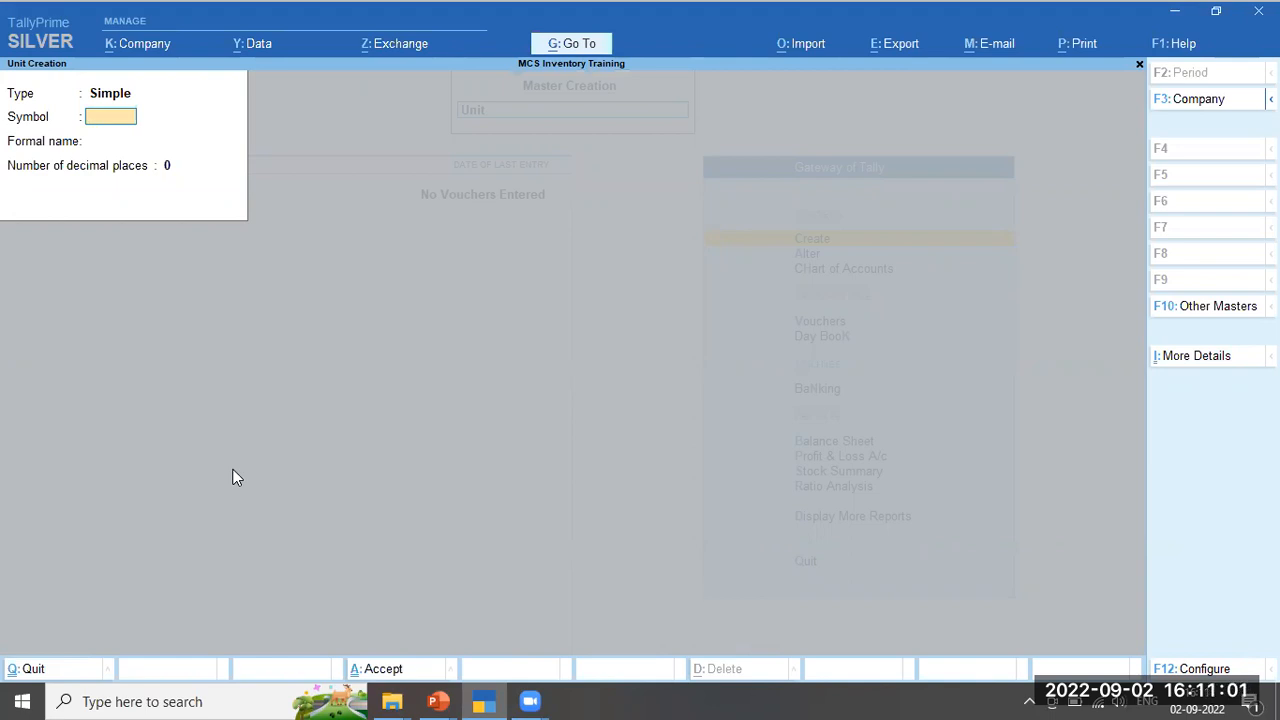
Create the unit Bag with formal name Bags
text(Bag)
key(Return)
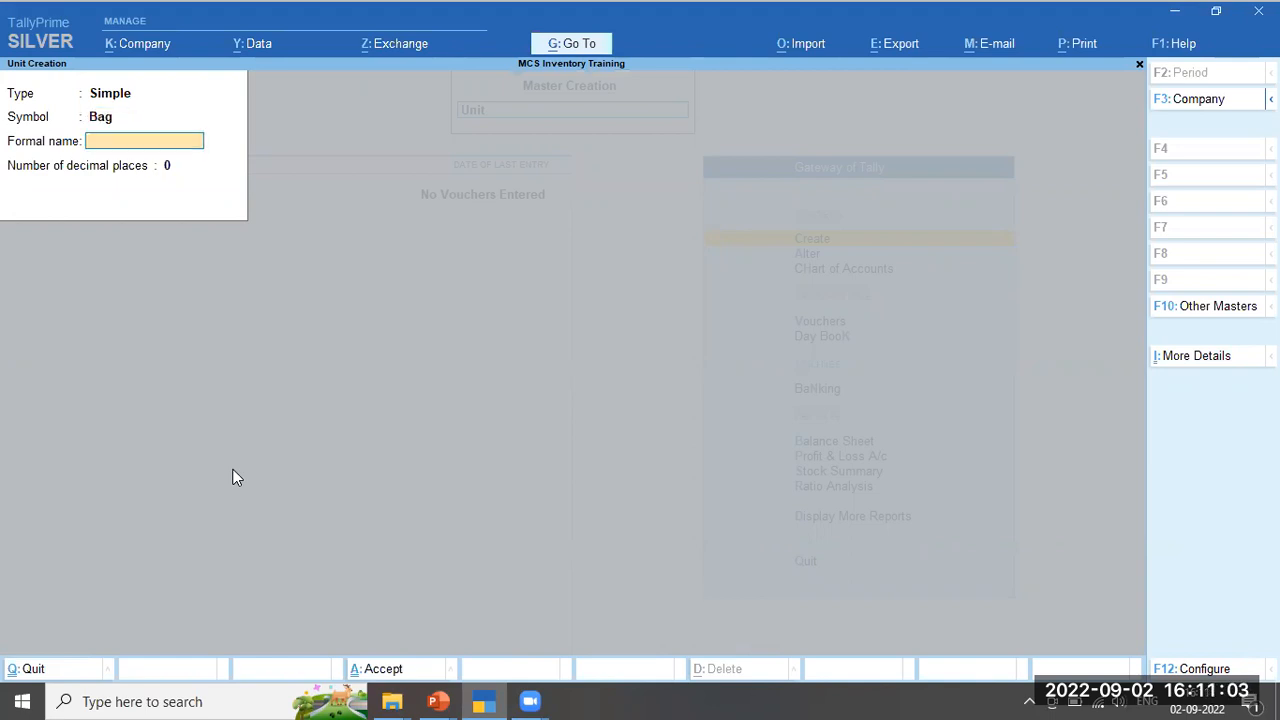
text(Bags)
key(Return)
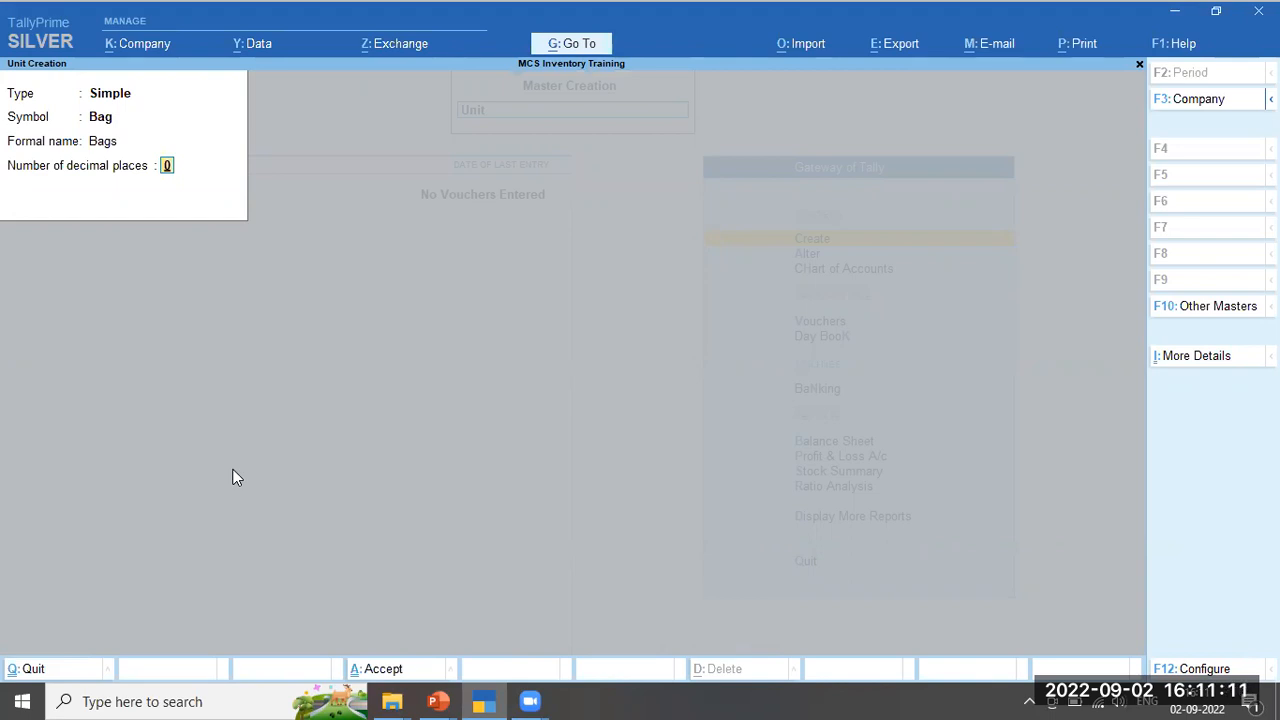
key(Return)
Create the unit Kgs with formal name Kilograms and 2 decimal places
key(Return)
text(Kg)
key(Return)
text(Ki)
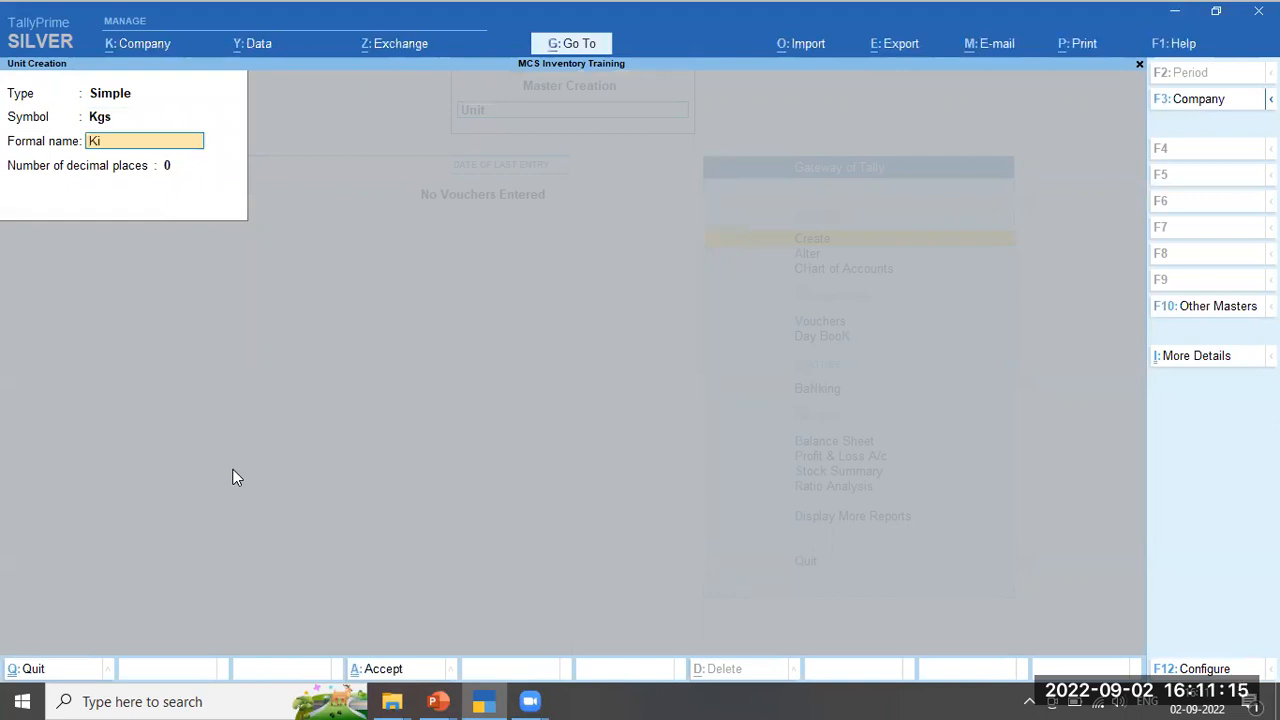
text(lograms)
key(Return)
key(Return)
key(Escape)
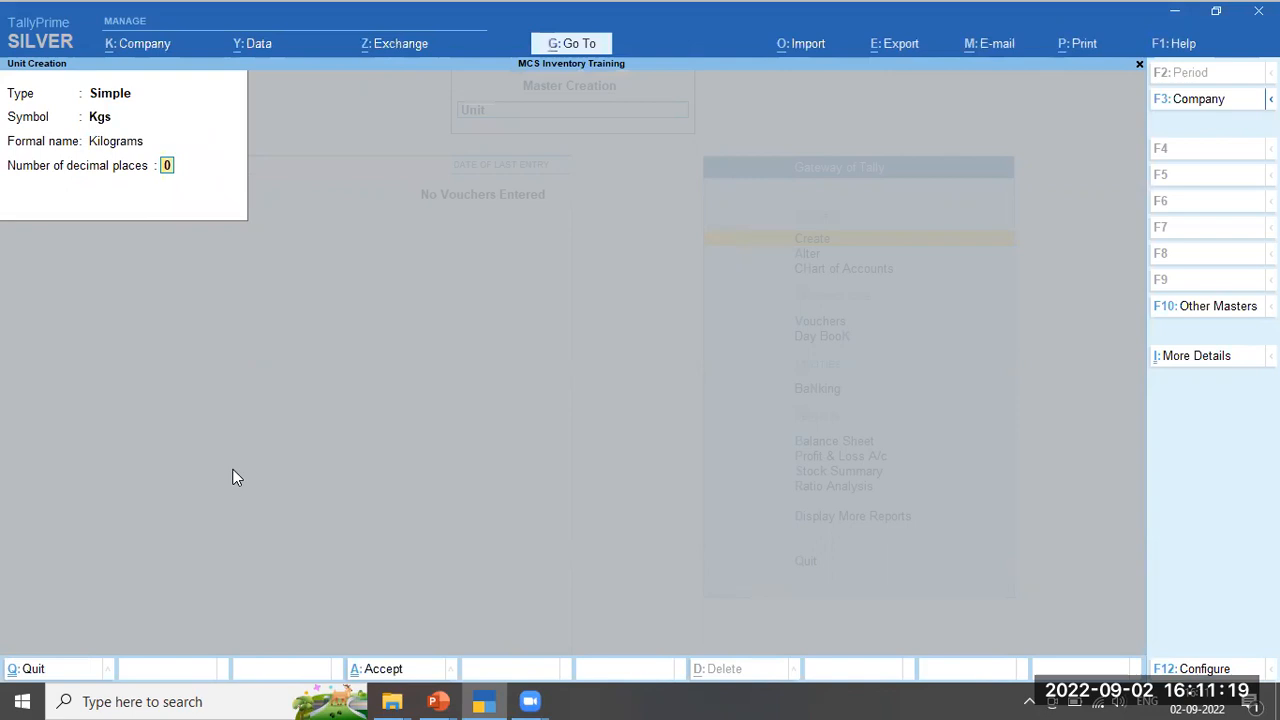
text(2)
key(Return)
key(Return)
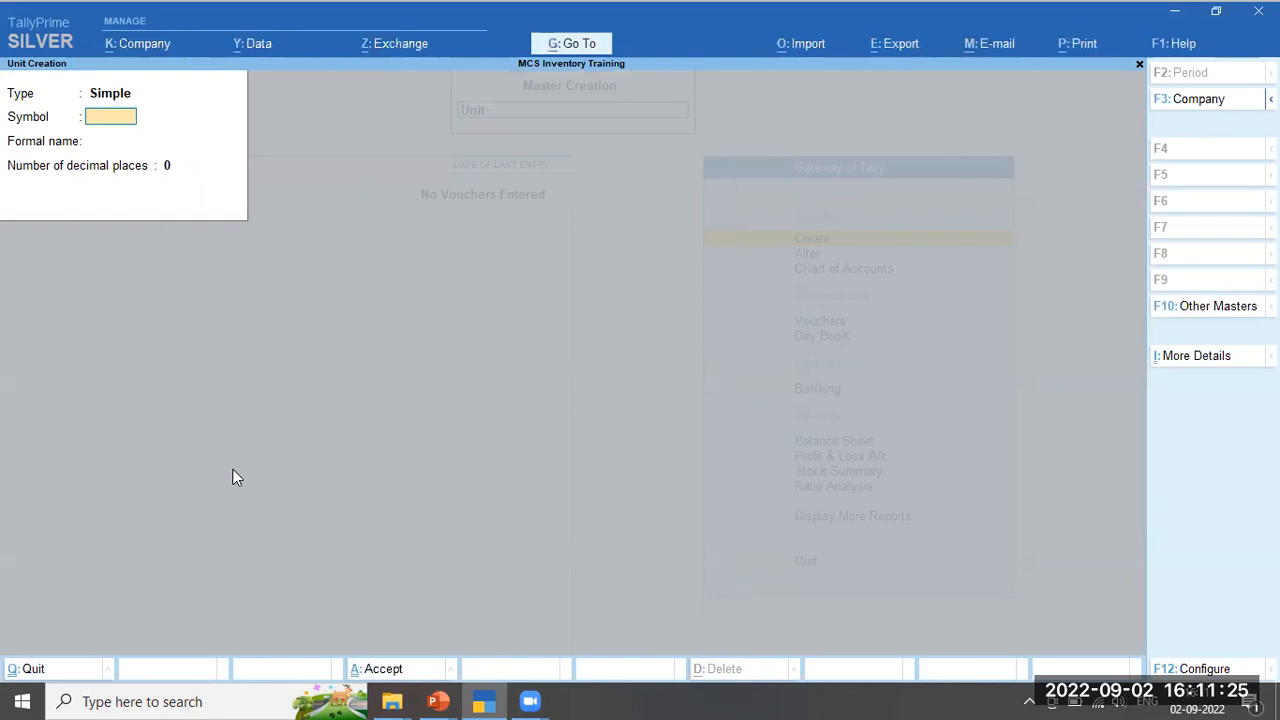
Quit unit creation and open the list of existing units under Alter
key(Escape)
key(Return)
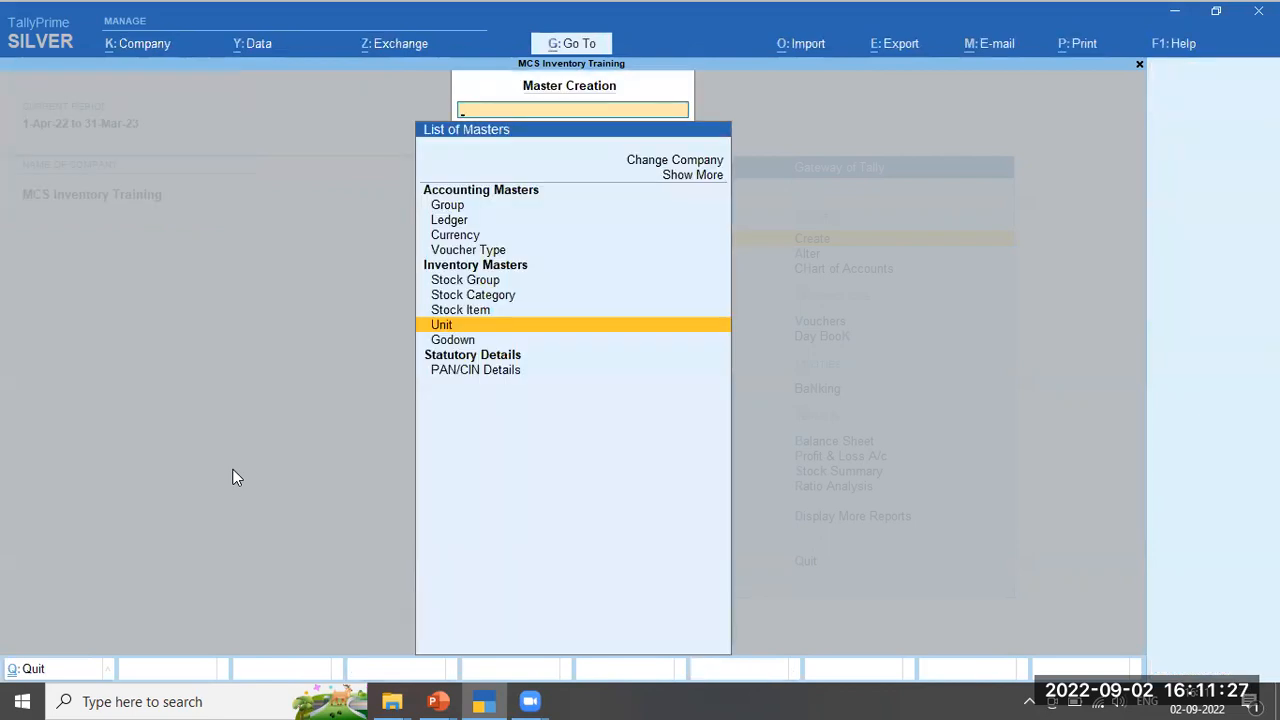
key(Escape)
key(Down)
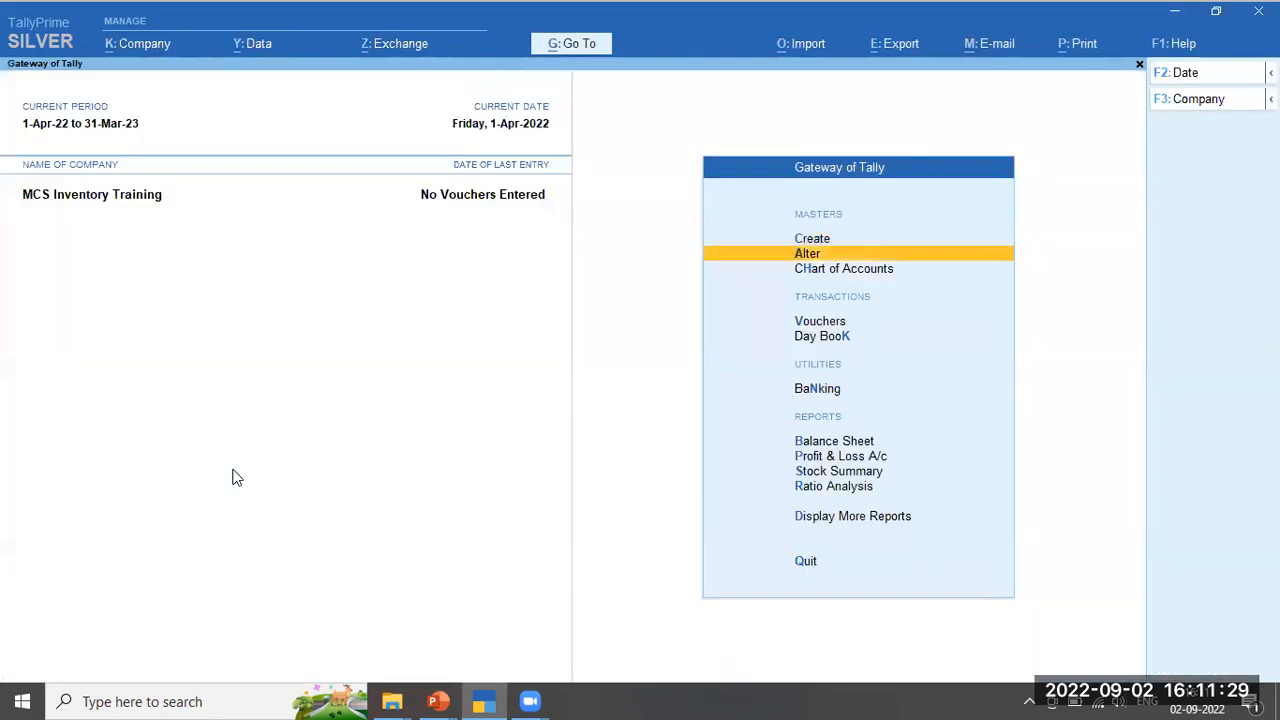
key(Return)
key(Down)
key(Down)
key(Down)
key(Down)
key(Down)
key(Down)
key(Down)
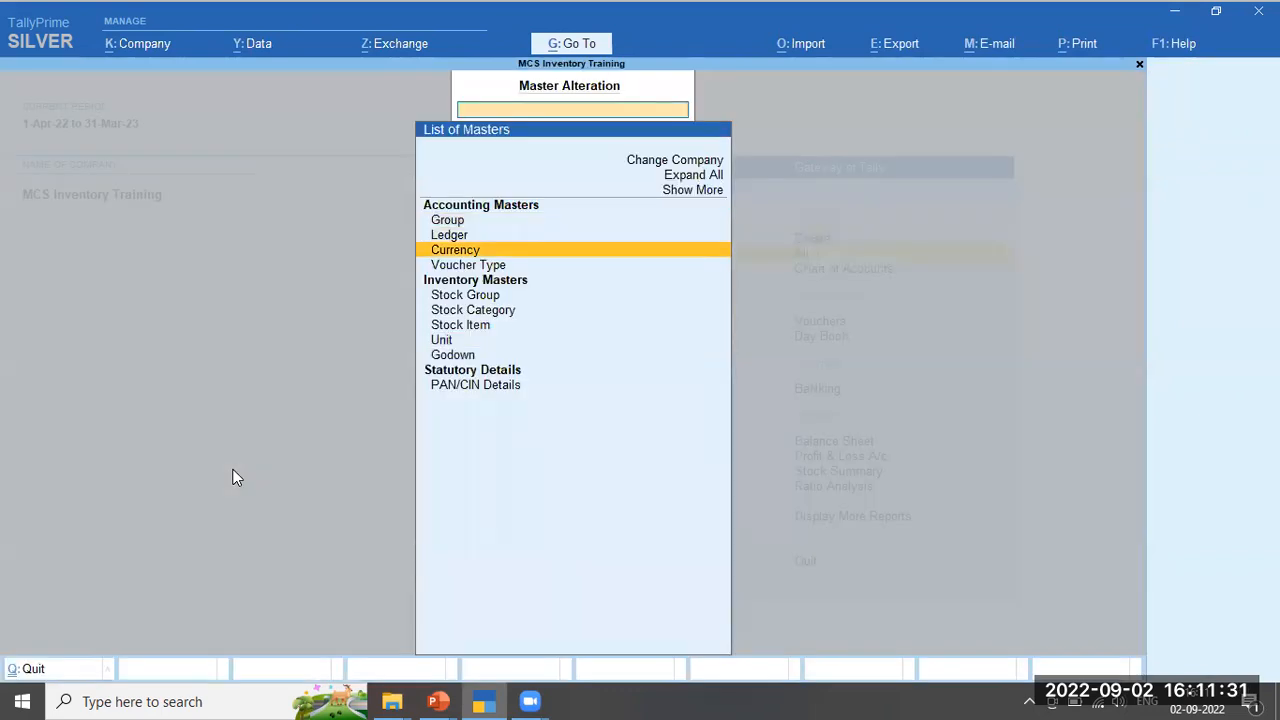
key(Return)
Confirm Bag and Kgs appear in the units list, then back out to the main screen
key(Down)
key(Up)
key(Down)
key(Up)
key(Down)
key(Up)
key(Escape)
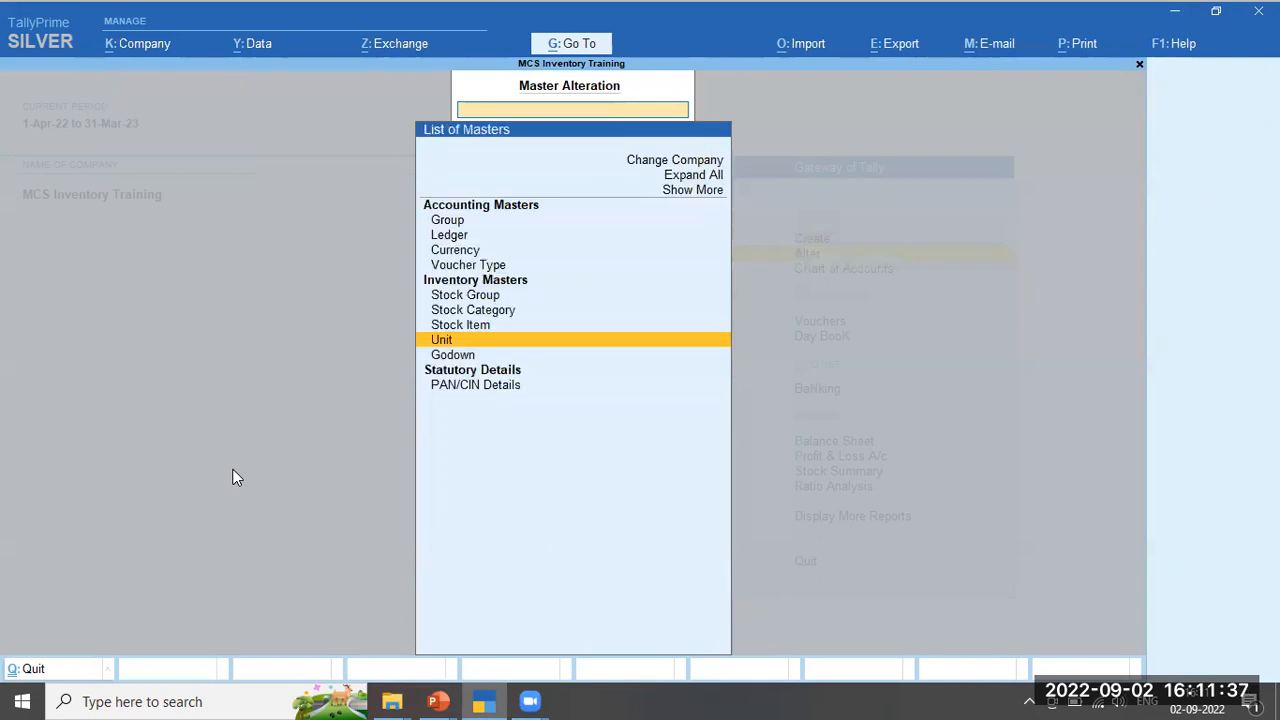
key(Escape)
Start a new Stock Group from the Create masters list
key(Up)
key(Return)
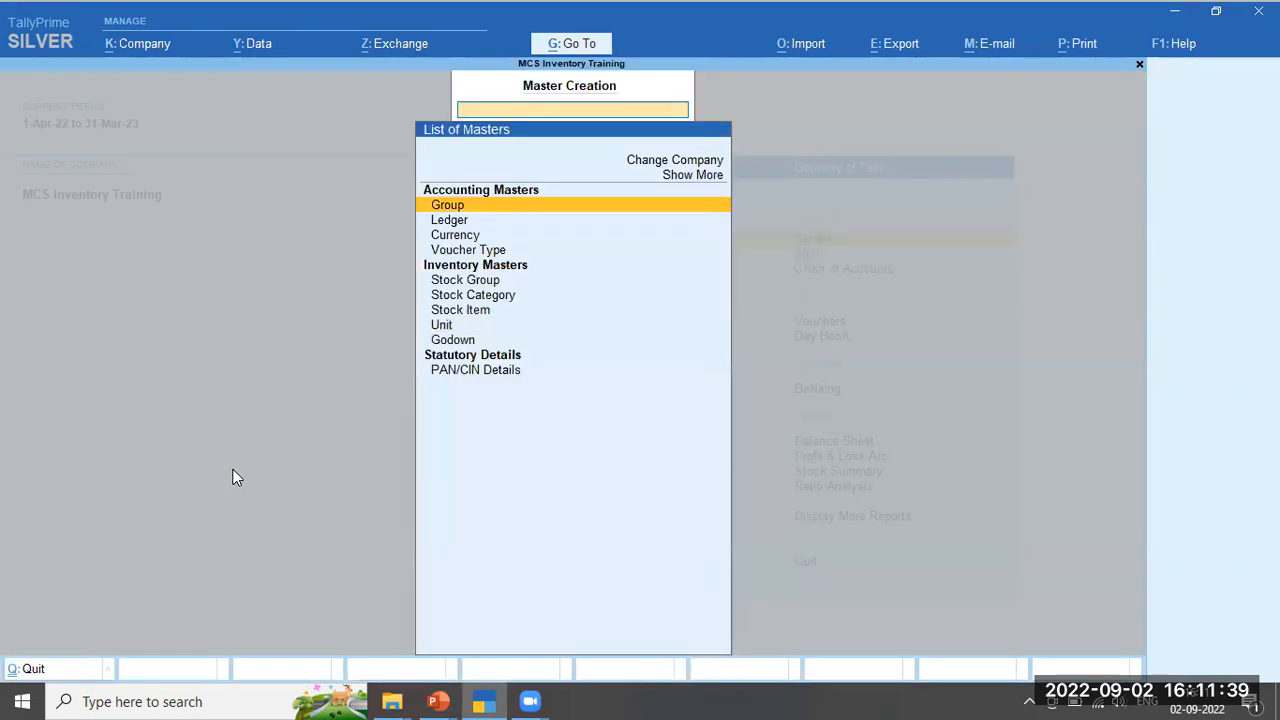
key(Down)
key(Down)
key(Down)
key(Down)
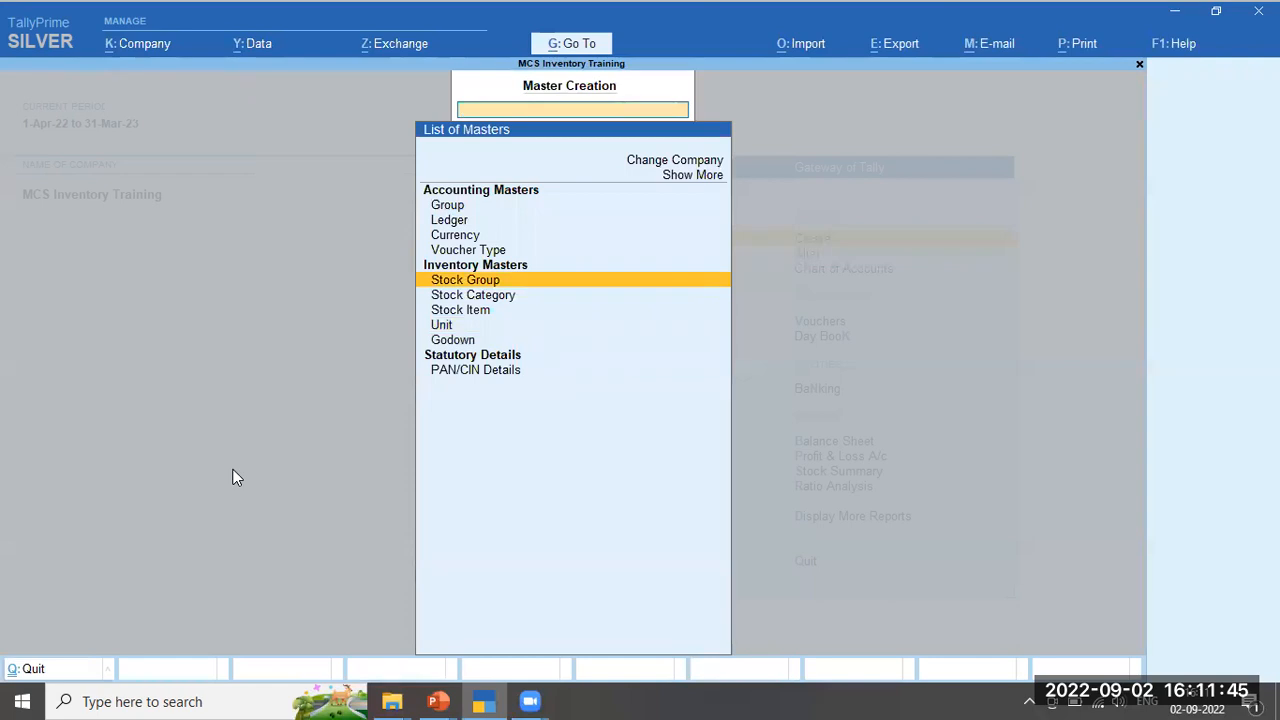
key(Return)
Save stock groups Cement, Paints and Hardware, each under Primary, then close the form
text(Cement)
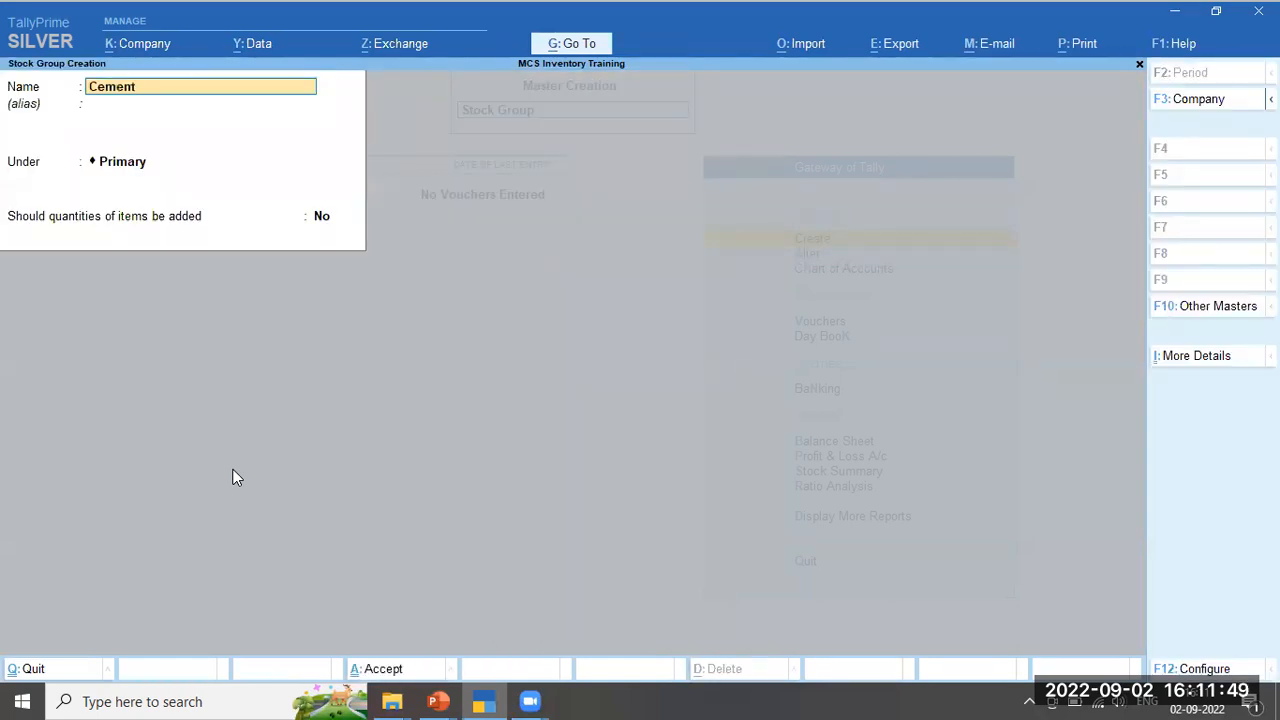
key(Return)
key(Return)
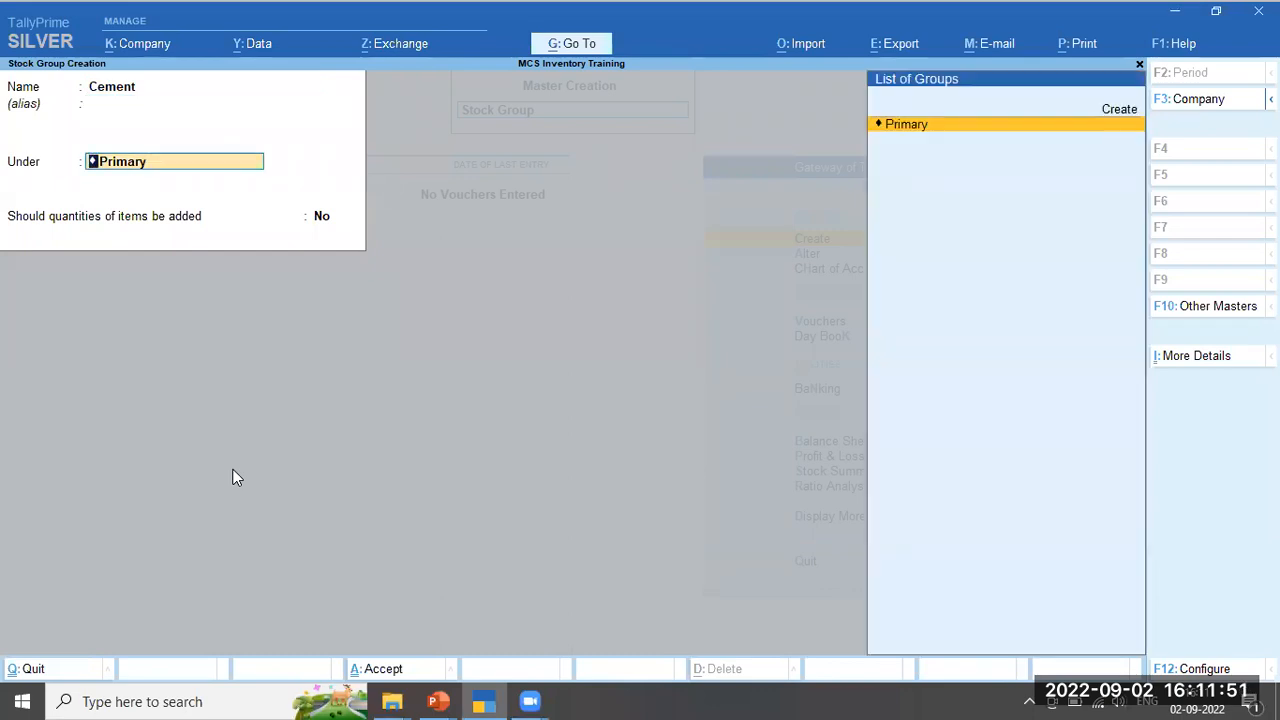
key(Return)
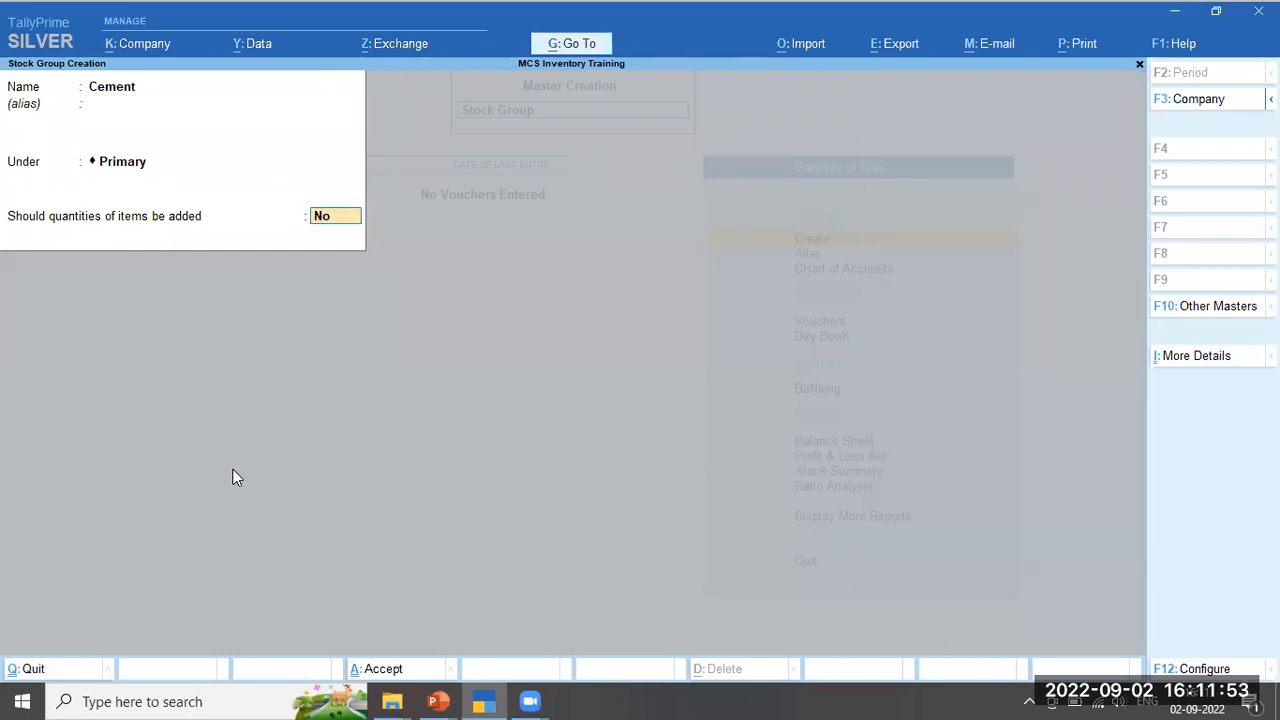
key(Return)
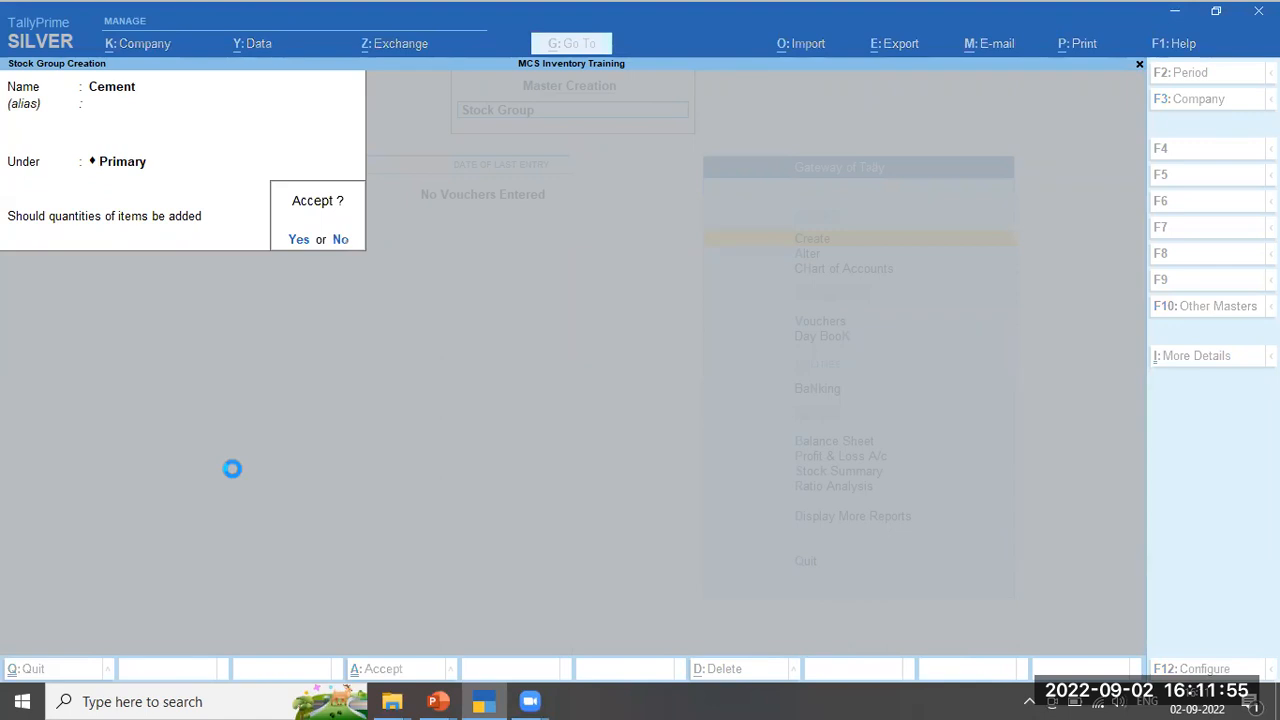
key(Return)
text(Paints)
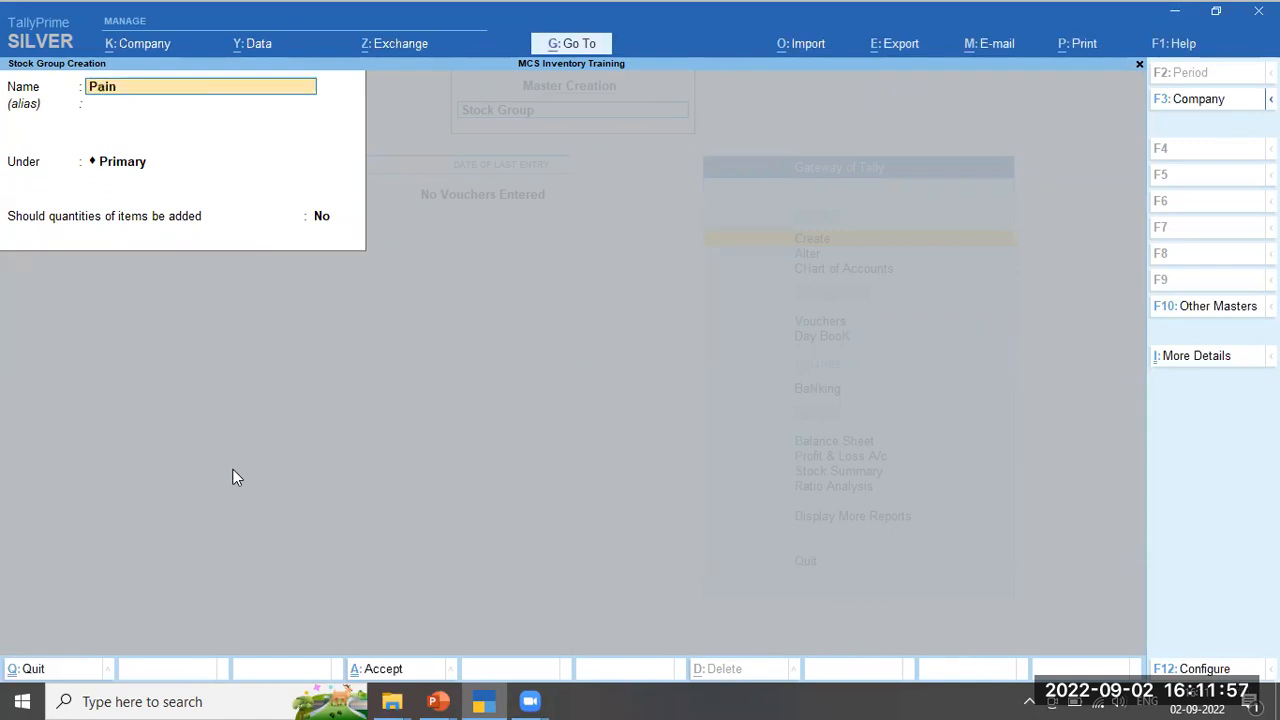
key(Return)
key(Return)
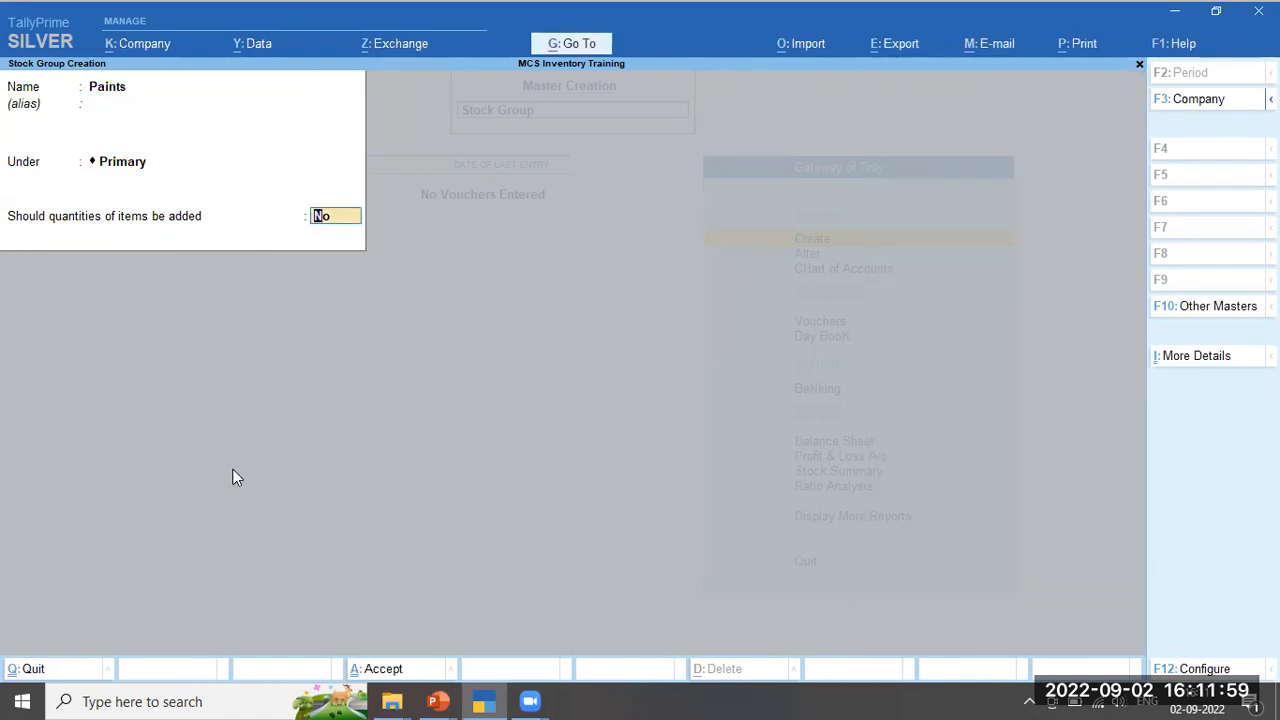
key(Return)
key(Return)
text(Hardware)
key(Return)
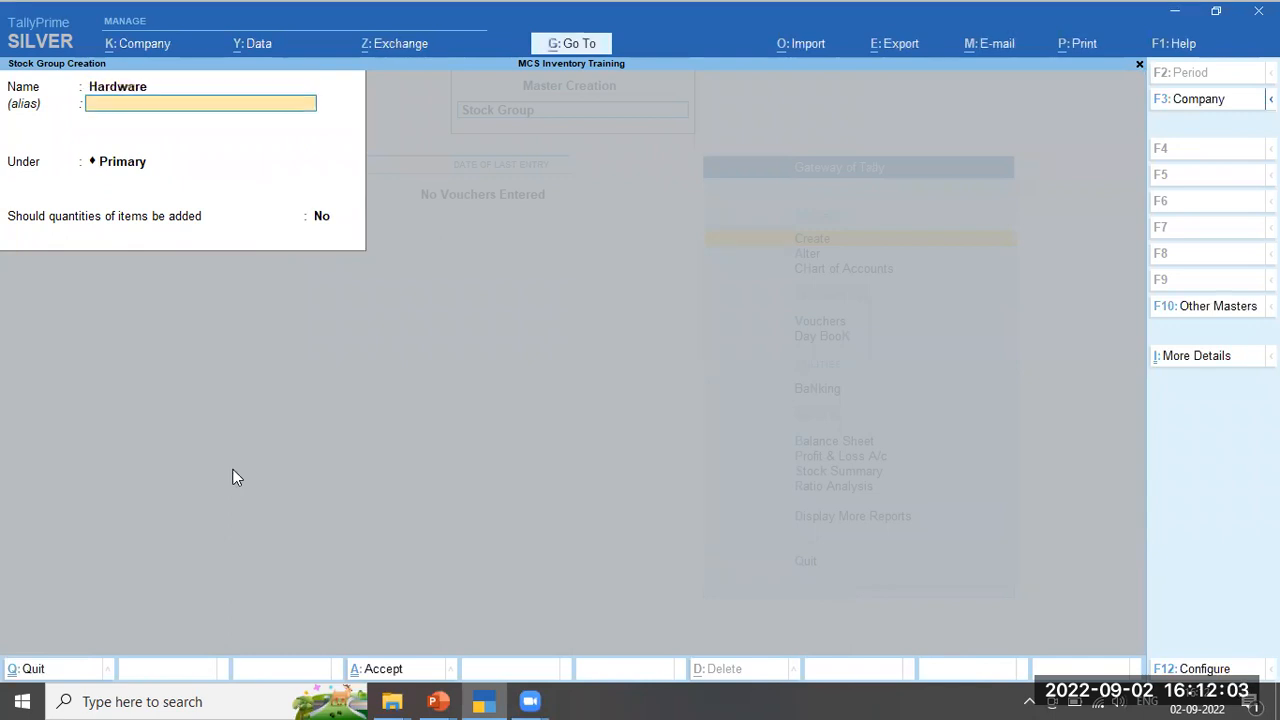
key(Return)
key(Return)
key(Return)
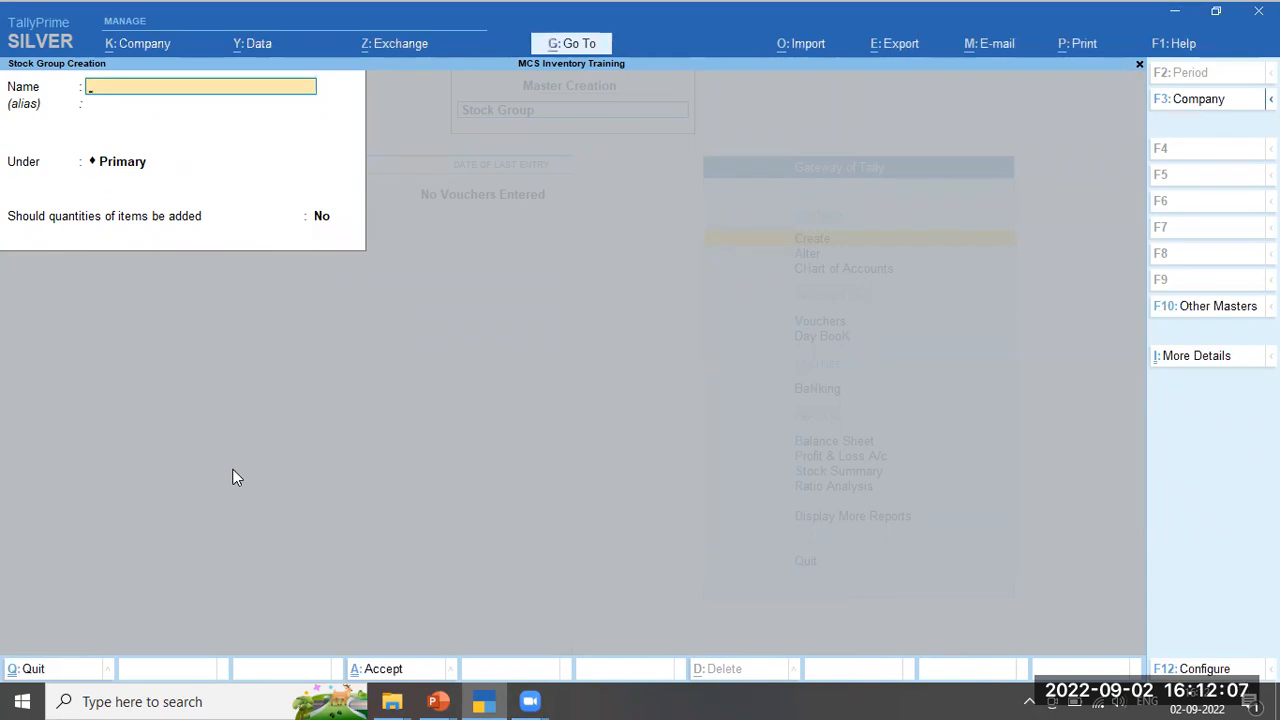
key(Escape)
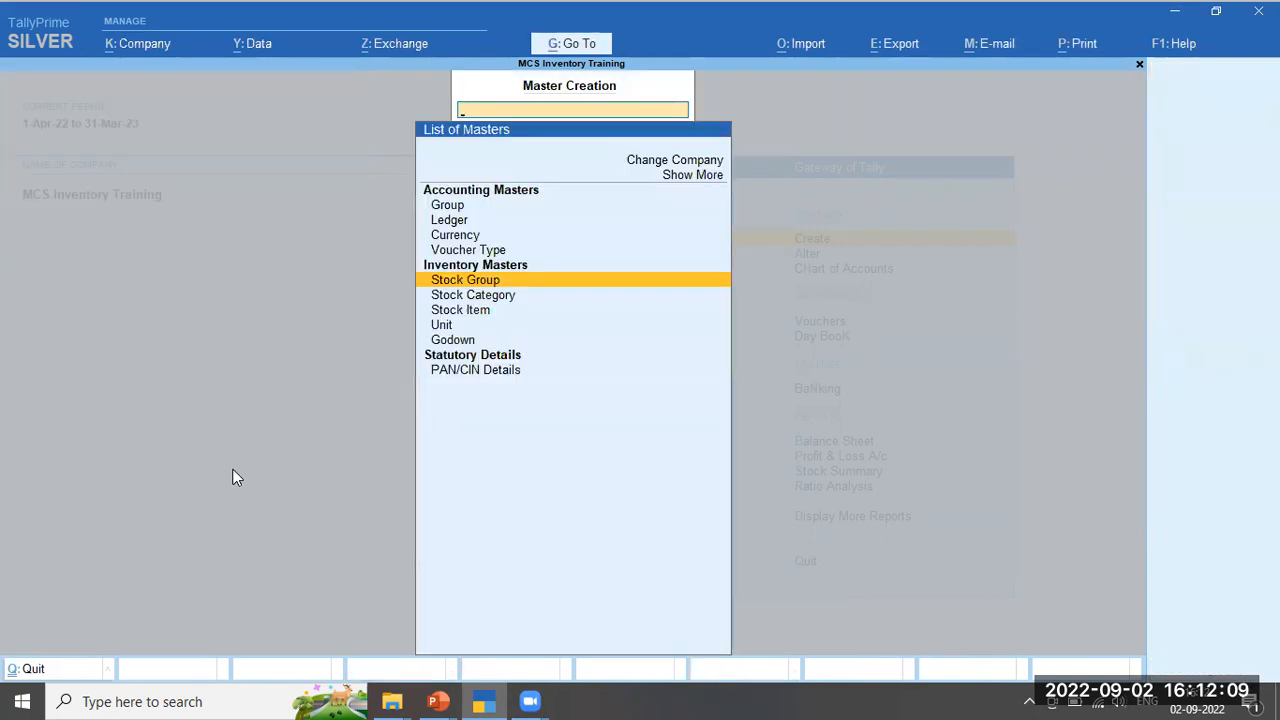
Save stock item 'ACC Cement 50 KG' under the Cement group with unit Bag
key(Down)
key(Down)
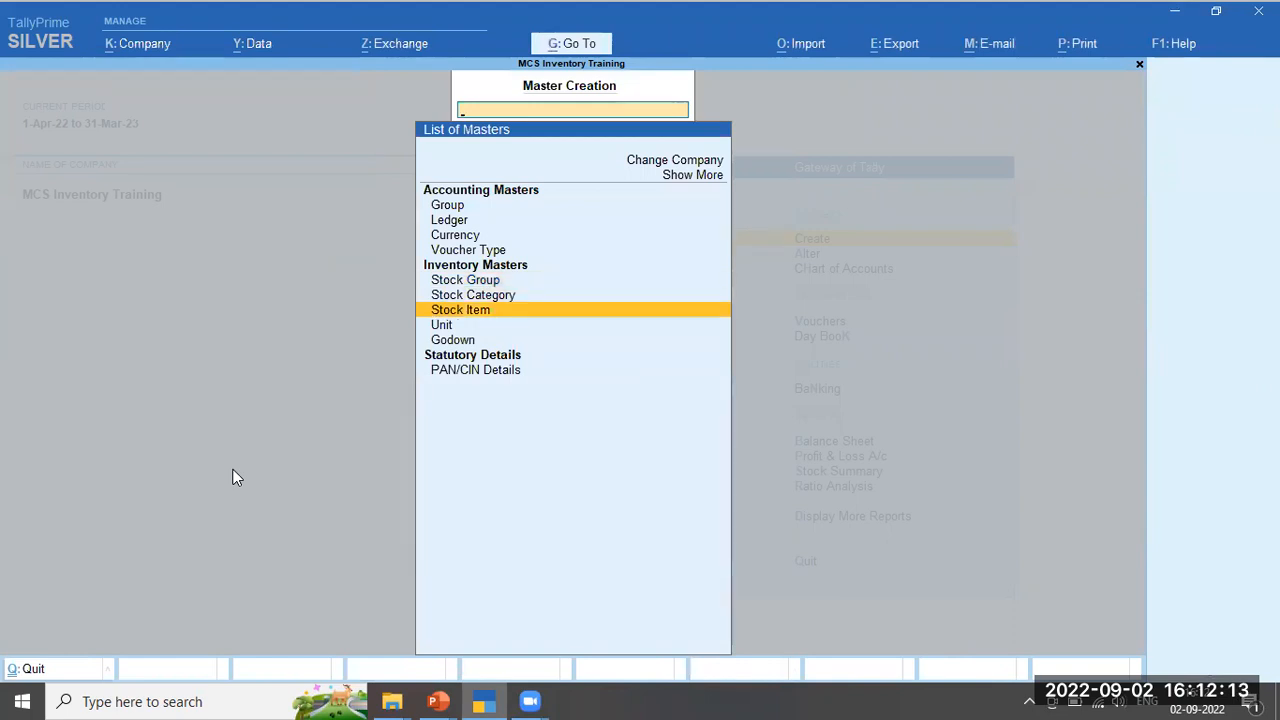
key(Return)
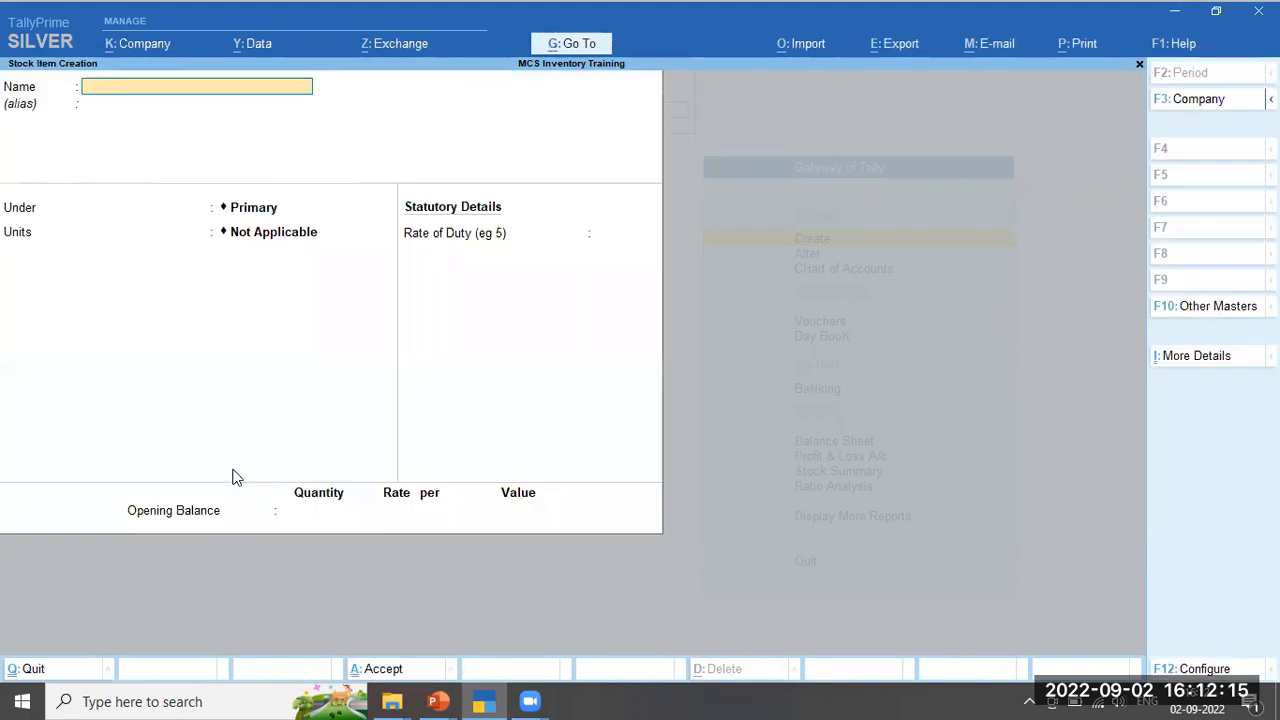
text(ACC Cement 50 KG)
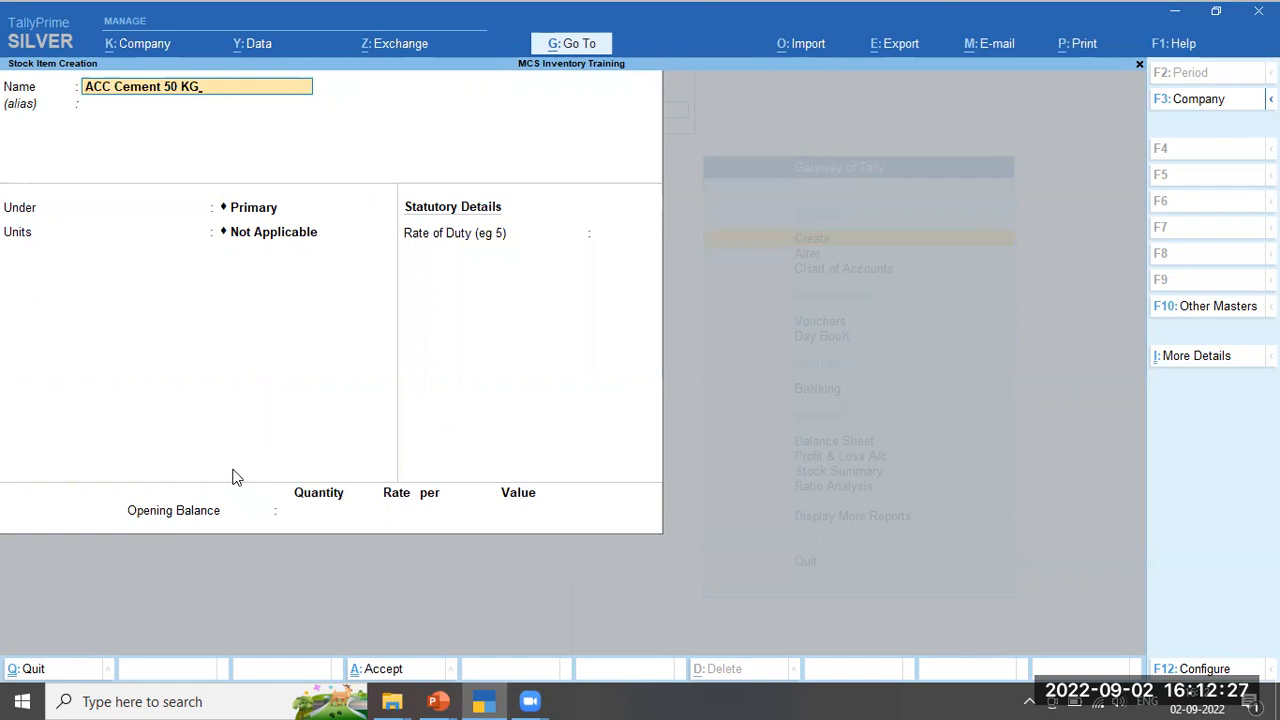
key(Return)
key(Return)
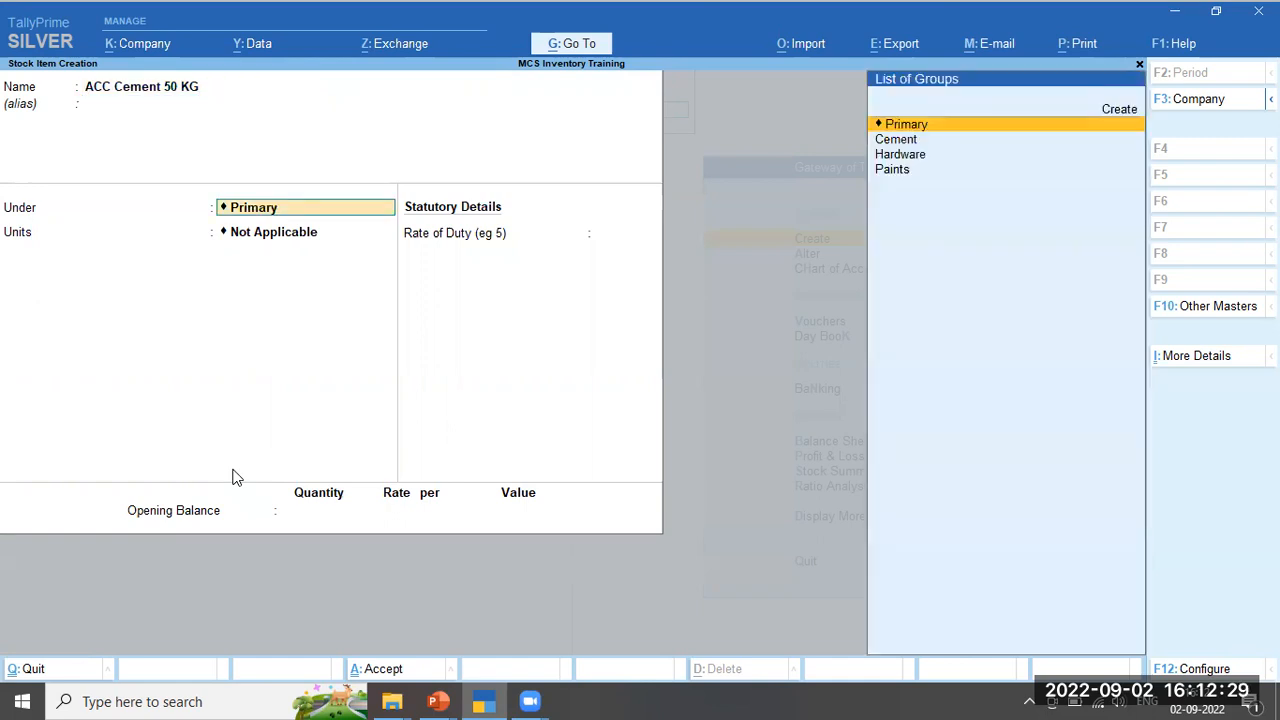
key(Down)
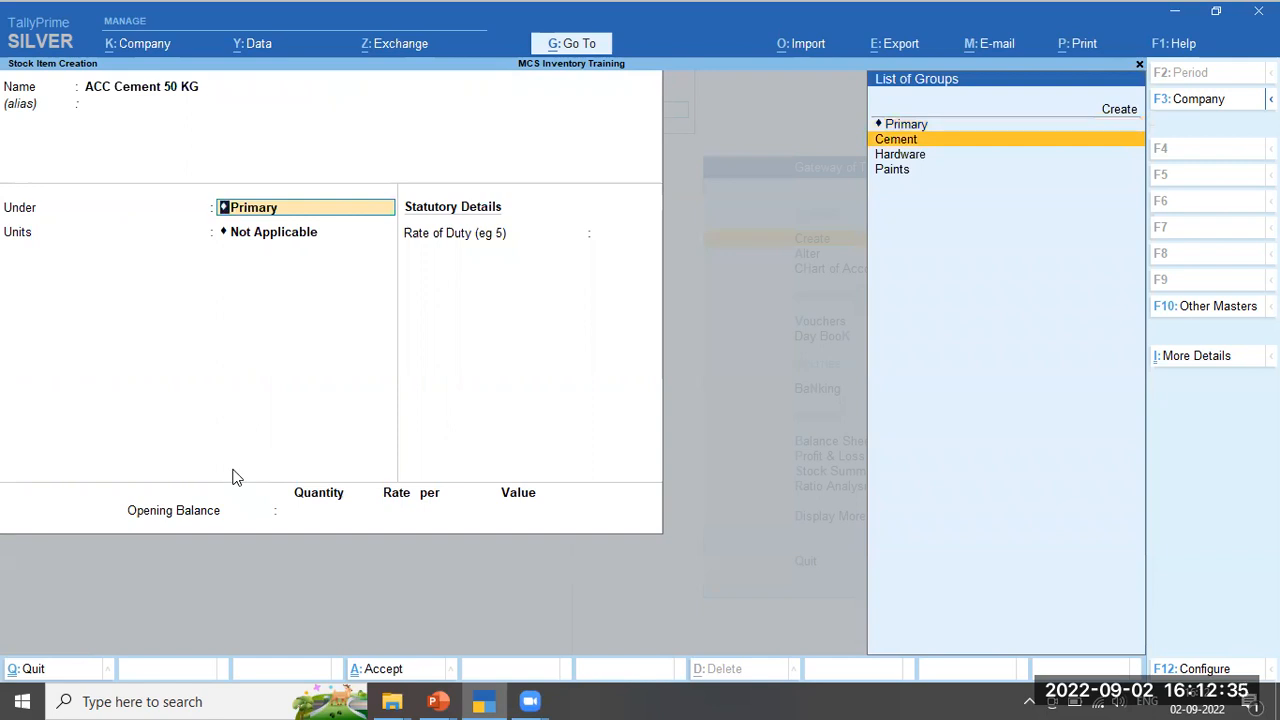
key(Return)
key(Down)
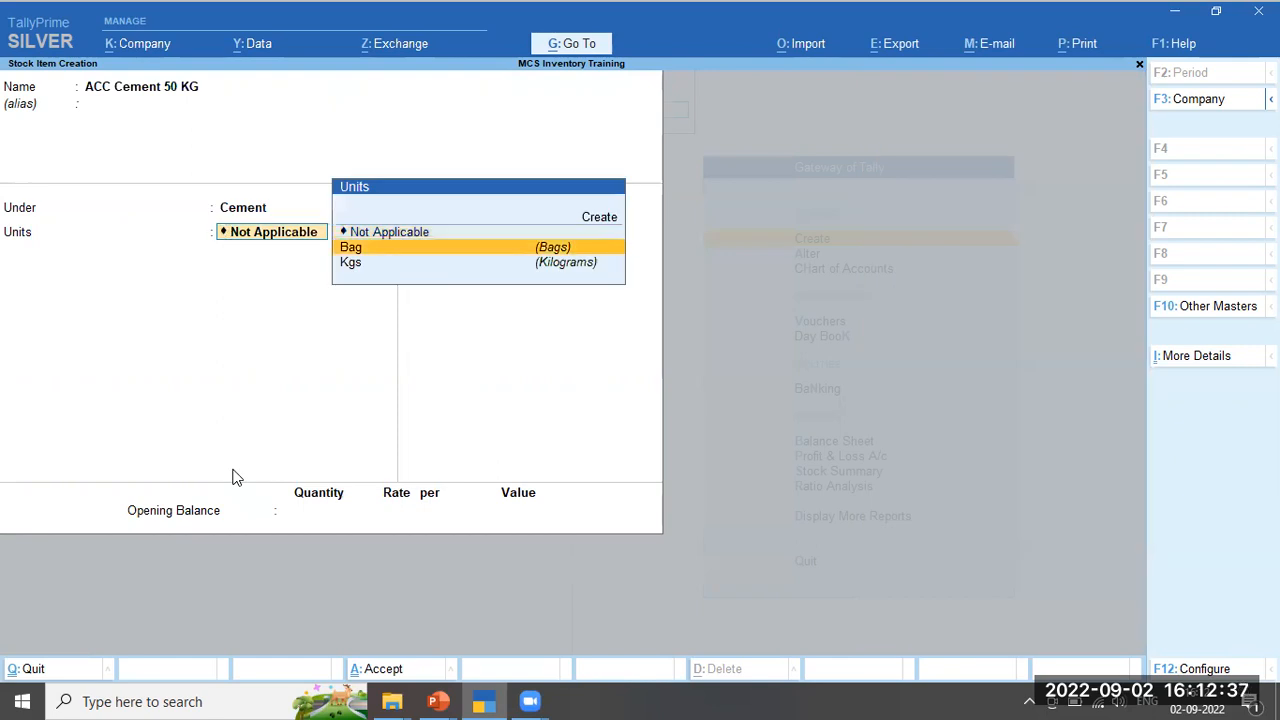
key(Down)
key(Up)
key(Return)
key(Return)
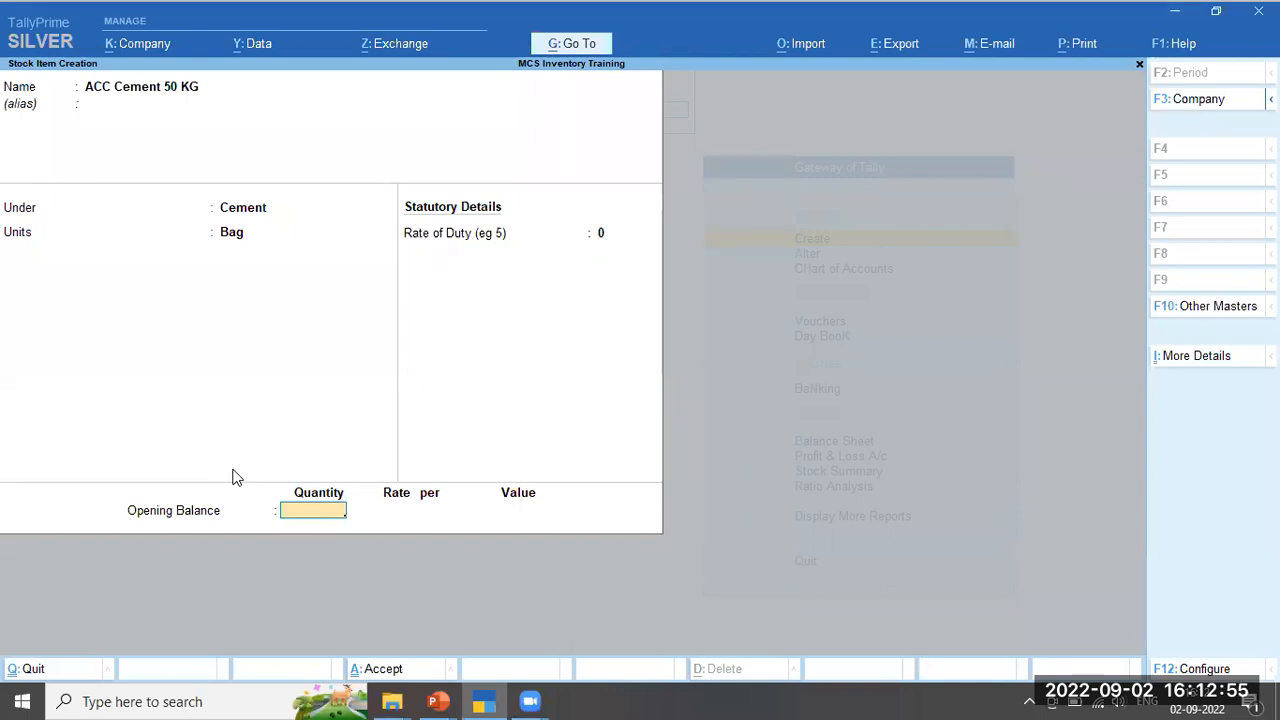
key(Return)
key(y)
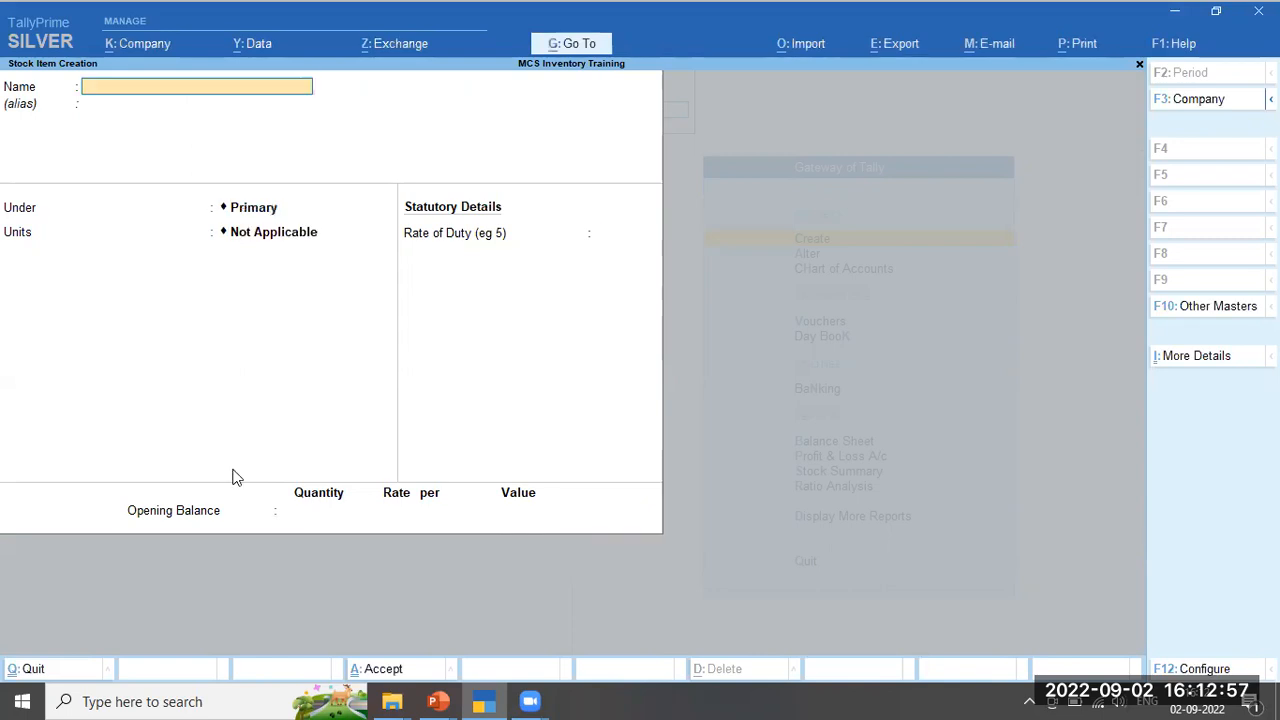
Save 'ACC Cement 25 KG' under Cement in Bags, opening 50 at rate 200 (10,000)
text(ACC Cement 25 KG)
key(Return)
key(Return)
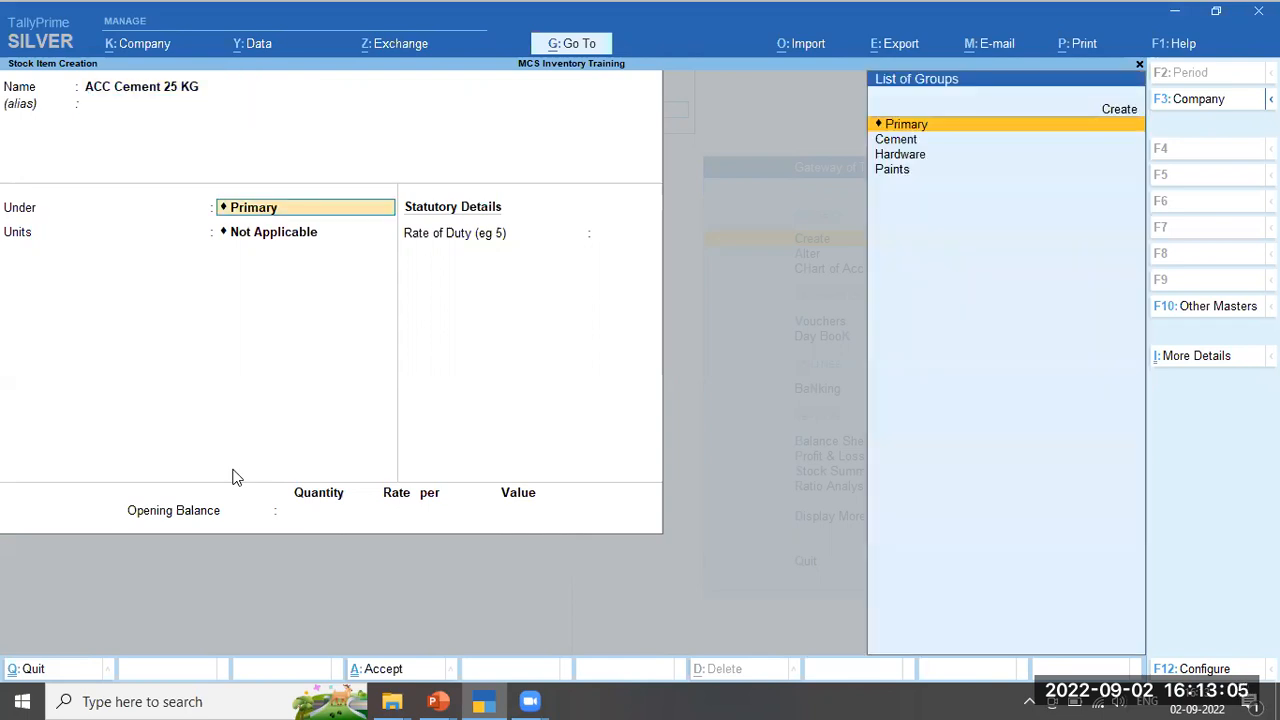
key(Down)
key(Return)
key(Down)
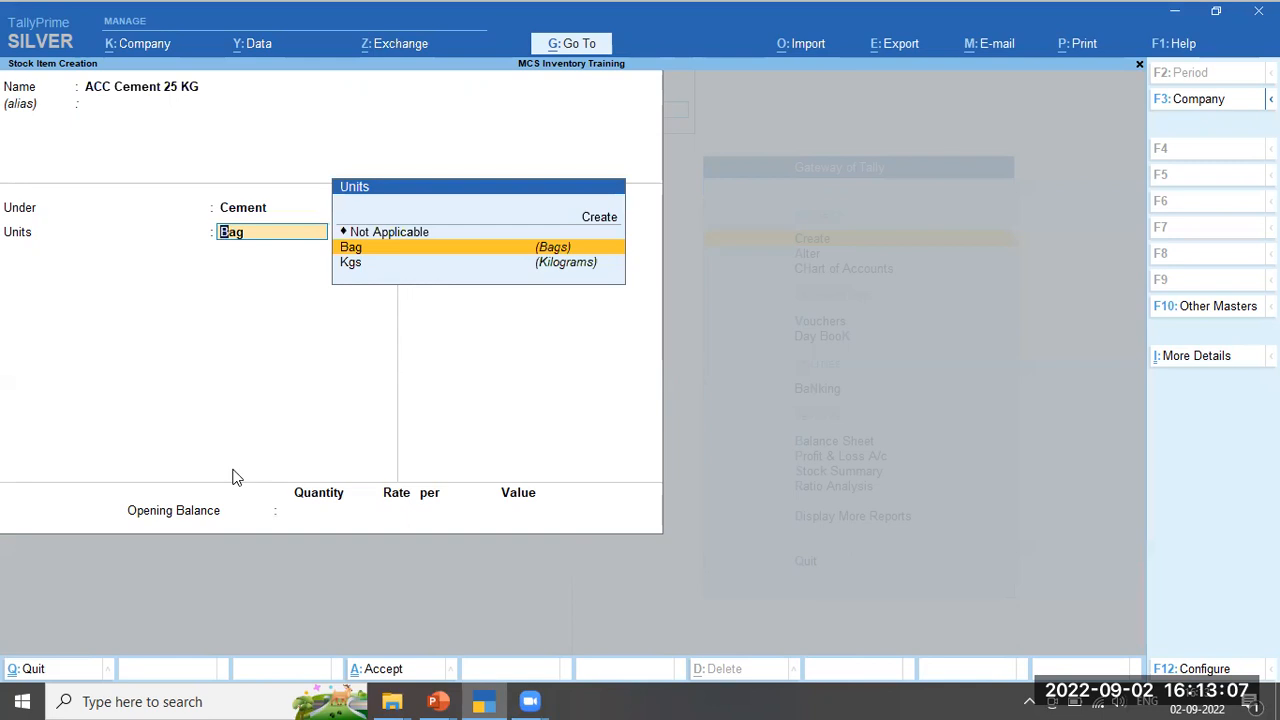
key(Return)
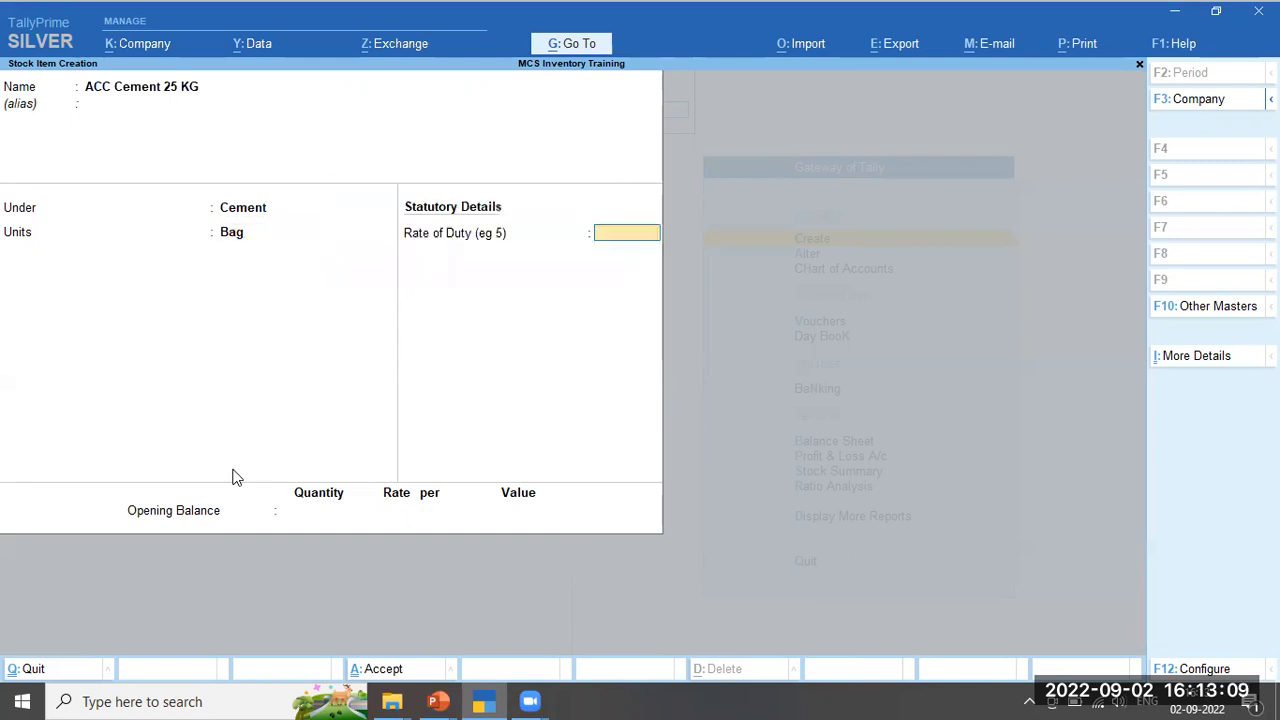
key(Return)
text(50)
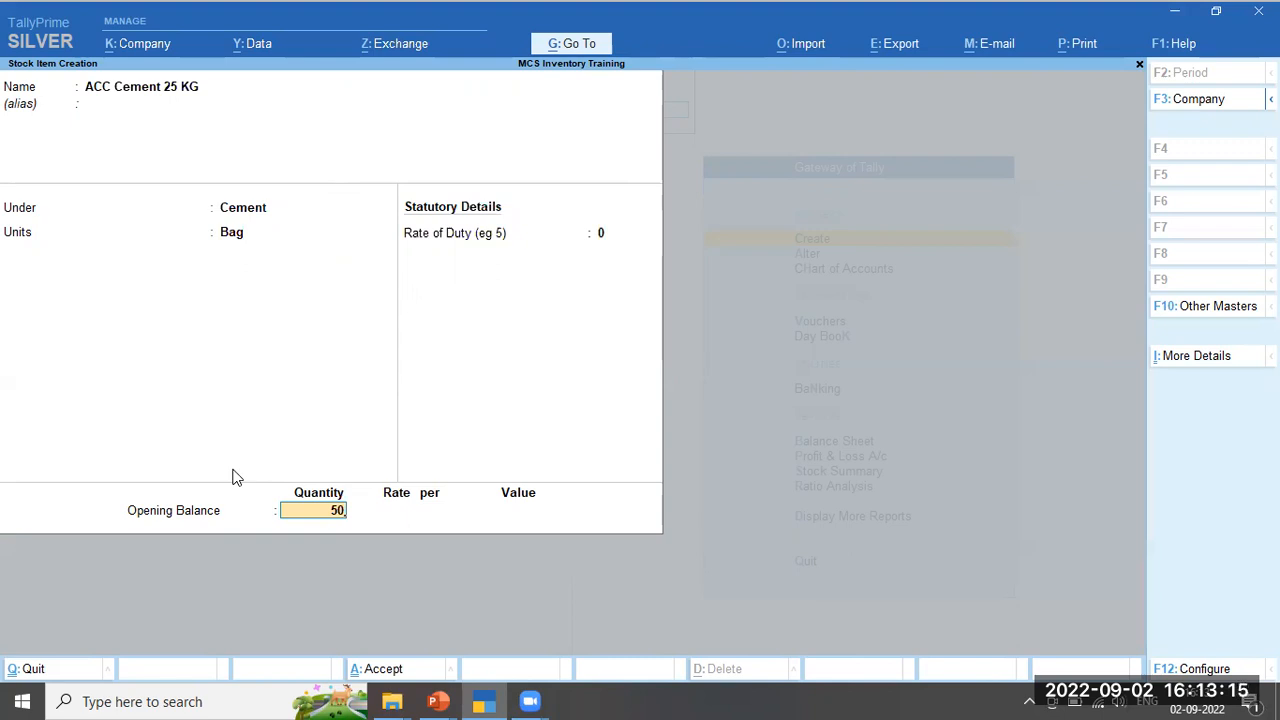
key(Return)
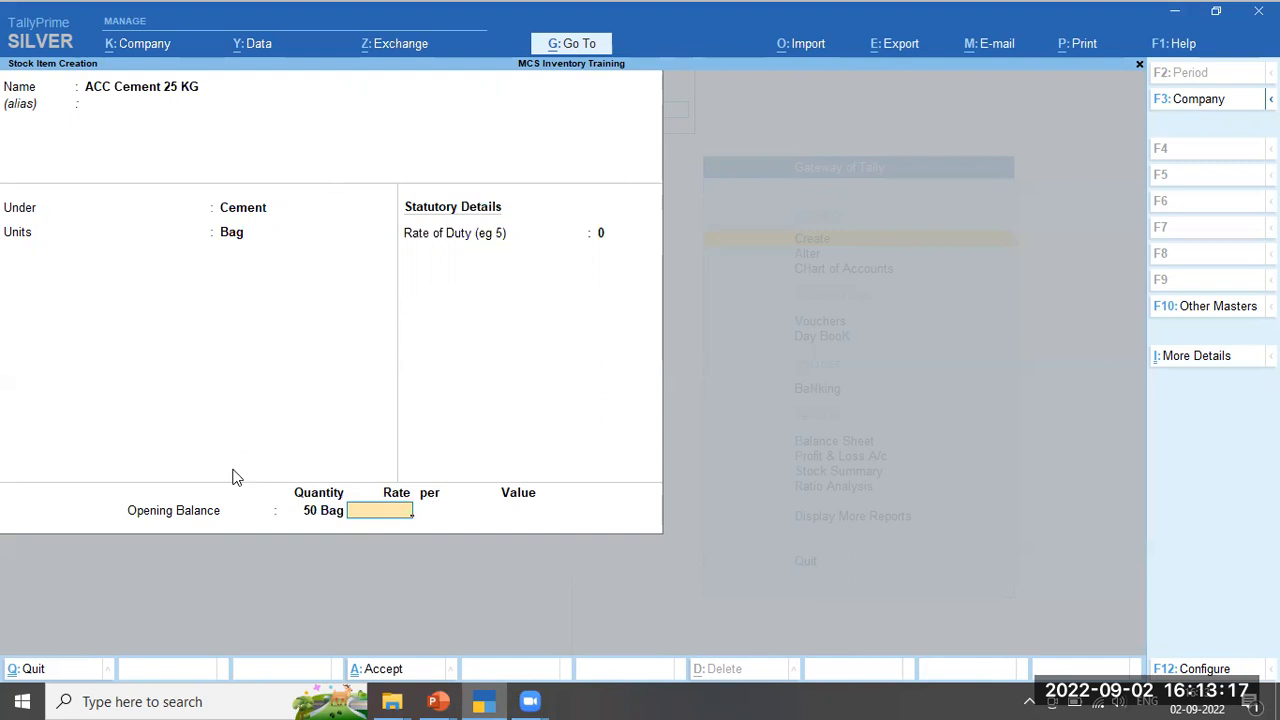
text(200)
key(Return)
key(Return)
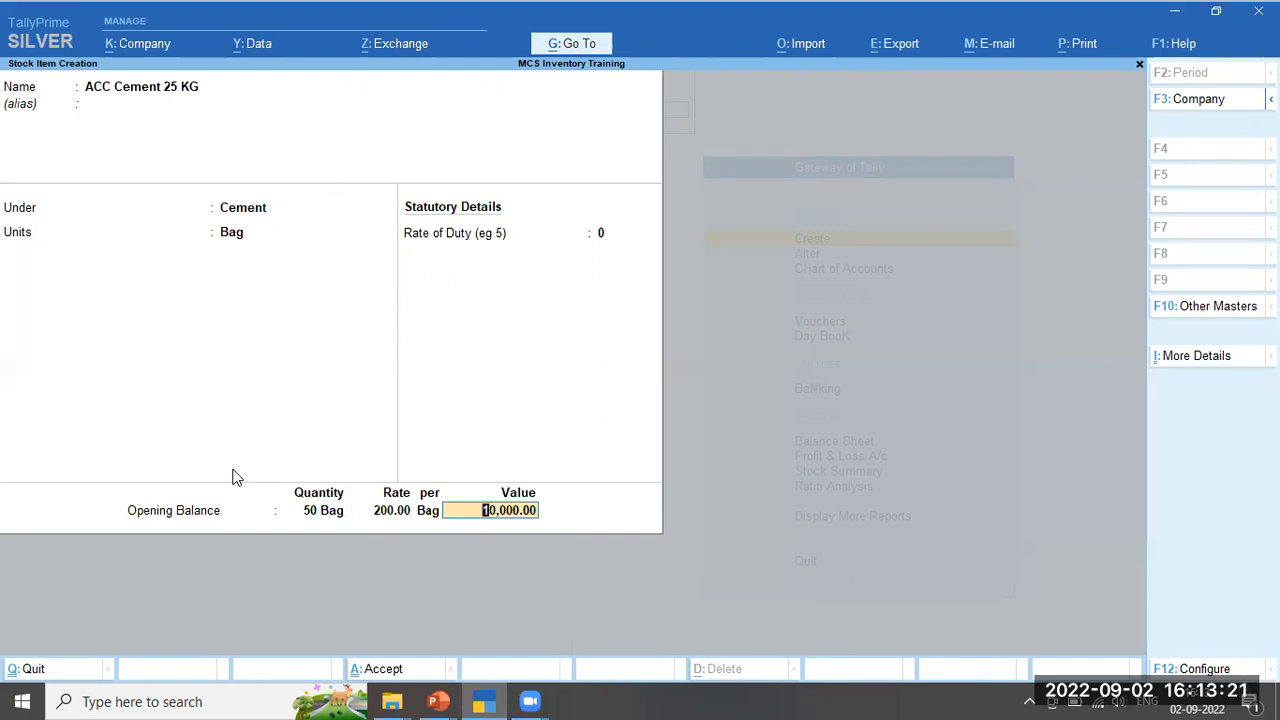
key(Return)
key(Return)
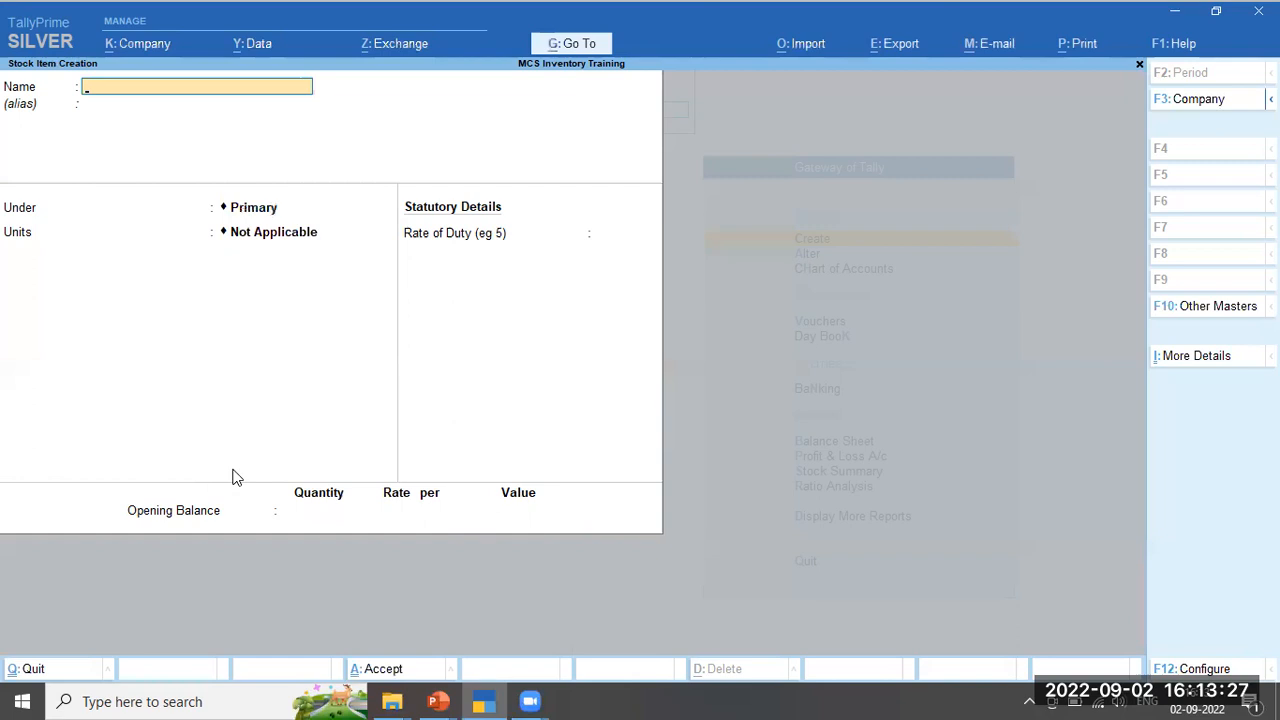
Name the new stock item 'Asian Paint Emeltion Blue', under Paints with unit Kgs
text(Asian Paint Ele)
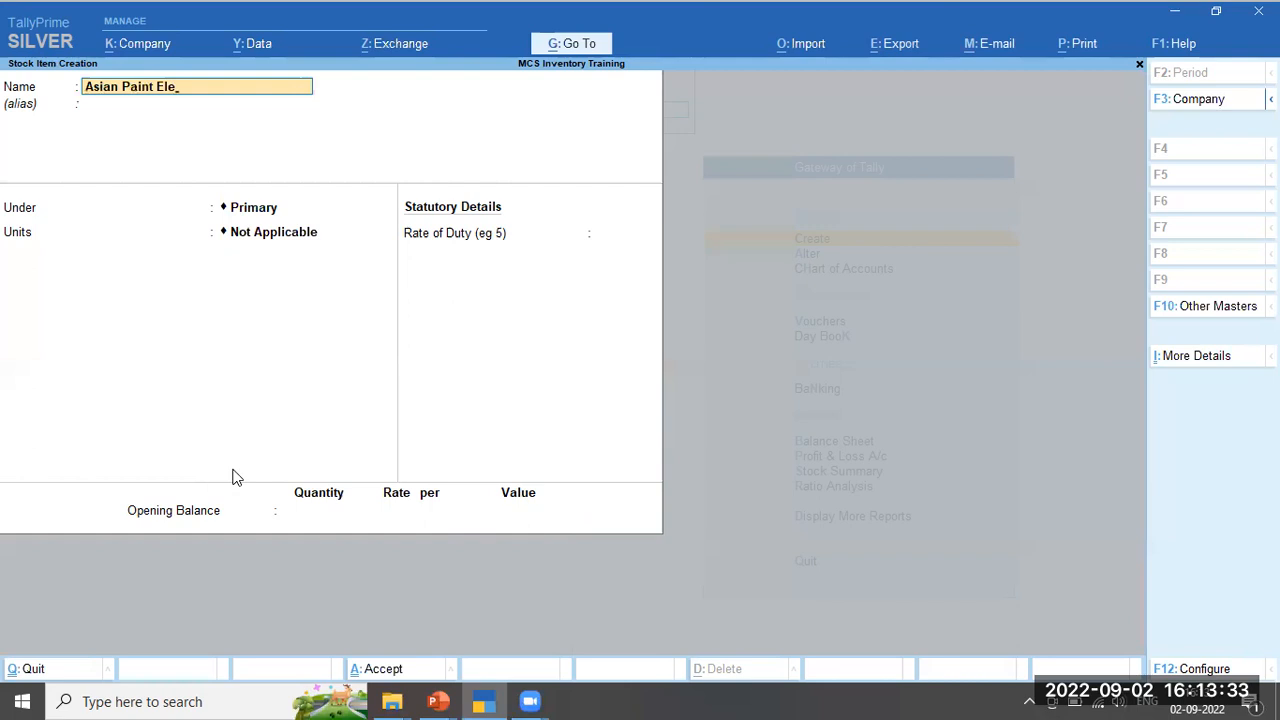
key(BackSpace)
key(BackSpace)
text(meltion)
key(Return)
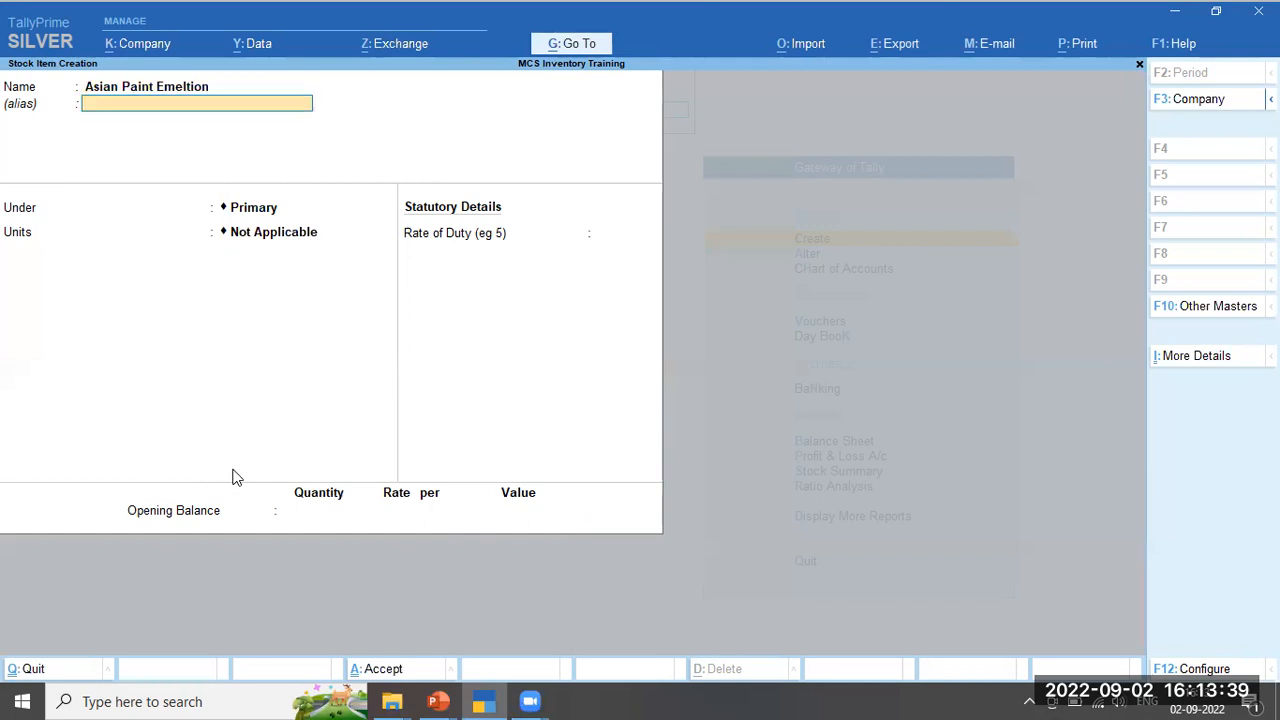
key(BackSpace)
text(Blue)
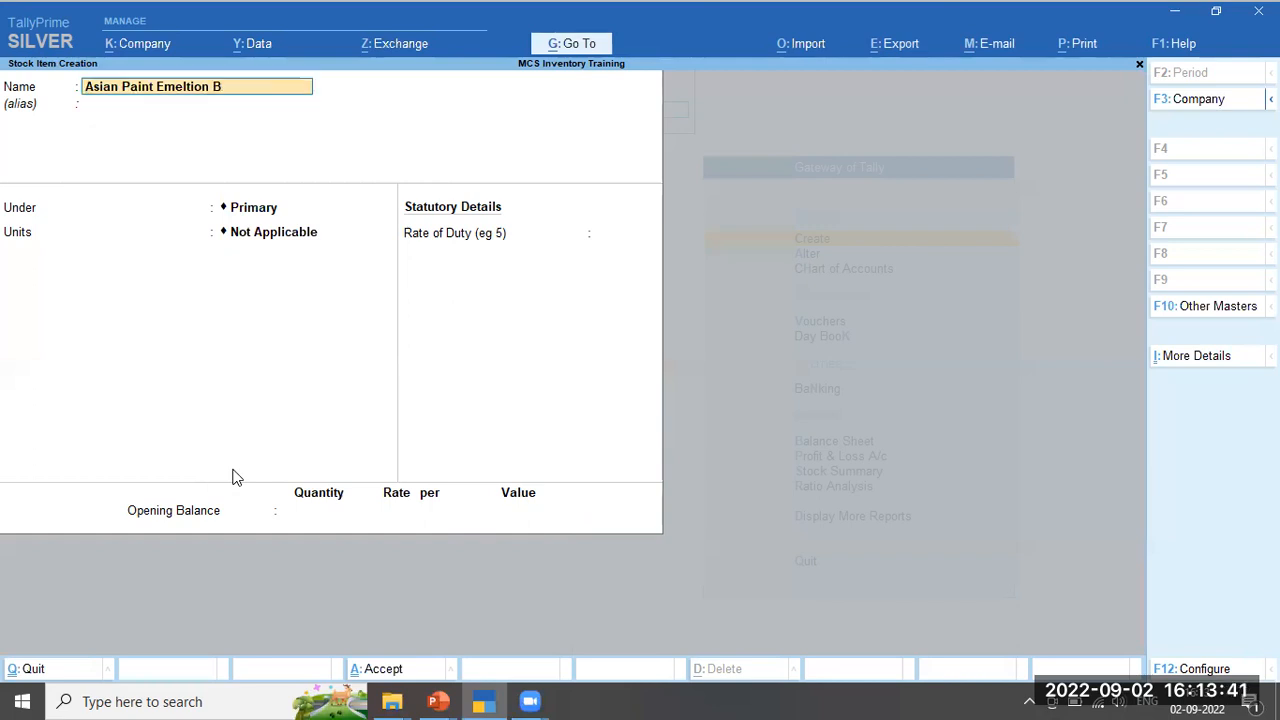
key(Return)
key(Return)
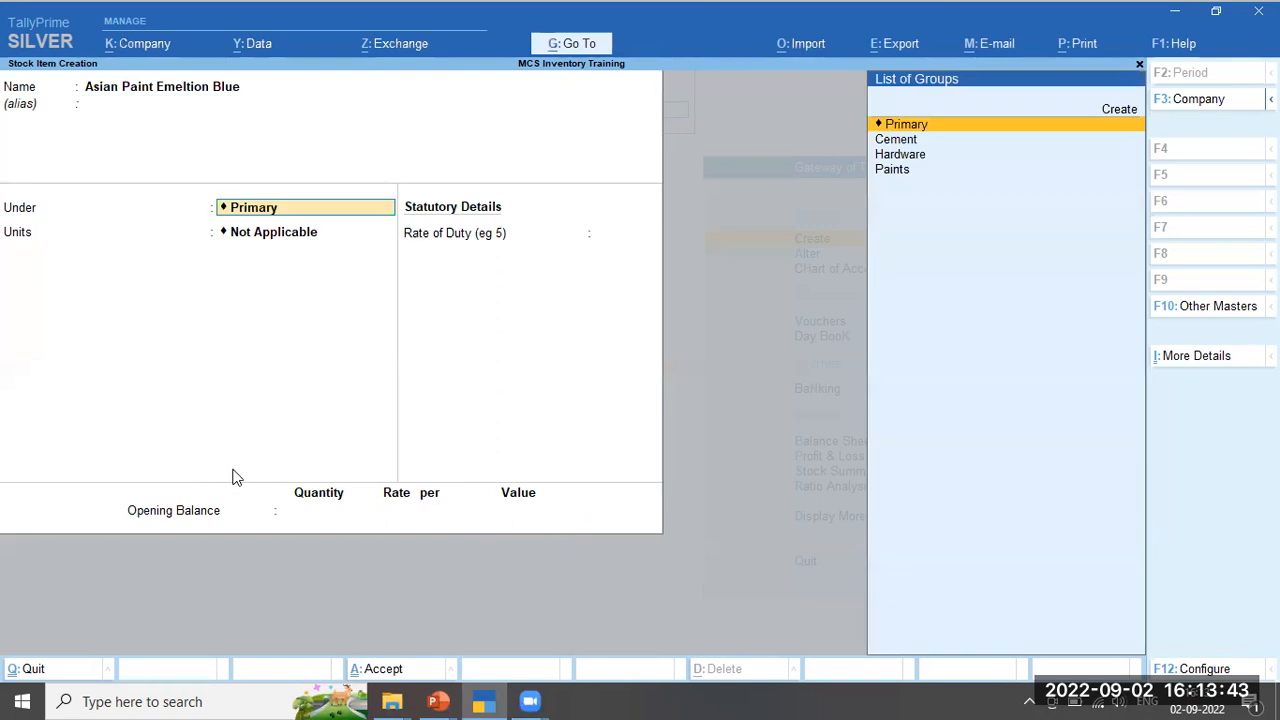
key(Down)
key(Down)
key(Down)
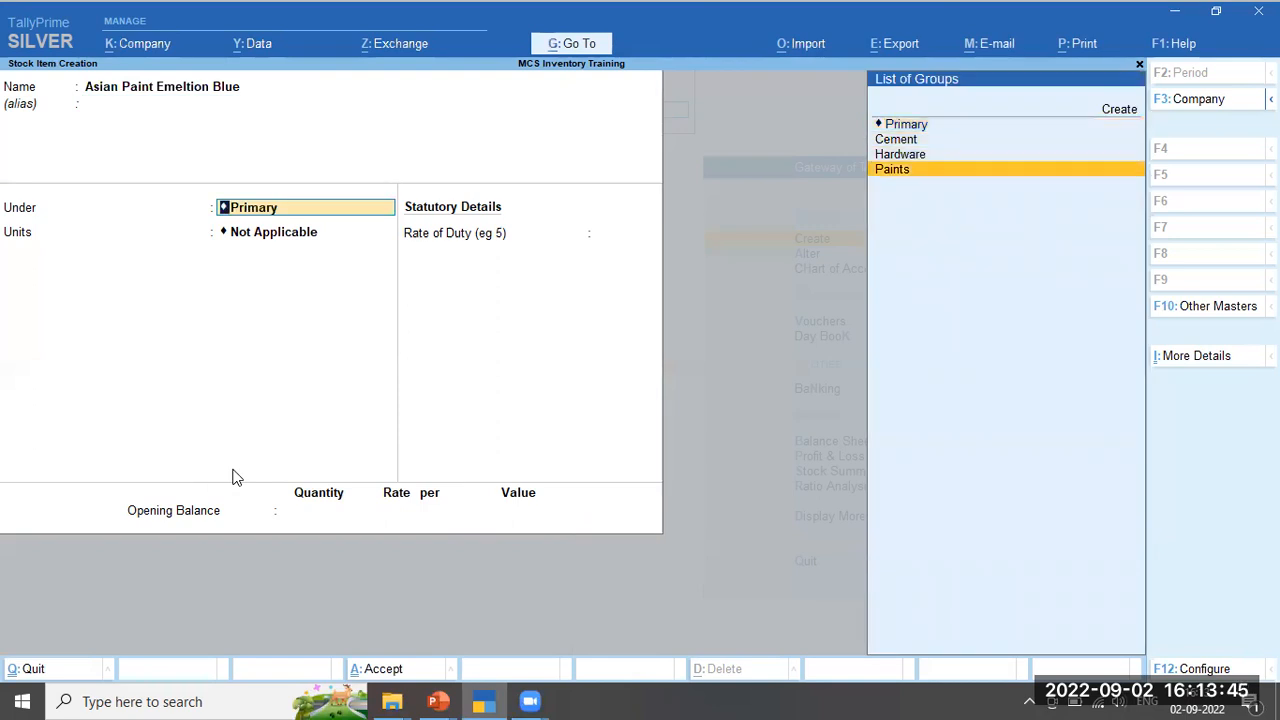
key(Return)
key(Down)
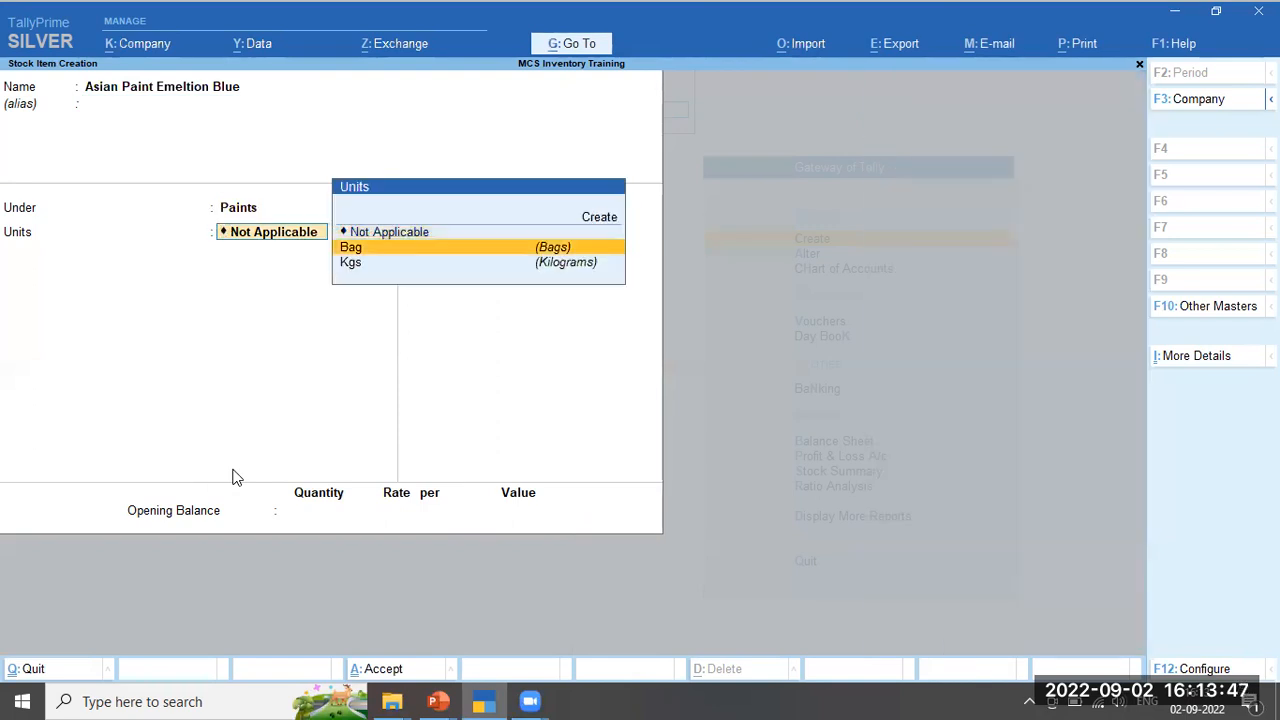
key(Down)
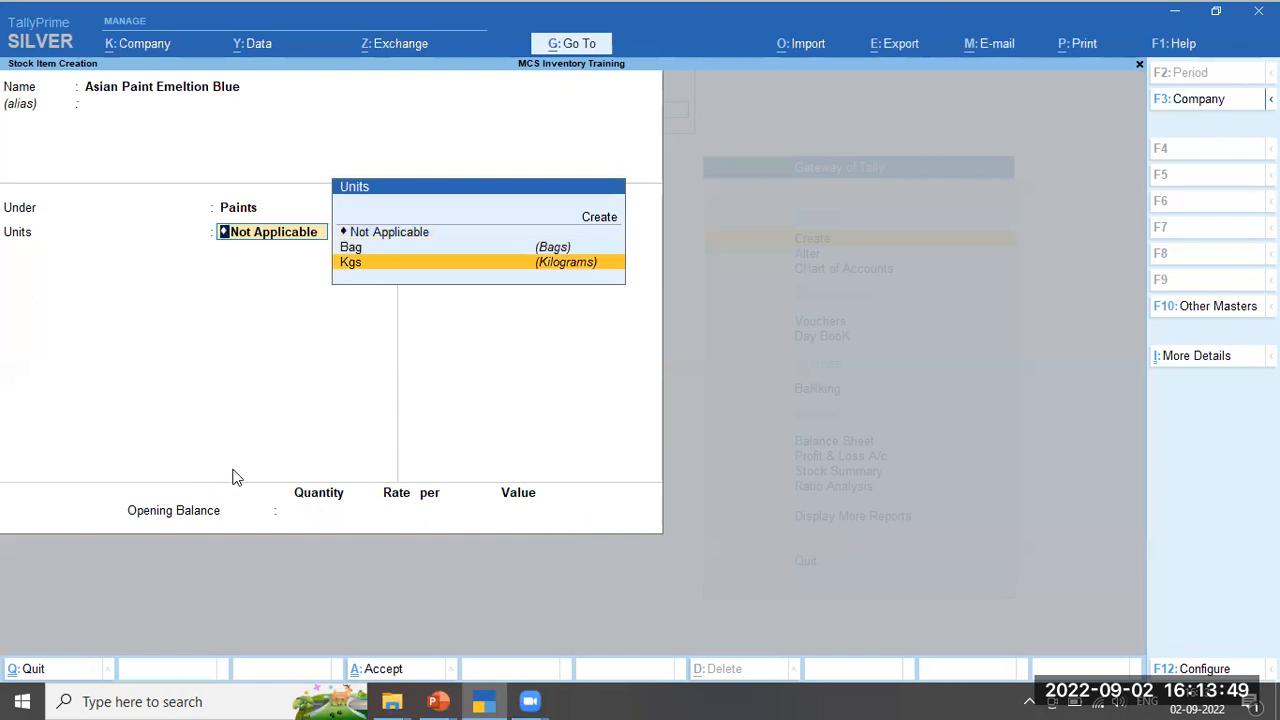
key(Return)
Give it an opening balance of 25 Kgs at 400 (10,000), save, and close the form
key(Return)
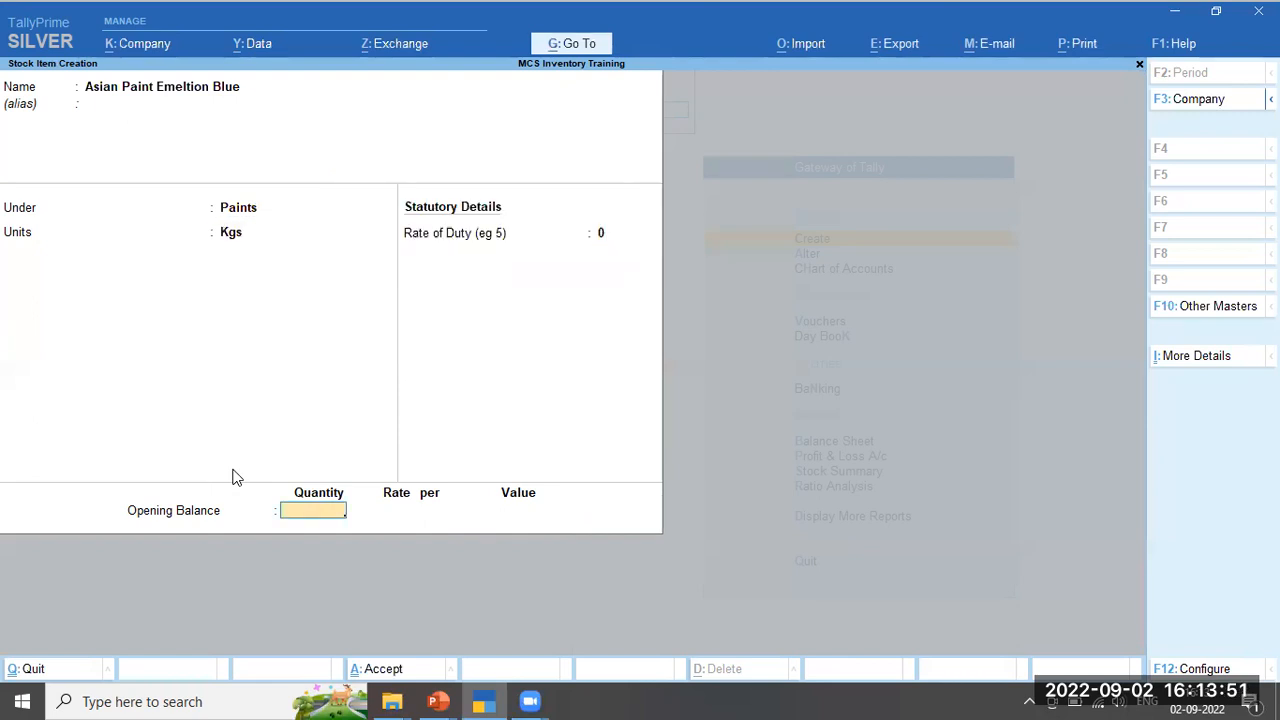
text(25)
key(Return)
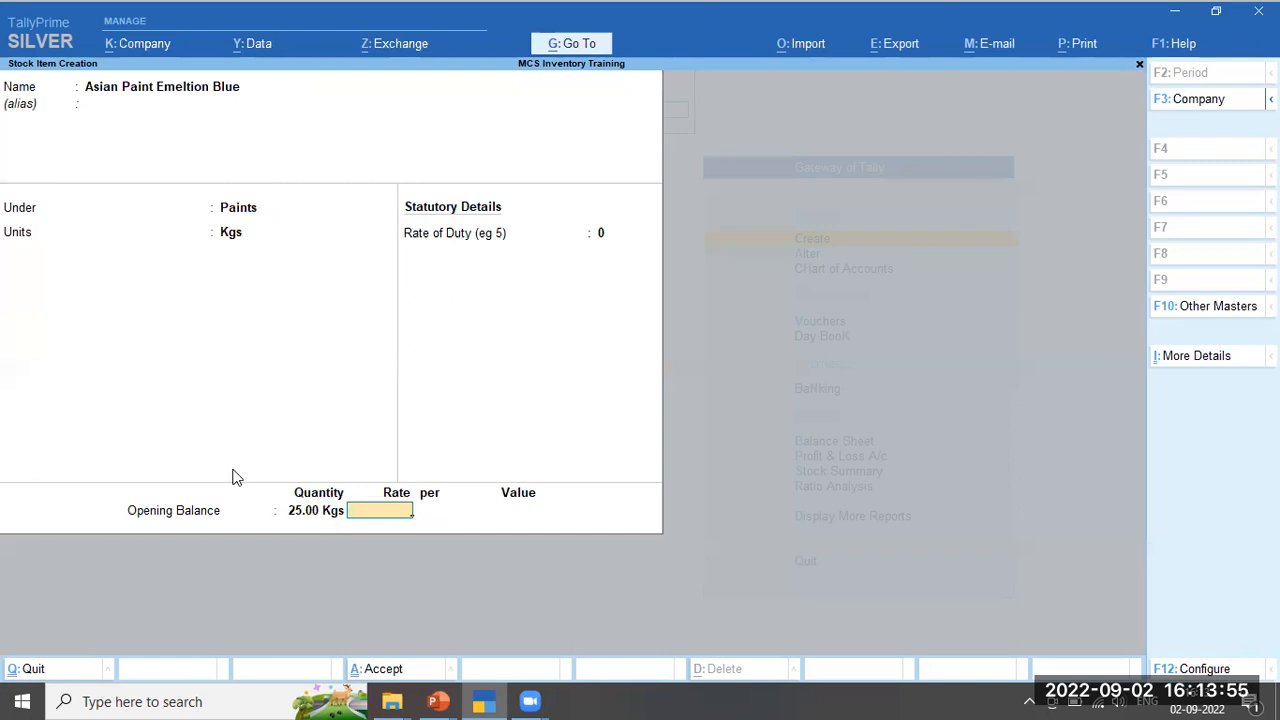
text(400)
key(Return)
key(Return)
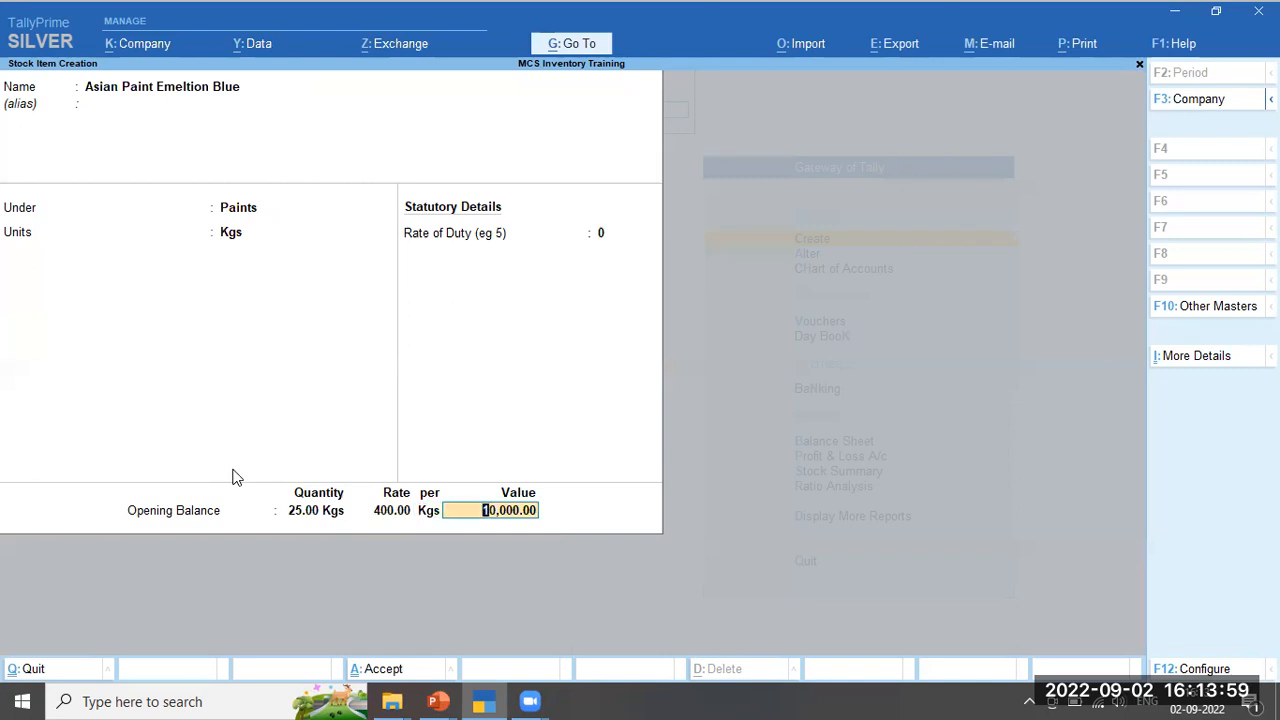
key(Return)
key(Return)
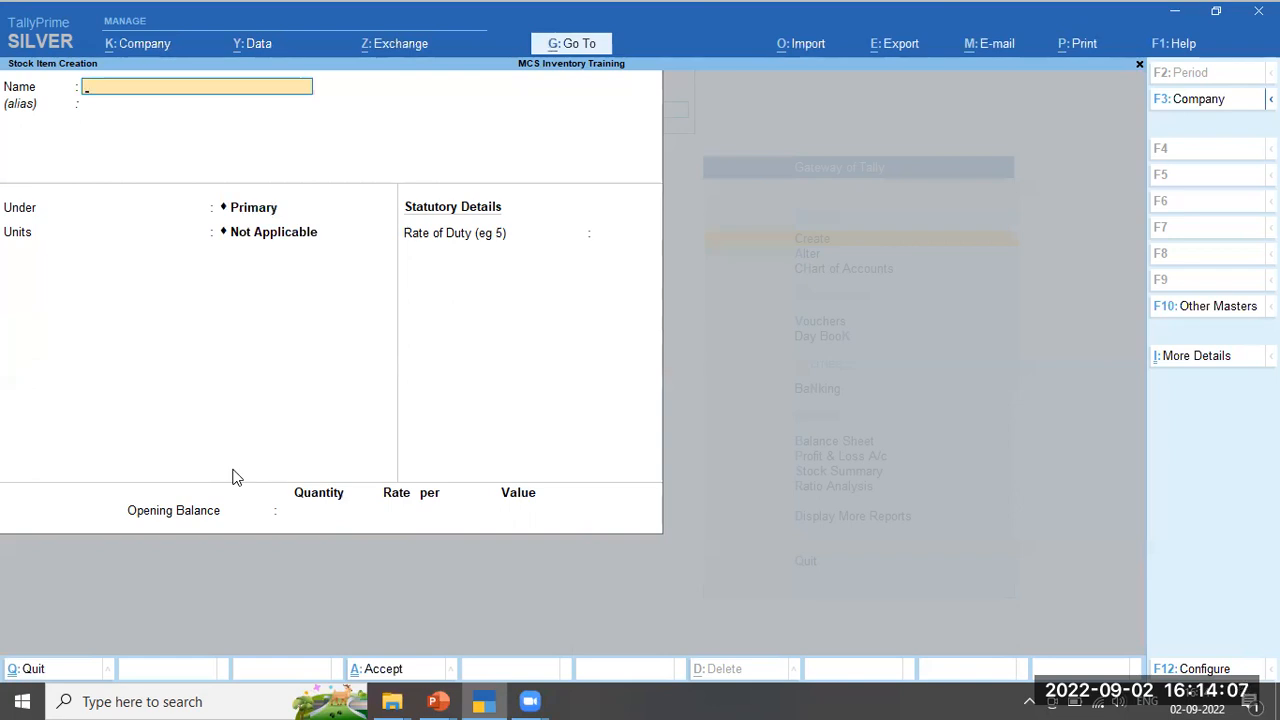
key(Escape)
key(Escape)
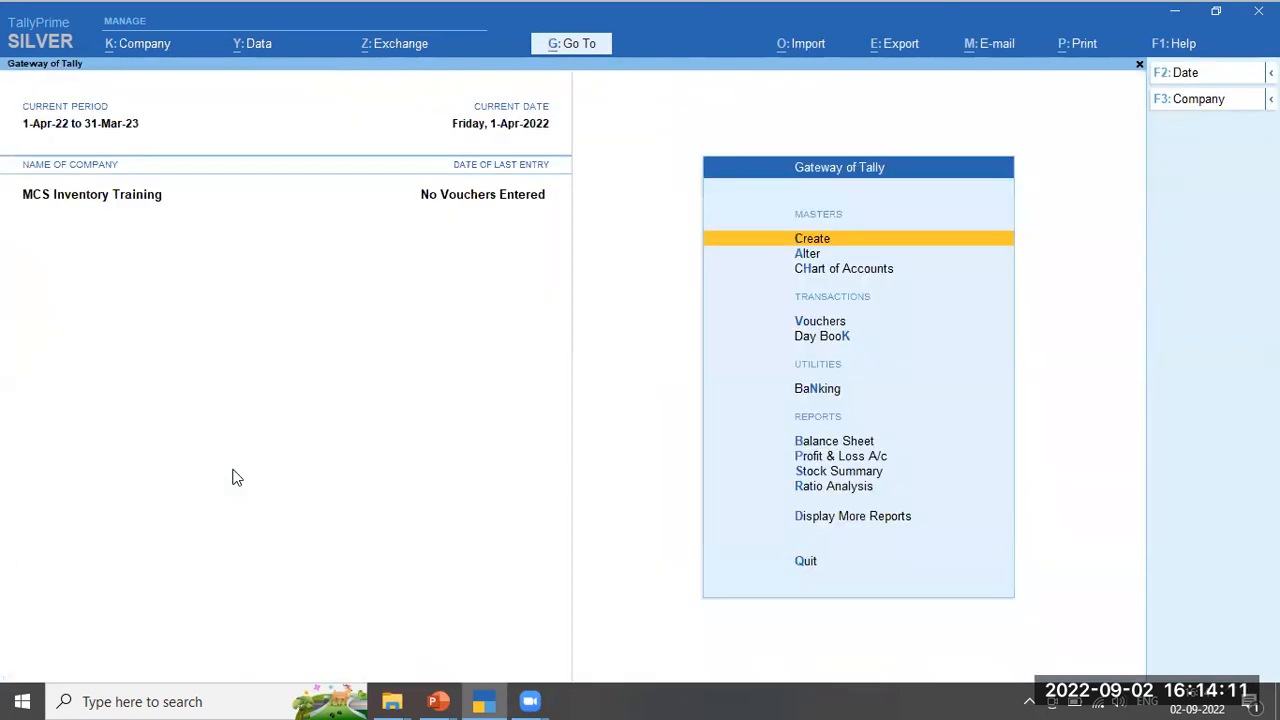
Browse the Chart of Accounts stock items: the two ACC Cement items and Asian Paint Emeltion Blue
key(Down)
key(Down)
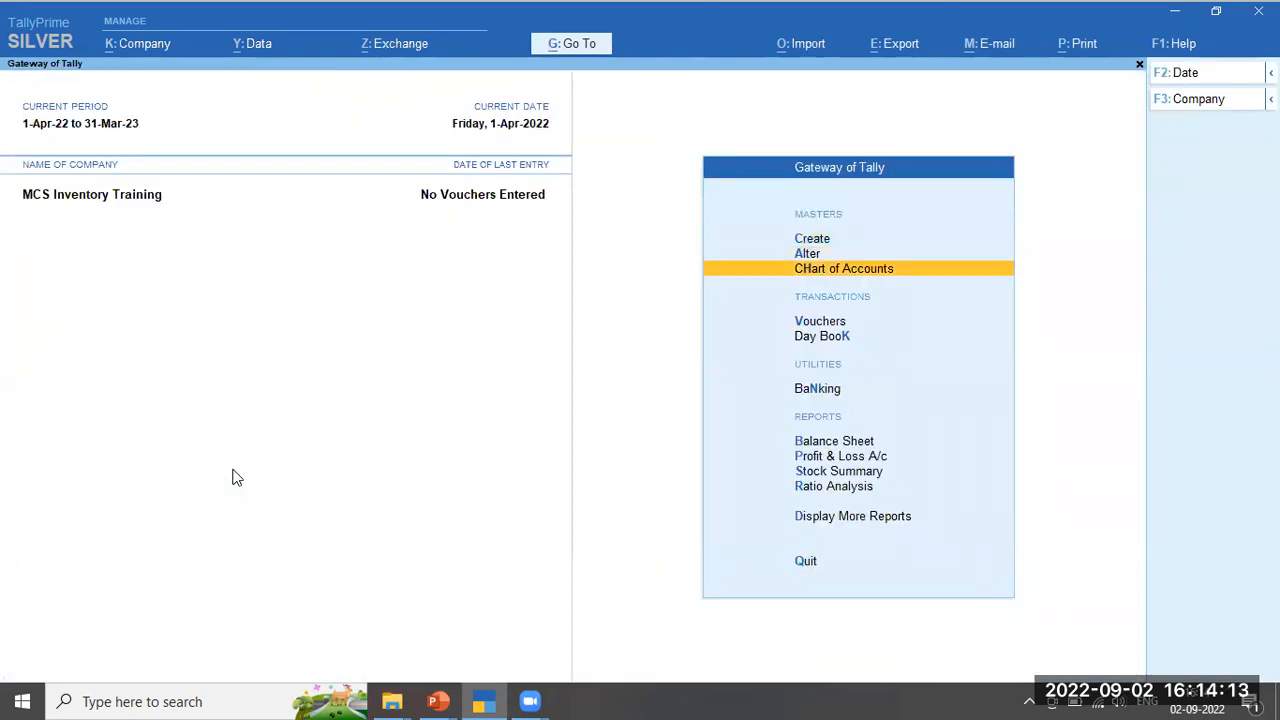
key(Return)
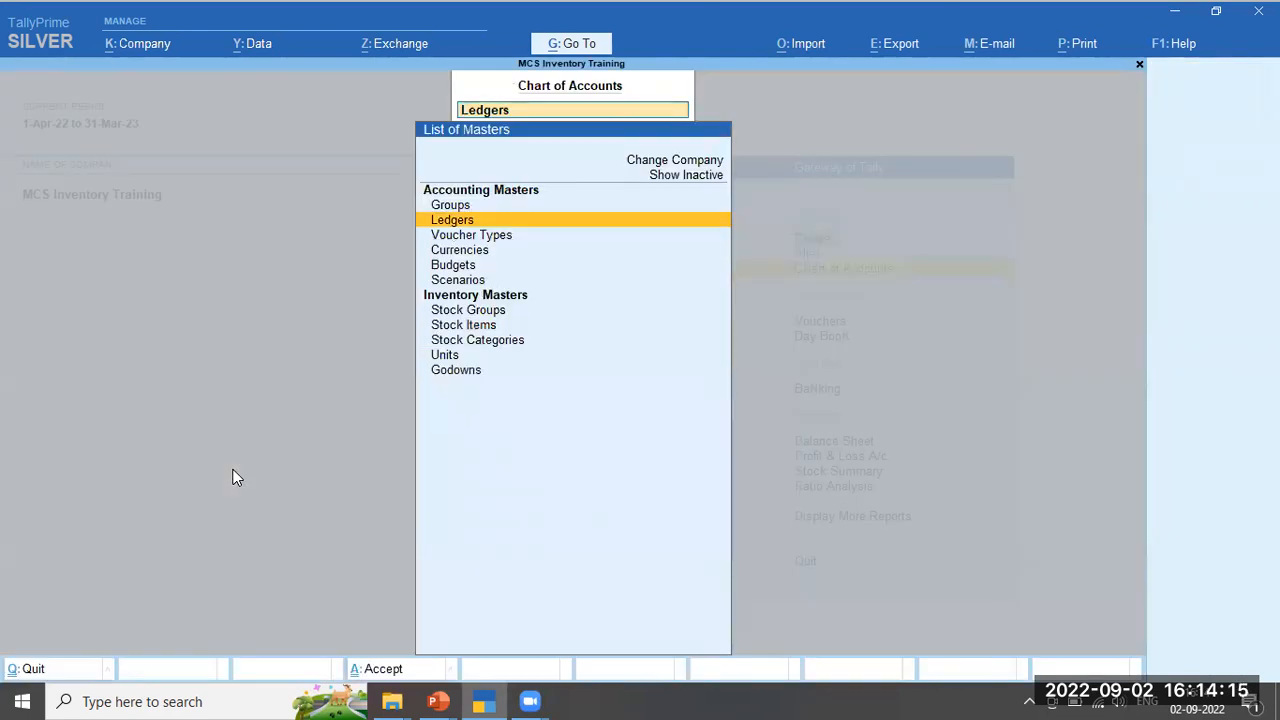
key(Down)
key(Down)
key(Down)
key(Down)
key(Down)
key(Down)
key(Down)
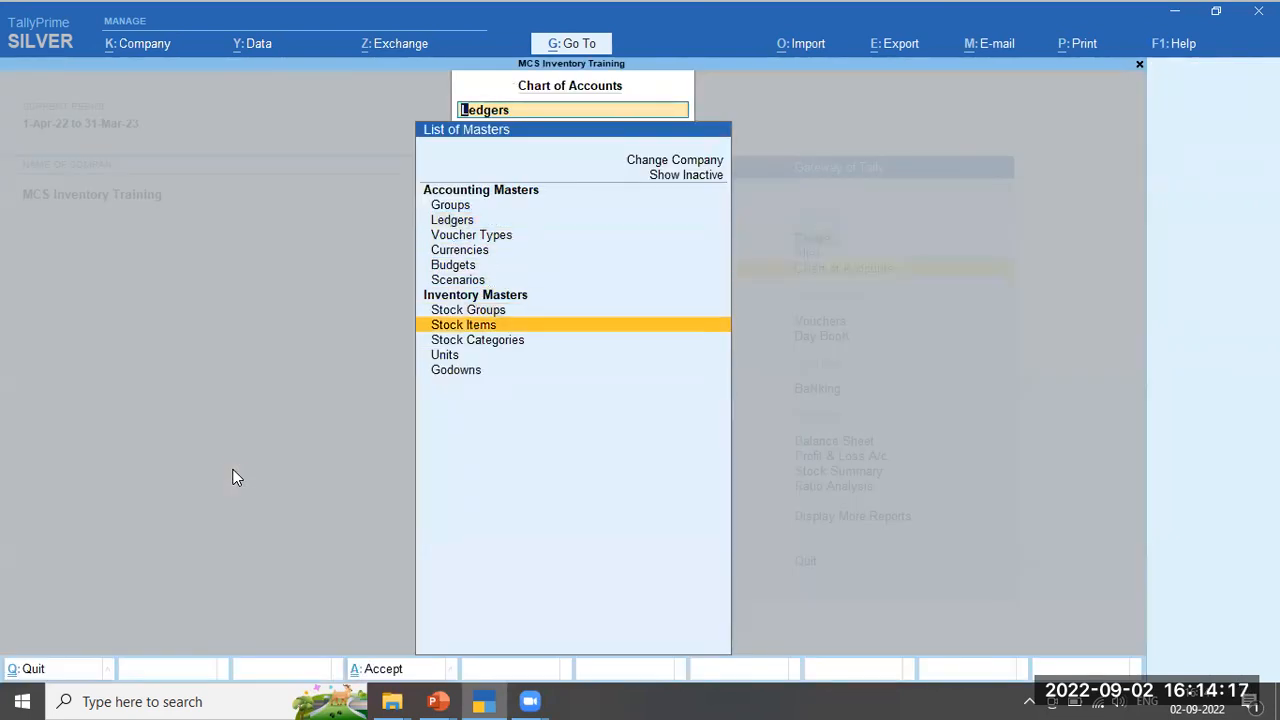
key(Return)
key(Down)
key(Down)
key(Up)
key(Up)
key(Up)
key(Down)
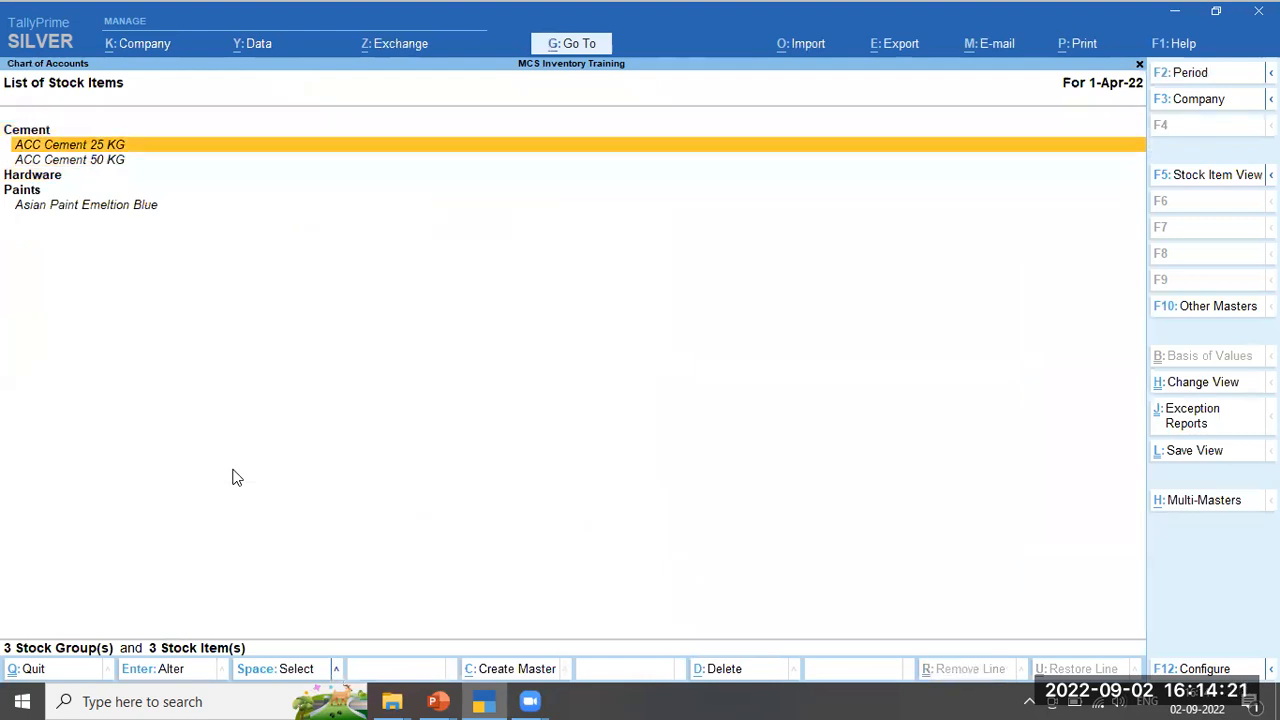
key(Down)
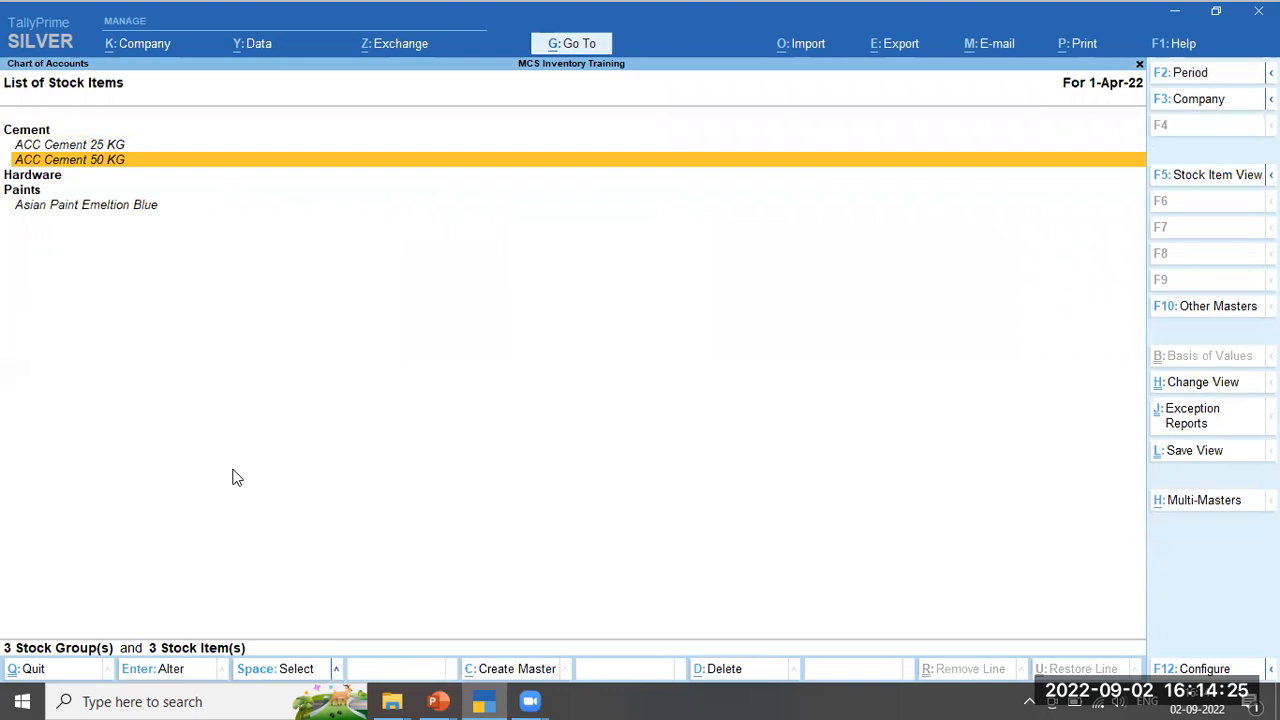
key(Down)
key(Down)
key(Down)
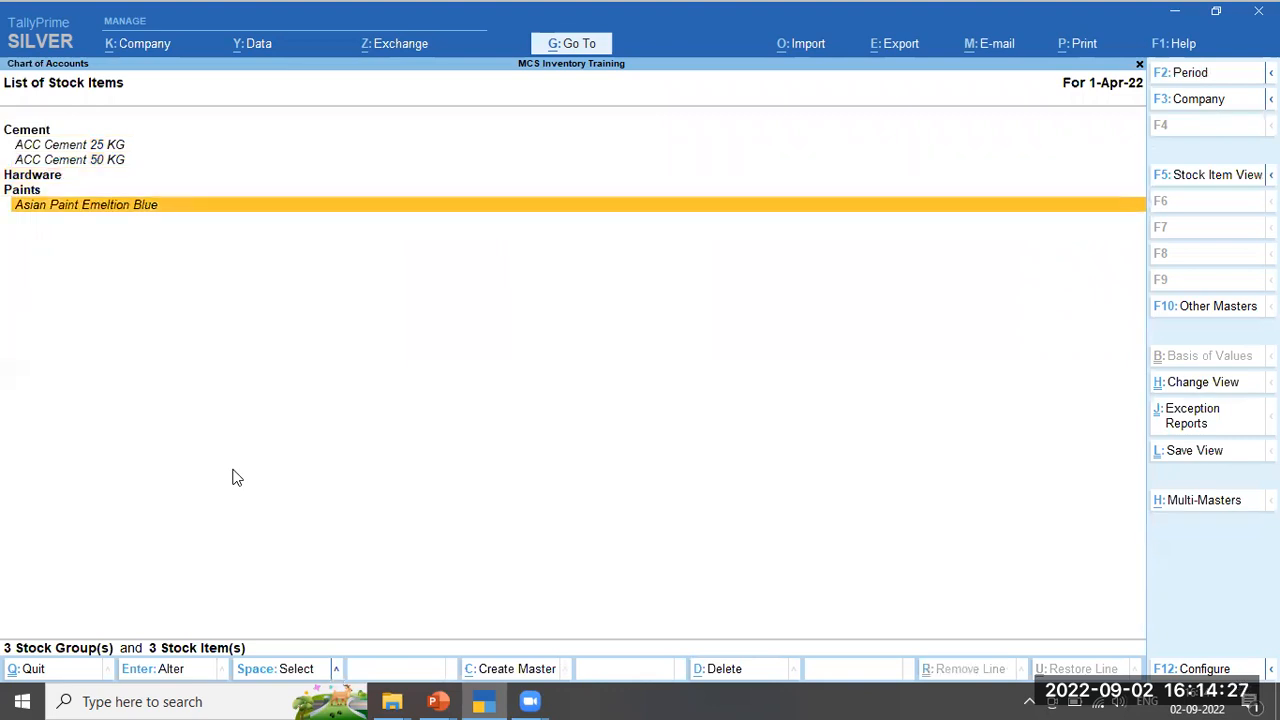
key(Up)
key(Down)
key(Up)
key(Up)
key(Up)
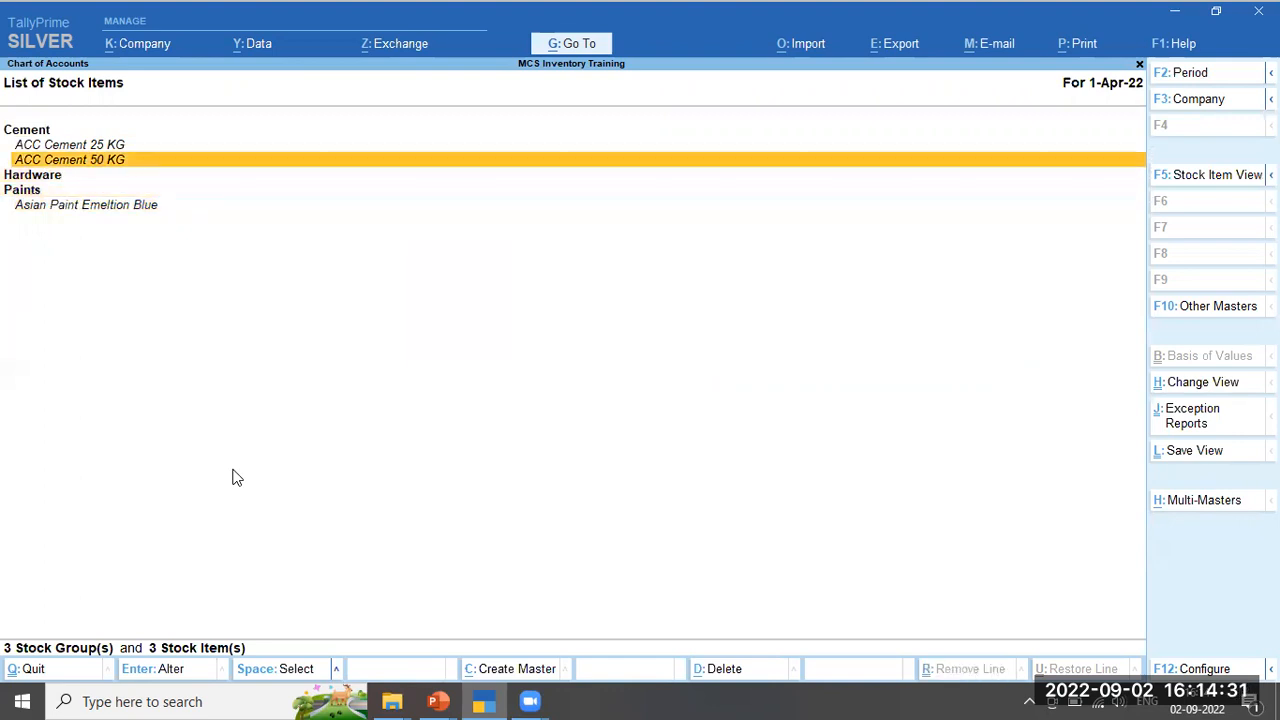
key(Up)
key(Up)
key(Down)
key(Down)
key(Down)
key(Down)
key(Up)
key(Up)
key(Up)
key(Up)
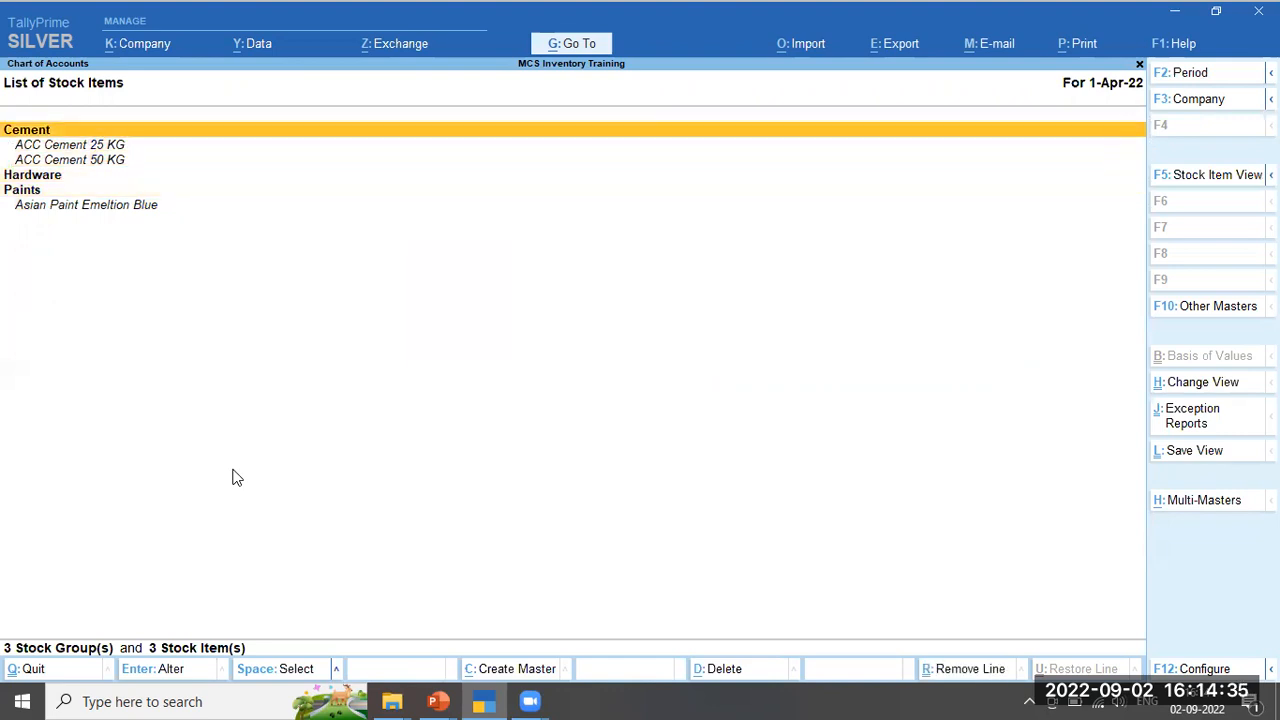
Return to the Gateway of Tally and switch to the inventory presentation slide
key(Escape)
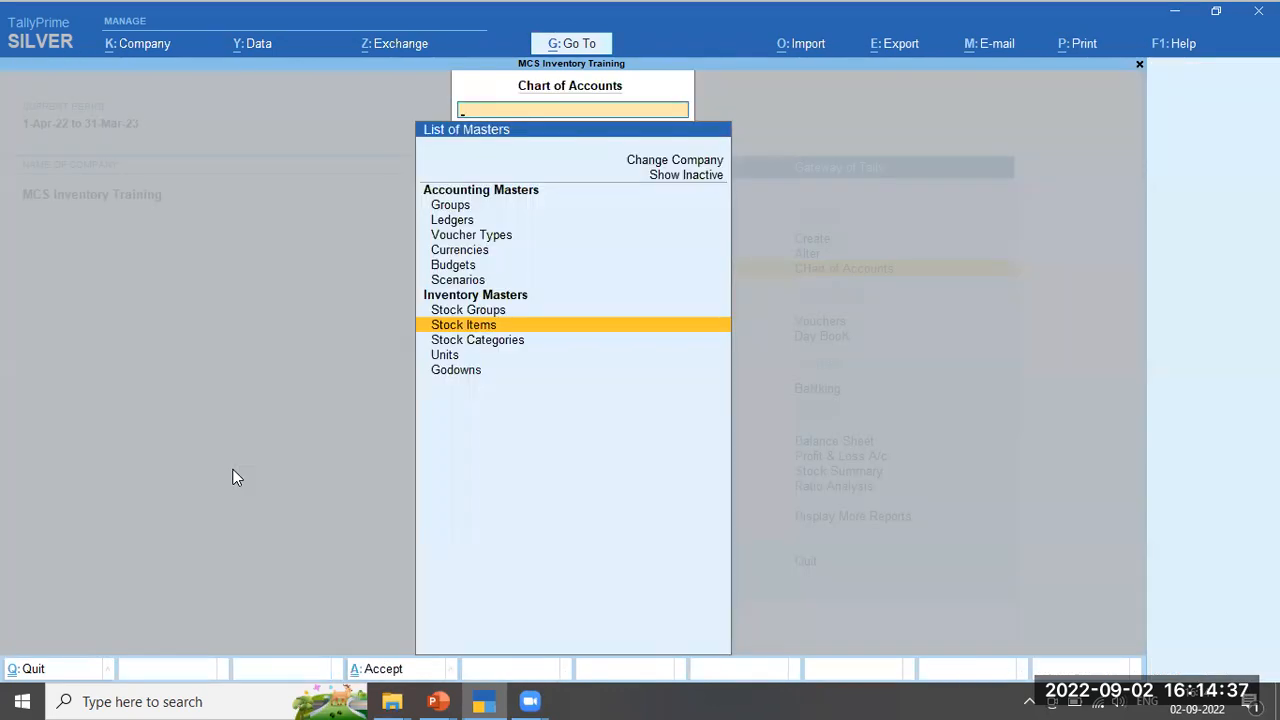
key(Escape)
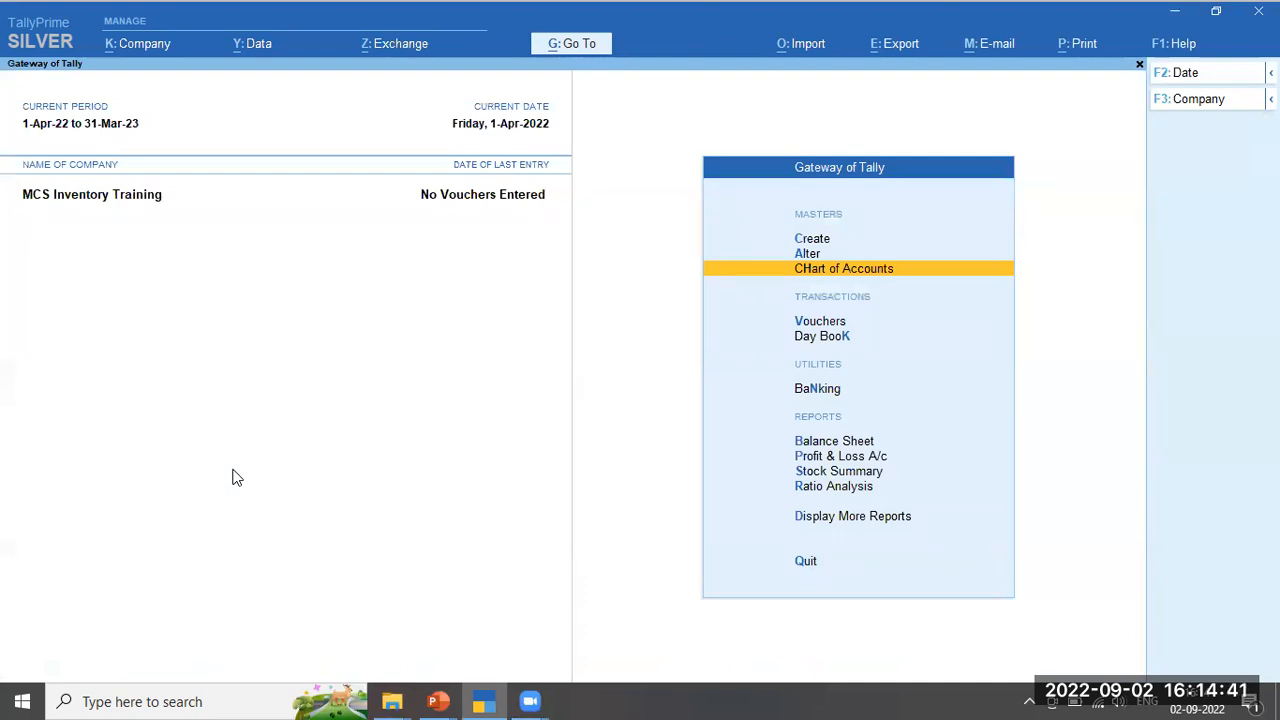
key(alt+Tab)
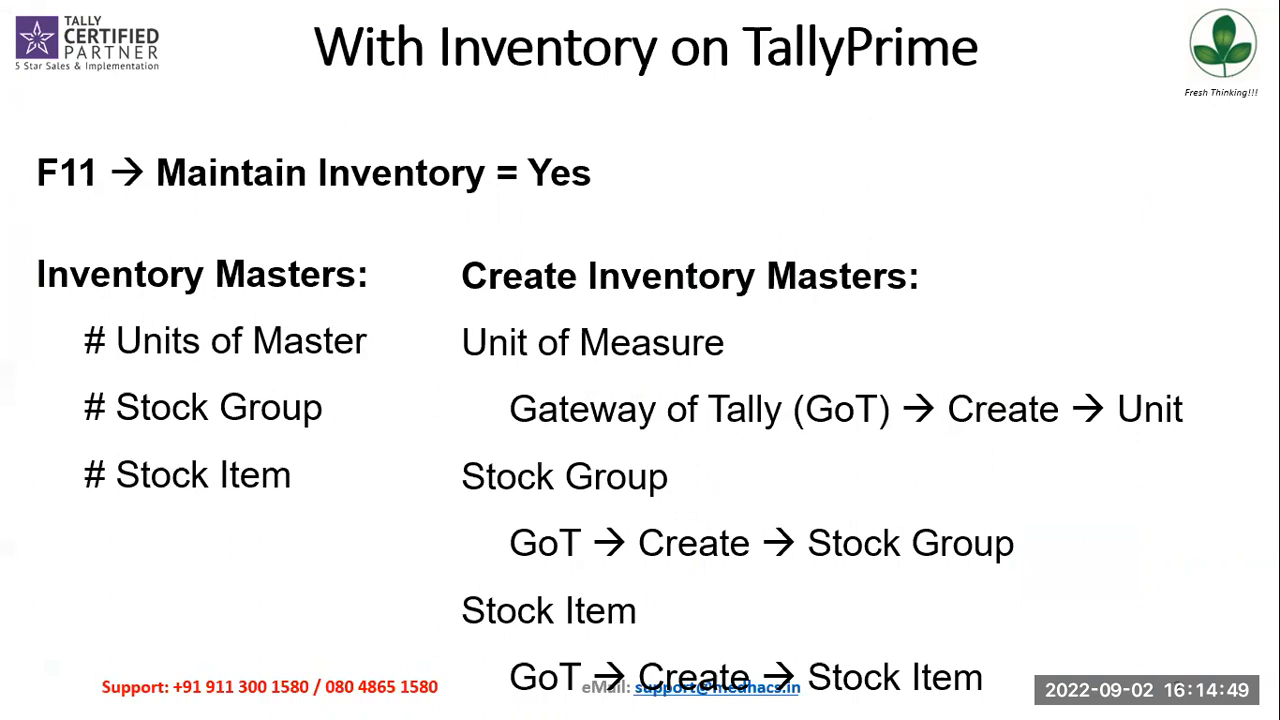
Advance to the Accounting Masters slide, then go back to TallyPrime's Gateway of Tally
key(Right)
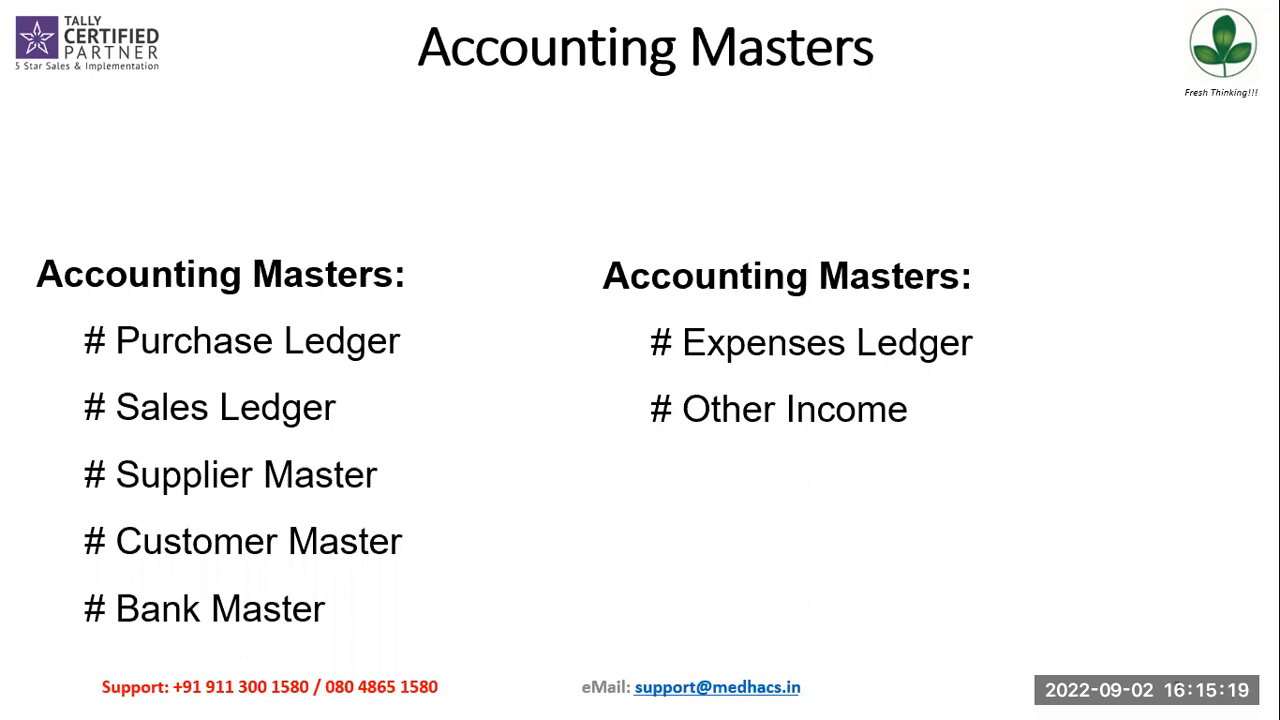
key(alt+Tab)
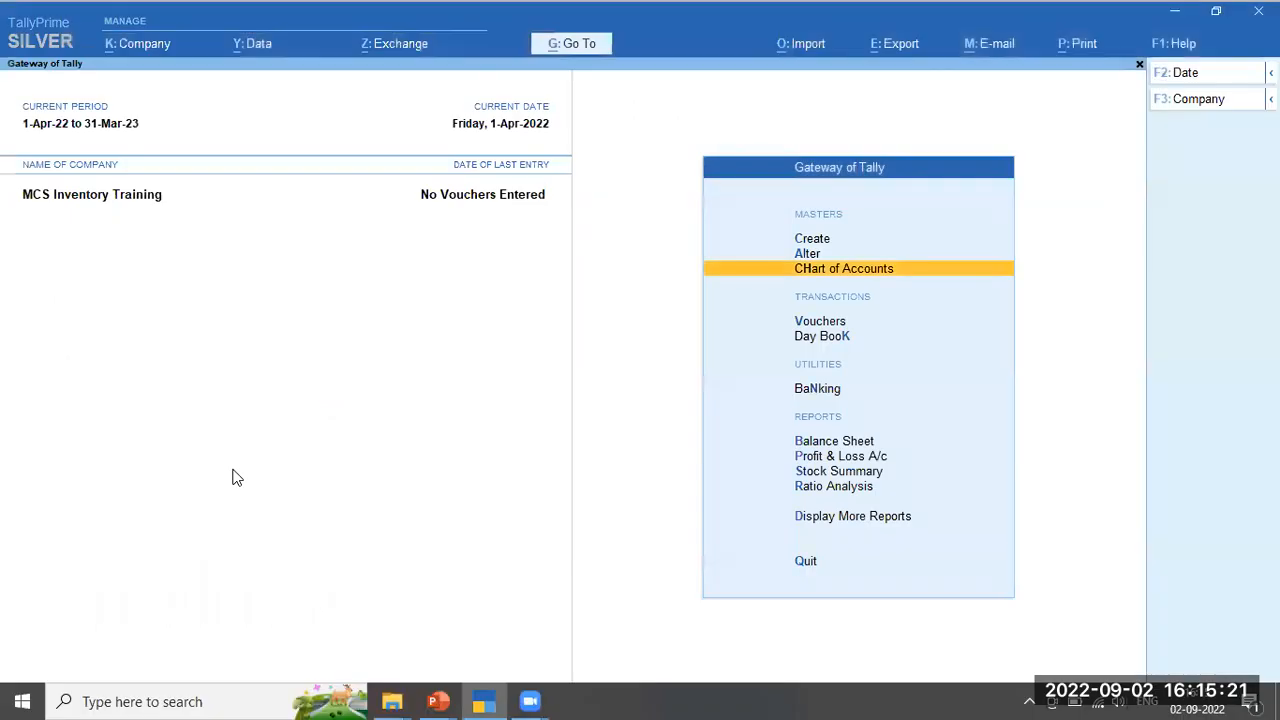
key(Up)
key(Up)
Create ledger 'Purchase Account' under Purchase Accounts with type Not Applicable
key(Return)
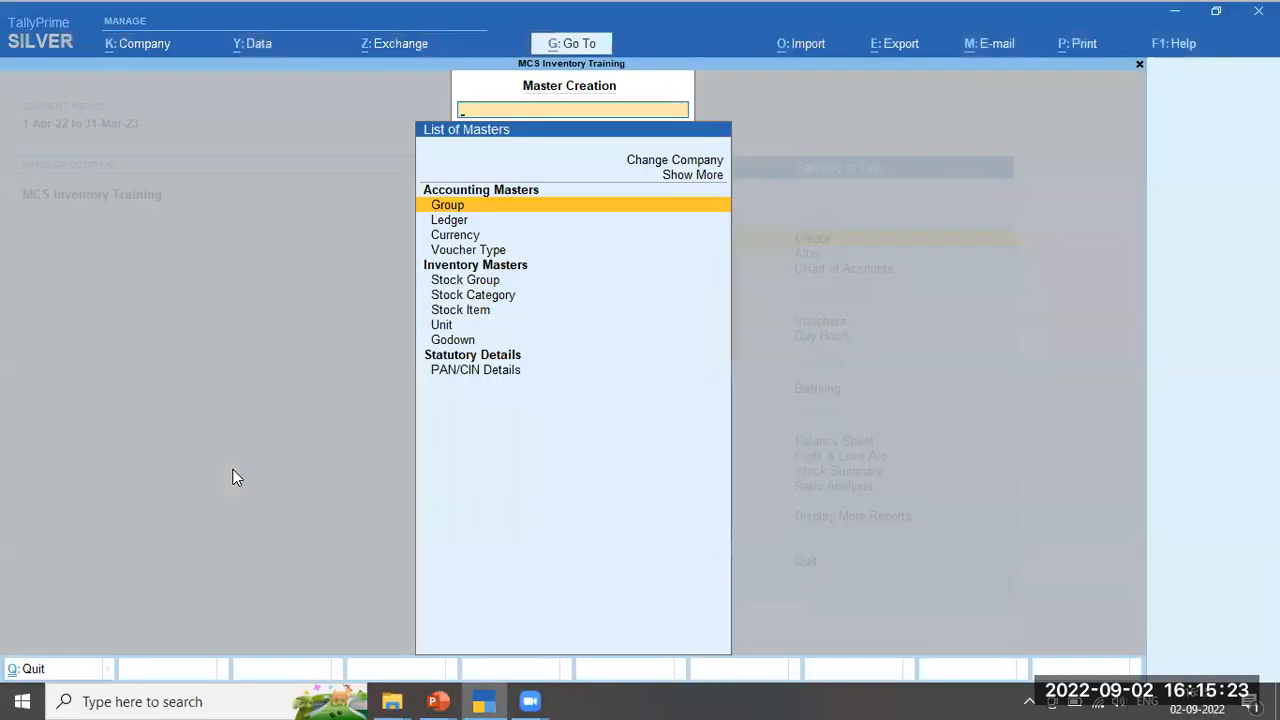
key(Down)
key(Return)
text(P)
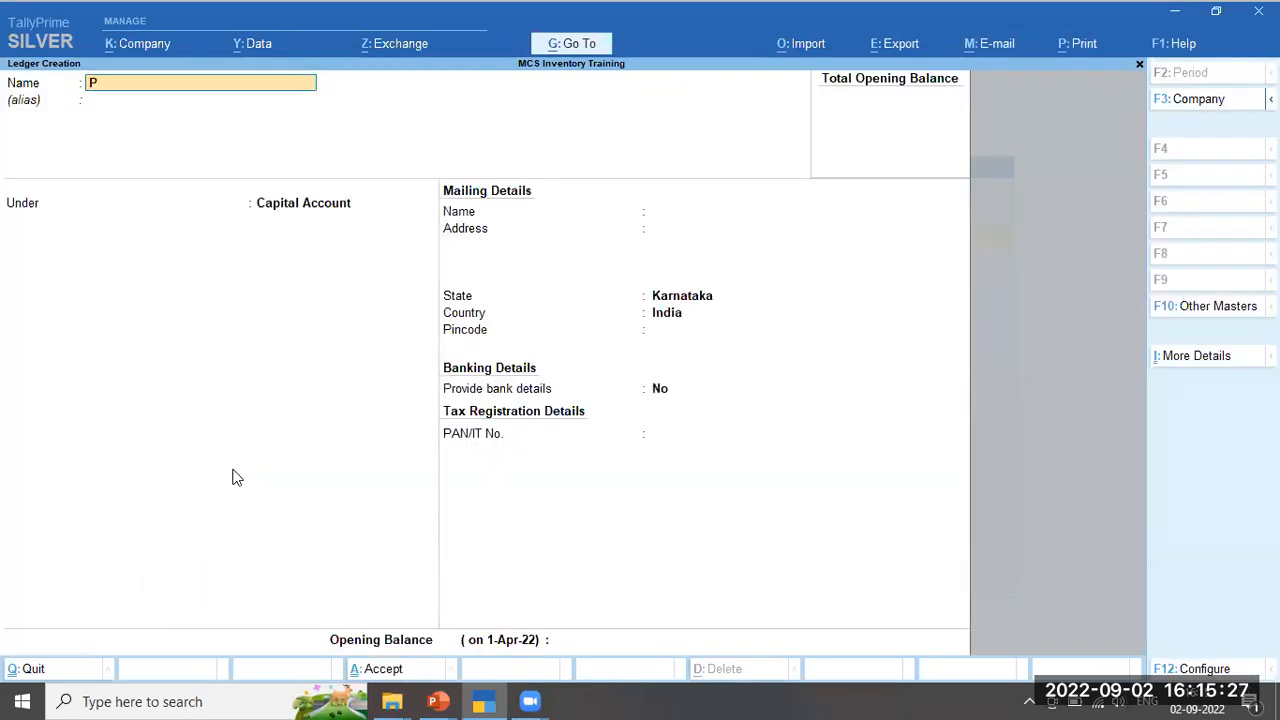
text(urchase Account)
key(Return)
key(Return)
text(Pu)
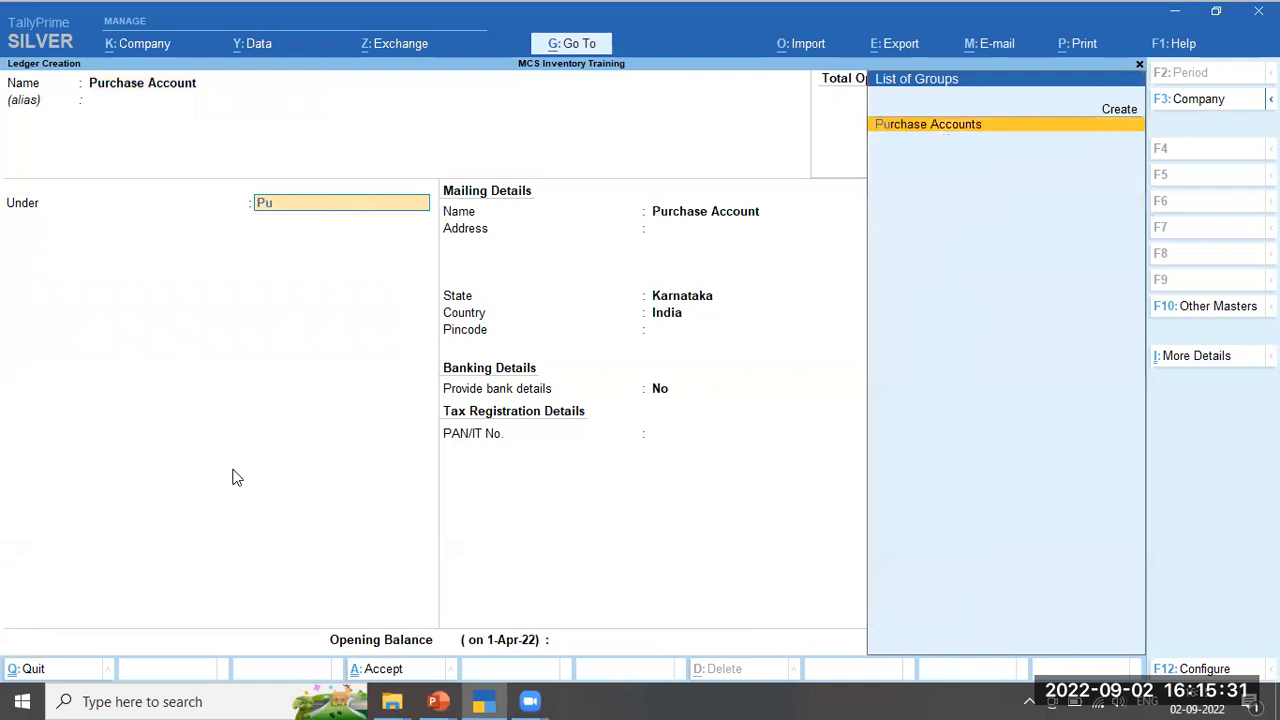
key(Return)
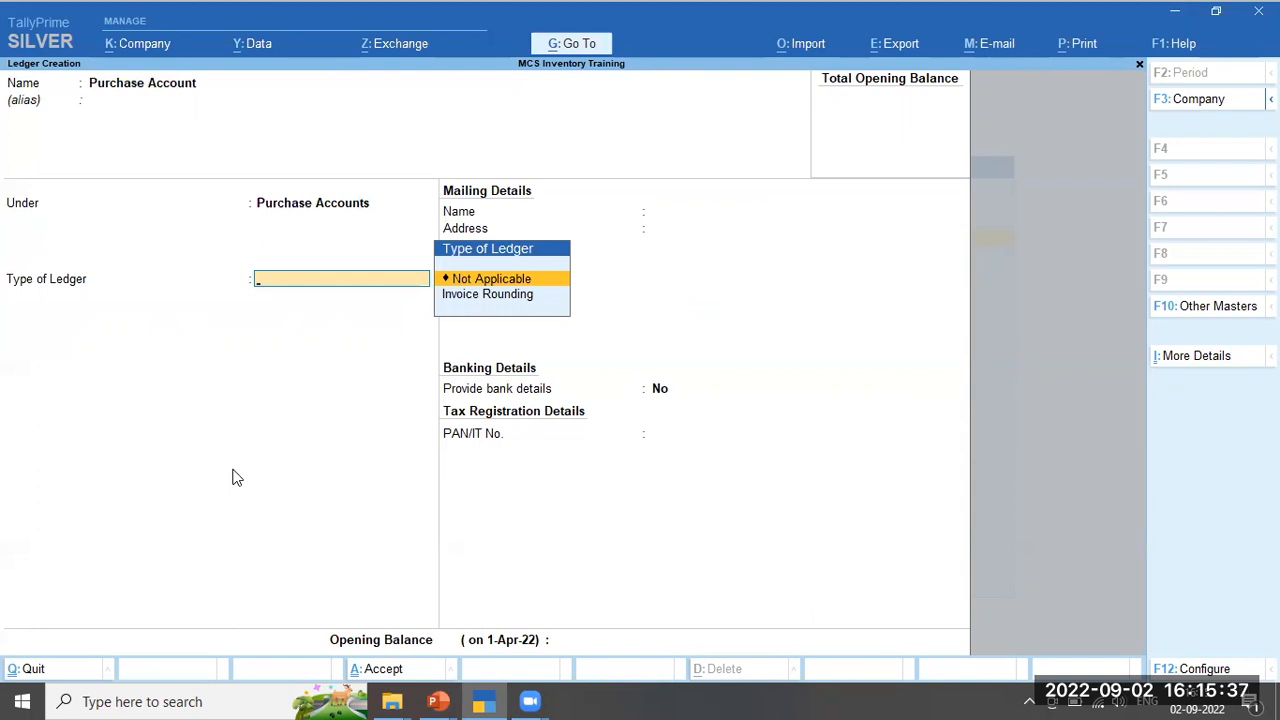
key(Return)
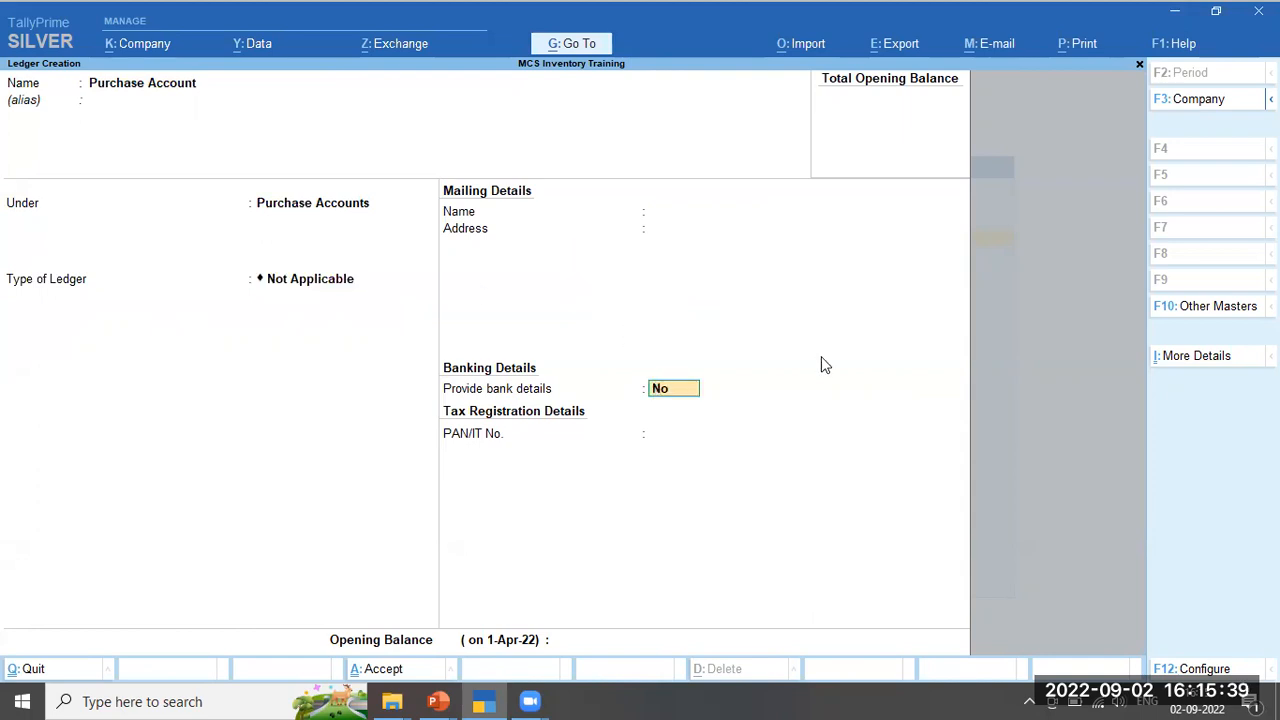
In More Details, keep 'Inventory Values are affected' set to Yes
click(1194, 362)
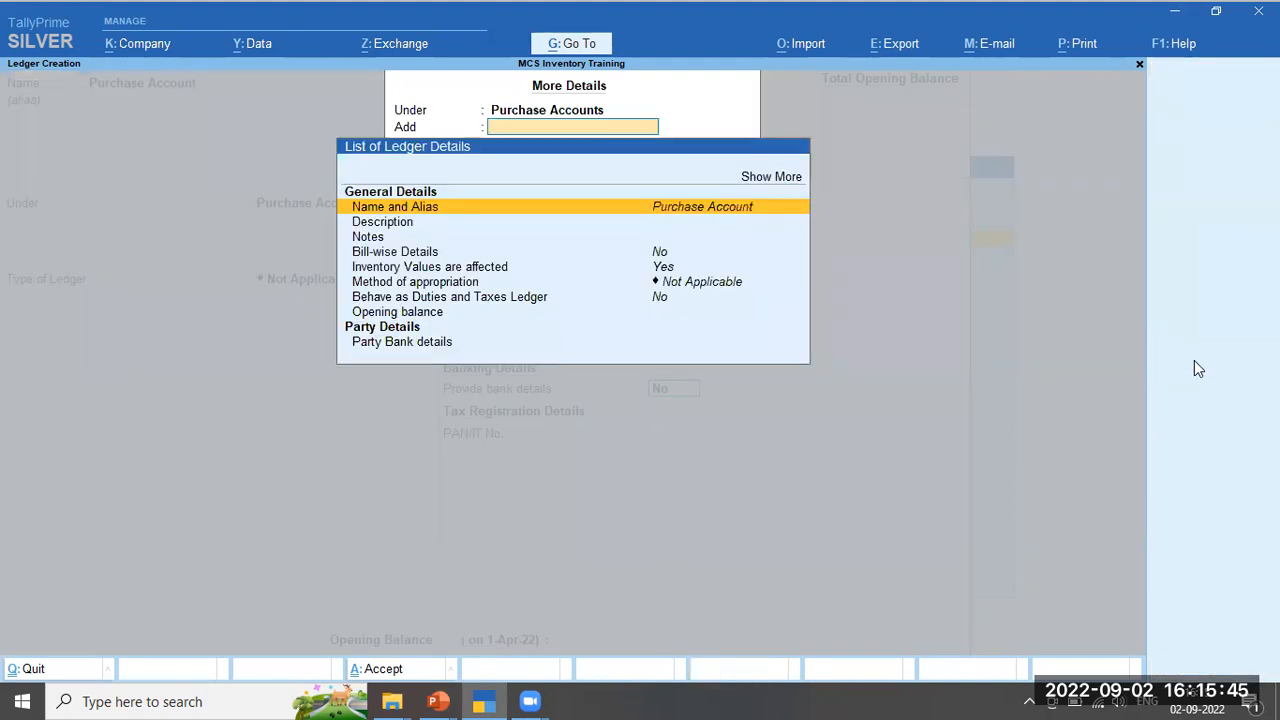
key(Down)
key(Down)
key(Down)
key(Down)
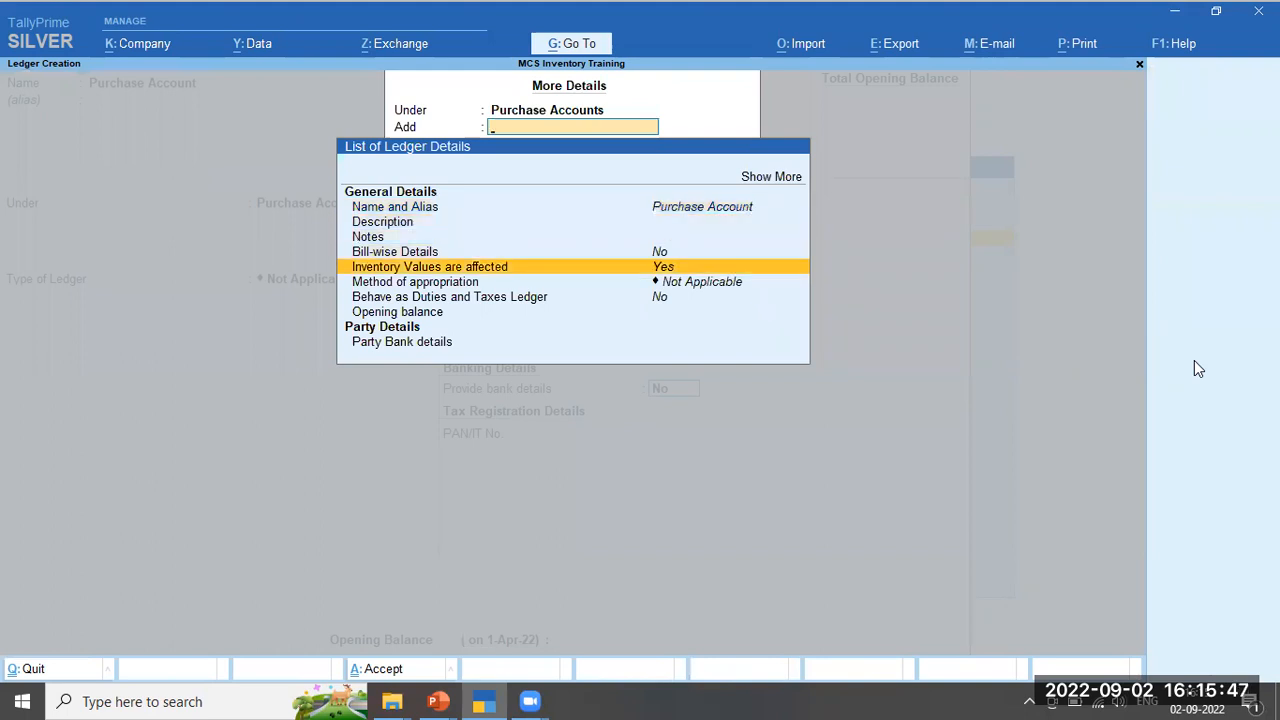
key(Return)
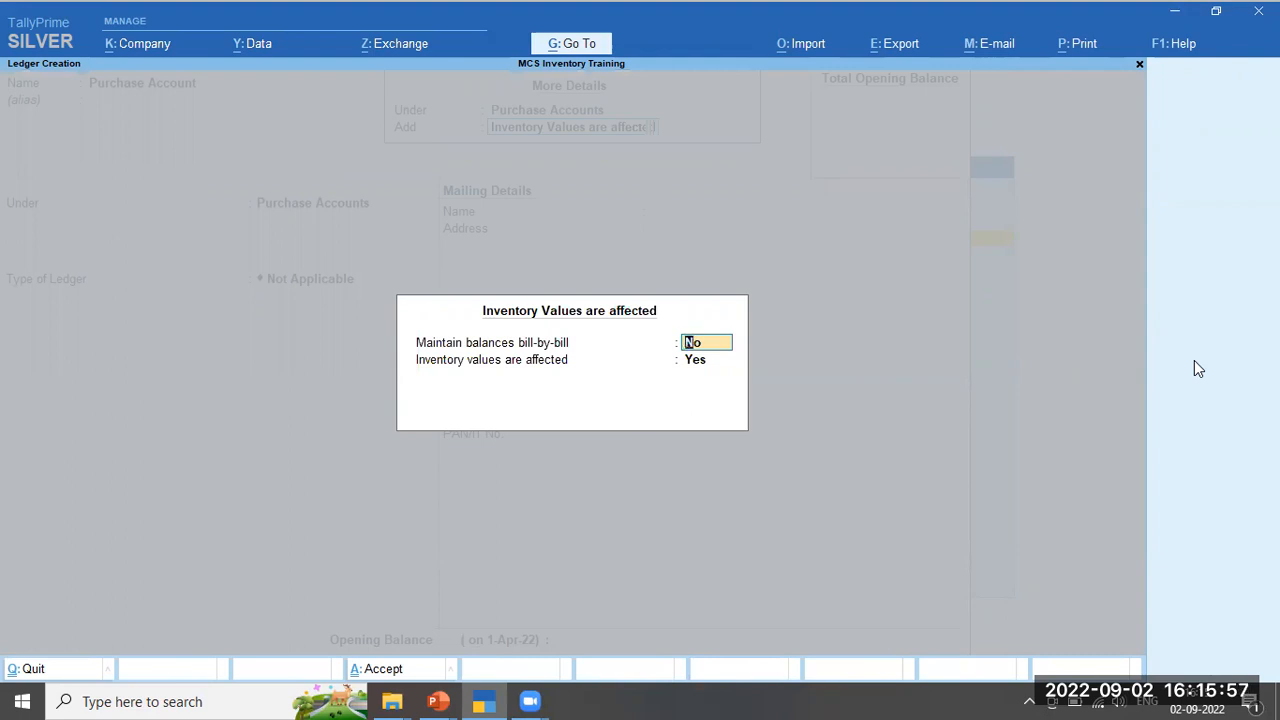
key(Return)
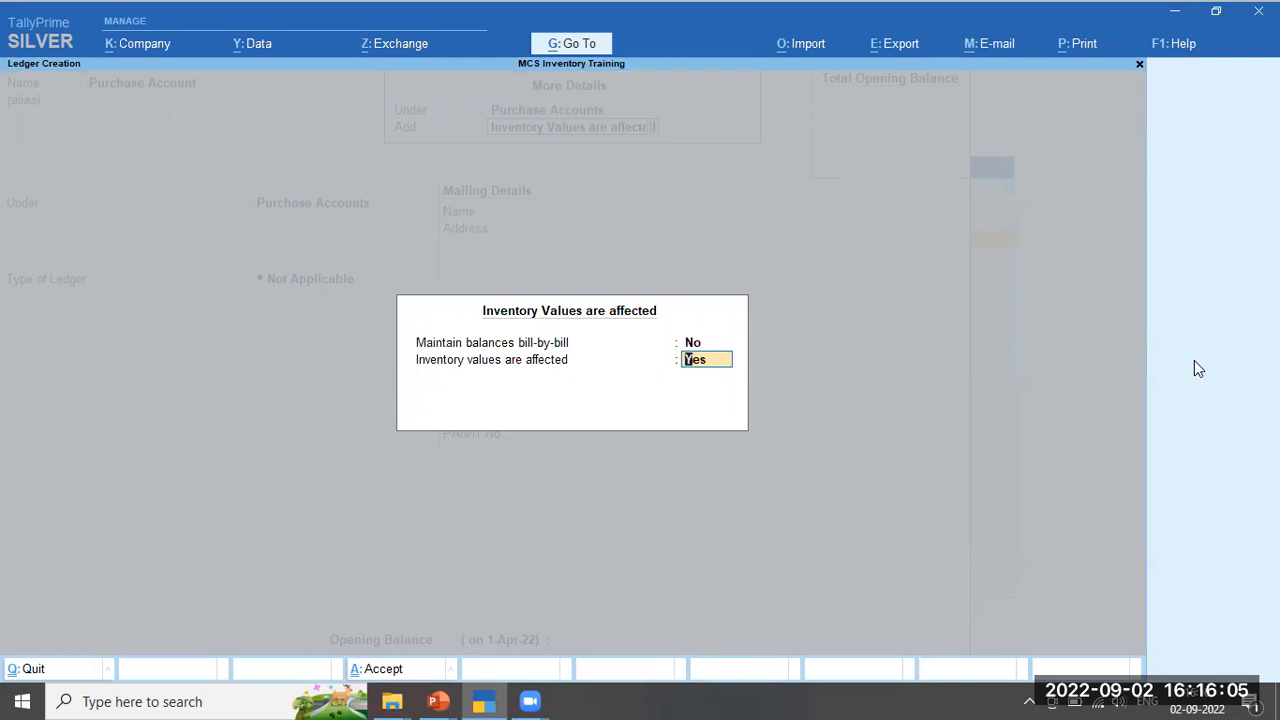
key(Return)
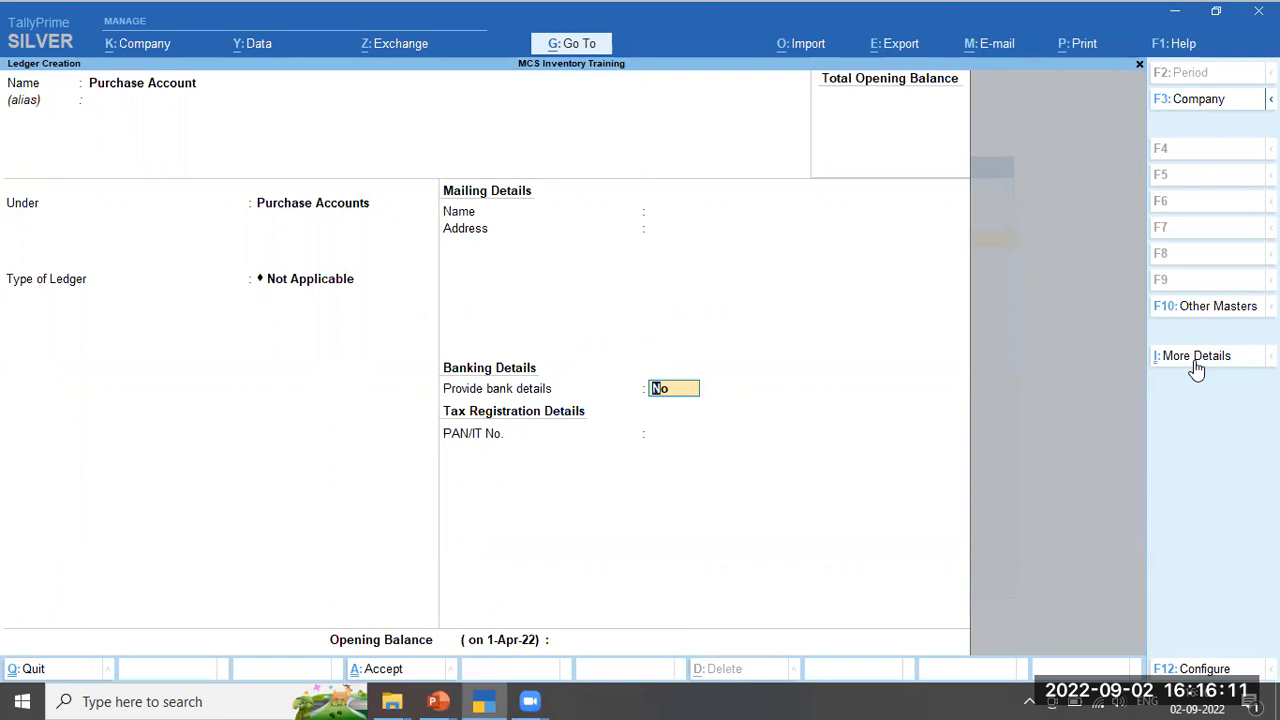
Save the Purchase Account ledger with Ctrl+A
key(ctrl)
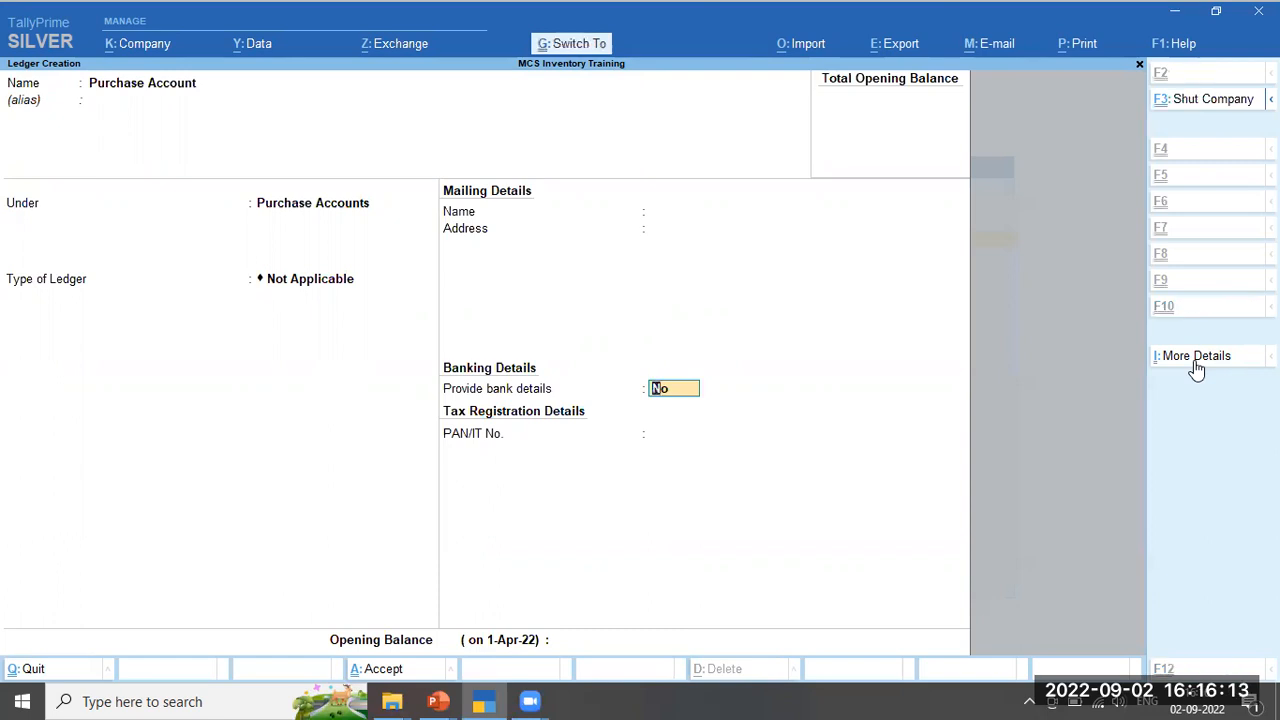
key(ctrl)
key(ctrl+a)
Save ledger 'Sales Account' under Sales Accounts, then begin naming the State Bank ledger
text(Sales Account)
key(Return)
key(Return)
key(Return)
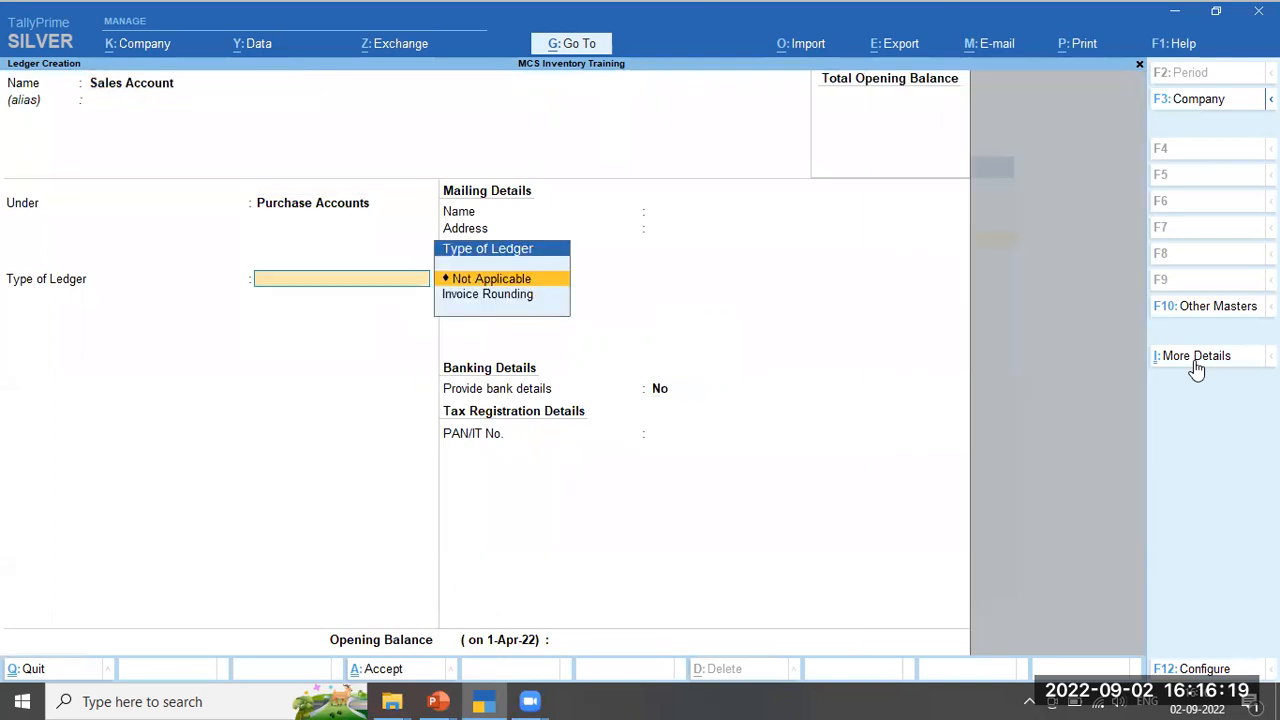
key(BackSpace)
text(Sale)
key(Return)
key(Return)
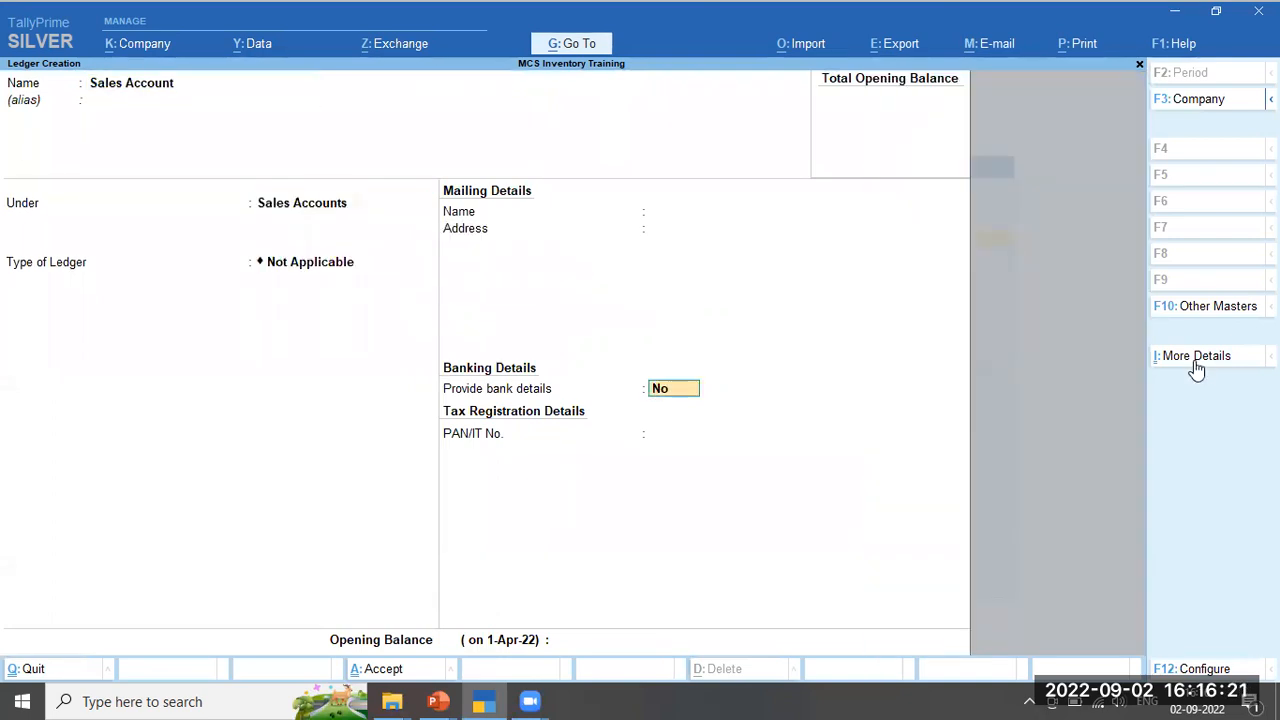
key(ctrl+a)
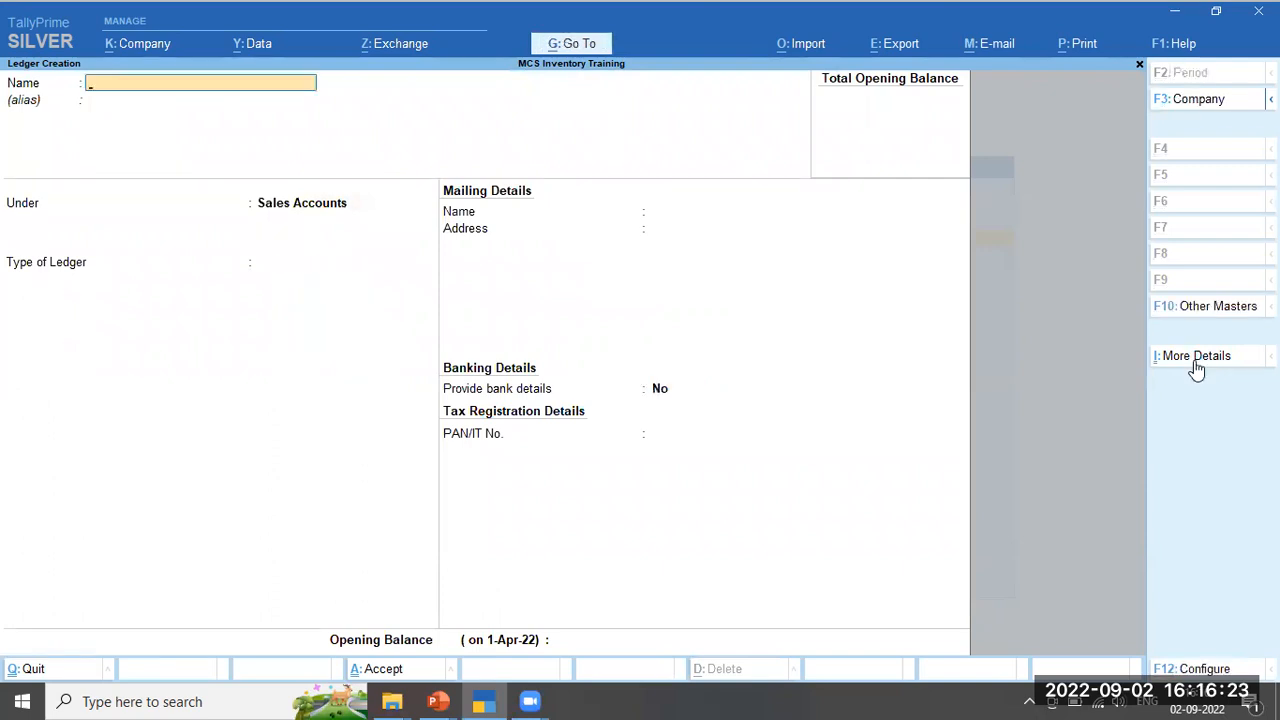
text(State Ban)
text(k If)
key(BackSpace)
Create the State Bank of India ledger under Bank Accounts and accept it
text(of India)
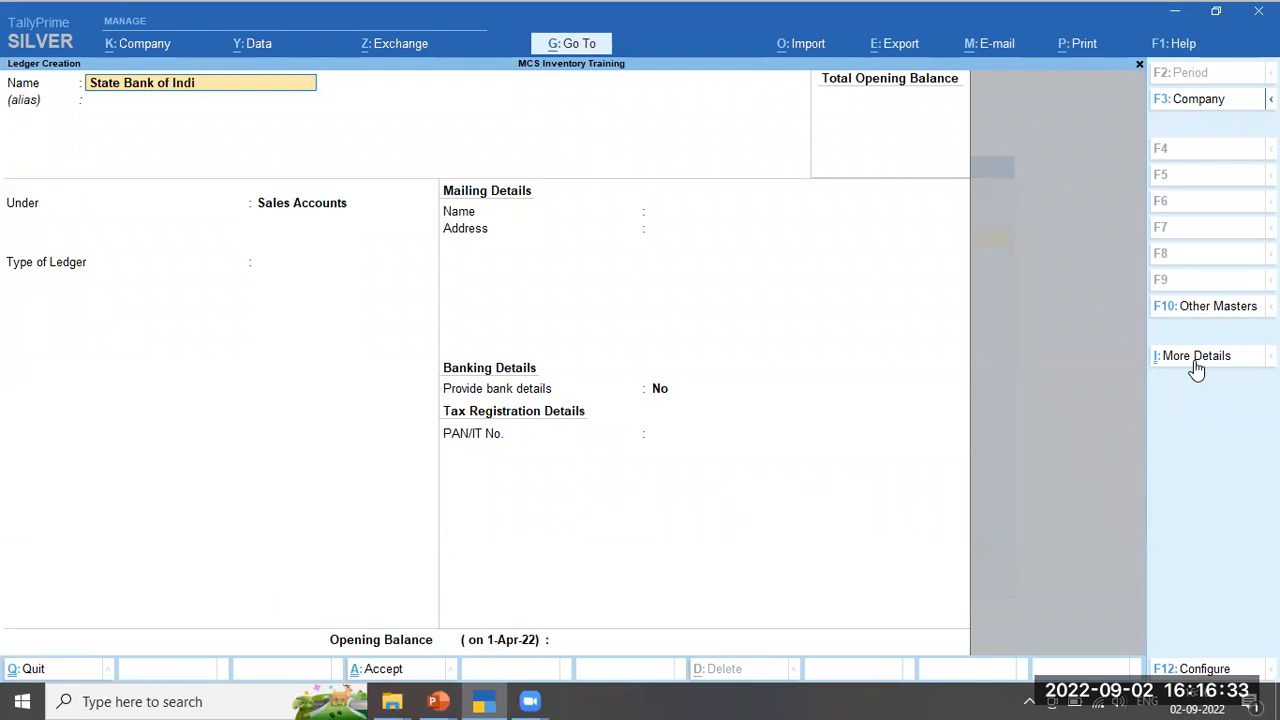
key(Return)
key(Return)
text(Ban)
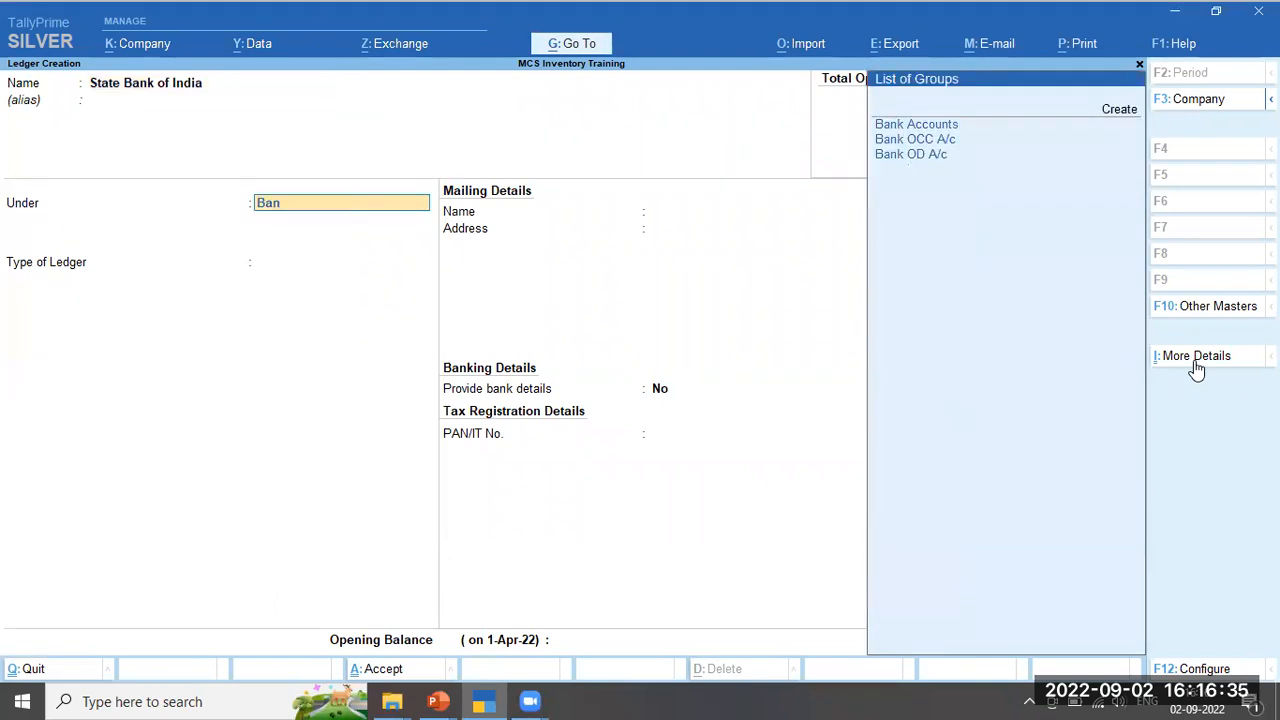
key(Return)
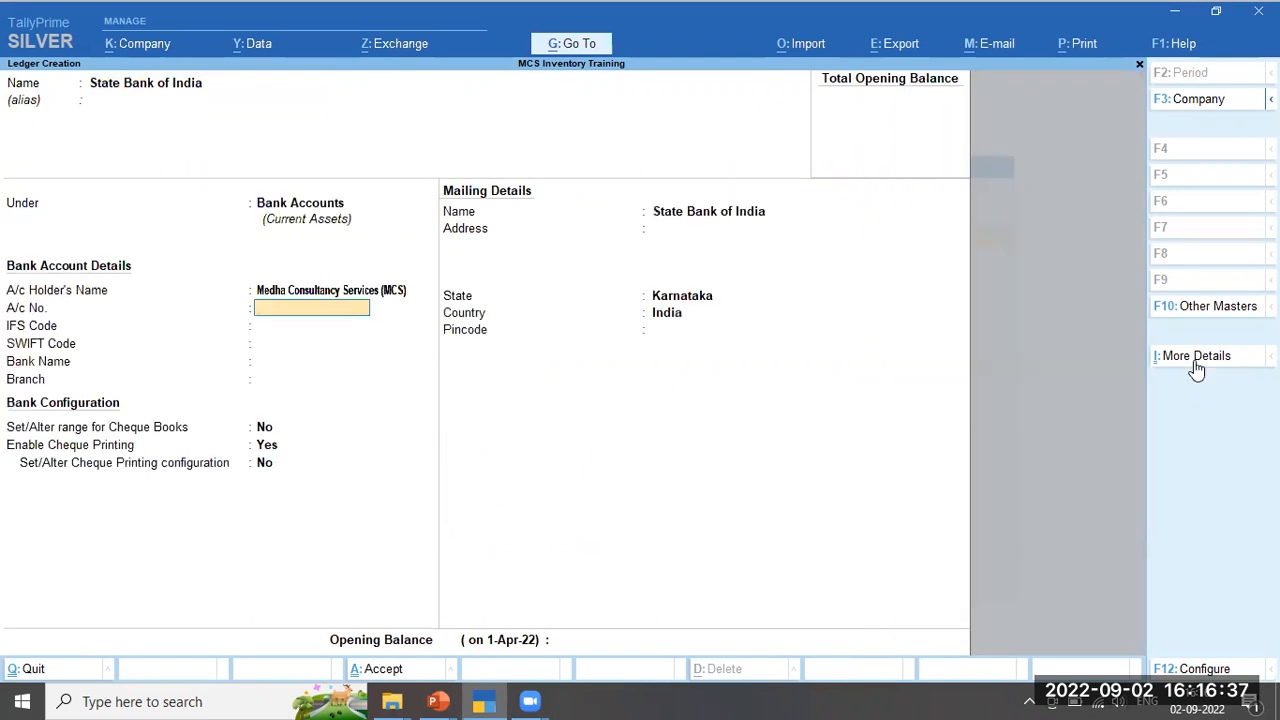
key(ctrl+a)
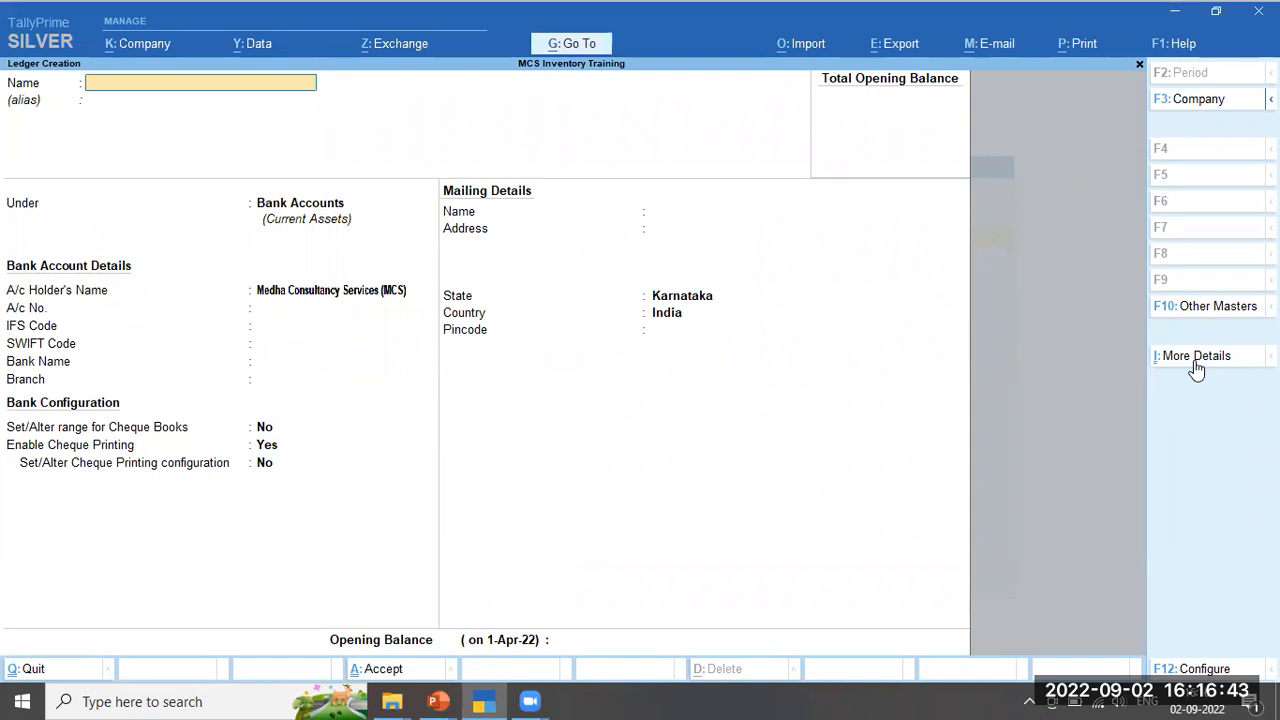
Create supplier ACC Limited under Sundry Creditors with a 10-day credit period and state Maharashtra
text(ACC Limited)
key(Return)
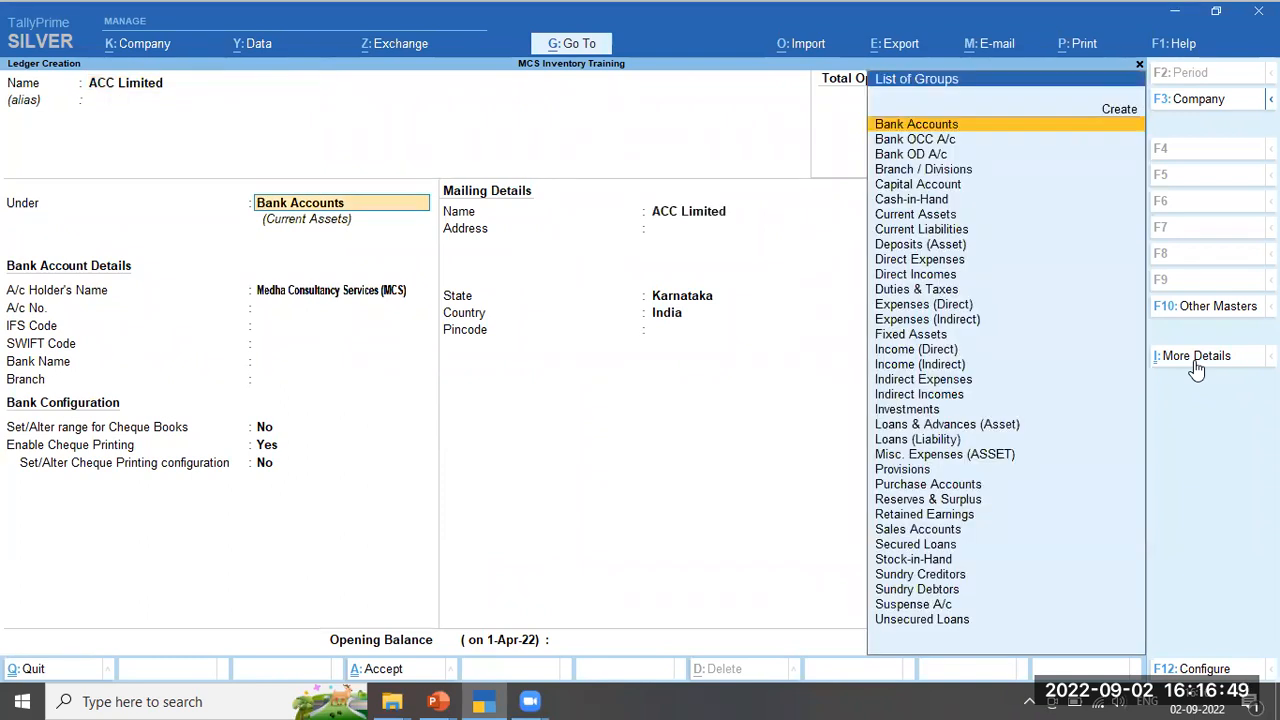
text(Sund)
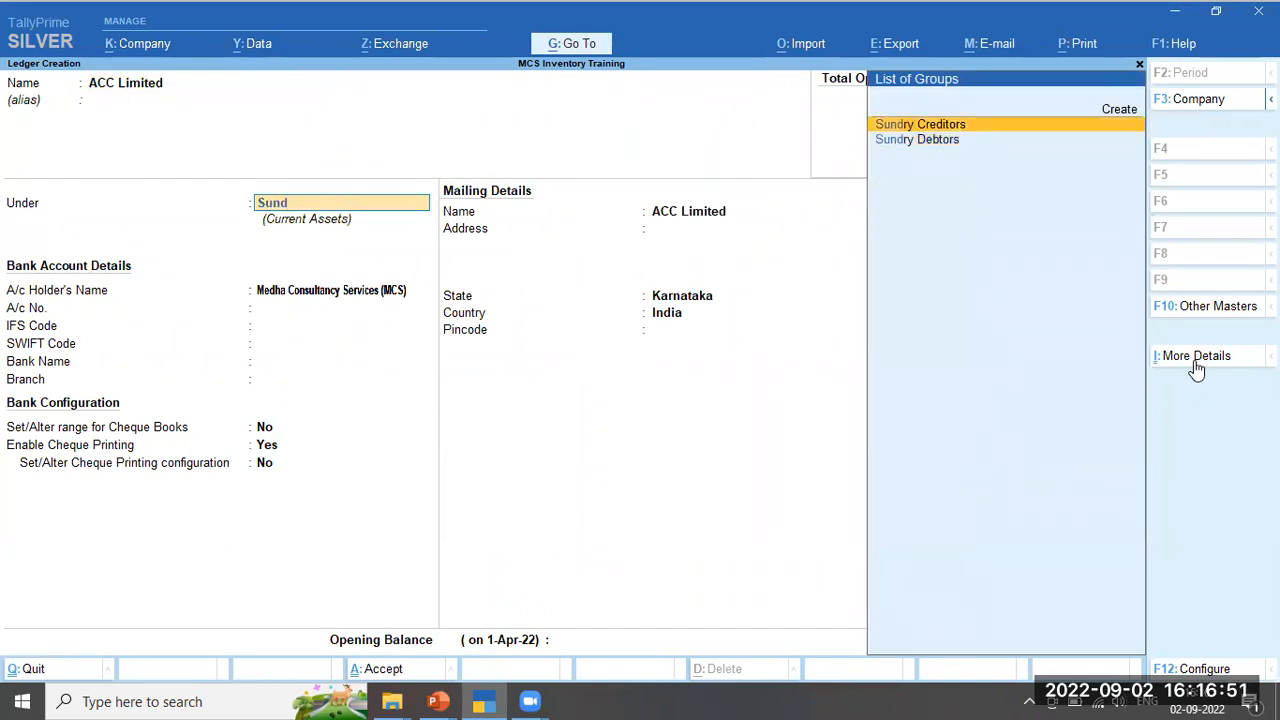
key(Return)
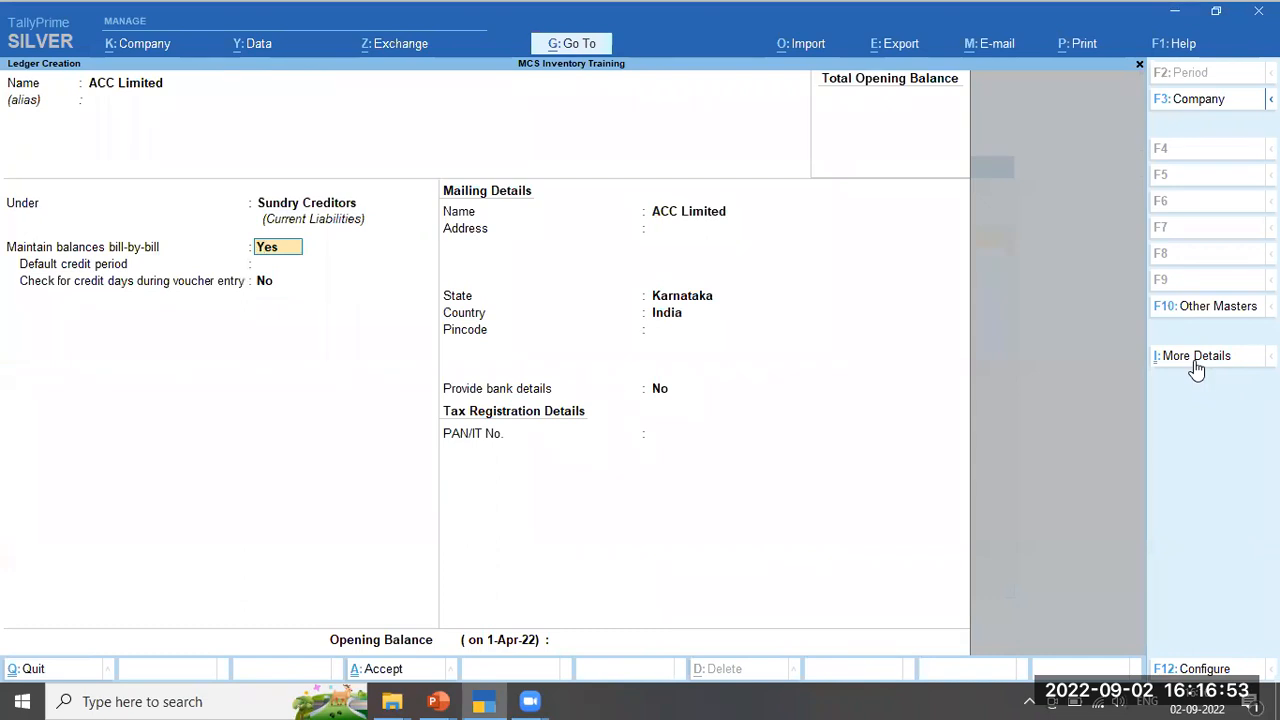
key(Return)
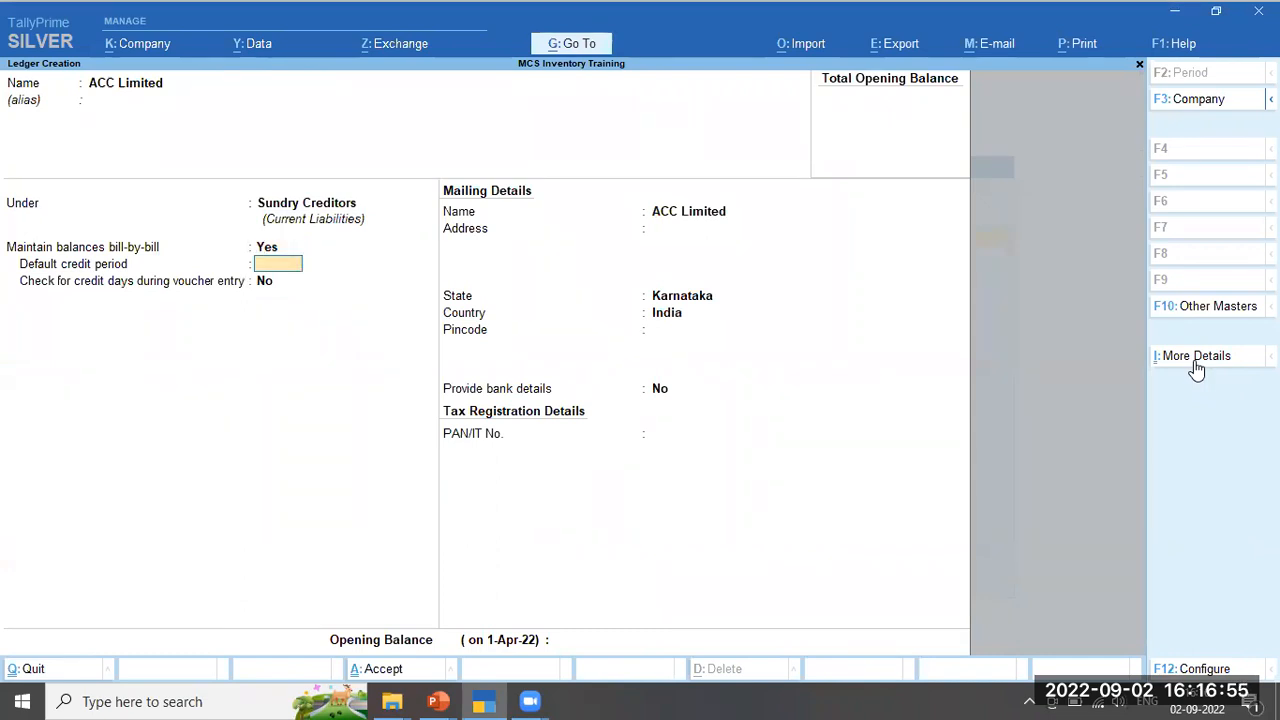
text(10)
key(Return)
key(Return)
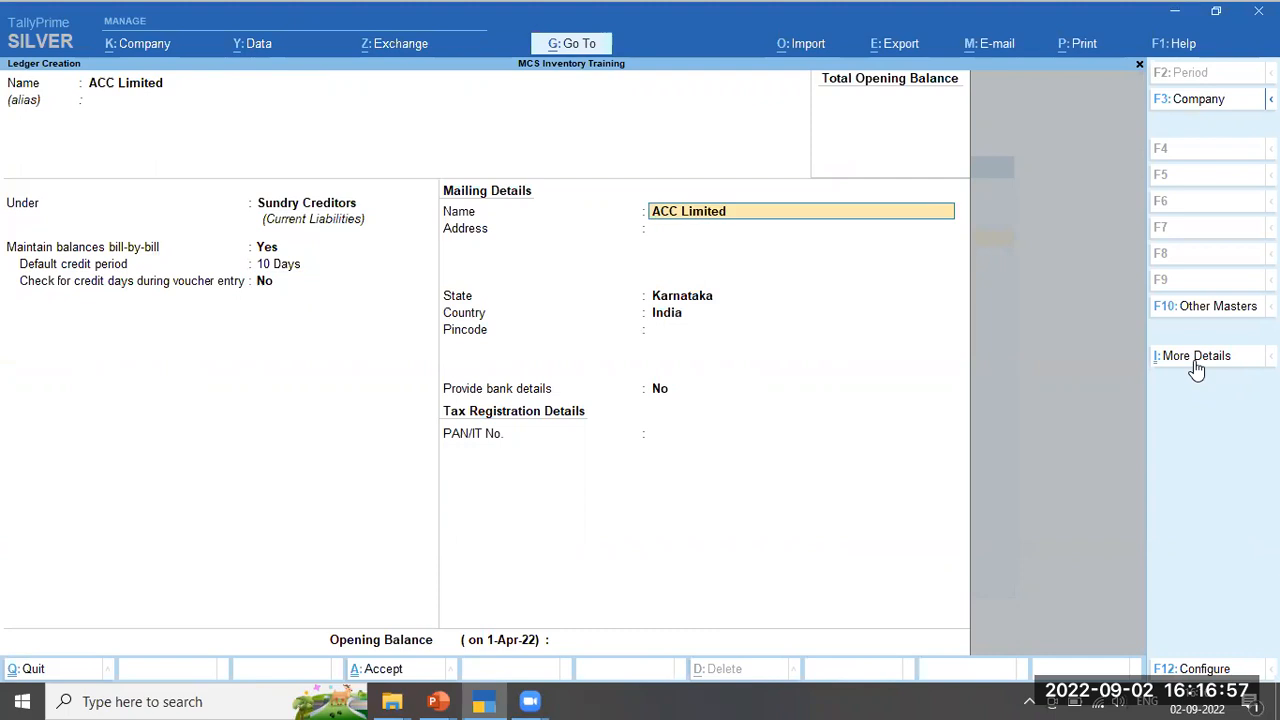
key(Return)
key(Return)
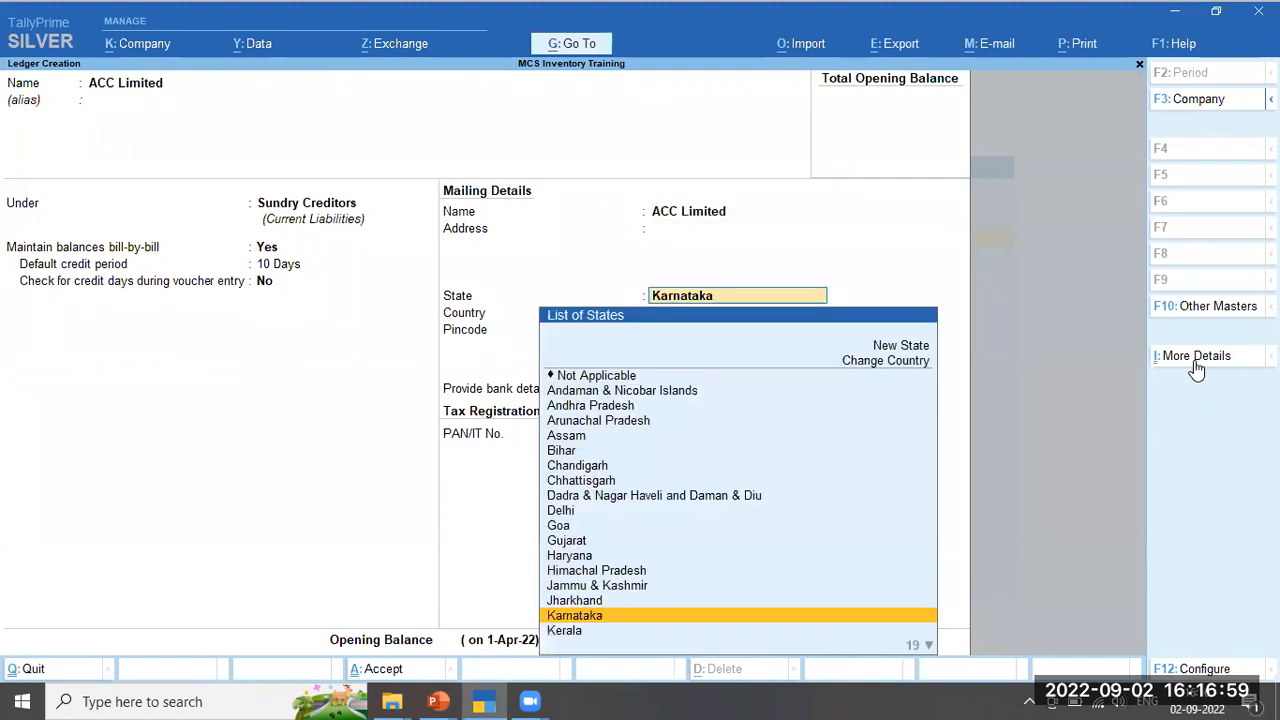
text(Maha)
key(Return)
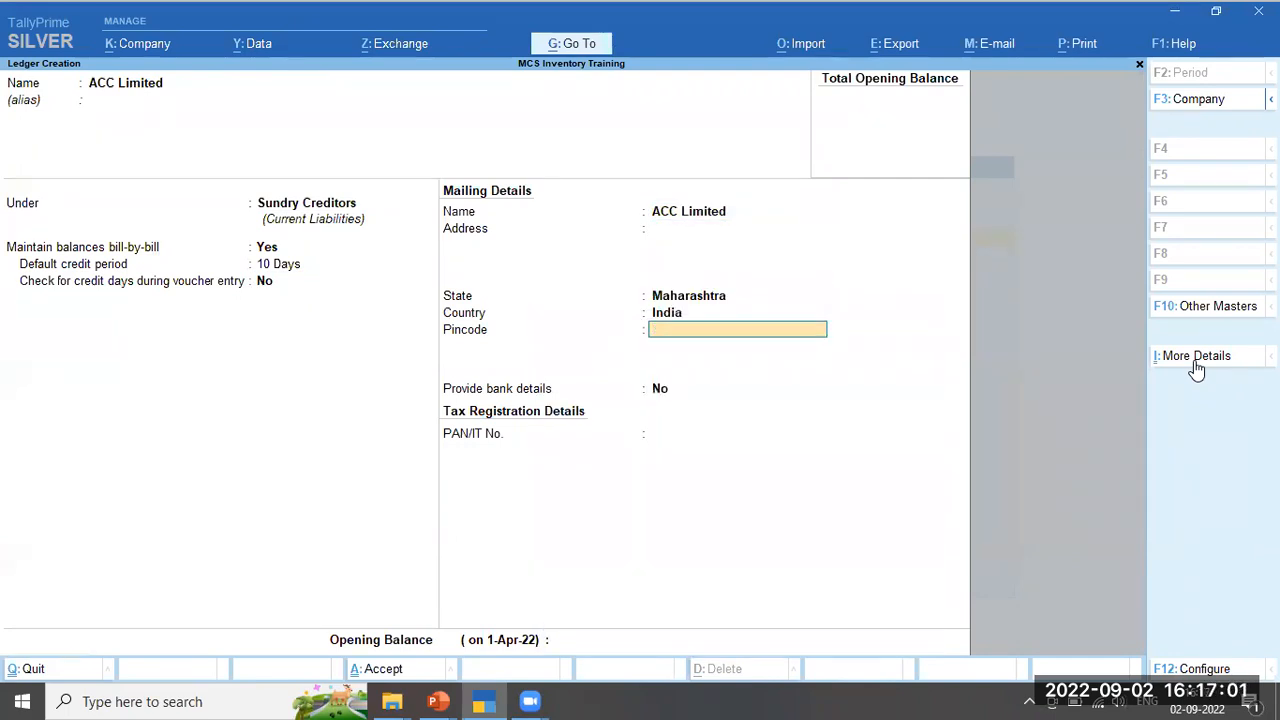
key(Return)
key(Return)
key(Return)
key(Return)
key(y)
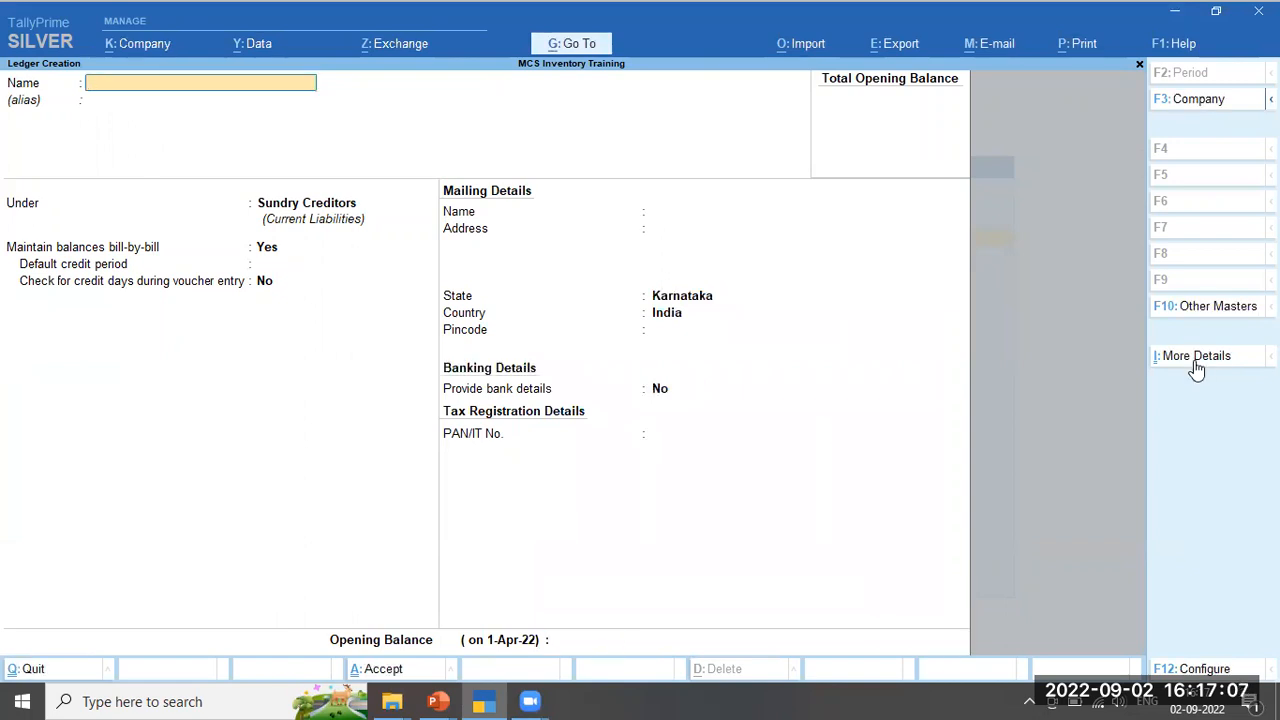
Name the customer ledger Sri Durga Gas Products and place it under Sundry Debtors
text(Sri Durga Gas Products)
key(Return)
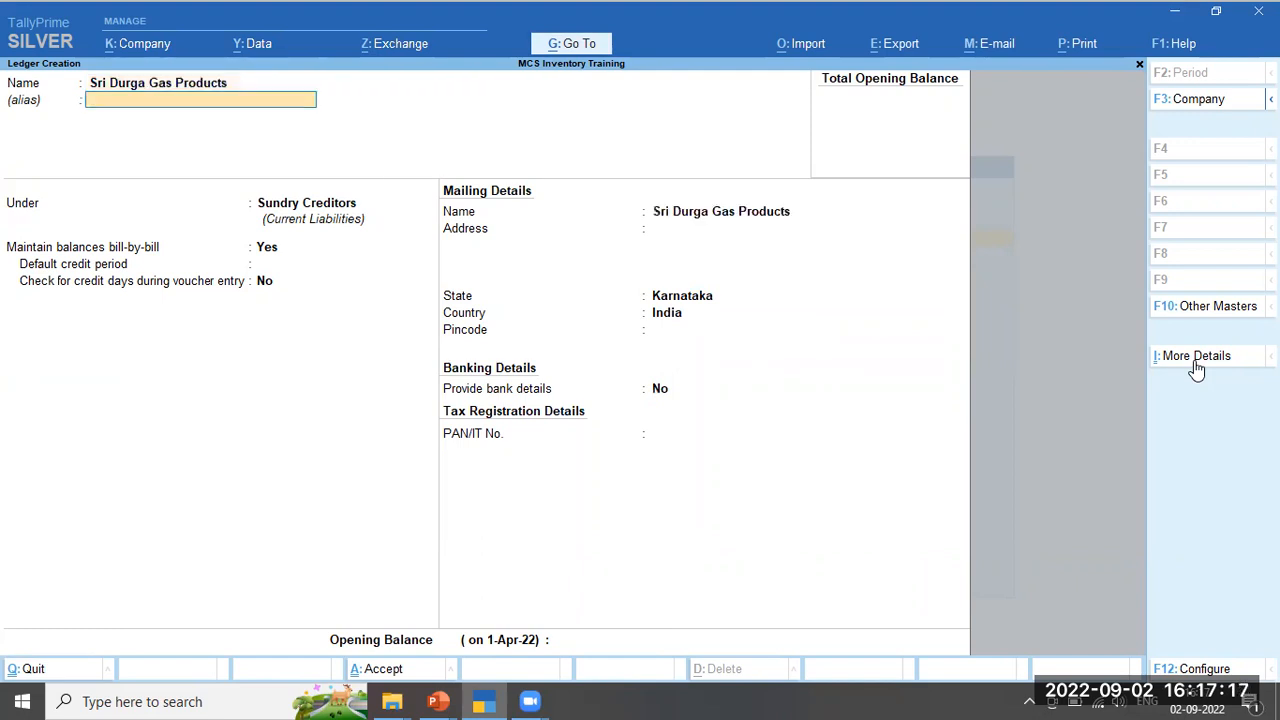
key(Return)
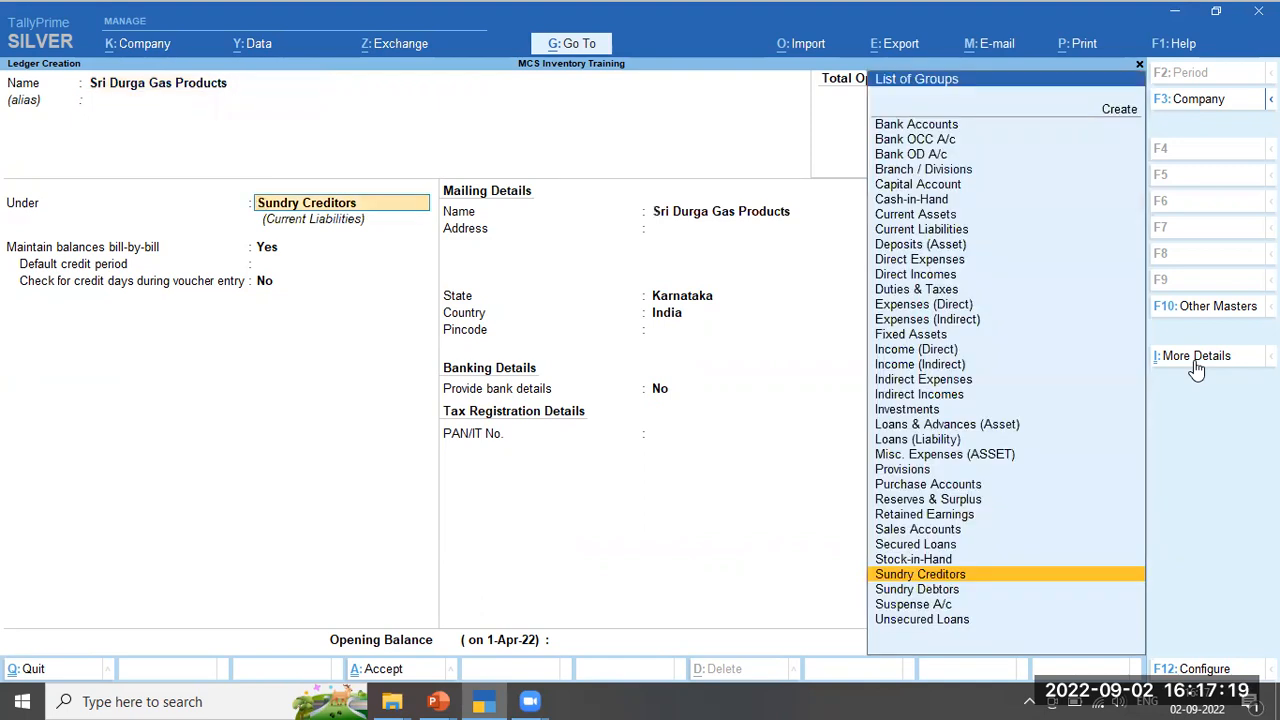
key(Down)
key(Return)
key(Return)
key(Return)
Keep the state as Karnataka, save the ledger, and begin the next ledger, Byke Innovators
key(Return)
key(Return)
key(Return)
key(Return)
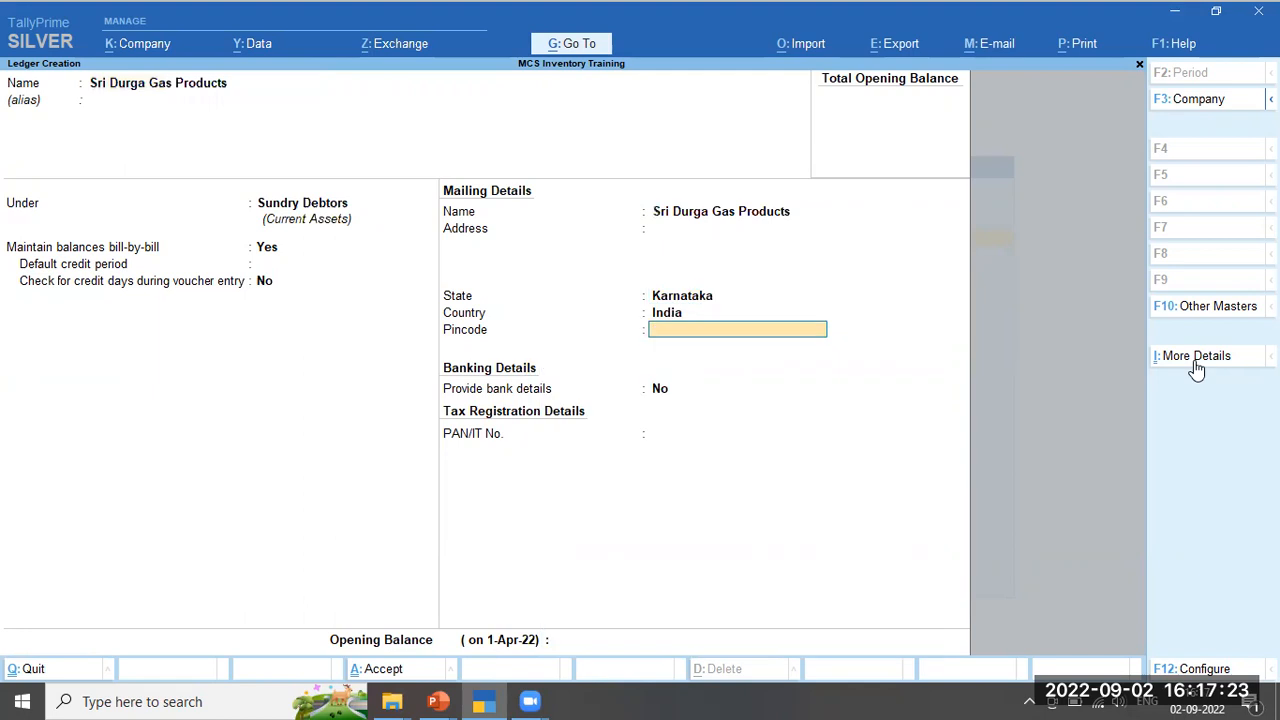
key(Return)
key(Return)
key(Return)
key(Return)
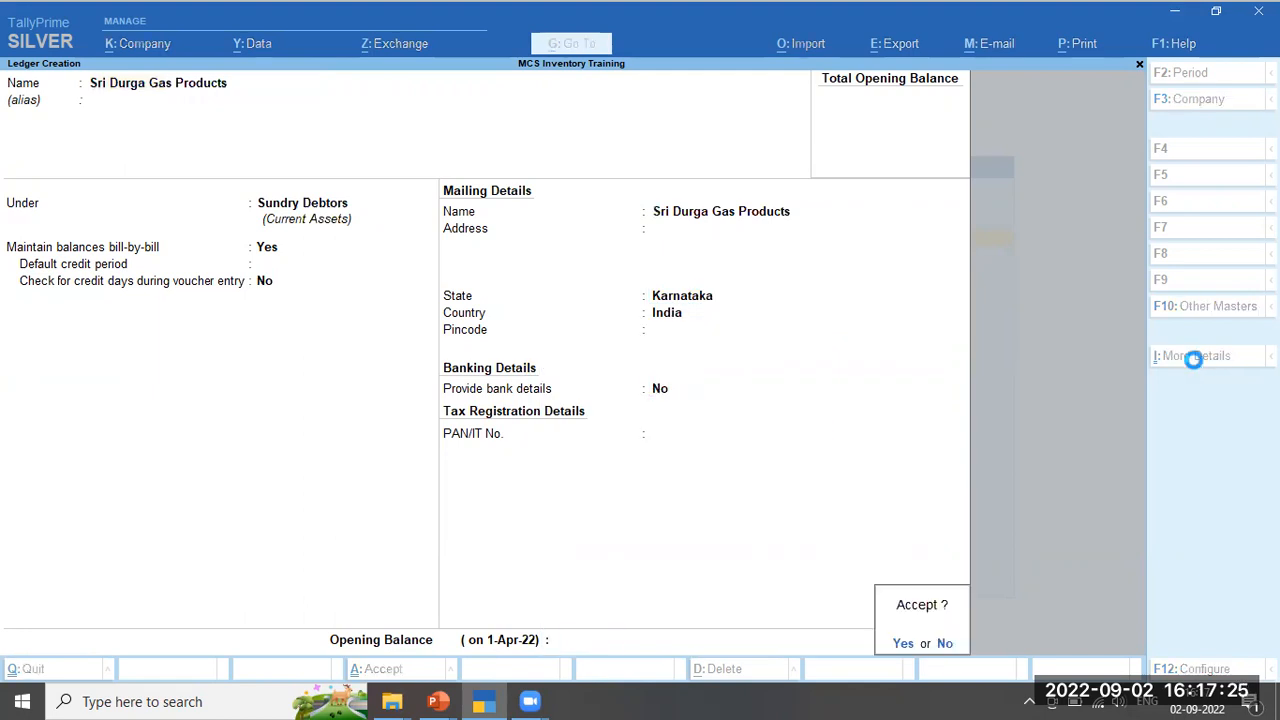
key(Return)
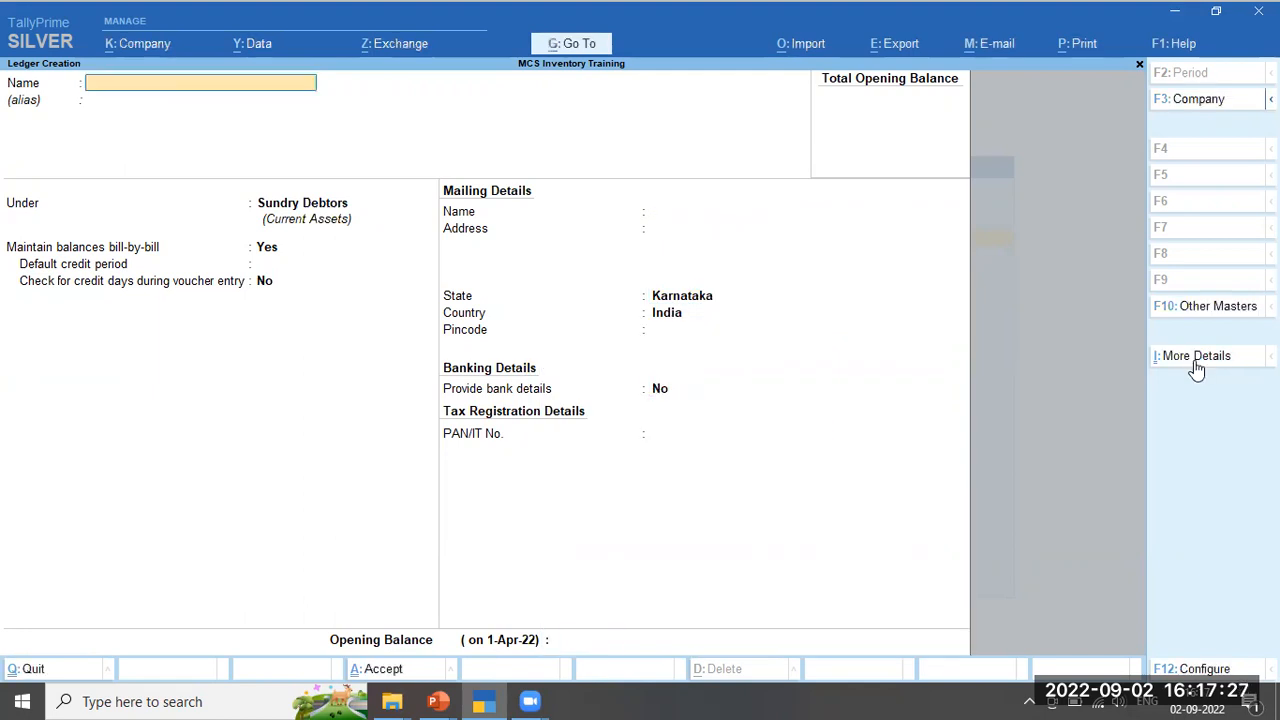
text(Byke Innovators)
Keep Byke Innovators under Sundry Debtors and accept the ledger with Ctrl+A
key(Return)
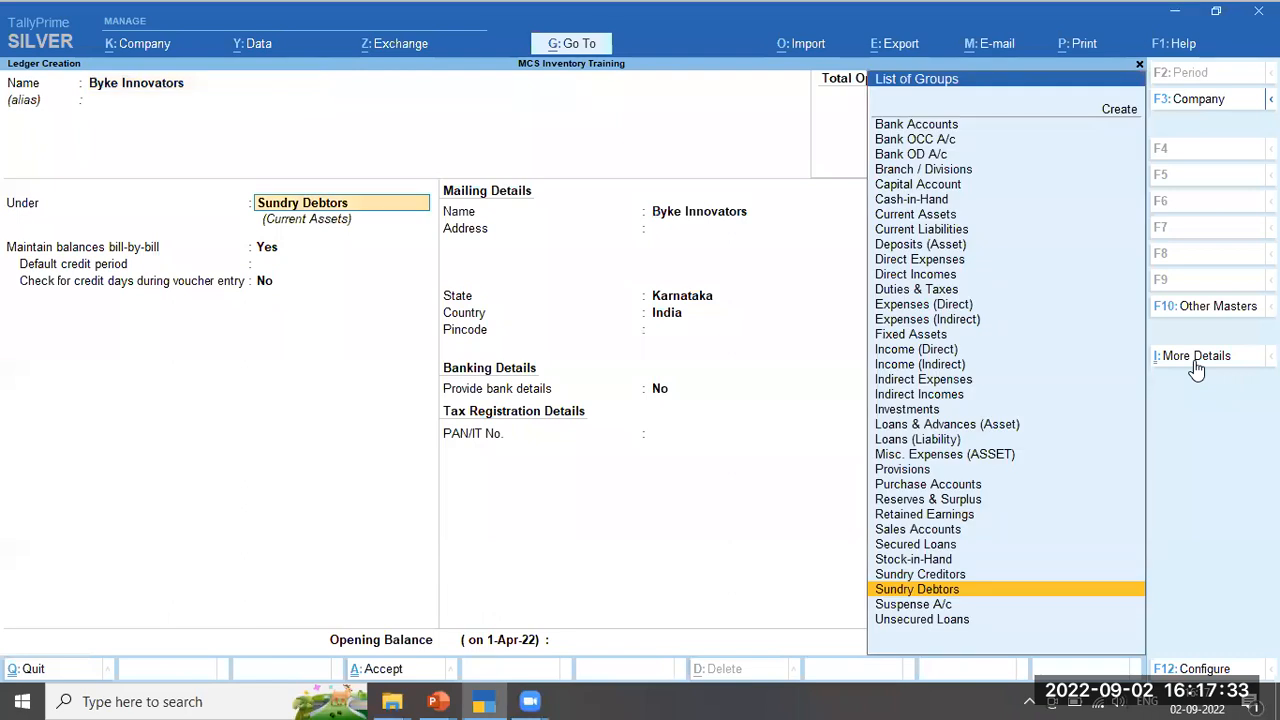
key(Return)
key(Return)
key(Return)
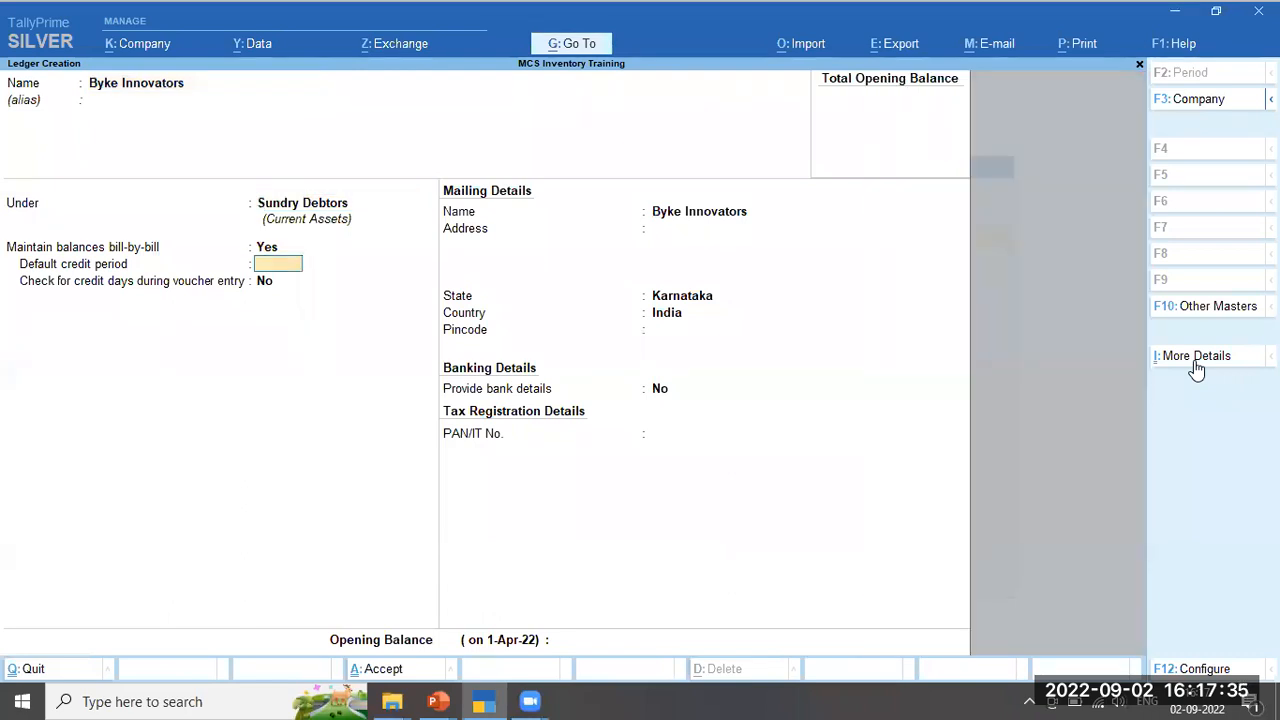
key(ctrl)
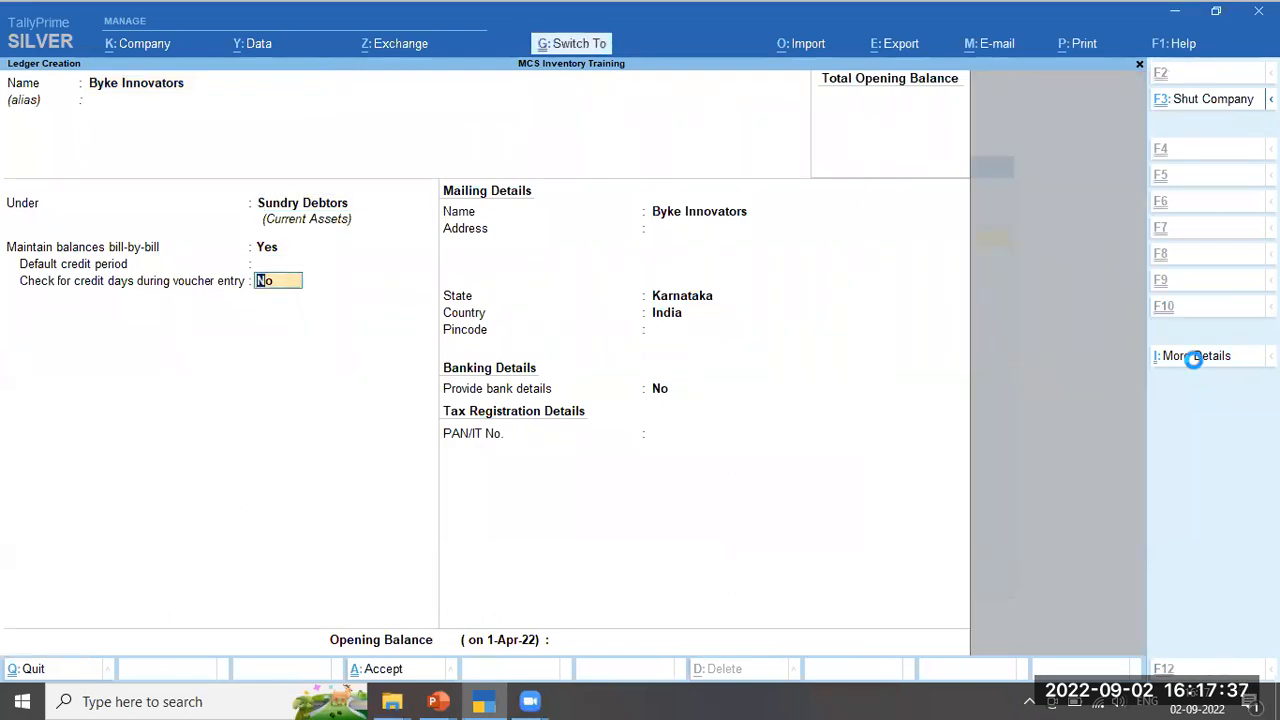
key(ctrl+a)
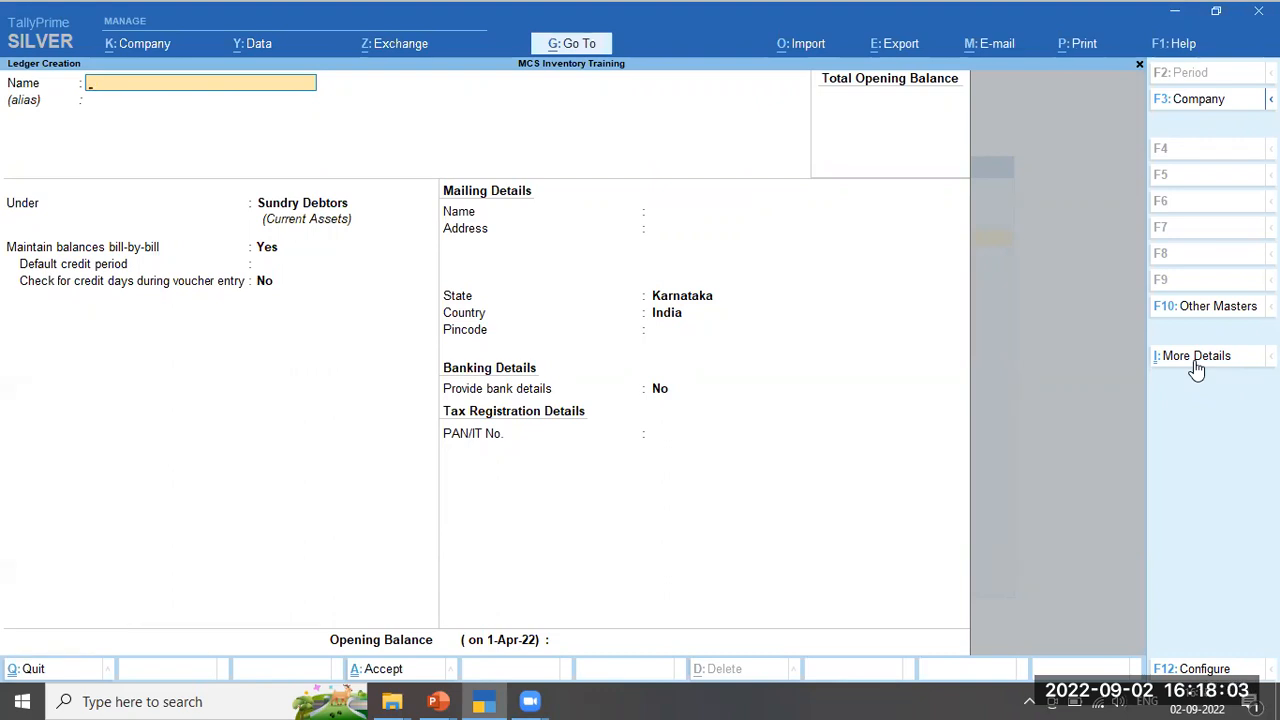
Create the Godown Maintenance Expenses ledger under Indirect Expenses and accept it
text(Godown Maint)
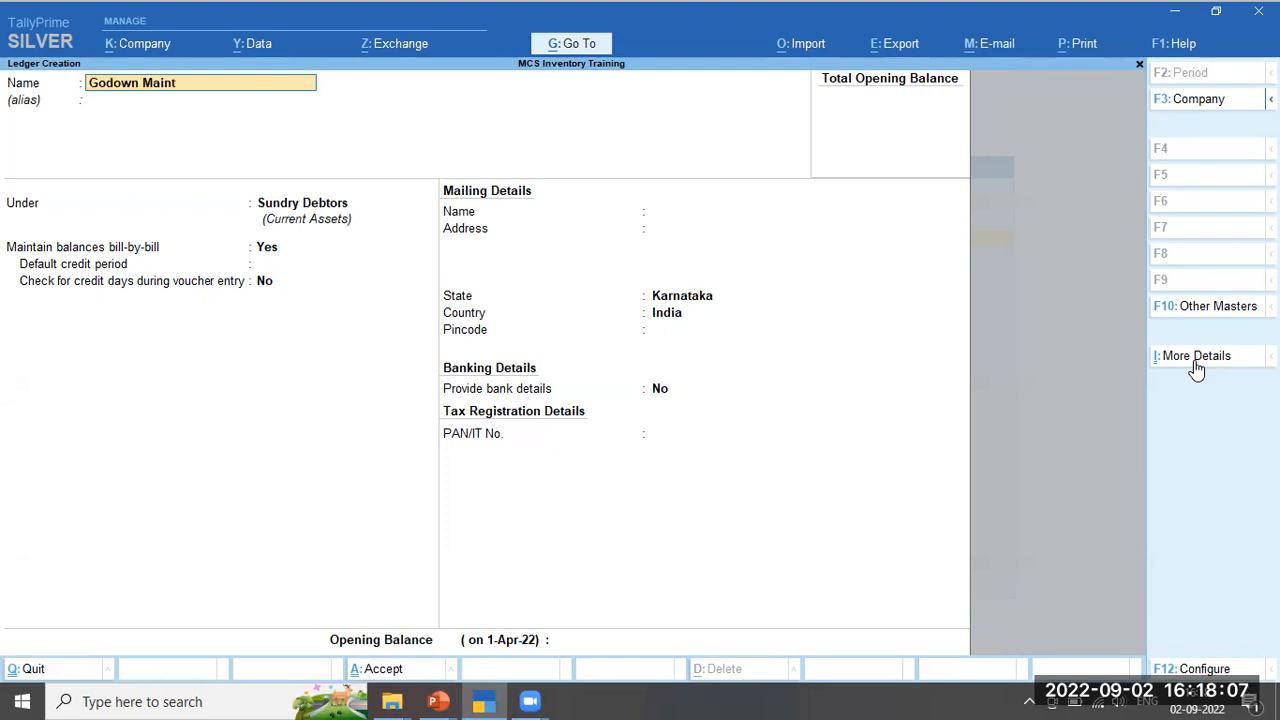
text(enance Expenses)
key(Return)
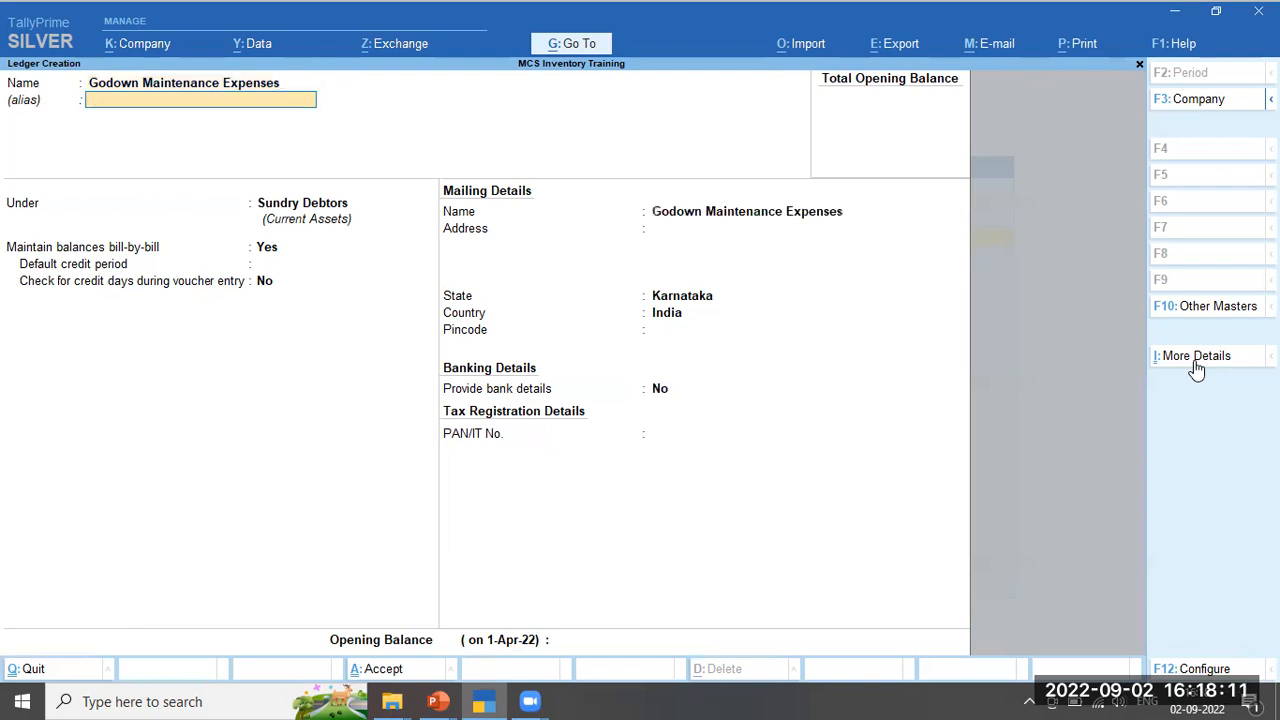
key(Return)
text(Ex)
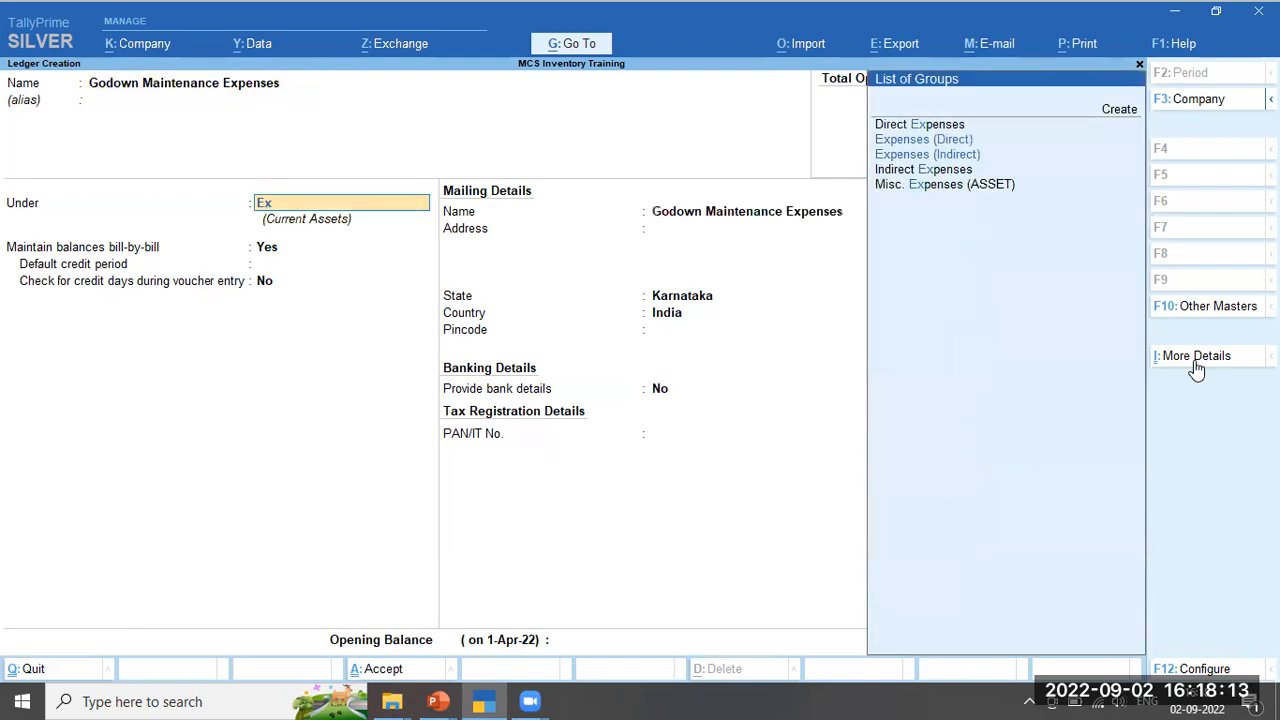
key(Down)
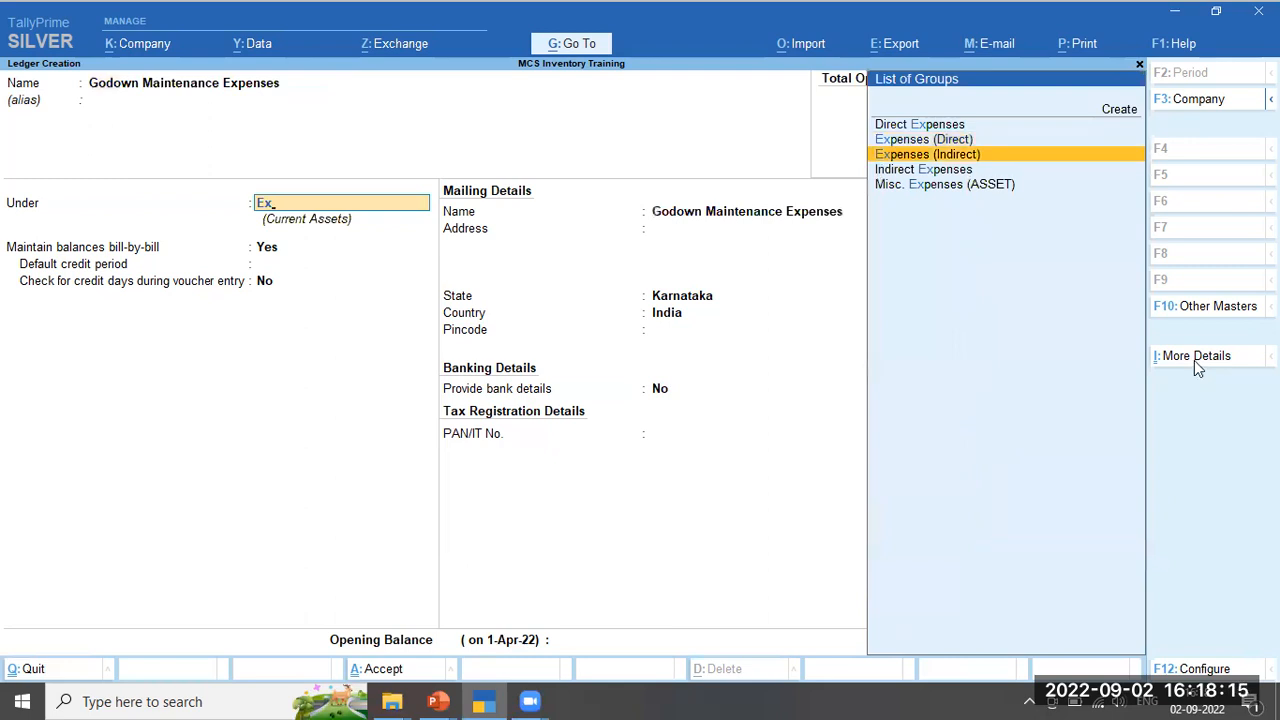
key(Return)
key(Return)
key(Return)
key(Return)
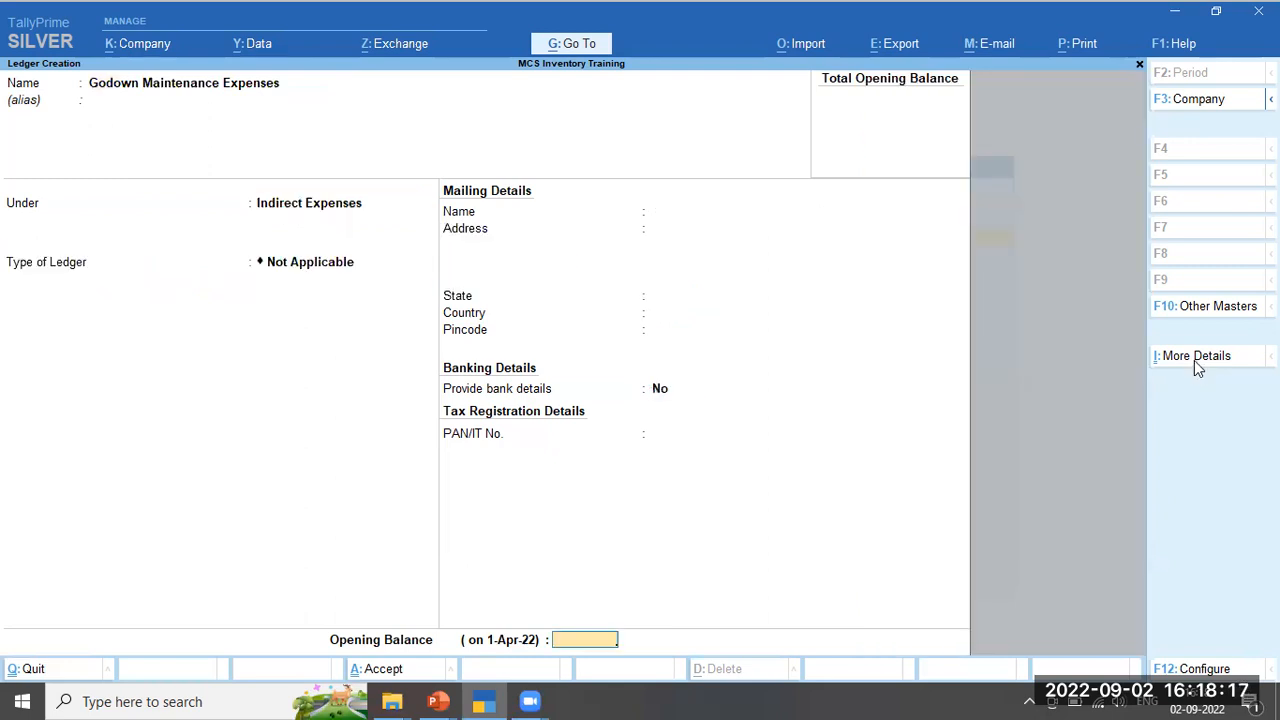
key(Return)
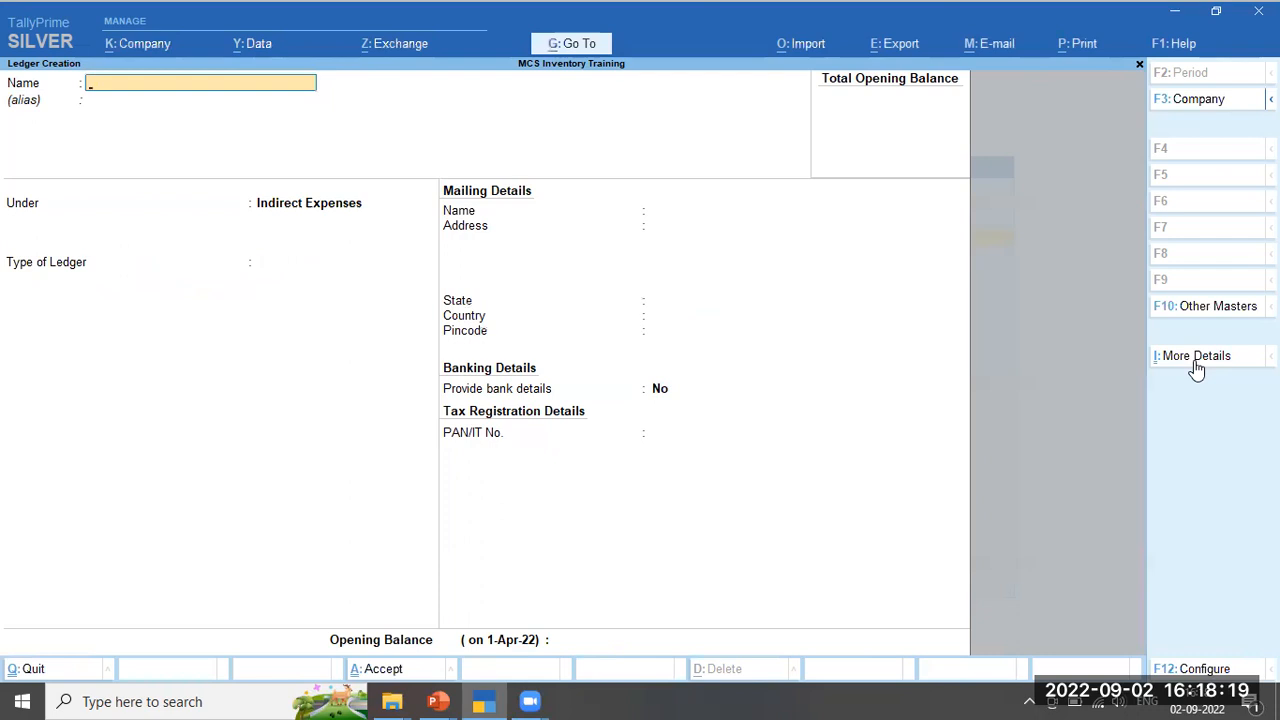
Glance at the PowerPoint slides, then return to TallyPrime's Gateway of Tally
key(alt+Tab)
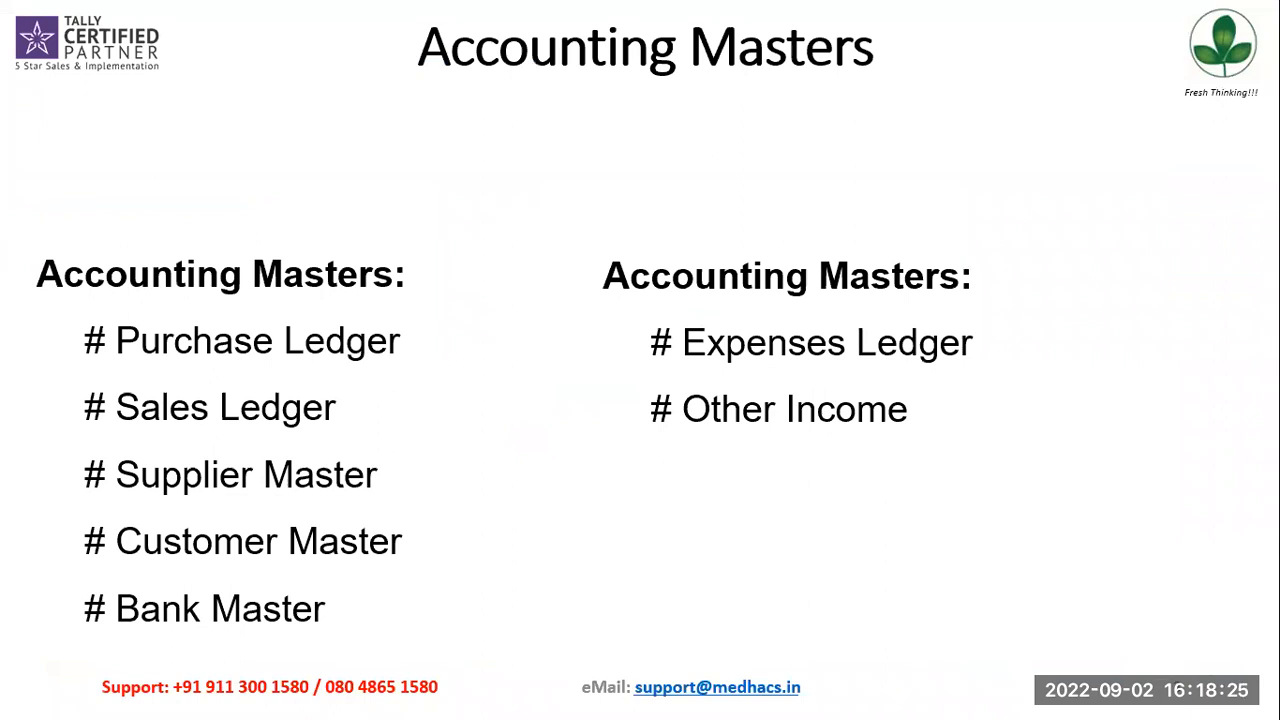
key(alt+Tab)
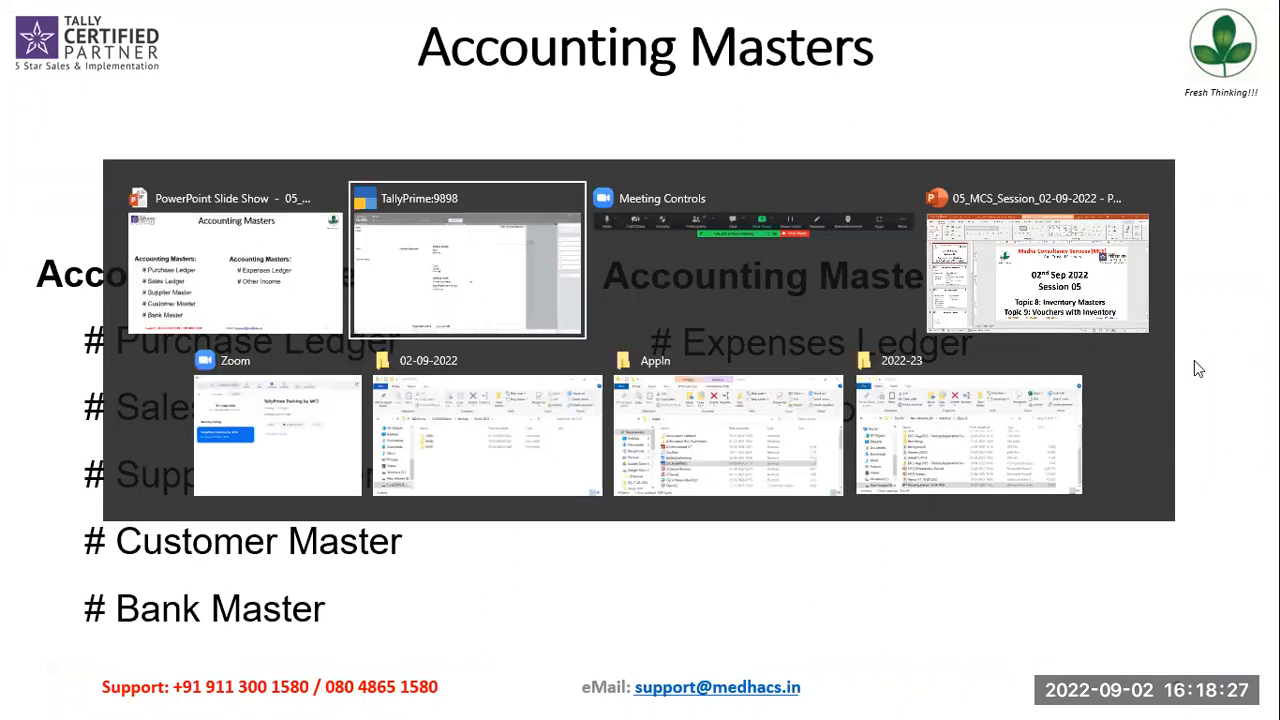
key(Escape)
key(Escape)
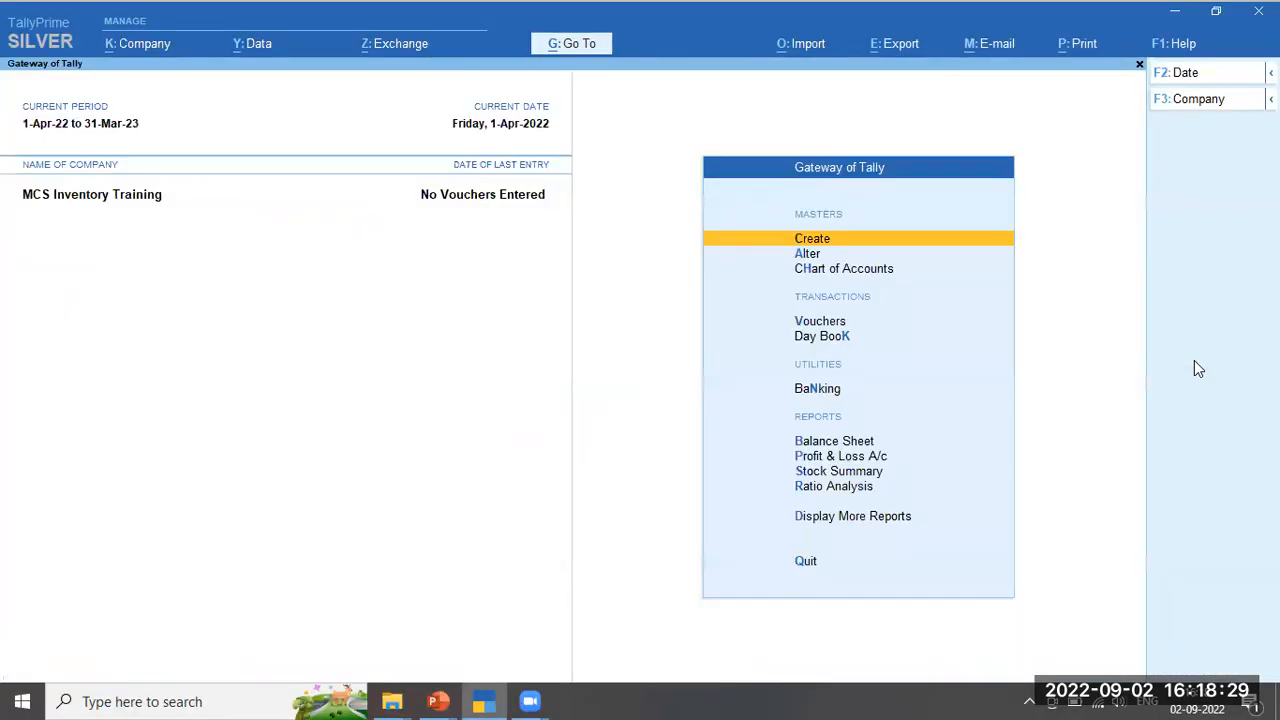
Open the Chart of Accounts ledger list and check the bank, customer and supplier ledgers
key(Down)
key(Down)
key(Return)
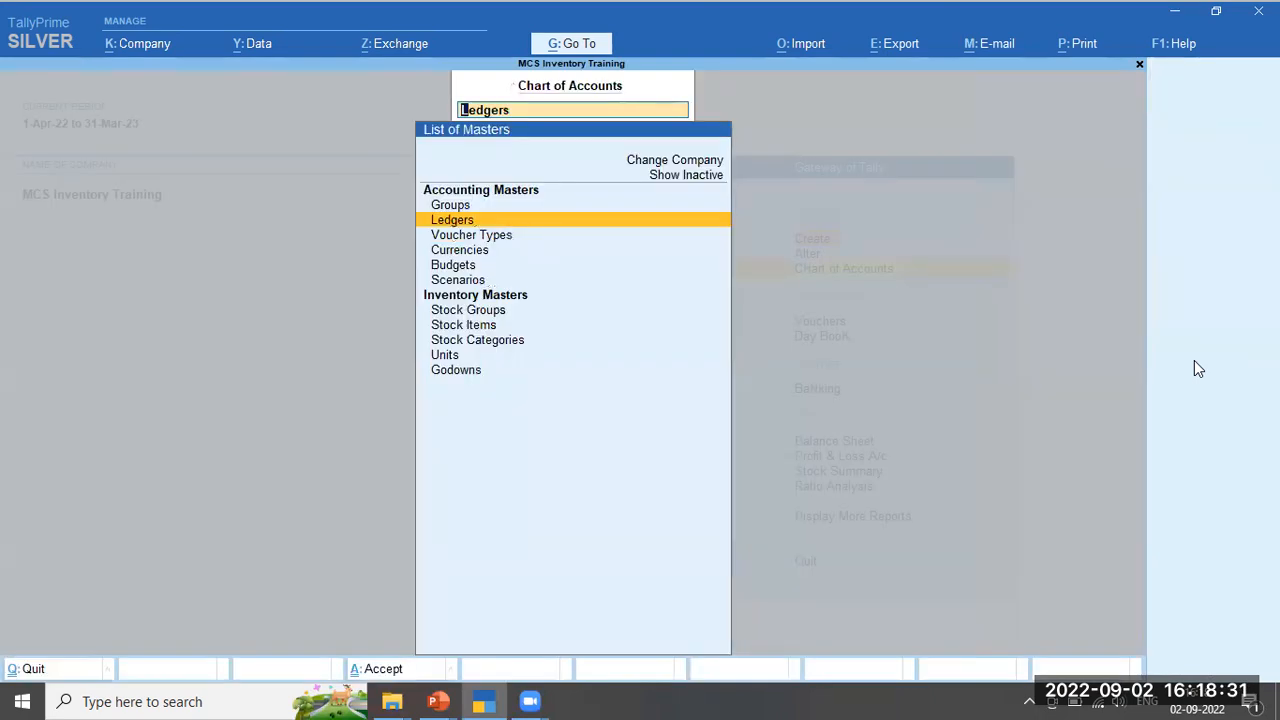
key(Return)
key(Down)
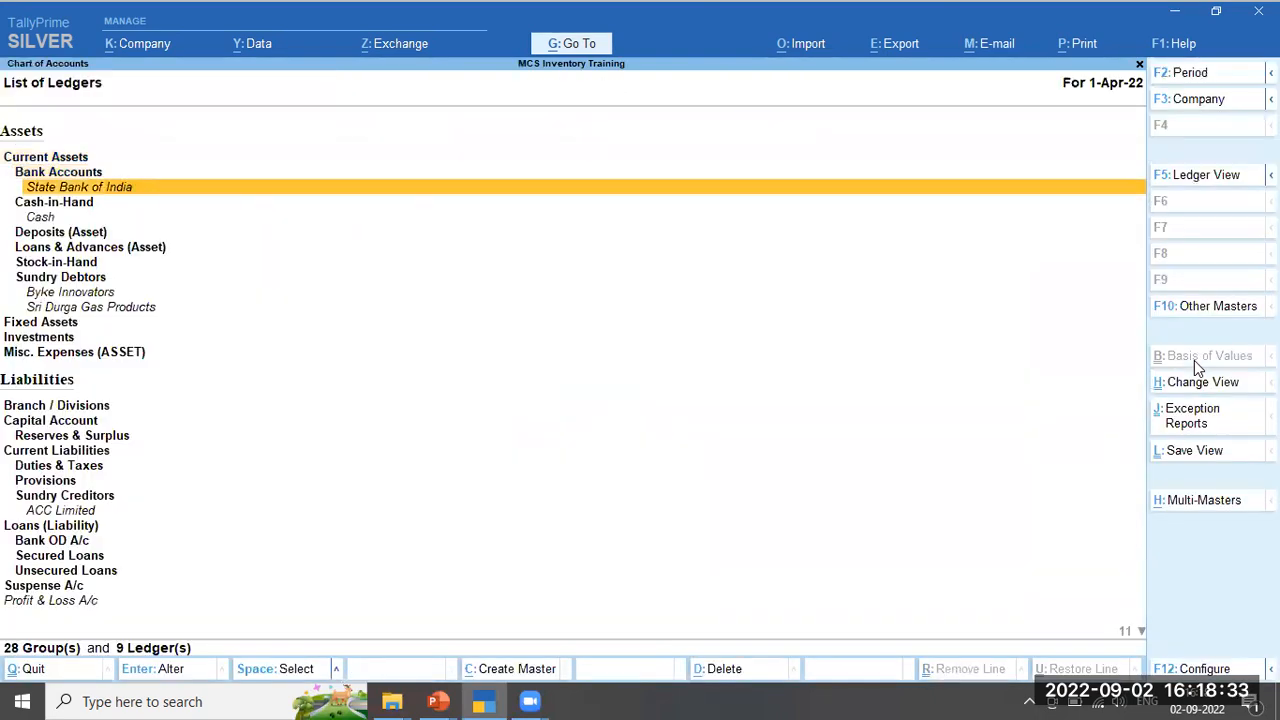
key(Down)
key(Down)
key(Down)
key(Down)
key(Down)
key(Down)
key(Down)
key(Down)
key(Up)
key(Down)
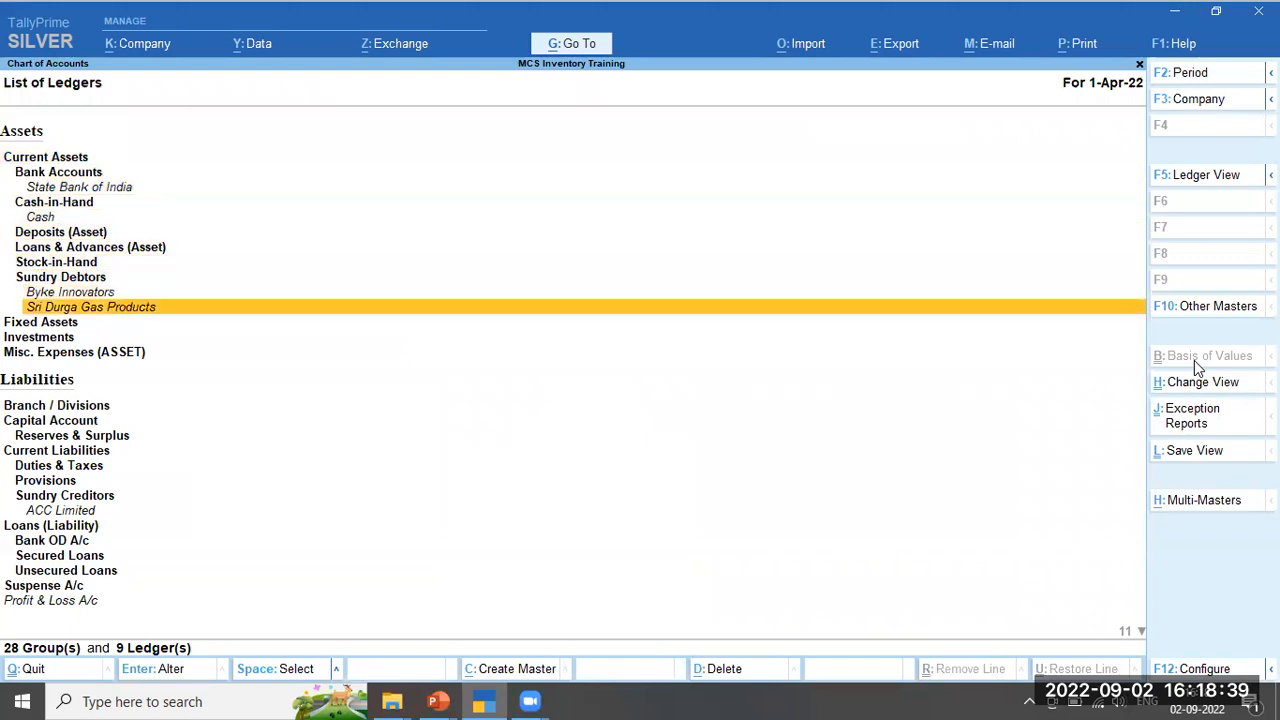
key(Down)
key(Down)
key(Down)
key(Down)
key(Down)
key(Down)
key(Down)
key(Down)
key(Down)
key(Down)
key(Down)
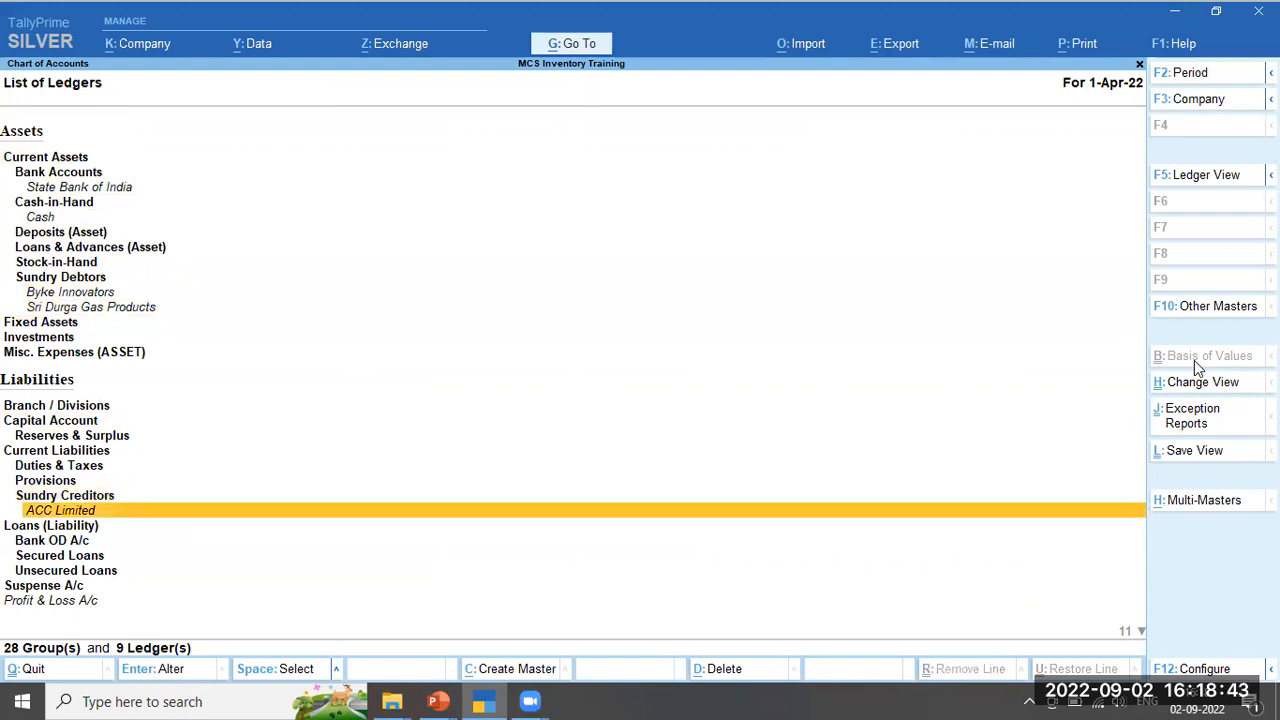
Check the Godown Maintenance Expenses, Purchase Account and Sales Account ledgers
key(Down)
key(Down)
key(Down)
key(Down)
key(Down)
key(Down)
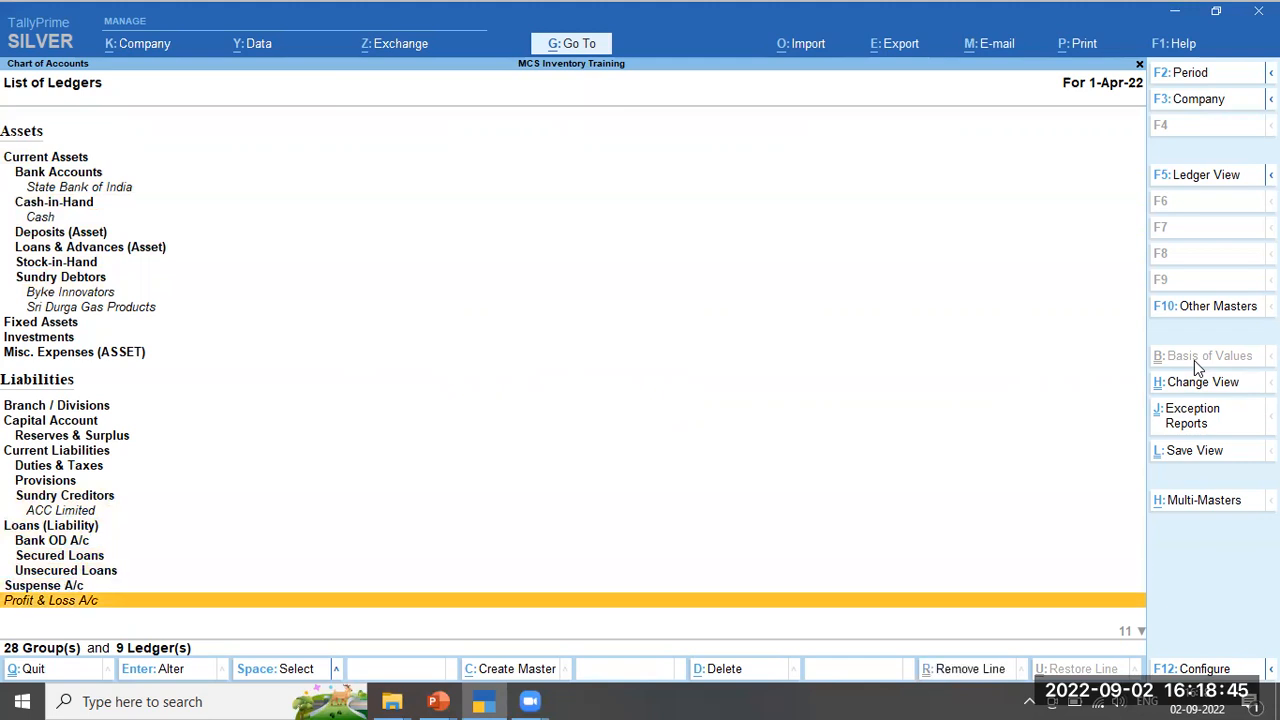
key(Down)
key(Down)
key(Down)
key(Down)
key(Down)
key(Down)
key(Down)
key(Down)
key(Down)
key(Up)
key(Up)
key(Up)
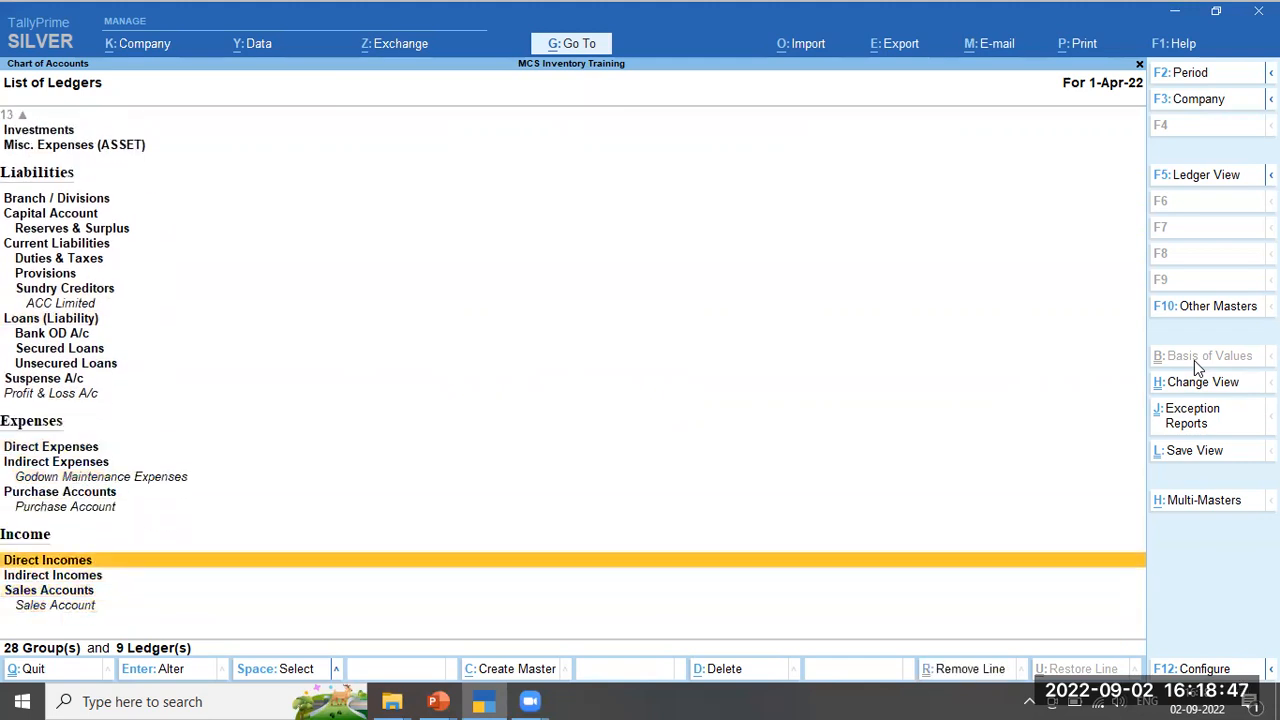
key(Up)
key(Up)
key(Up)
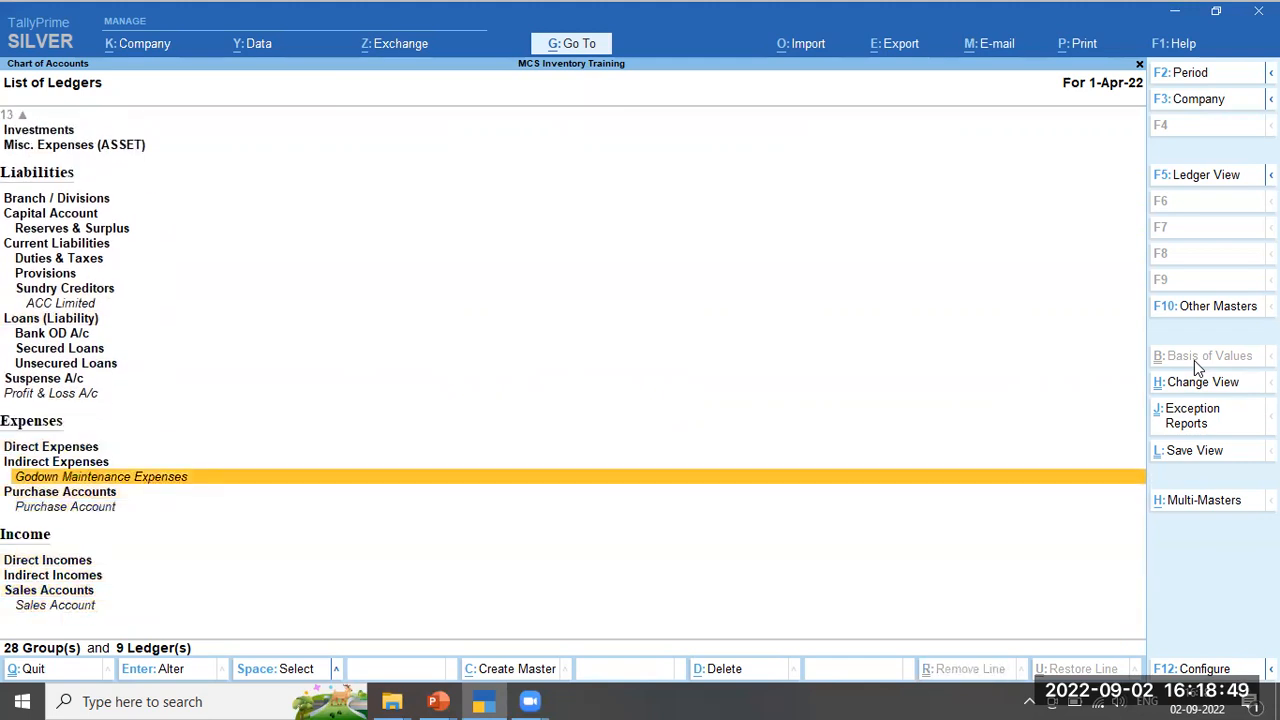
key(Down)
key(Down)
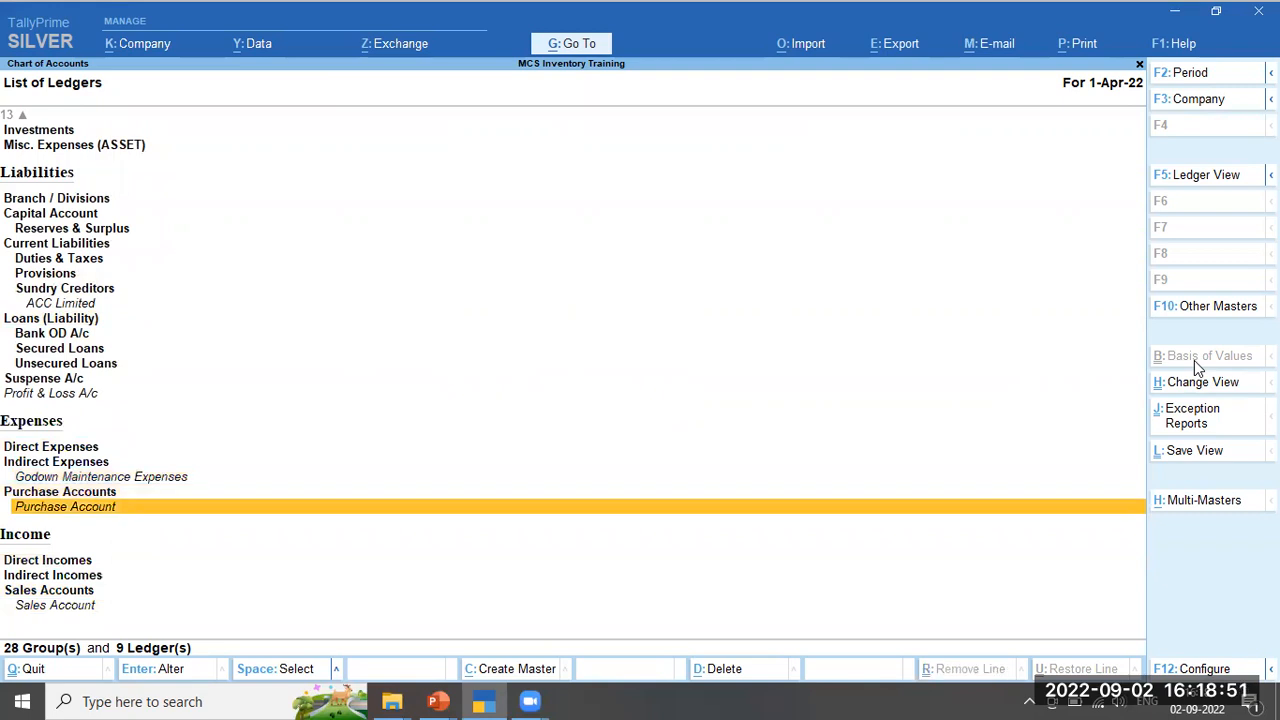
key(Down)
key(Down)
key(Down)
key(Down)
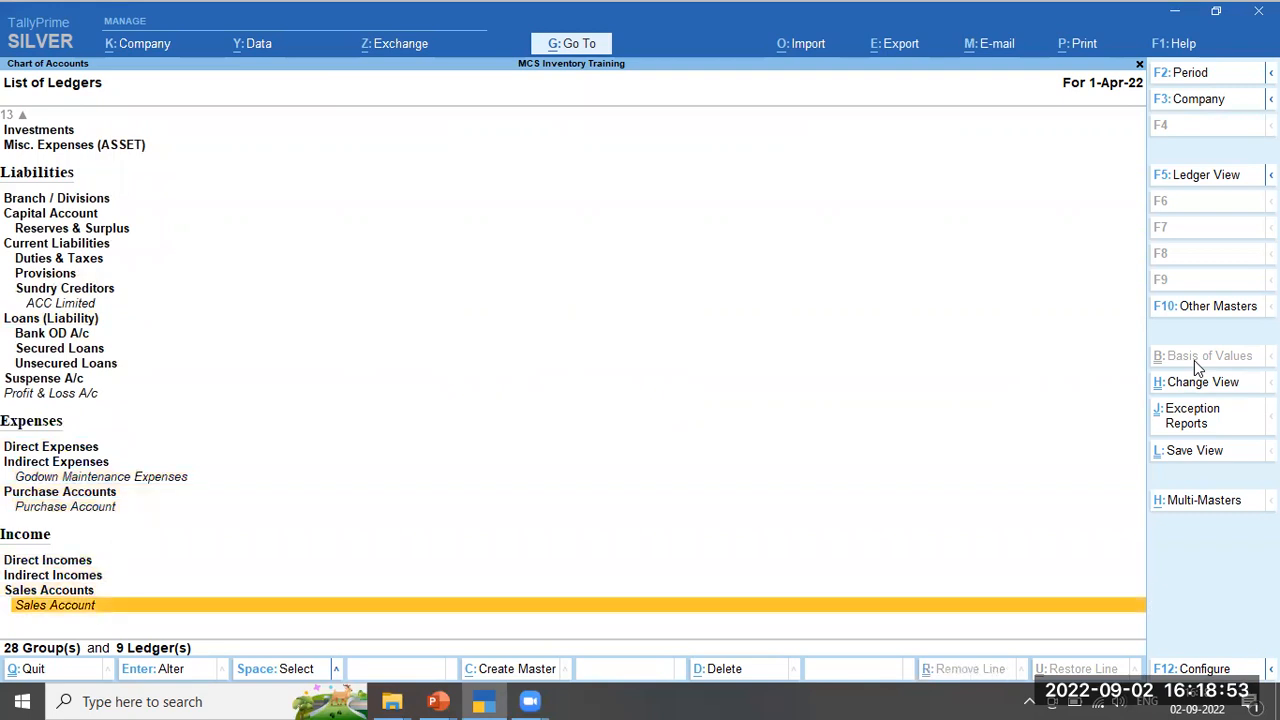
key(Up)
key(Up)
key(Up)
key(Up)
key(Up)
key(Up)
key(Up)
key(Up)
key(Up)
key(Up)
key(Up)
key(Up)
key(Up)
key(Up)
key(Up)
key(Up)
key(Up)
key(Up)
key(Up)
key(Up)
key(Up)
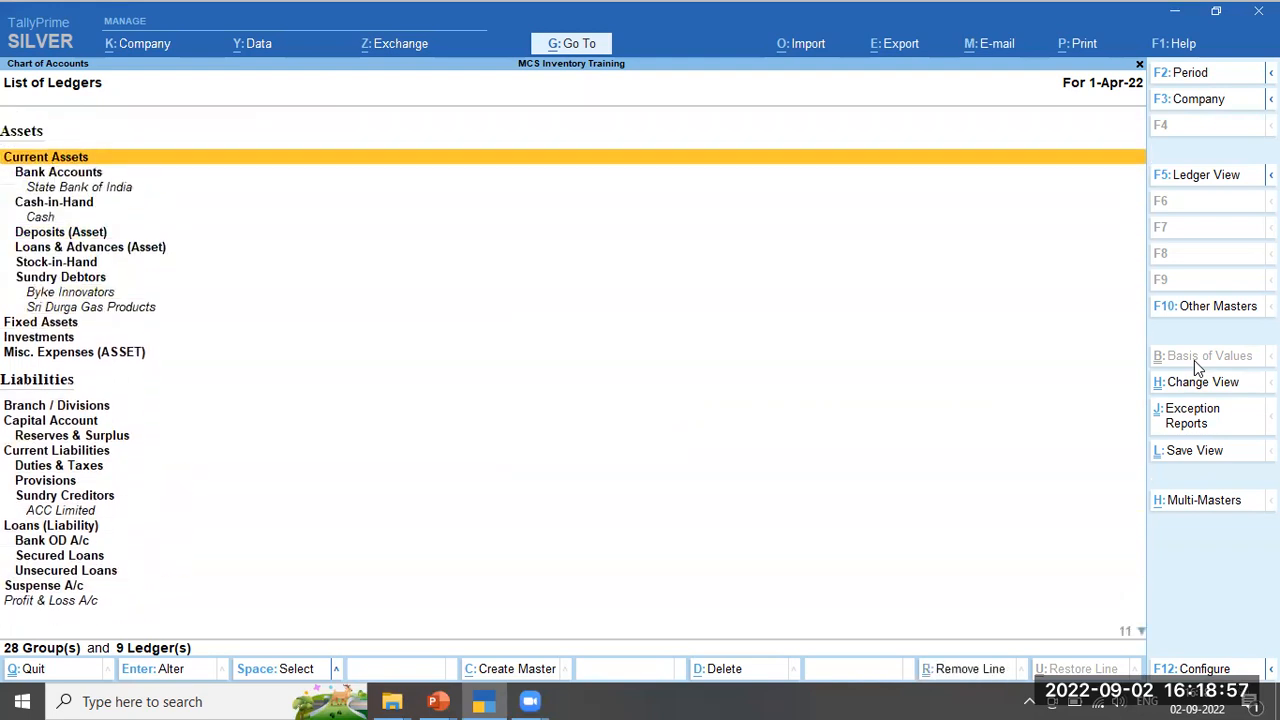
Return to the Gateway of Tally and advance PowerPoint to the next slide
key(Escape)
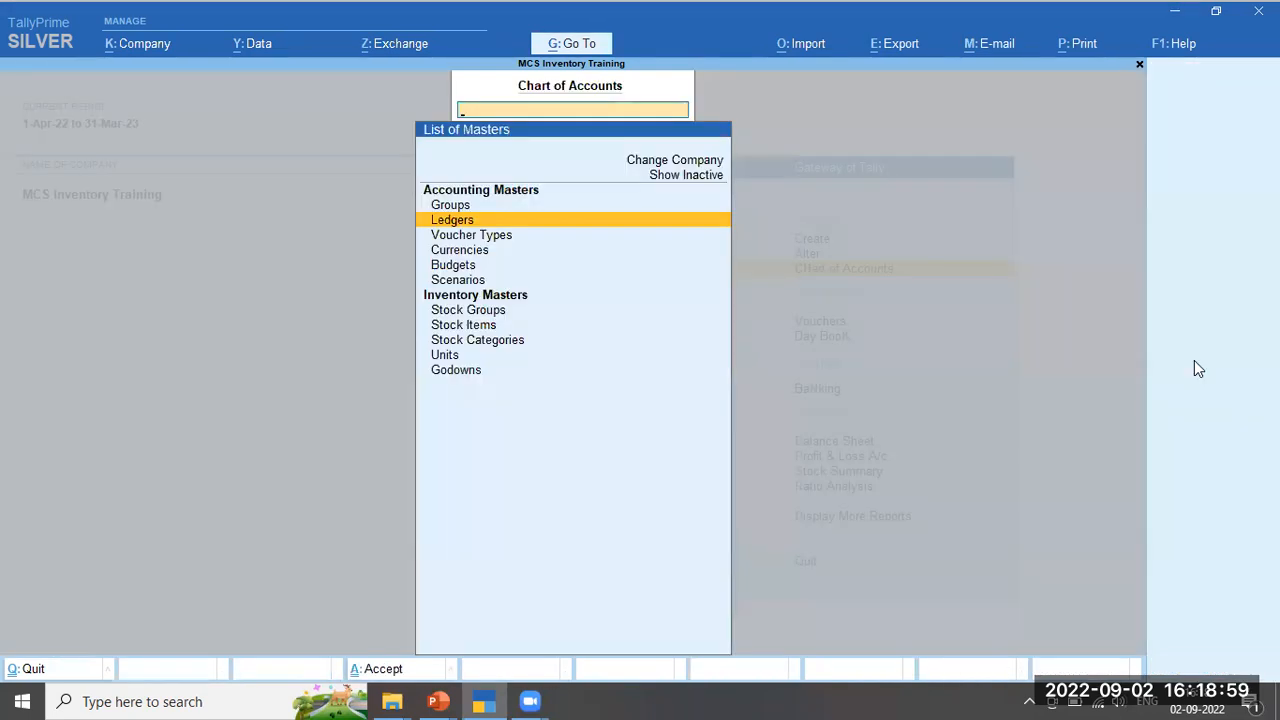
key(Escape)
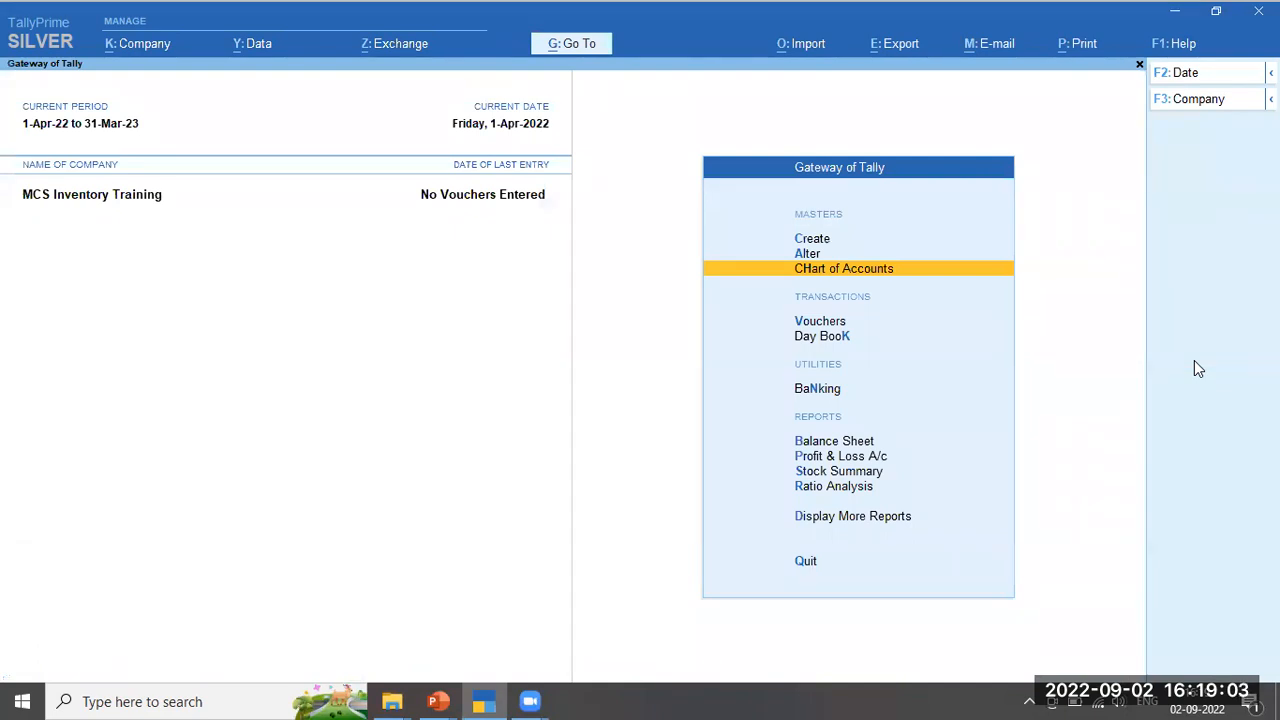
key(alt+Tab)
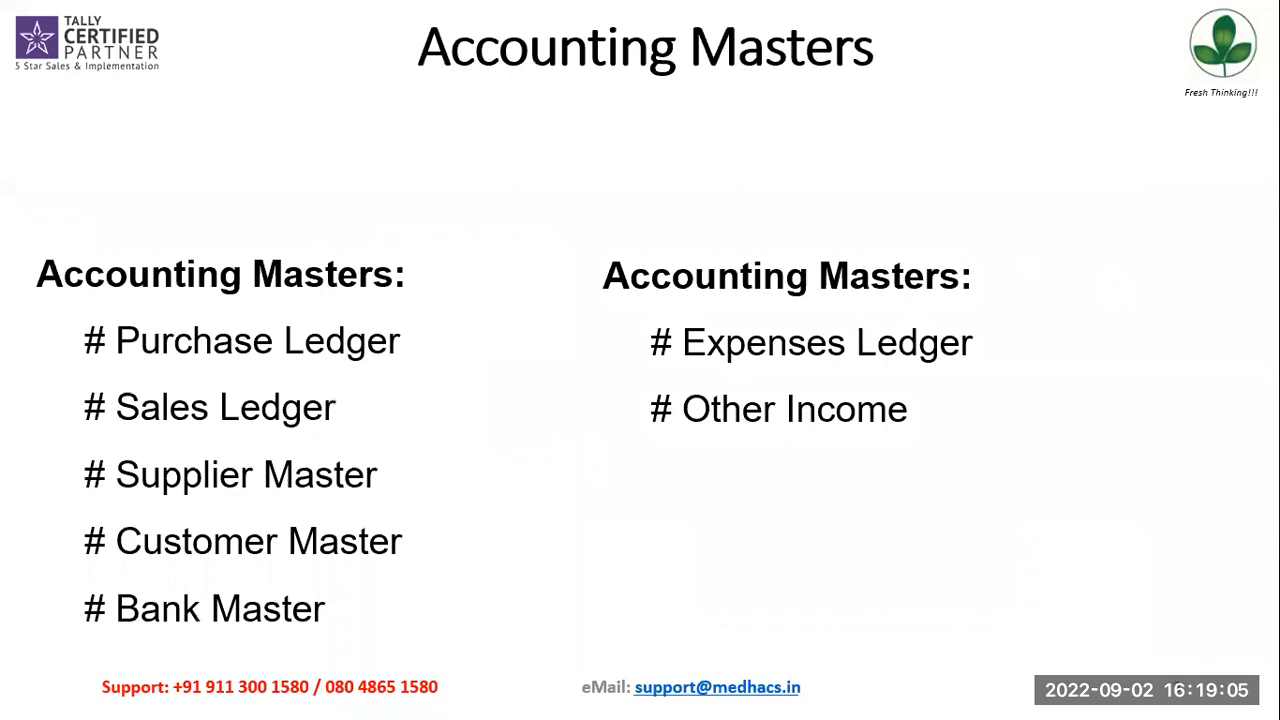
key(Right)
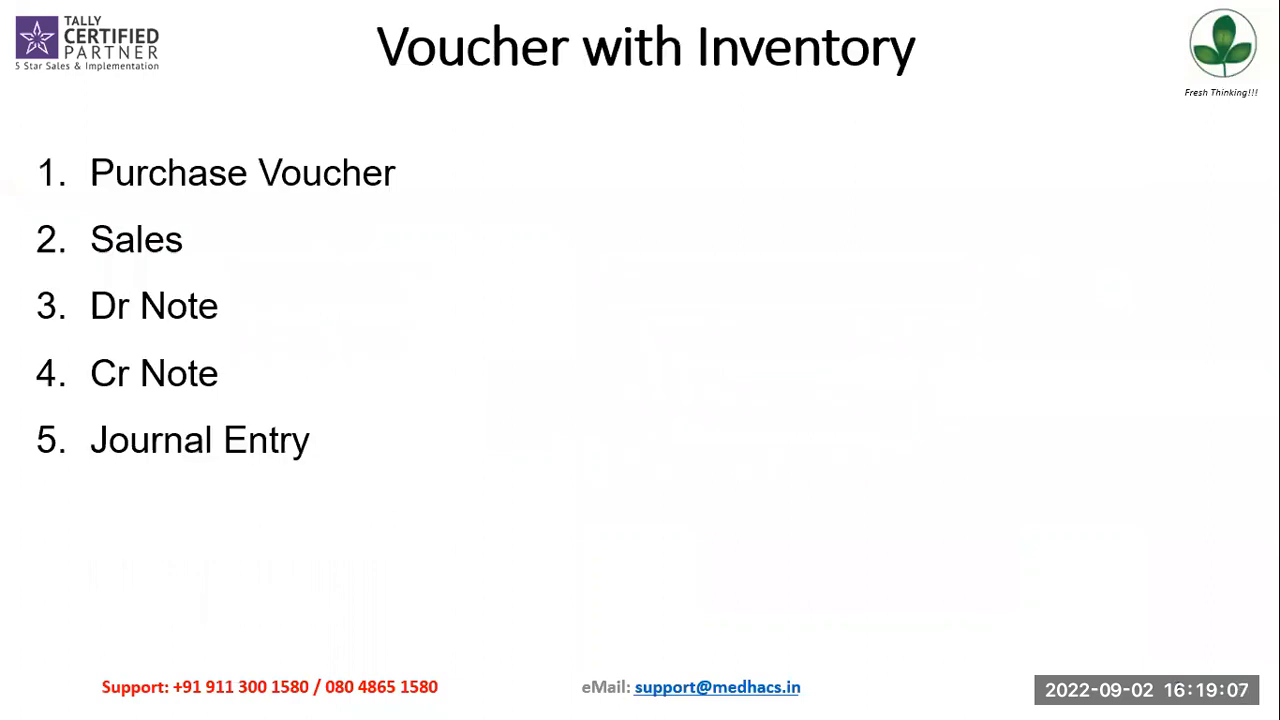
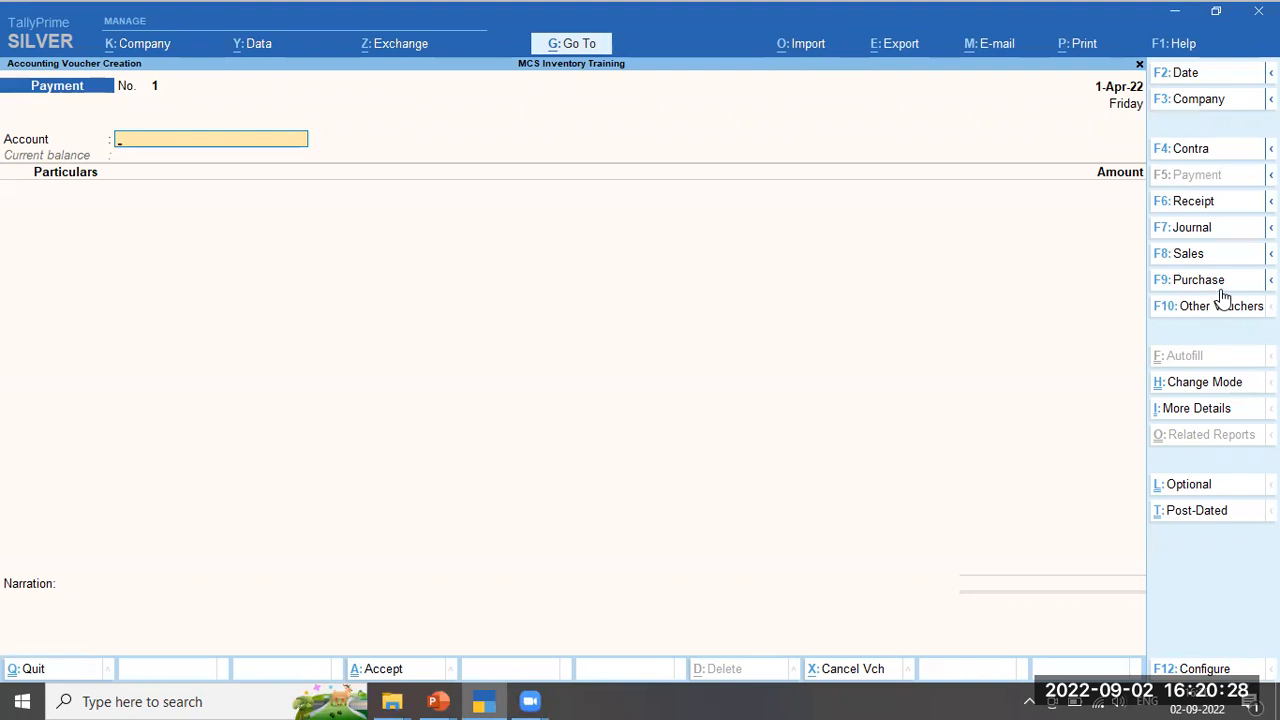
Start a Purchase voucher with supplier invoice no. 1234 dated 1-Apr-22
click(1218, 284)
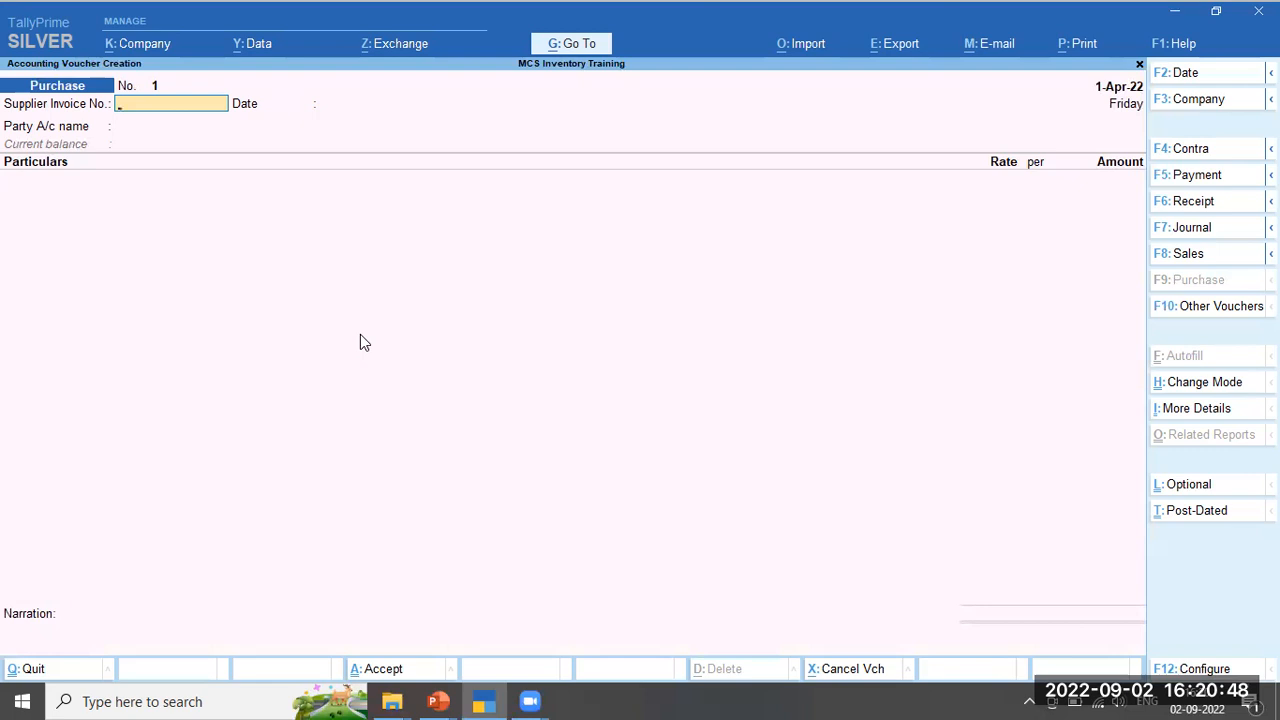
text(1234)
key(Return)
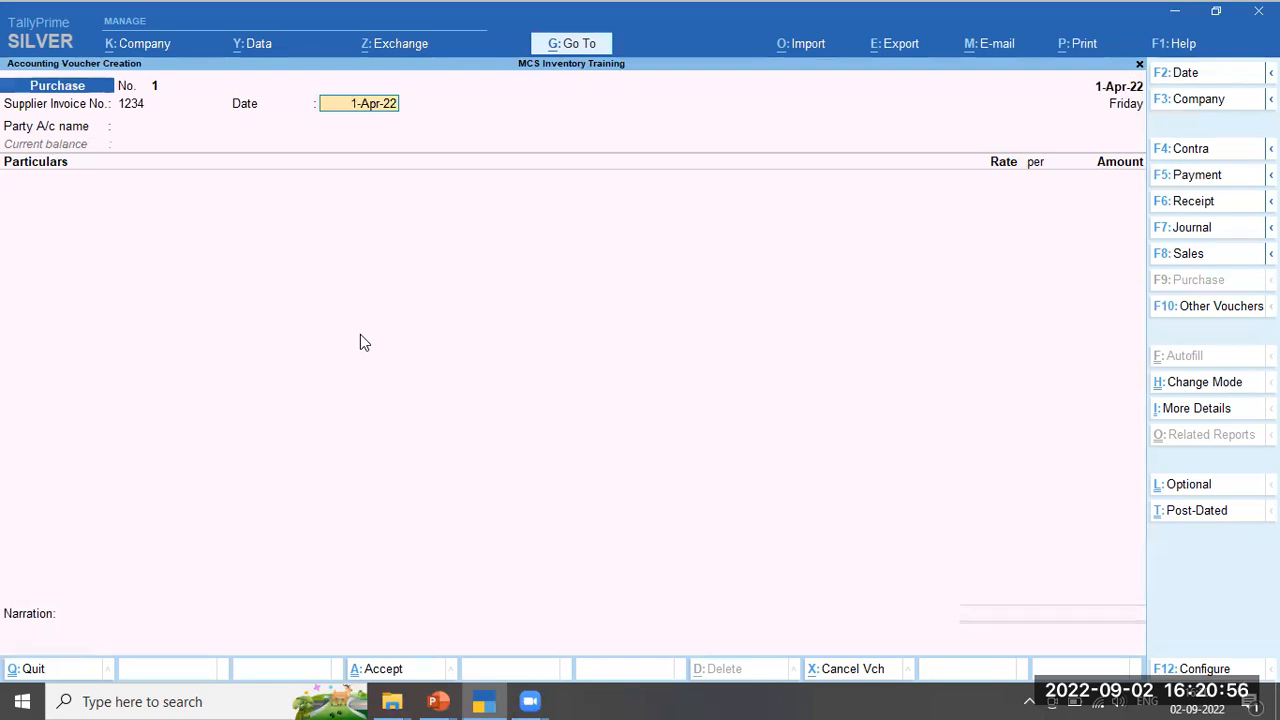
key(Return)
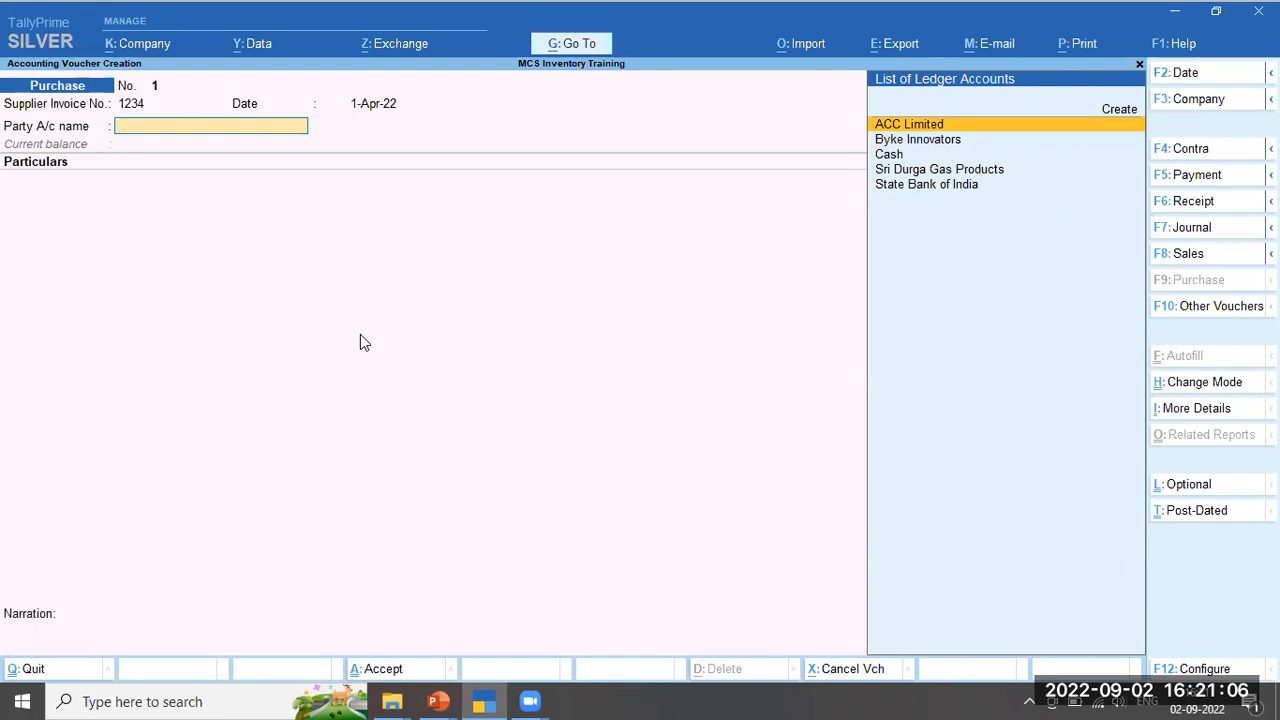
Select ACC Limited as the party and enter receipt note 34342 and document number 343232
key(Return)
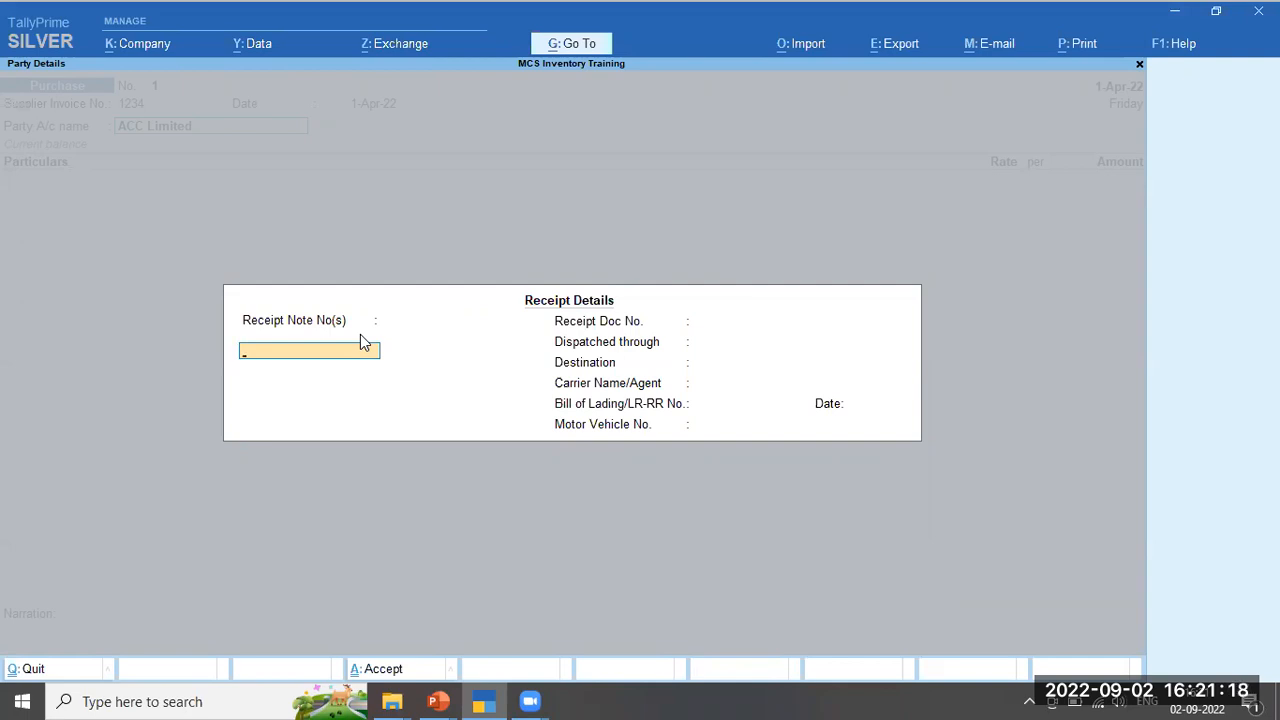
text(34342)
key(Return)
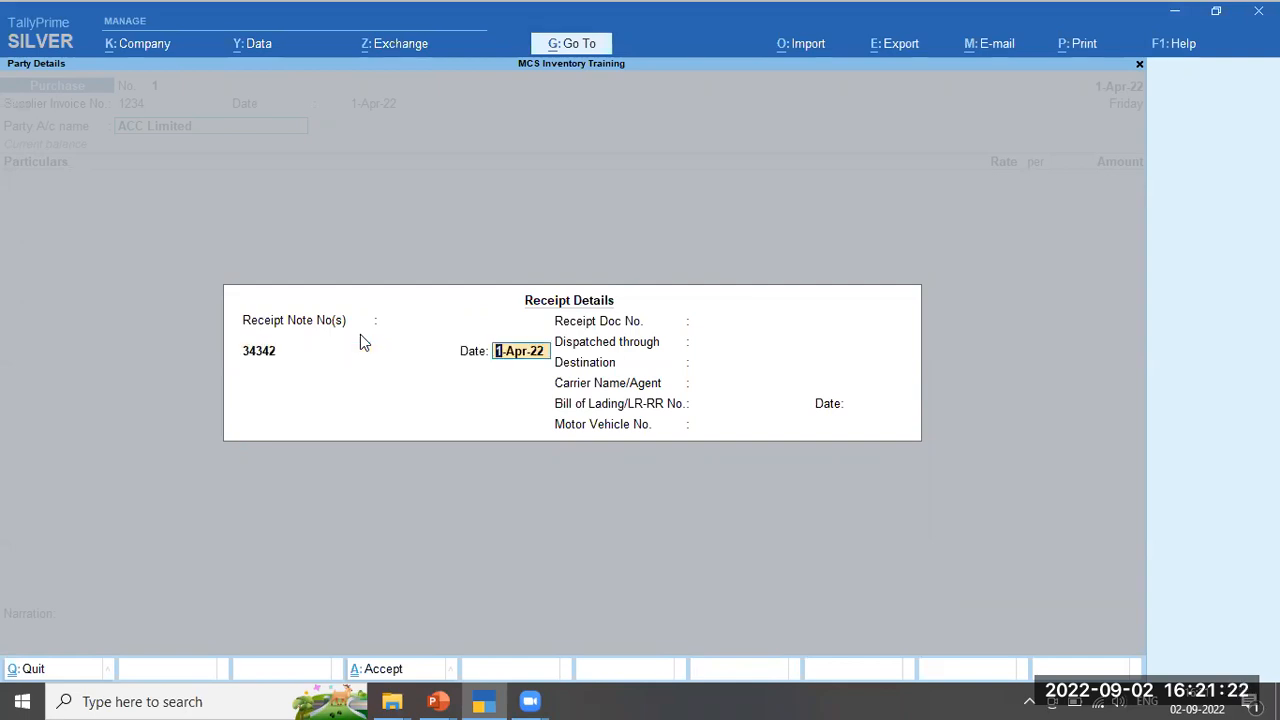
key(Return)
key(Return)
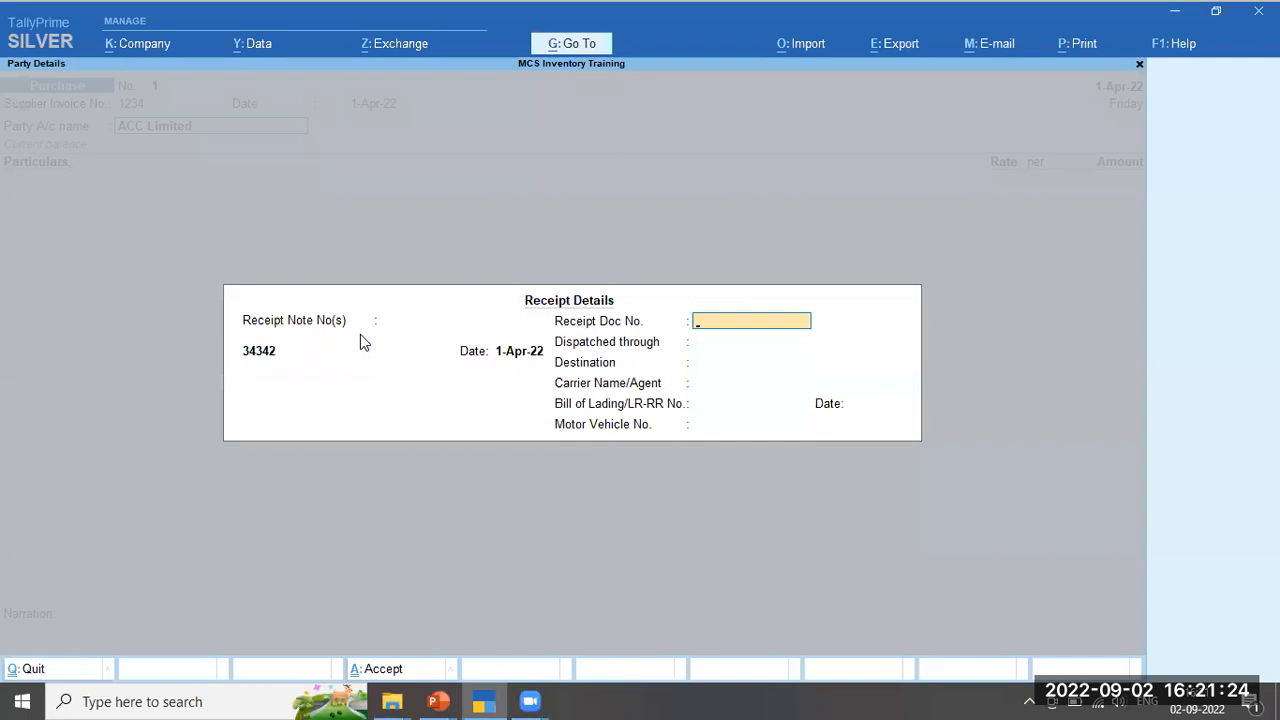
text(343232)
key(Return)
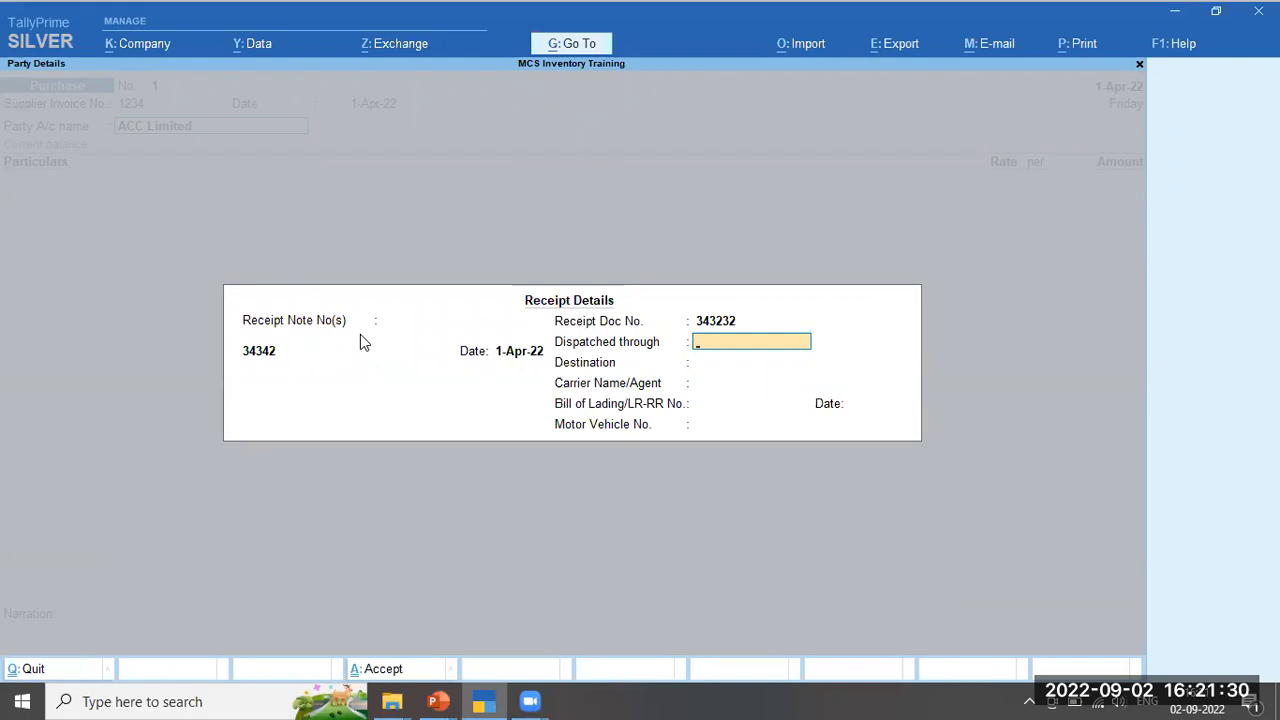
Record dispatch by Road to Bangalore with the vehicle number, leaving carrier and bill of lading blank
text(Road)
key(Return)
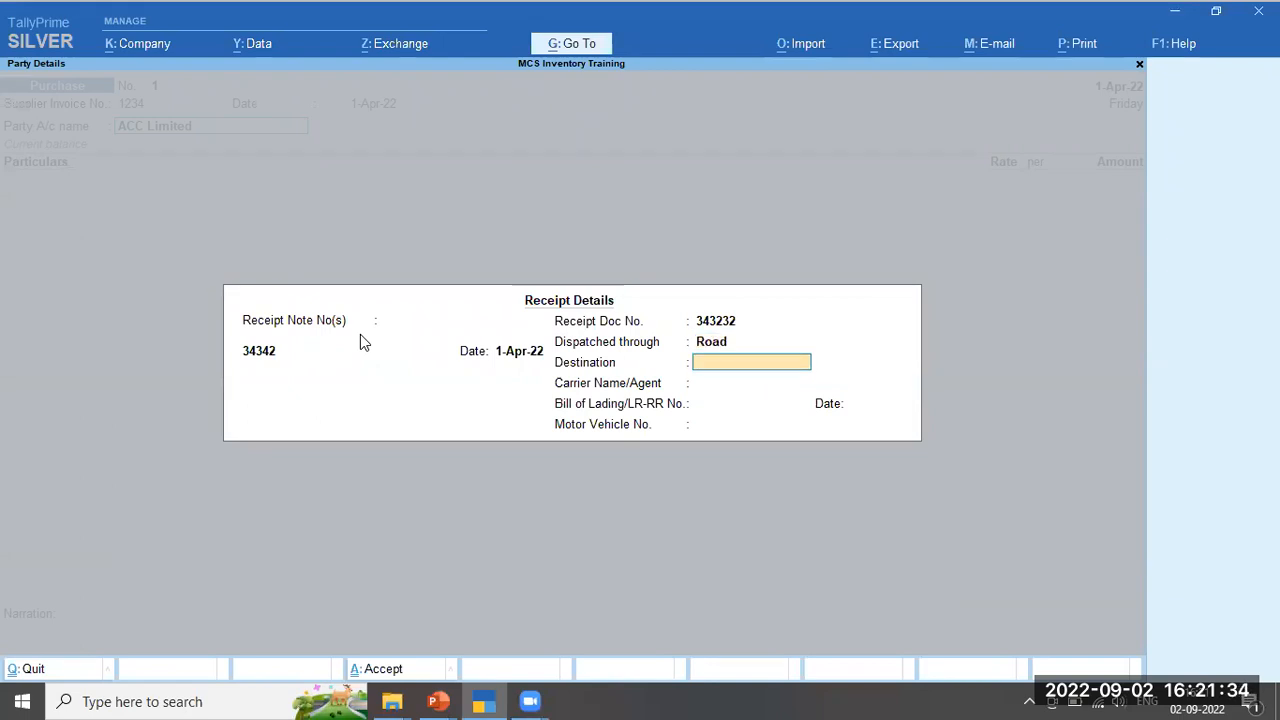
text(Bangalore)
key(Return)
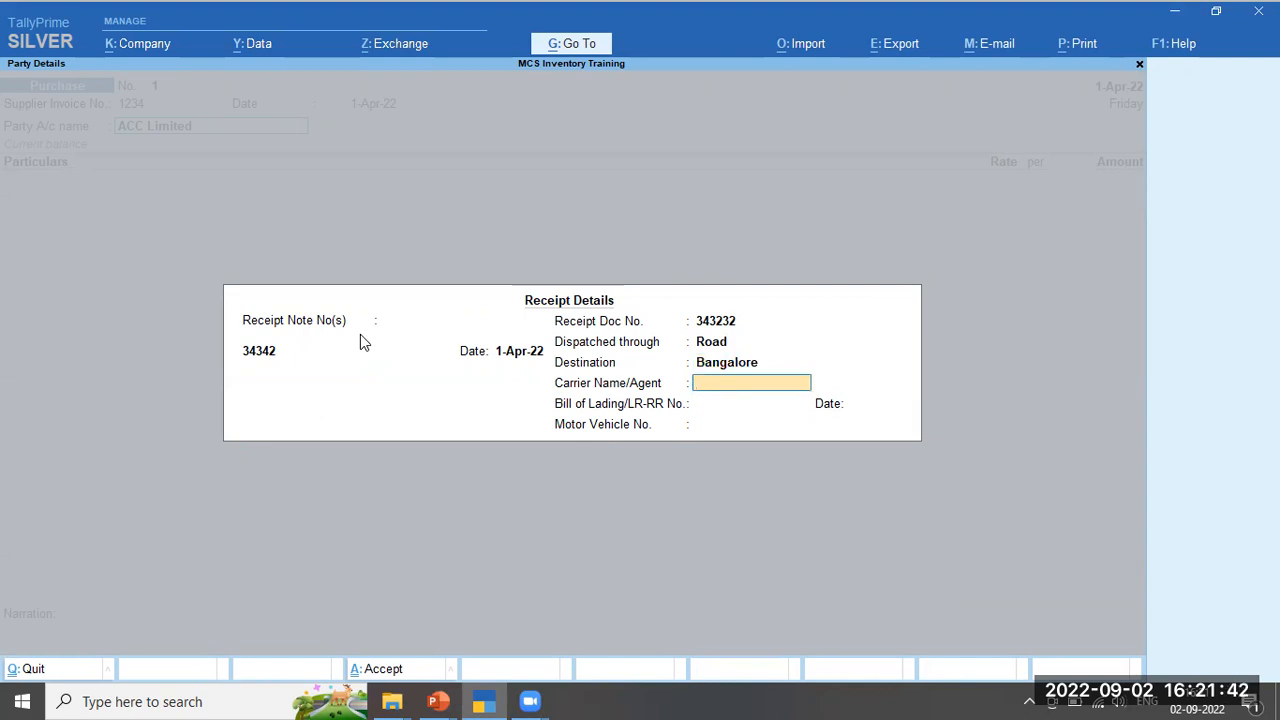
key(Return)
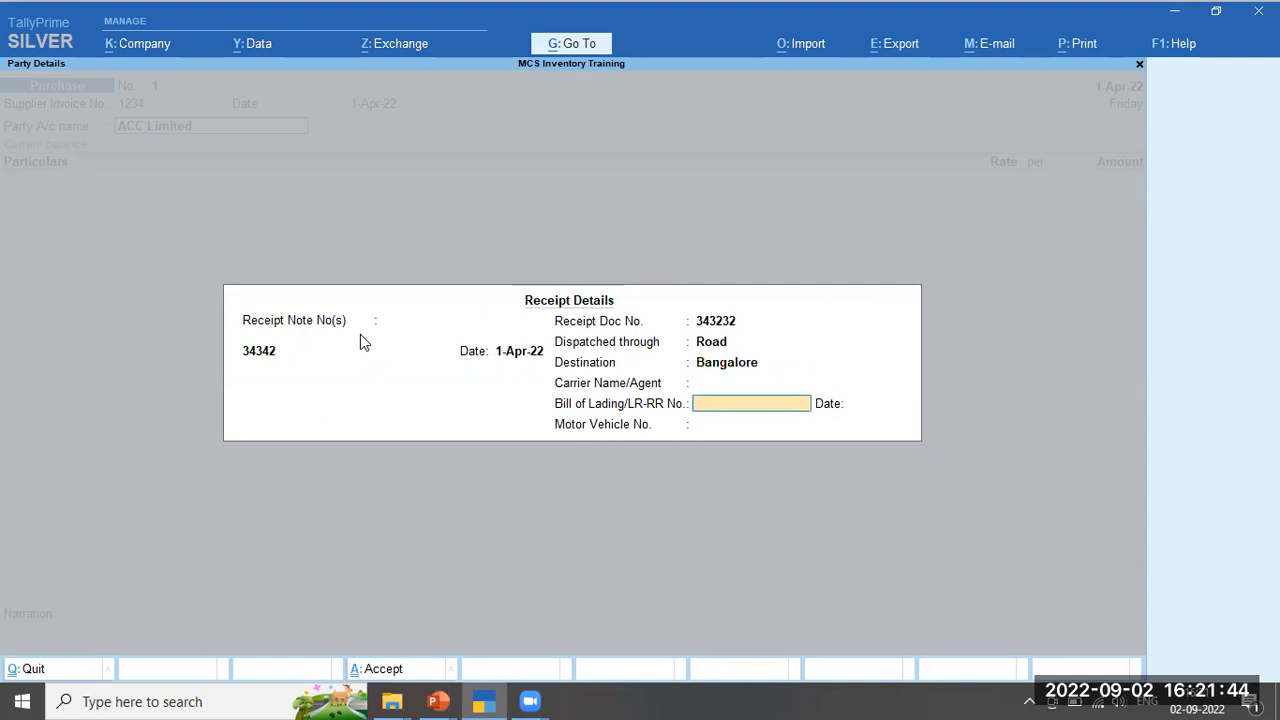
key(Return)
key(Return)
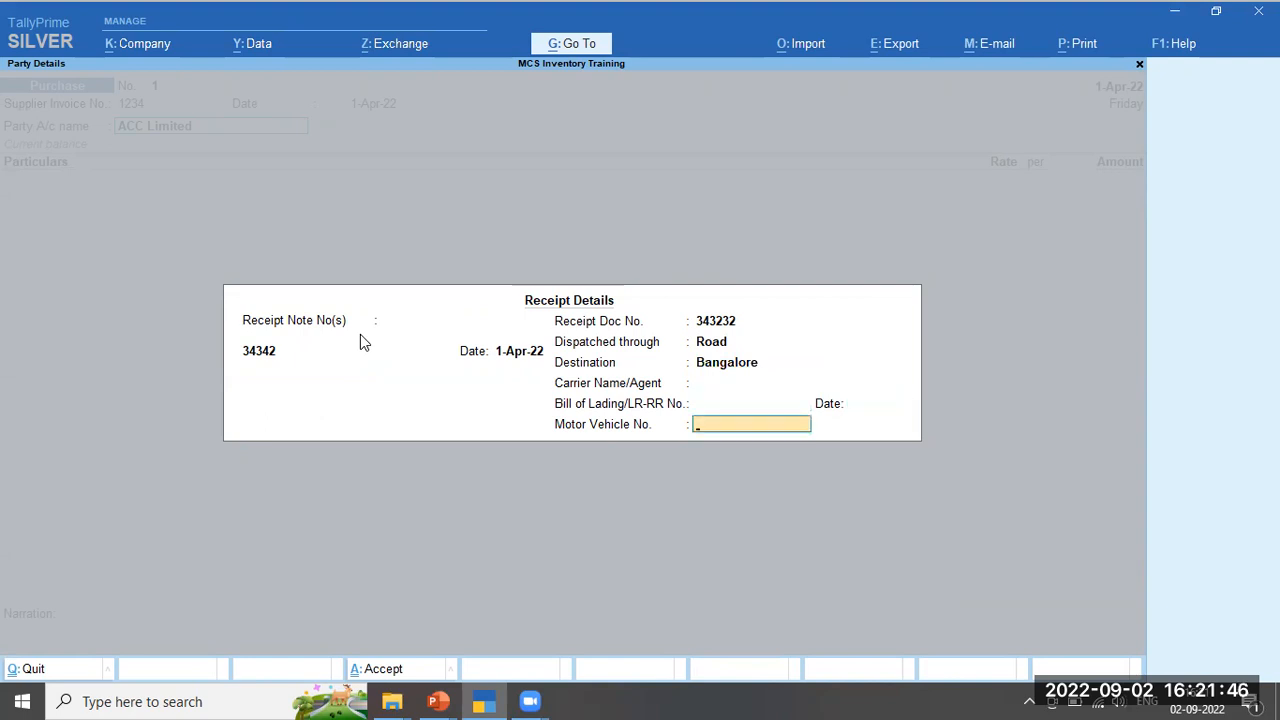
text(KA05ES4190)
key(Return)
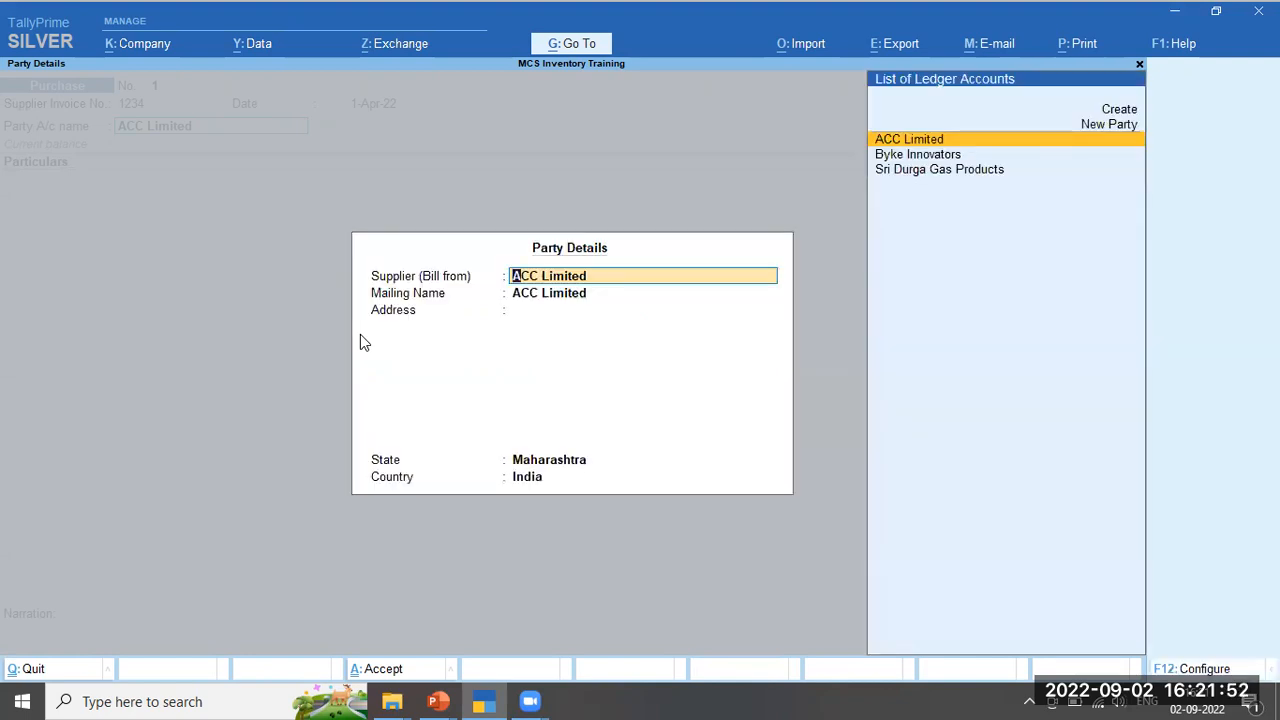
Accept the party details (Maharashtra, India) and re-confirm the receipt details
key(Return)
key(Return)
key(Return)
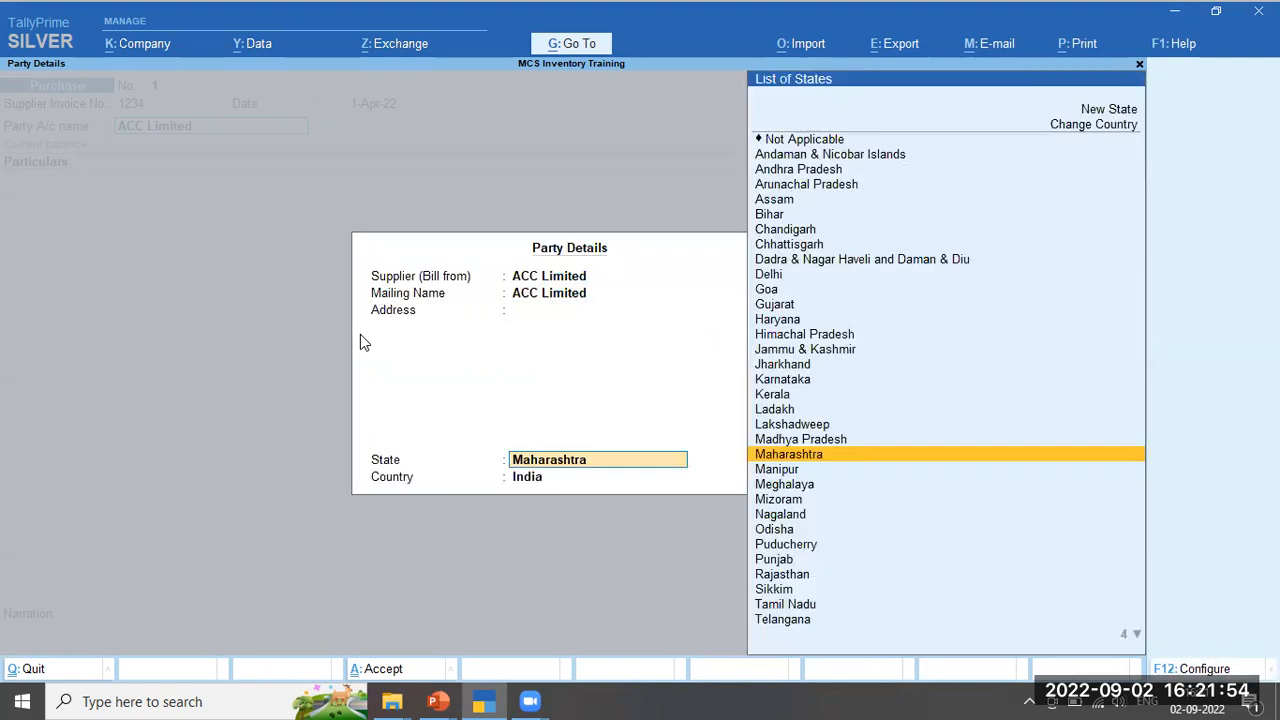
key(Return)
key(Return)
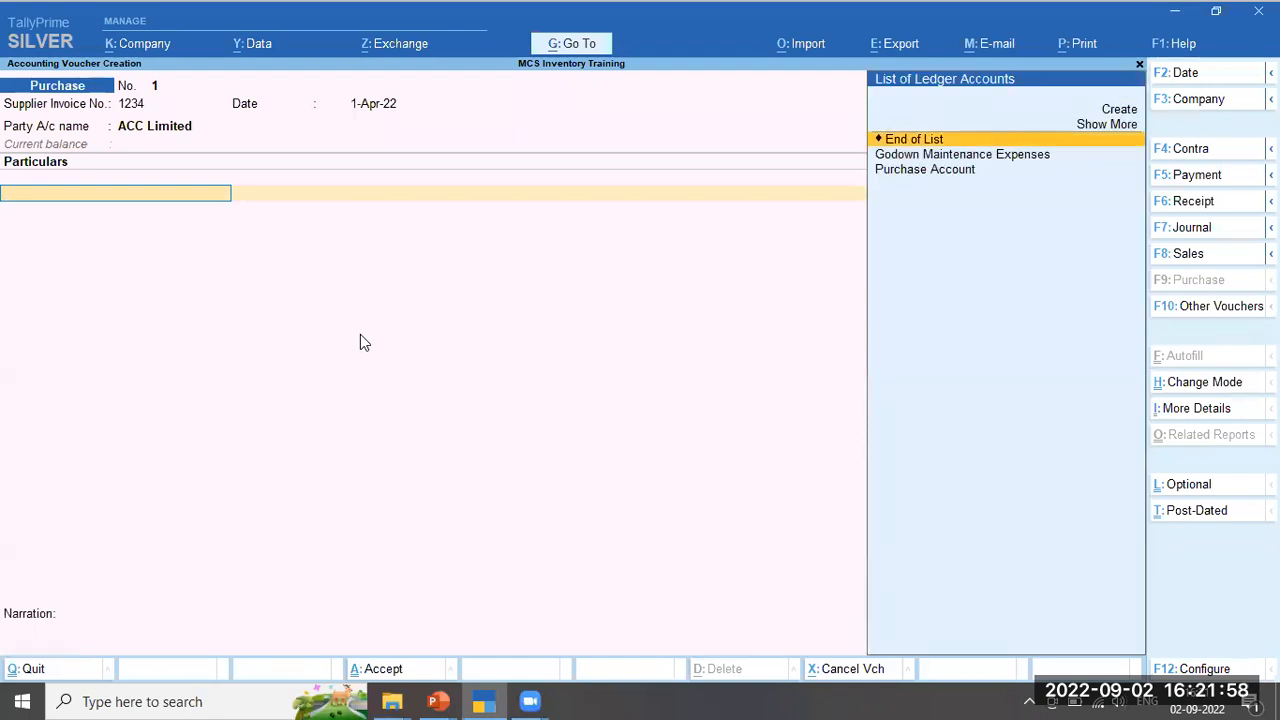
key(BackSpace)
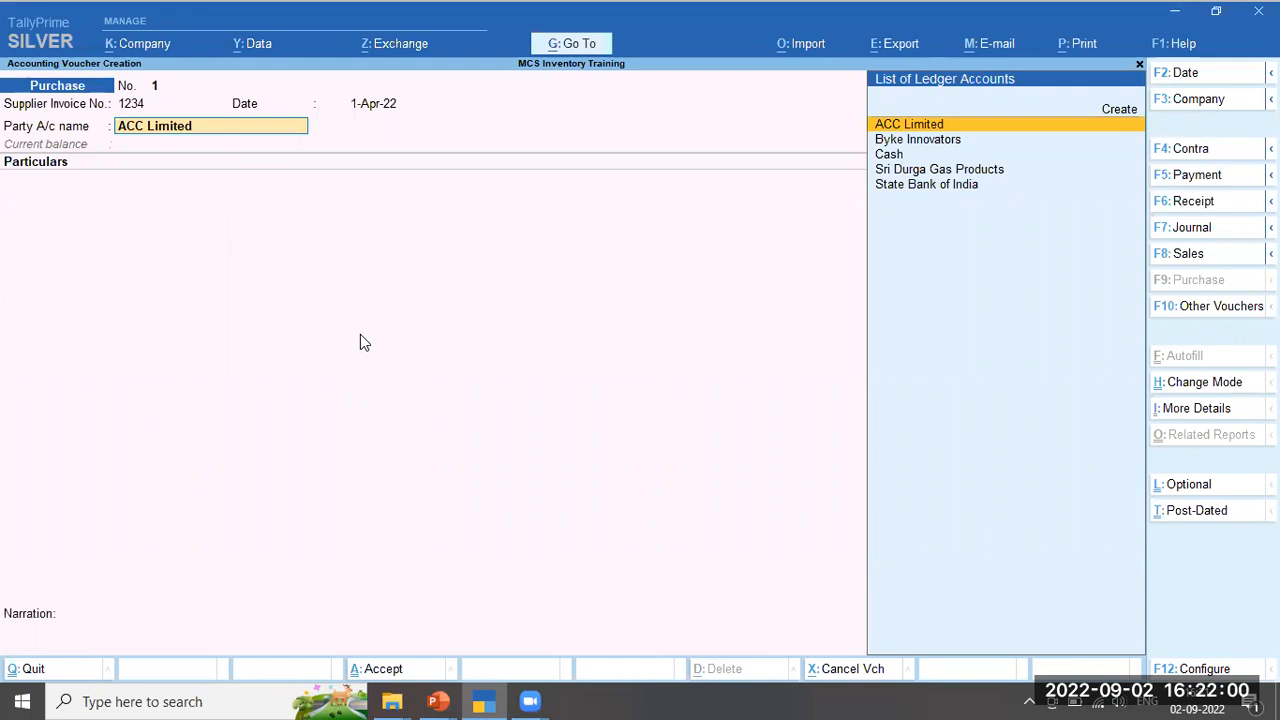
key(Return)
key(ctrl+a)
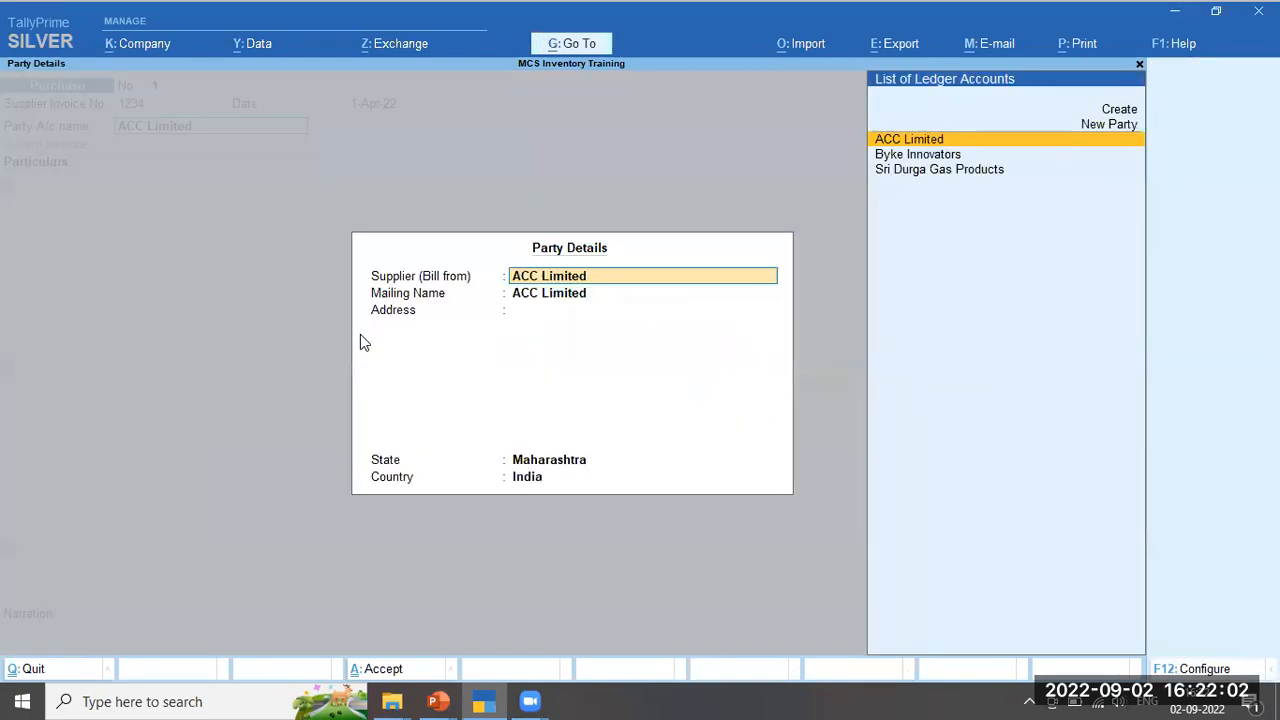
key(ctrl+a)
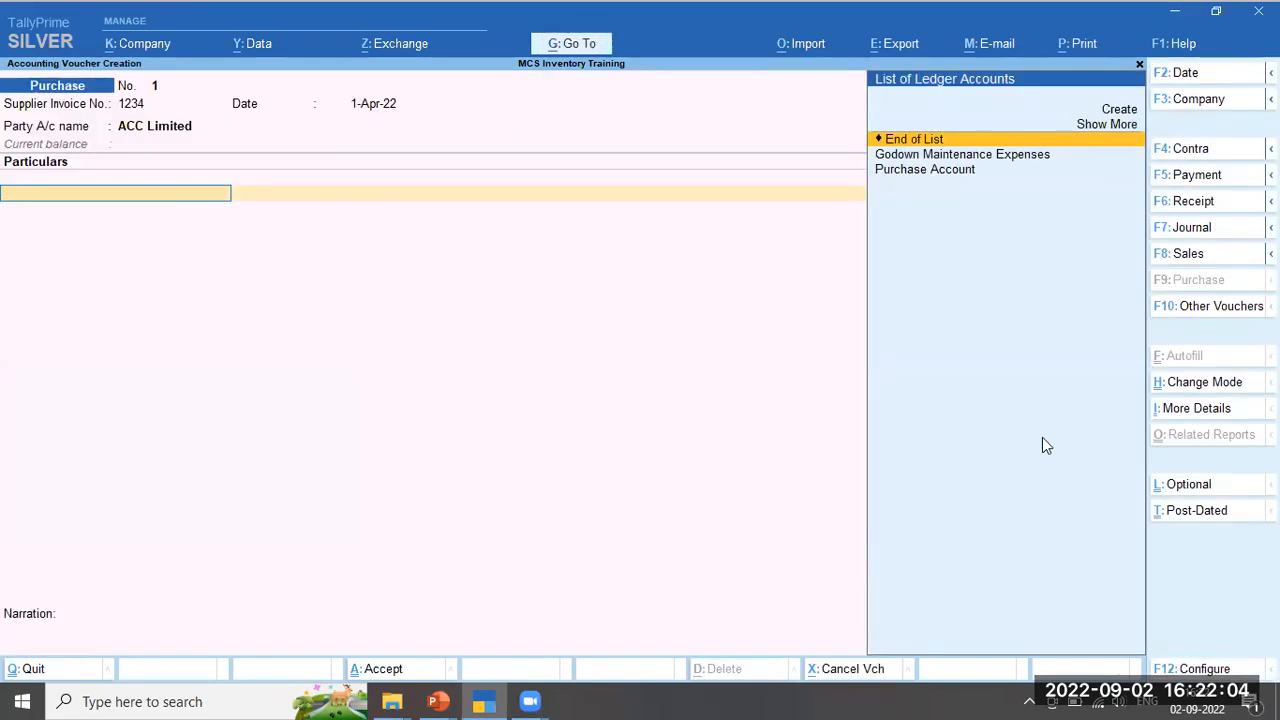
Switch the voucher to Item Invoice mode and pick Purchase Account as the purchase ledger
click(1209, 390)
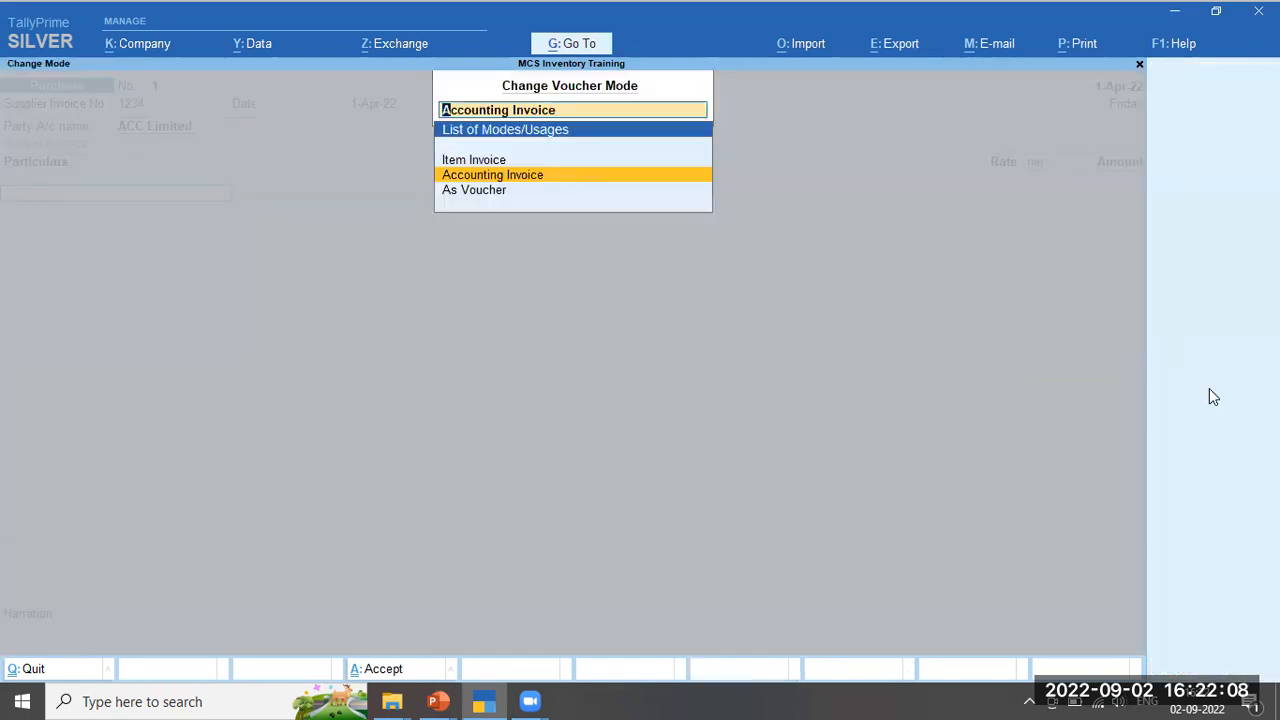
key(Down)
key(Up)
key(Up)
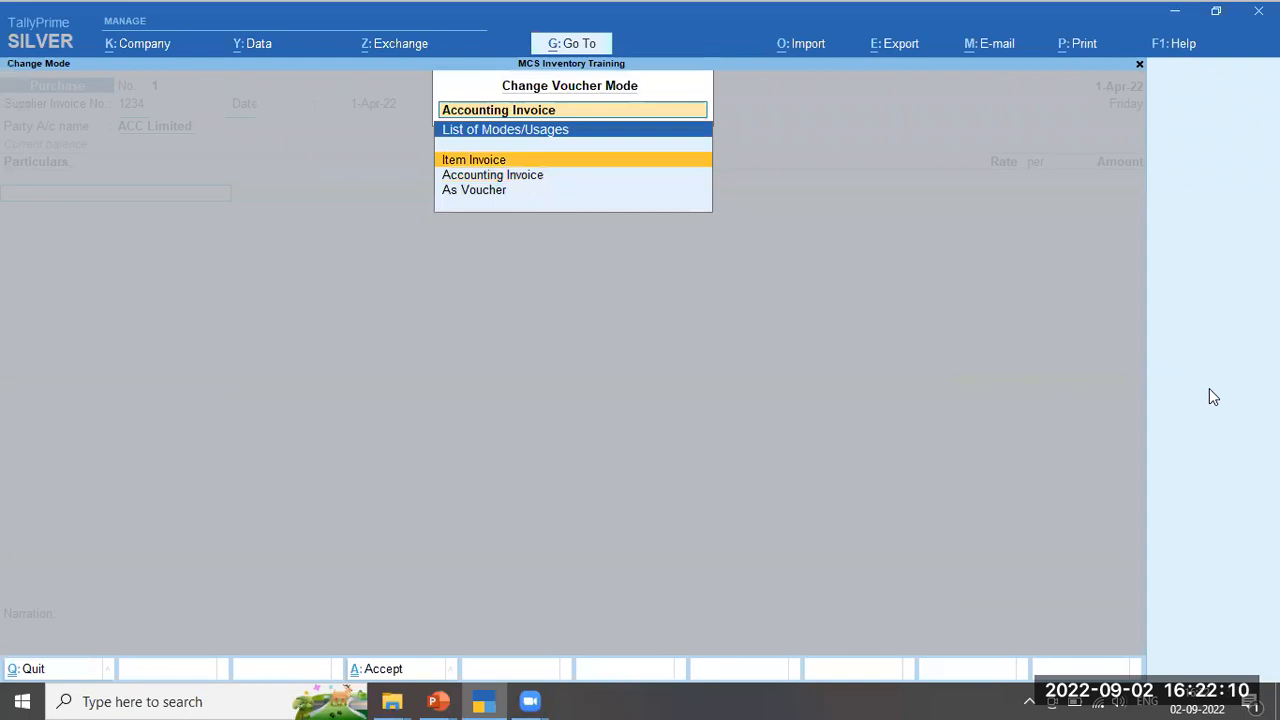
key(Return)
key(Return)
key(Return)
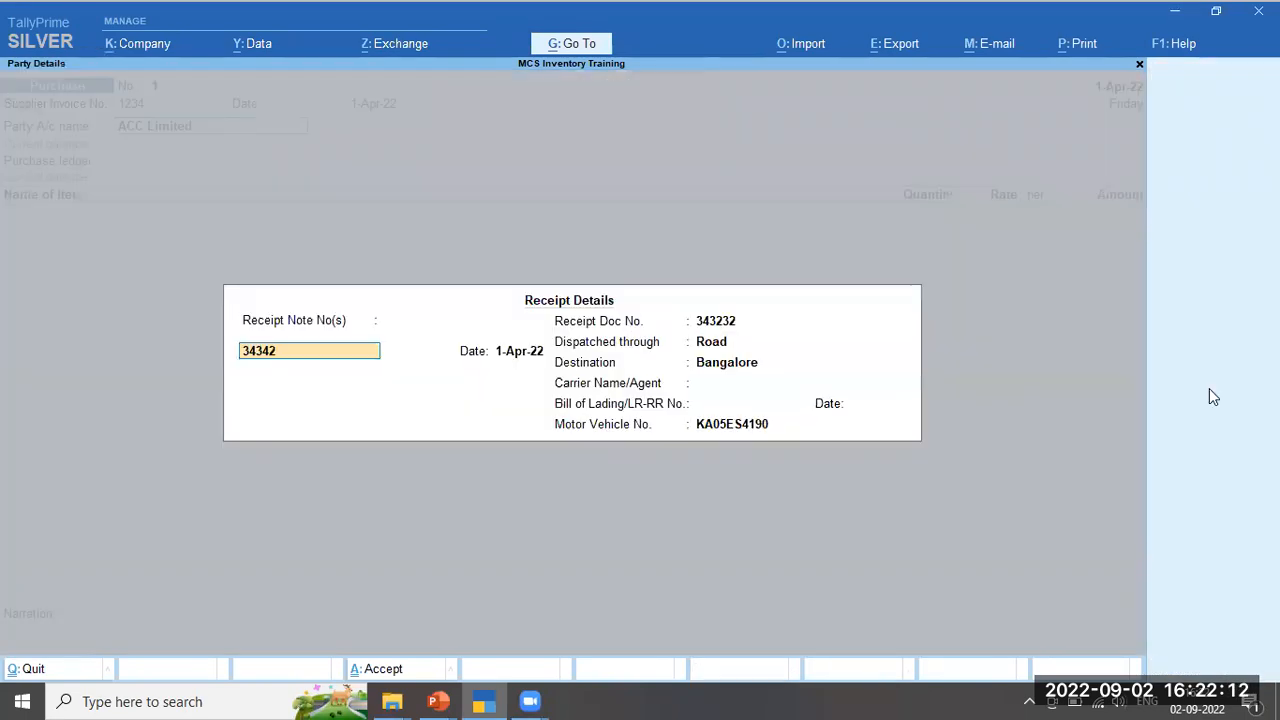
key(ctrl+a)
key(ctrl+a)
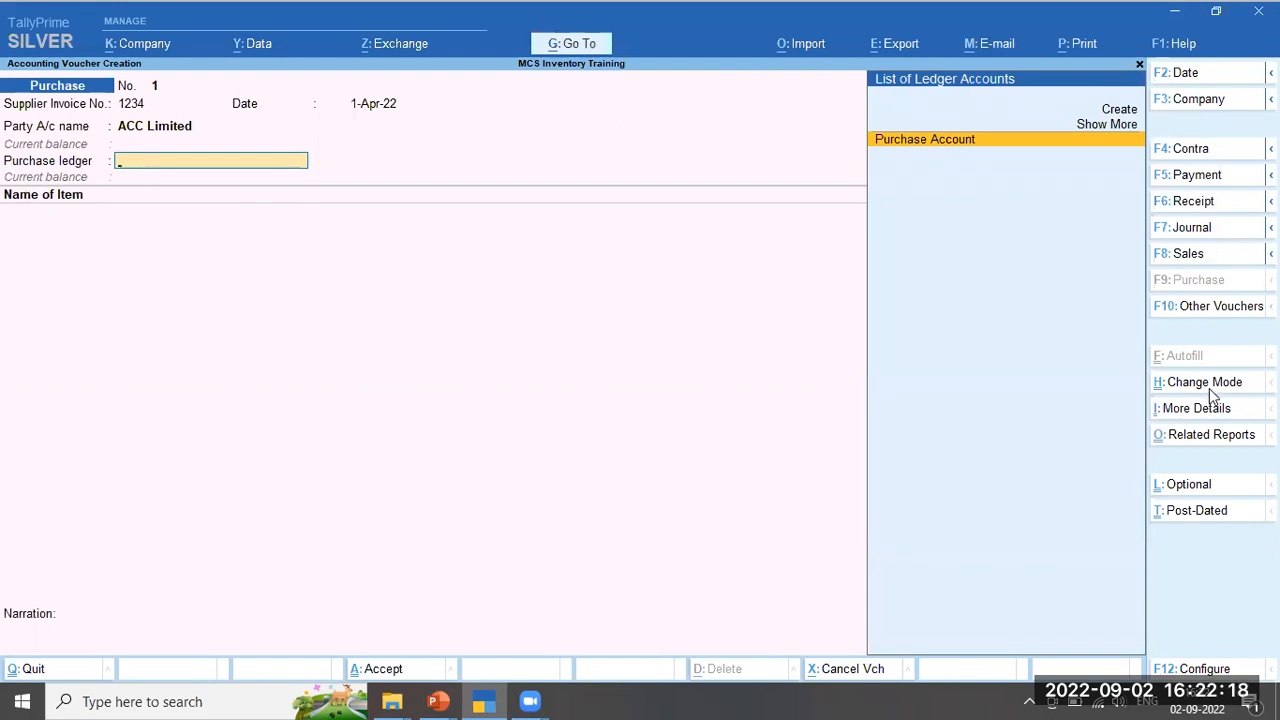
key(Return)
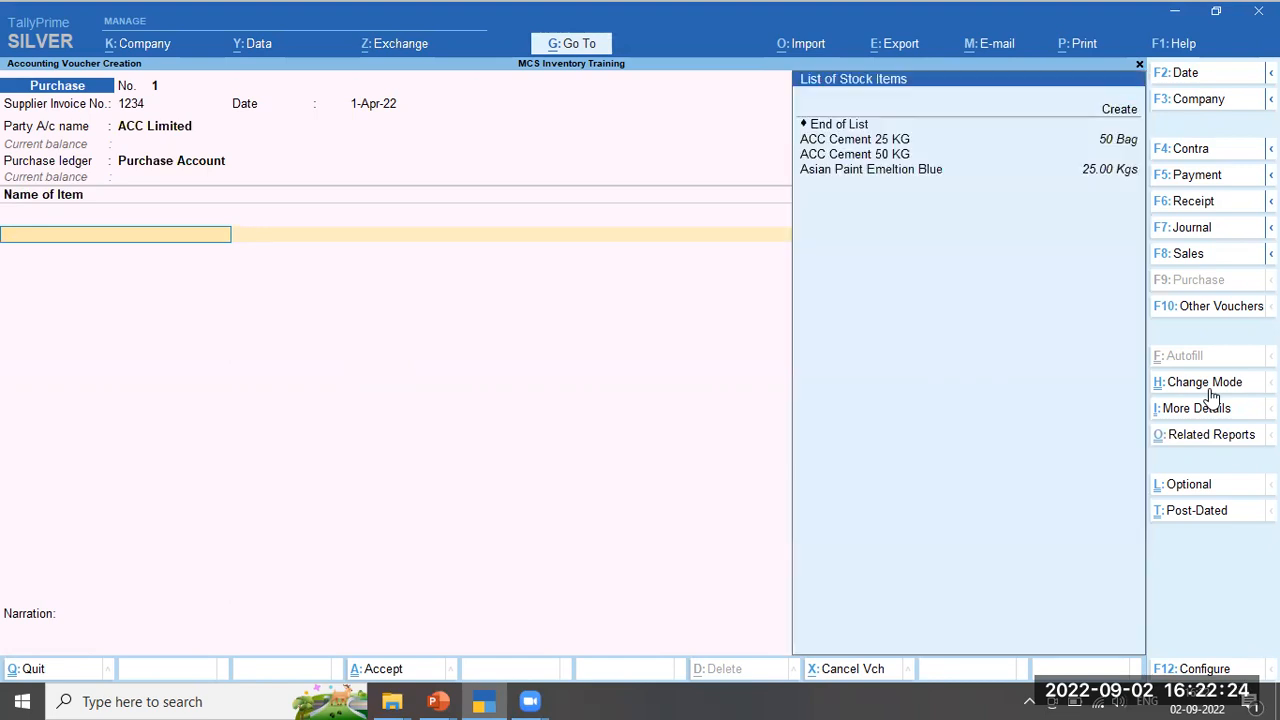
Add ACC Cement 50 KG, 500 bags at 300 per bag
key(Down)
key(Down)
key(Down)
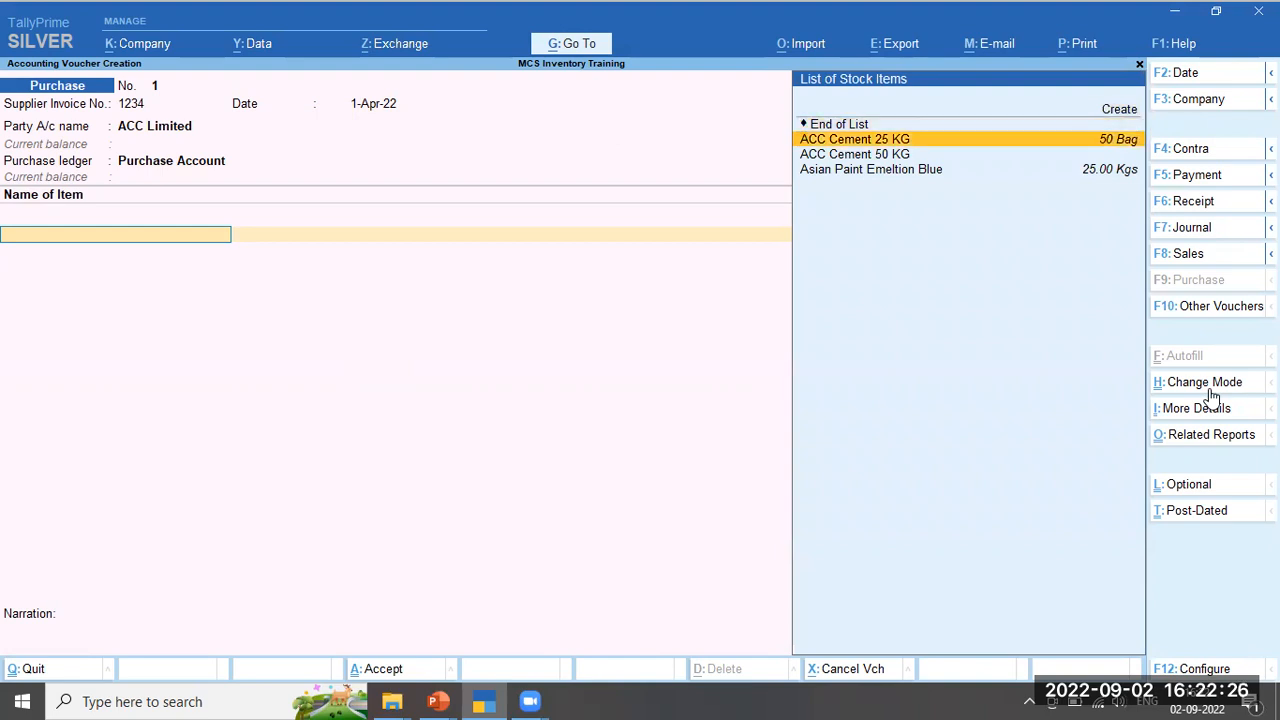
key(Down)
key(Up)
key(Up)
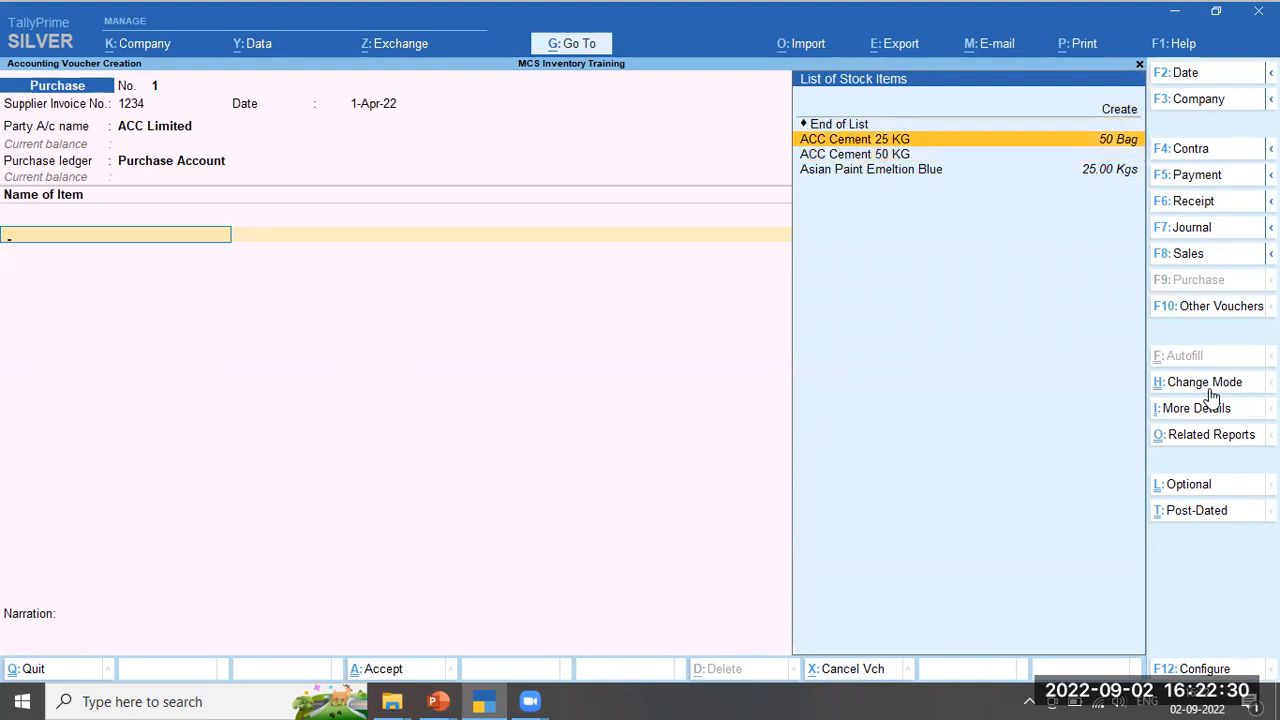
key(Down)
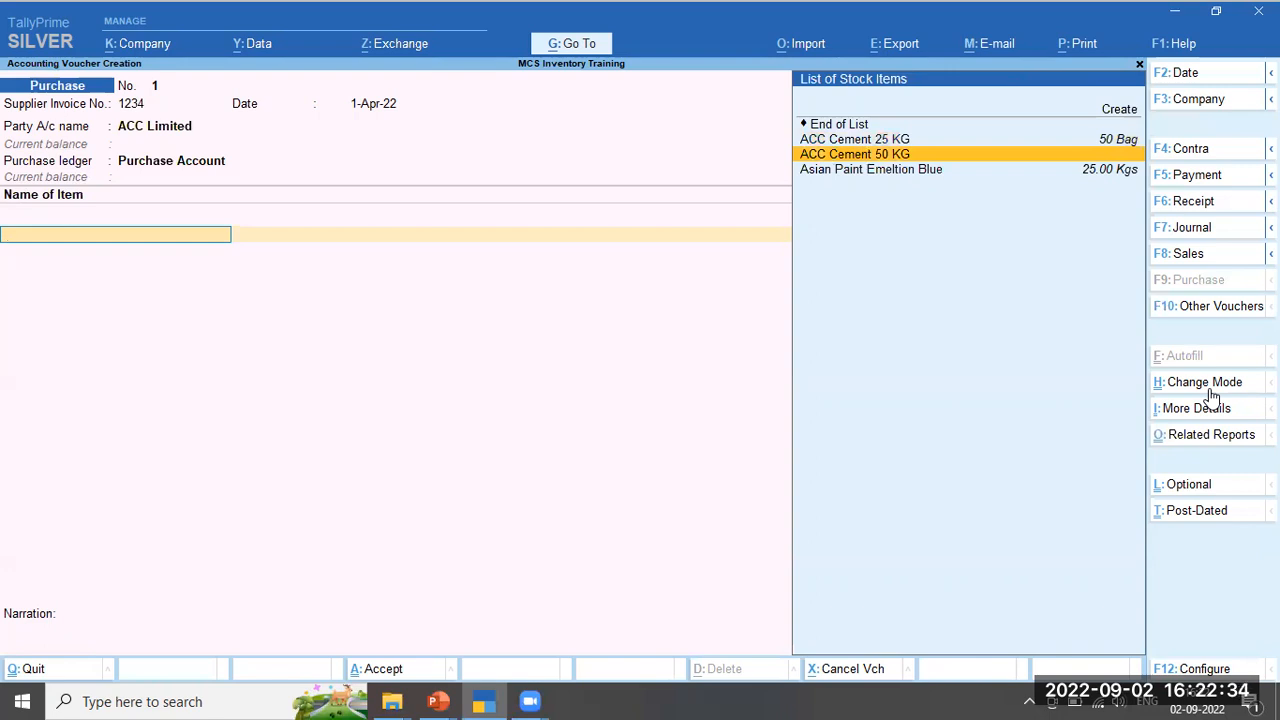
text(Ac)
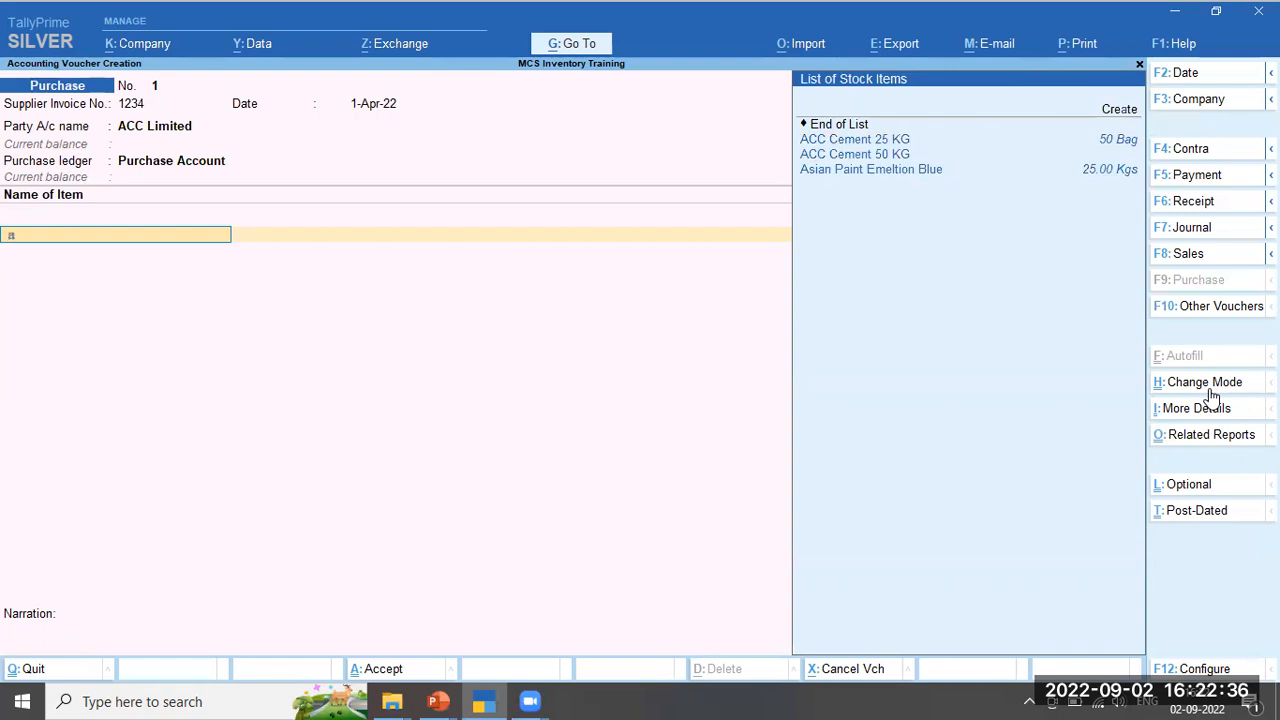
key(Down)
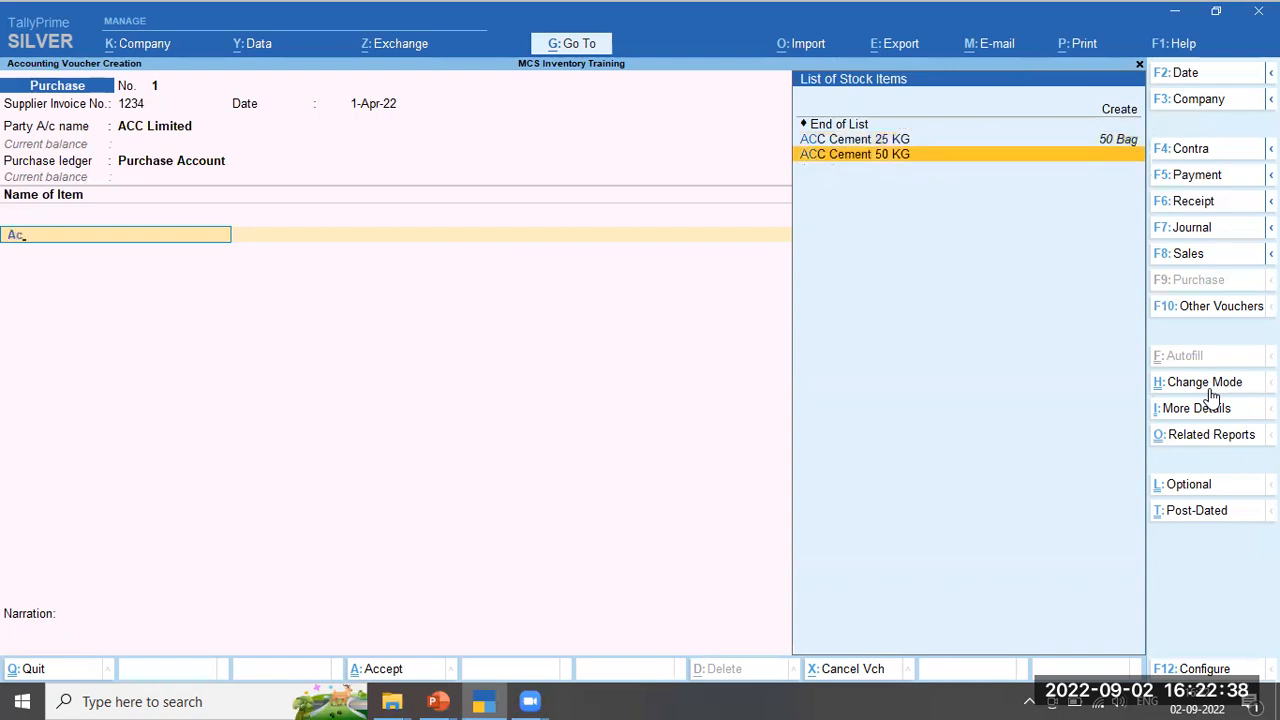
key(Return)
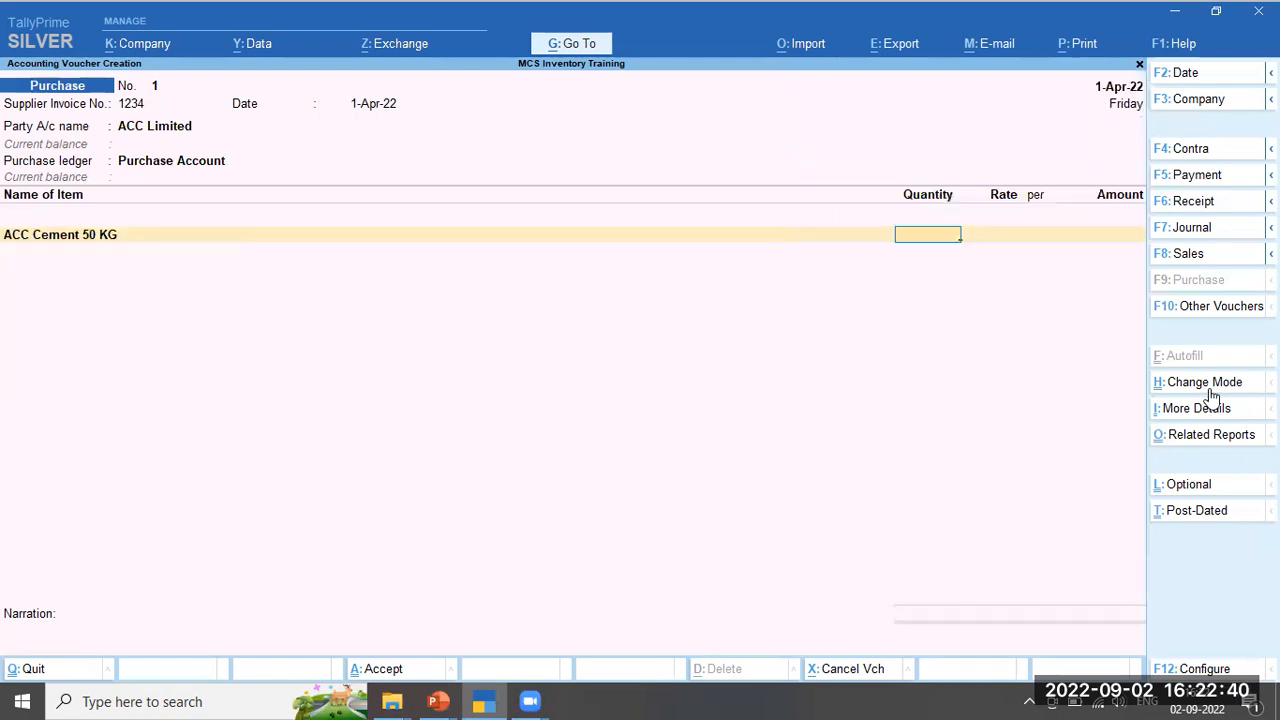
text(500)
key(Return)
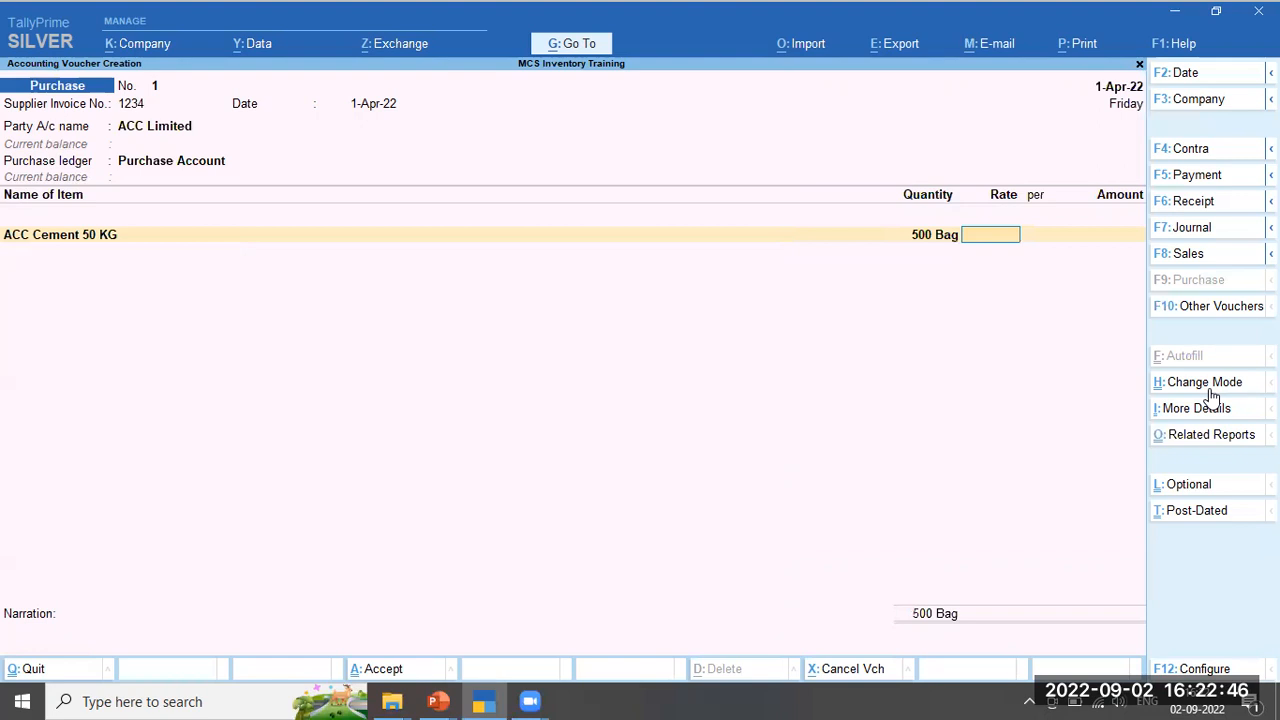
text(300)
key(Return)
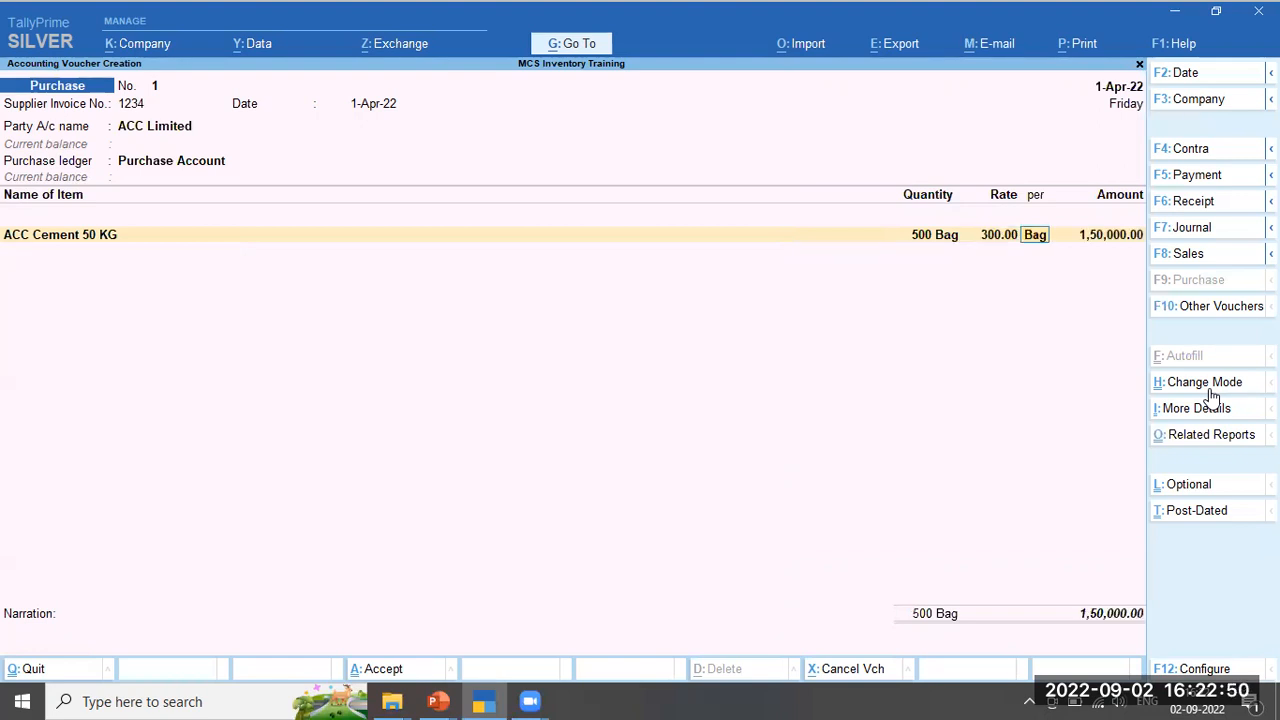
key(Return)
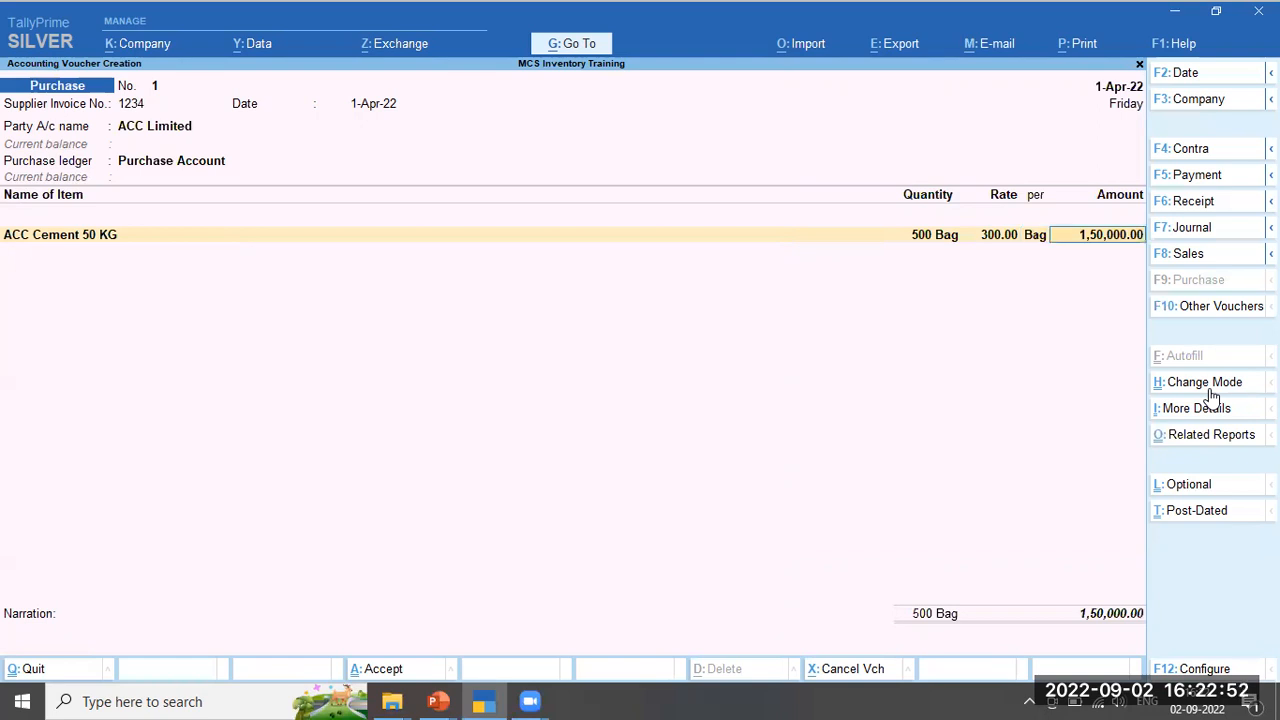
key(Return)
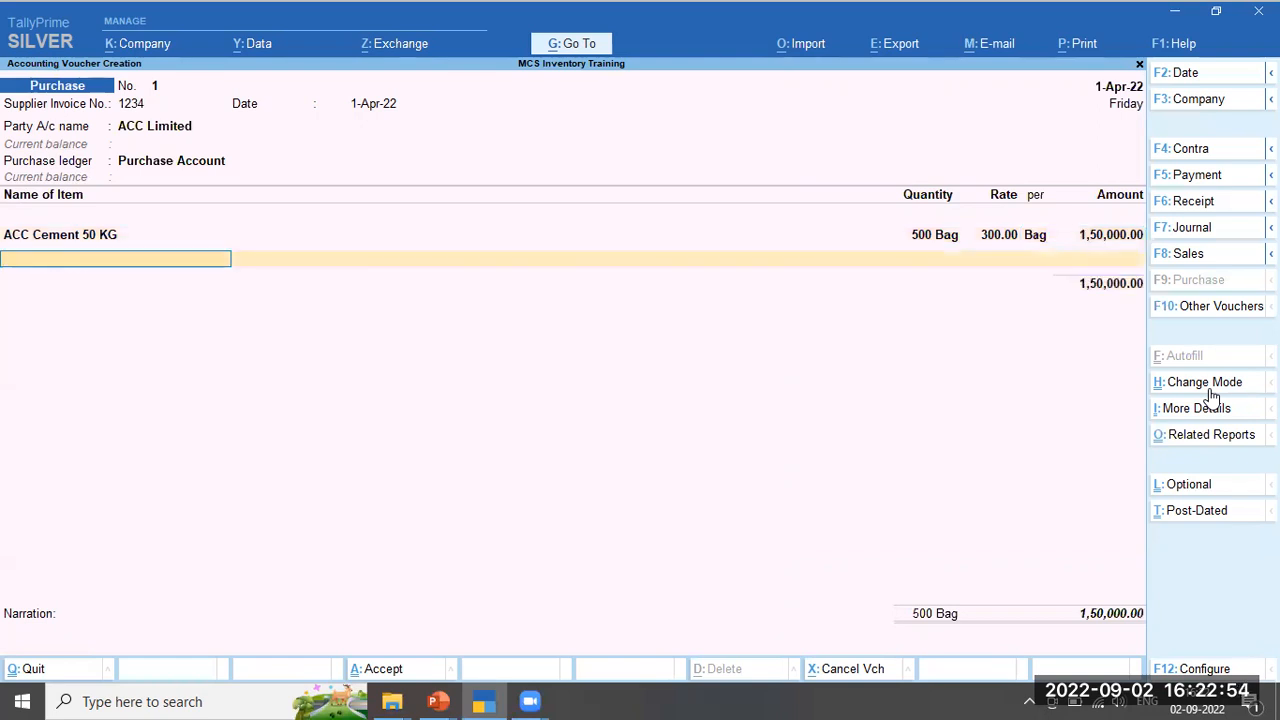
Add ACC Cement 25 KG, 300 bags at 225 per bag, and end the item list
text(Ac)
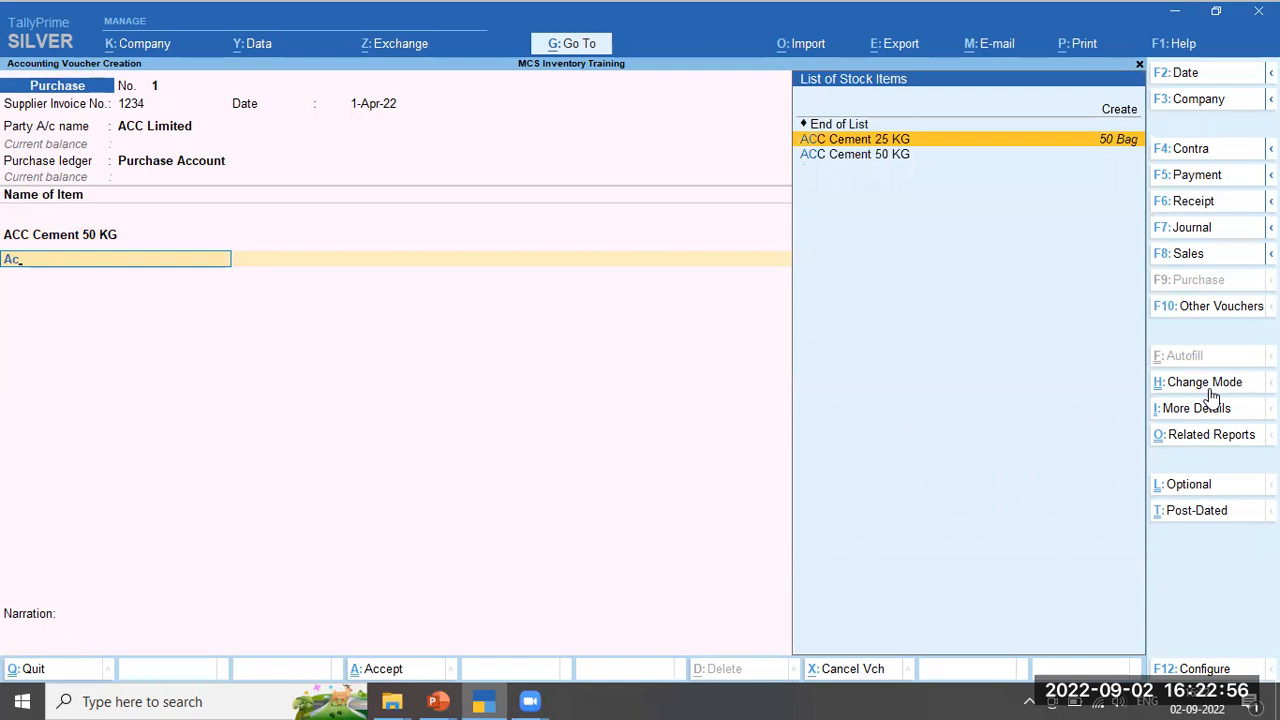
key(Return)
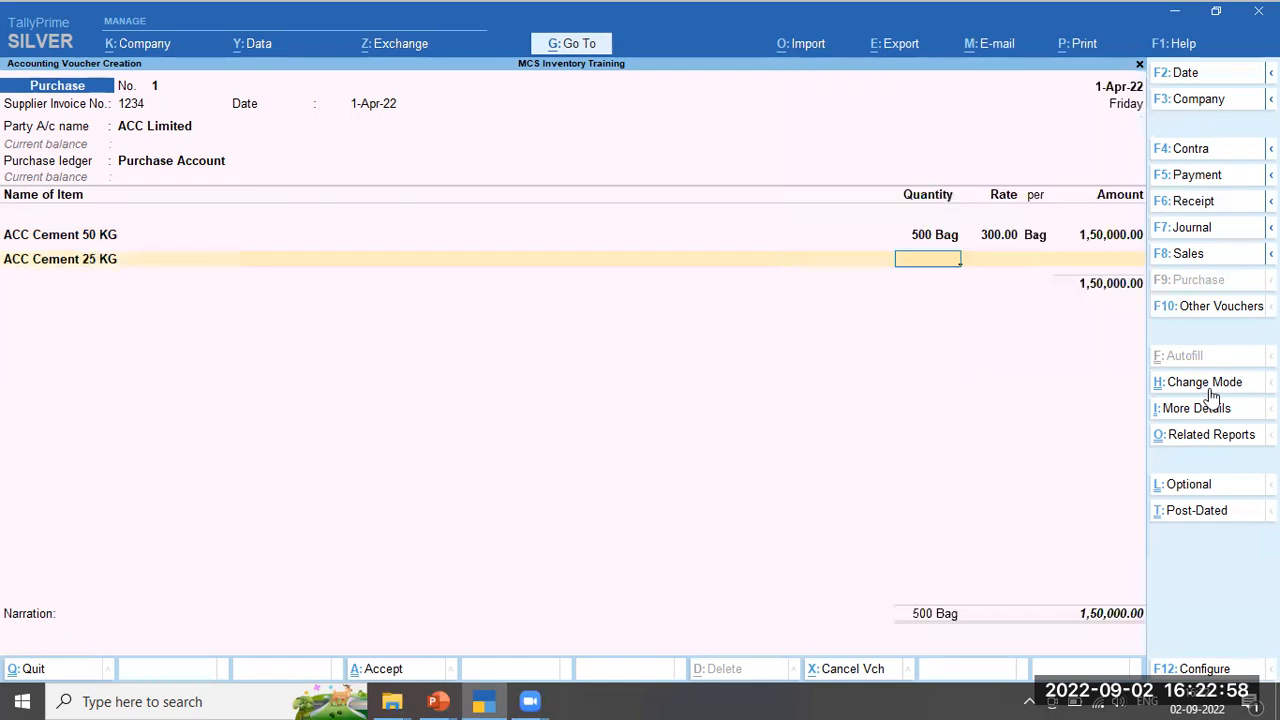
text(300)
key(Return)
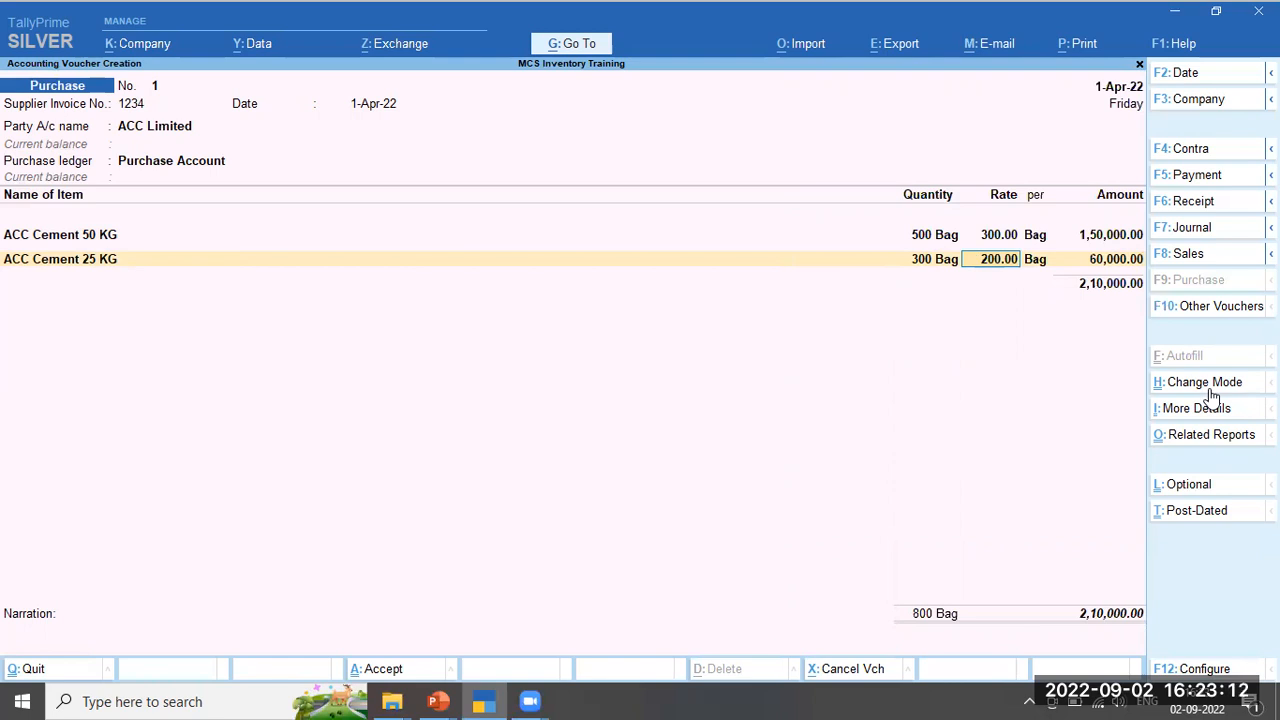
text(225)
key(Return)
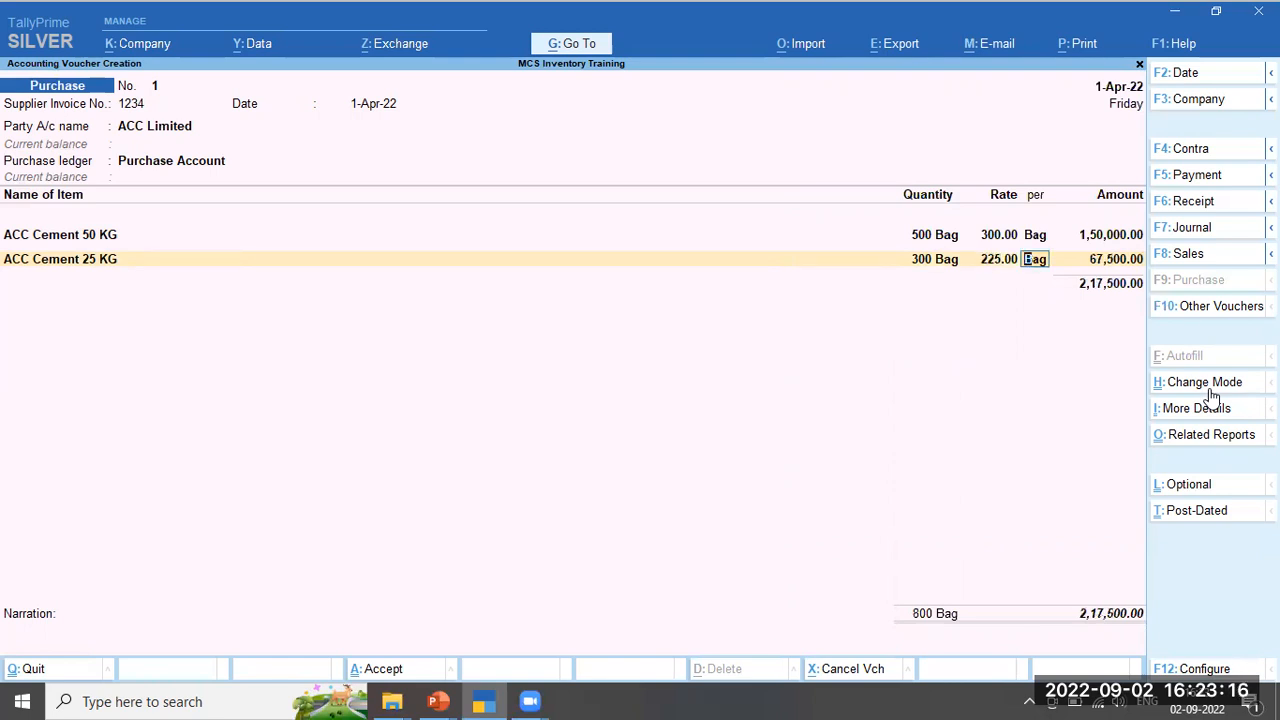
key(Return)
key(Return)
key(Return)
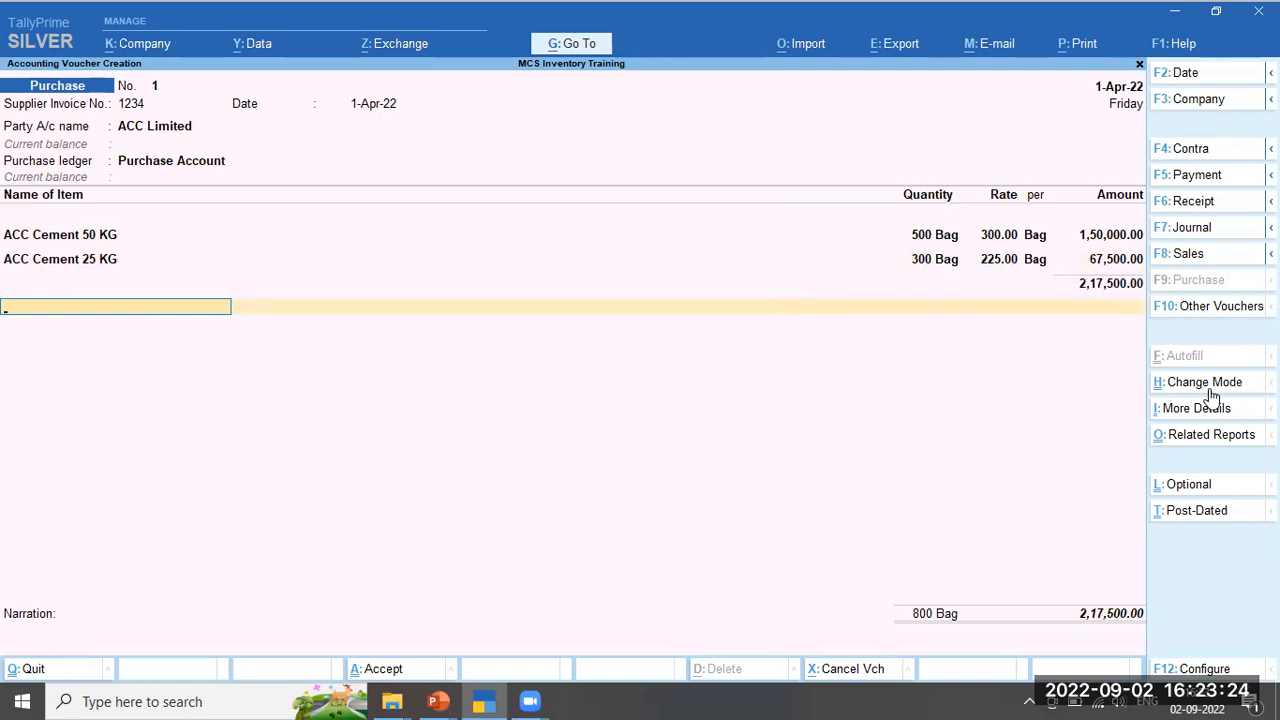
key(Return)
key(Return)
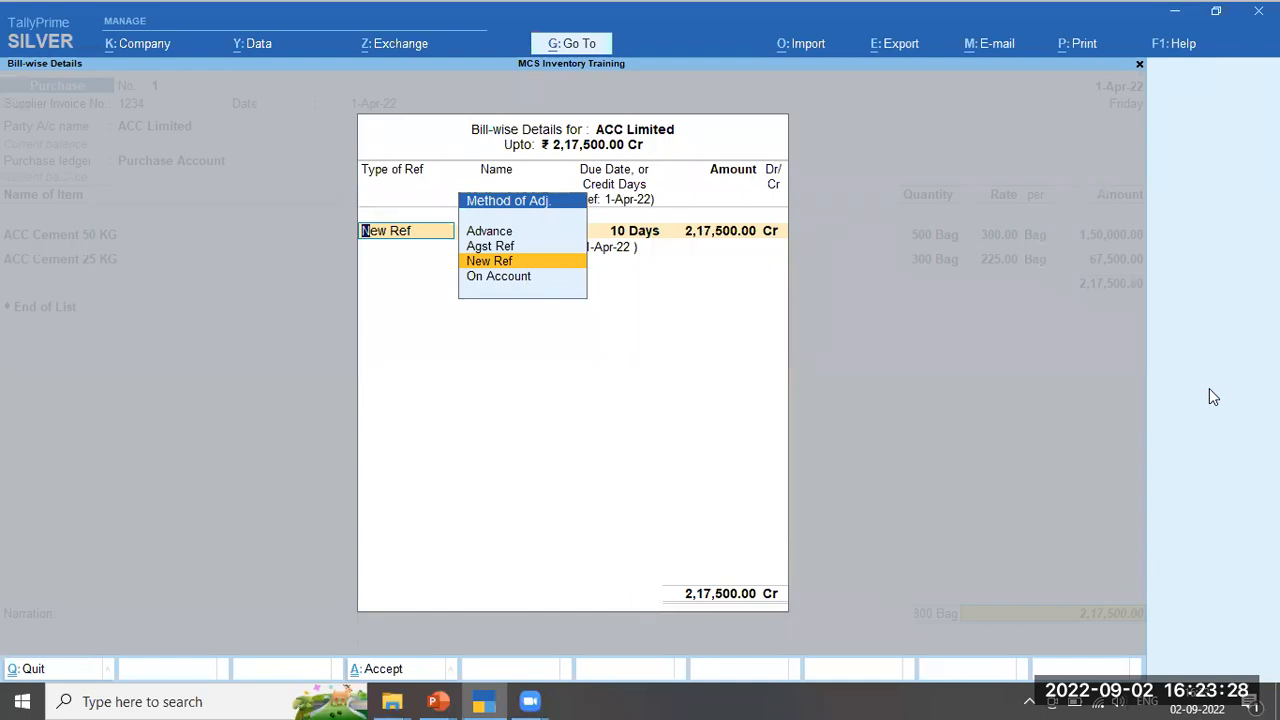
Record bill-wise New Ref 1234 with 10 days credit for 2,17,500.00 Cr
key(Return)
key(Return)
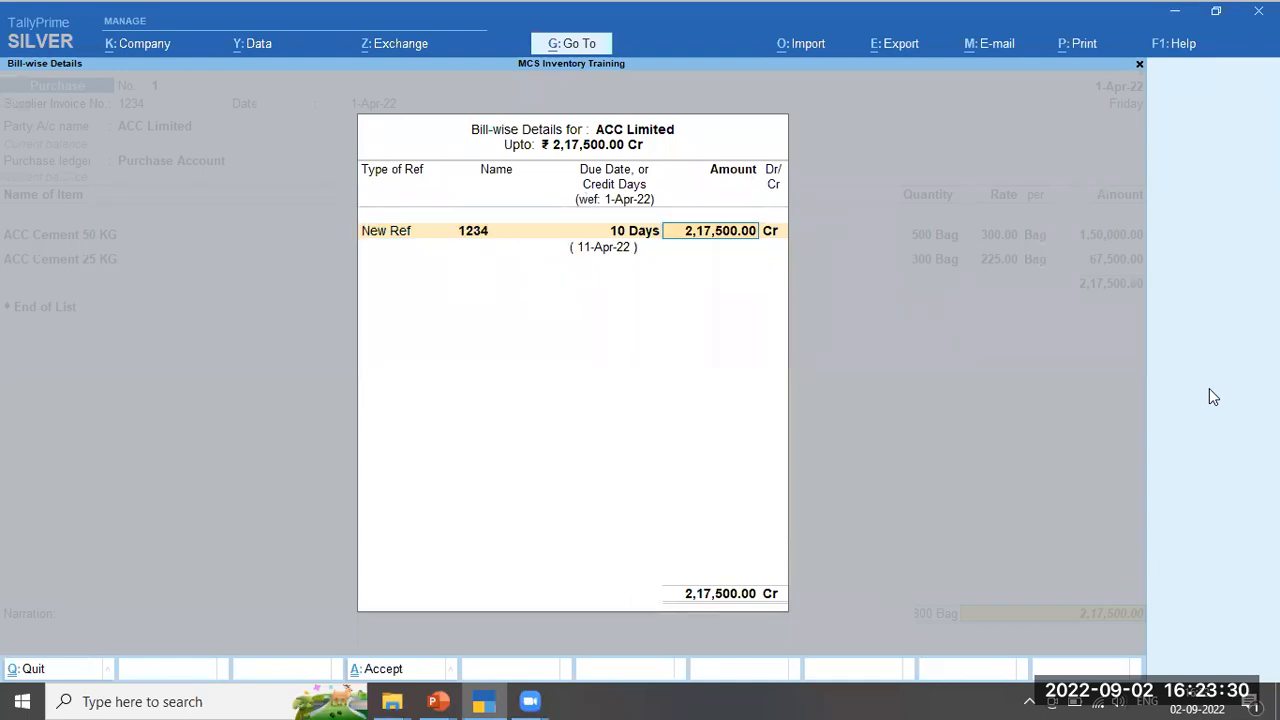
key(BackSpace)
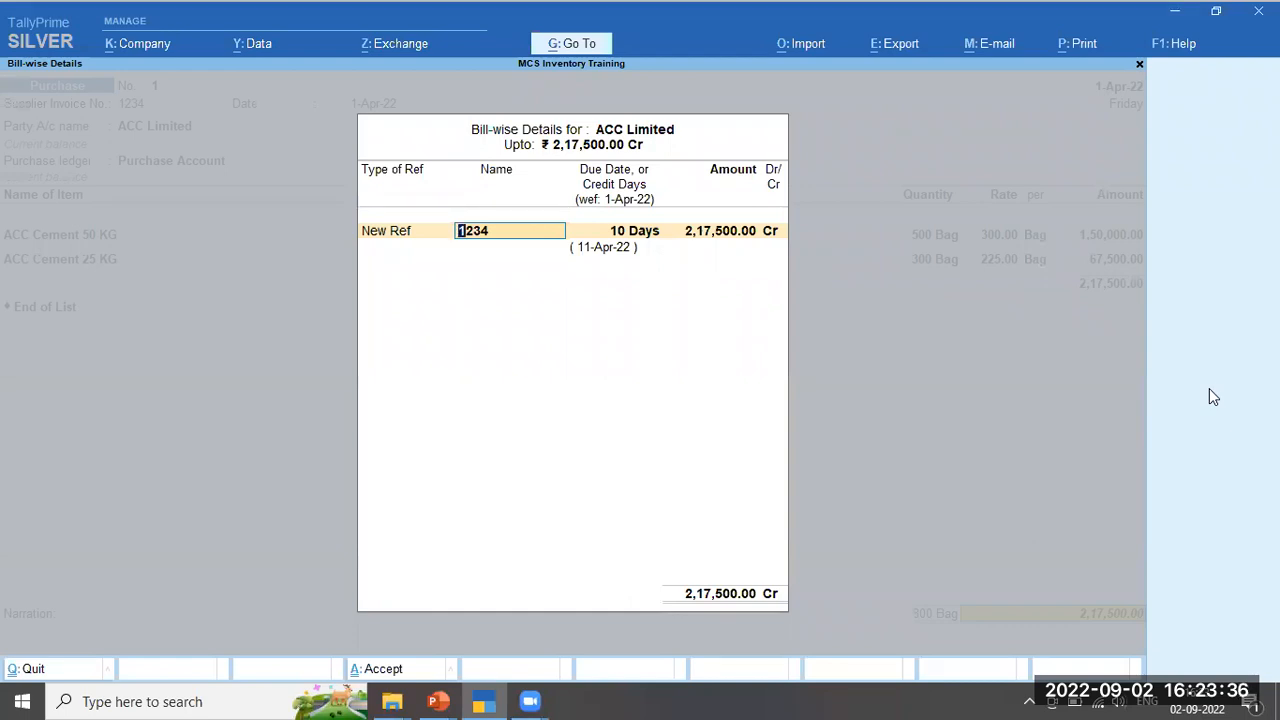
key(BackSpace)
key(BackSpace)
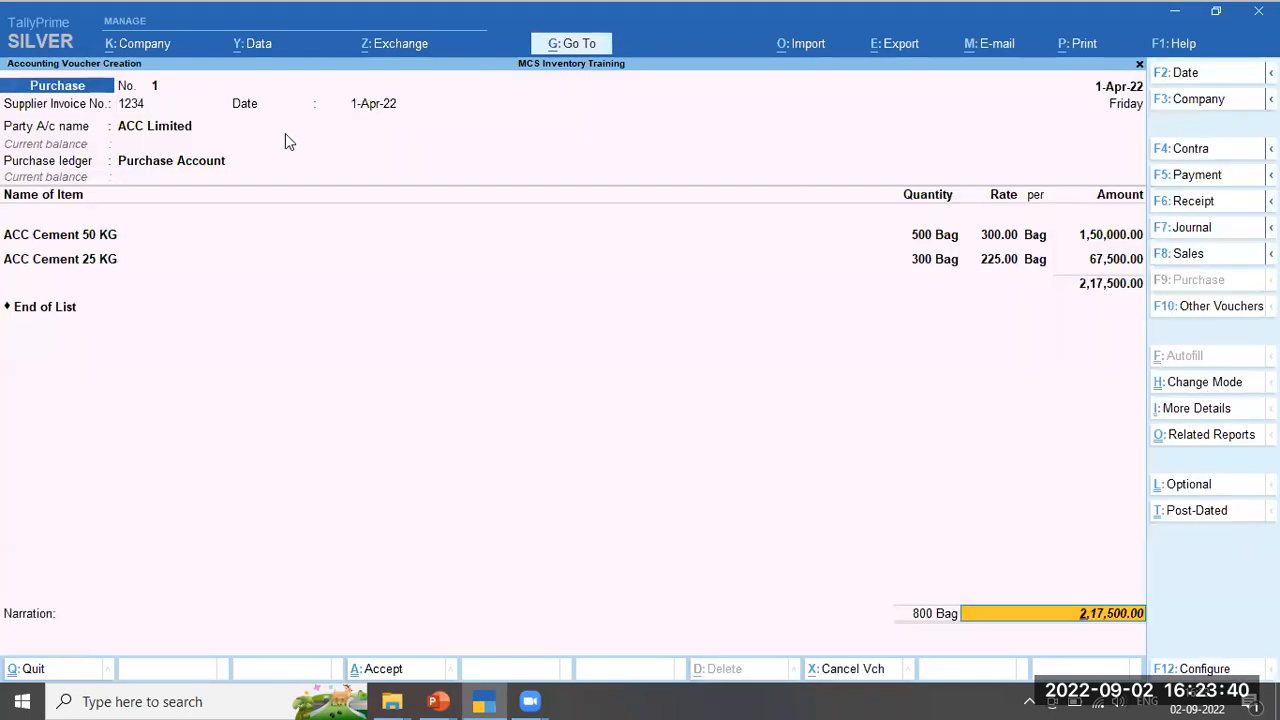
click(155, 132)
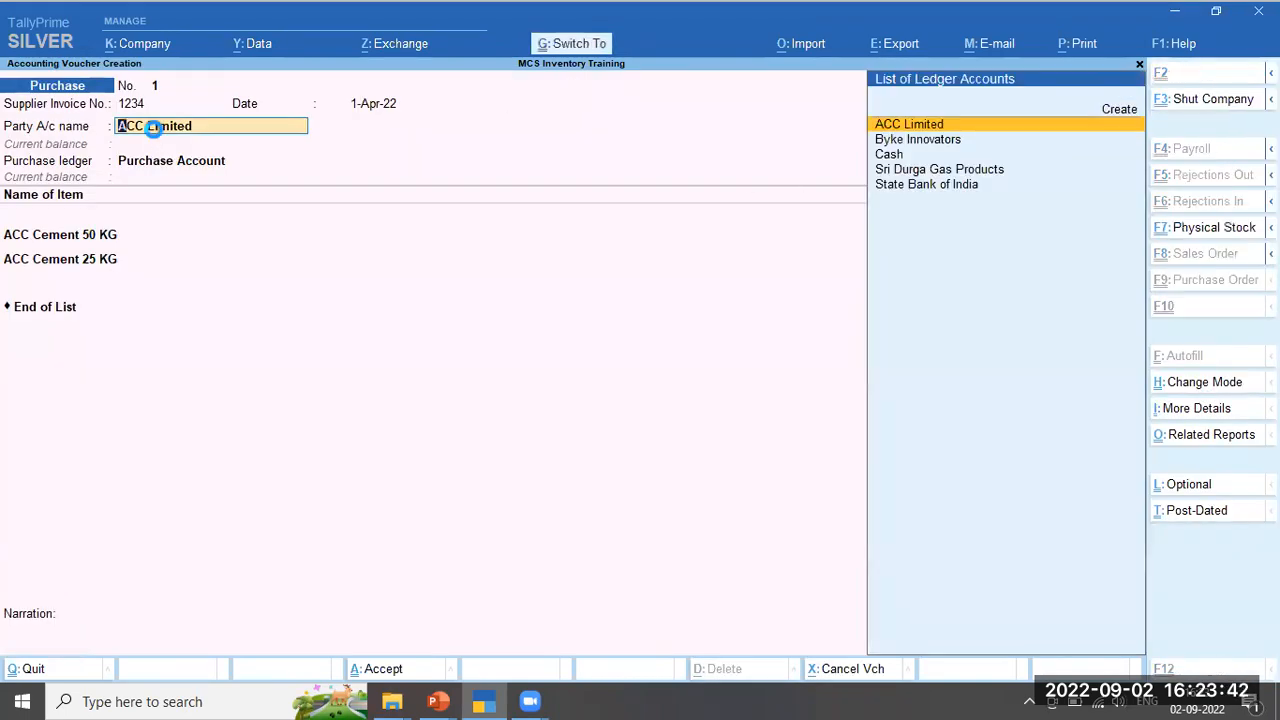
key(ctrl+Return)
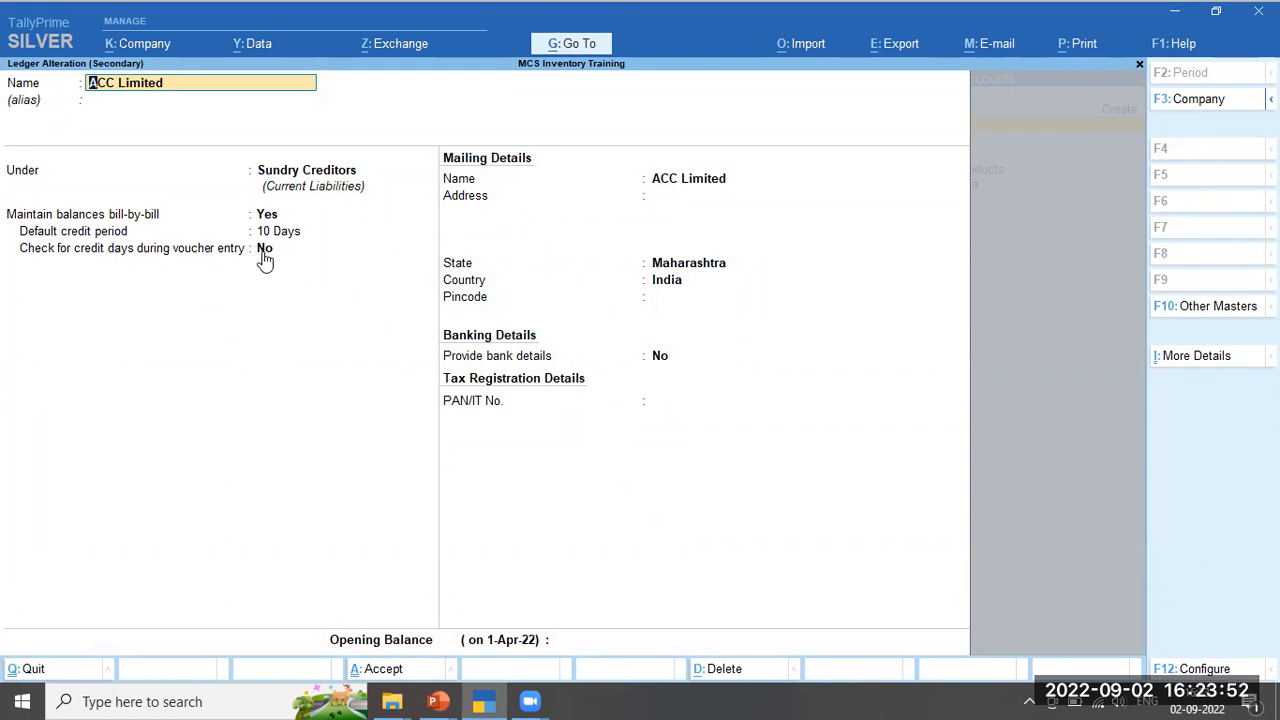
key(ctrl)
key(ctrl+a)
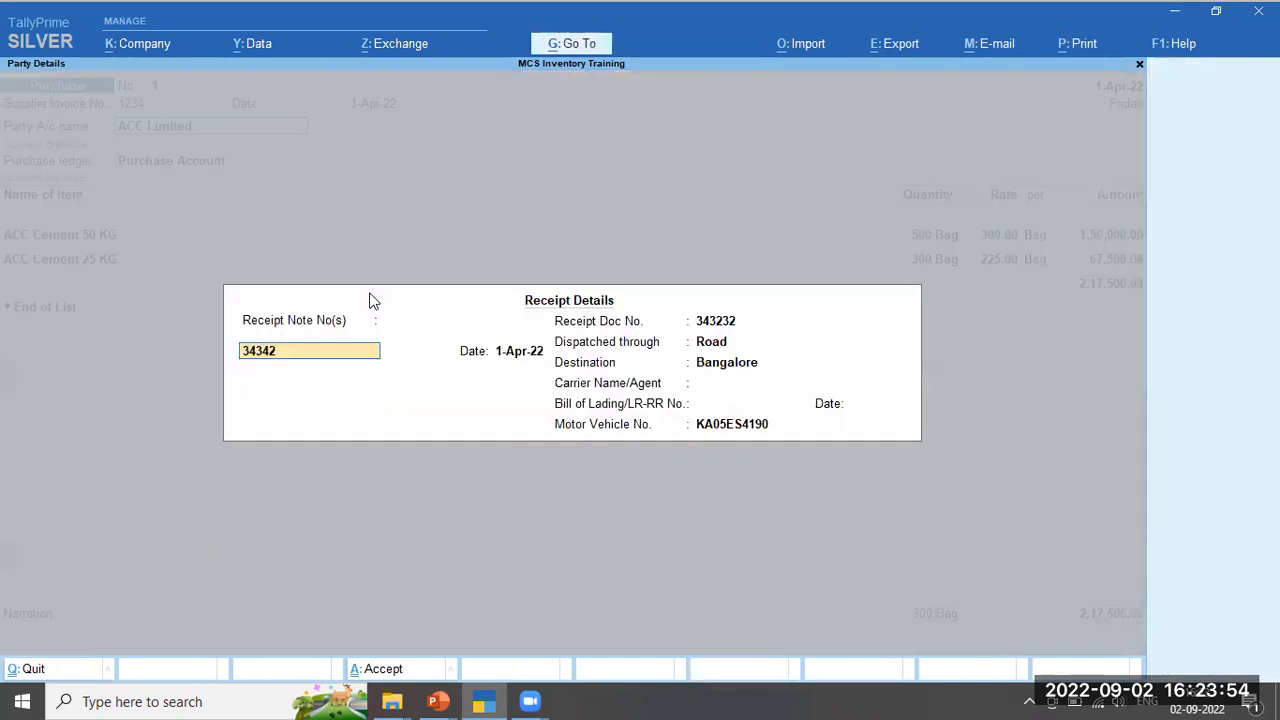
key(ctrl+a)
key(ctrl+a)
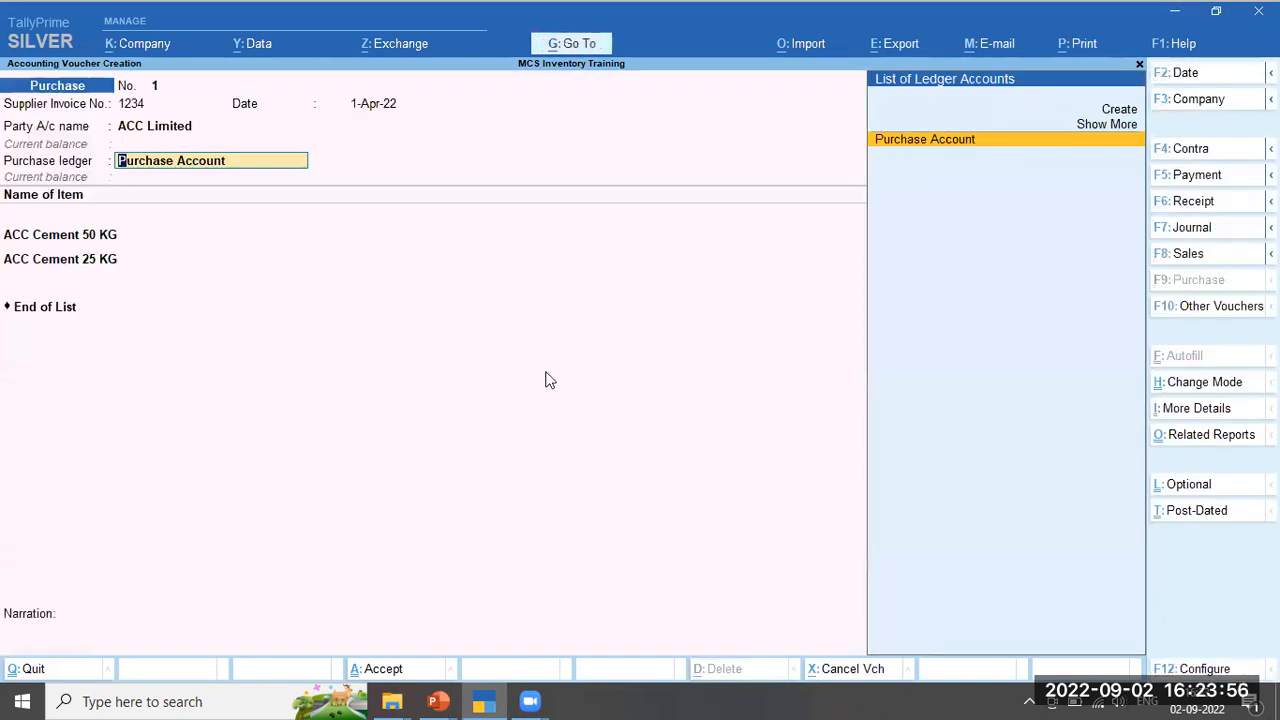
key(Return)
key(Return)
key(Return)
key(Return)
key(Return)
key(Return)
key(Return)
key(Return)
key(Return)
key(Return)
key(Return)
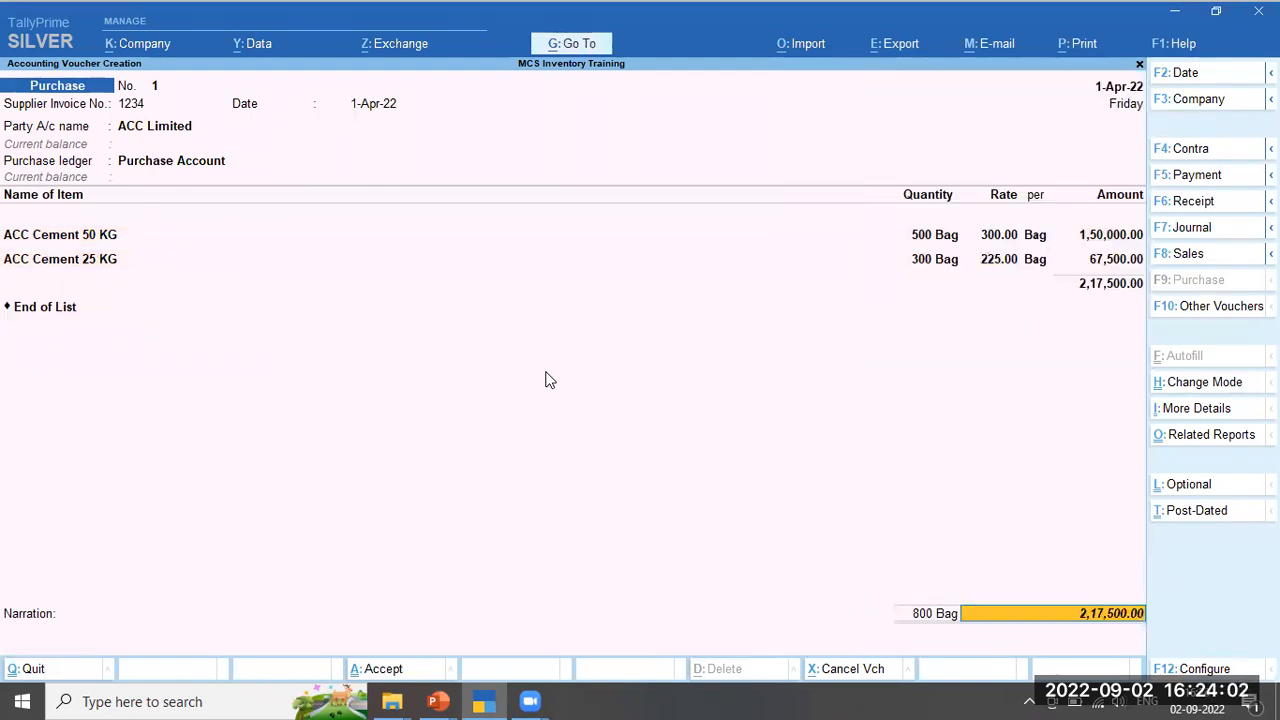
key(Return)
key(Return)
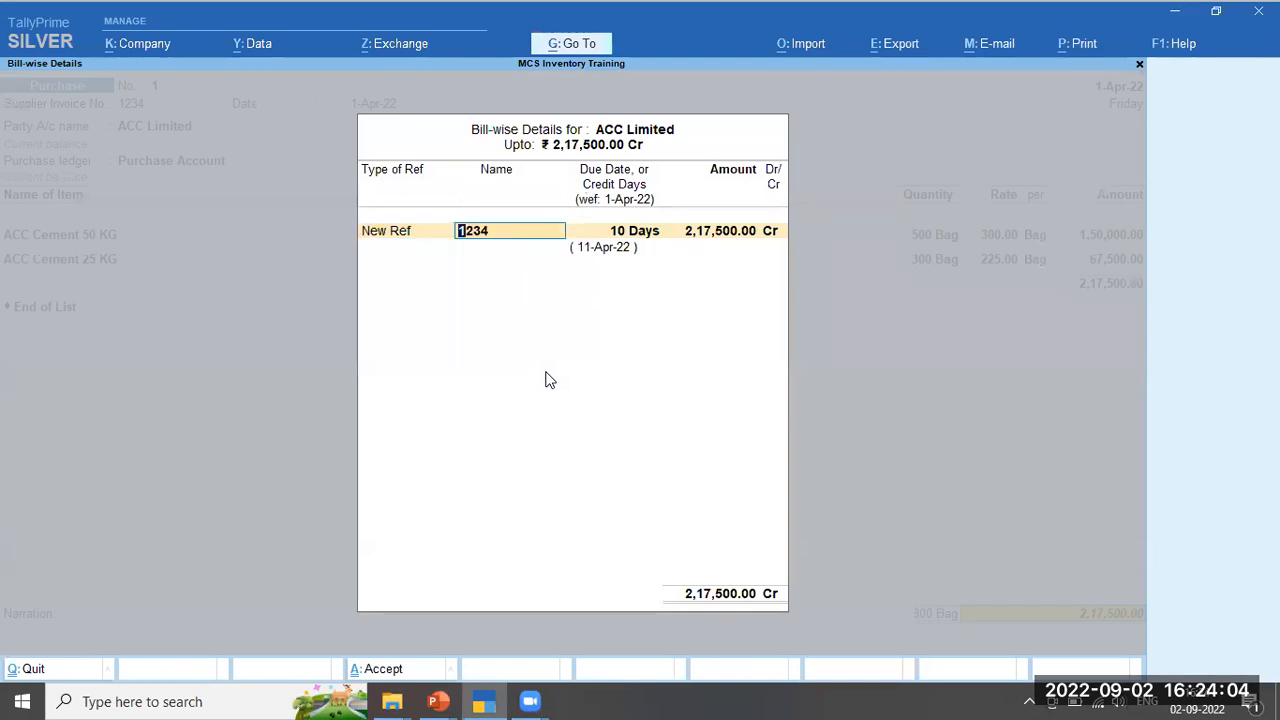
key(Return)
key(BackSpace)
key(Return)
key(BackSpace)
key(Return)
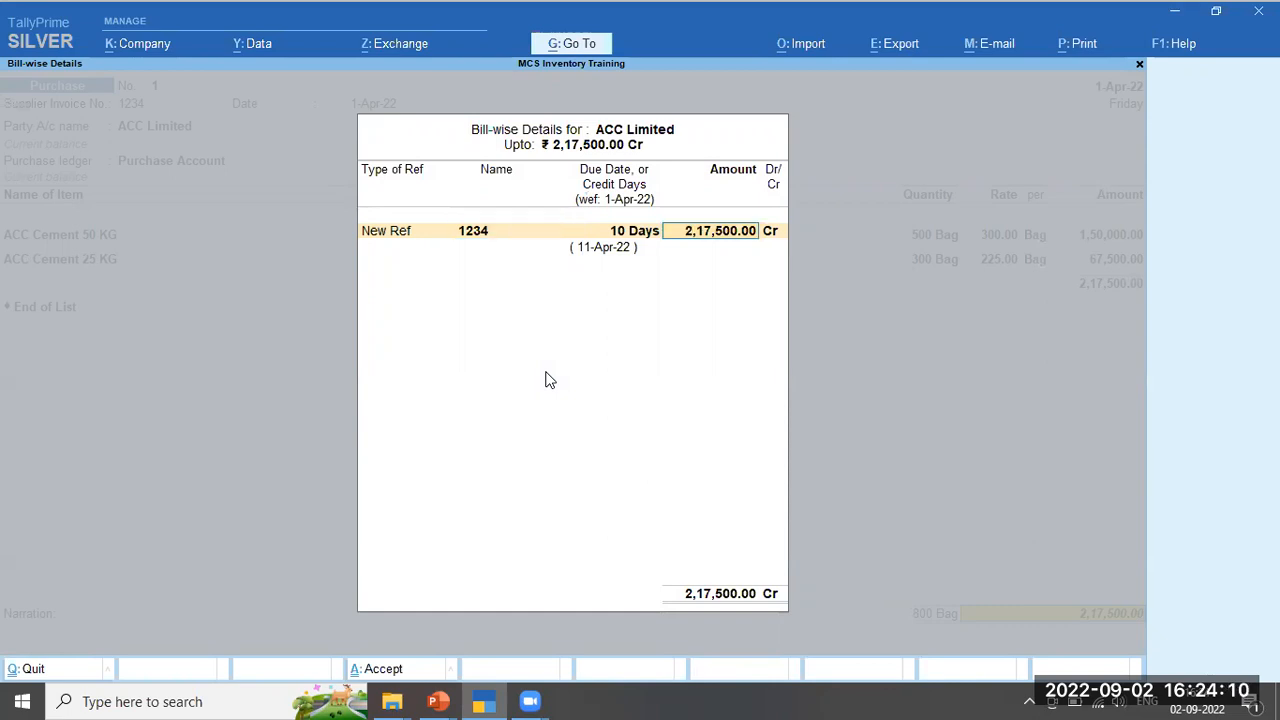
key(Return)
key(Return)
Enter the narration 'Being purchase bill accounted' and save purchase voucher 1
text(Being p)
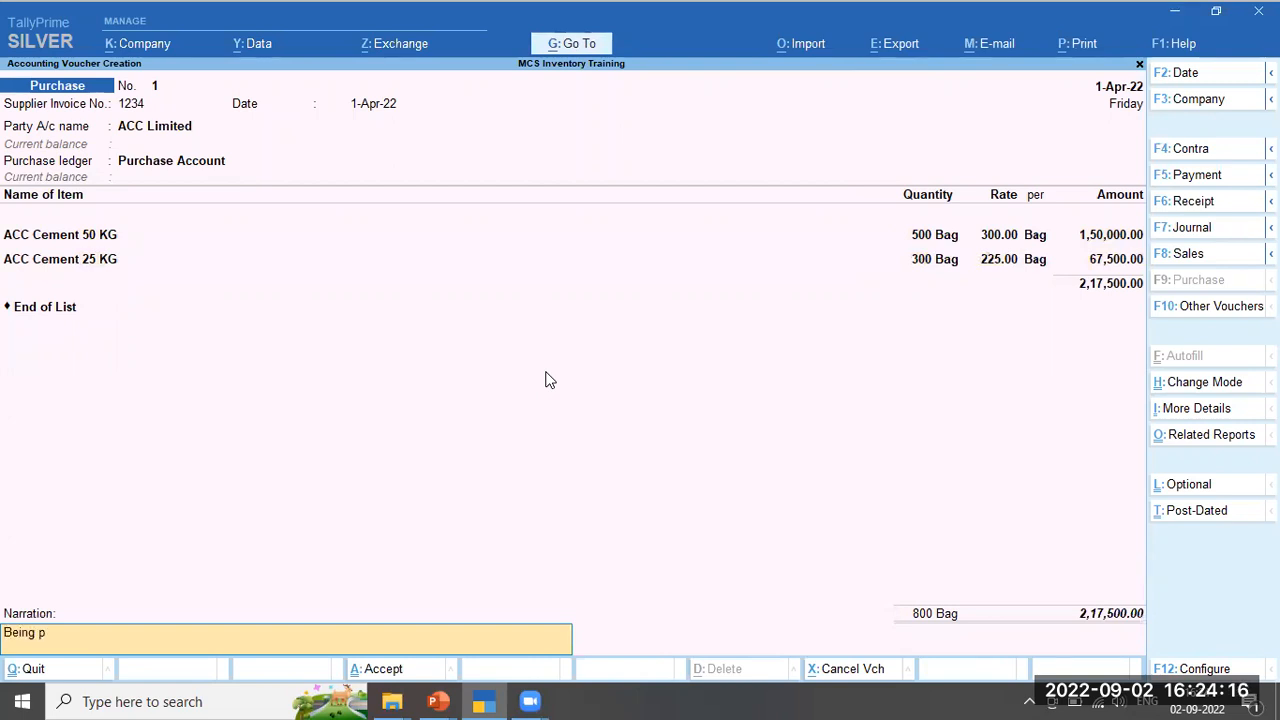
text(urchase bill accounted)
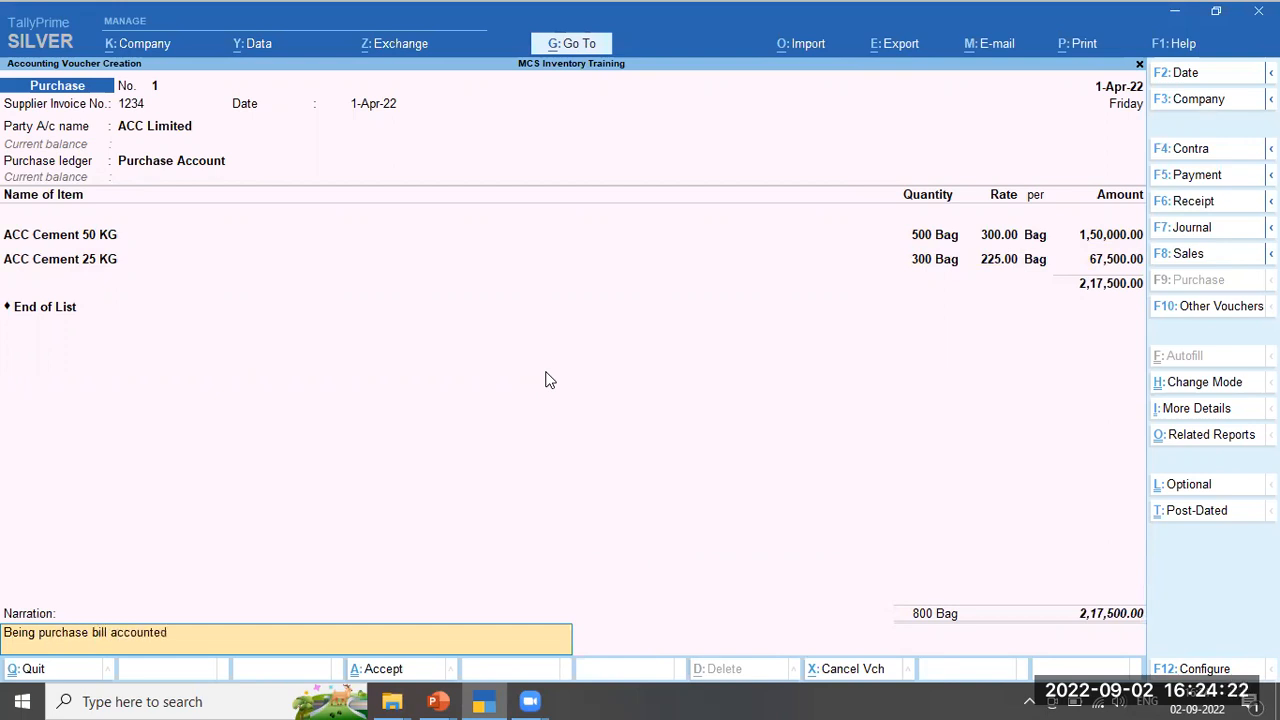
key(Return)
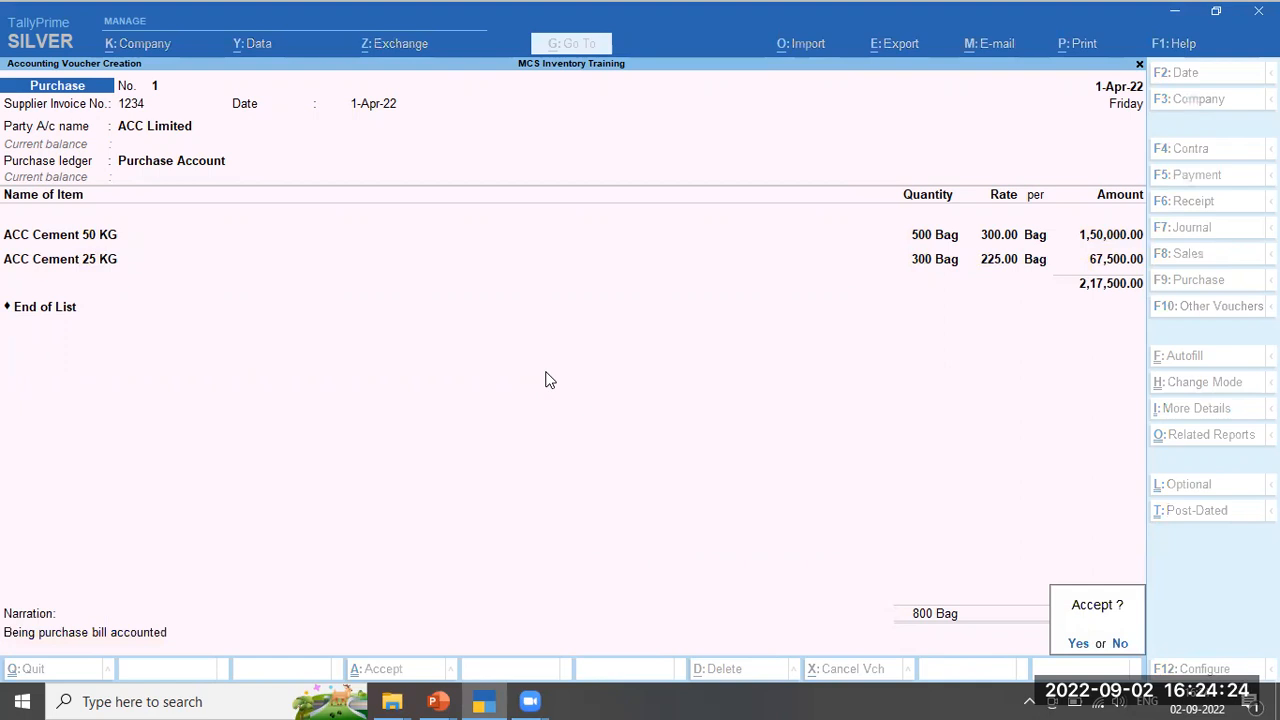
key(y)
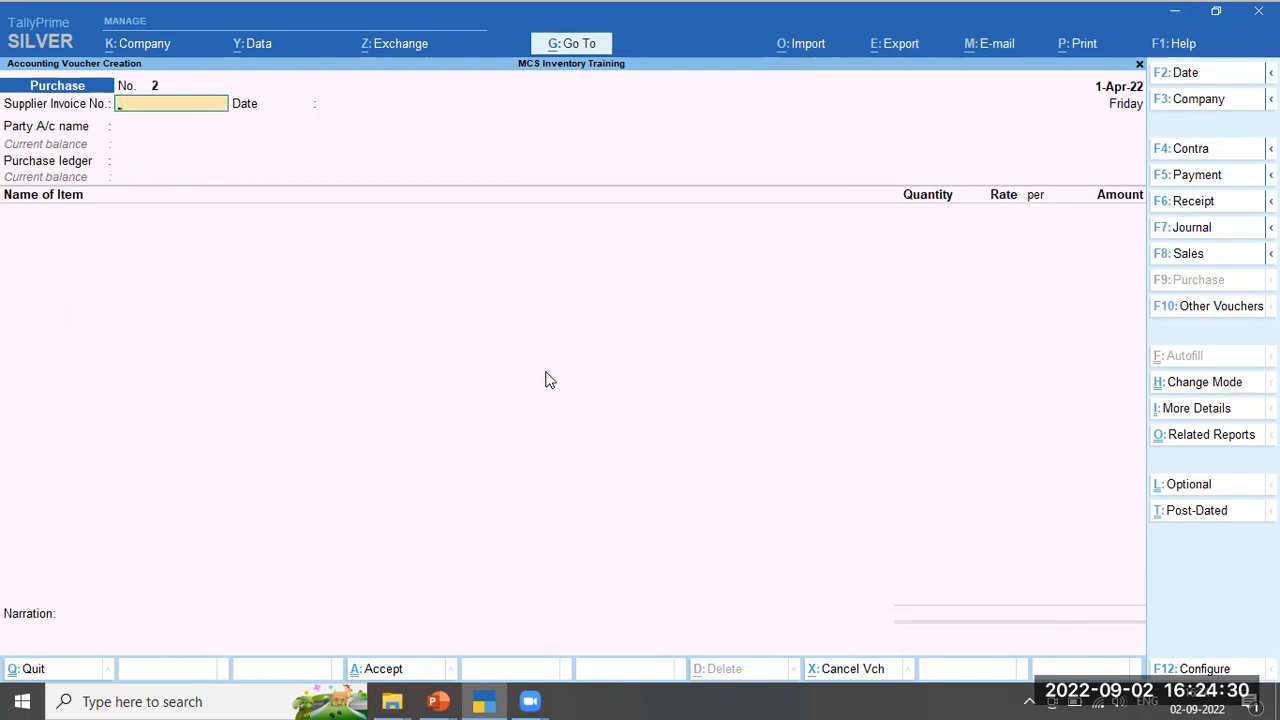
Quit voucher entry and open the Stock Summary with the Cement group expanded
key(Escape)
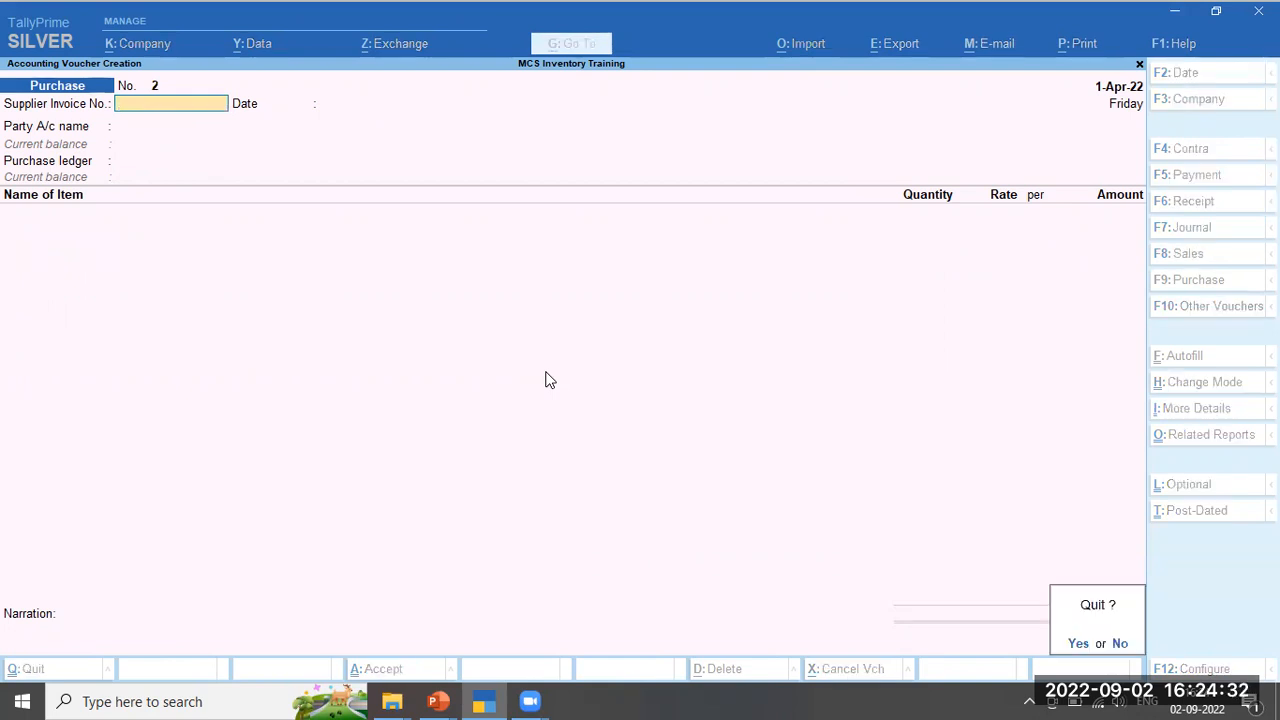
key(Return)
key(Down)
key(Down)
key(Down)
key(Down)
key(Down)
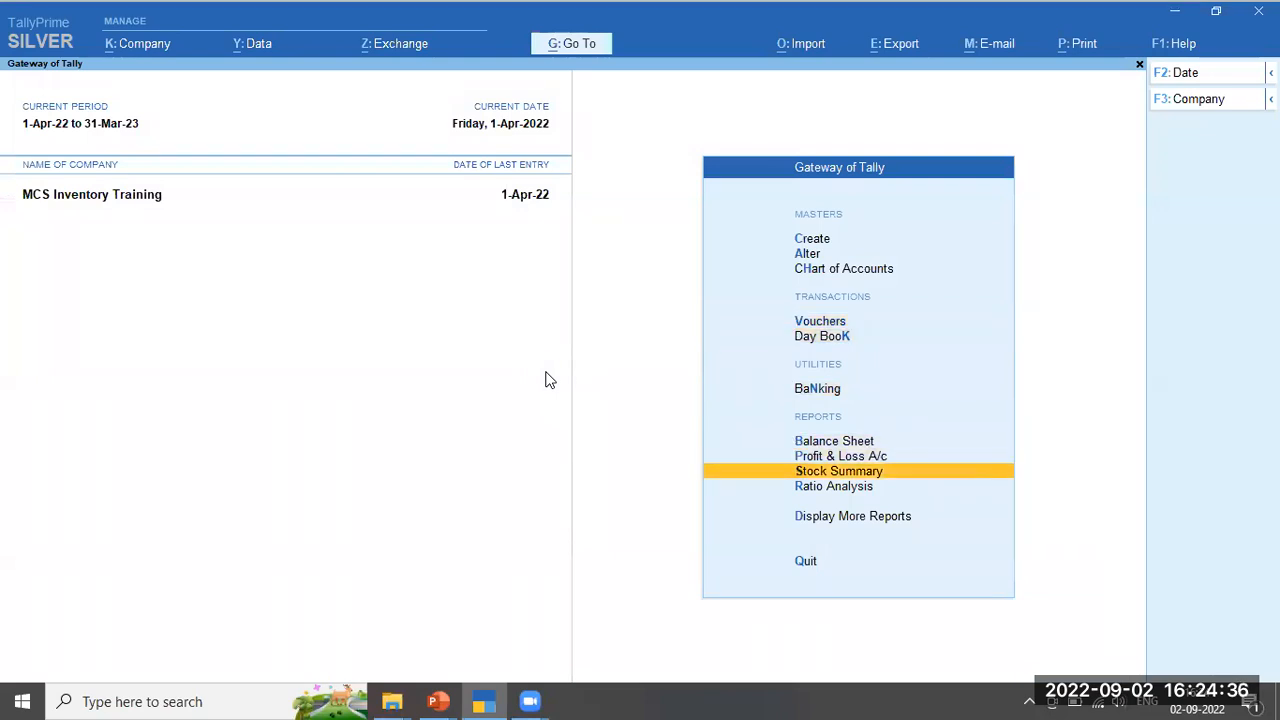
key(Return)
key(shift+Return)
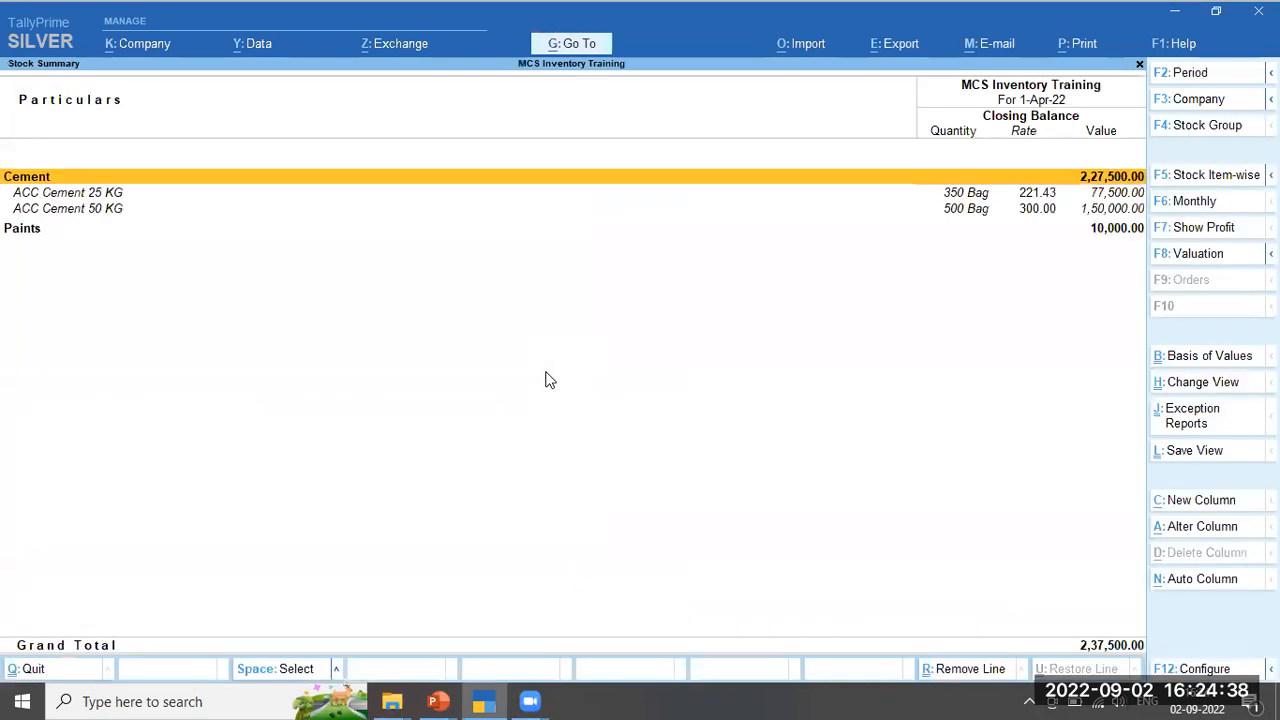
Compare the ACC Cement 25 KG (350 bags) and ACC Cement 50 KG (500 bags) rows
key(Down)
key(Down)
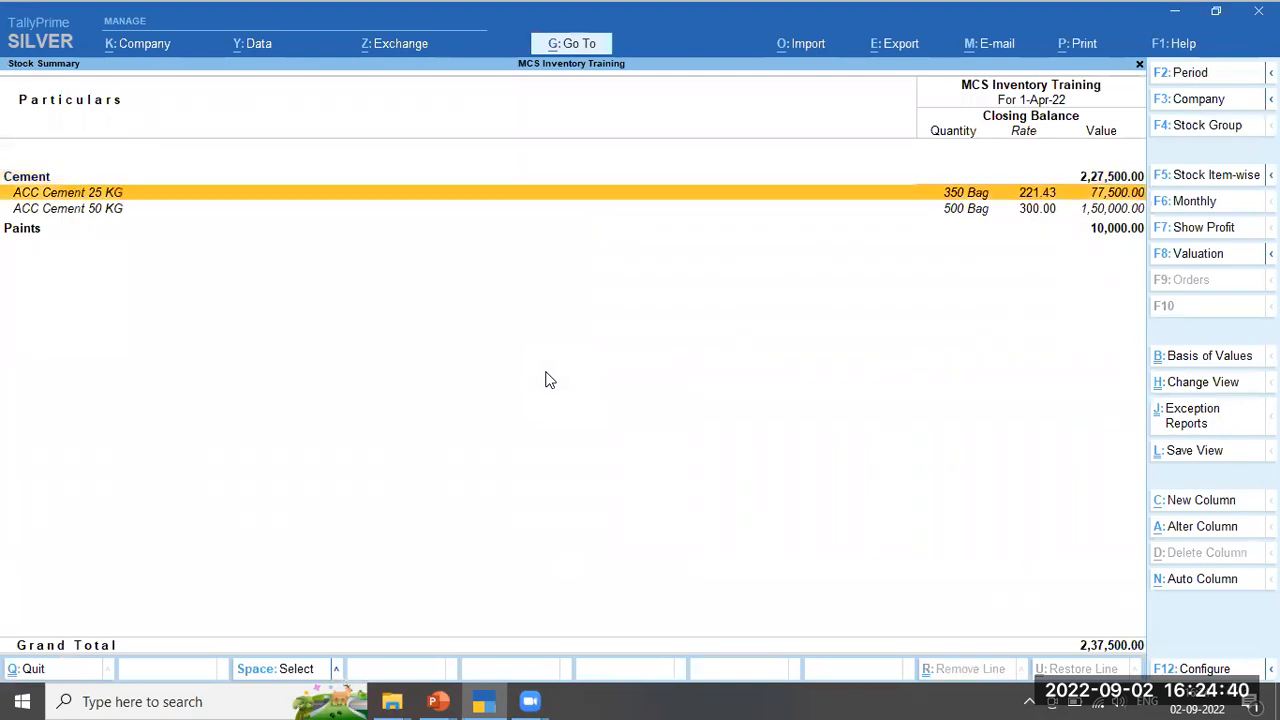
key(Up)
key(Down)
key(Up)
key(Down)
key(Up)
click(994, 206)
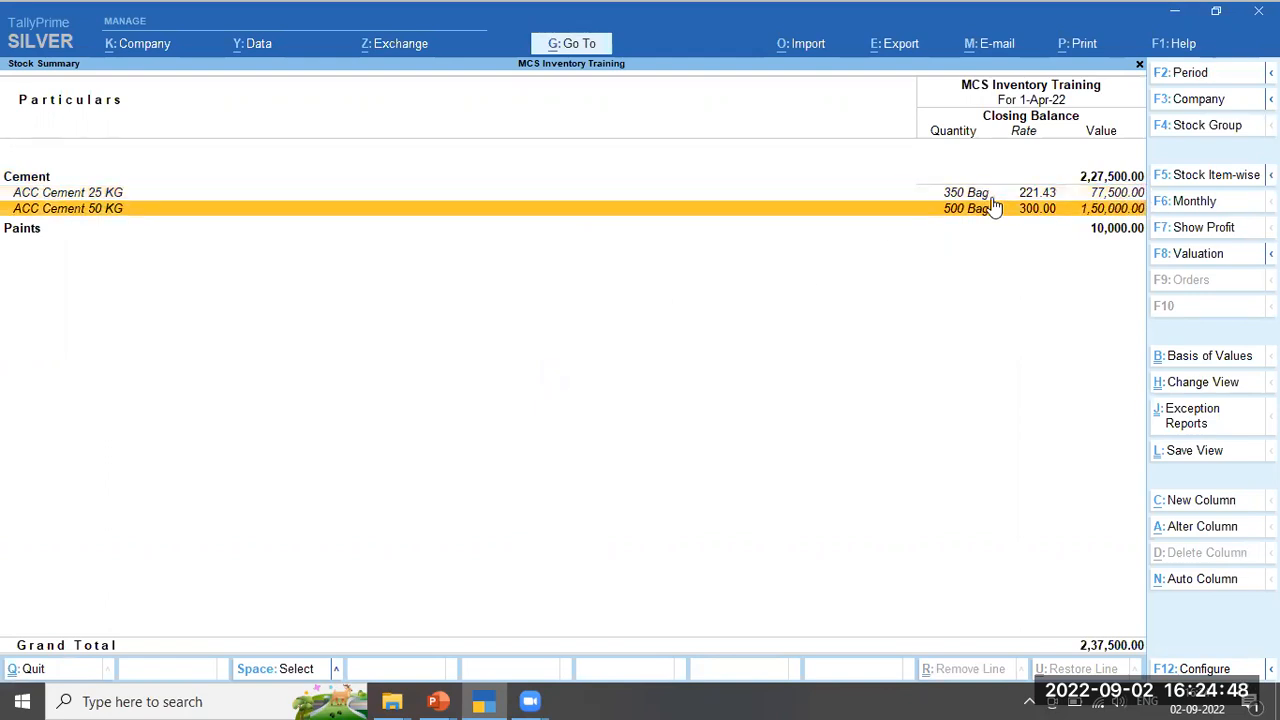
key(Up)
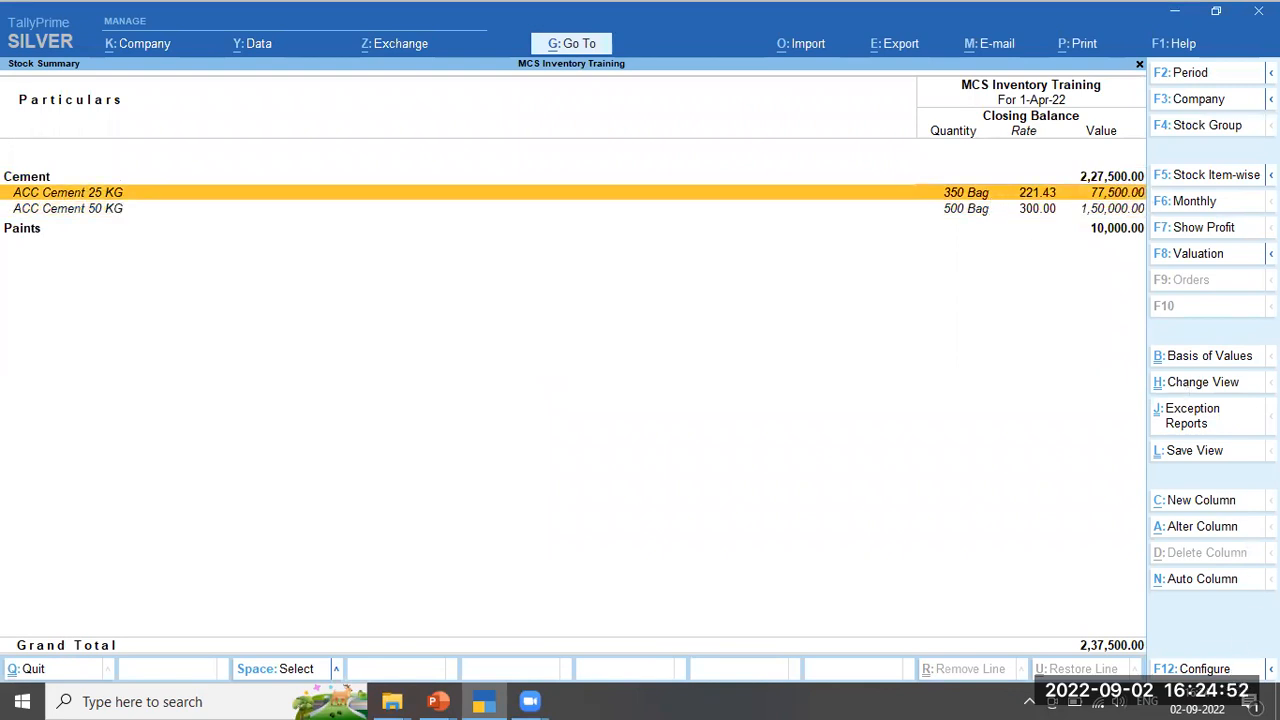
Turn on opening balance, goods inwards and goods outwards columns in the Stock Summary configuration
key(F12)
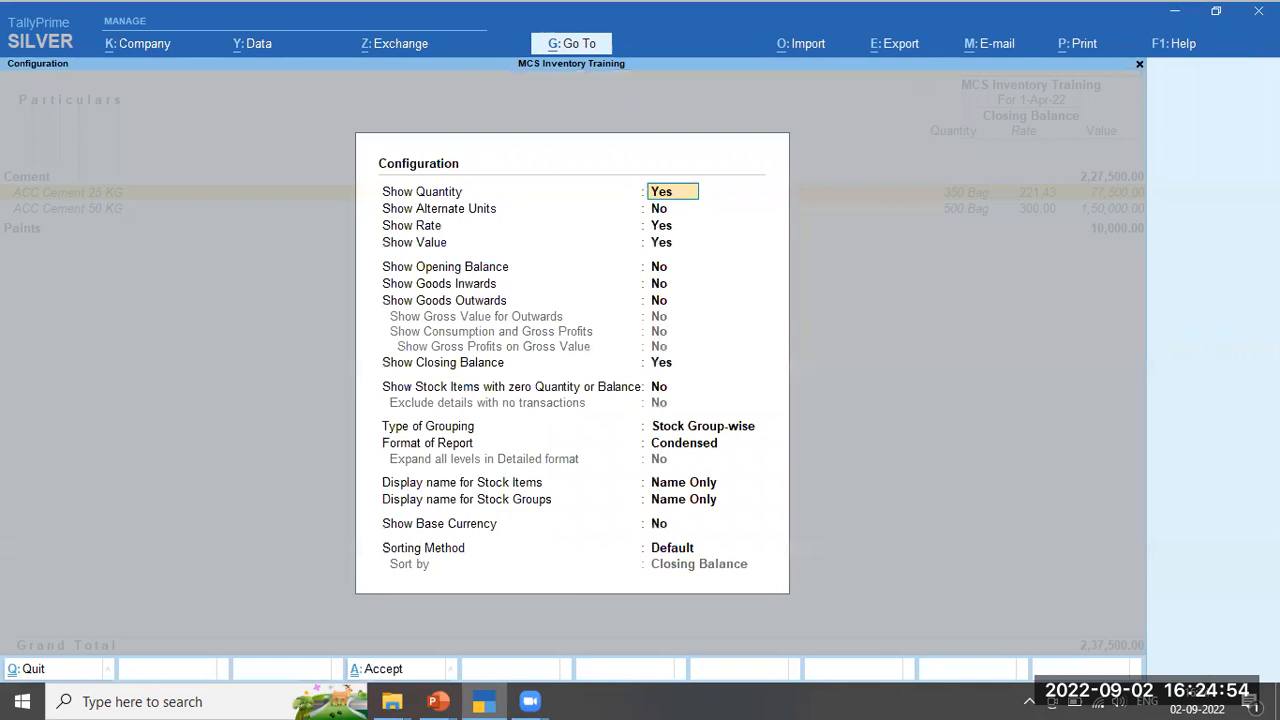
key(Down)
key(Down)
key(Down)
key(Down)
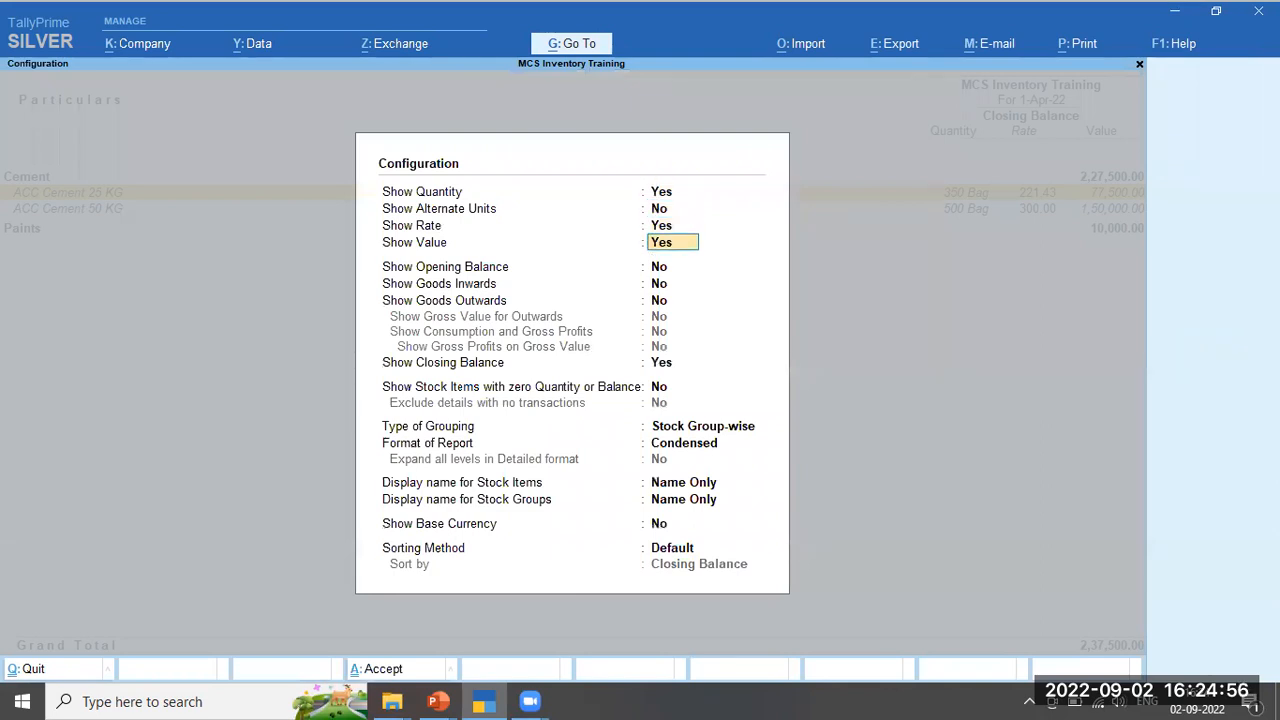
text(y)
key(Return)
text(y)
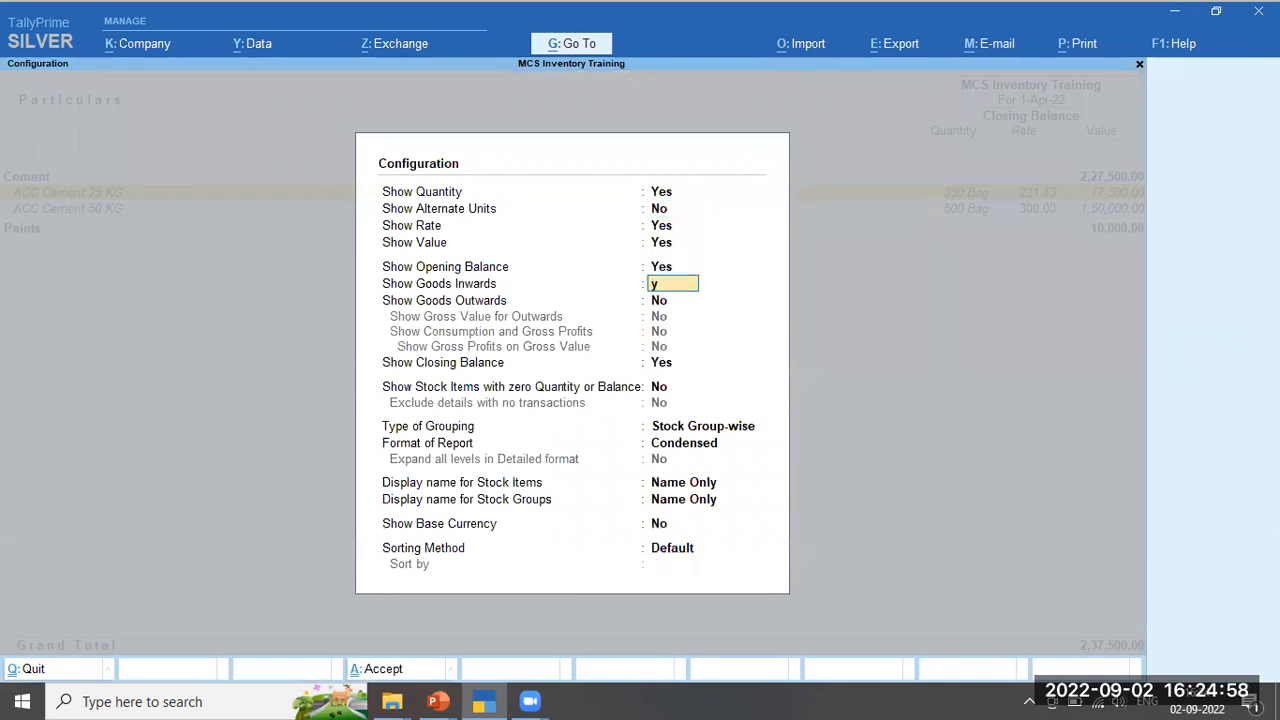
key(Return)
text(y)
key(Return)
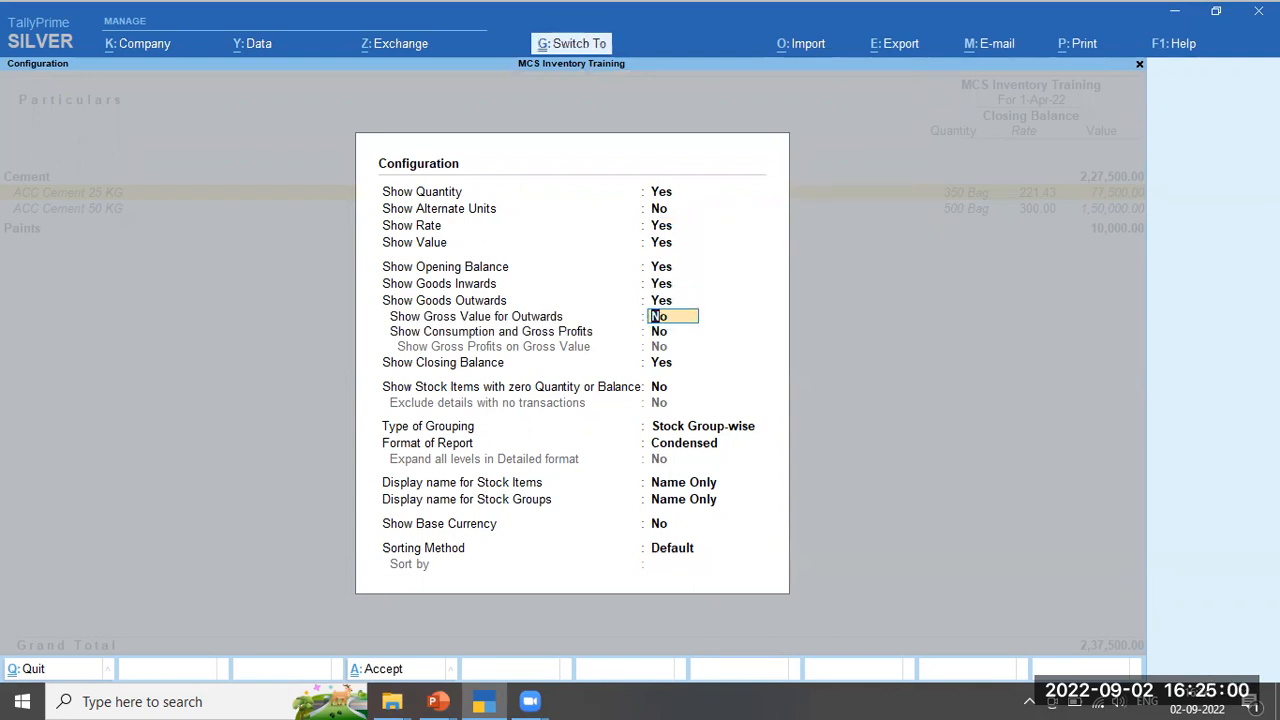
key(ctrl+a)
key(Down)
key(Down)
key(Up)
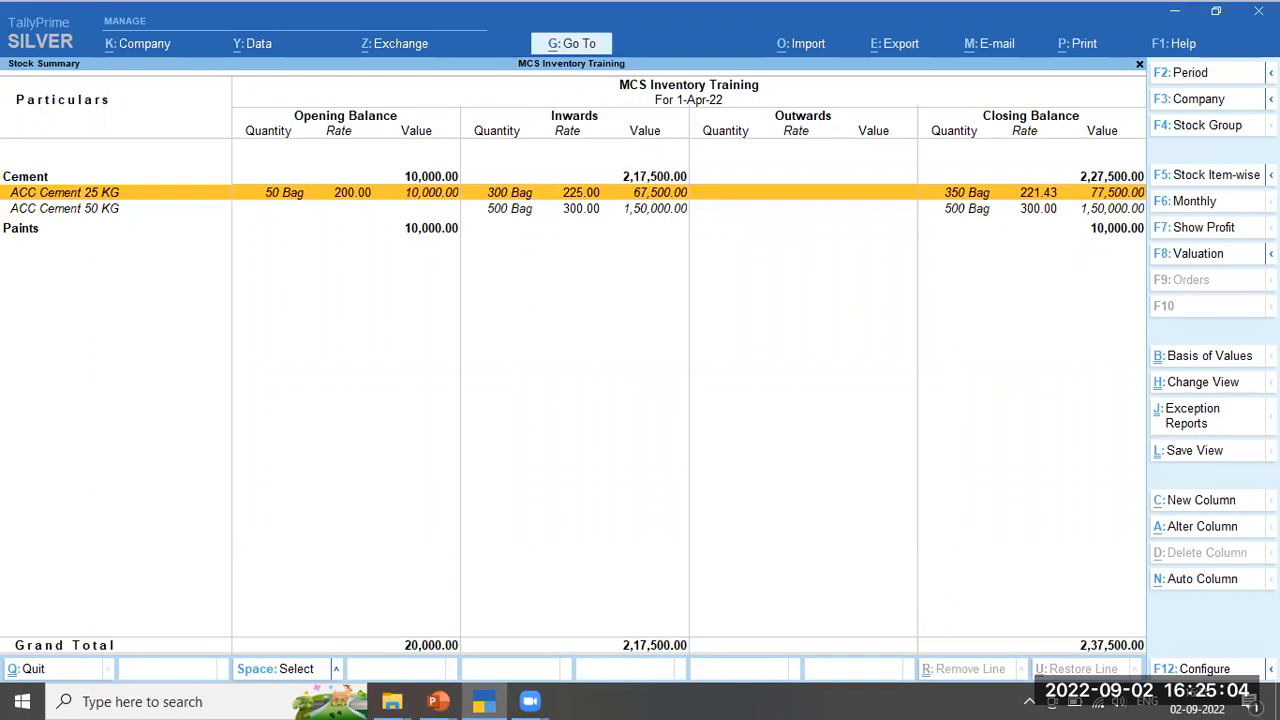
Review the ACC Cement 25 KG, ACC Cement 50 KG and Paints rows in the Stock Summary
key(Down)
key(Up)
key(Down)
key(Up)
key(Down)
key(Up)
key(Down)
key(Up)
key(Down)
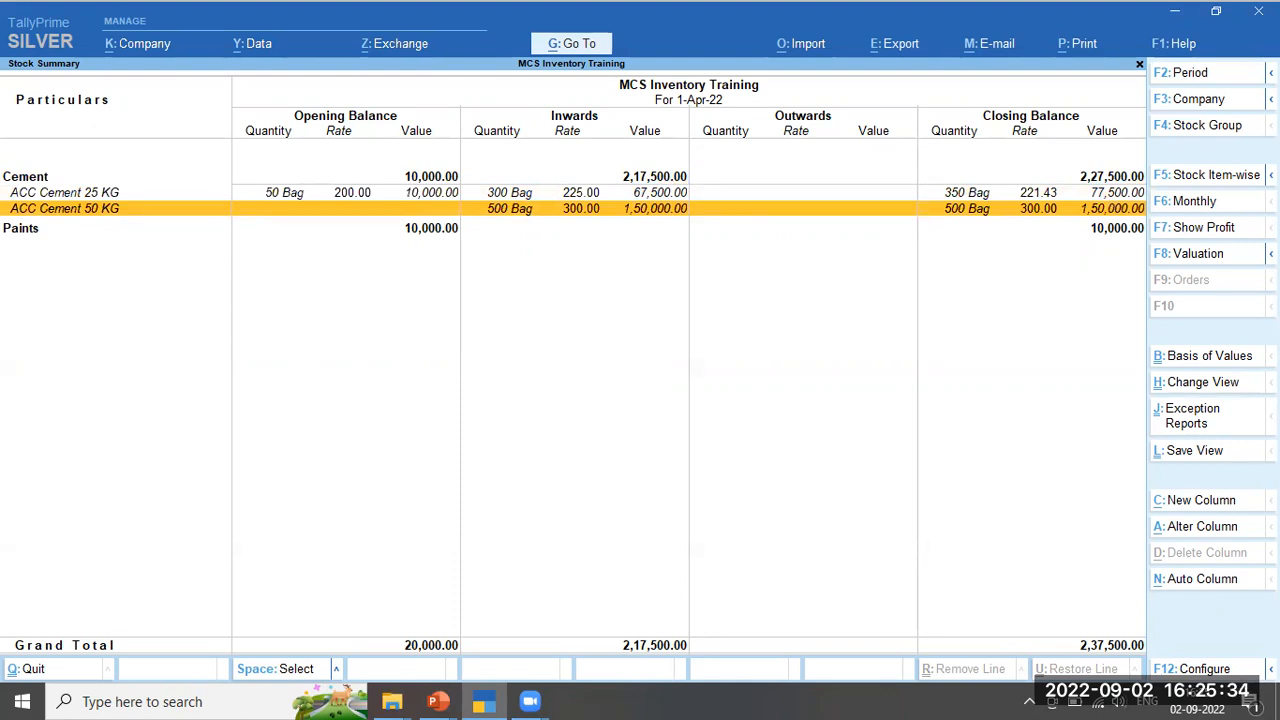
key(Down)
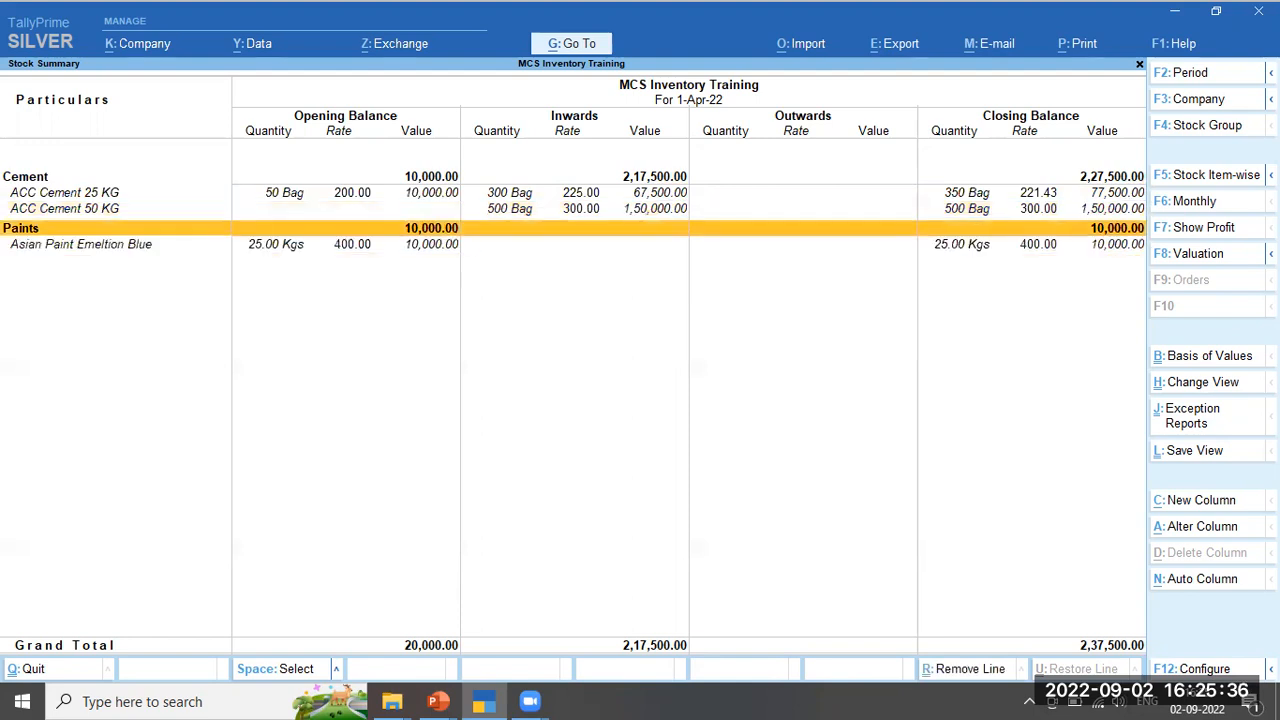
key(Down)
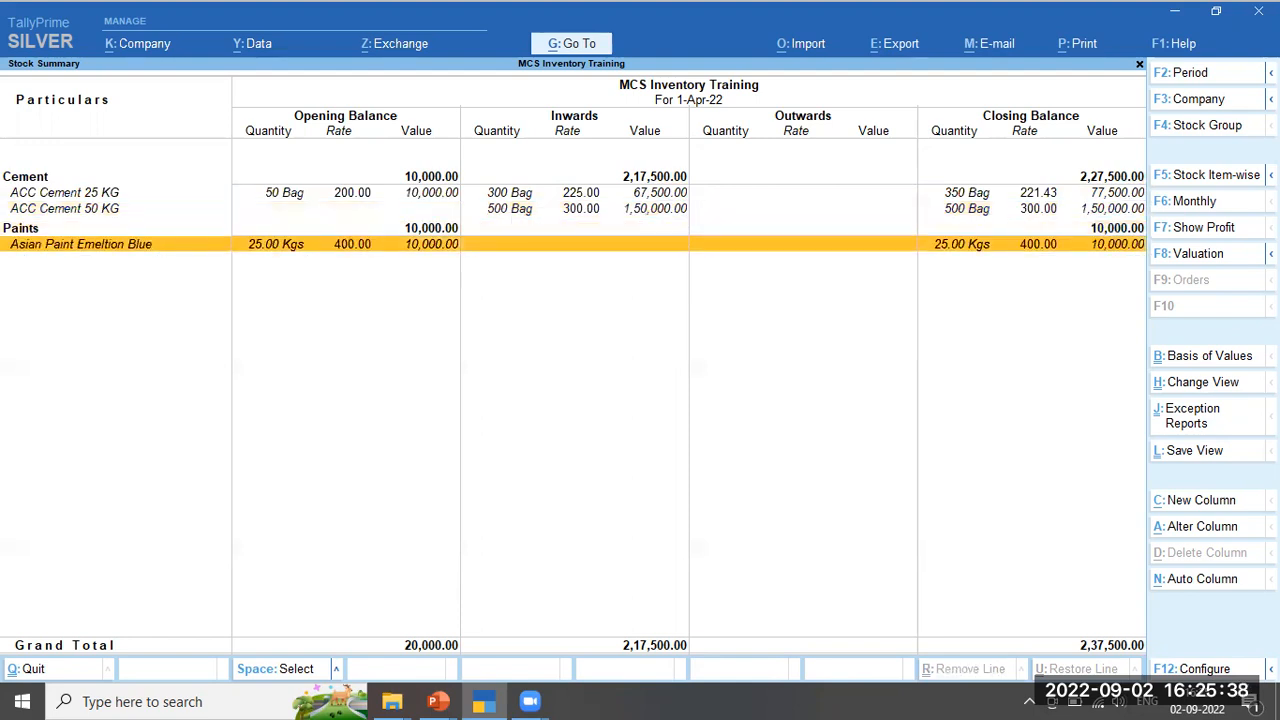
key(Up)
key(Up)
key(Up)
key(Up)
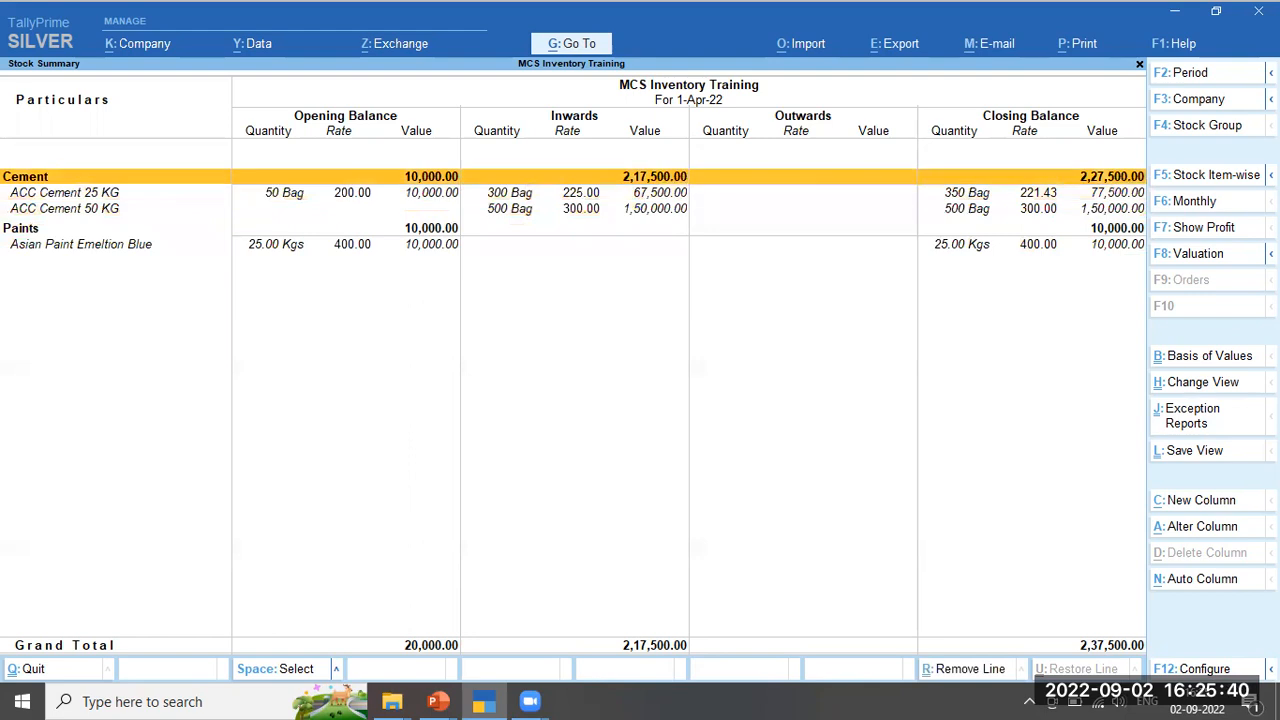
key(Down)
key(Down)
key(Down)
key(Down)
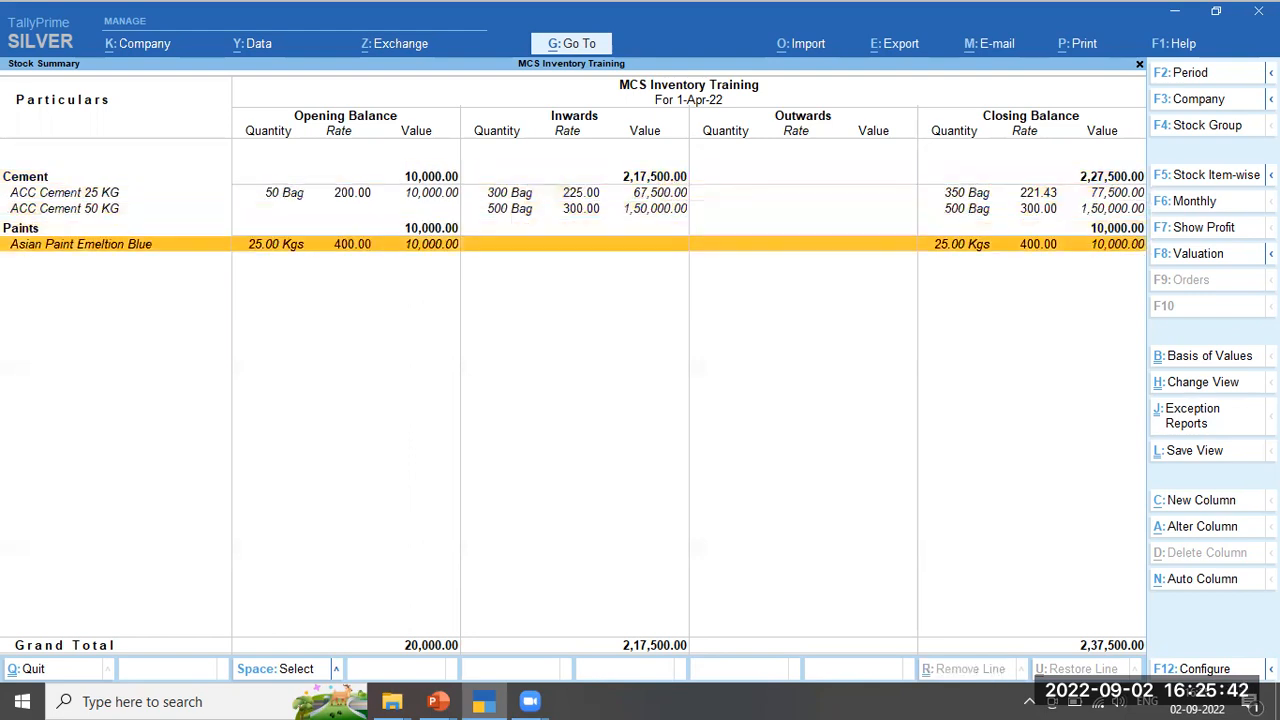
key(Up)
key(Up)
key(Up)
key(Up)
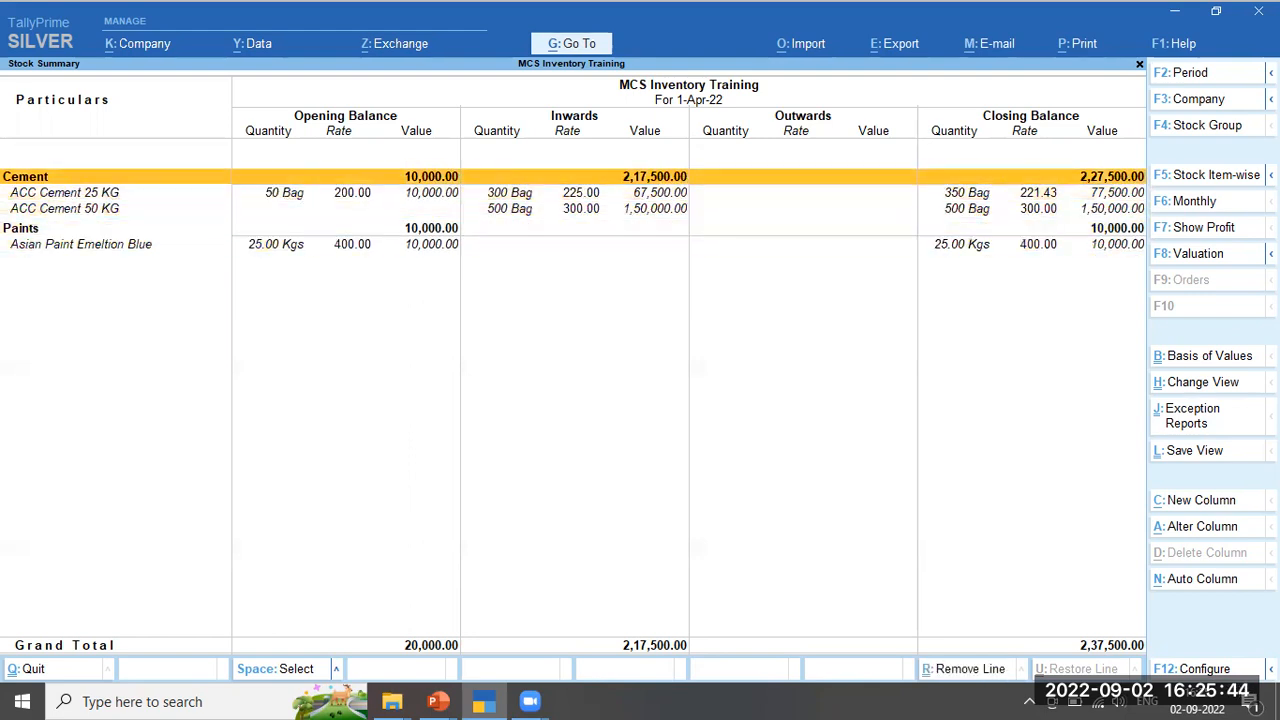
key(Down)
key(Down)
key(Down)
Collapse and re-expand the Paints and Cement groups, then close the Stock Summary
key(alt+r)
key(shift+Return)
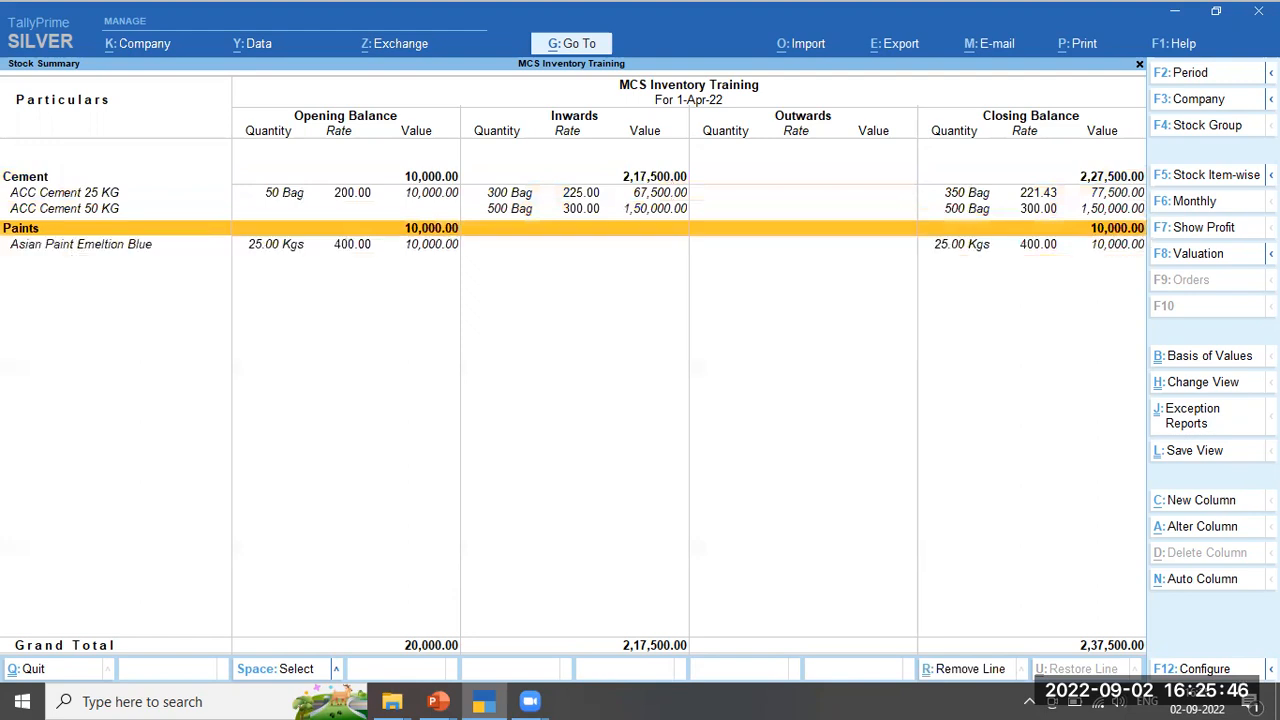
key(Up)
key(Up)
key(Up)
key(shift+Return)
key(shift+Return)
key(Down)
key(Down)
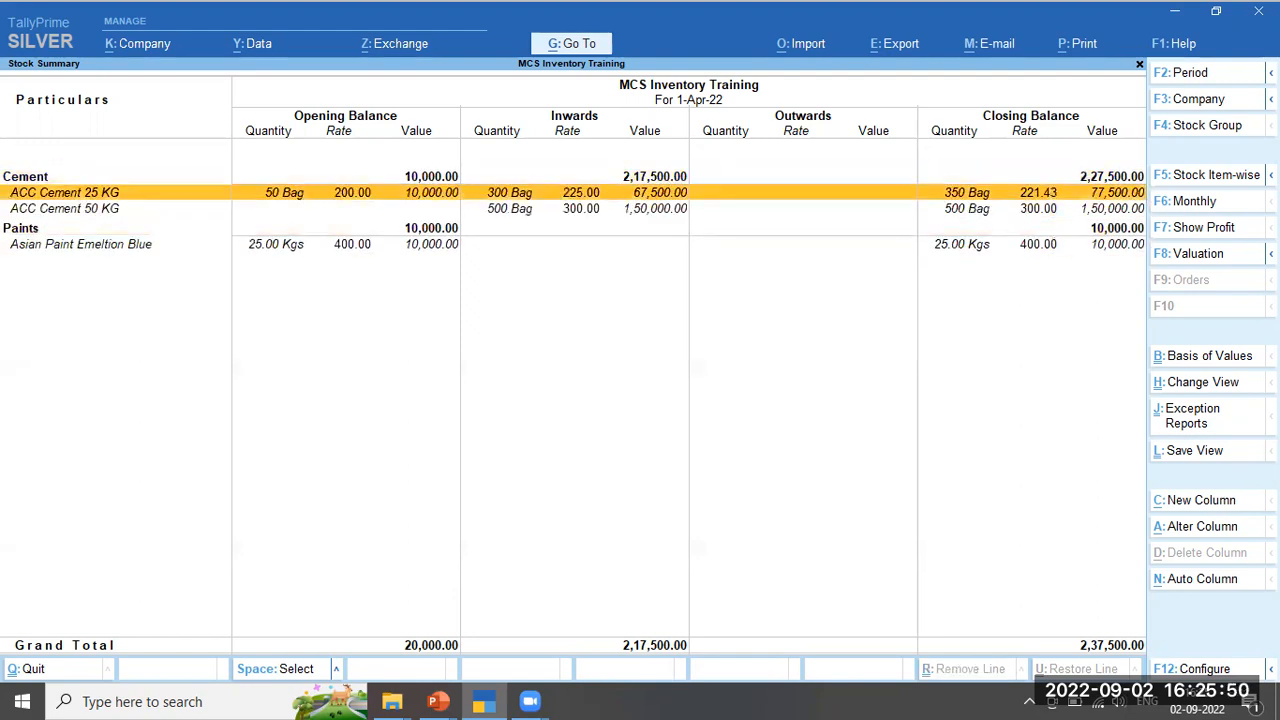
key(Up)
key(Up)
key(shift+Return)
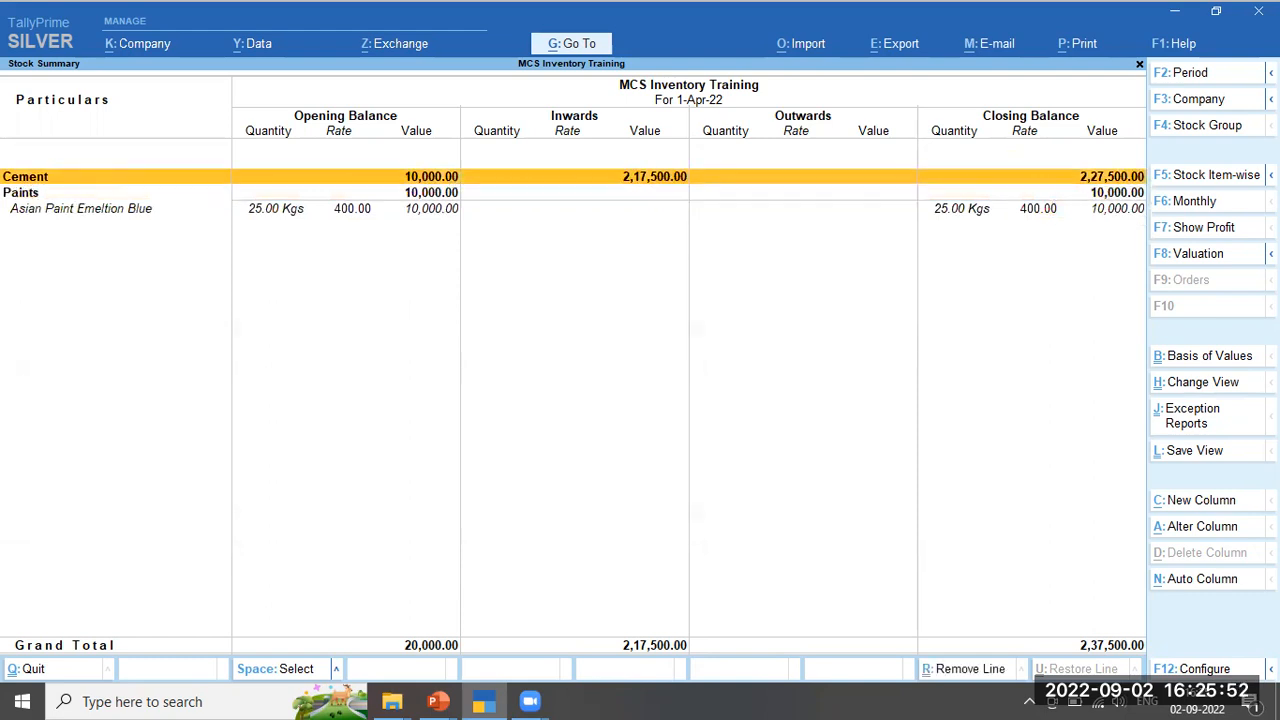
key(Down)
key(shift+Return)
key(Up)
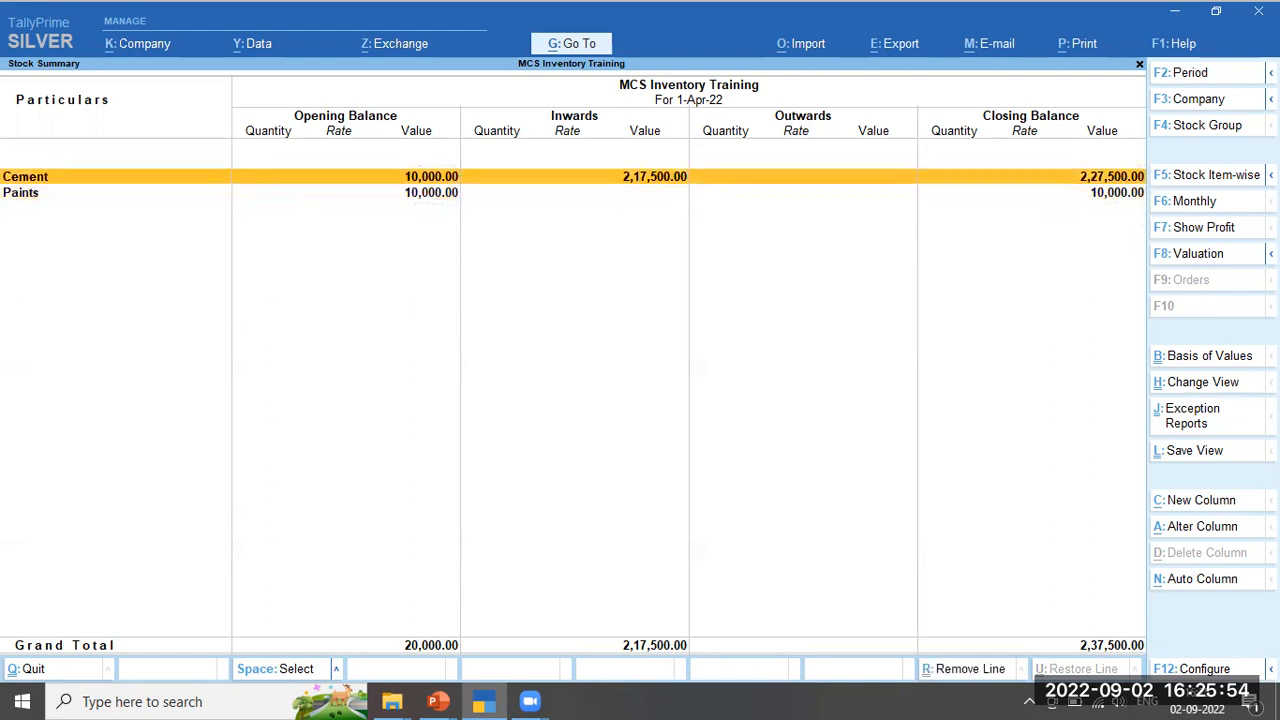
key(alt+F5)
key(shift+Return)
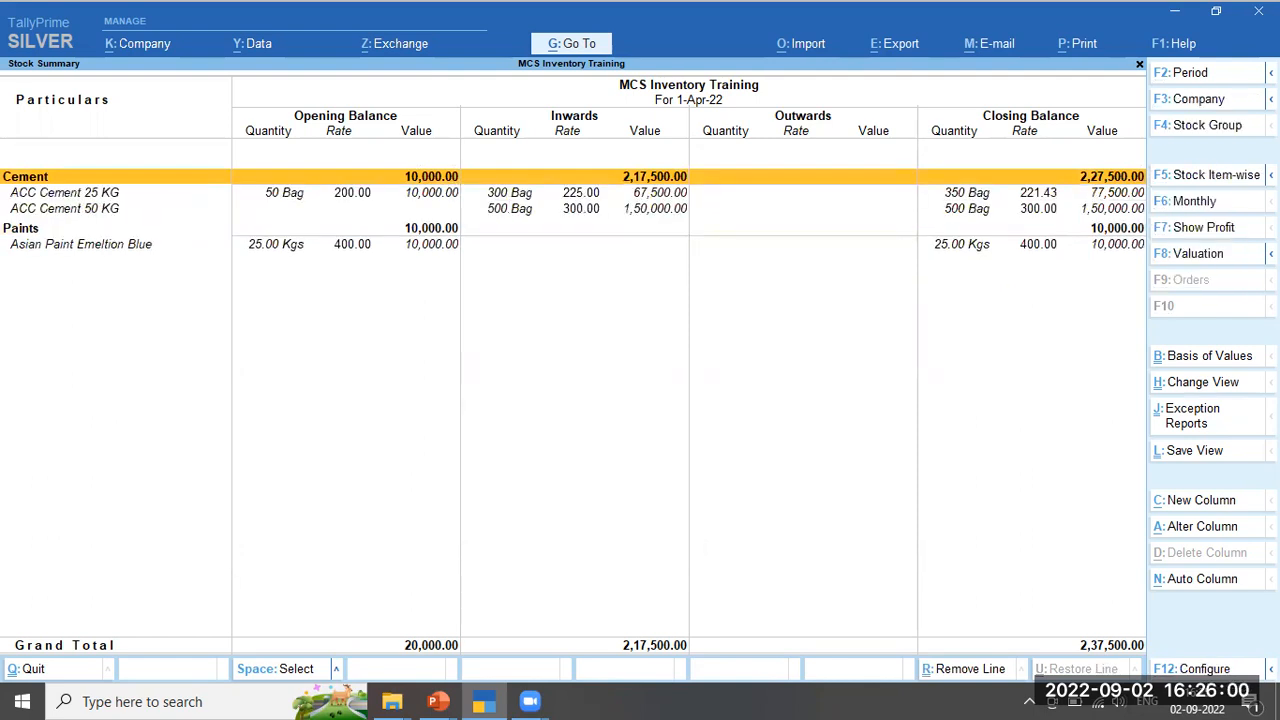
key(Escape)
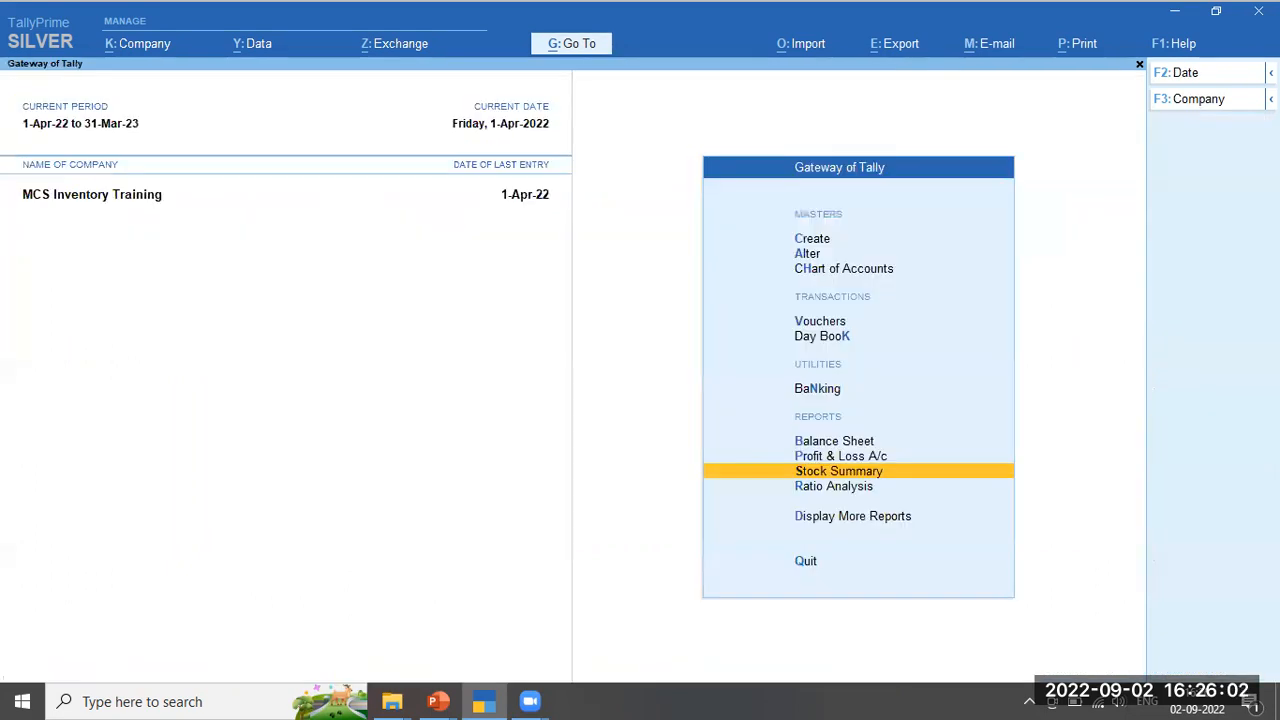
Open voucher entry from the Gateway of Tally for the next purchase voucher
key(Up)
key(Up)
key(Up)
key(Up)
key(Up)
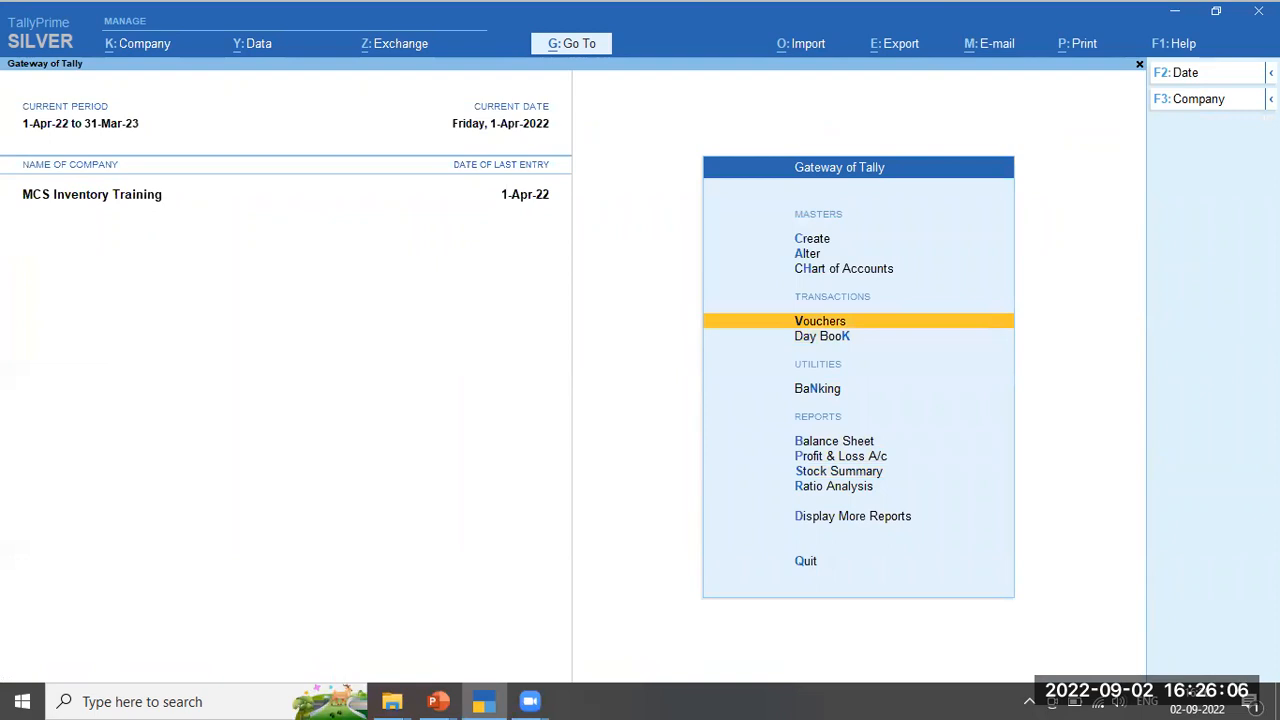
key(Return)
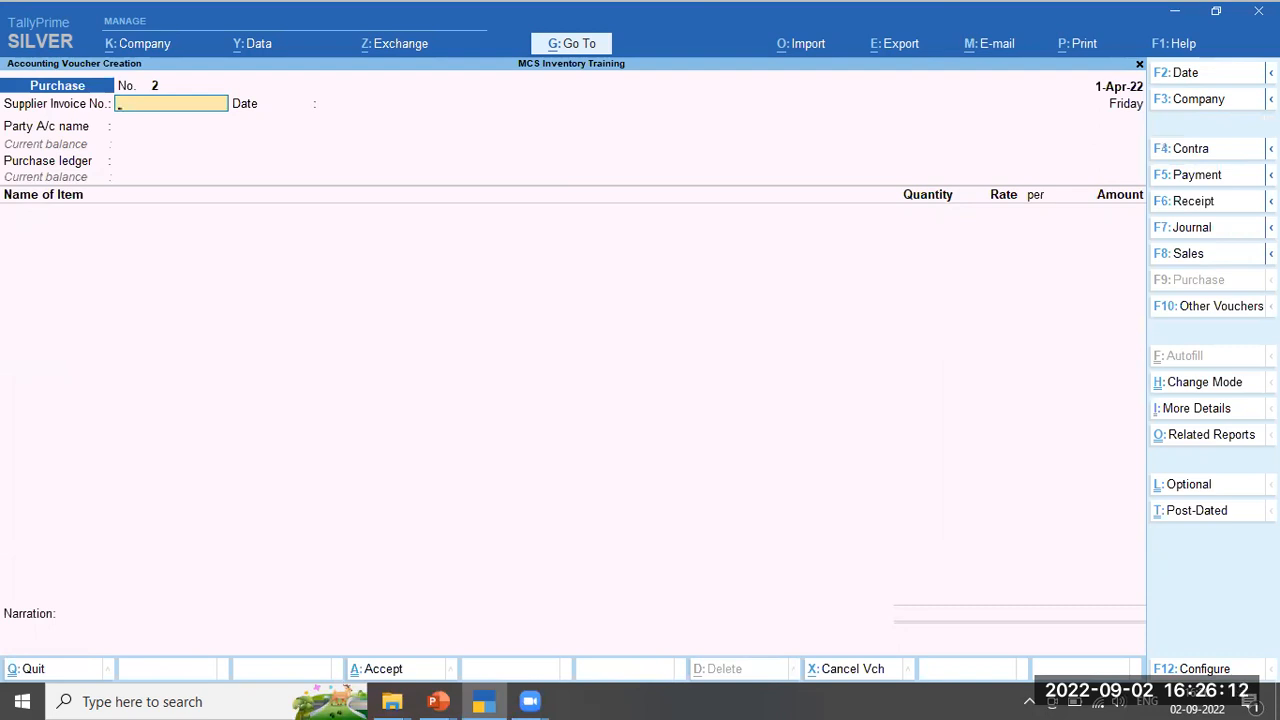
Start a Sales voucher dated 2-Apr-22 for Sri Durga Gas Products, posting to Sales Account
click(1209, 254)
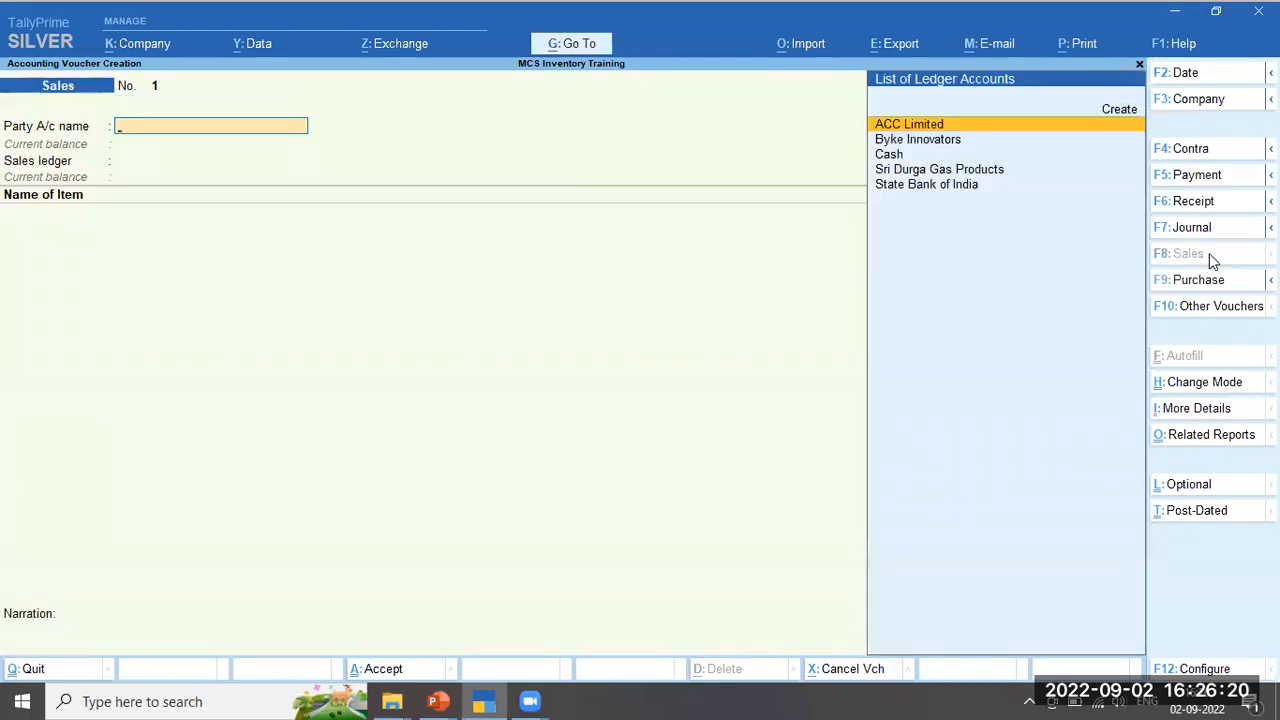
key(Down)
key(Down)
key(Down)
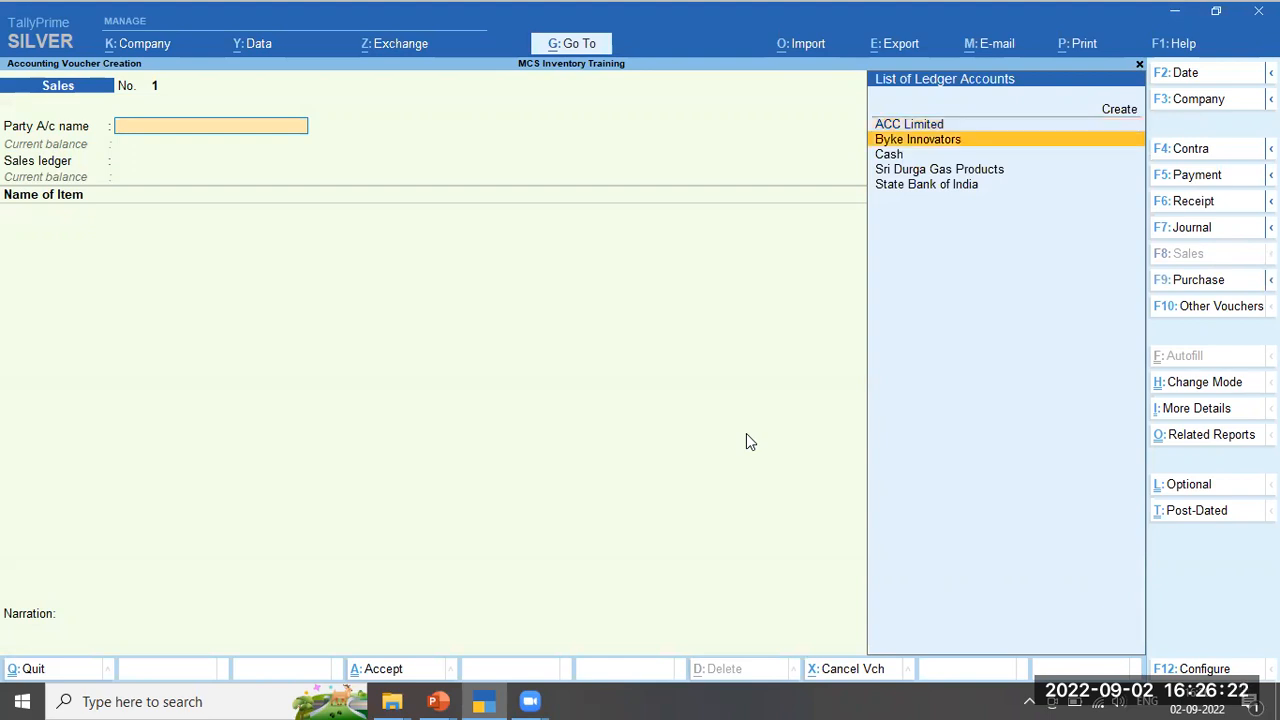
key(Up)
key(Up)
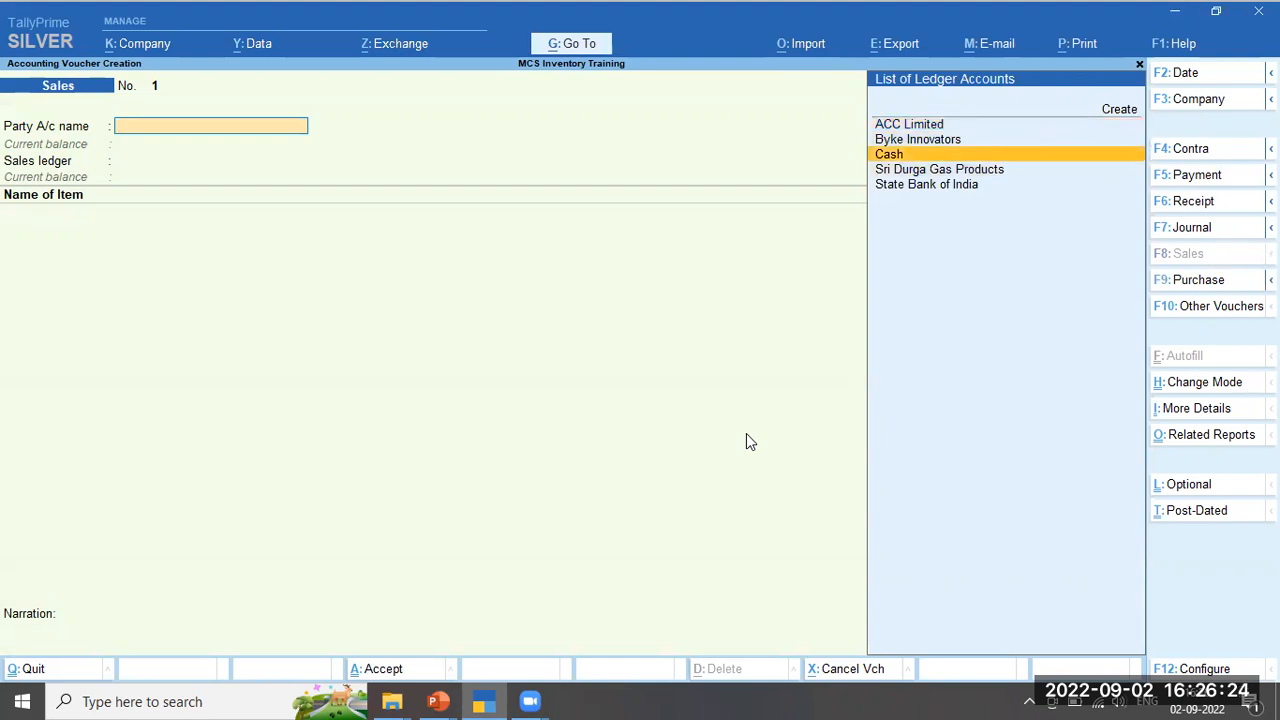
key(Down)
key(Down)
key(Up)
key(Up)
key(Down)
key(Down)
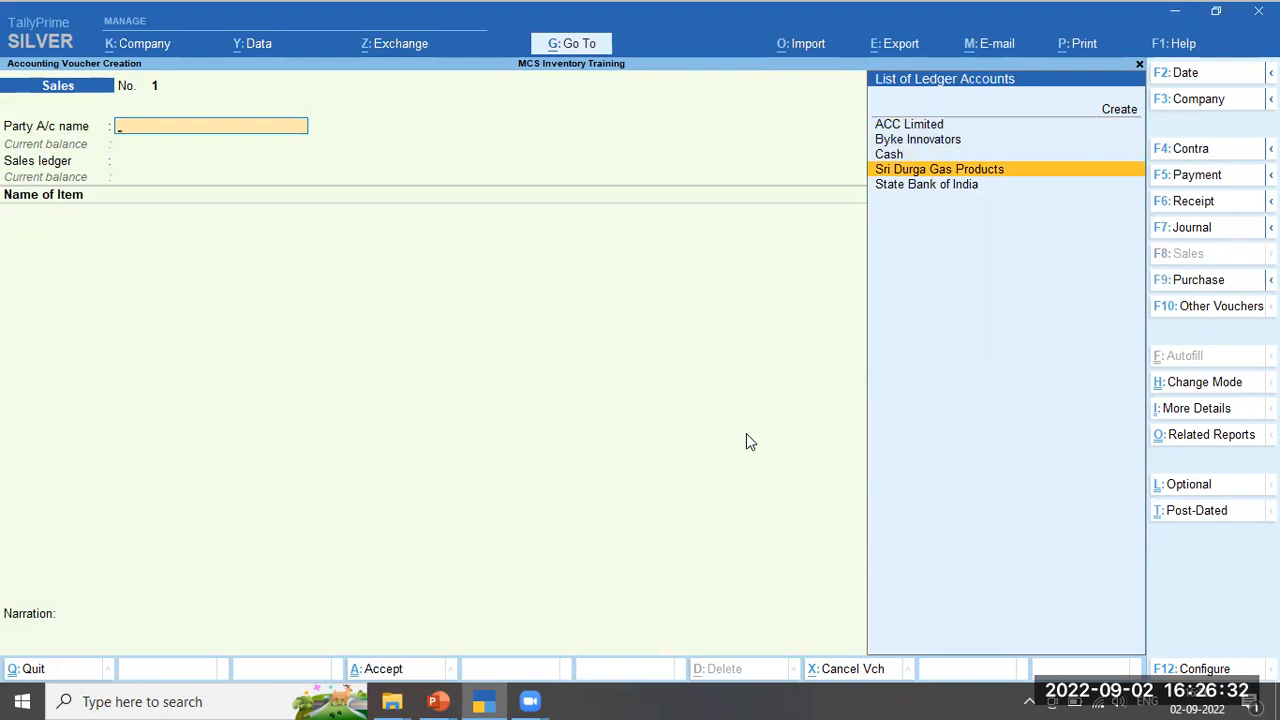
key(F2)
key(Escape)
key(Return)
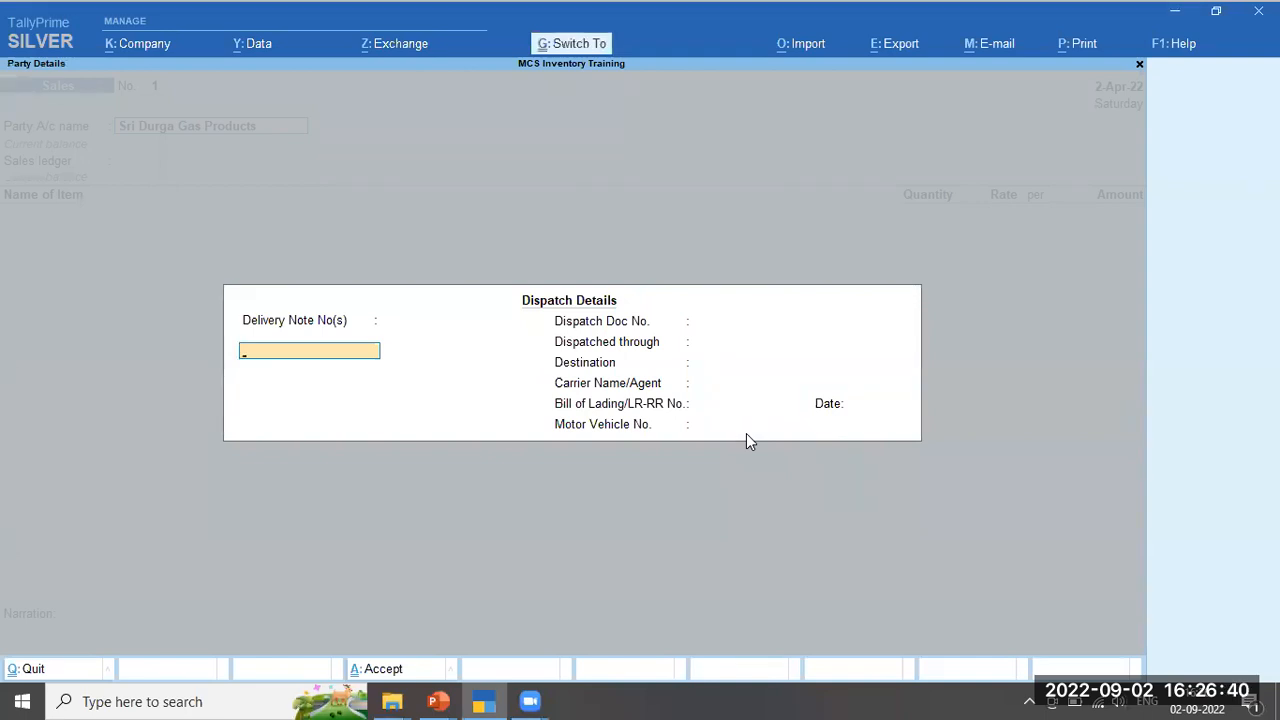
key(ctrl+a)
key(ctrl+a)
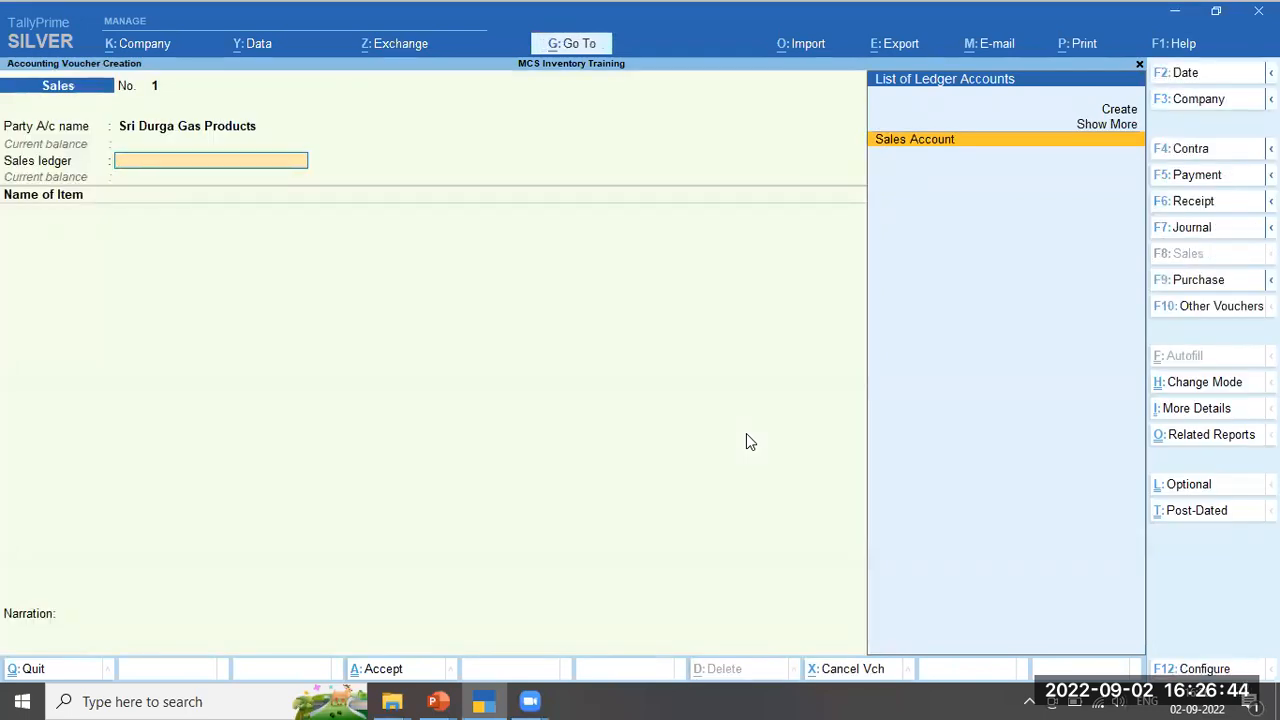
key(Return)
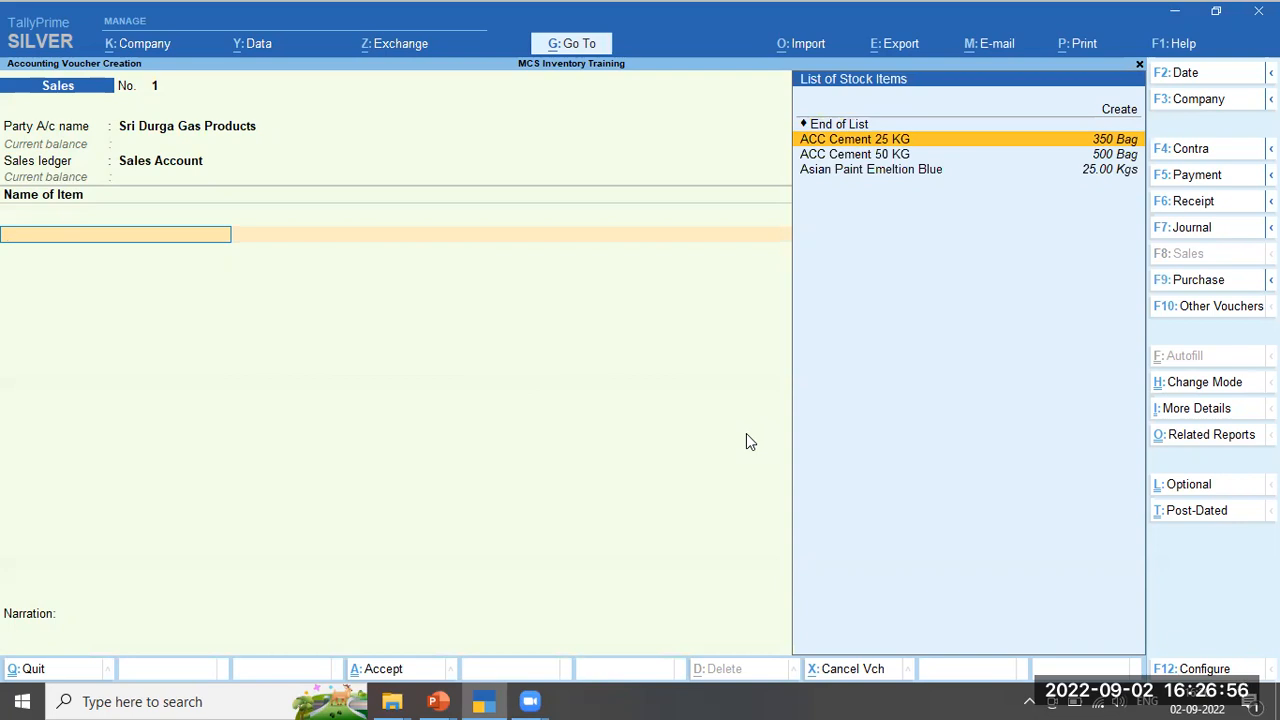
Enter ACC Cement 25 KG at 100 bags × 300 and ACC Cement 50 KG at 150 bags × 550
key(Return)
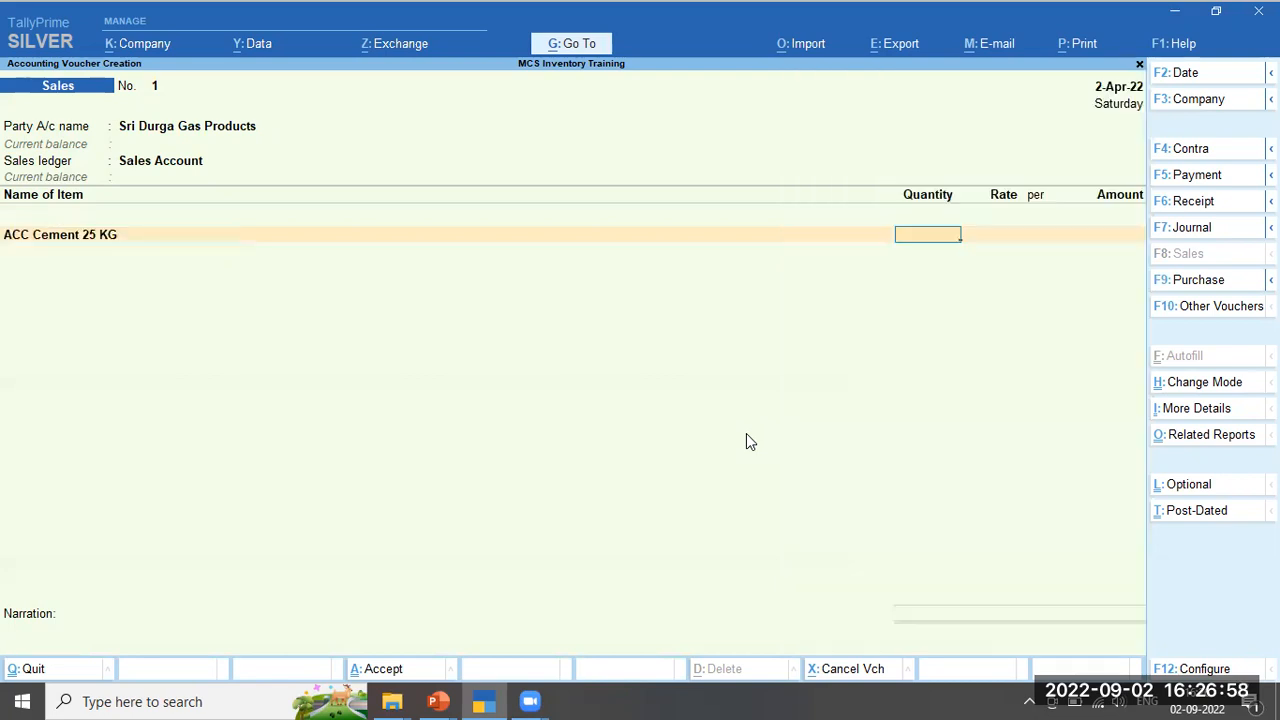
text(100)
key(Return)
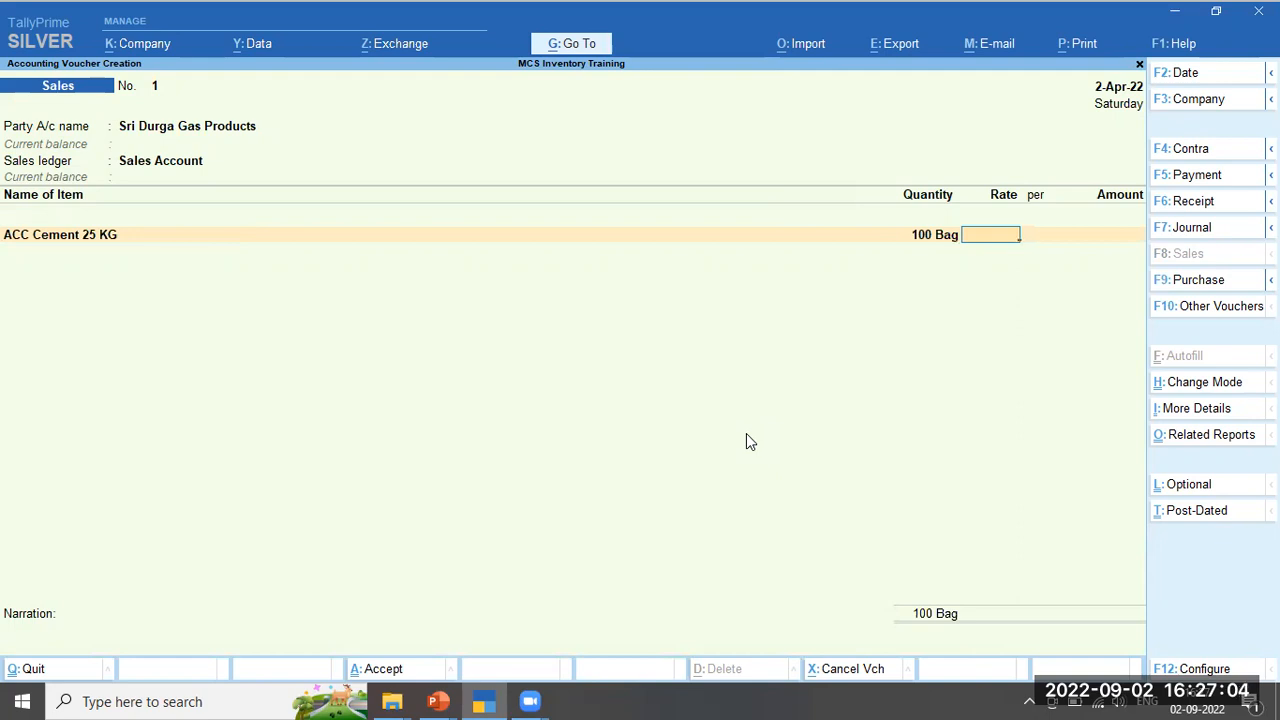
text(300)
key(Return)
key(Return)
key(Return)
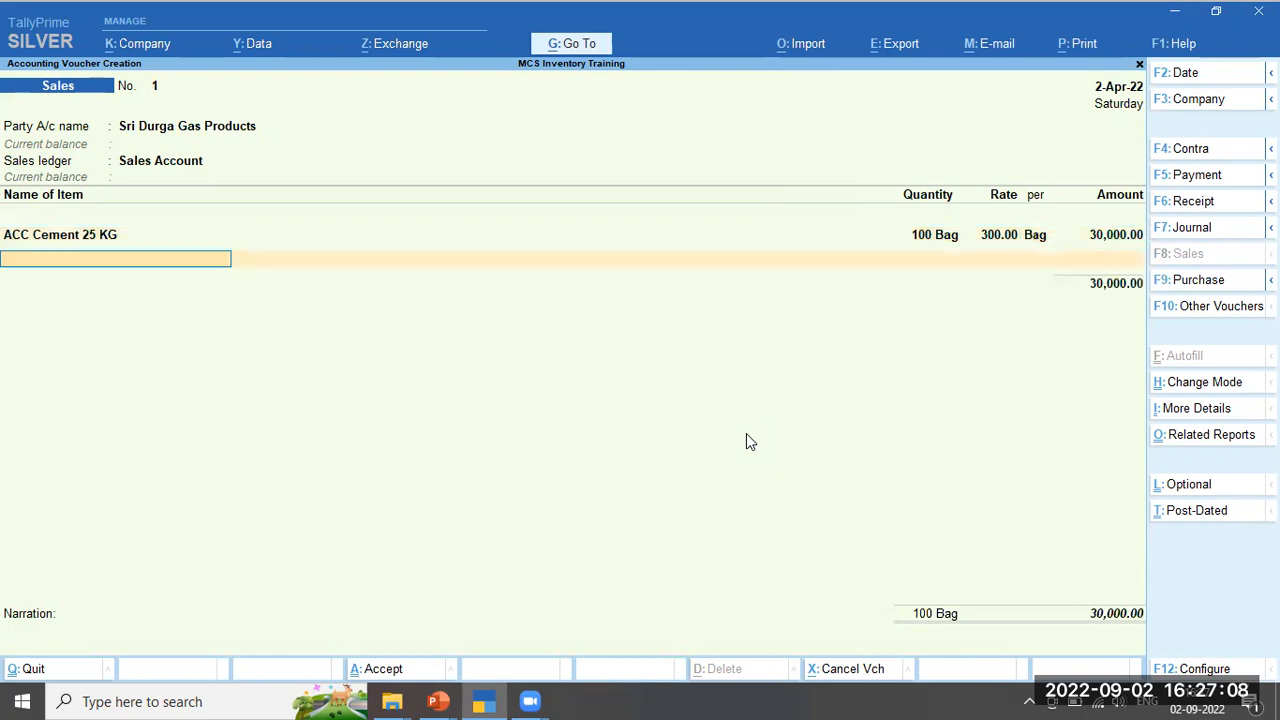
text(A)
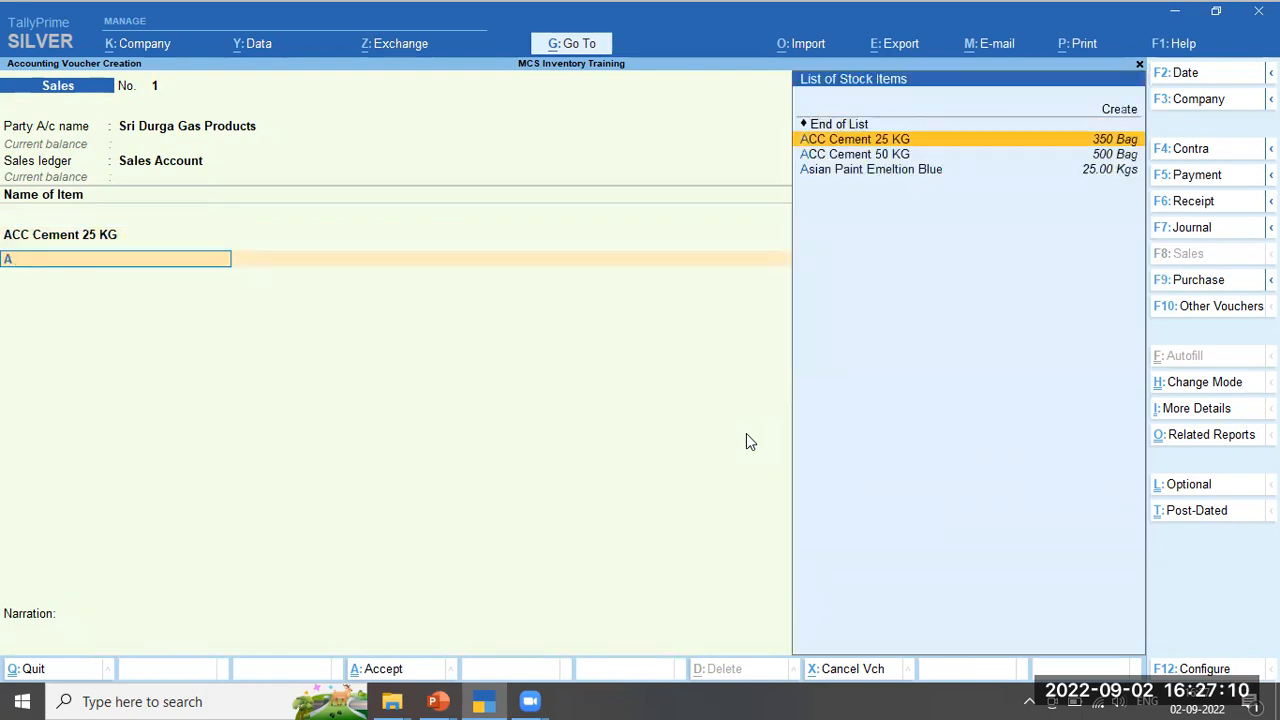
key(Down)
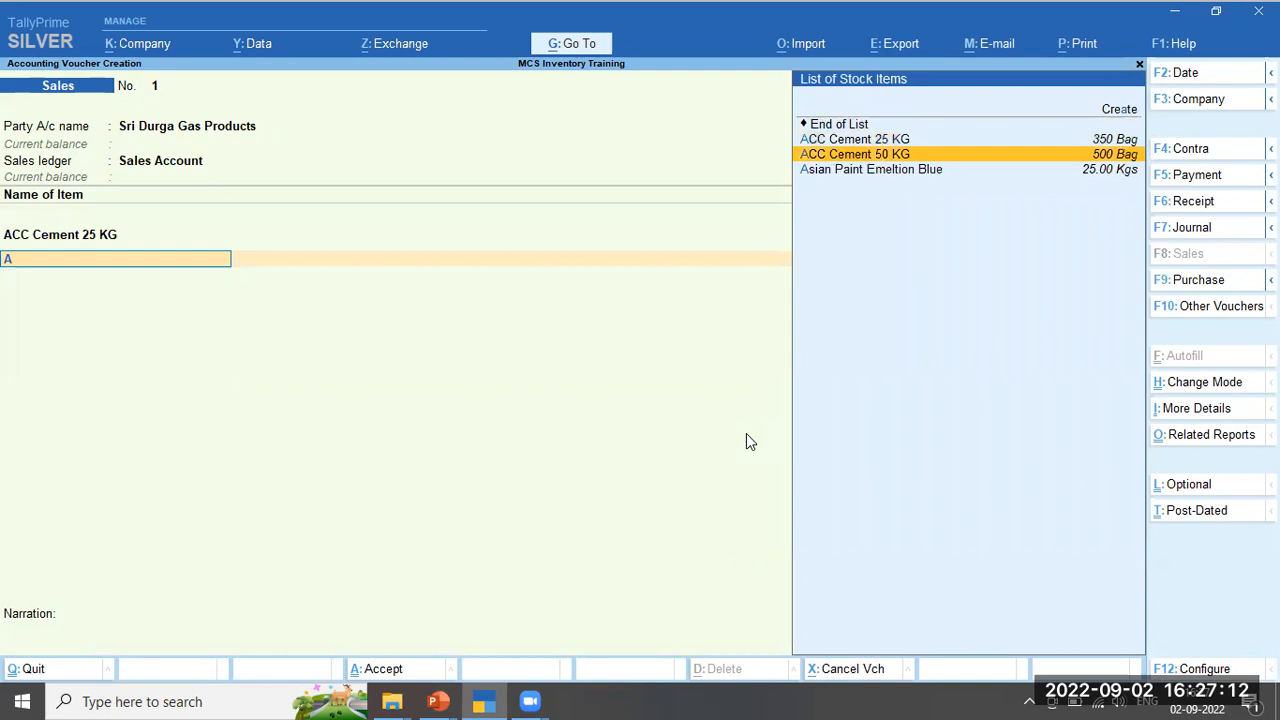
key(Return)
text(150)
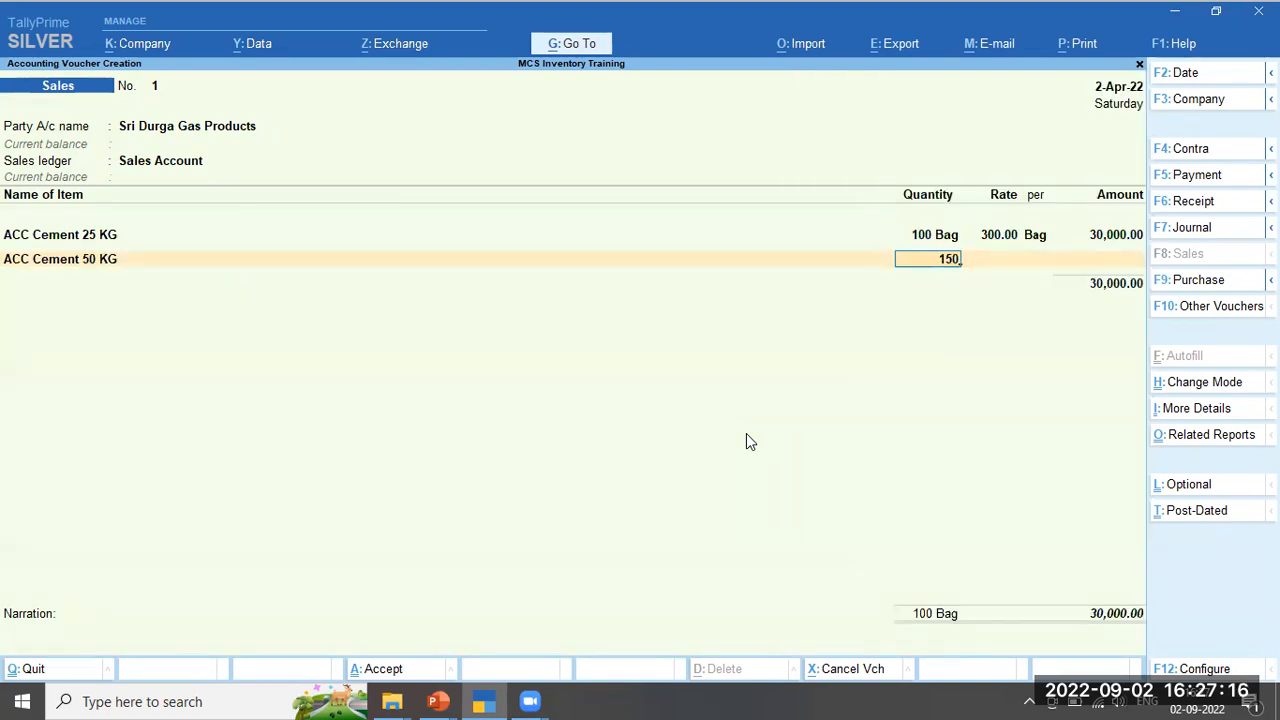
key(Return)
text(550)
key(Return)
key(Return)
key(Return)
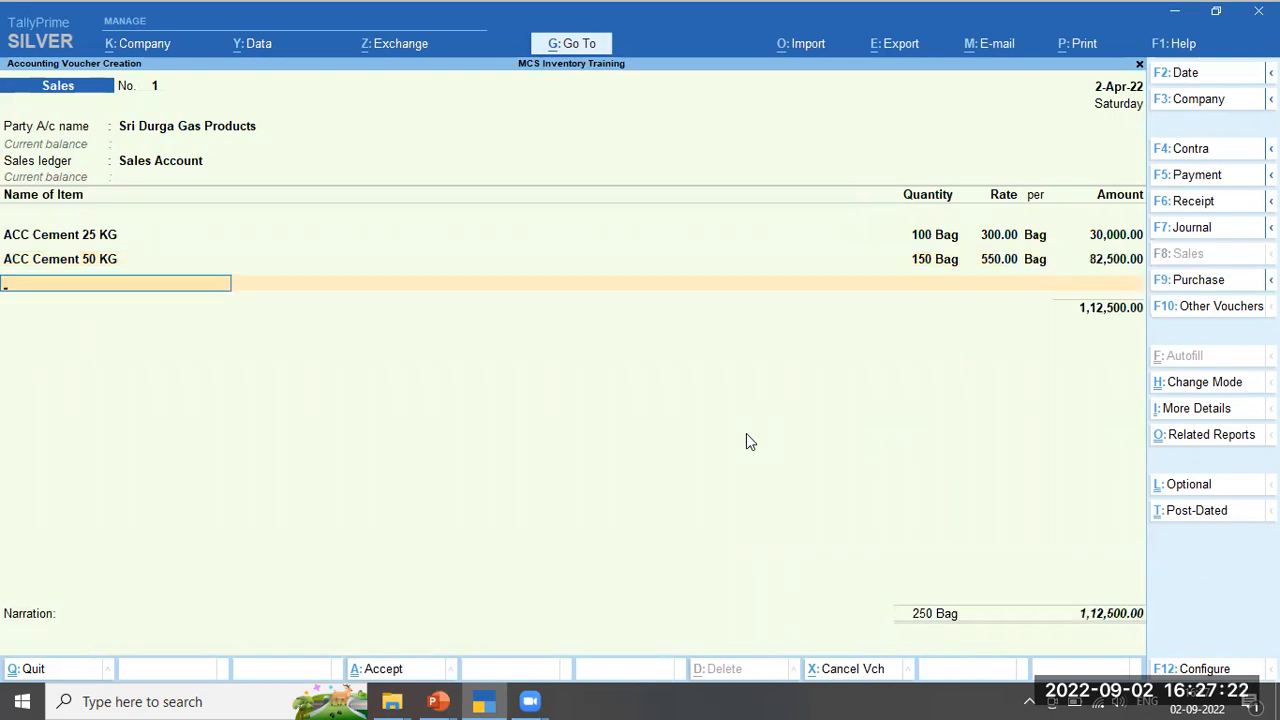
Add Asian Paint Emeltion Blue at 5 Kgs and 200 per Kg, for an amount of 1,000.00
key(Down)
key(Down)
key(Down)
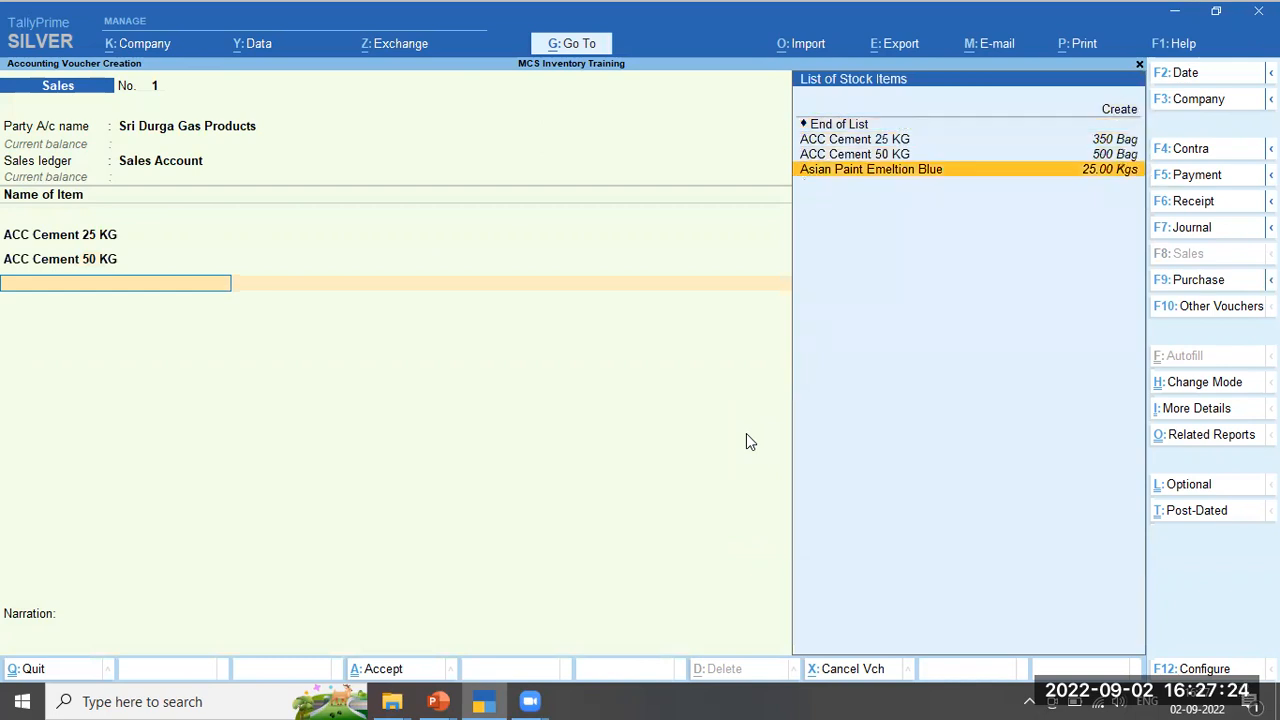
key(Return)
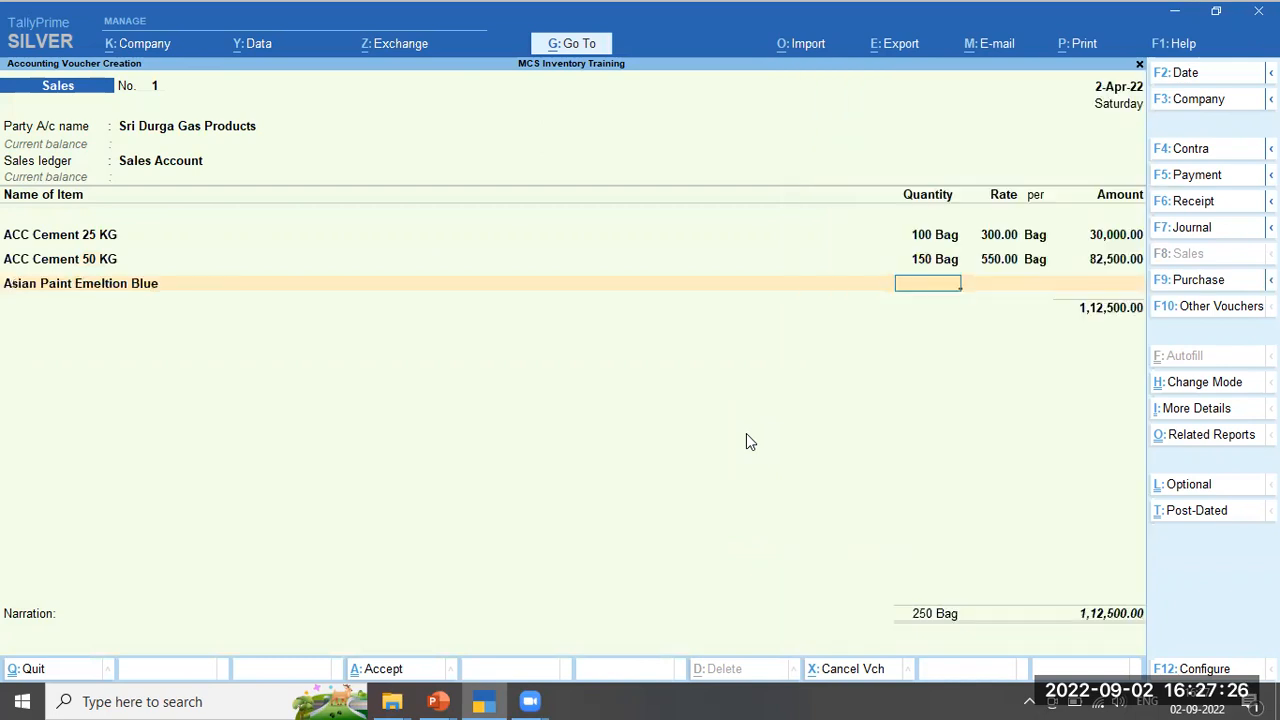
text(5)
key(Return)
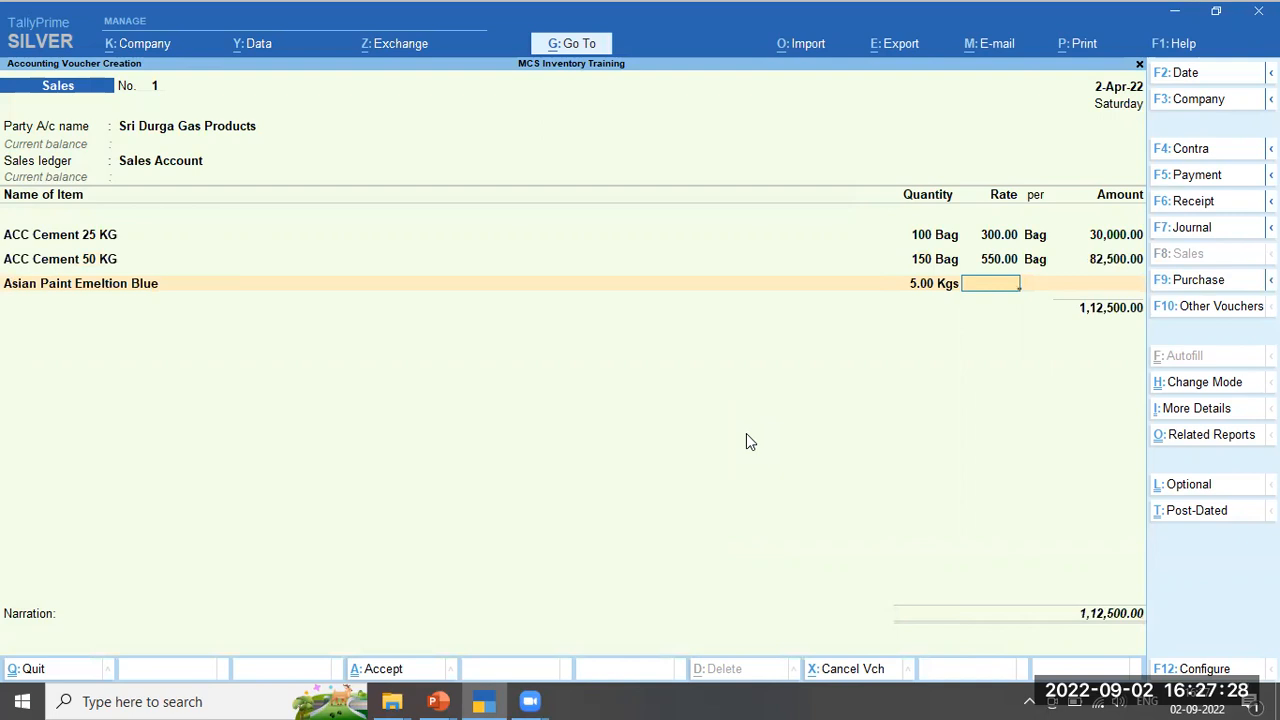
text(200)
key(Return)
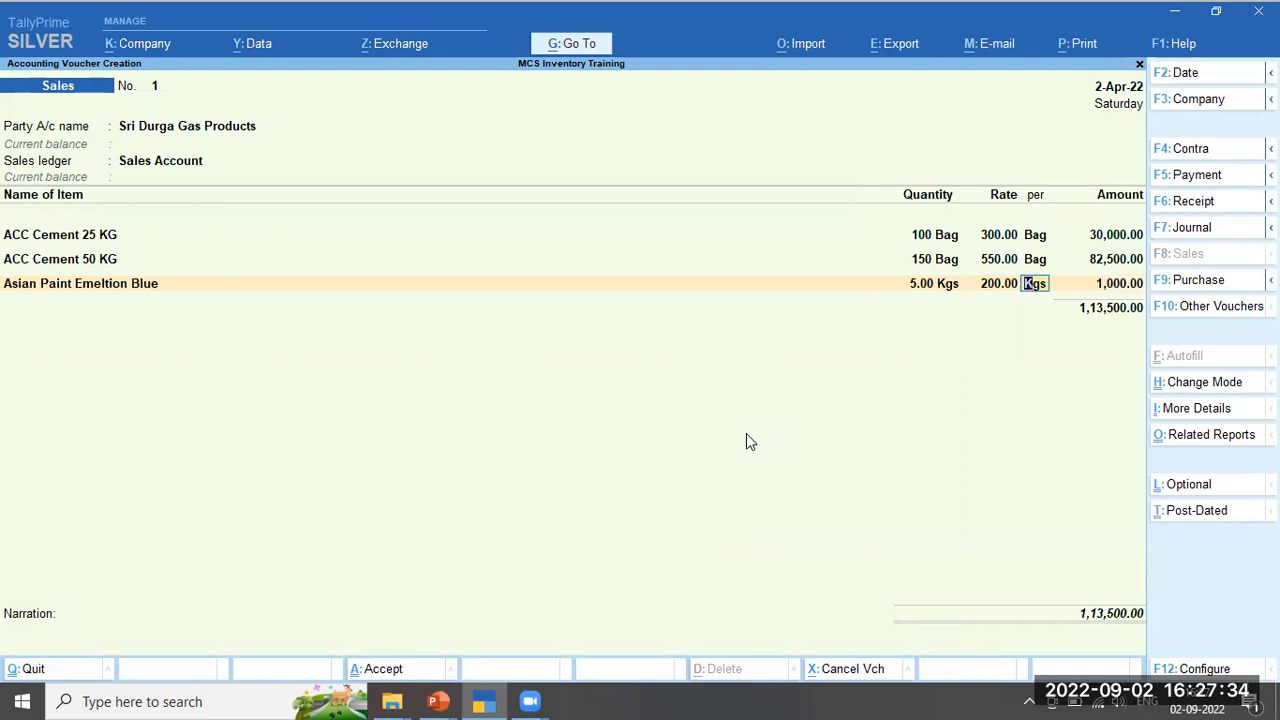
key(Return)
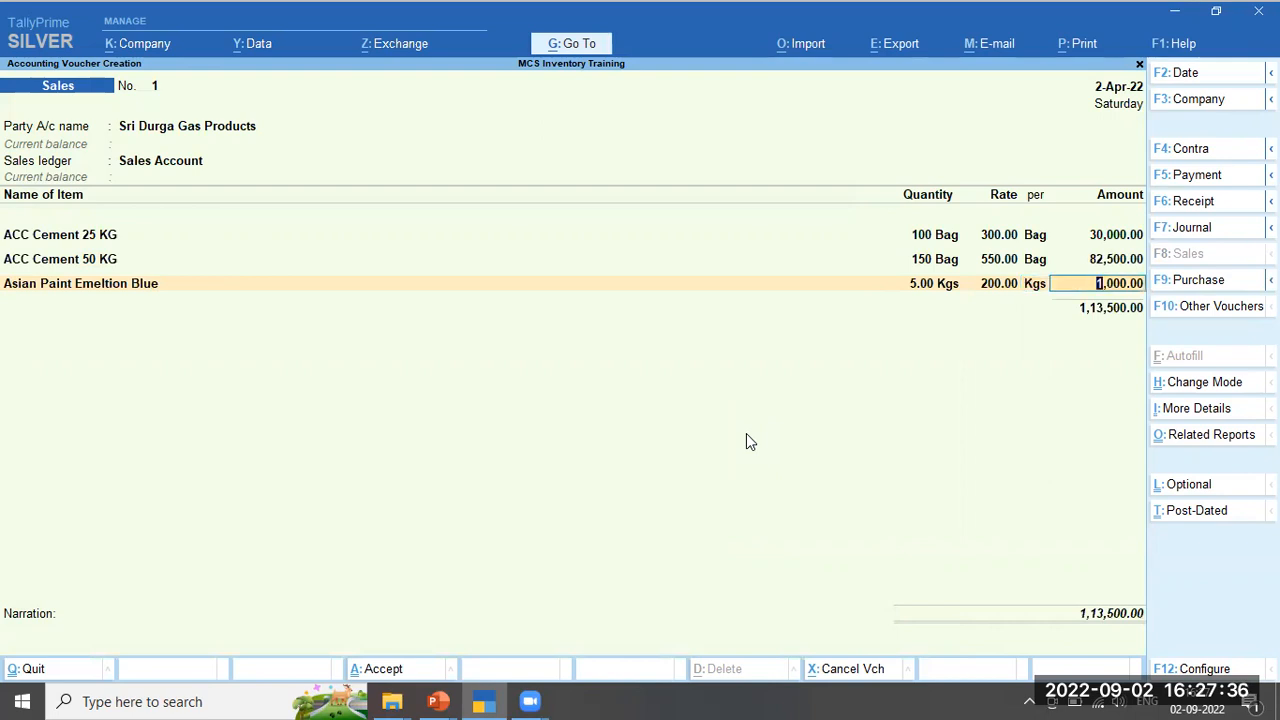
key(Return)
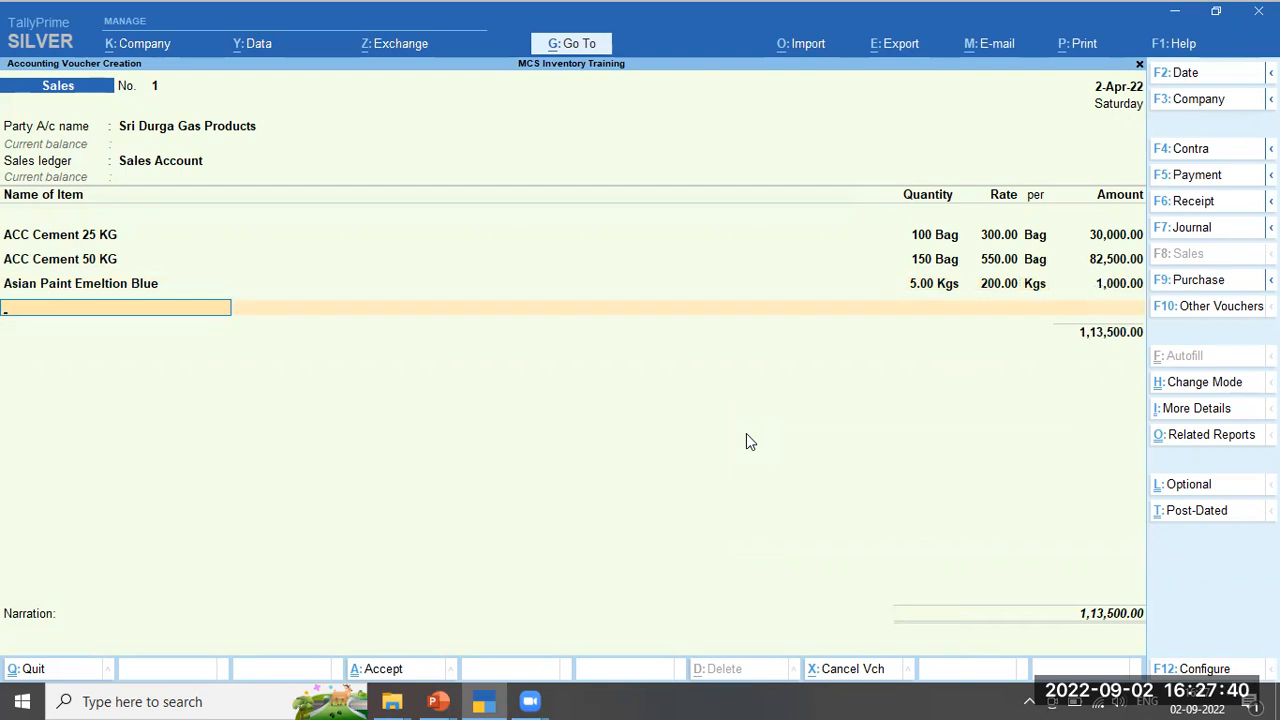
Close the items and save with New Ref 1, 15 days' credit, narration 'Being sales bill entered'
key(Return)
key(Return)
key(Return)
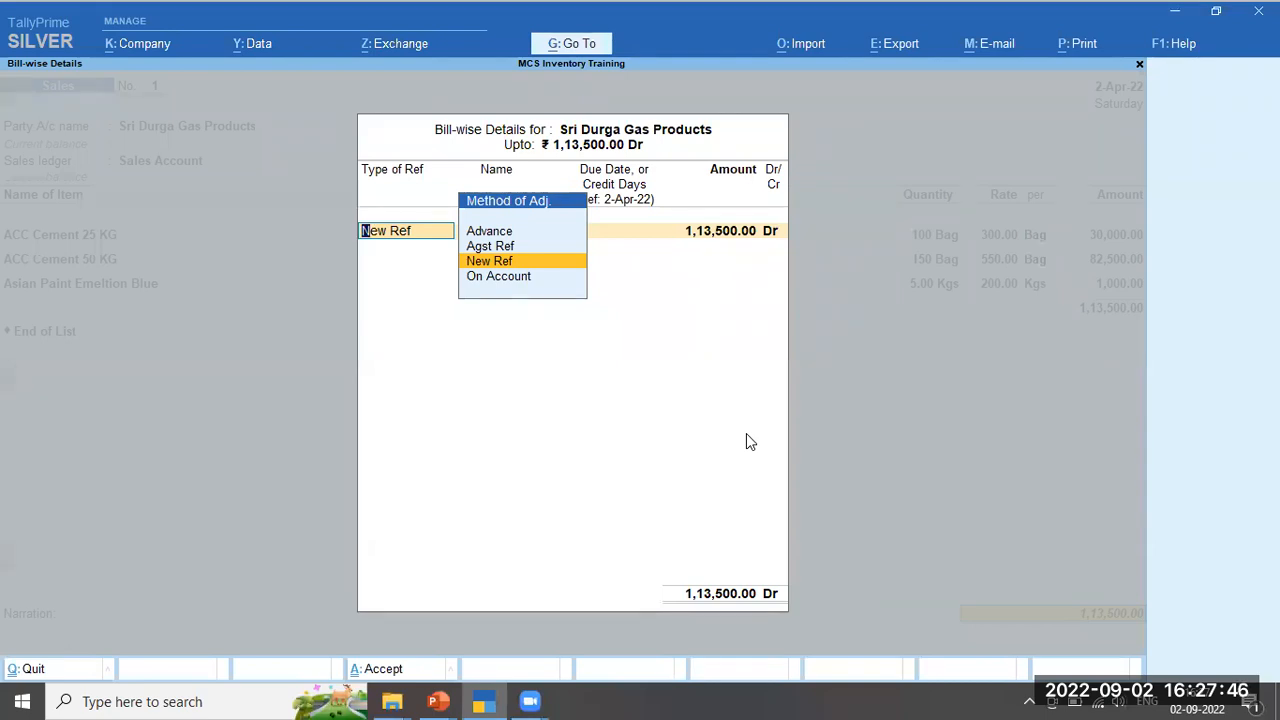
key(Return)
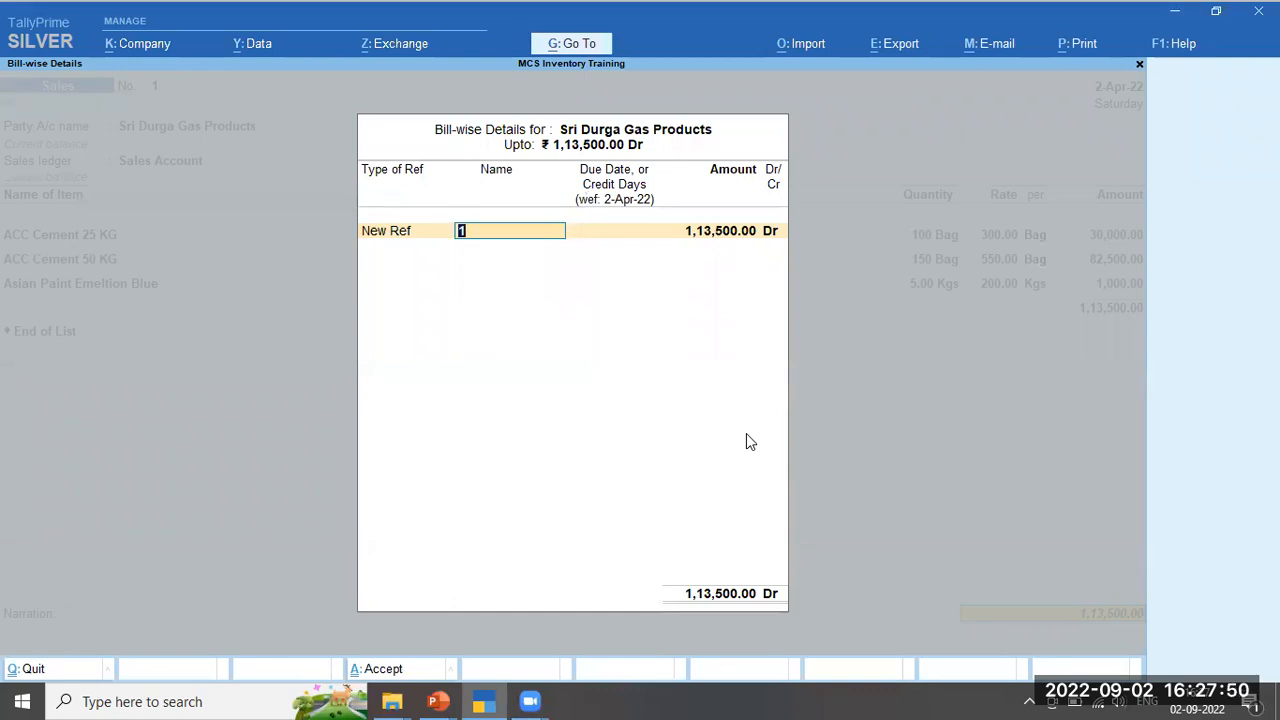
key(Return)
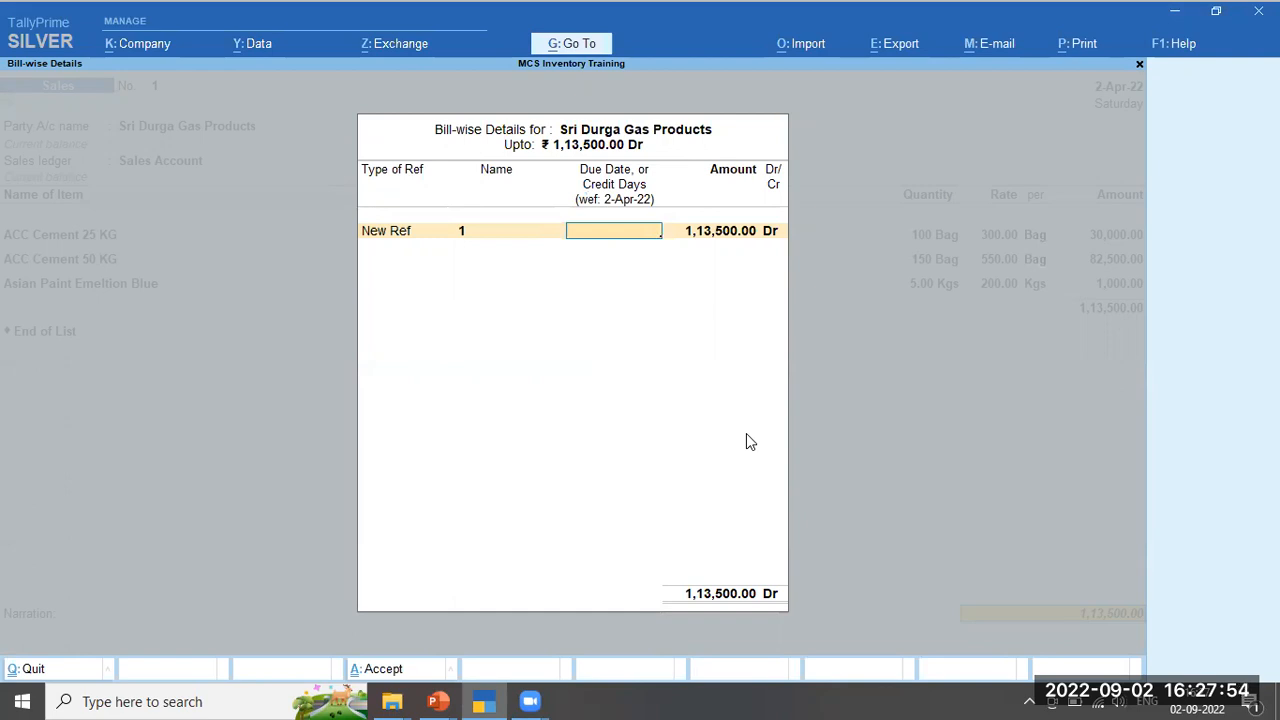
text(15)
key(Return)
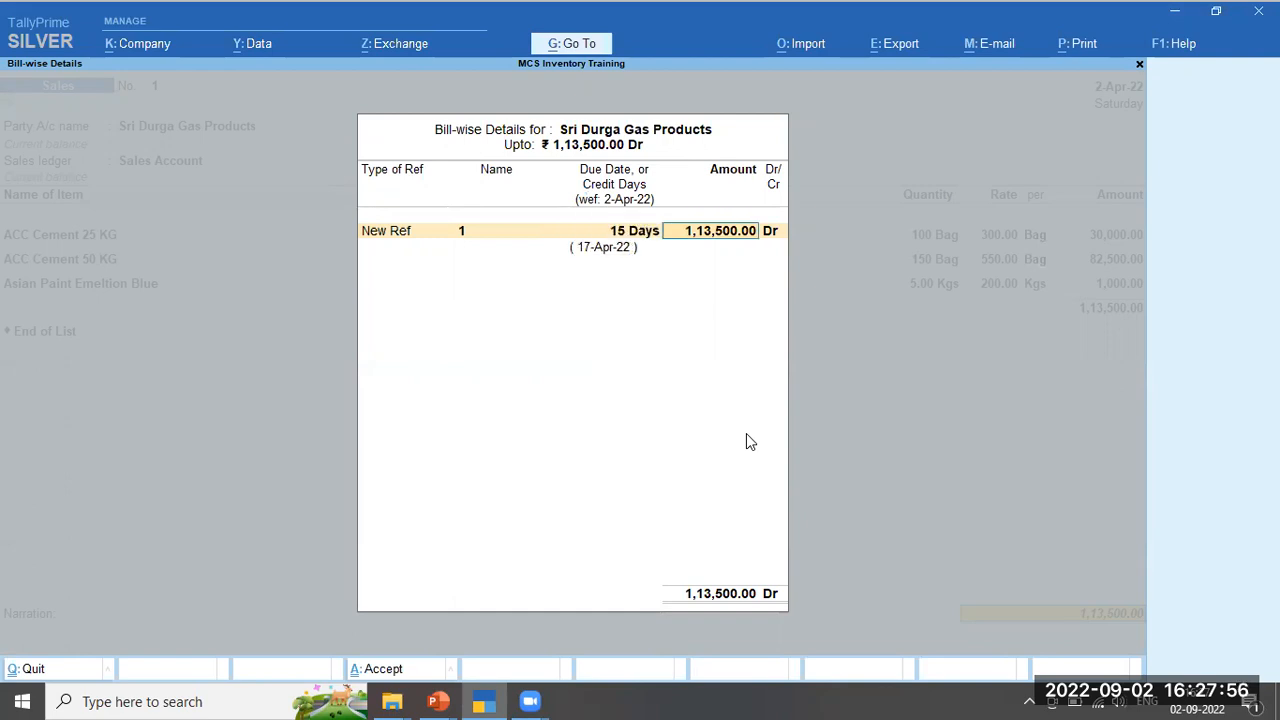
key(Return)
key(Return)
text(Being sales )
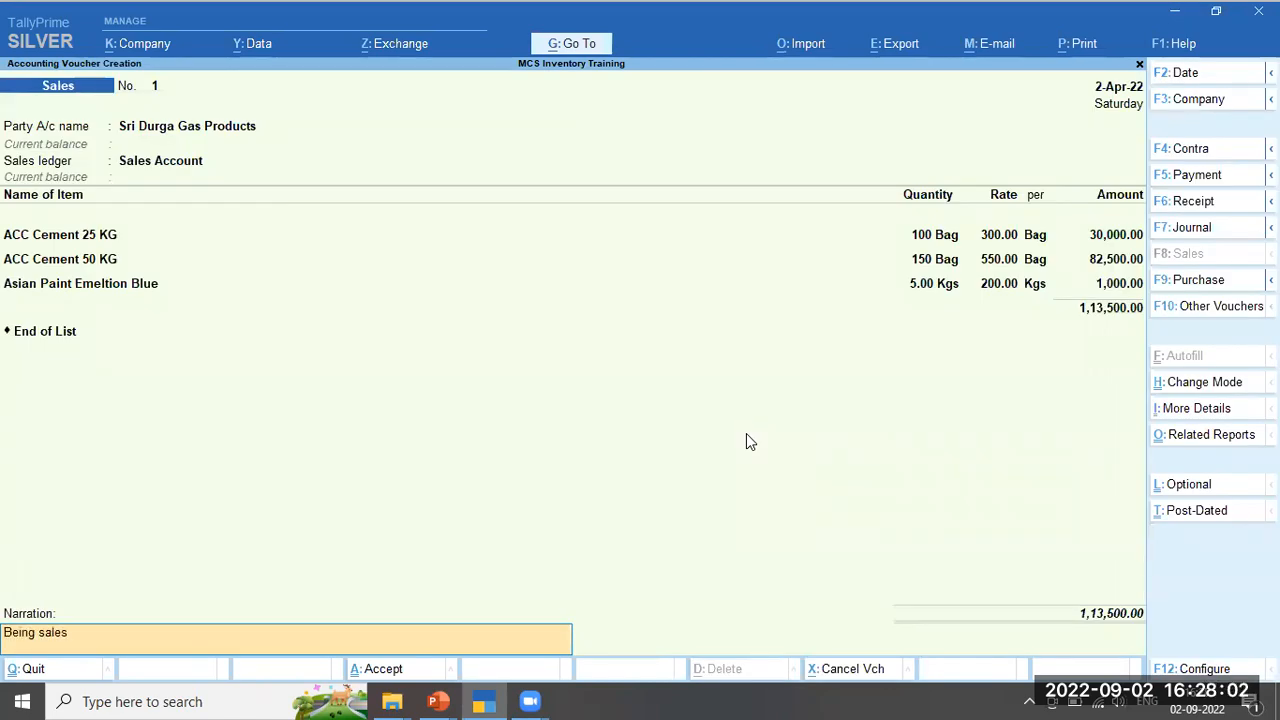
text(bill entered)
key(Return)
key(Return)
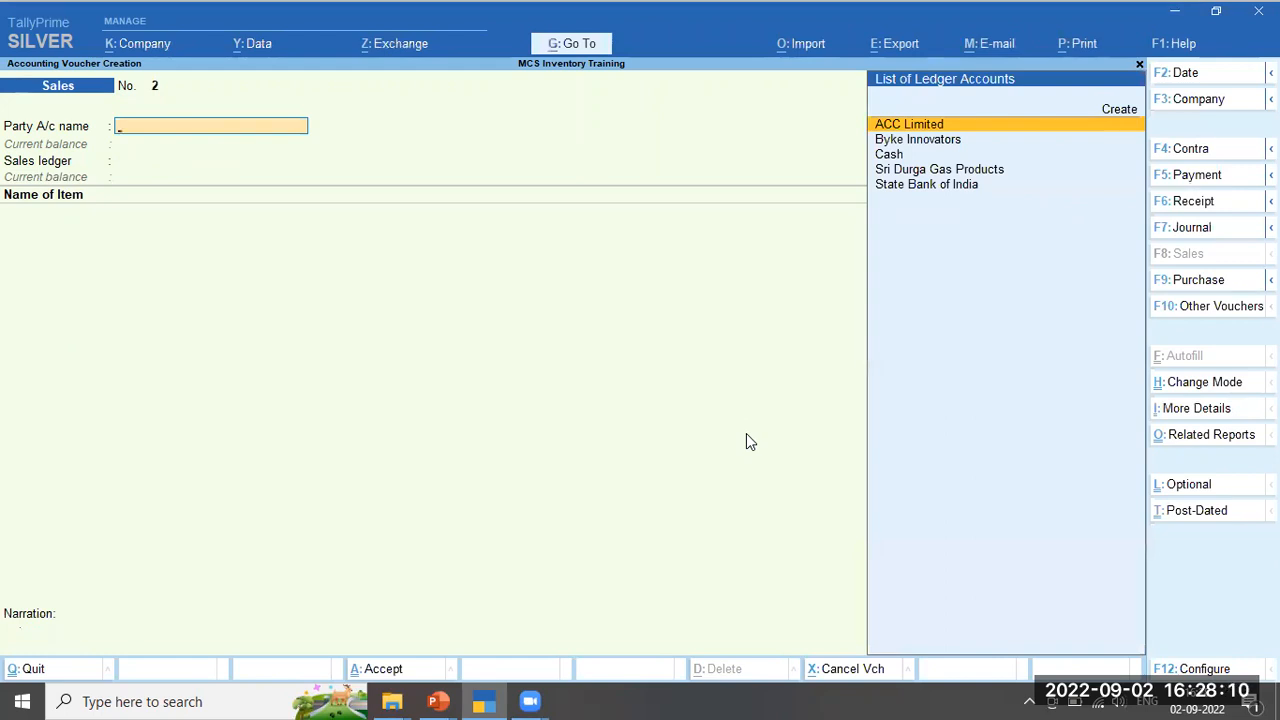
Reopen sales voucher 1, view it As Voucher, then switch it back to Item Invoice mode
key(Page_Up)
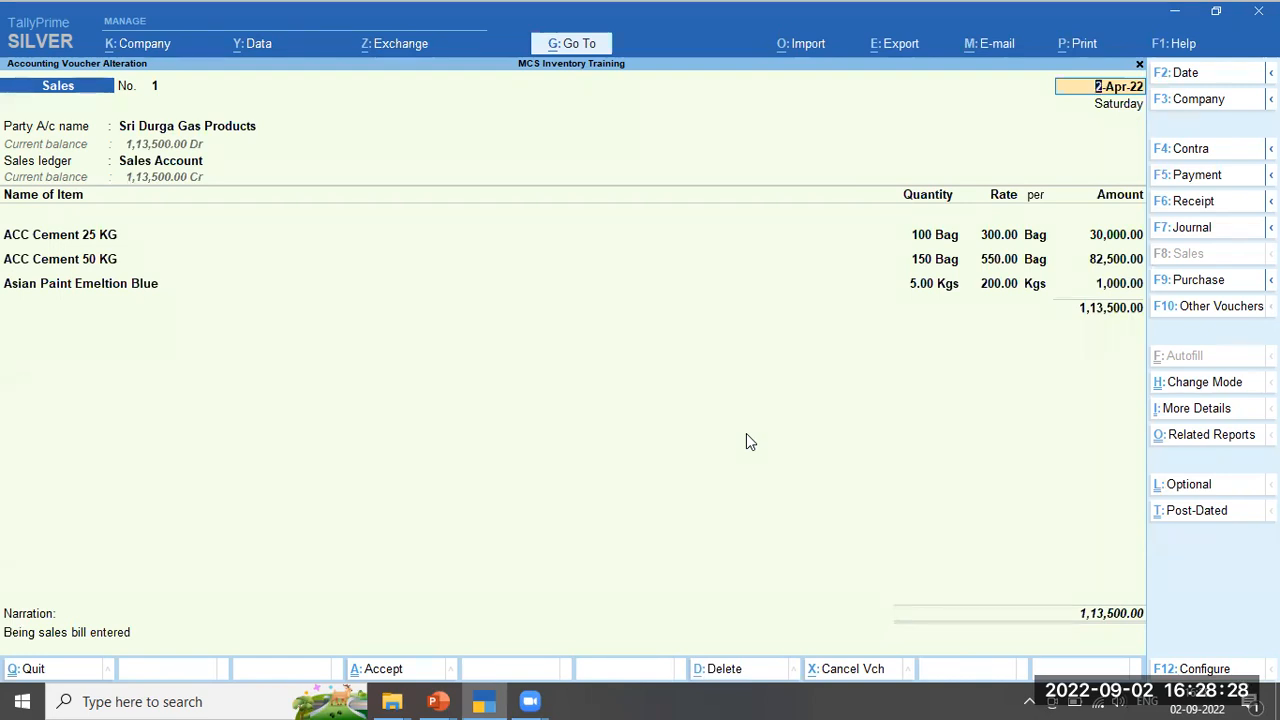
click(1233, 391)
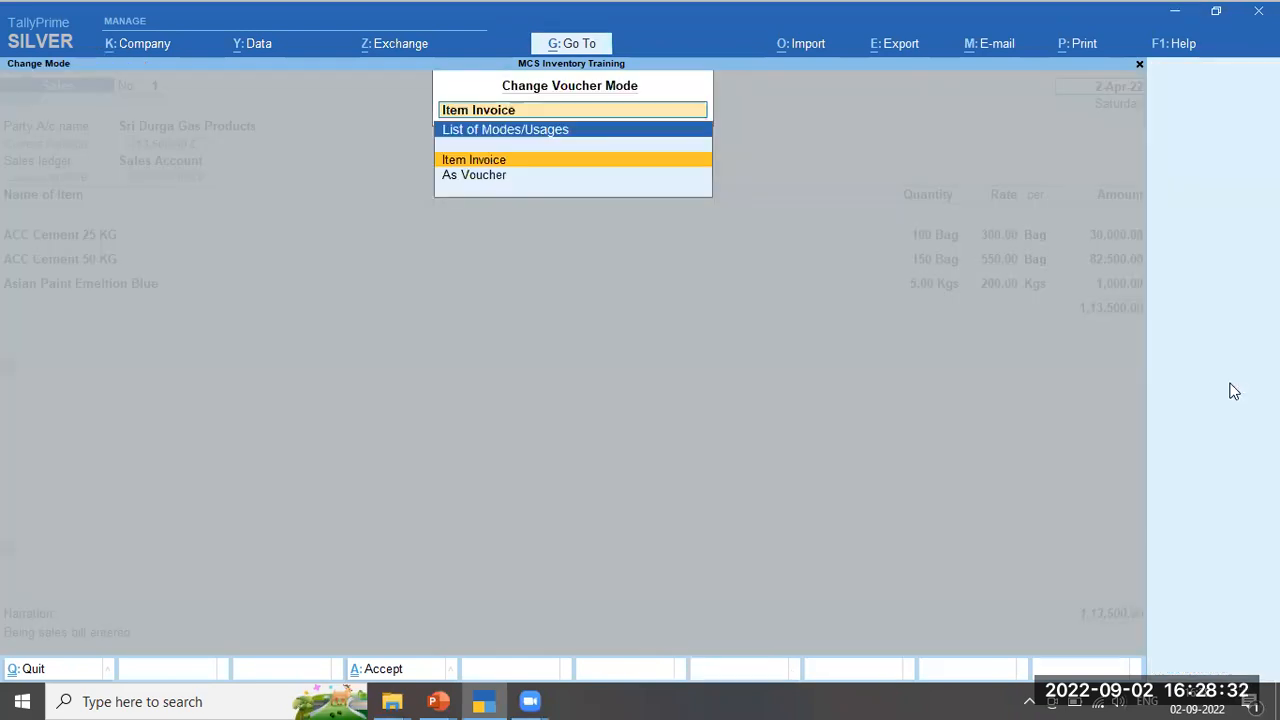
key(Down)
key(Return)
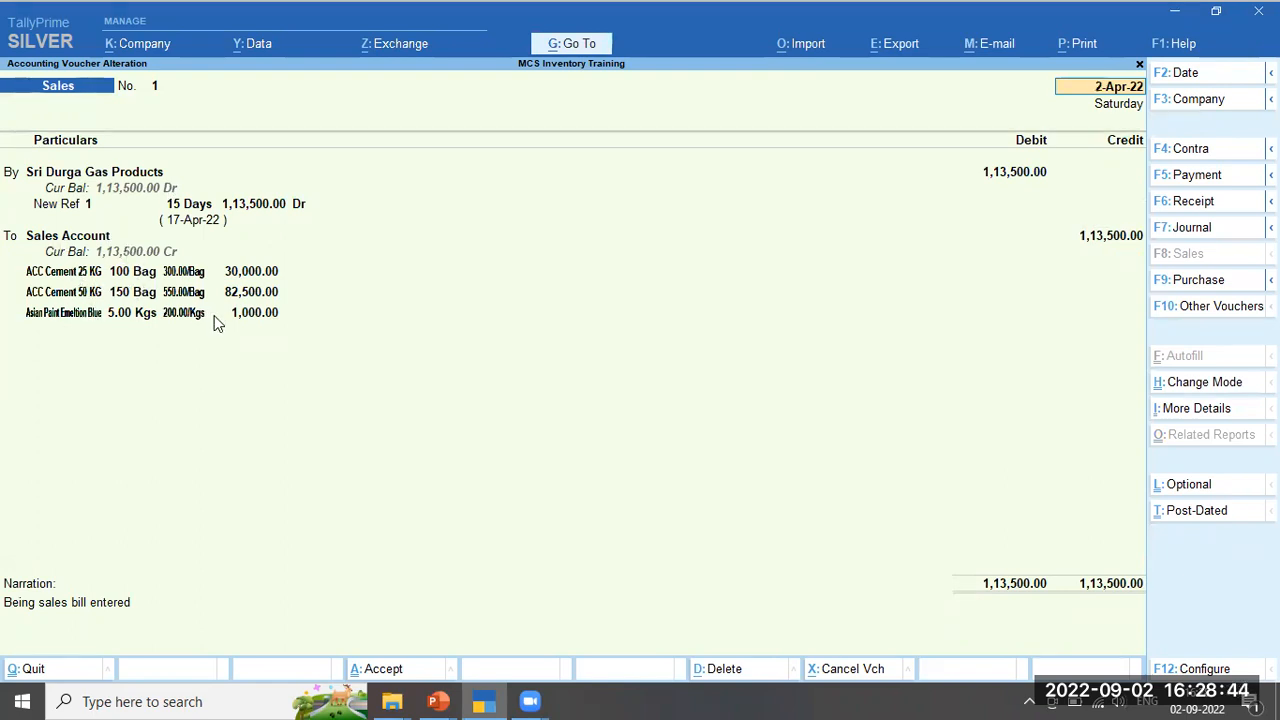
click(1212, 390)
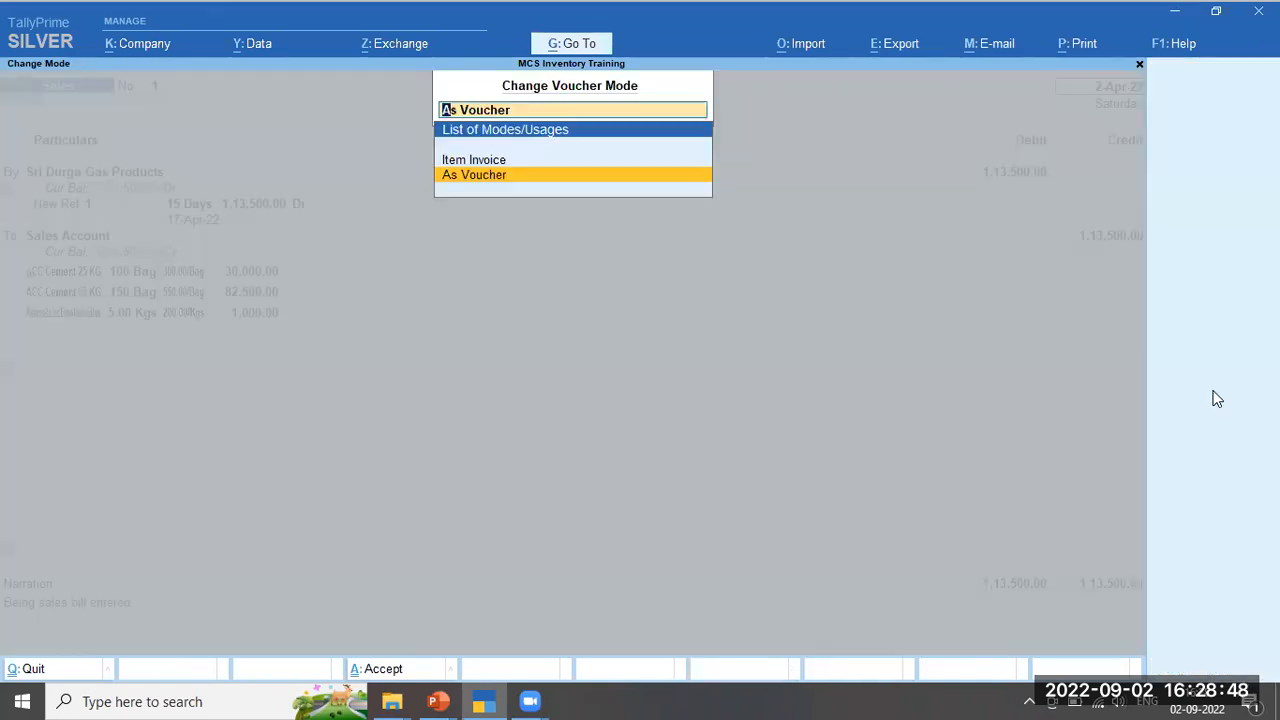
key(Up)
key(Return)
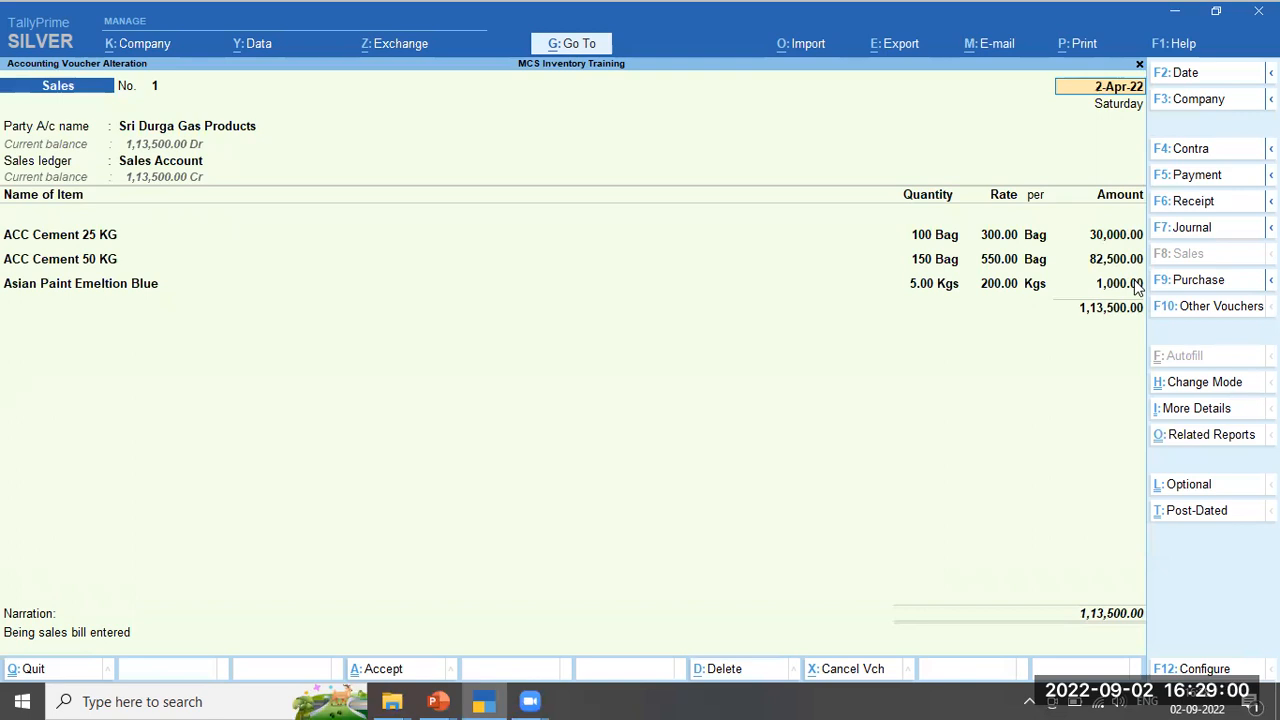
key(alt+p)
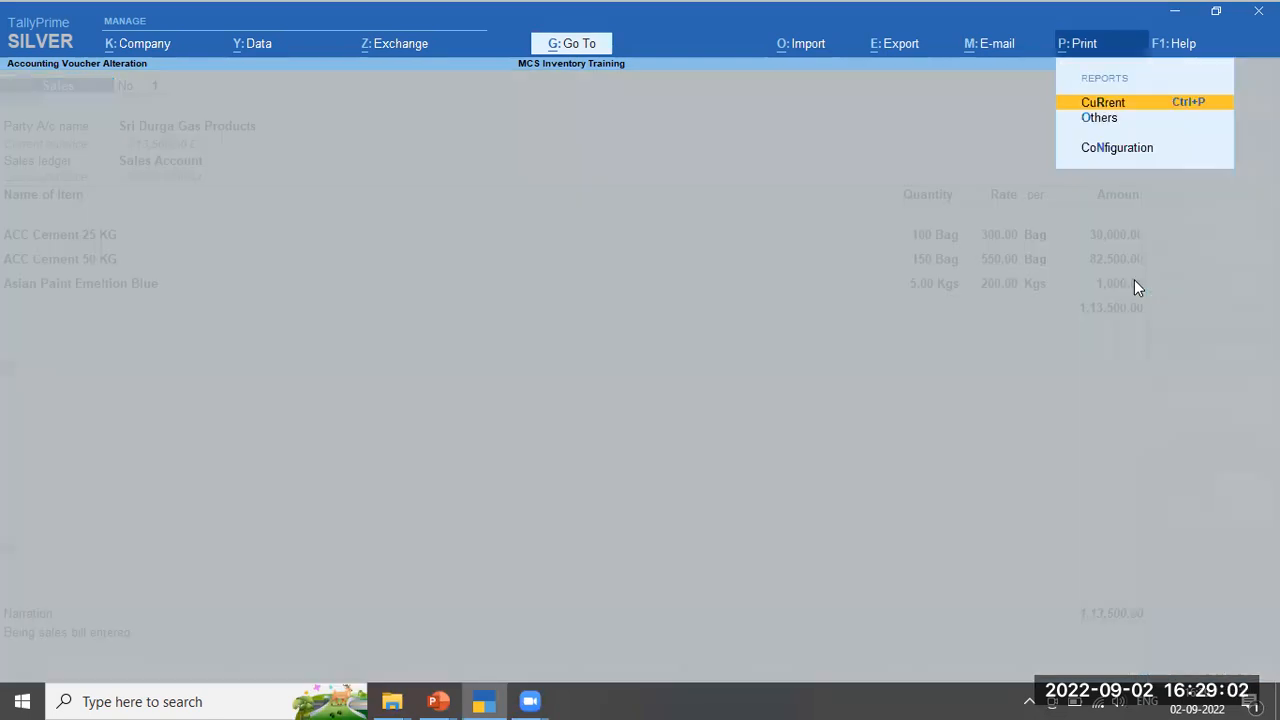
key(Return)
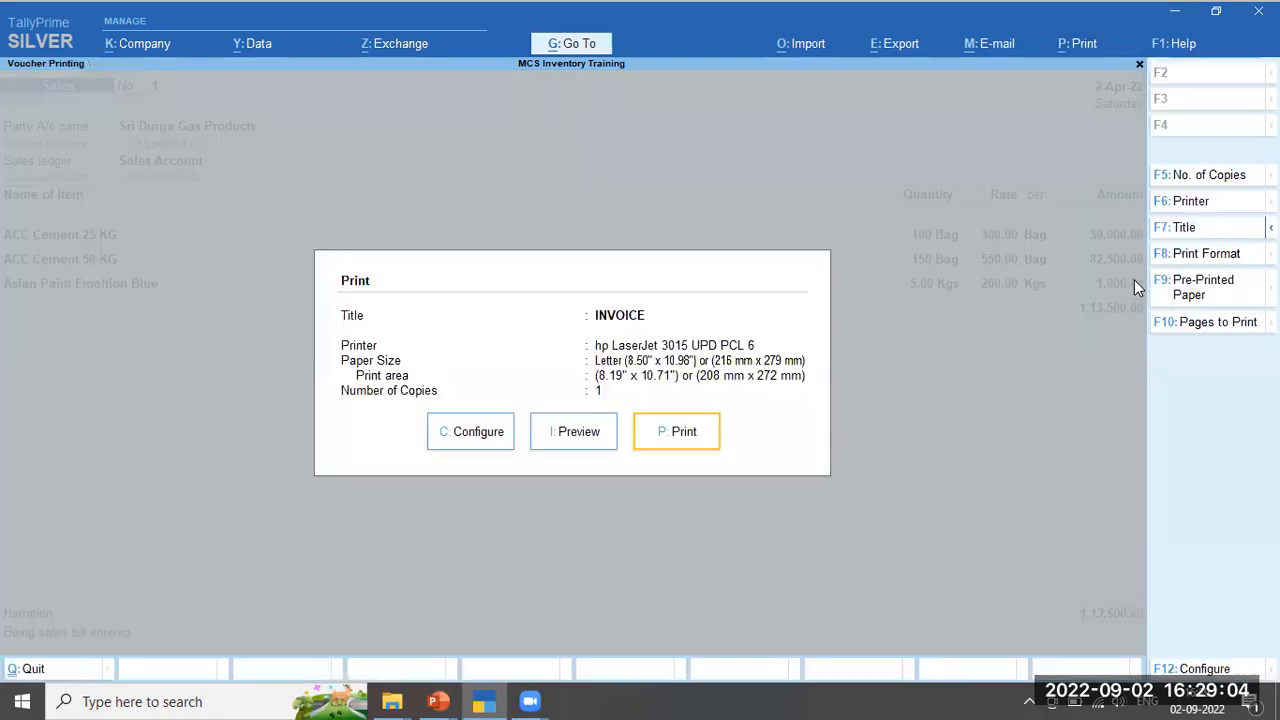
key(Left)
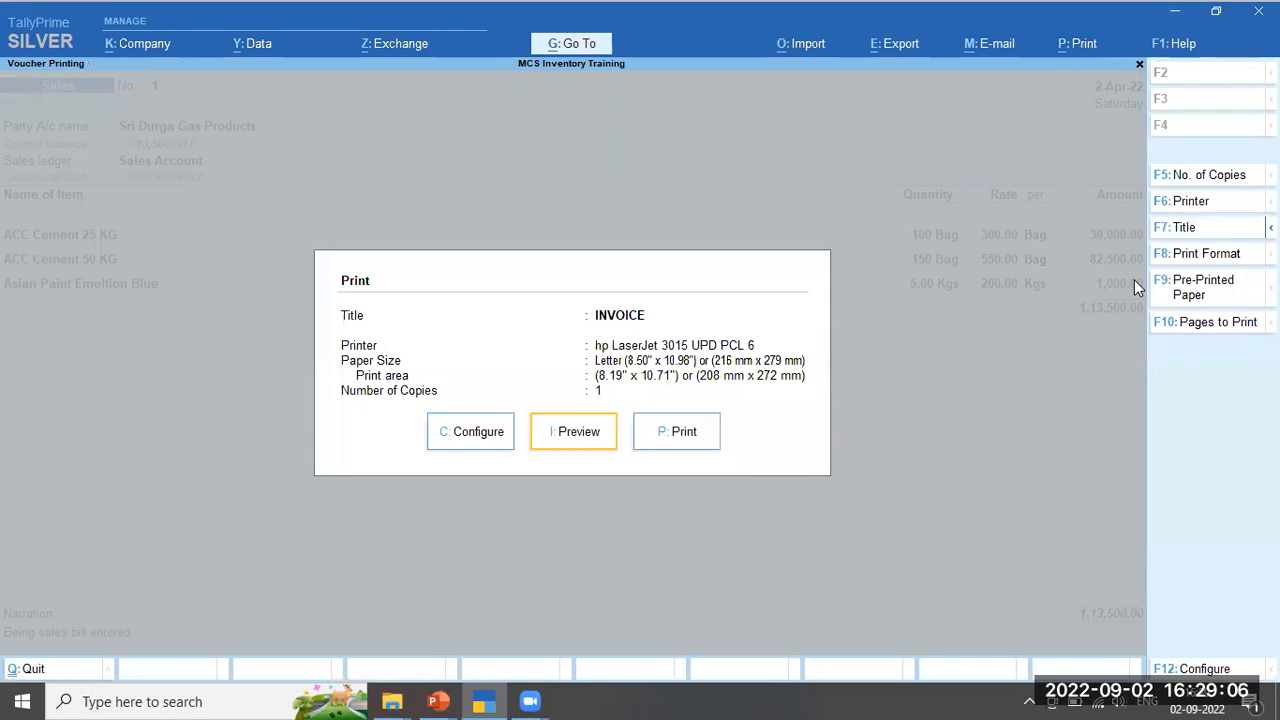
key(Return)
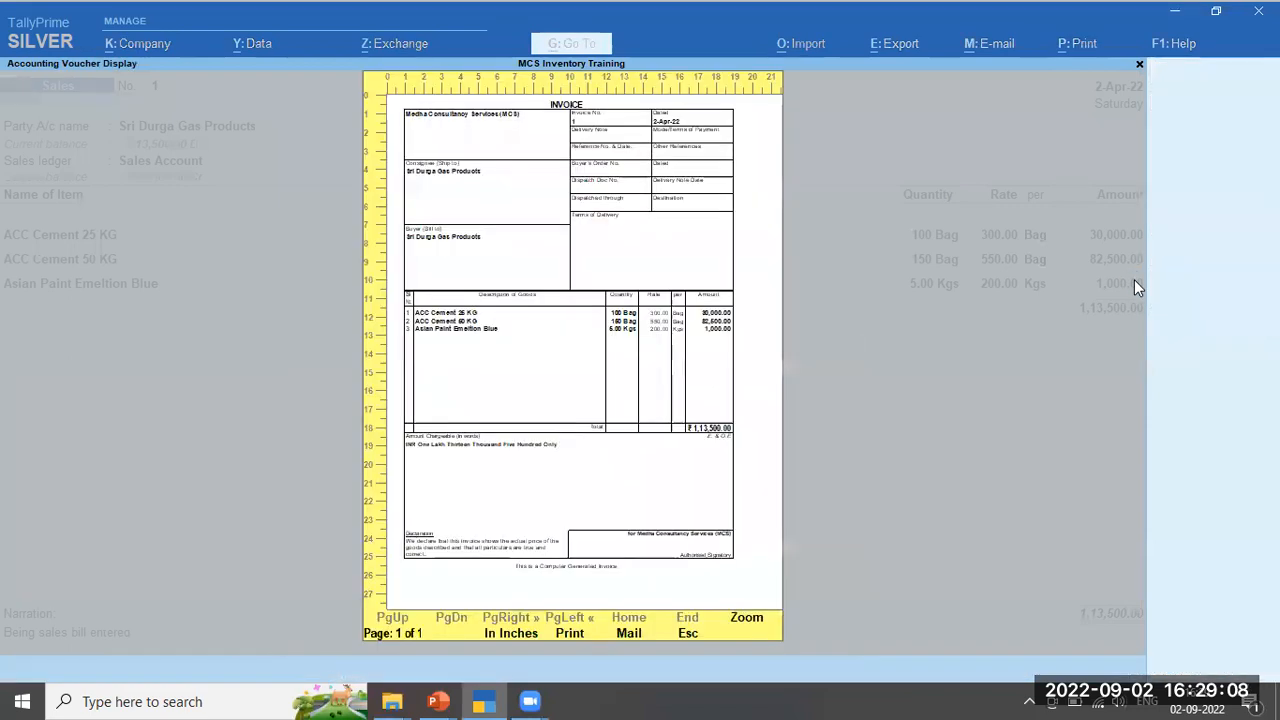
key(Return)
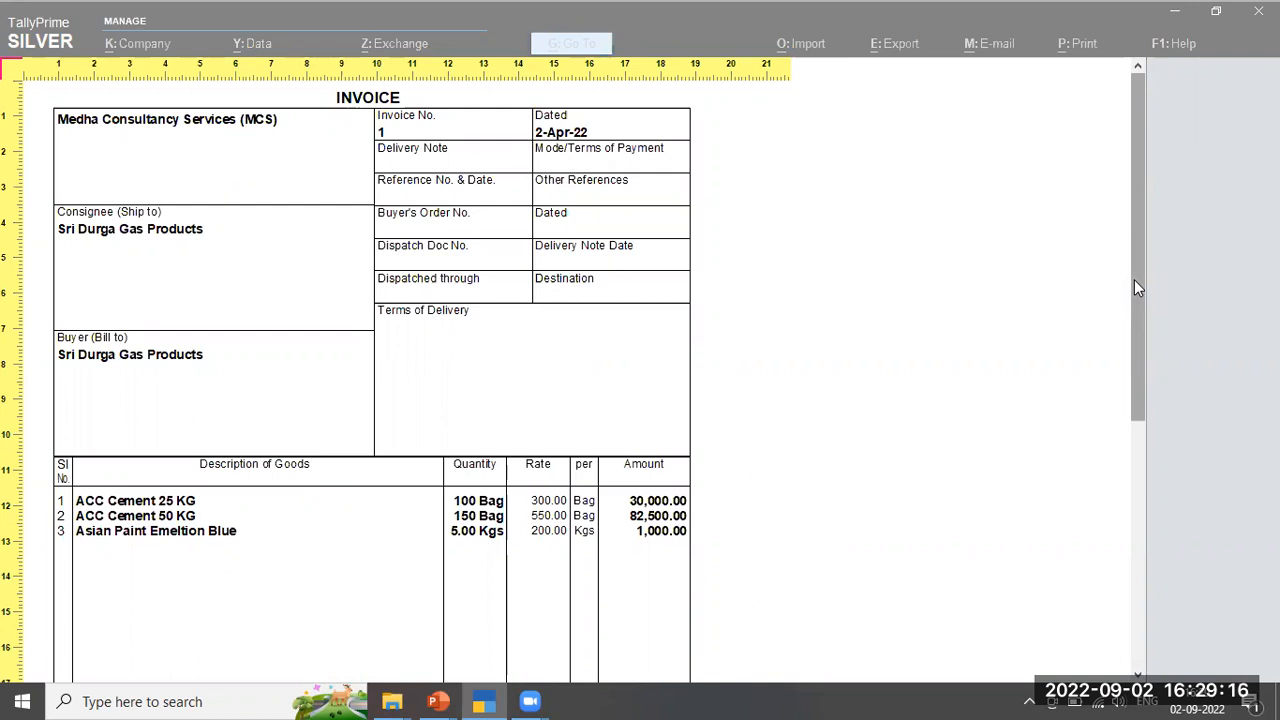
scroll(1134, 280, down, 3)
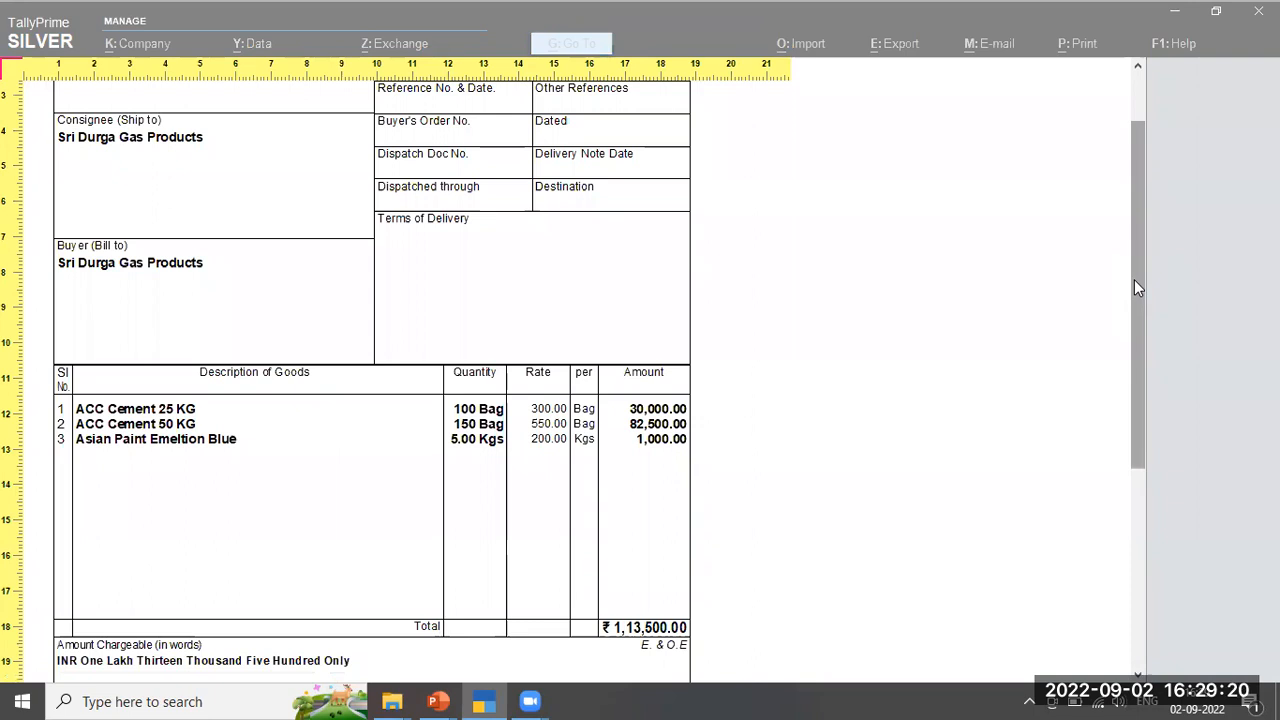
scroll(1134, 288, down, 1)
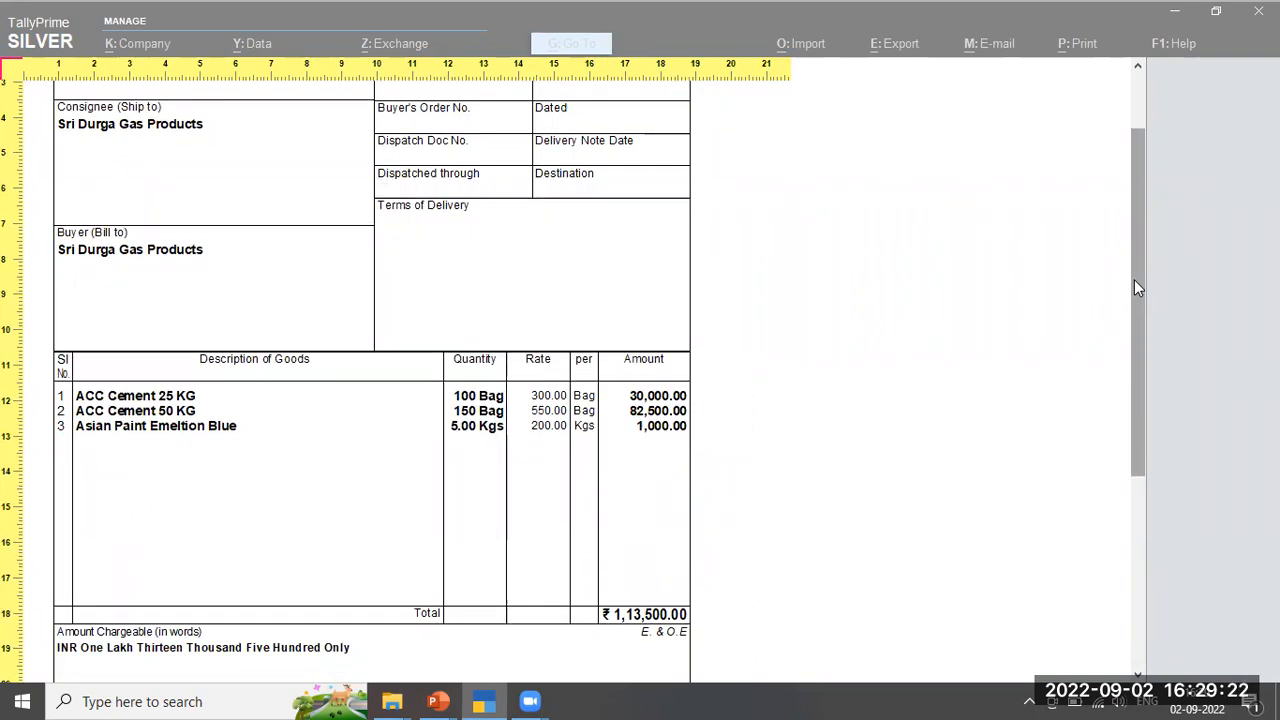
scroll(1136, 287, down, 9)
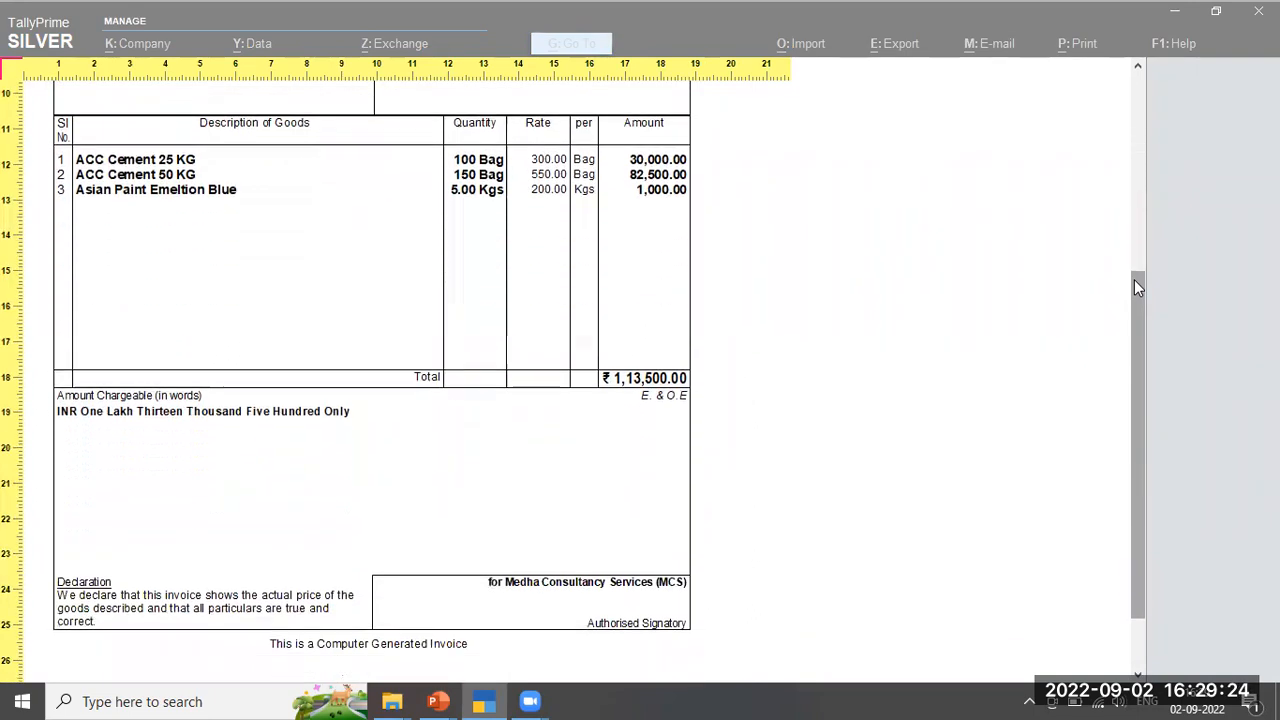
scroll(1134, 282, up, 13)
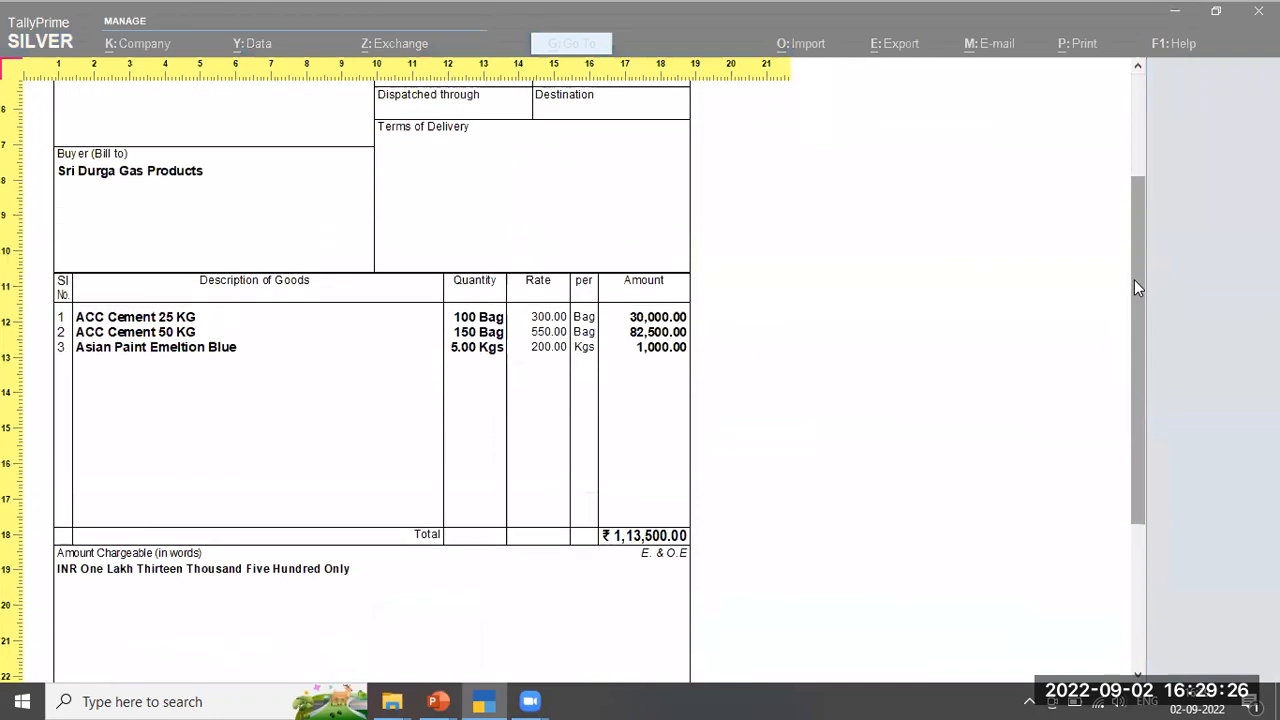
scroll(1134, 288, down, 13)
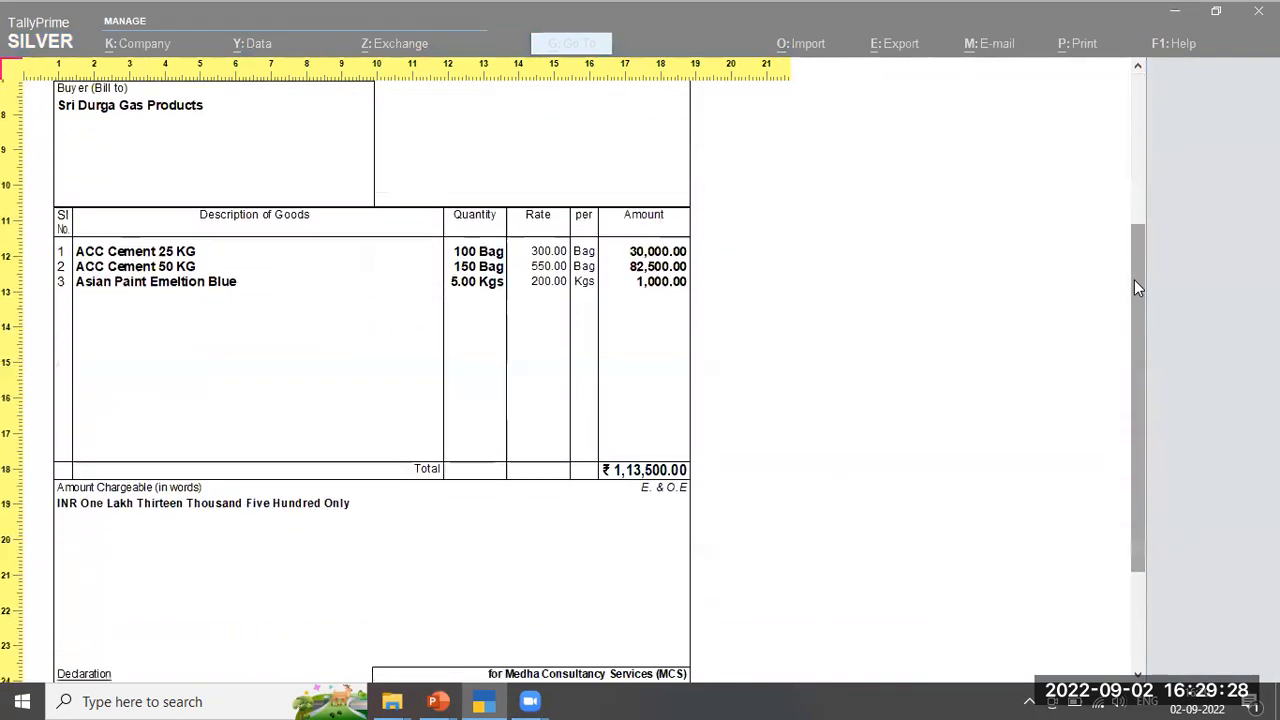
scroll(1134, 280, up, 13)
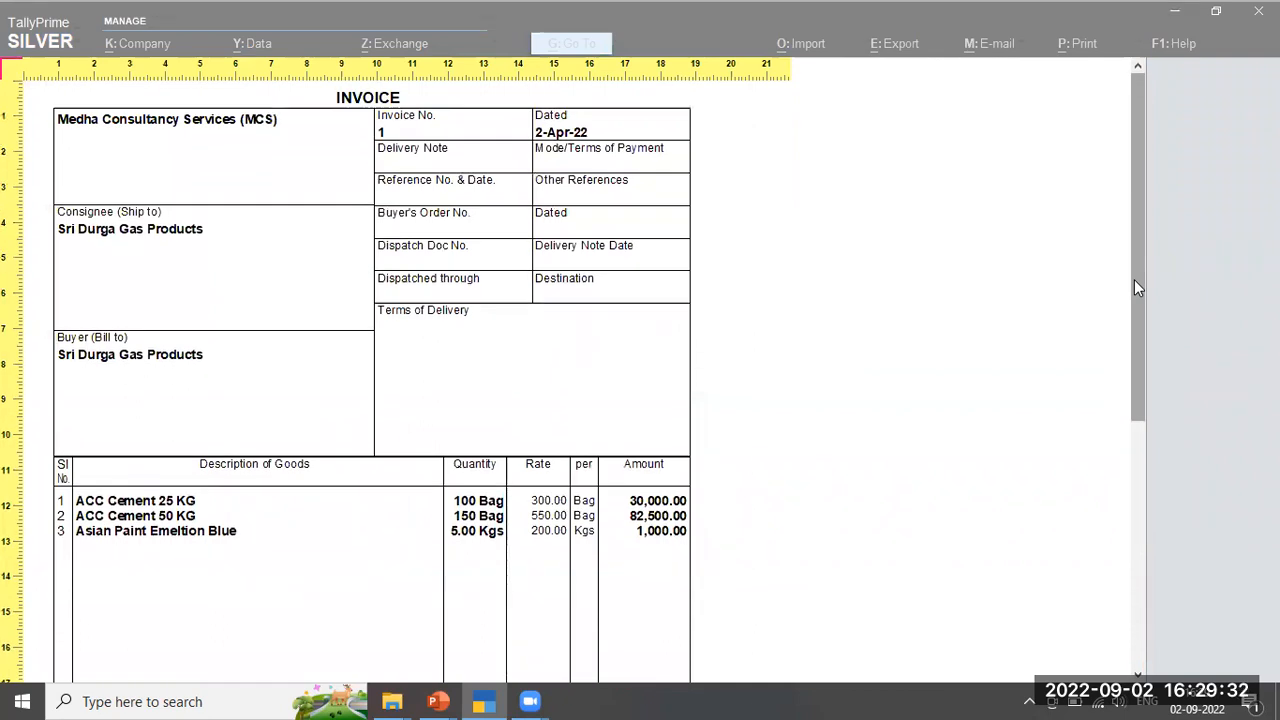
key(Escape)
key(Escape)
key(Escape)
key(Escape)
key(Escape)
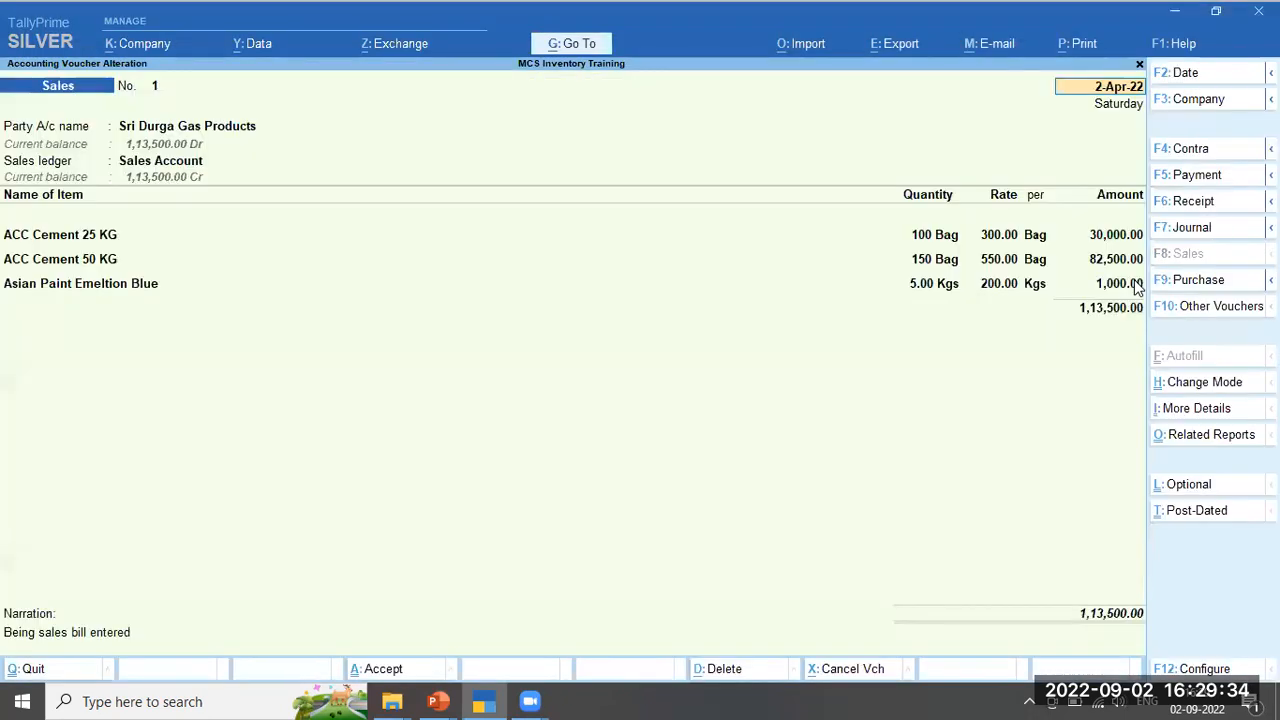
Leave the sales voucher alteration and start a new Purchase voucher
key(Return)
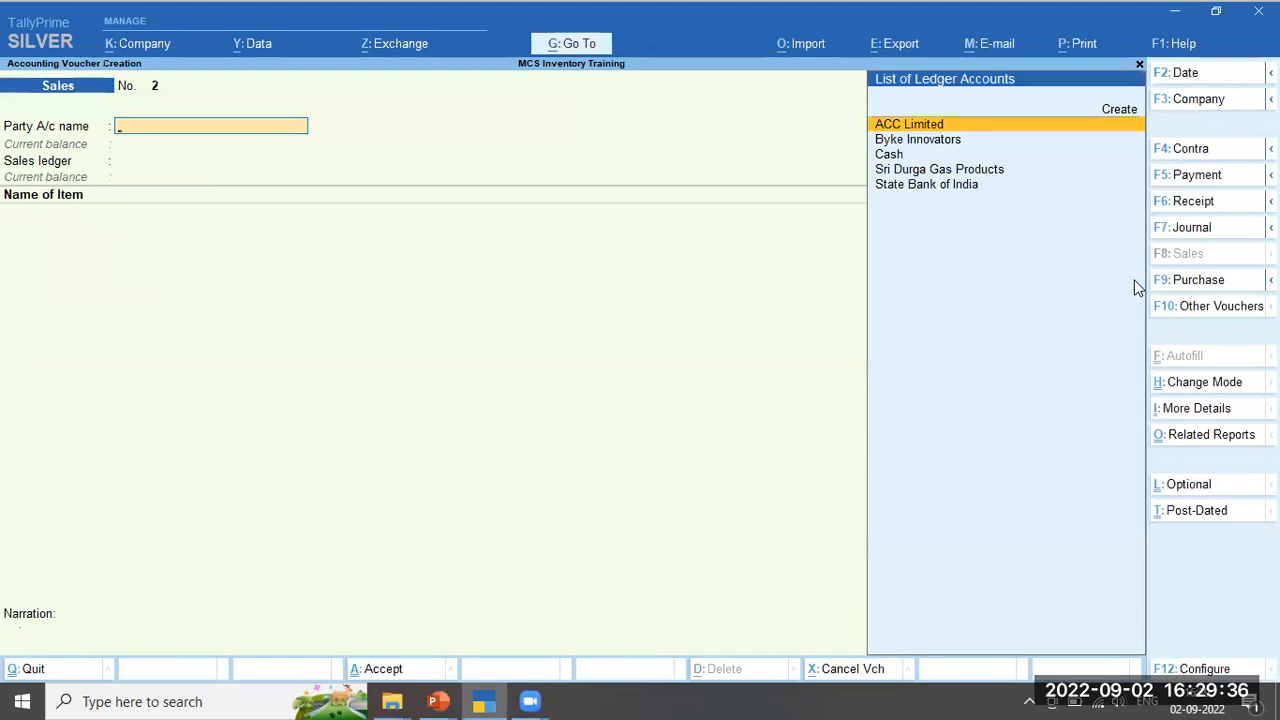
key(Escape)
key(Return)
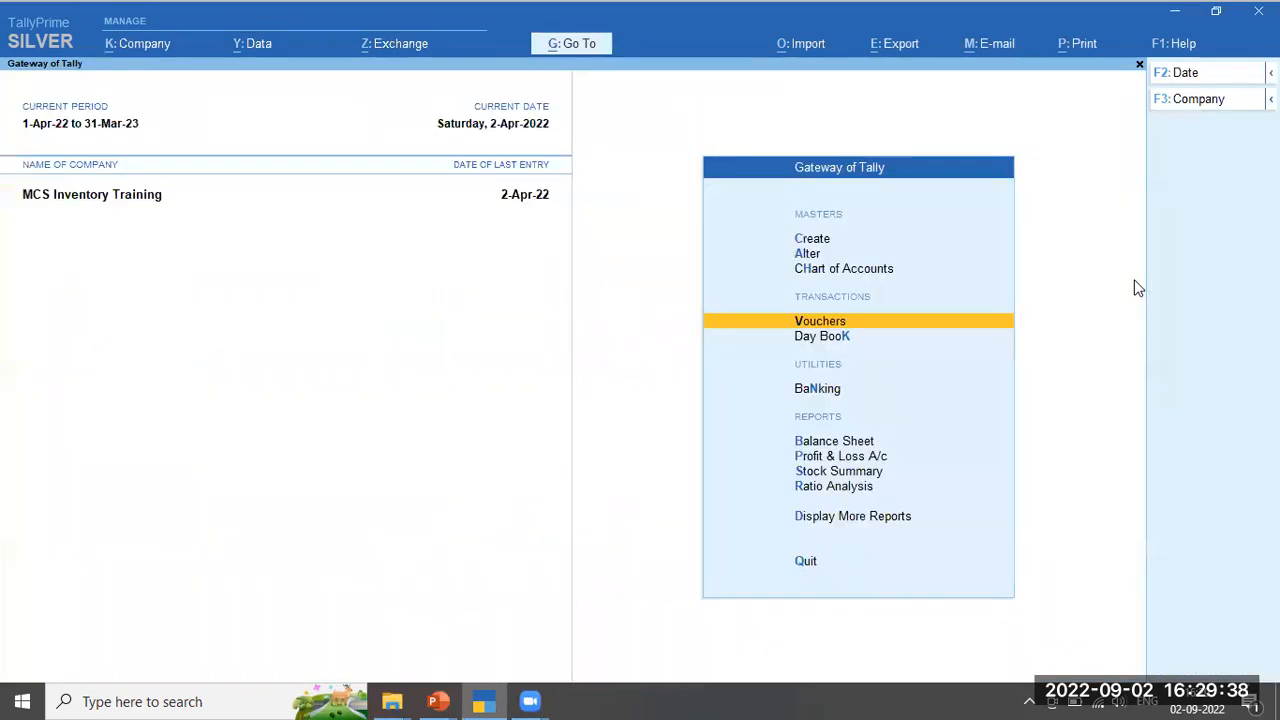
key(Return)
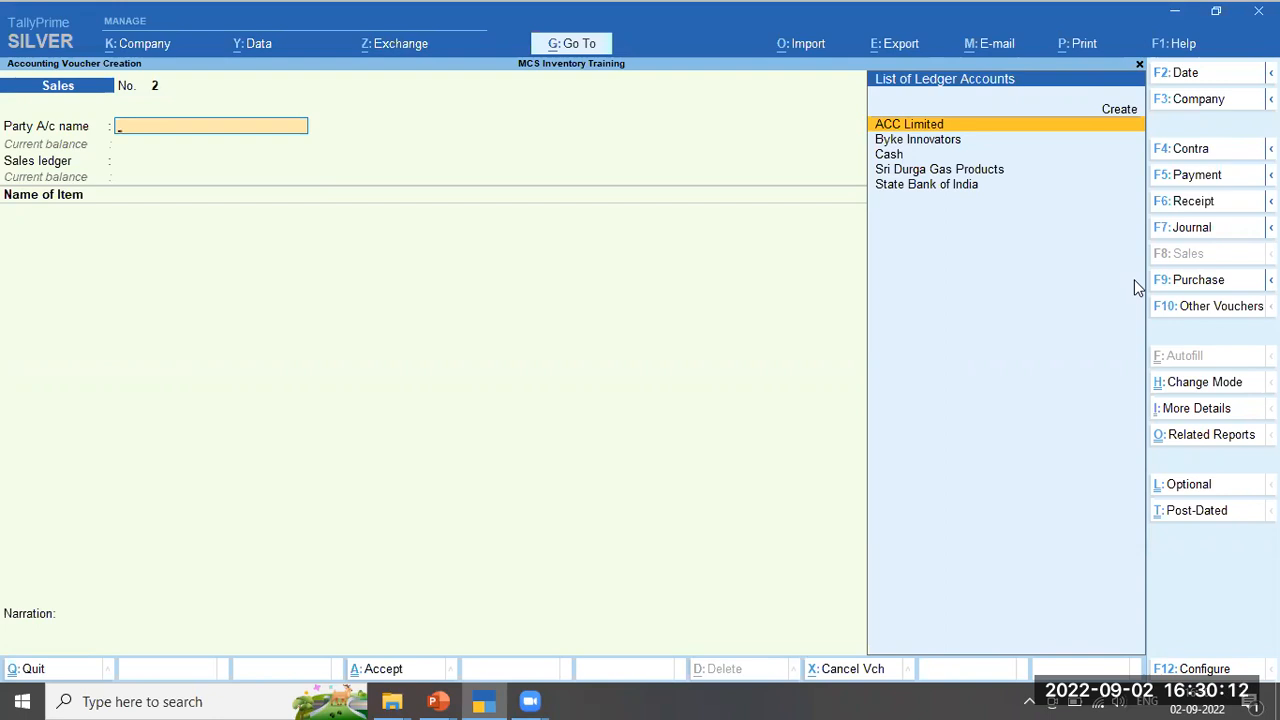
click(1238, 288)
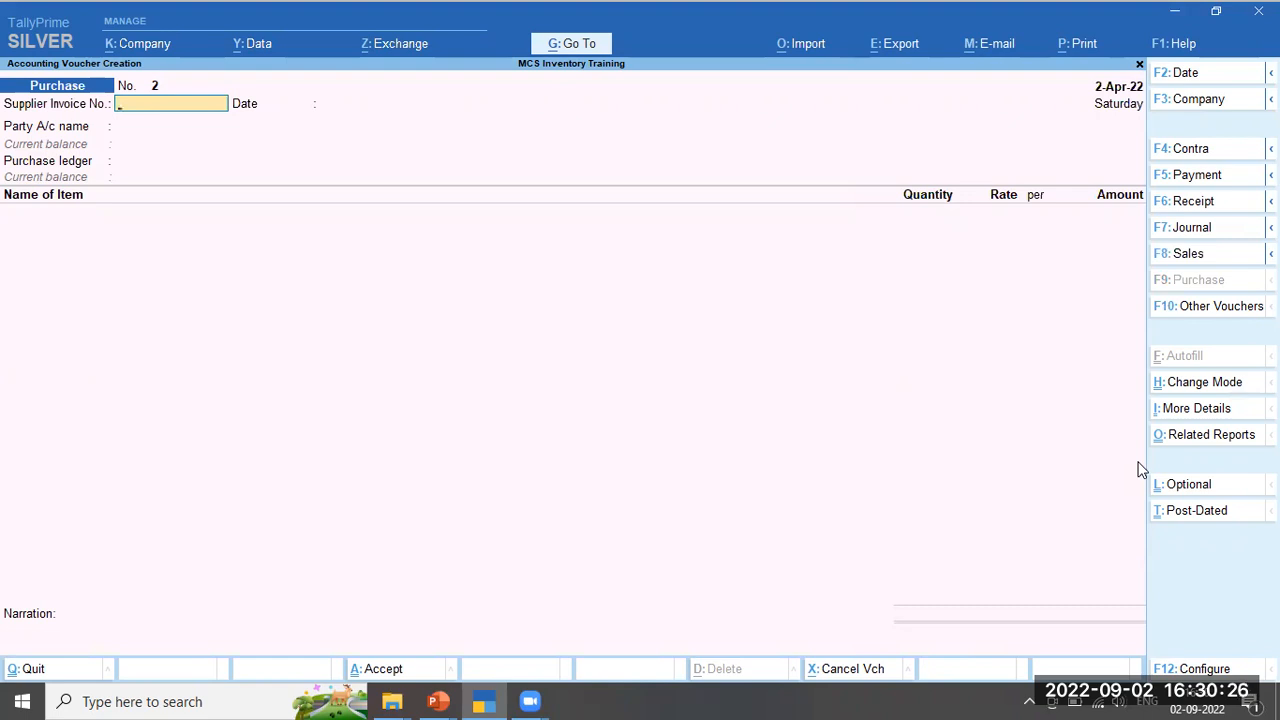
Date the purchase 4-Apr-22, enter supplier invoice 3434, and begin a new party ledger
key(F2)
key(Return)
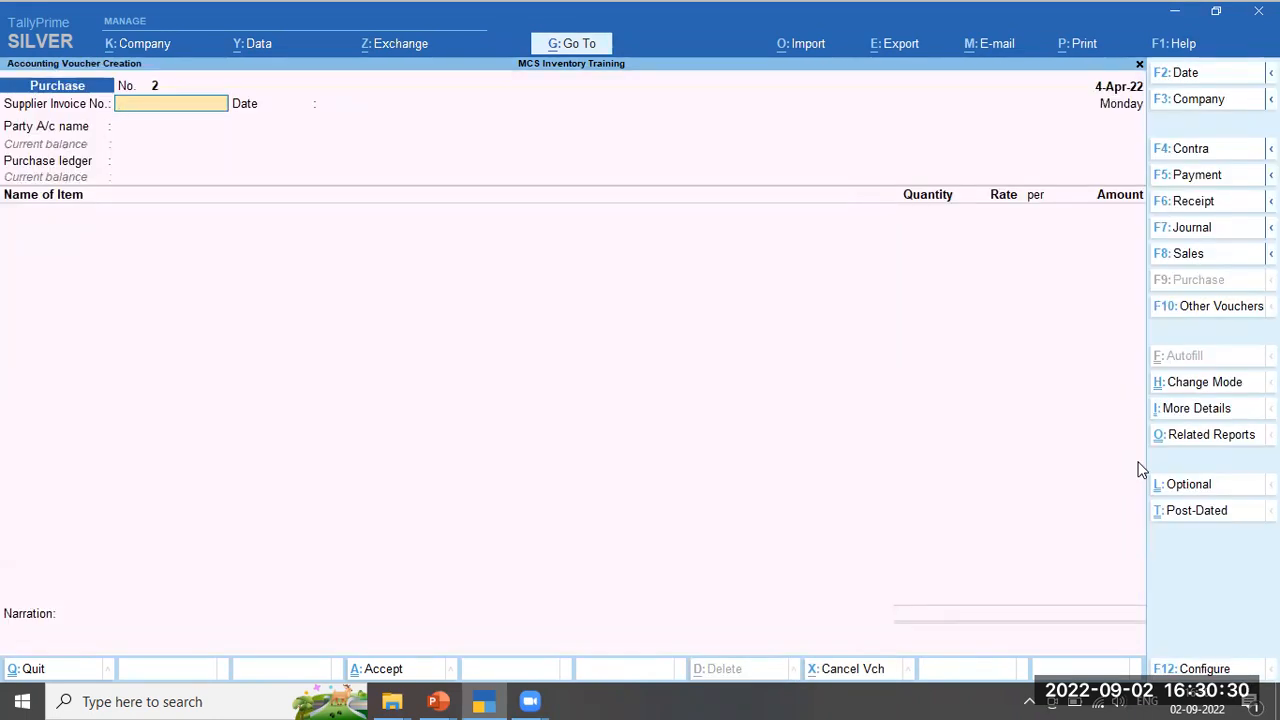
text(3434)
key(Return)
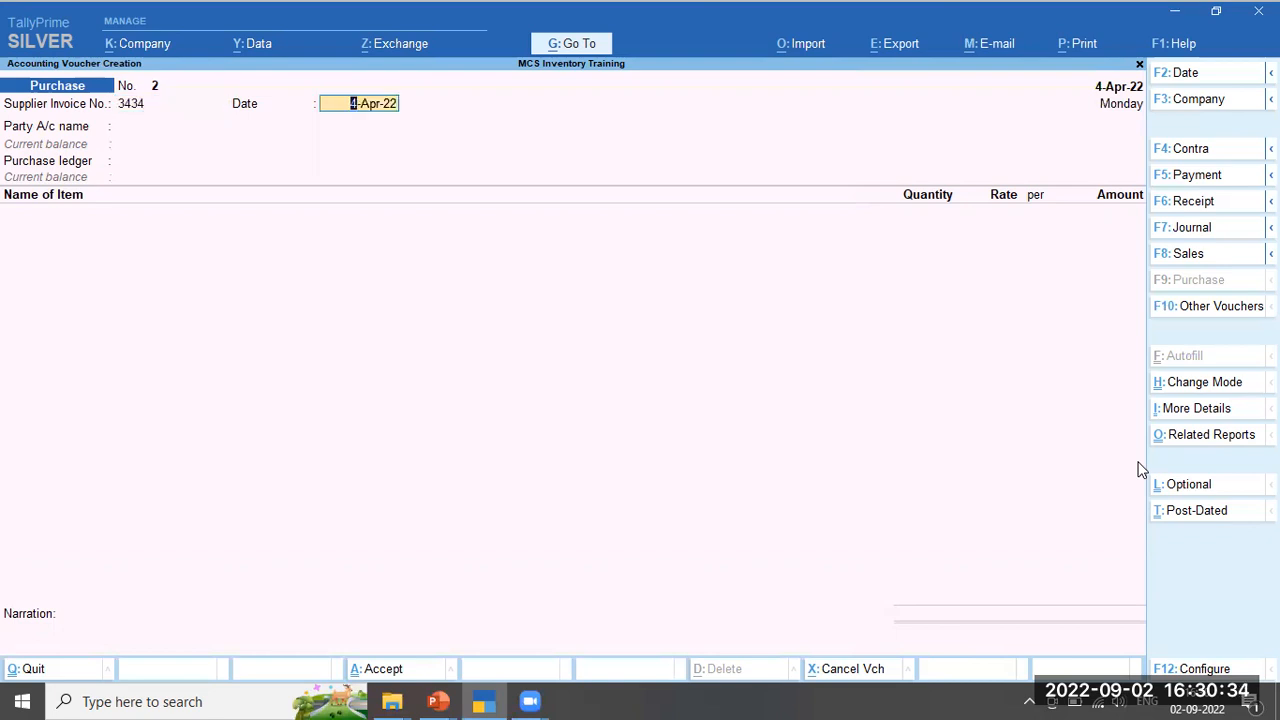
key(Return)
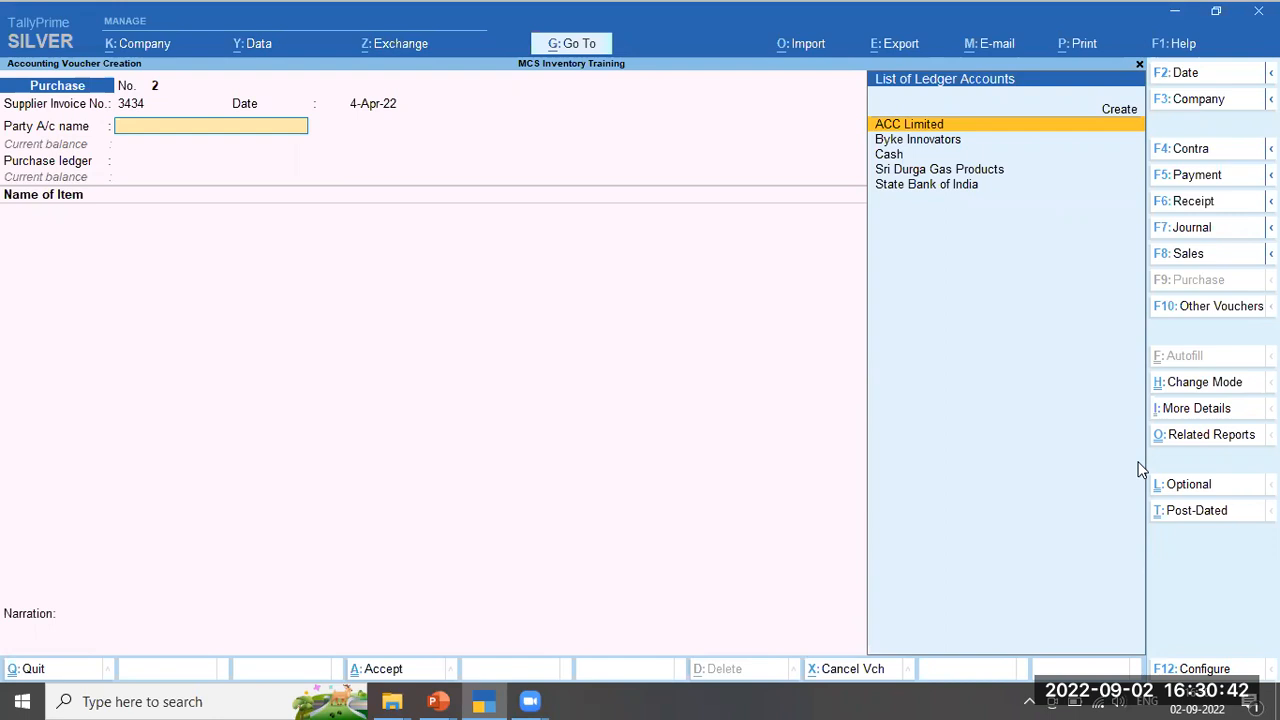
key(alt)
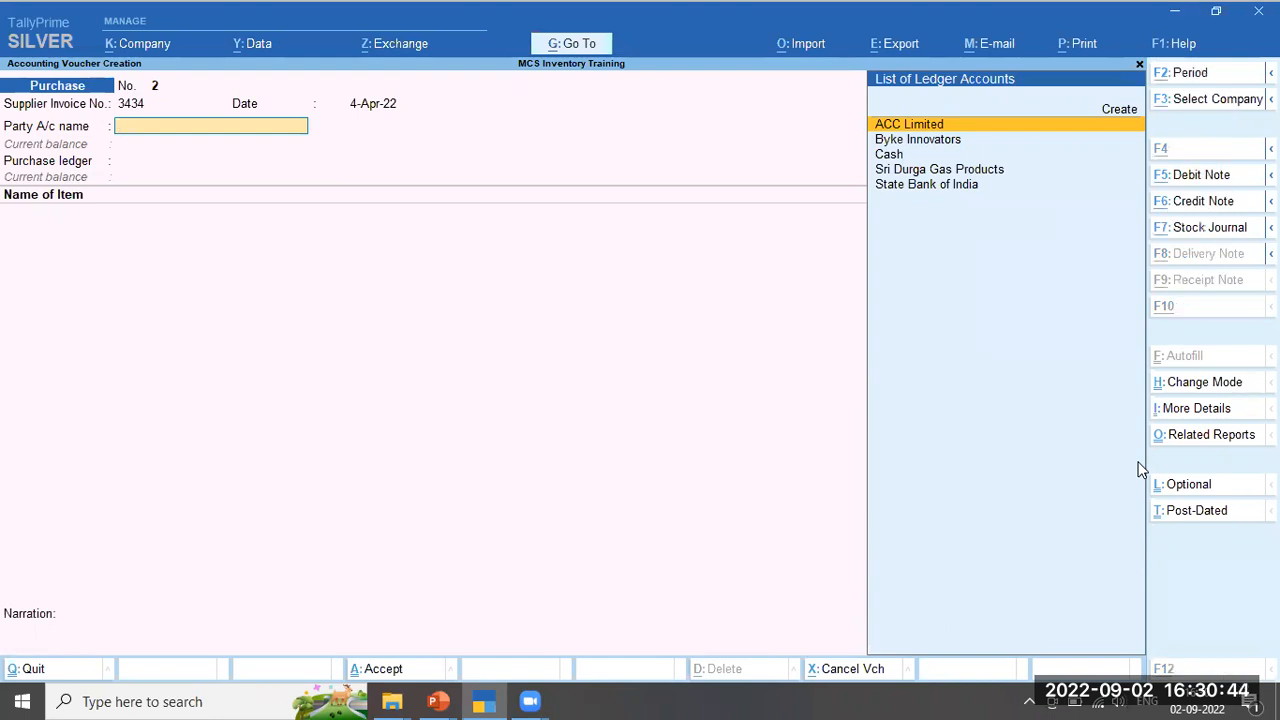
key(alt+c)
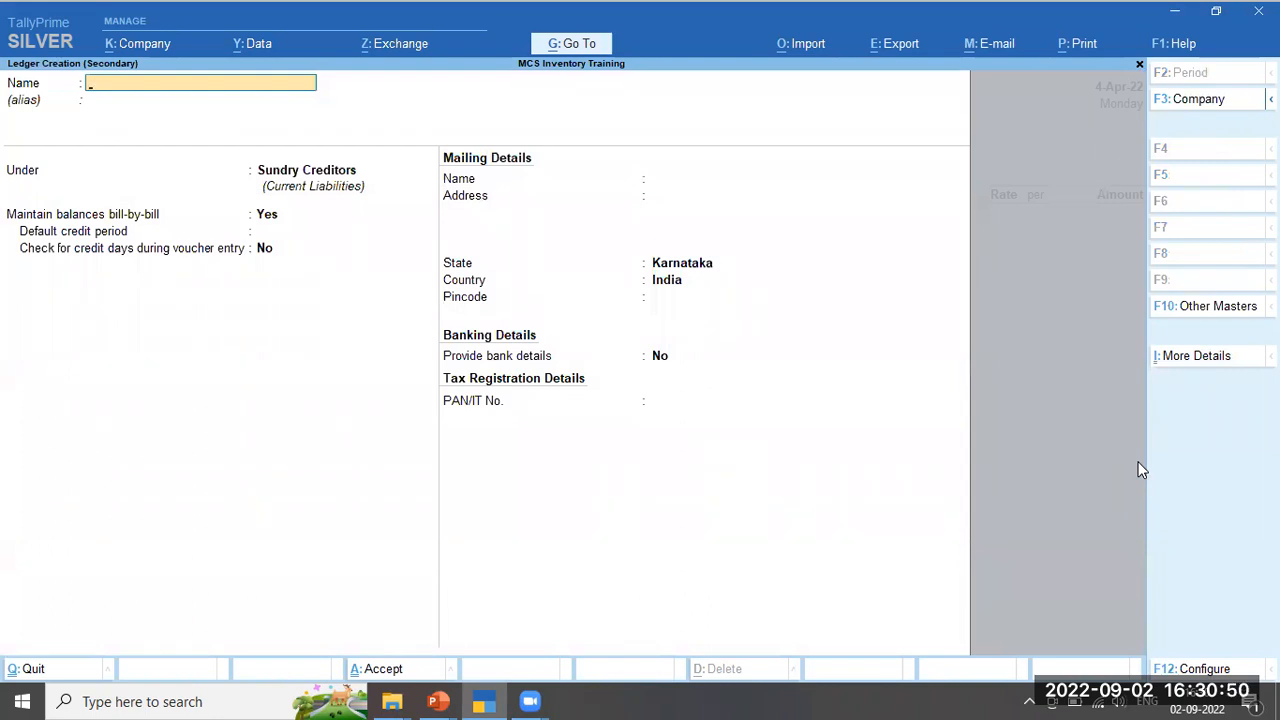
Create ledger Inhouse Products under Sundry Creditors with state Karnataka
key(Escape)
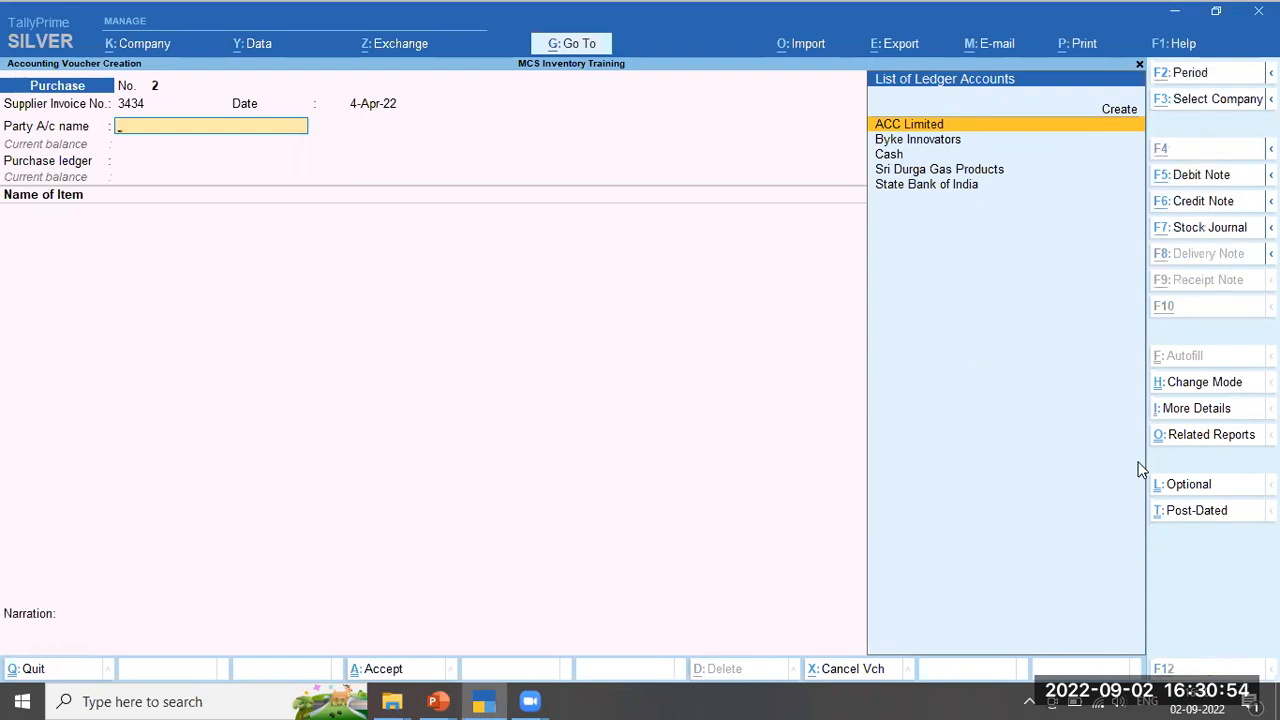
key(alt+c)
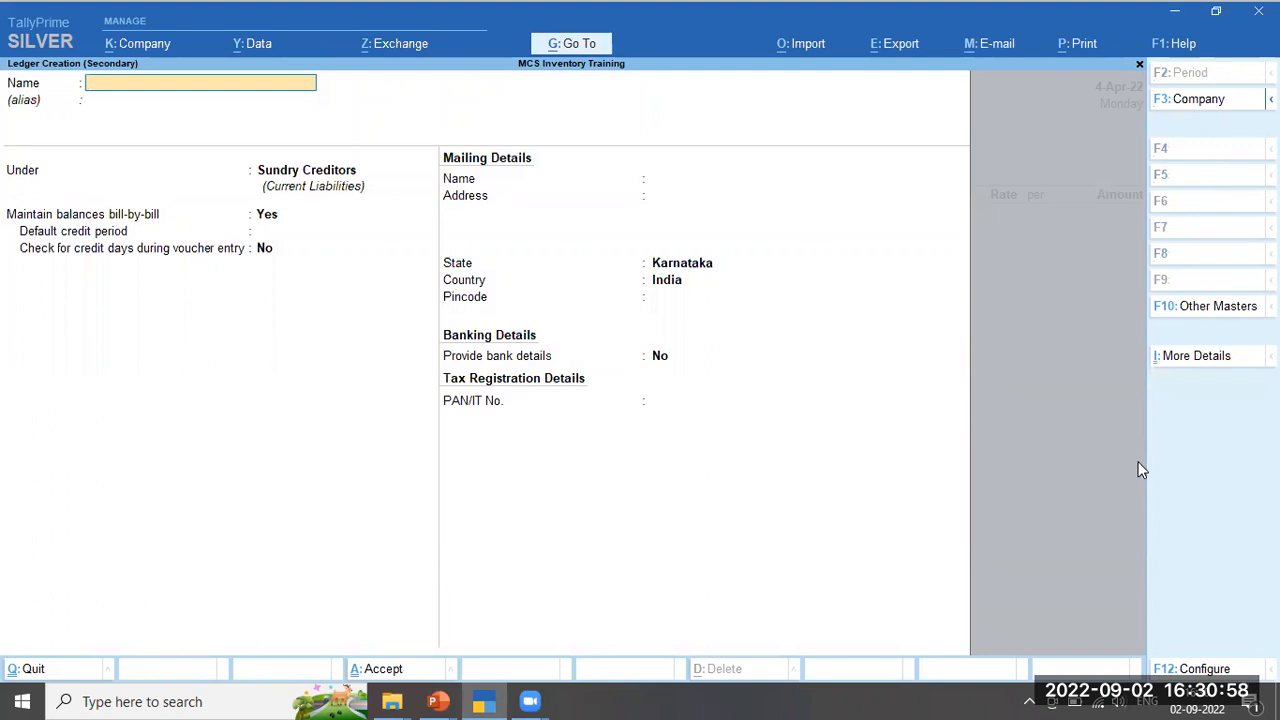
text(Inhouse Products)
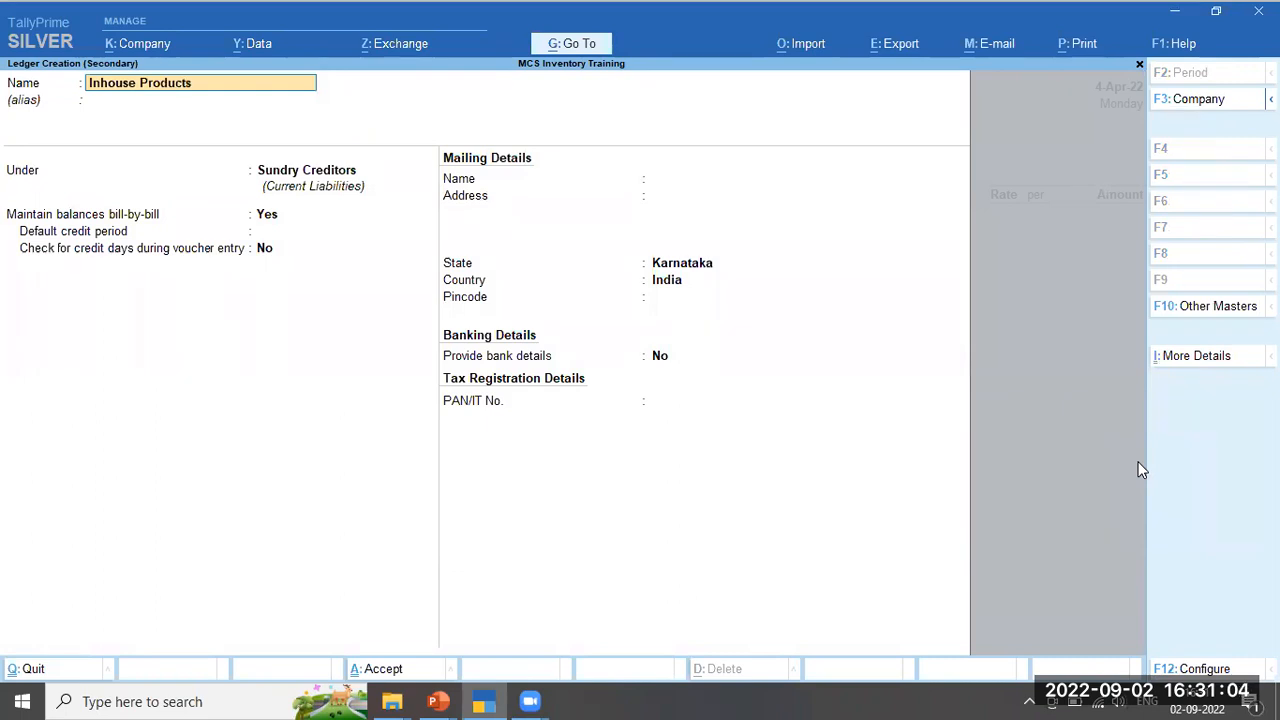
key(Return)
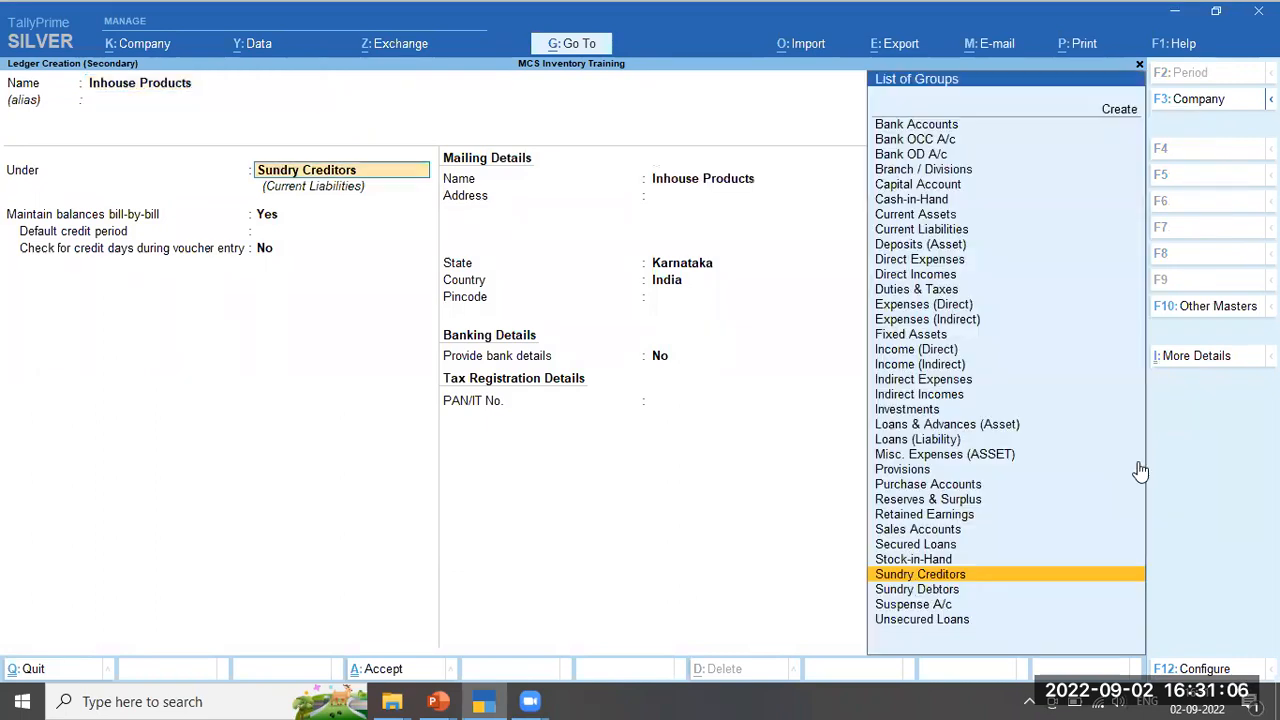
key(Return)
key(Return)
key(Return)
key(Return)
key(Return)
key(Return)
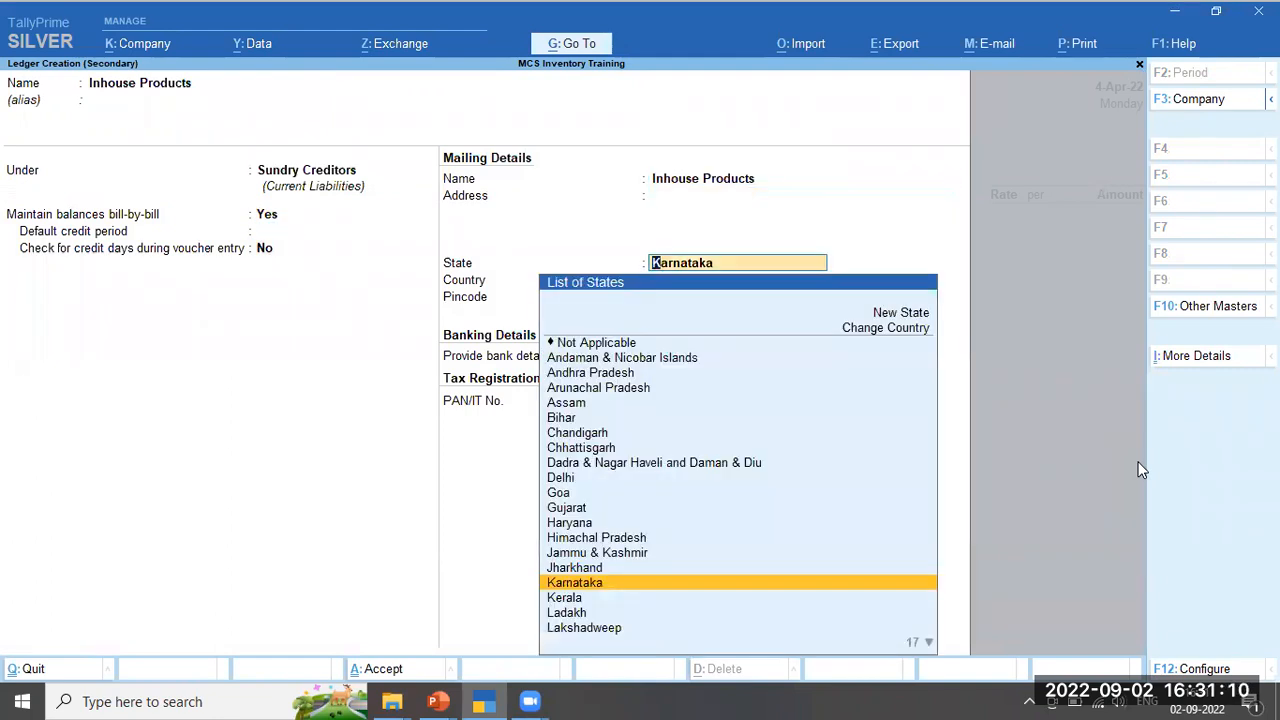
key(Return)
key(Return)
key(Return)
key(Return)
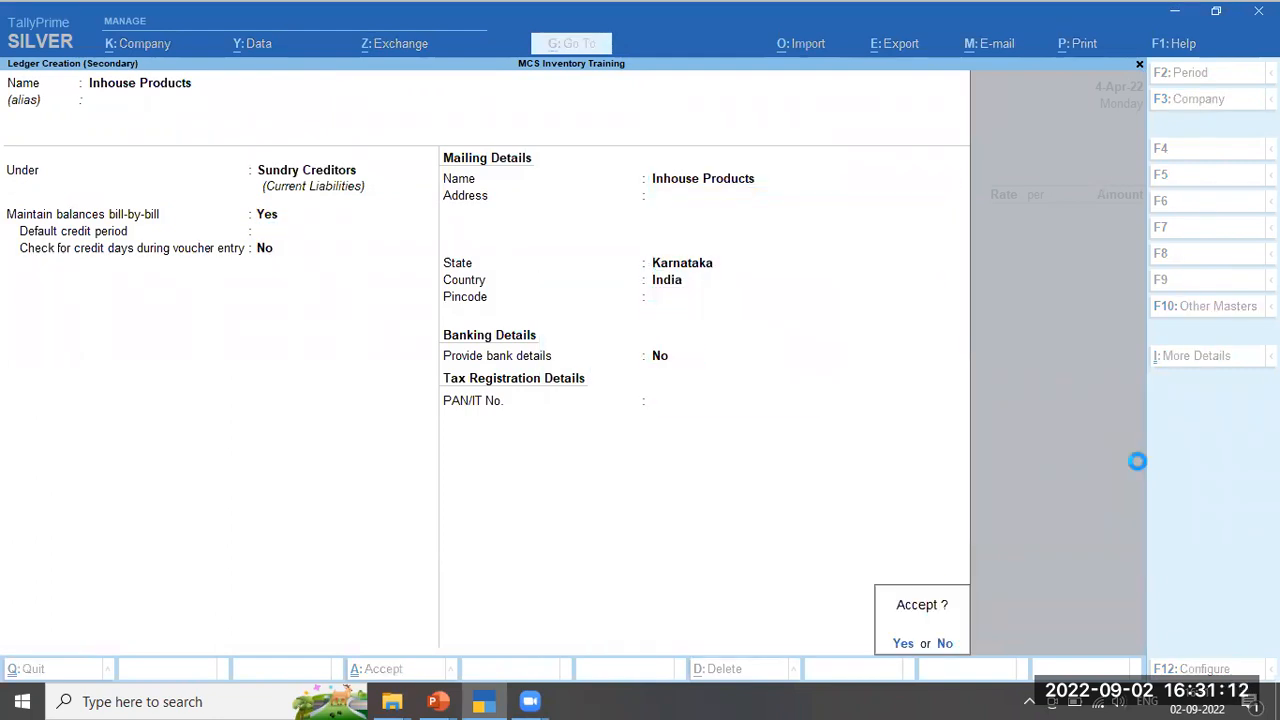
key(Return)
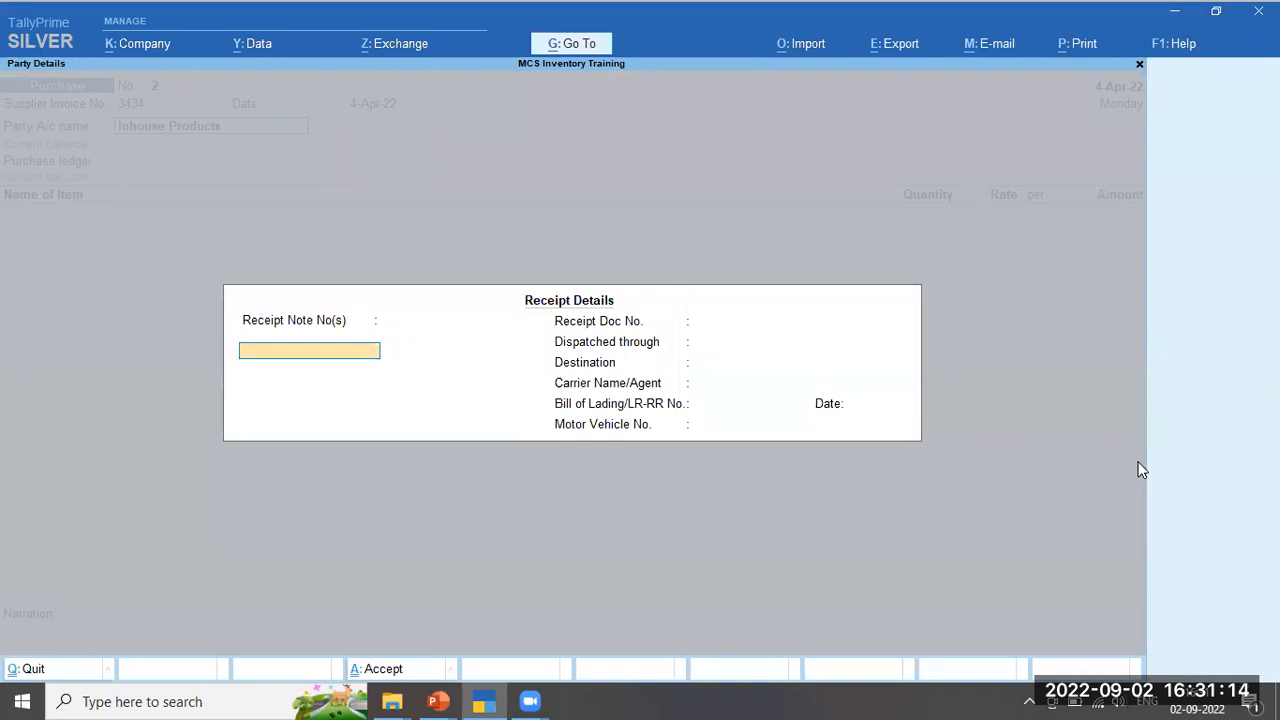
Accept party details, choose Purchase Account, and add 100 Kgs of Asian Paint Emeltion Blue
key(ctrl+a)
key(ctrl+a)
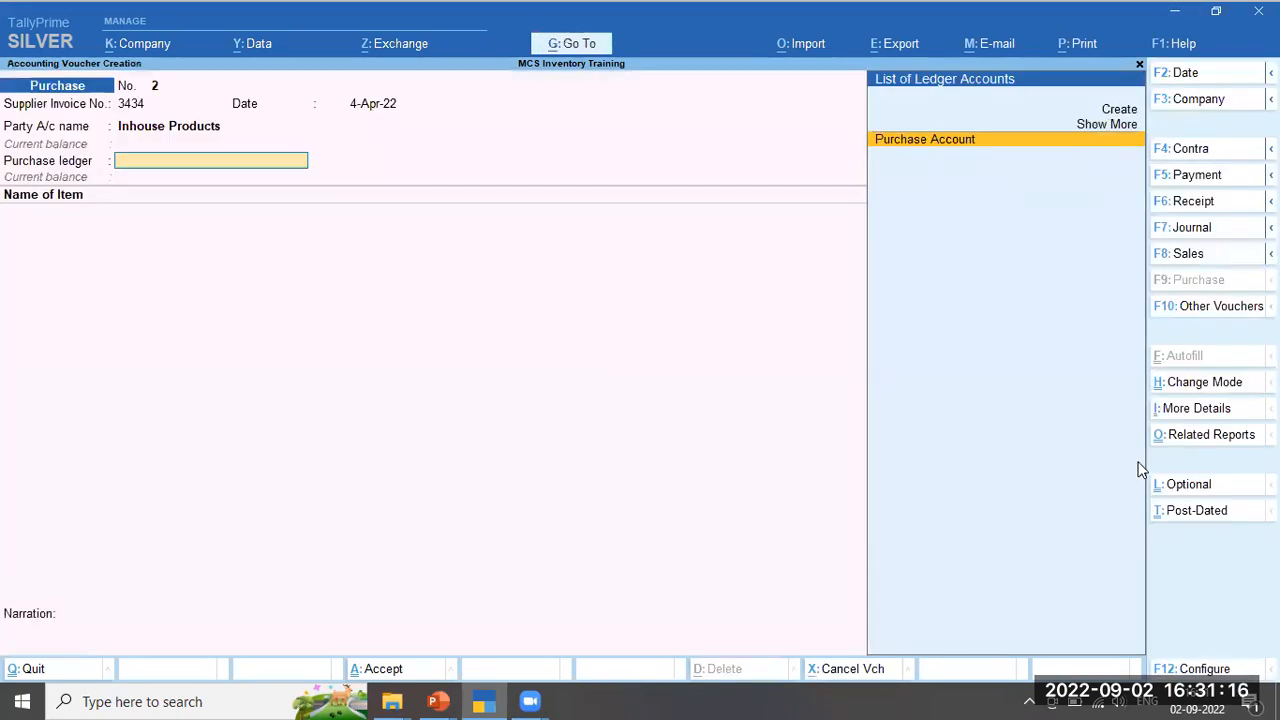
key(Return)
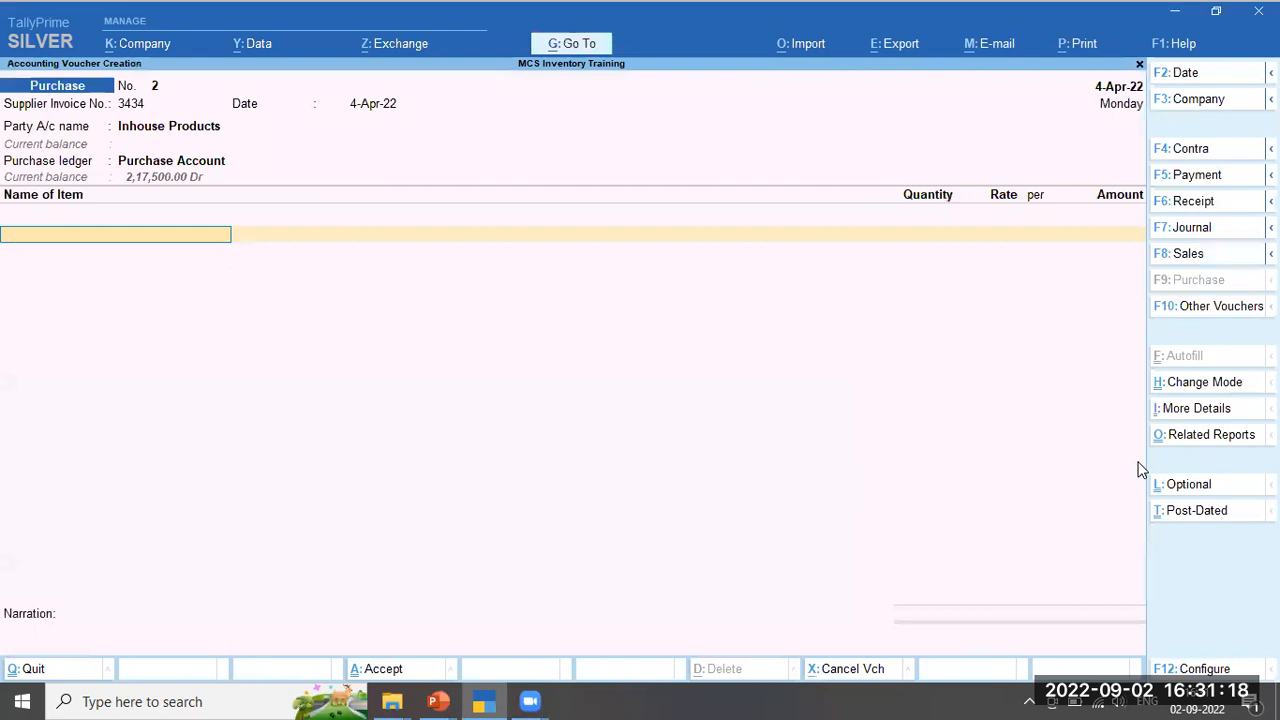
key(Down)
key(Down)
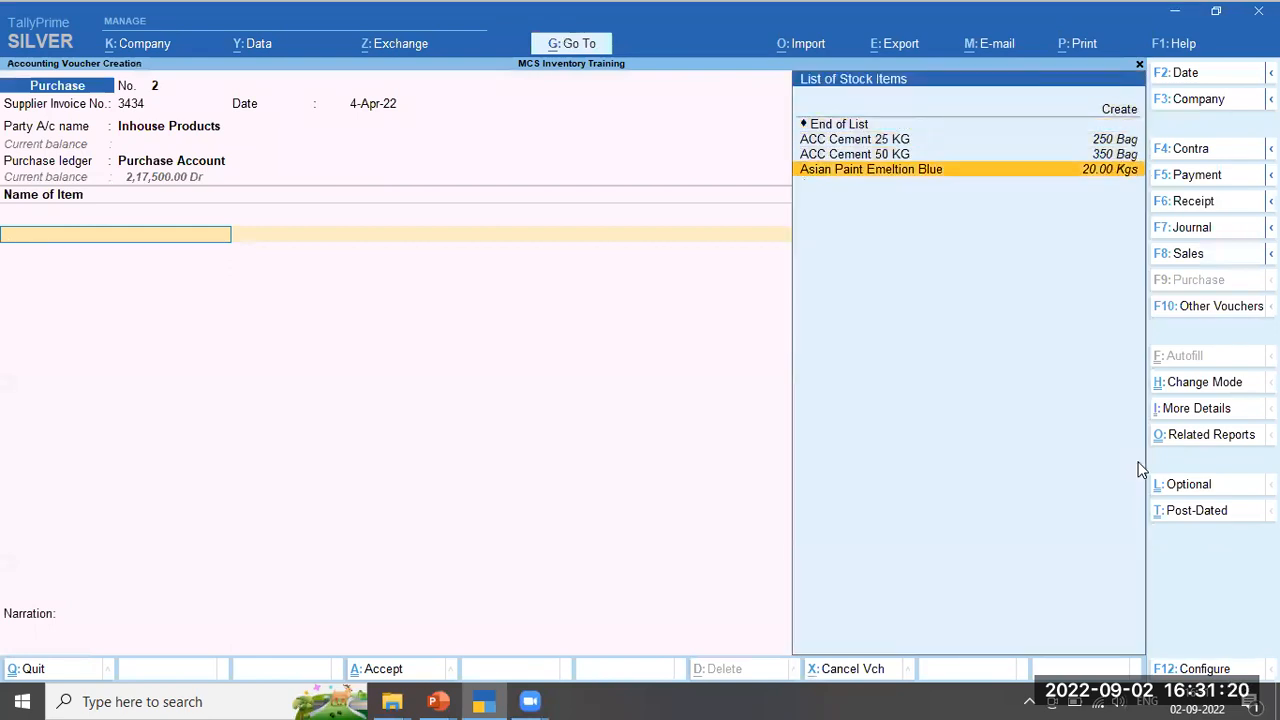
key(Return)
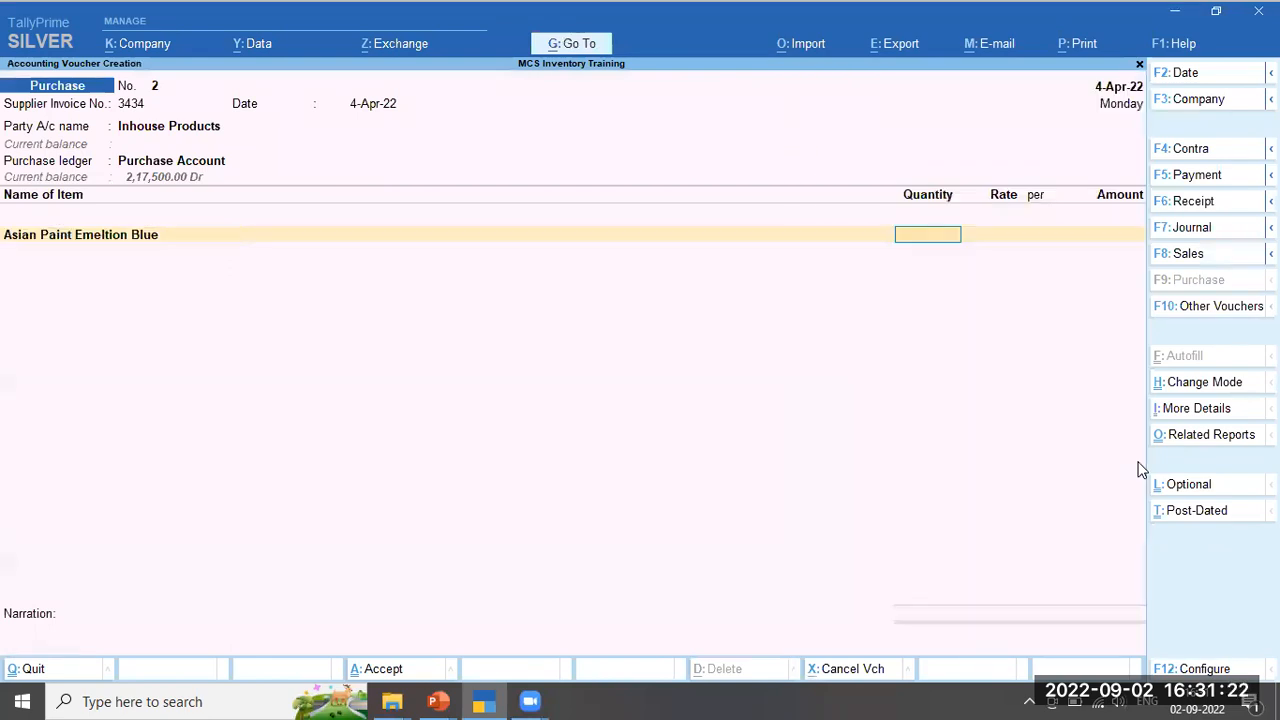
text(100)
key(Return)
key(Return)
key(Return)
key(Return)
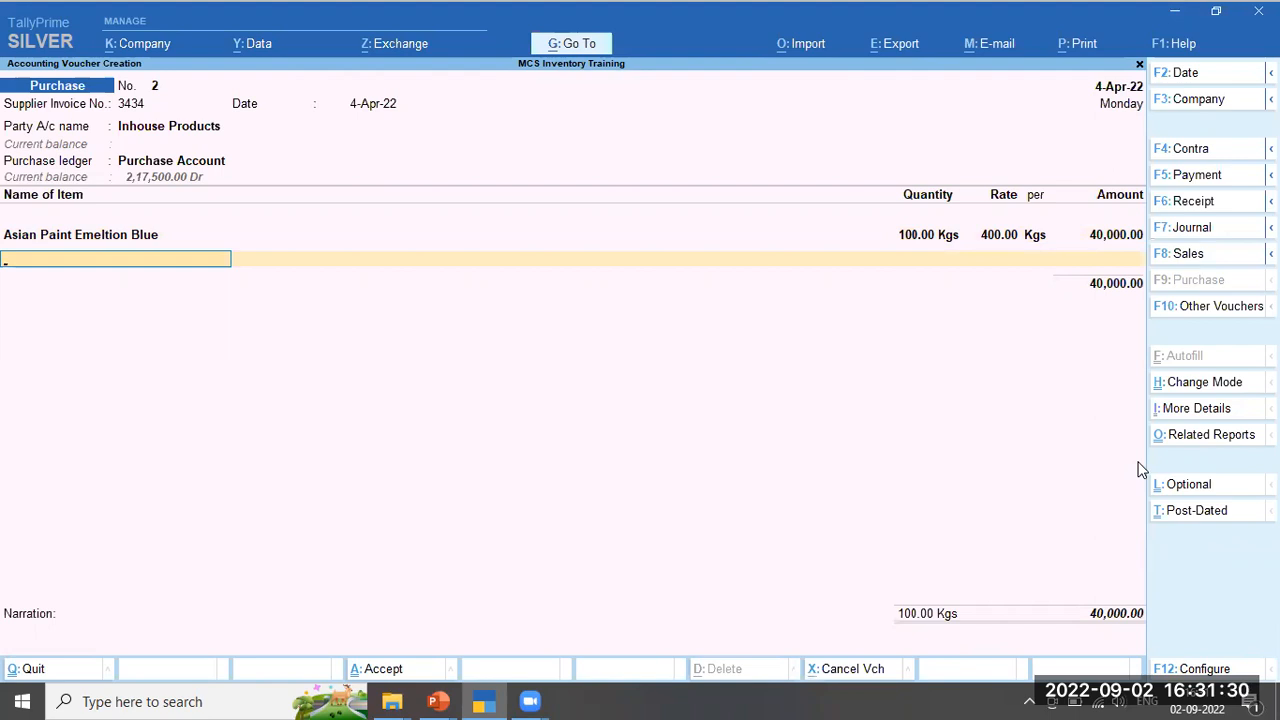
key(Return)
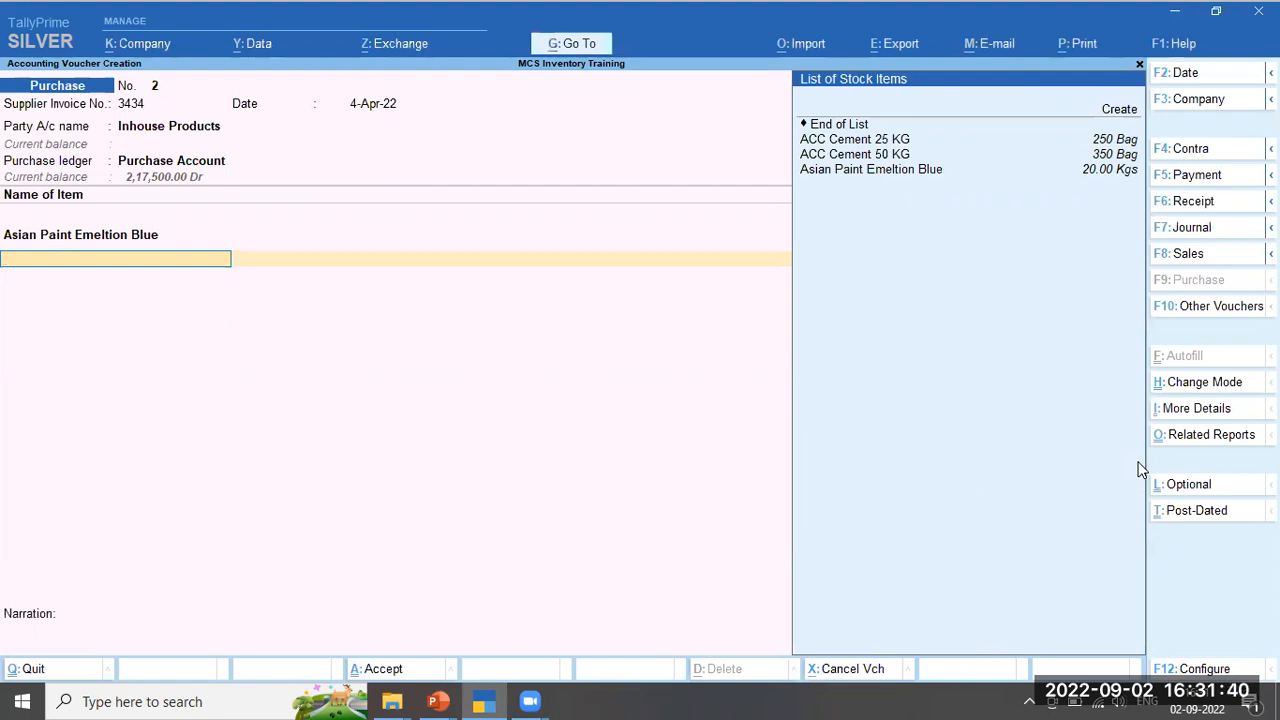
key(ctrl)
Start a new stock item named JSW Paint under the Paints group
key(alt+c)
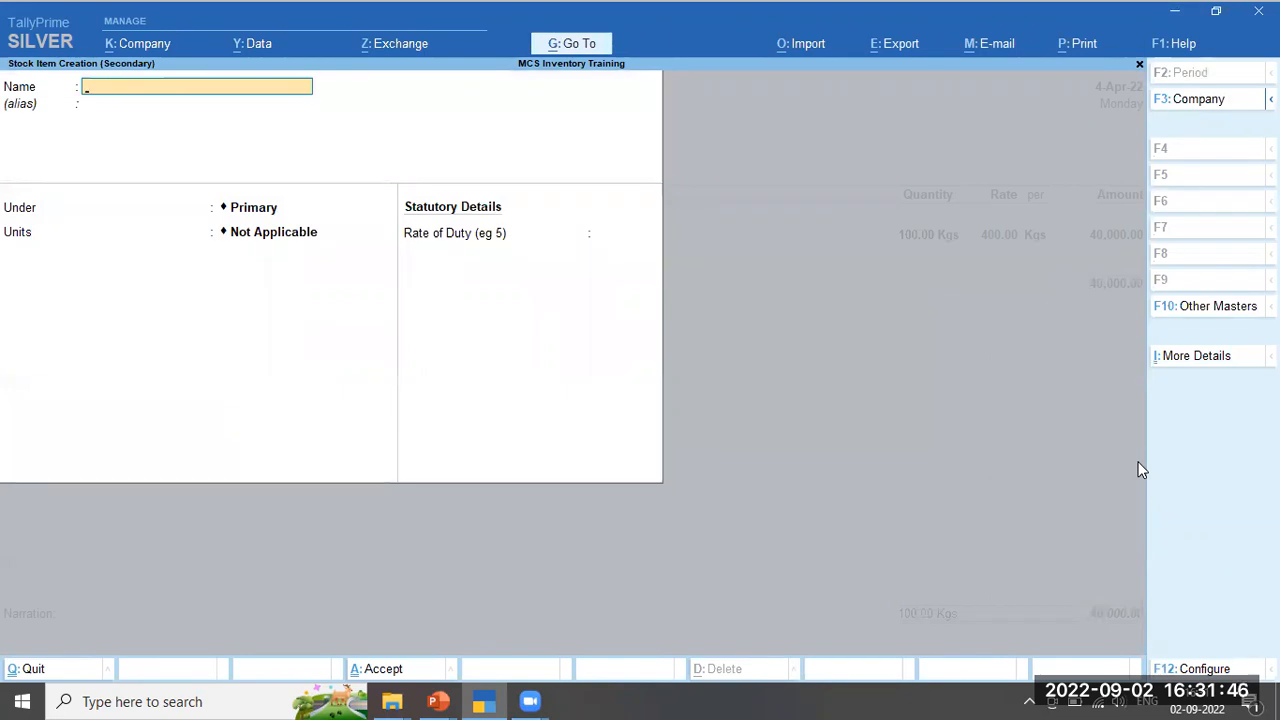
text(JSW Paint)
key(Return)
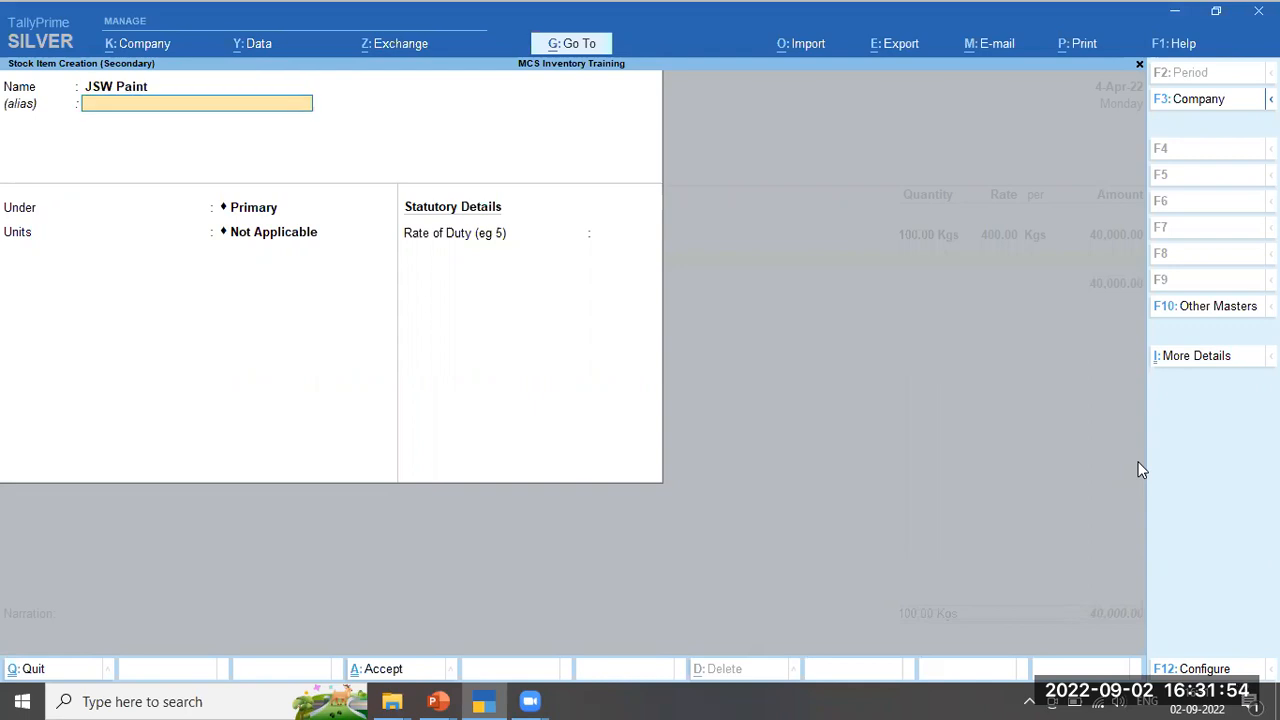
key(Return)
key(Down)
key(Down)
key(Down)
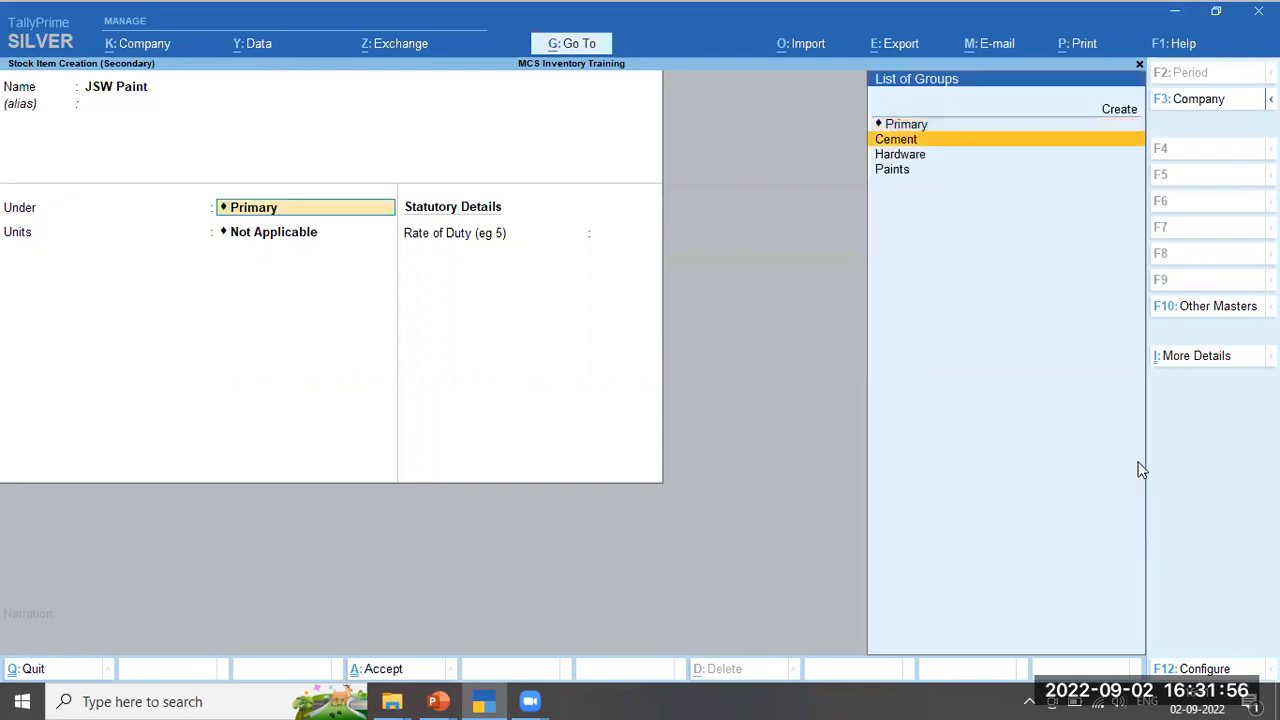
key(Return)
key(Down)
key(Down)
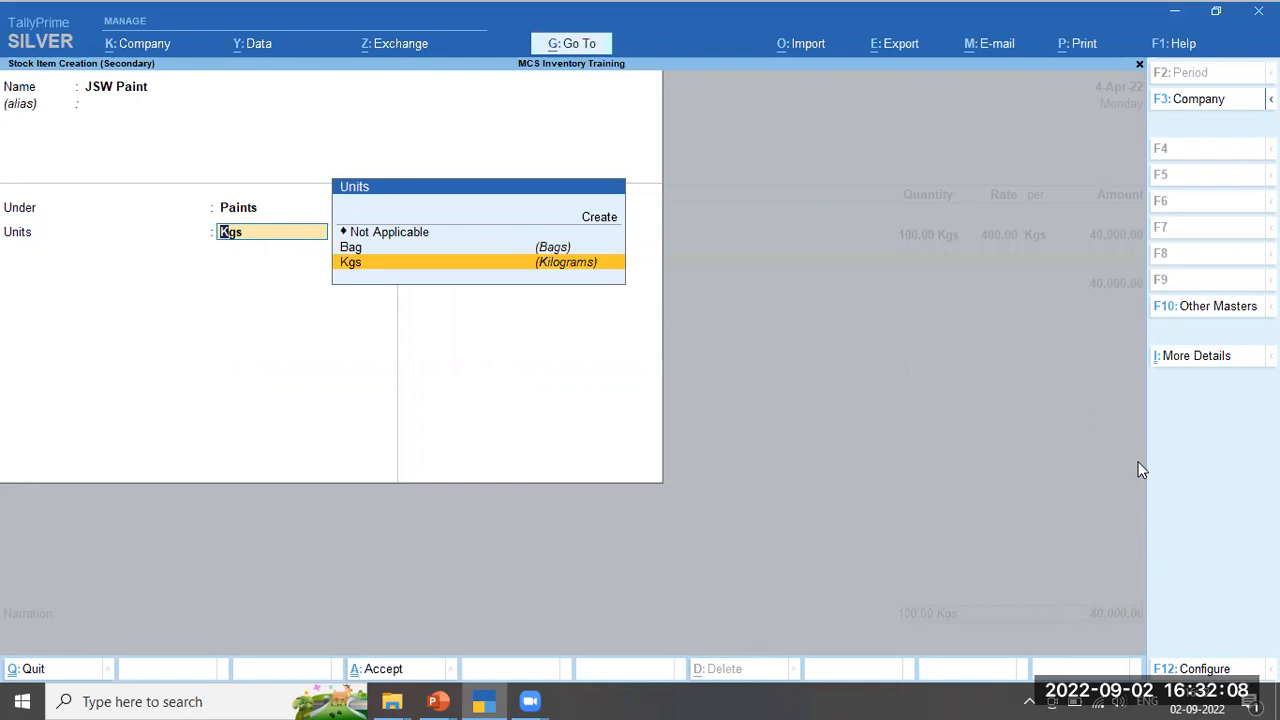
Create unit Ltr (Liters) with 2 decimal places and leave the duty rate at 0
key(alt+c)
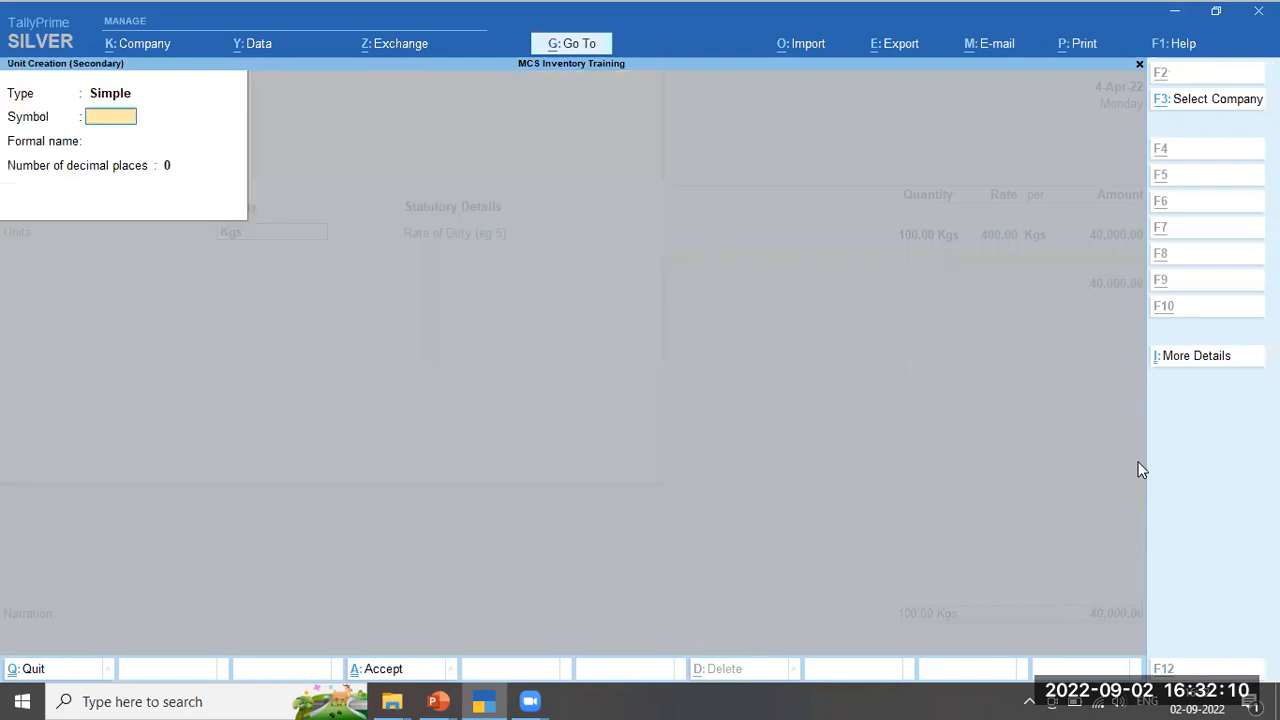
text(Ltr)
key(Return)
text(Liters)
key(Return)
text(2)
key(Return)
key(Return)
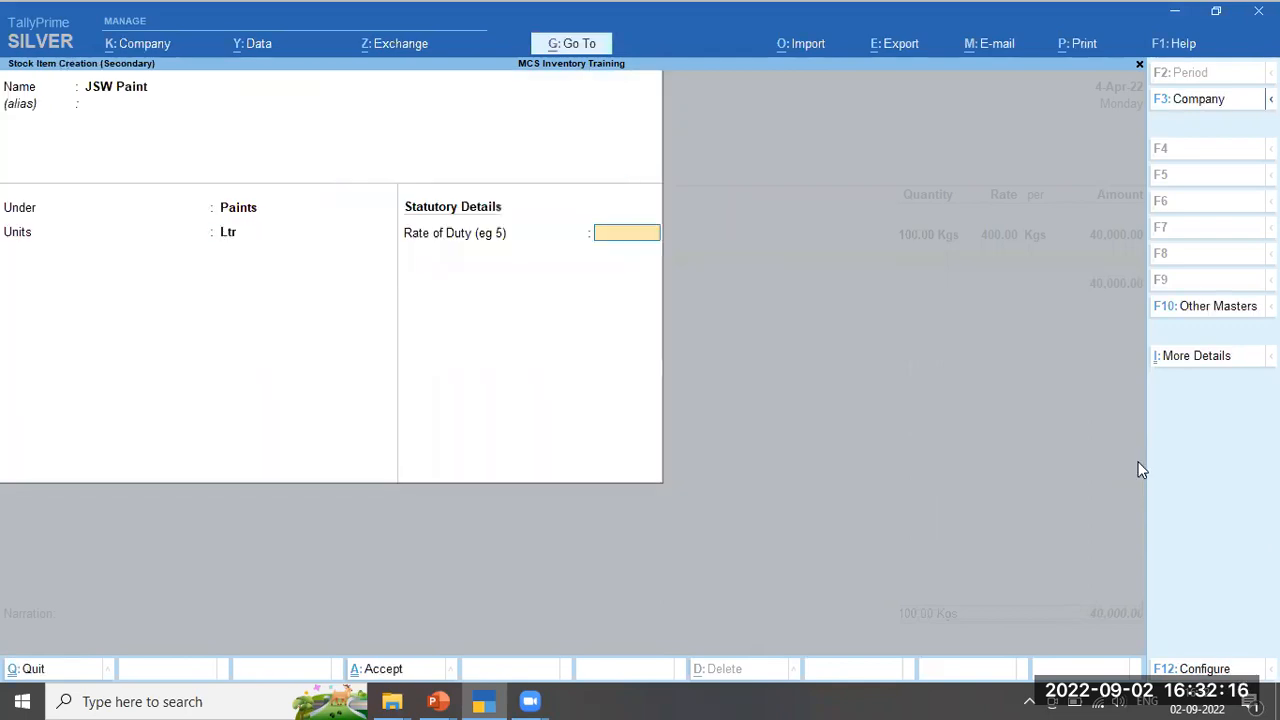
key(Return)
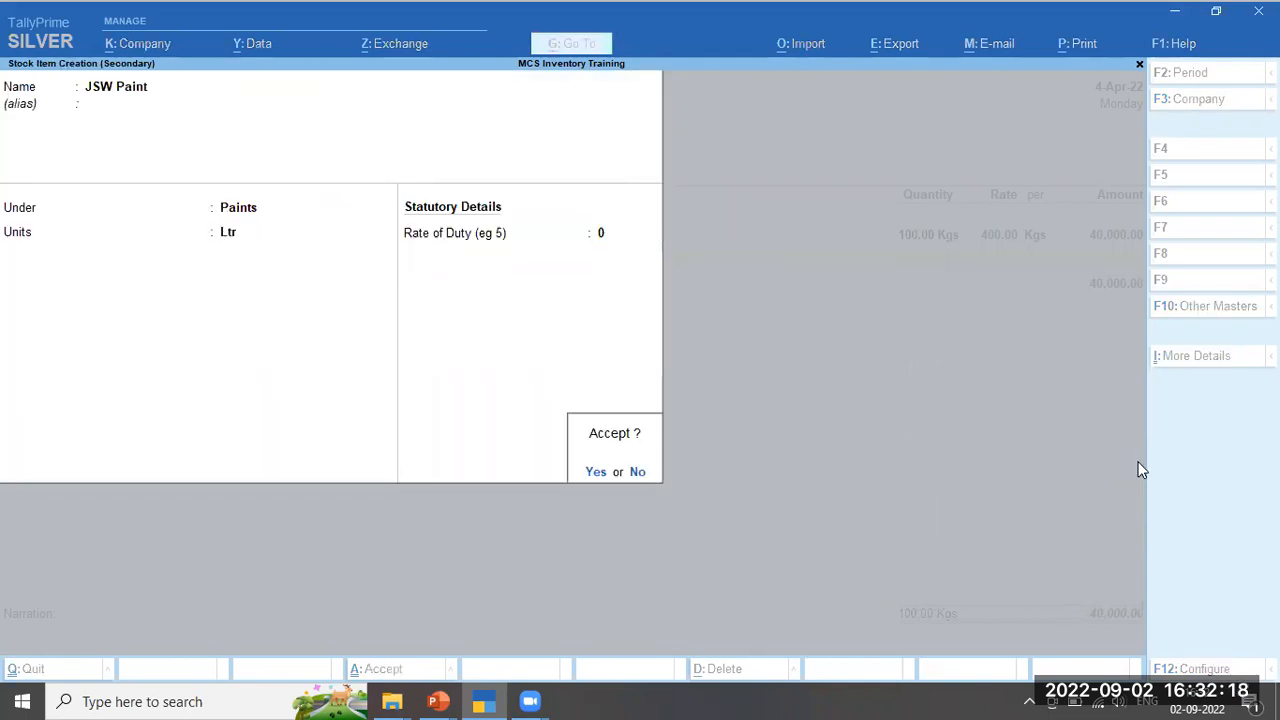
key(Return)
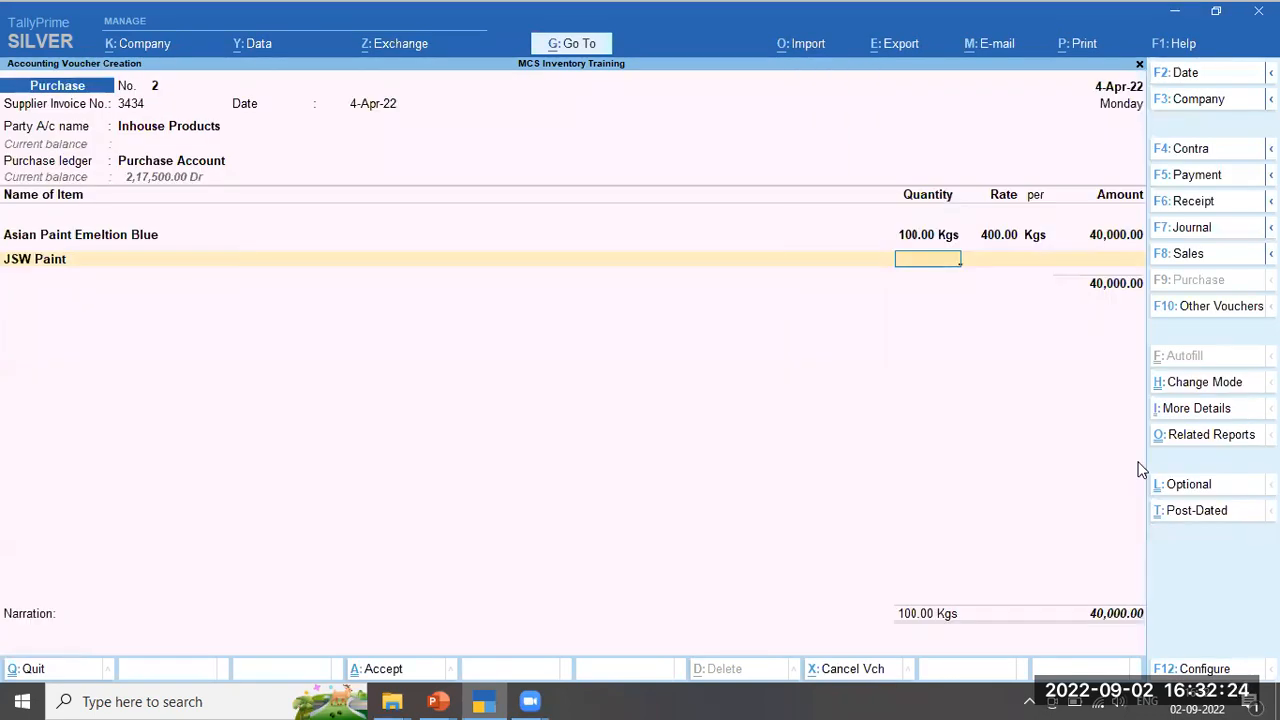
Enter JSW Paint at 500 Ltr and rate 65, amounting to 32,500.00
text(500)
key(Return)
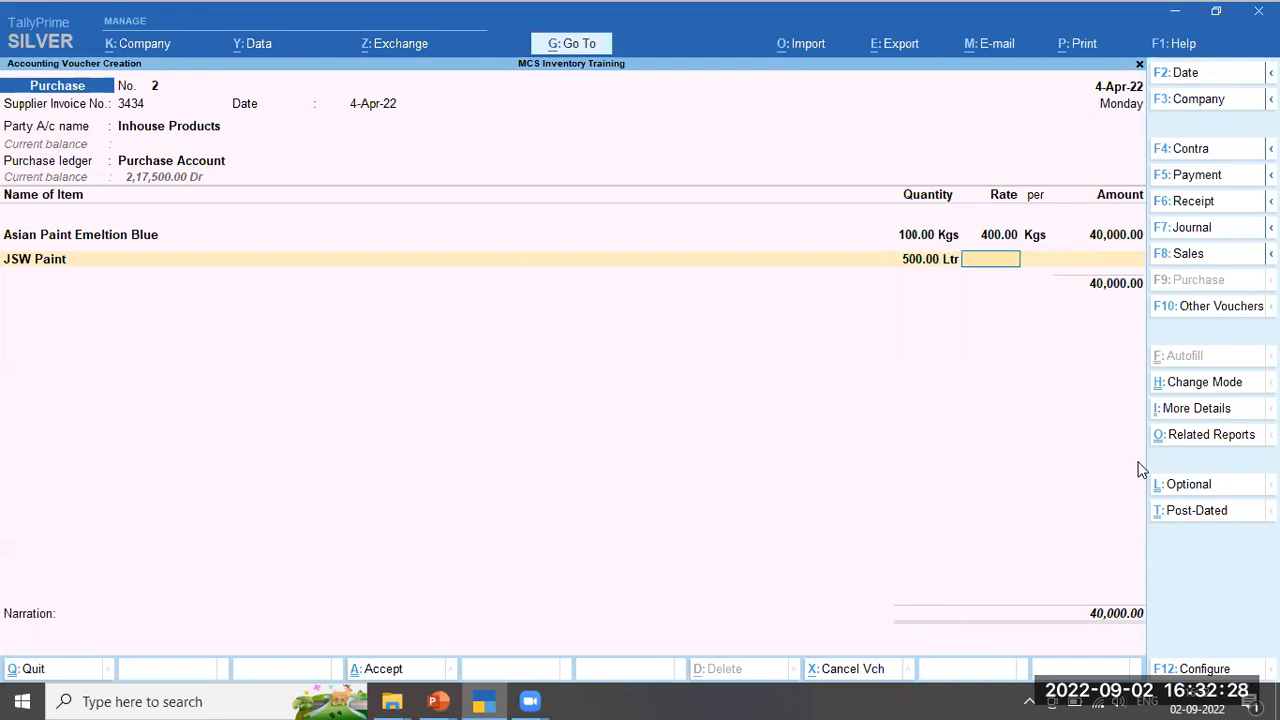
text(65)
key(Return)
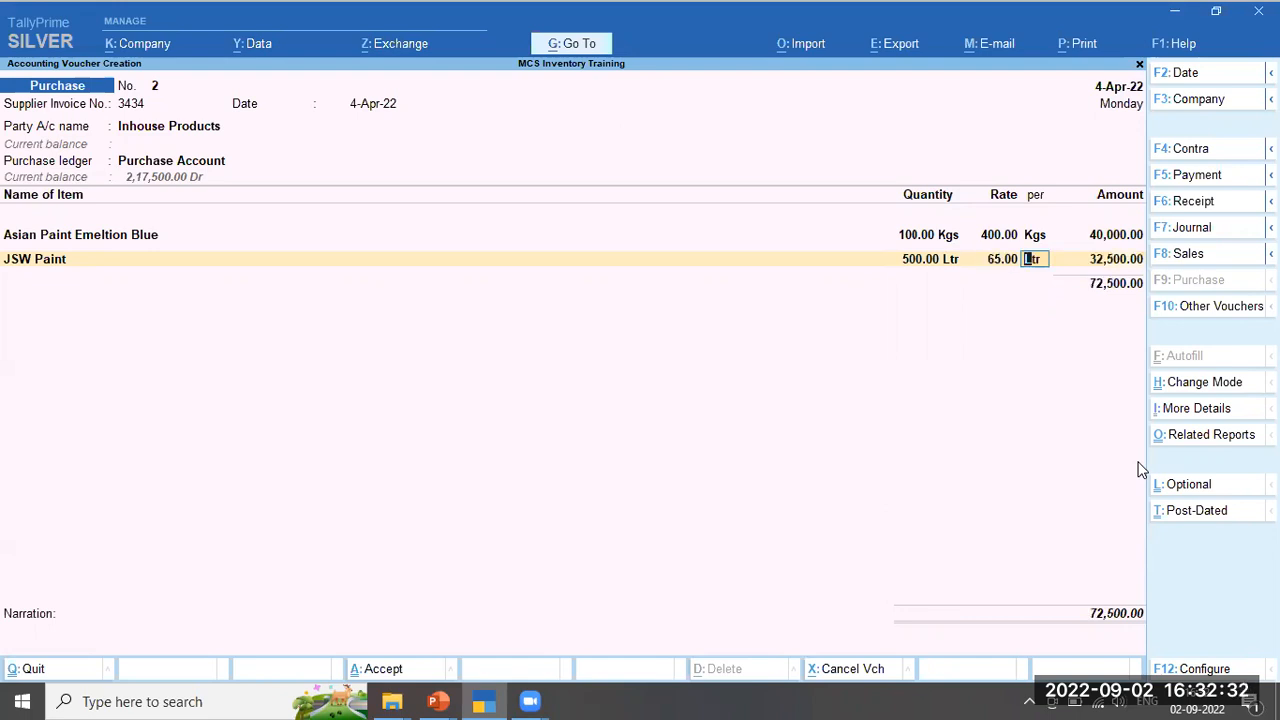
key(Return)
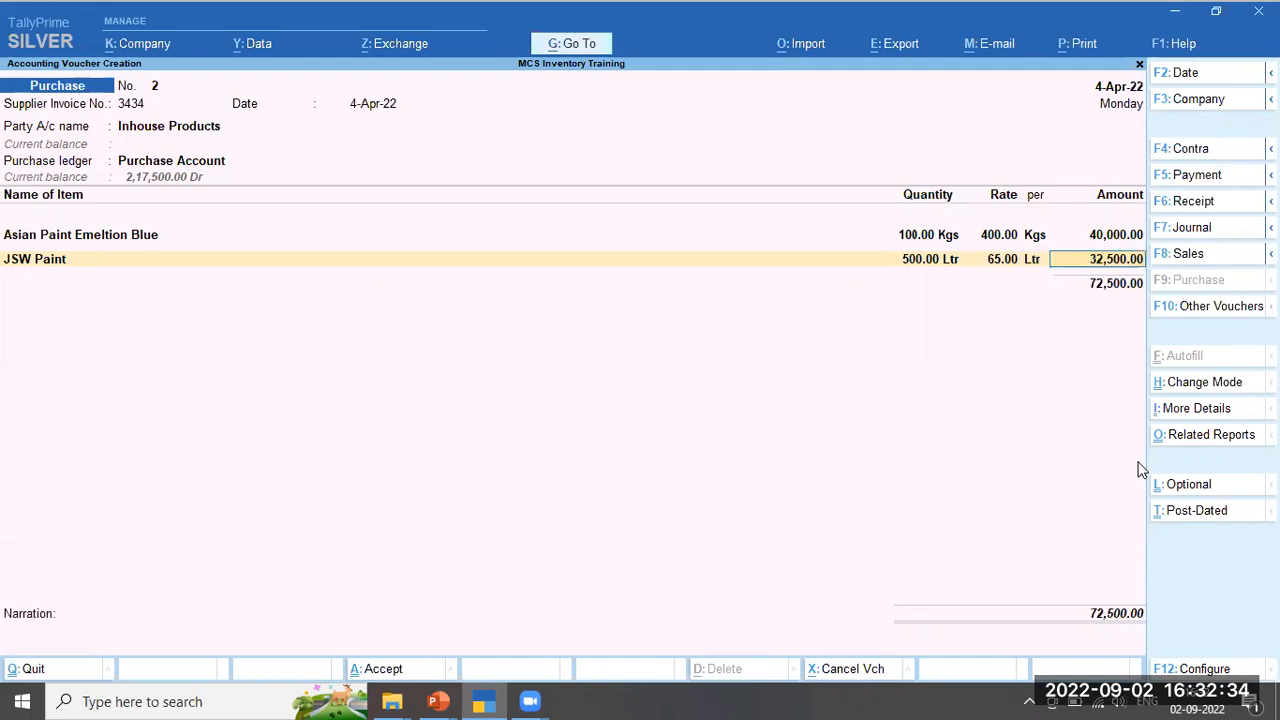
key(Return)
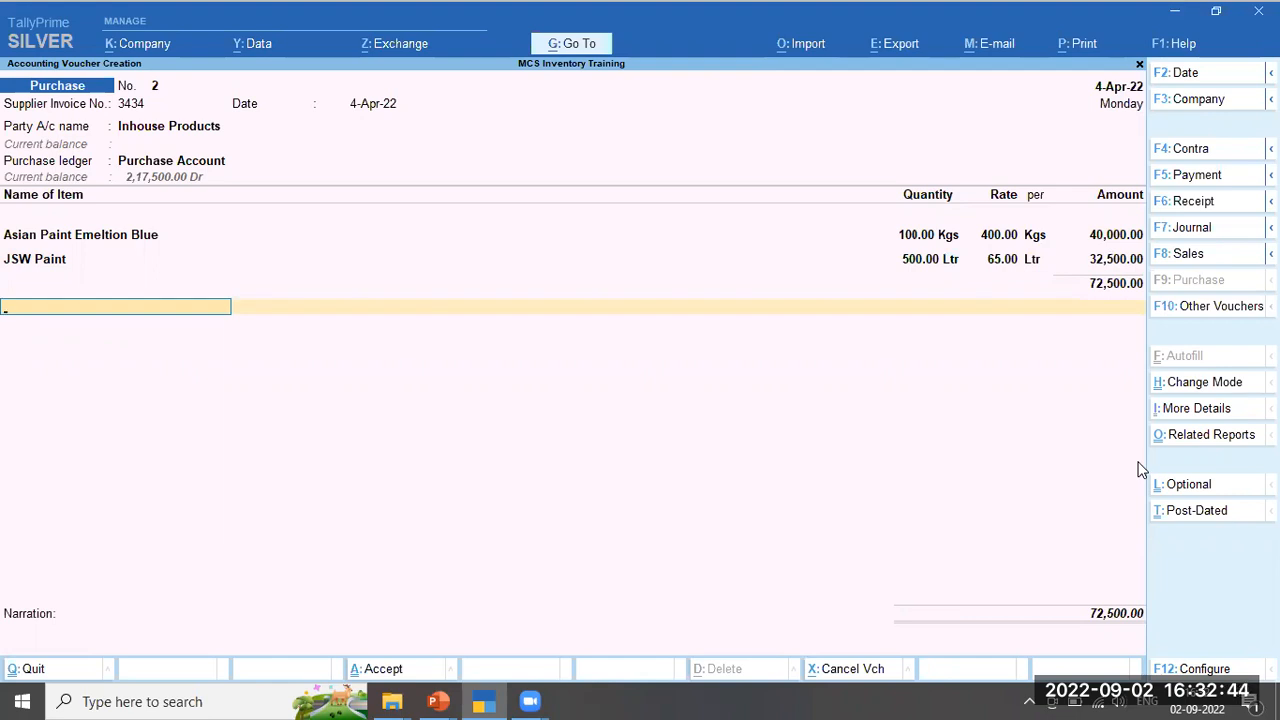
Save the purchase with a 15-day bill reference and narration 'Being purchase bill accounted.'
key(Return)
key(Return)
key(Return)
key(Return)
text(15)
key(Return)
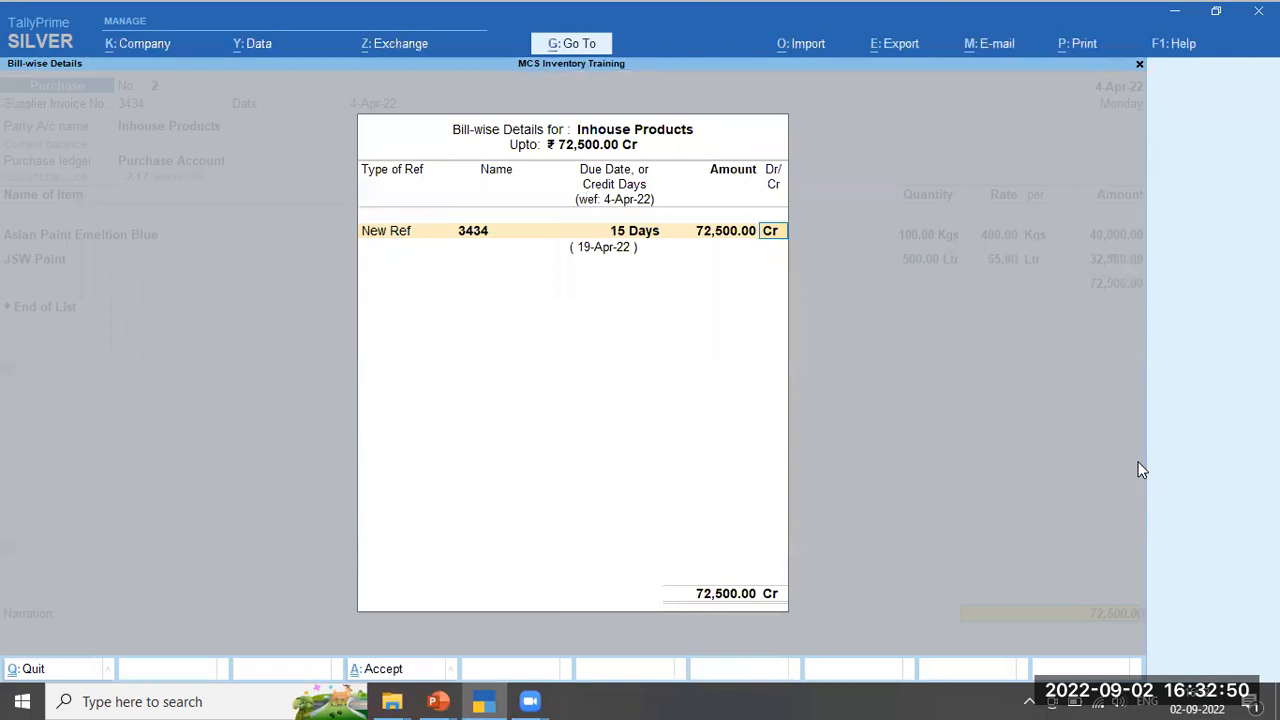
key(Return)
text(Being)
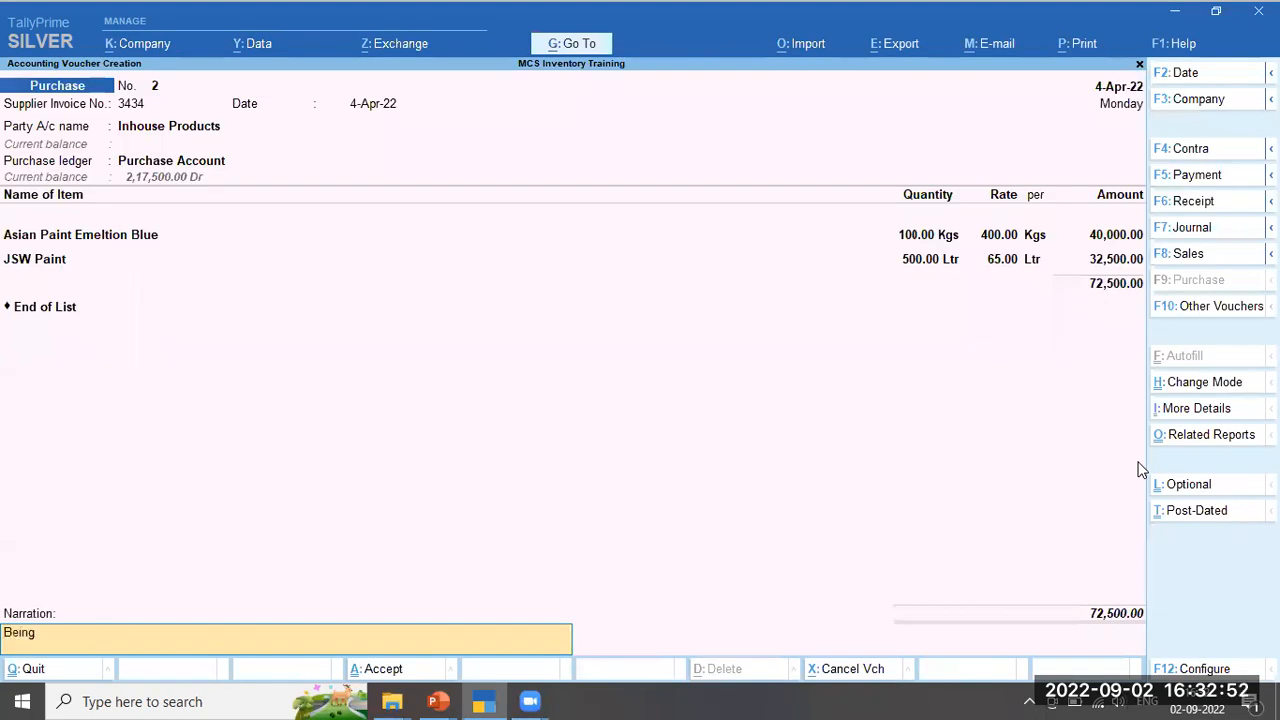
text( purchase bill accounted.)
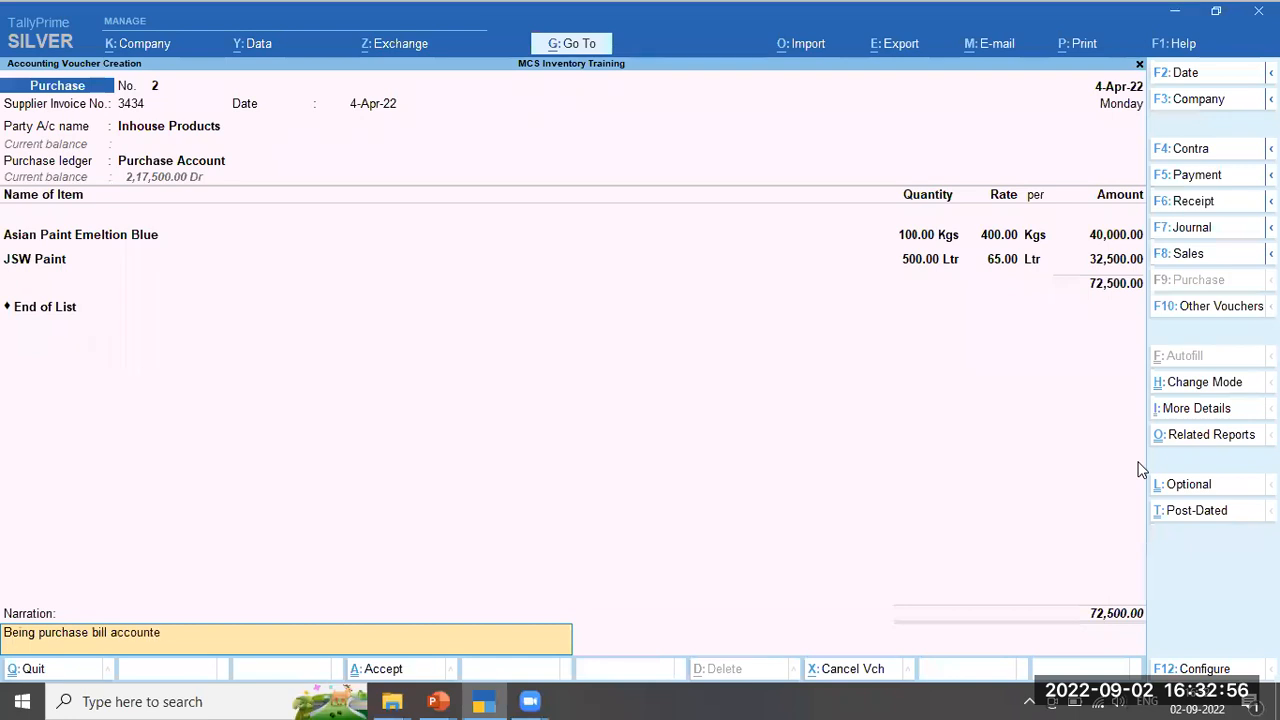
key(Return)
key(Return)
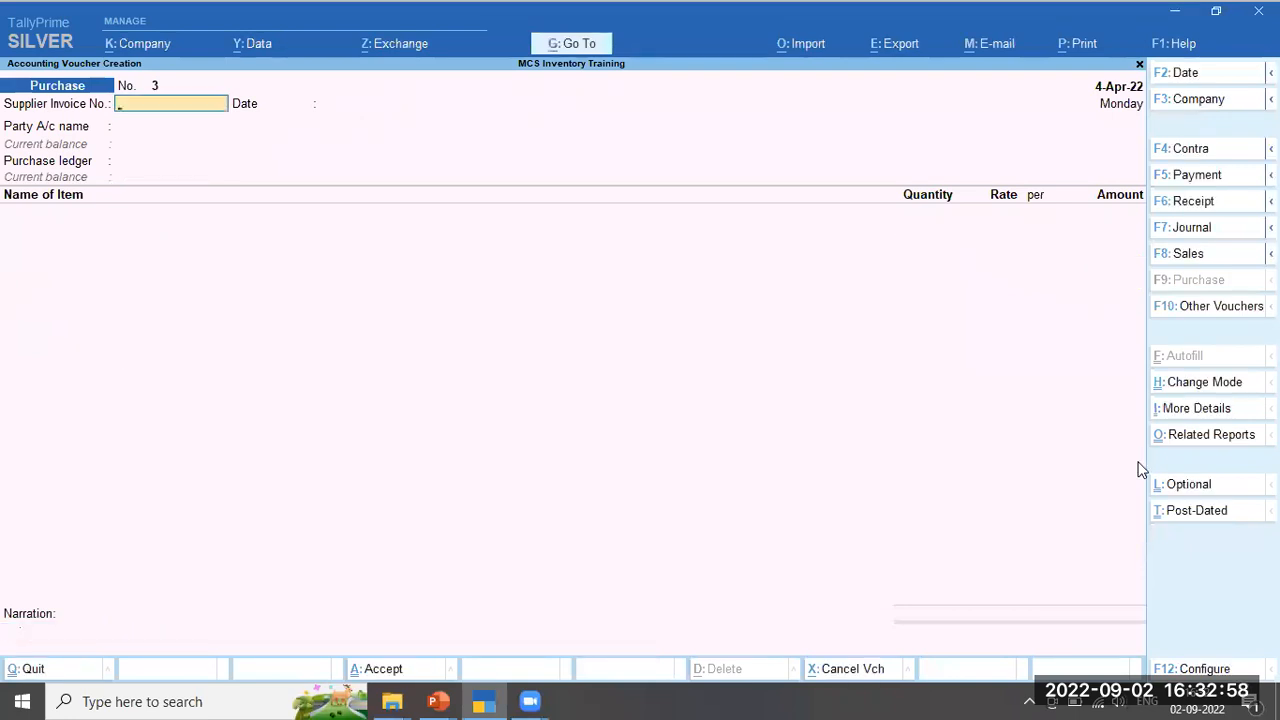
Switch to a Sales voucher and set its date to 5-Apr-22
click(1192, 262)
key(F2)
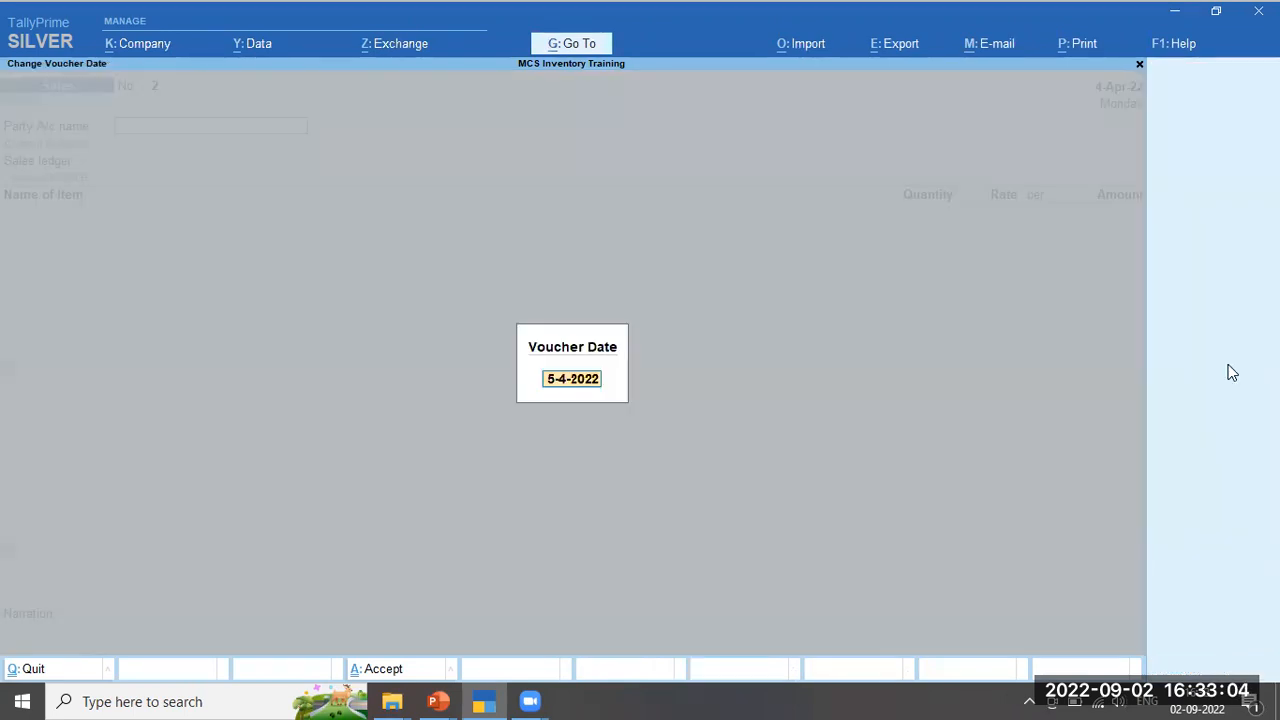
key(Escape)
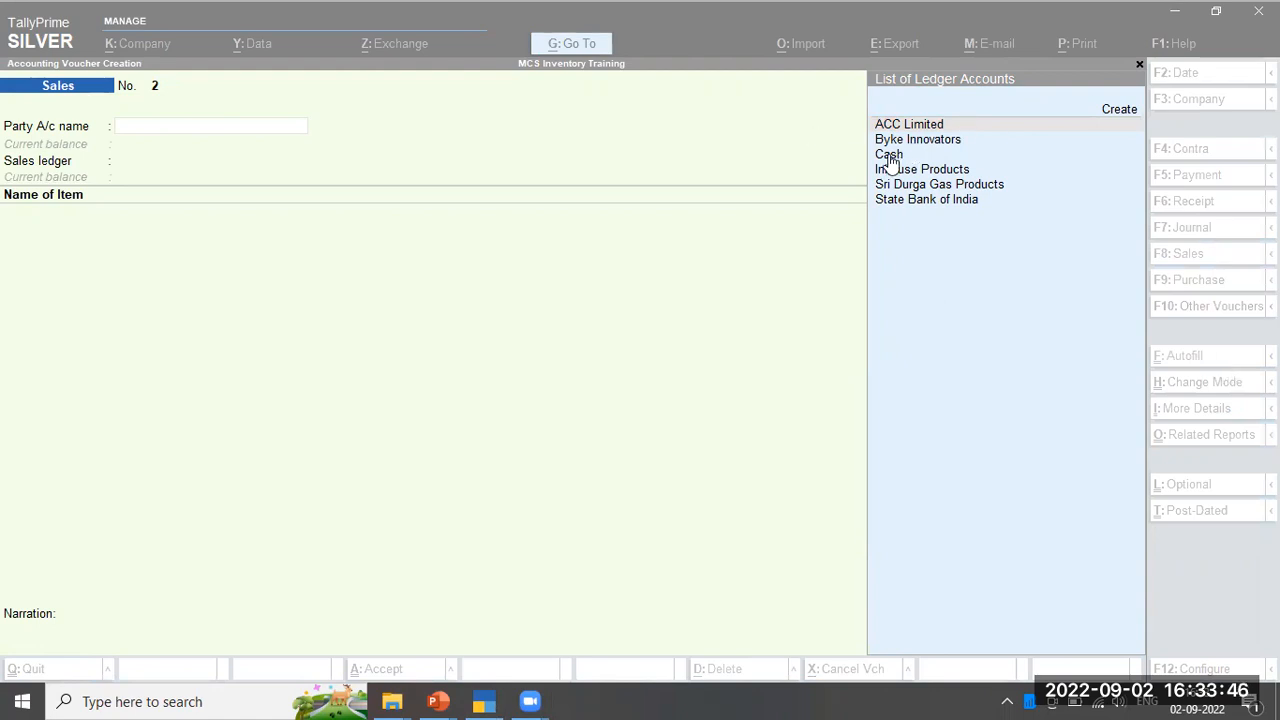
Choose Cash as the sales voucher's party account, leaving dispatch details empty
click(754, 144)
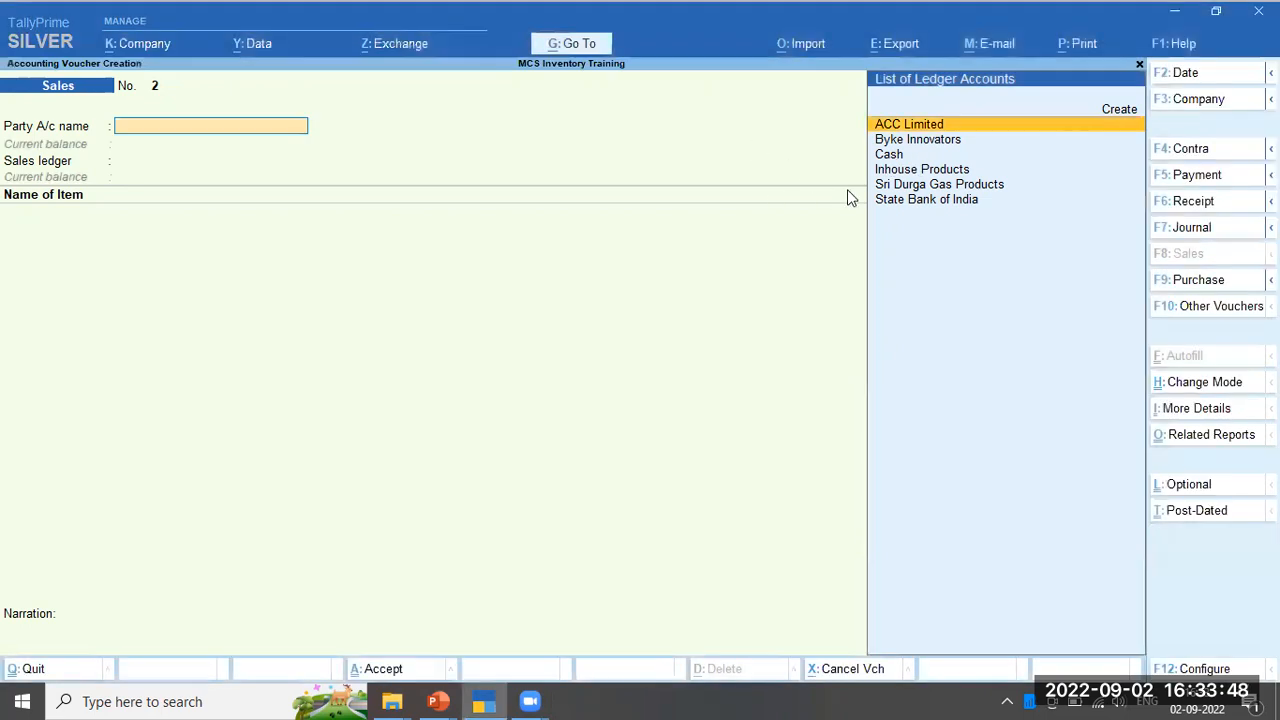
key(Down)
key(Down)
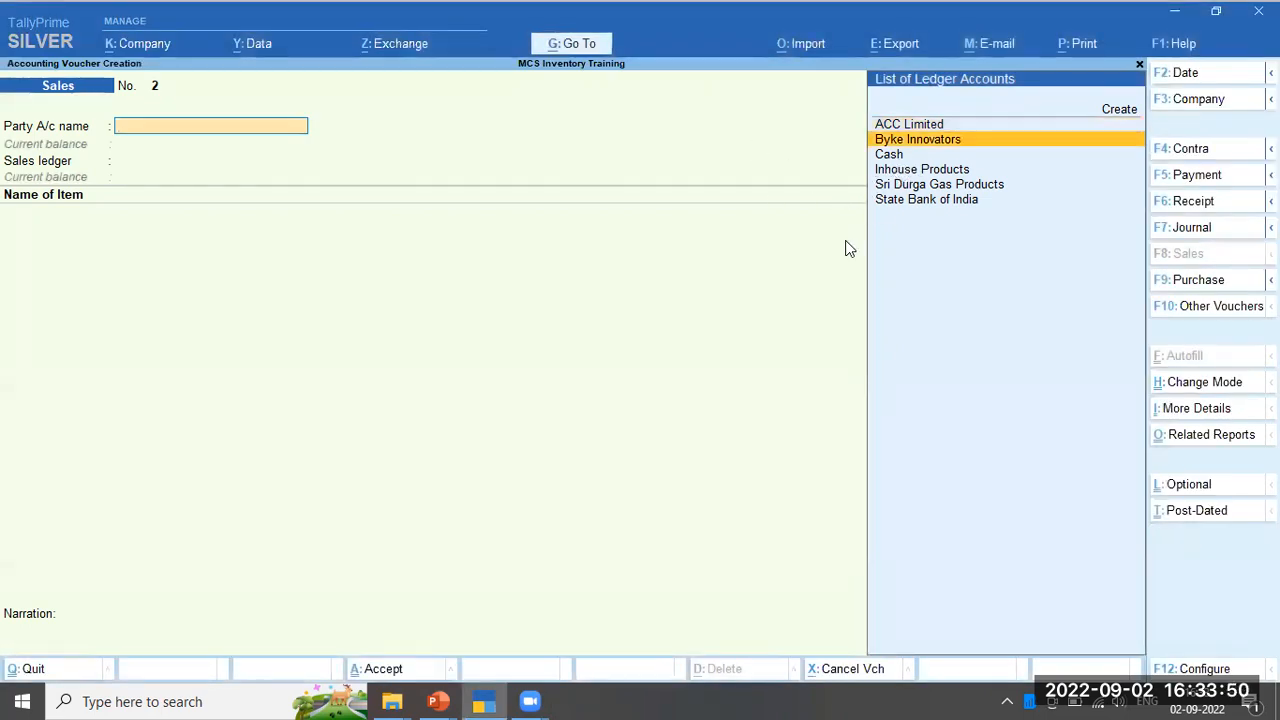
key(Return)
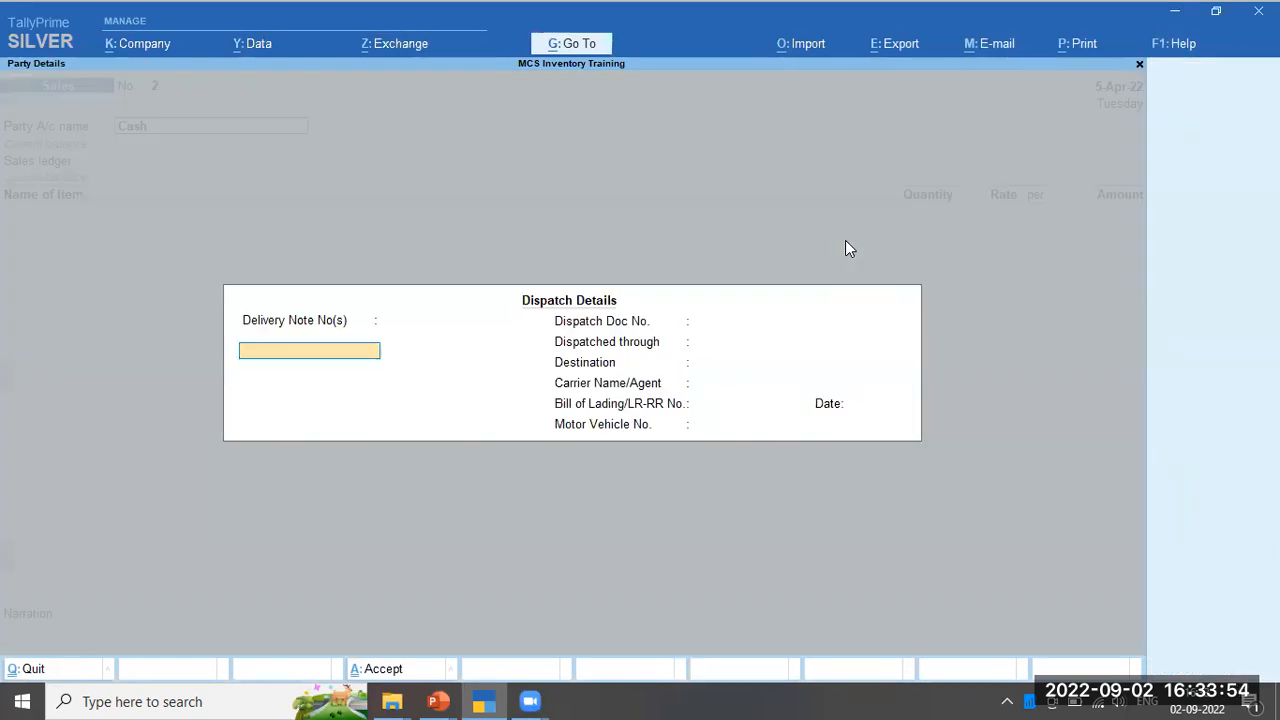
key(ctrl+a)
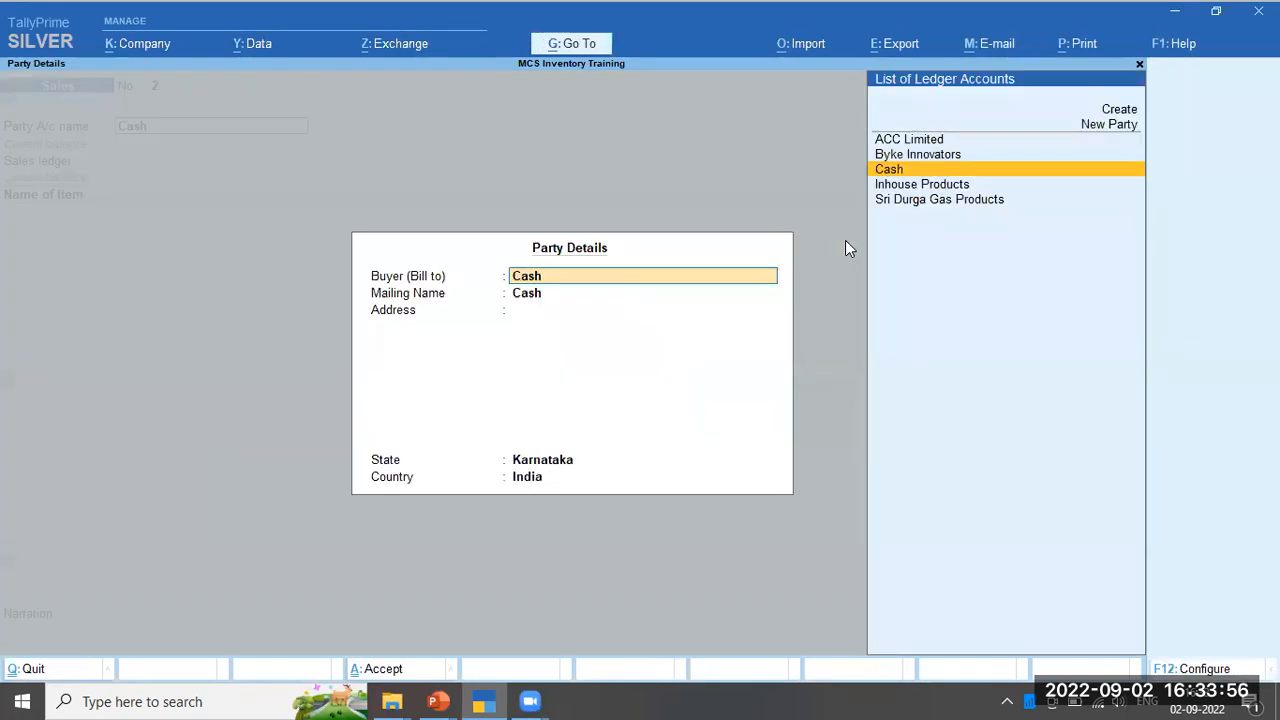
key(Return)
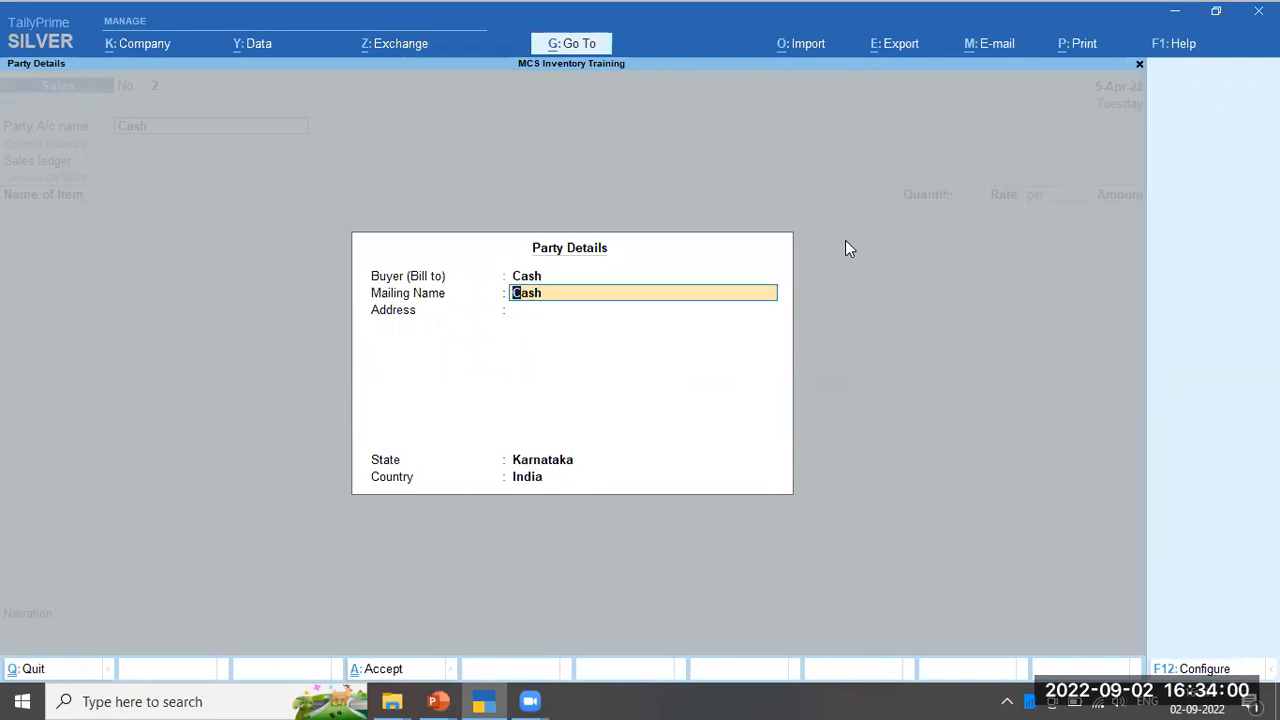
Fill in the buyer's mailing name, mobile number and two-line address, keeping State as Karnataka
text(Sridhar Mob)
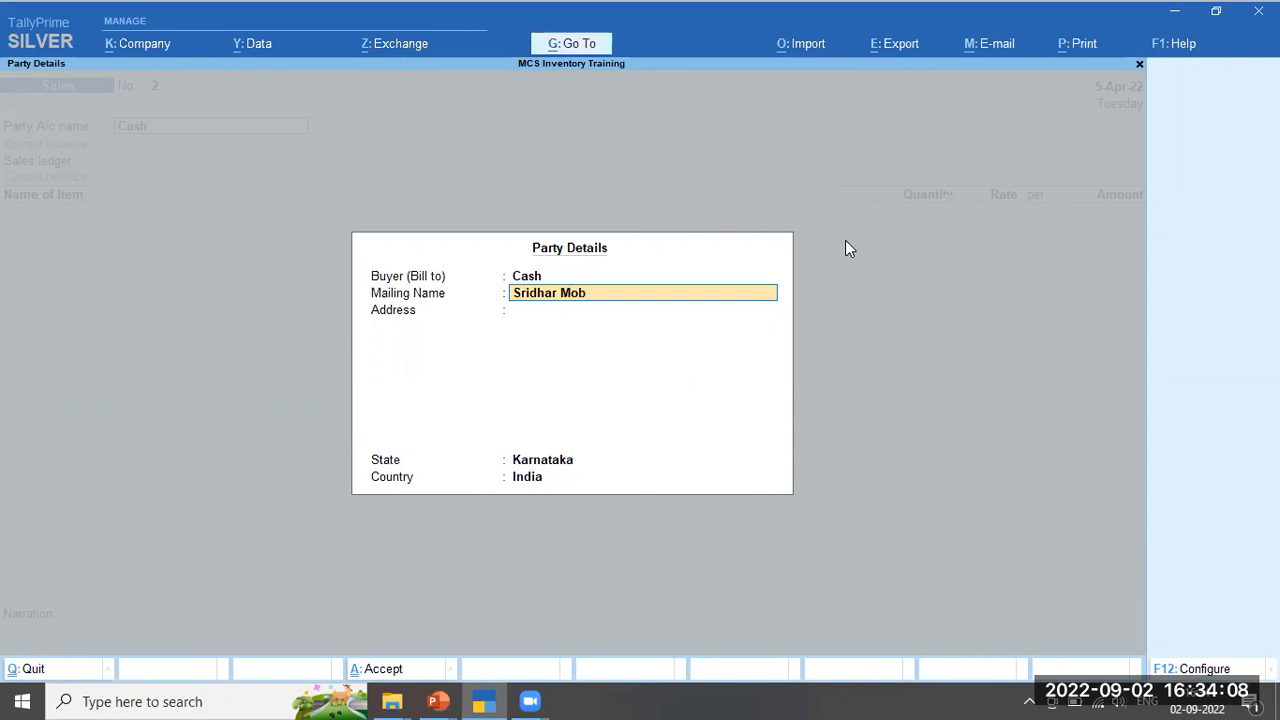
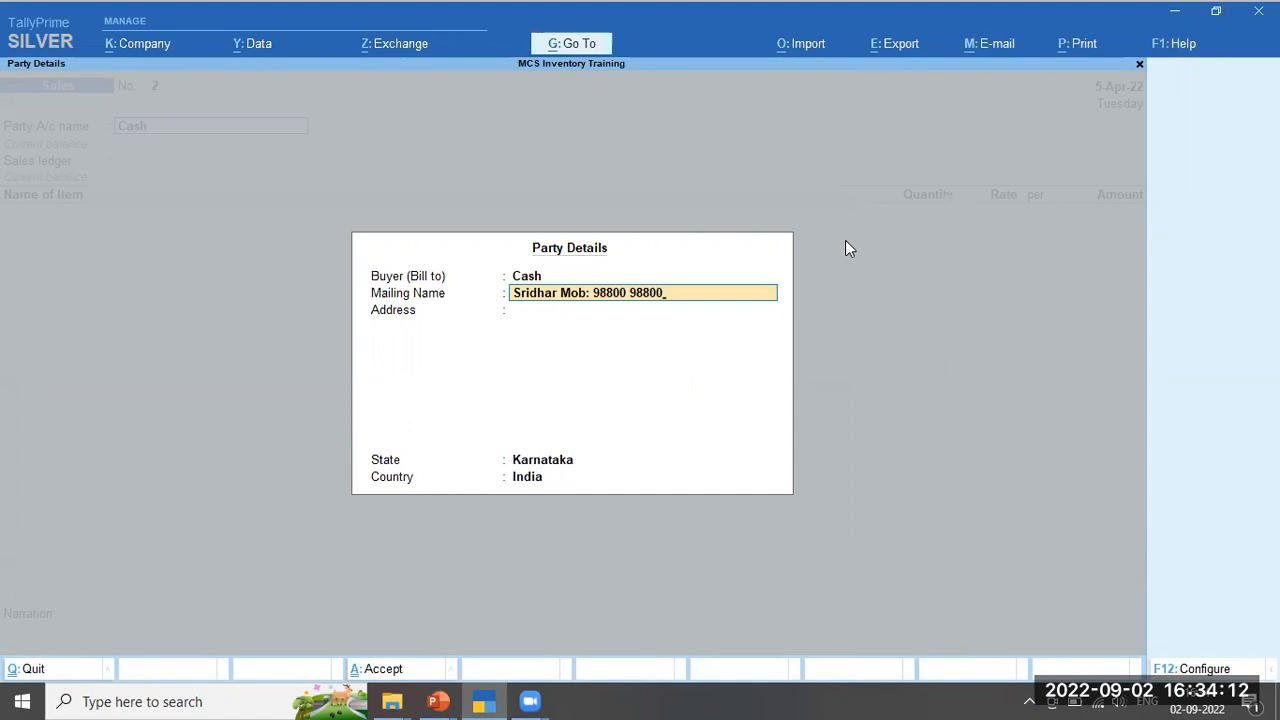
key(Return)
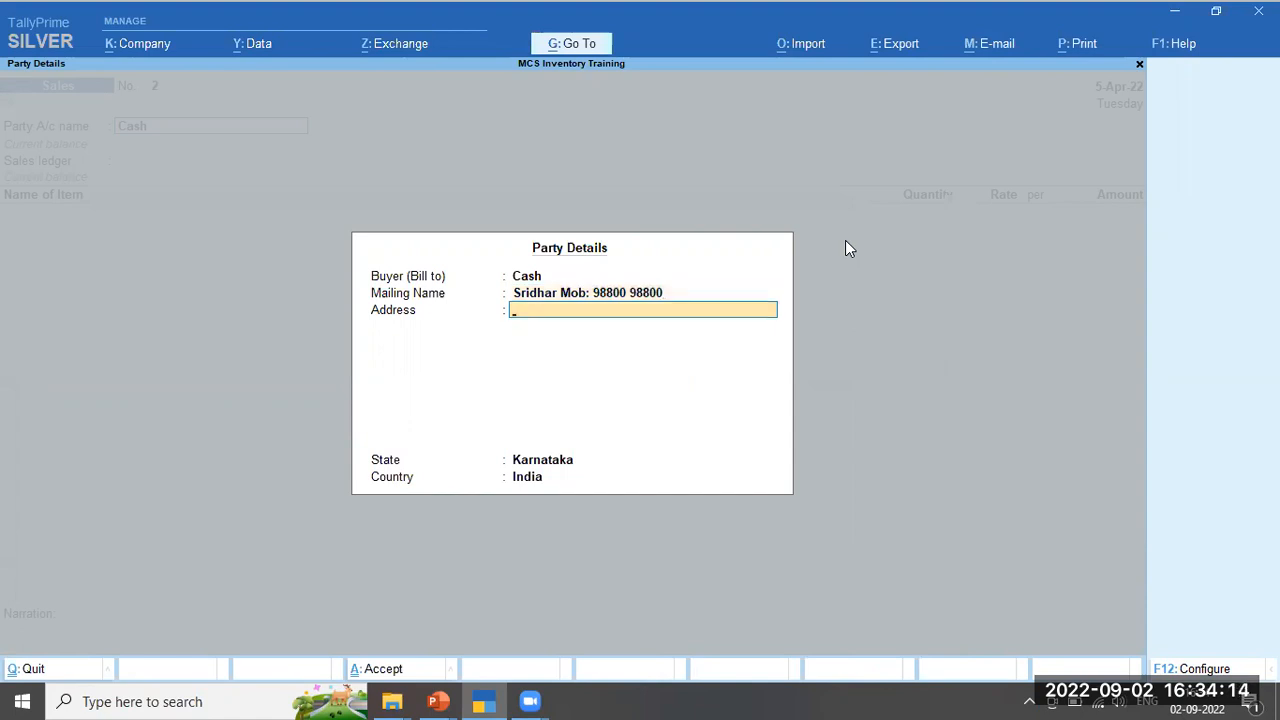
text(West of Chord Road)
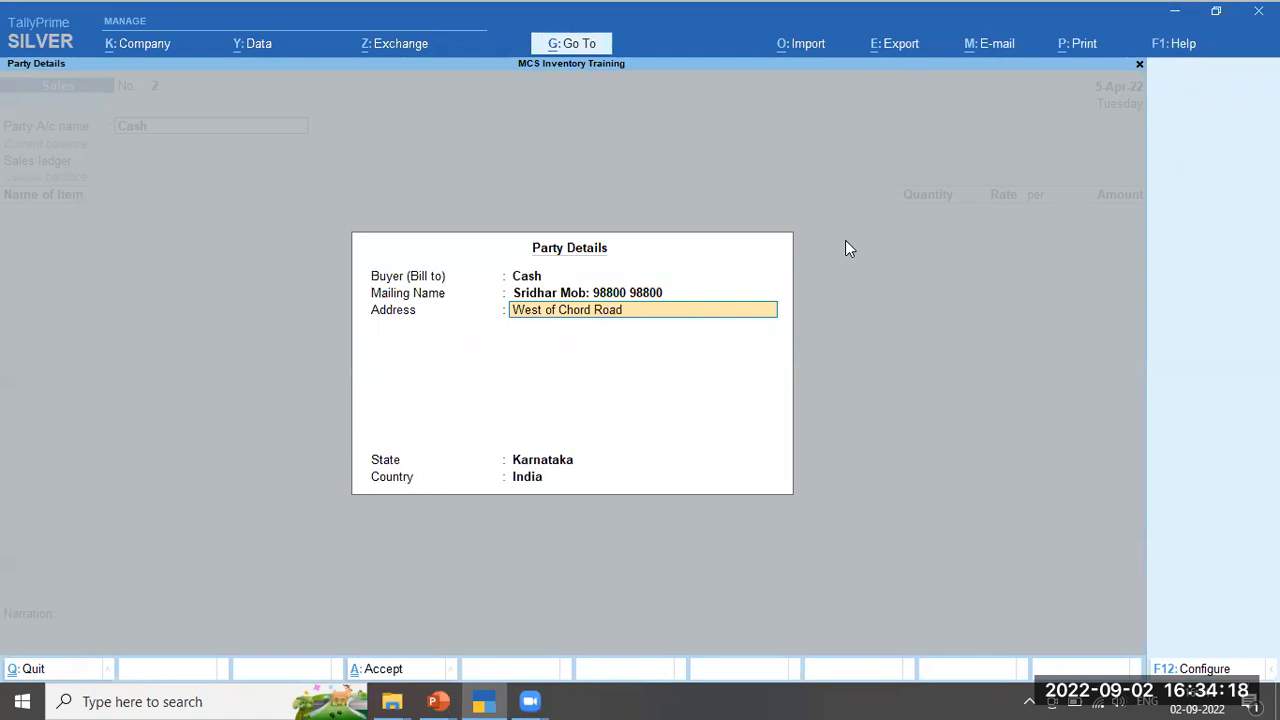
key(Return)
text(Bangalore)
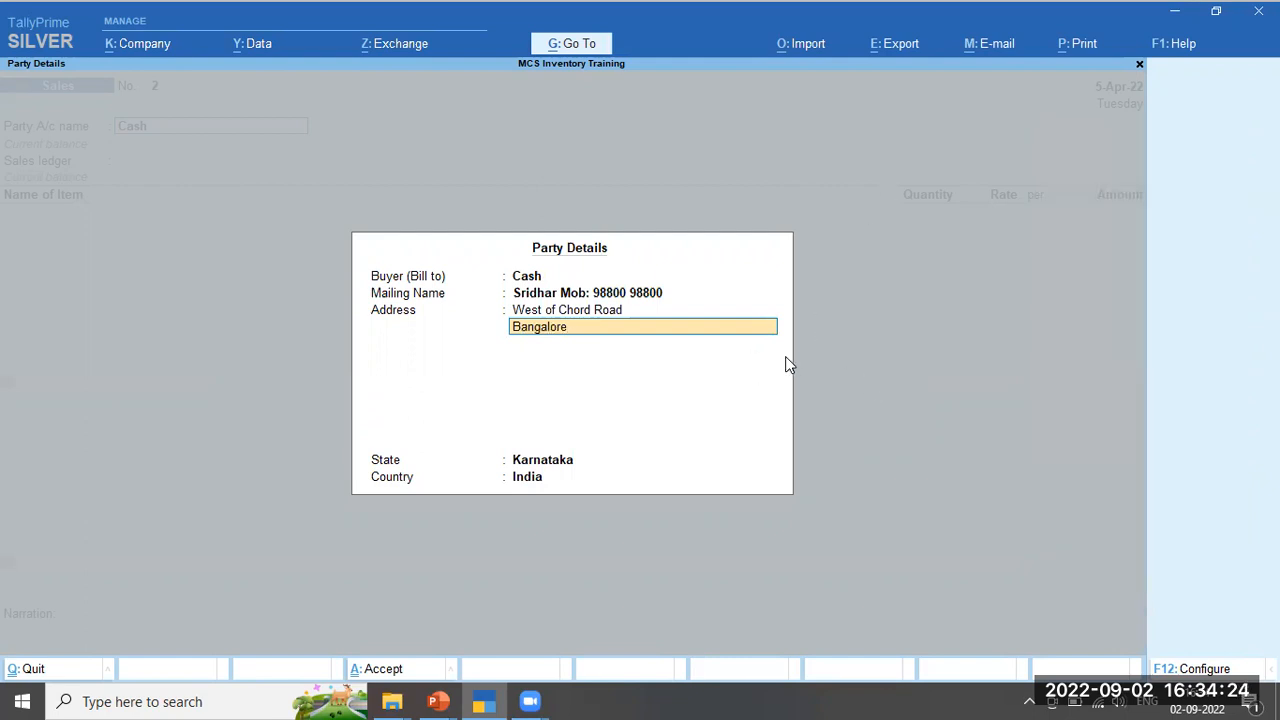
key(Return)
key(Return)
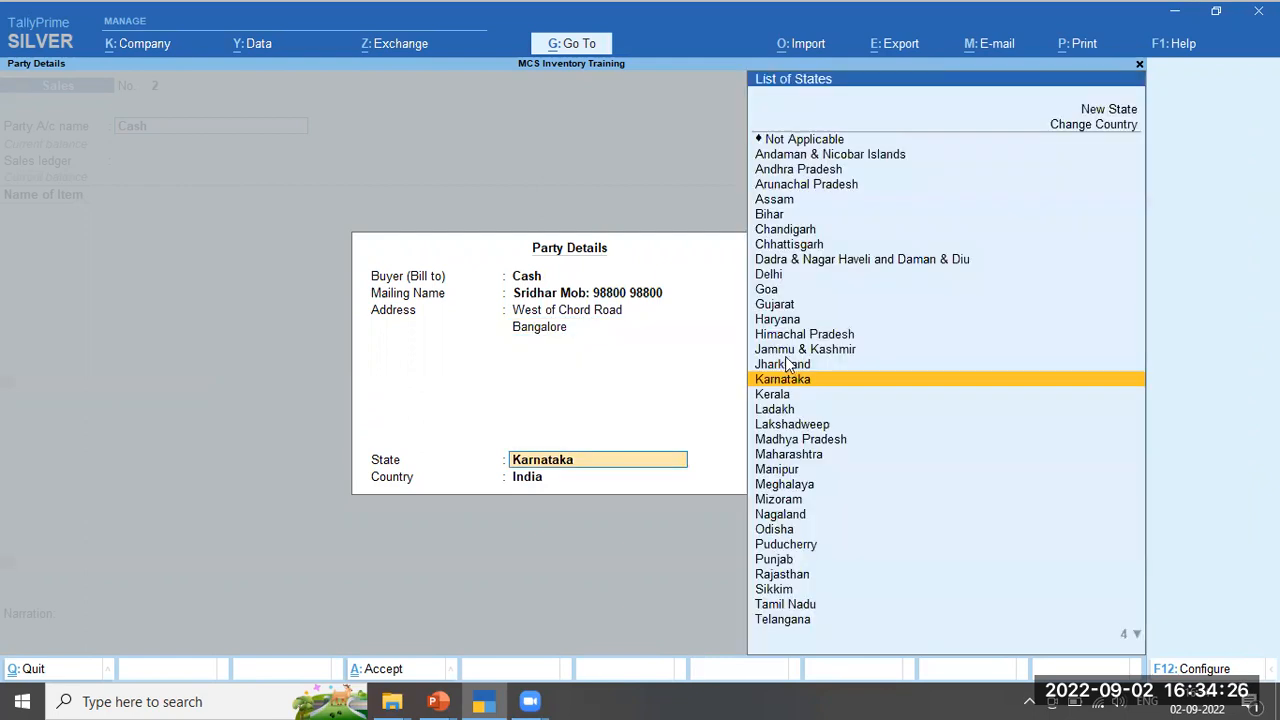
key(Return)
key(Return)
key(Return)
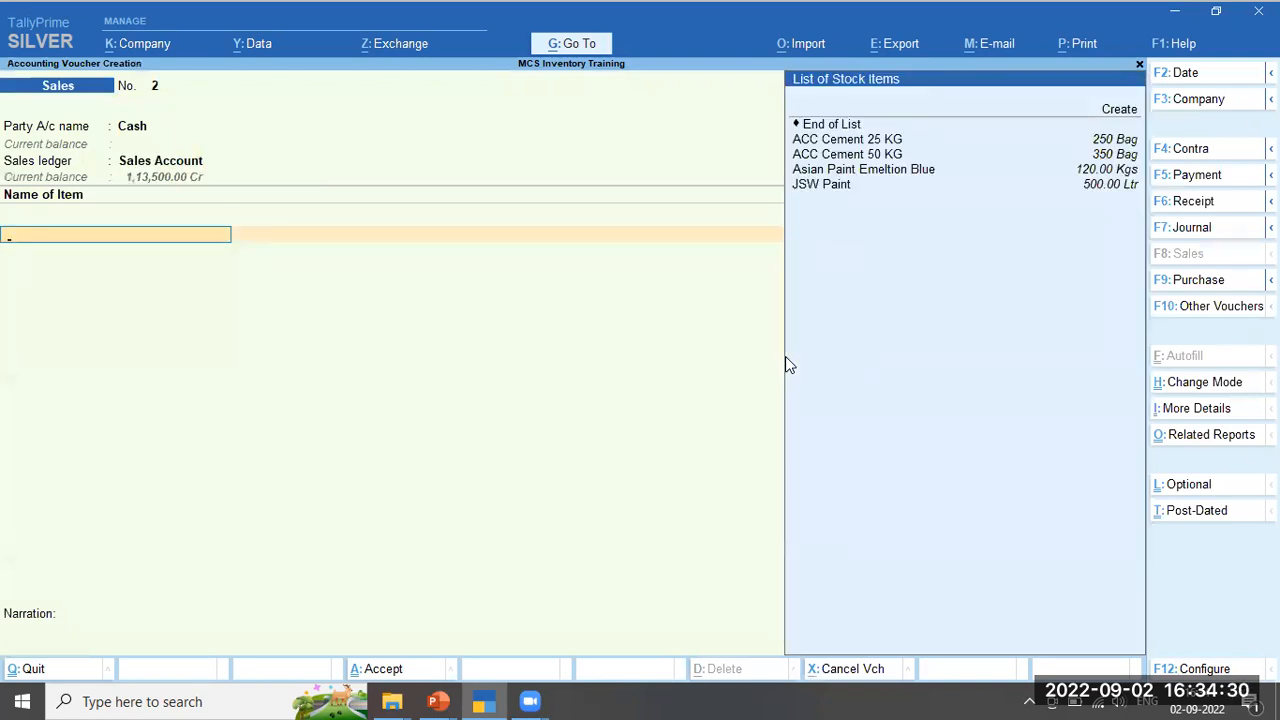
Add 5 bags of ACC Cement 25 KG and 10 bags of ACC Cement 50 KG at 550.00
key(Down)
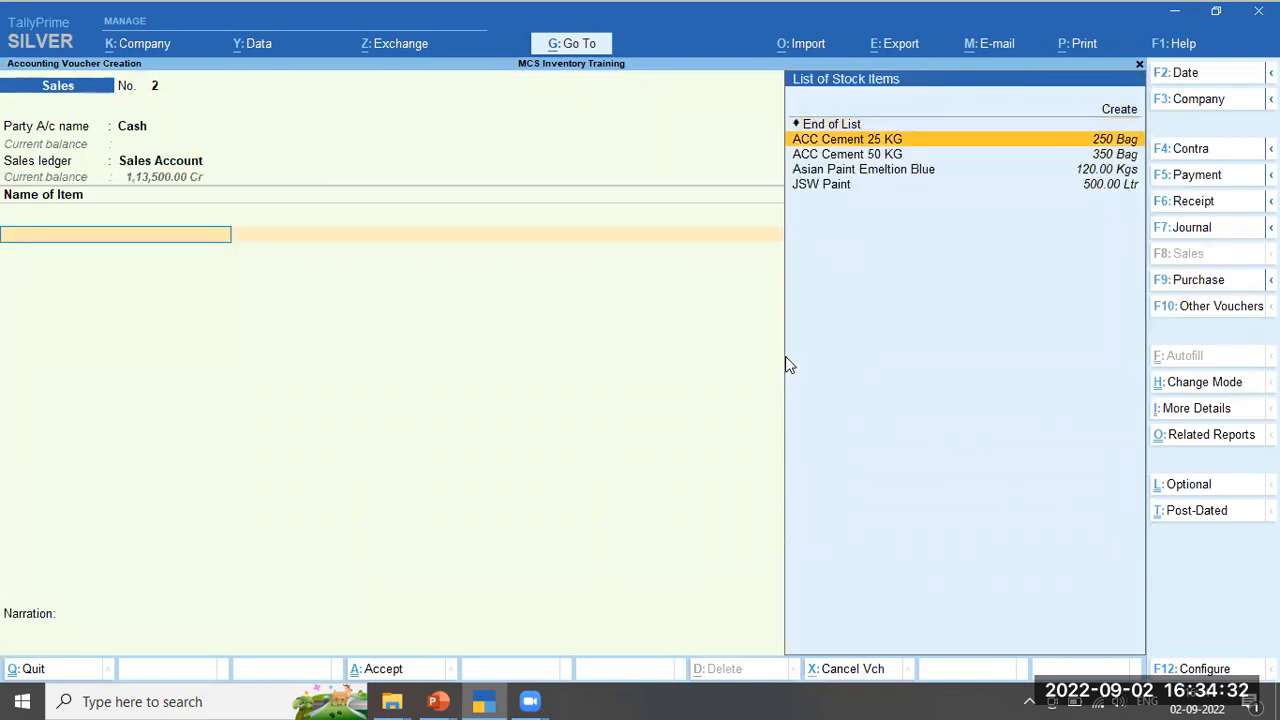
key(Return)
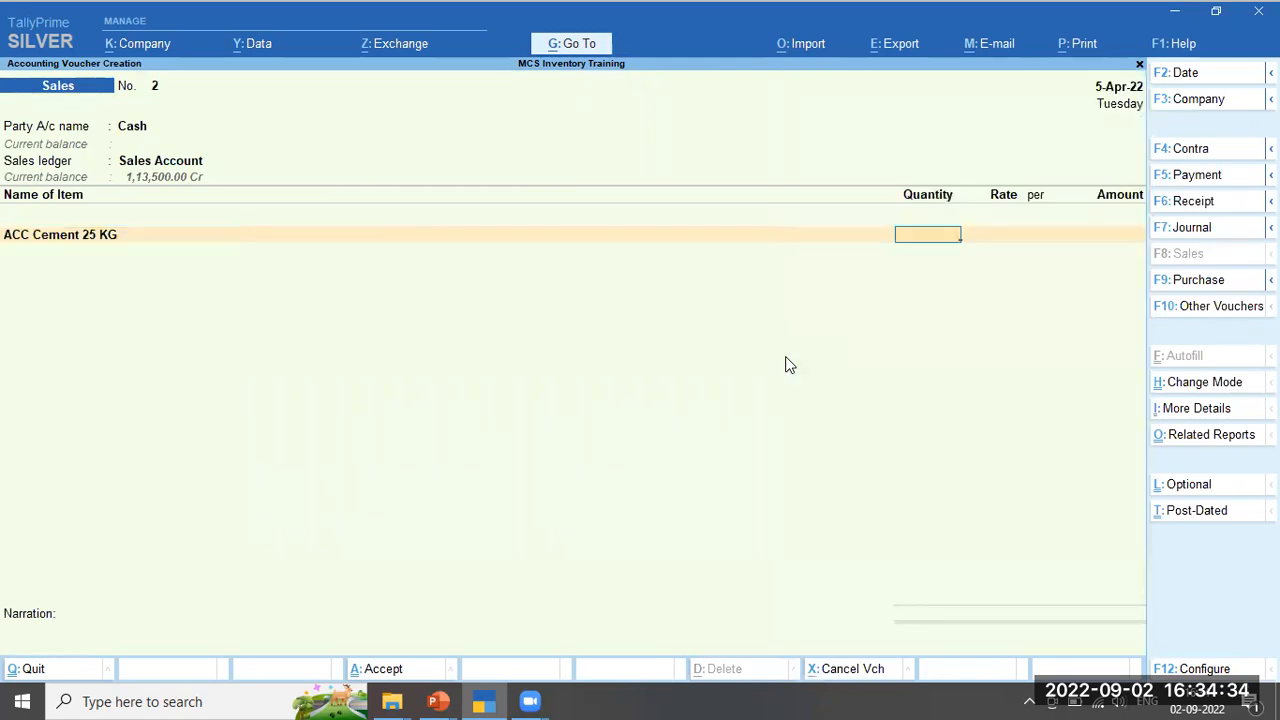
text(5)
key(Return)
key(Return)
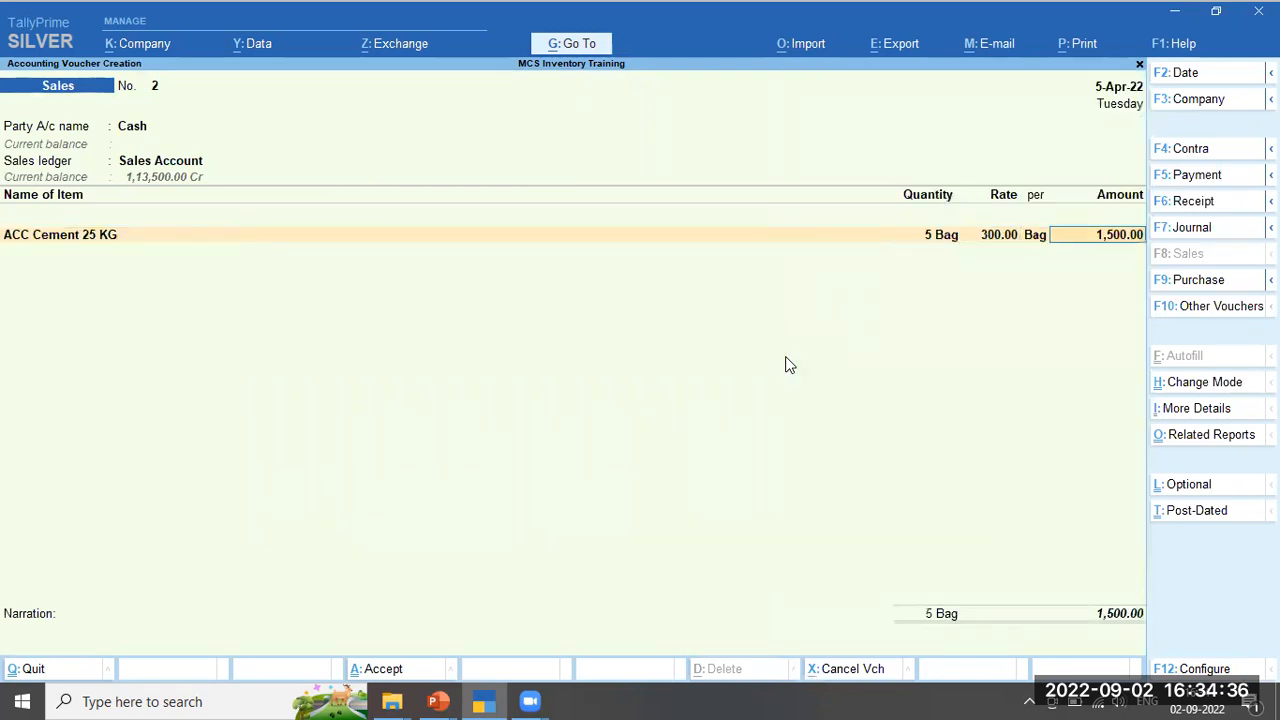
key(Return)
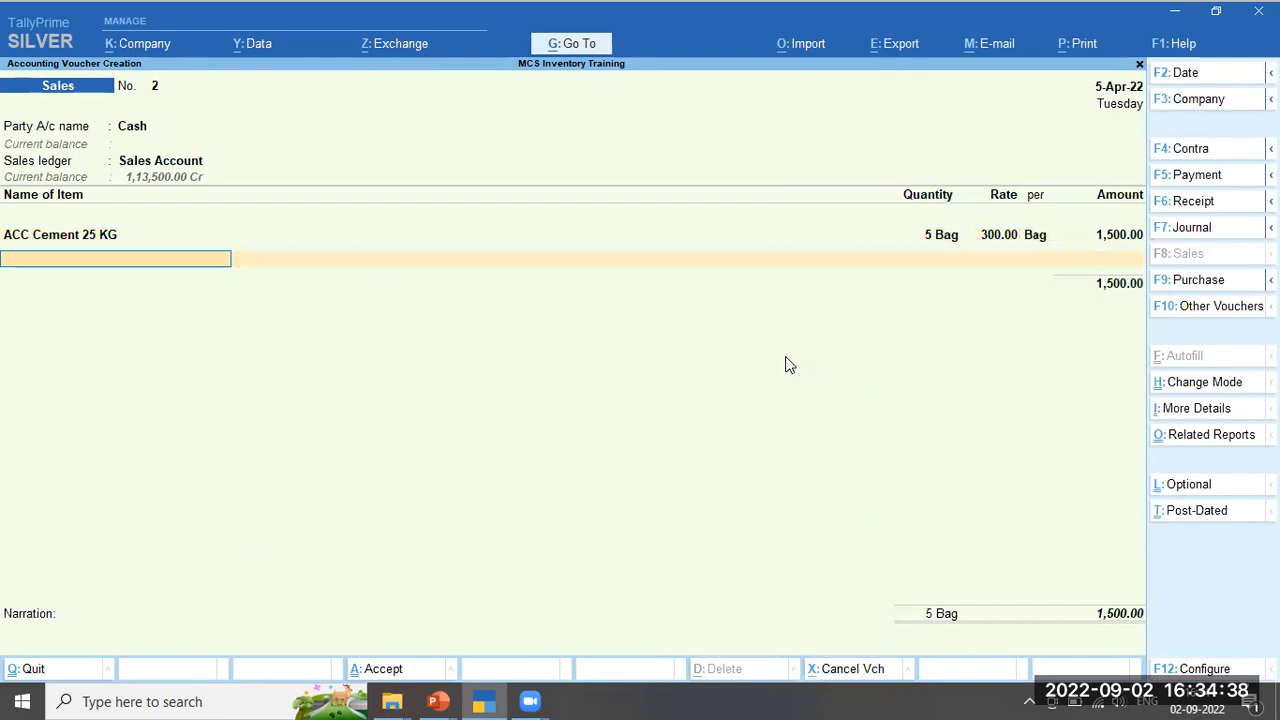
text(5)
key(Down)
key(Return)
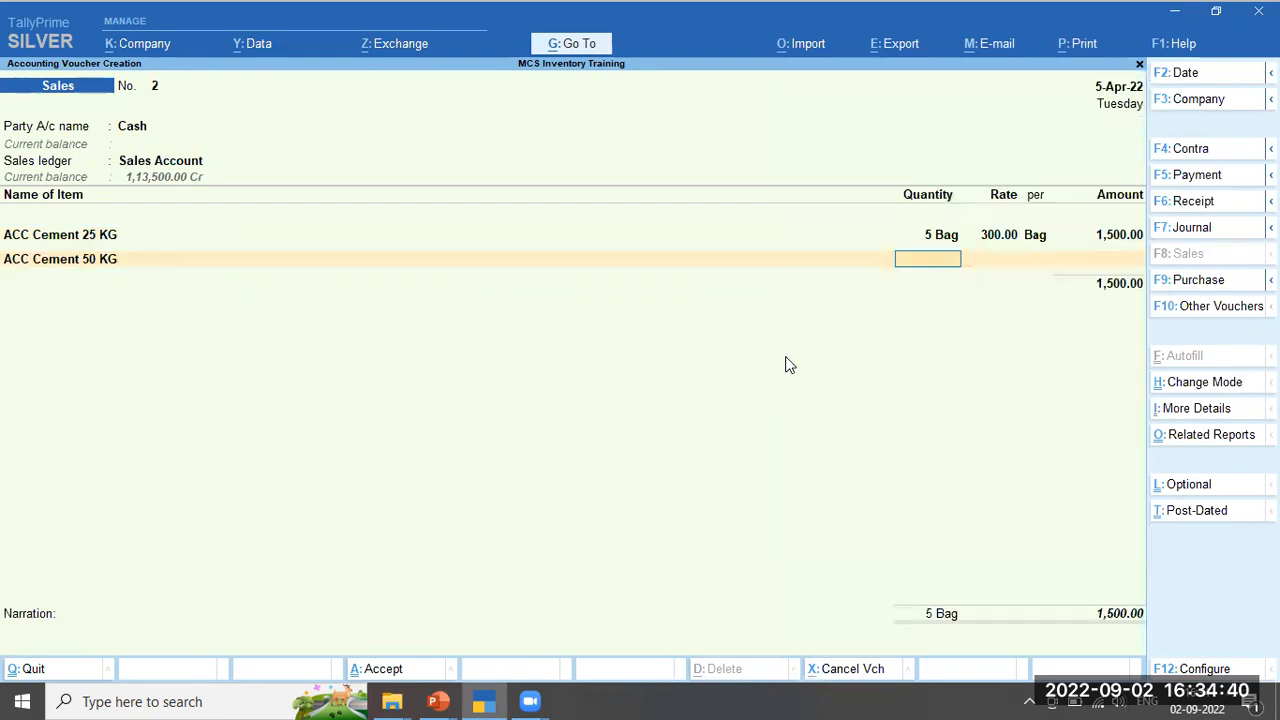
text(10)
key(Return)
key(Return)
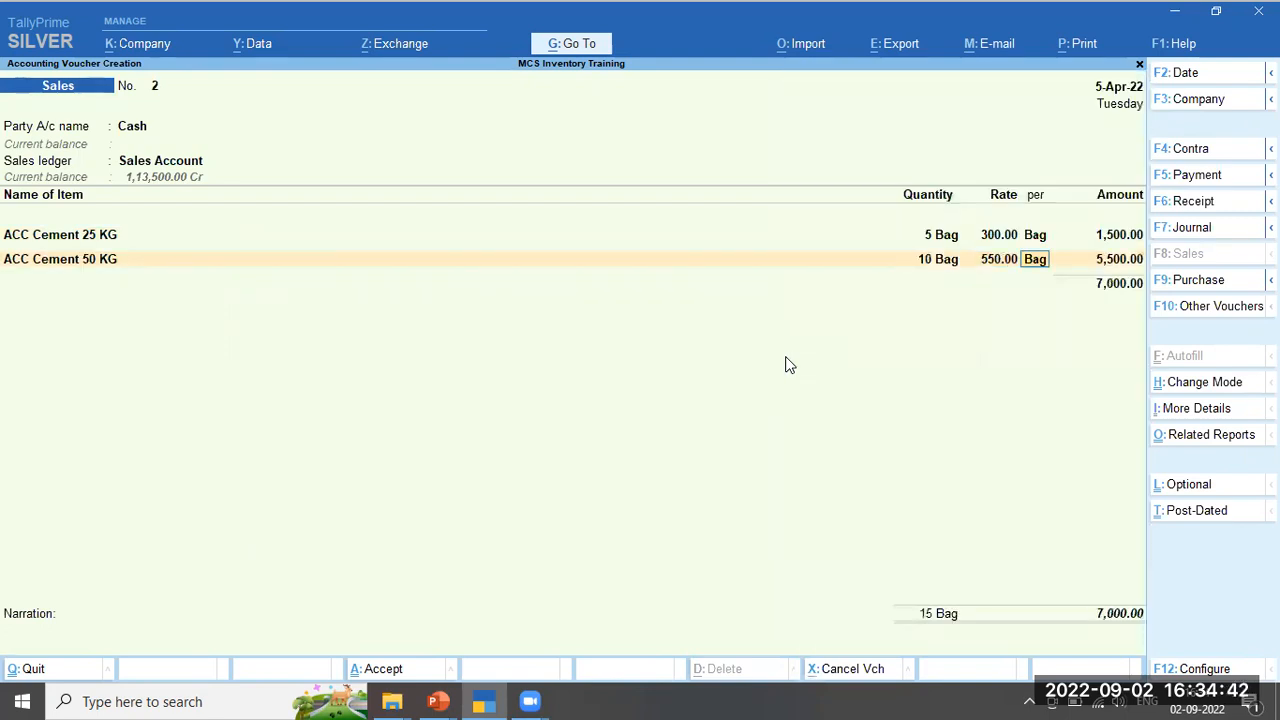
Add 10 litres of JSW Paint at 125.00, bringing the invoice total to 8,250.00
key(Return)
key(Return)
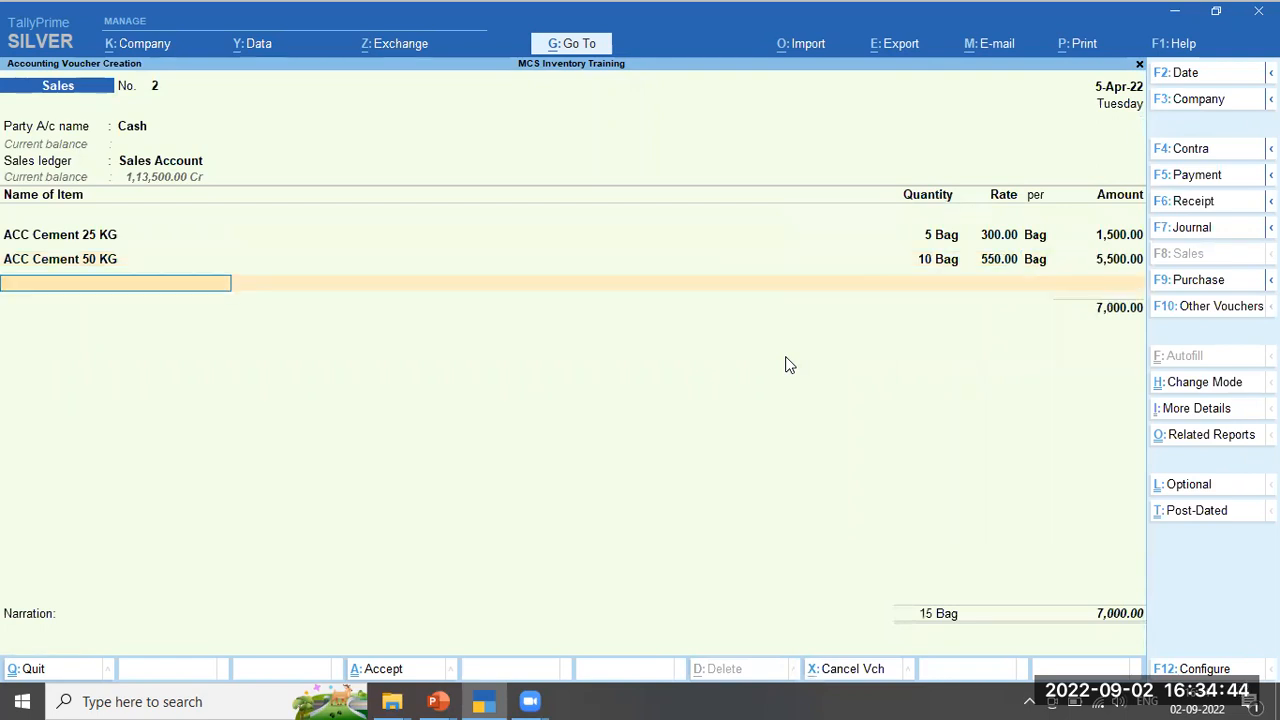
text(J)
key(Return)
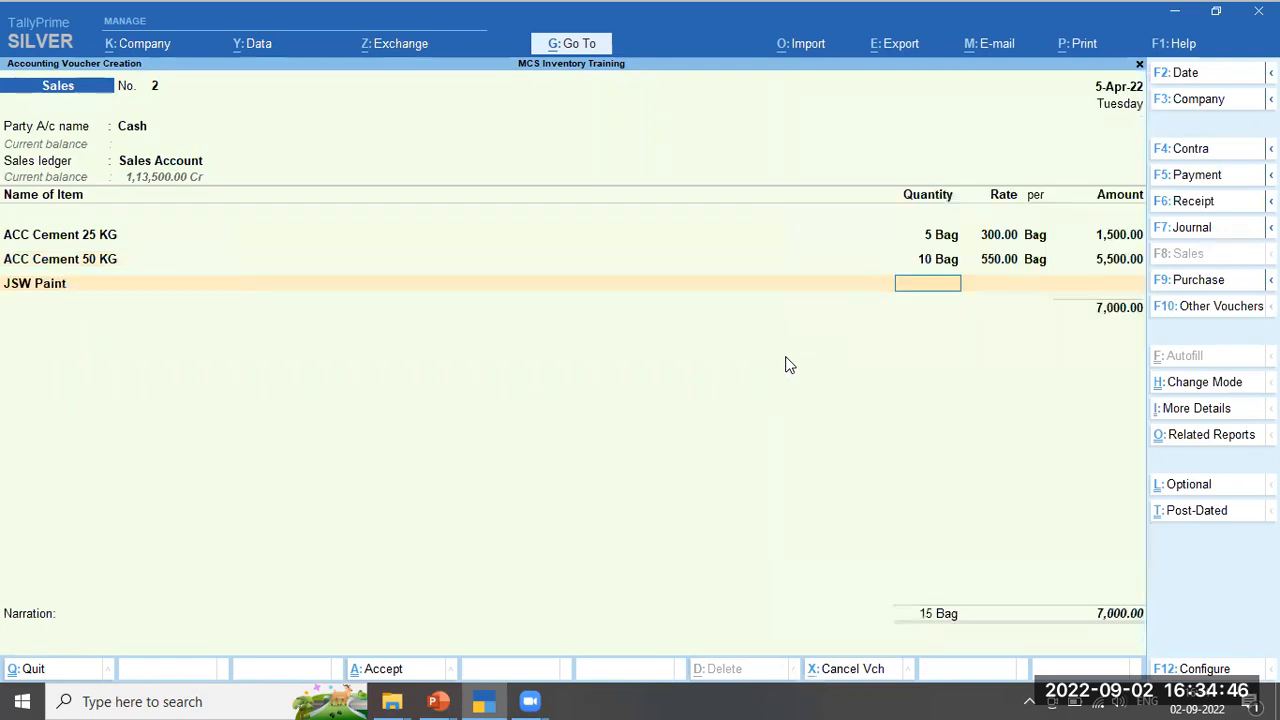
text(10)
key(Return)
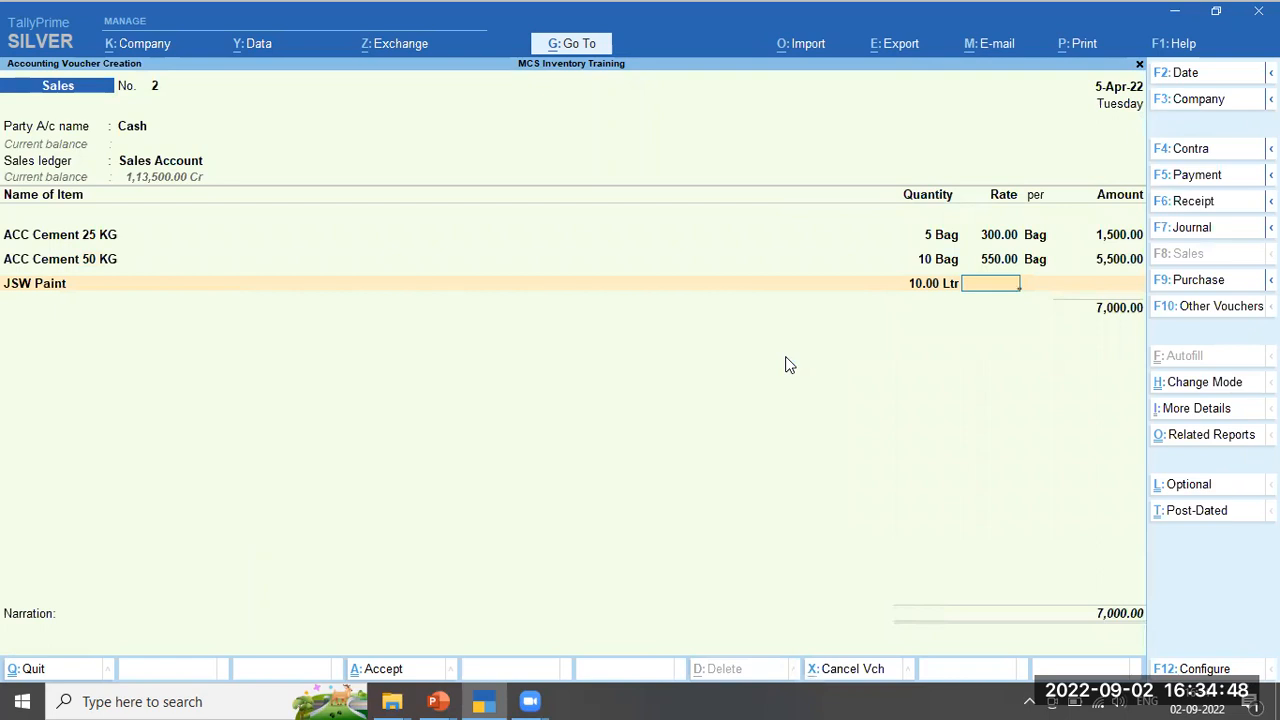
text(125)
key(Return)
key(Return)
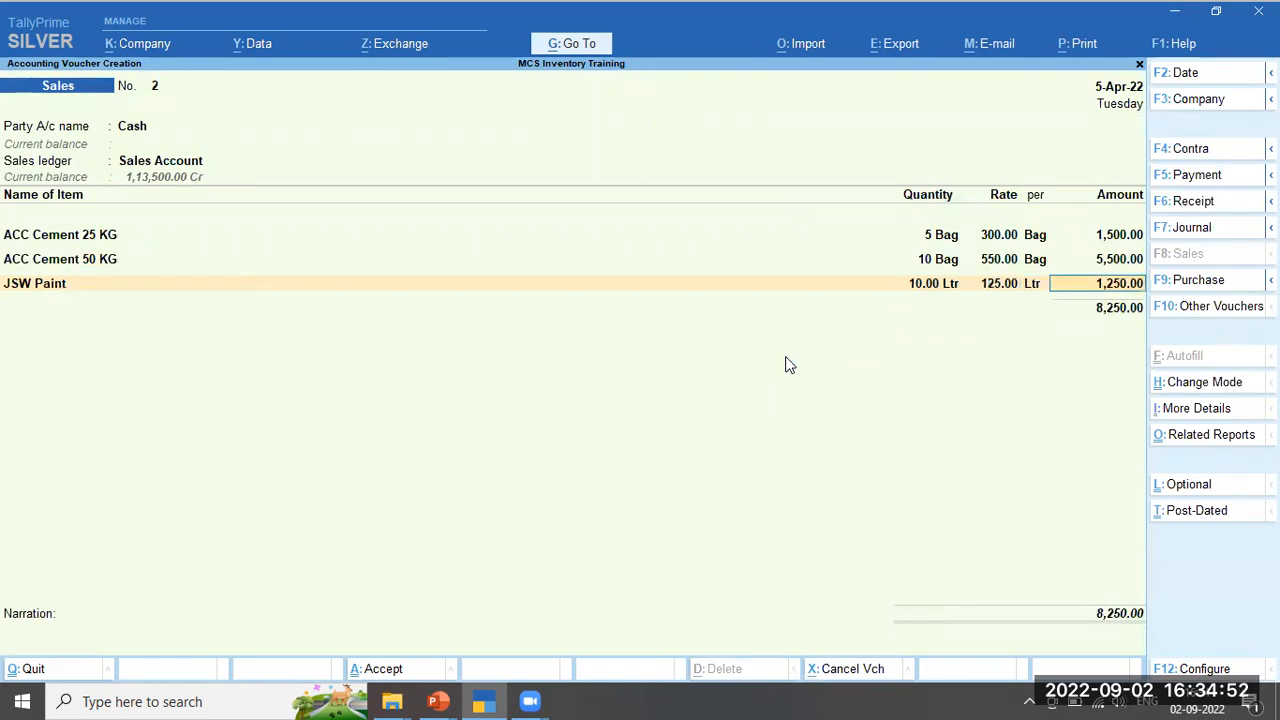
key(Return)
key(Return)
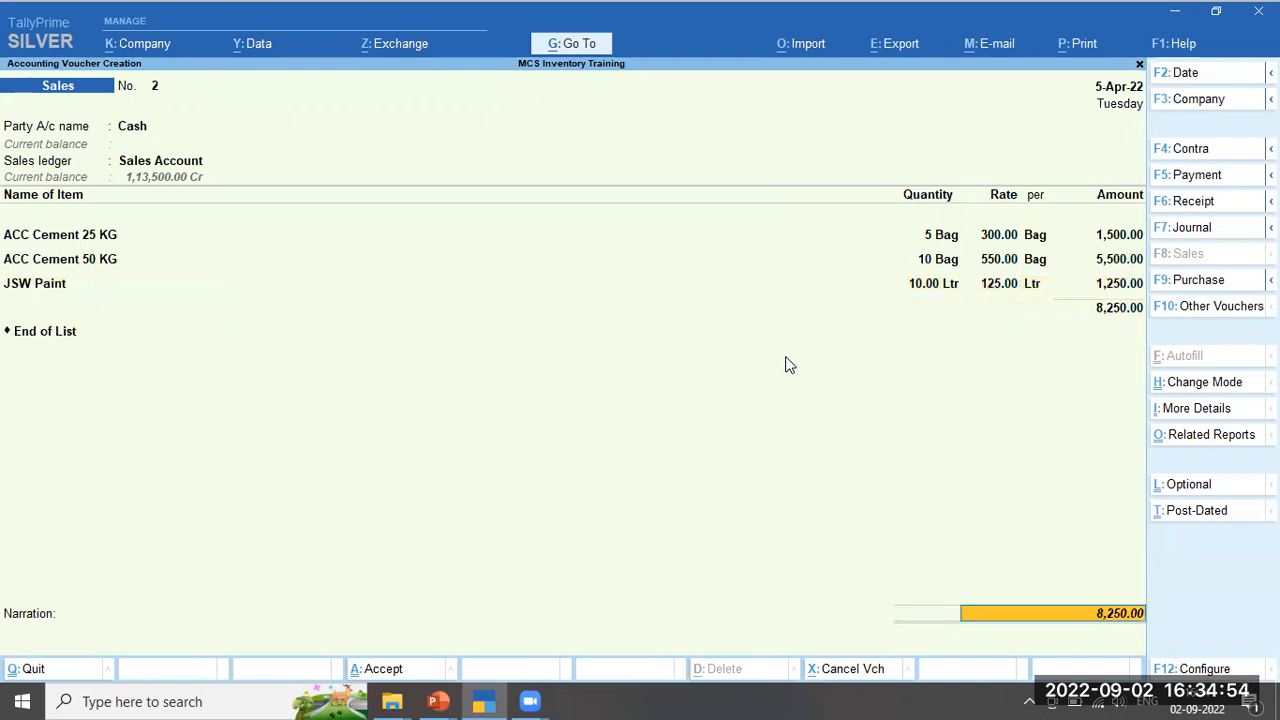
key(Return)
Save sales voucher No. 2 with narration 'Being sales voucher entered' and reopen it for alteration
text(Bei)
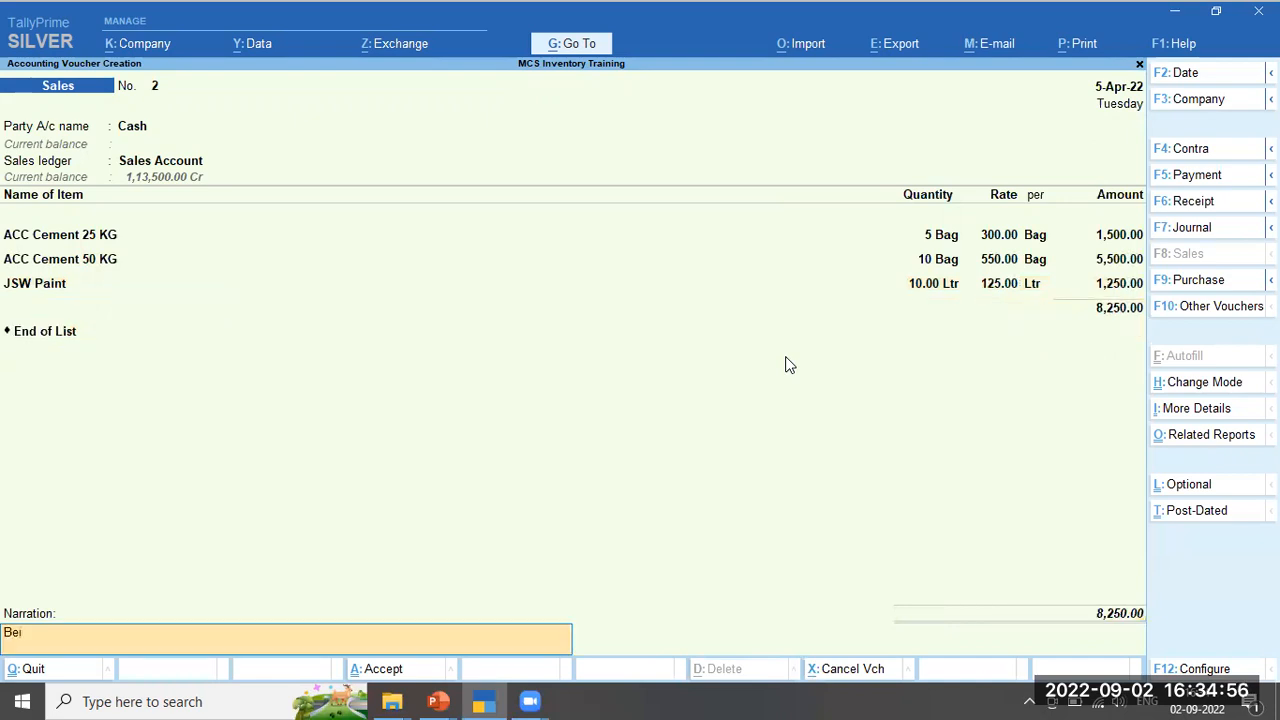
text(ng sales voucher entered)
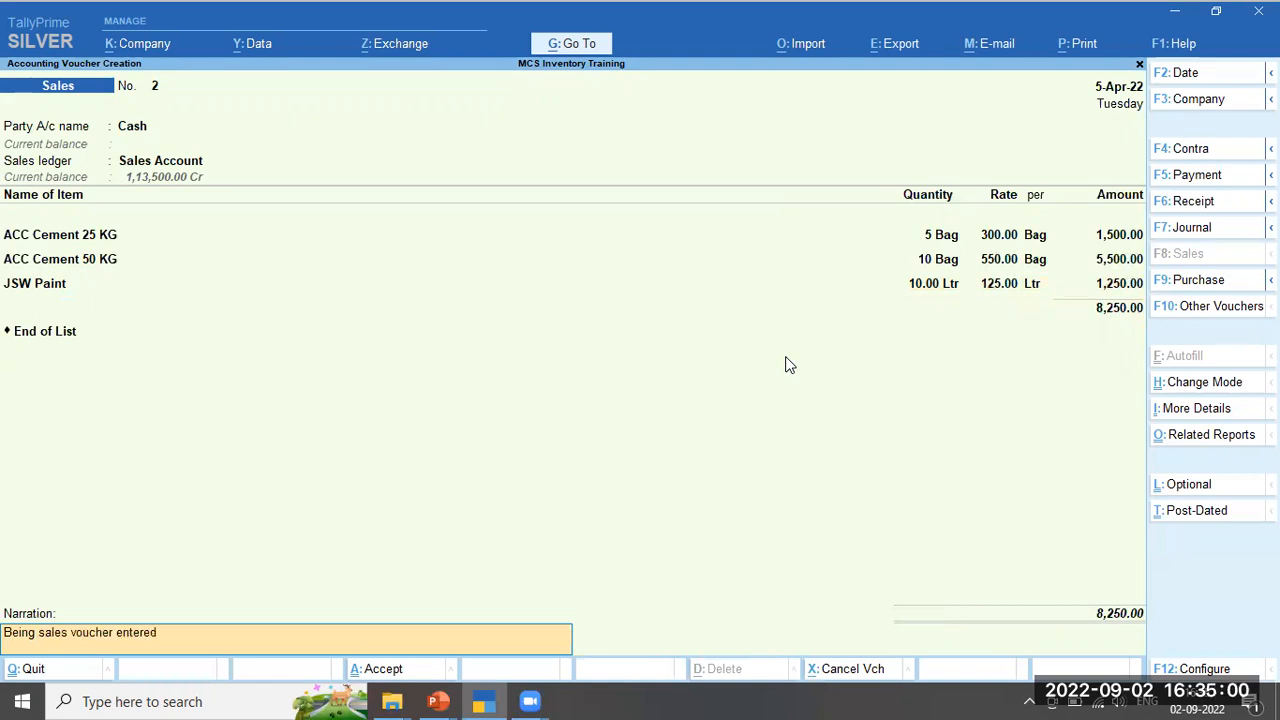
key(Return)
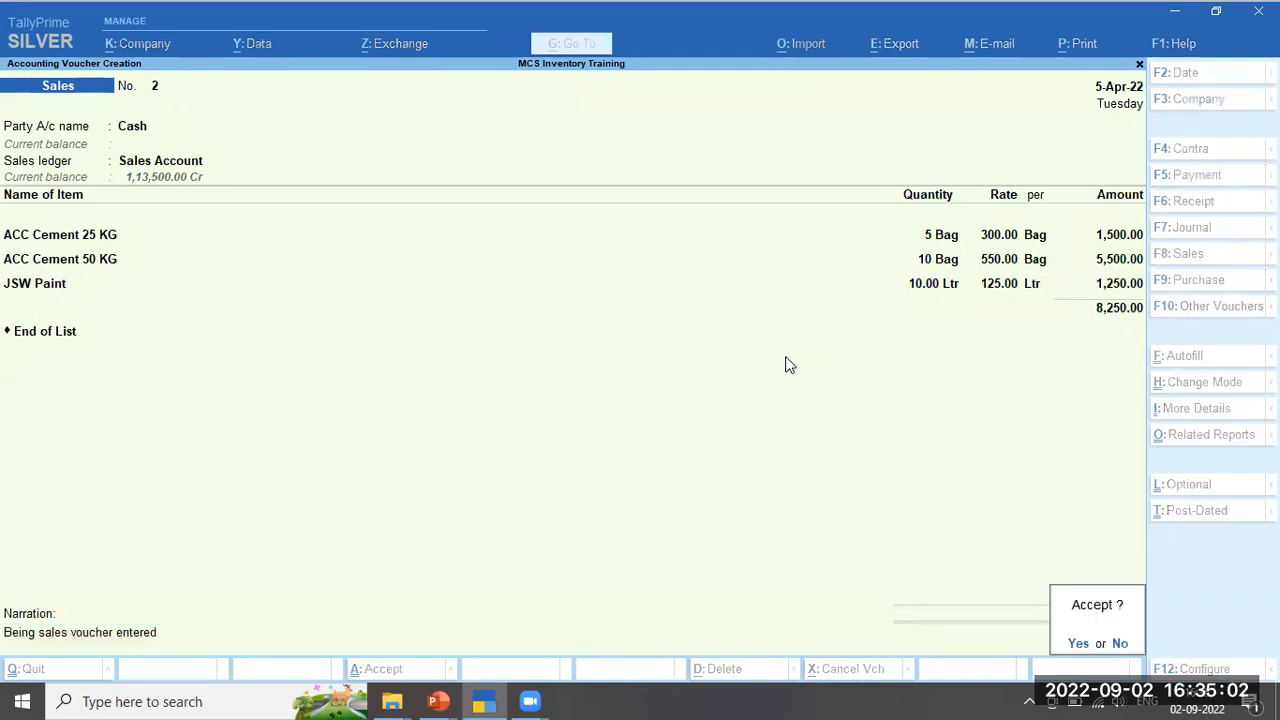
key(Return)
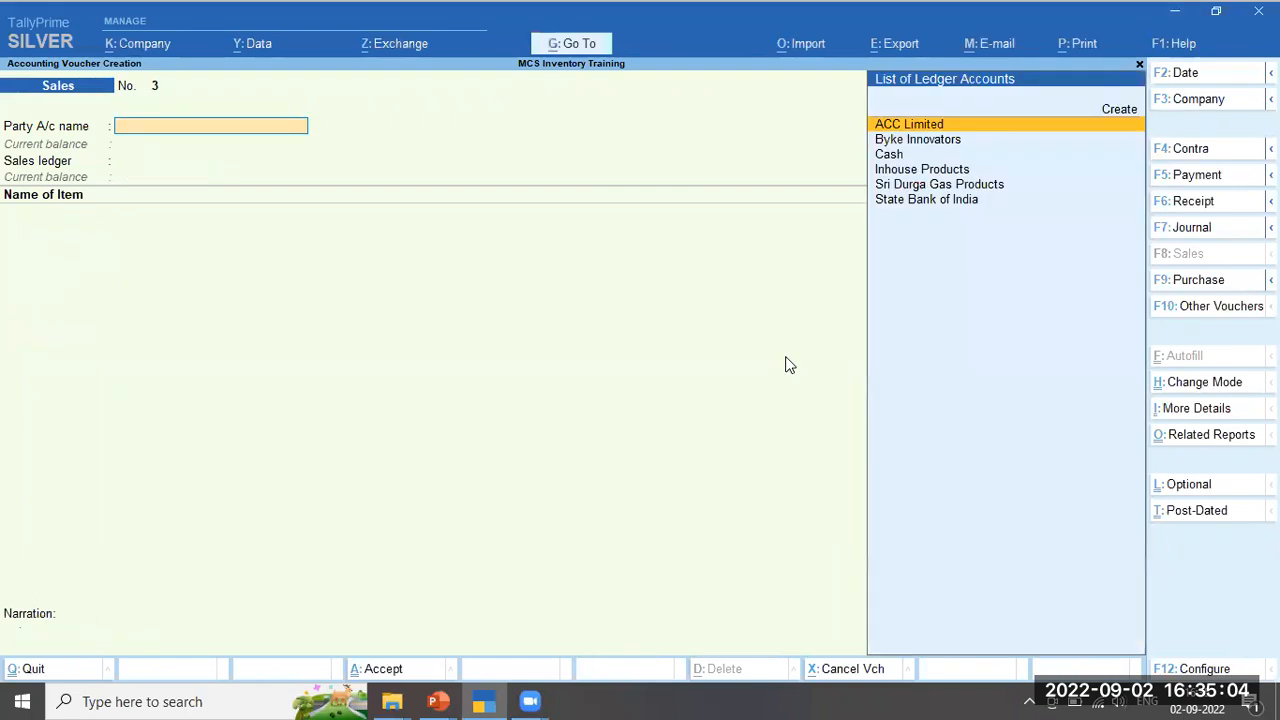
key(Page_Up)
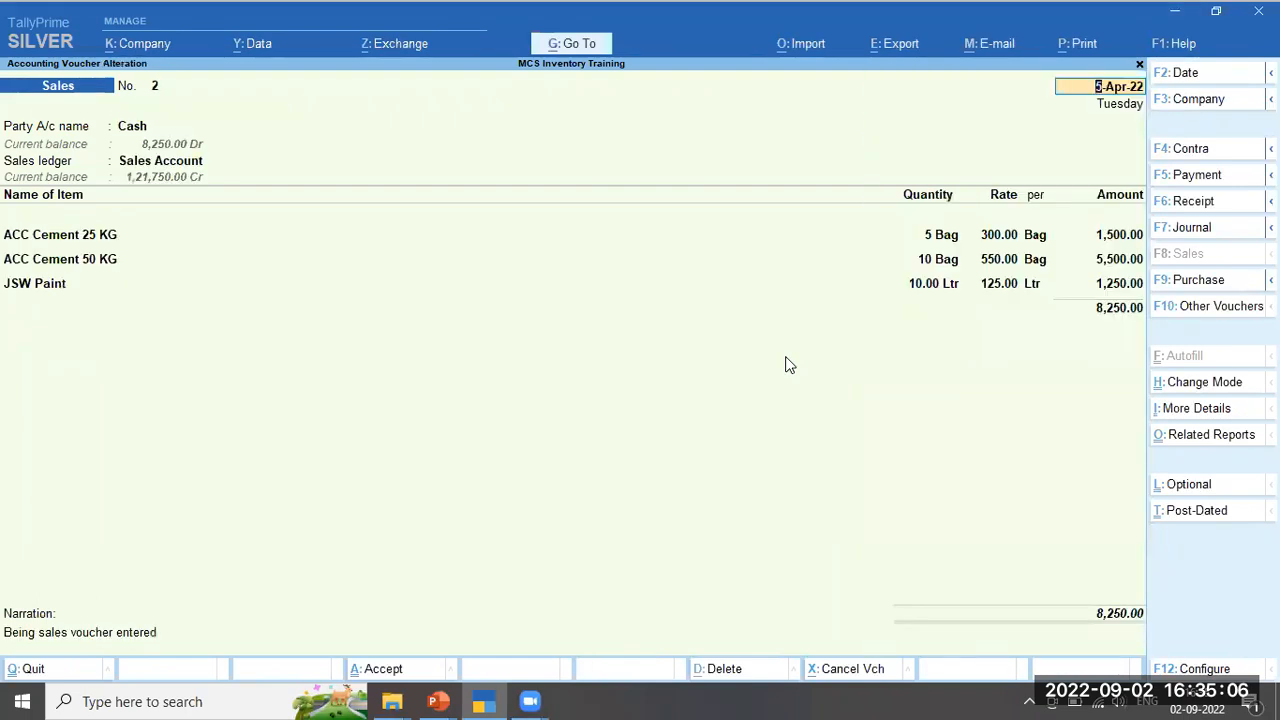
key(alt+p)
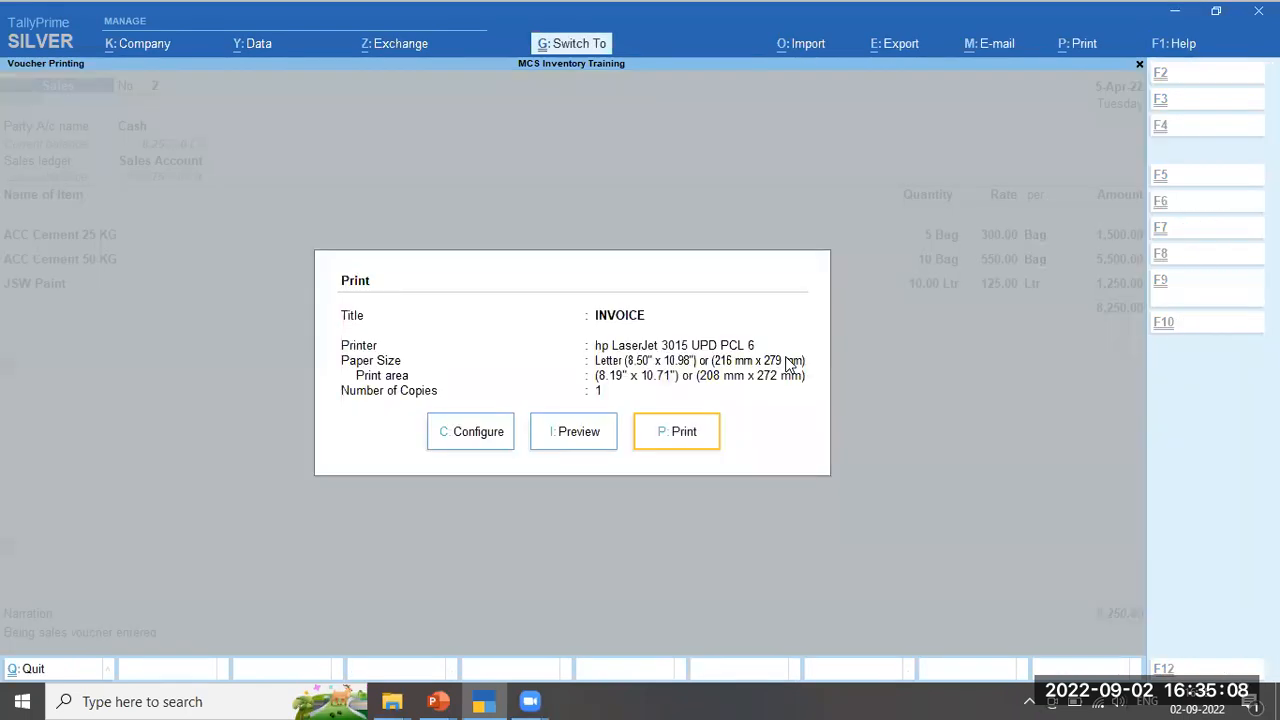
click(556, 435)
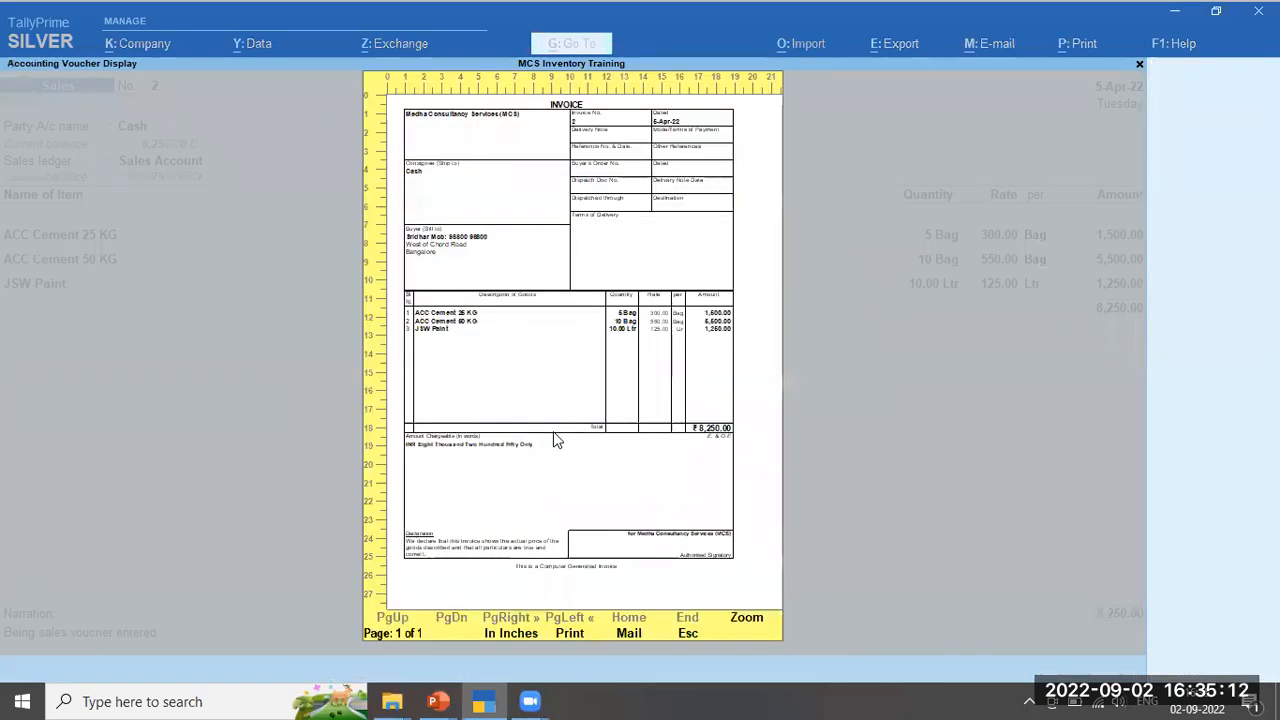
click(556, 441)
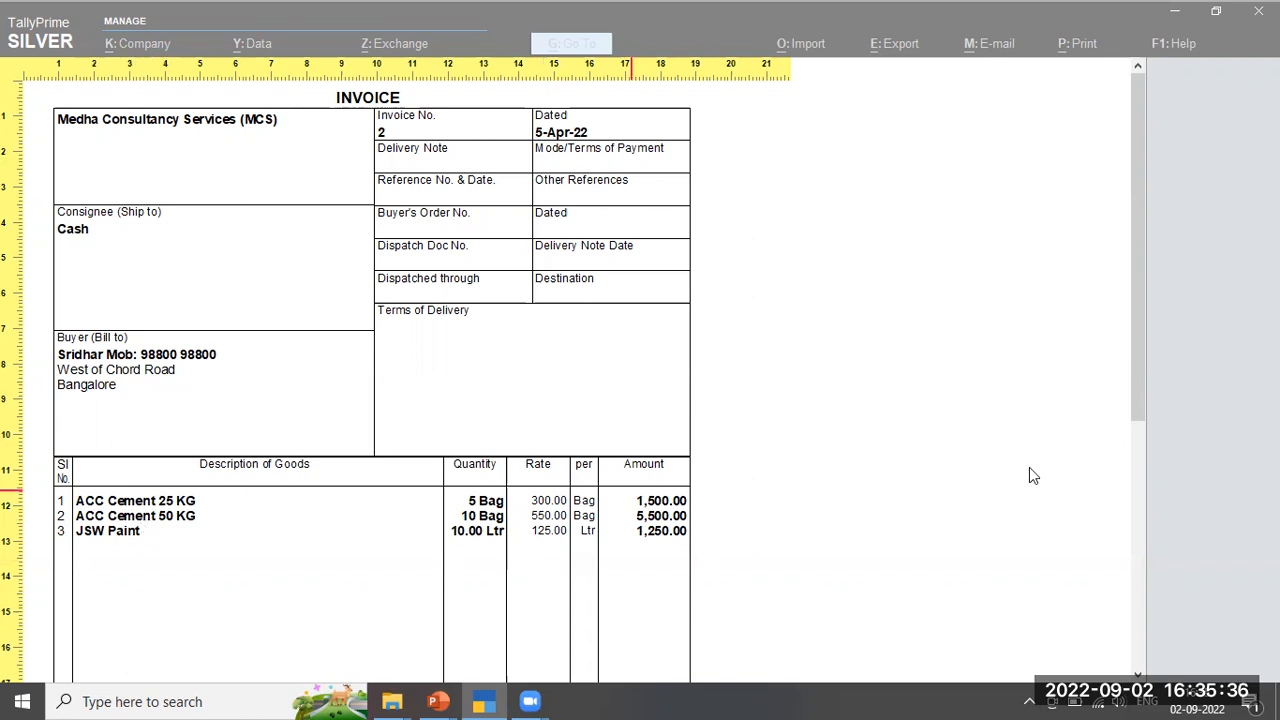
drag(1132, 396, 1166, 617)
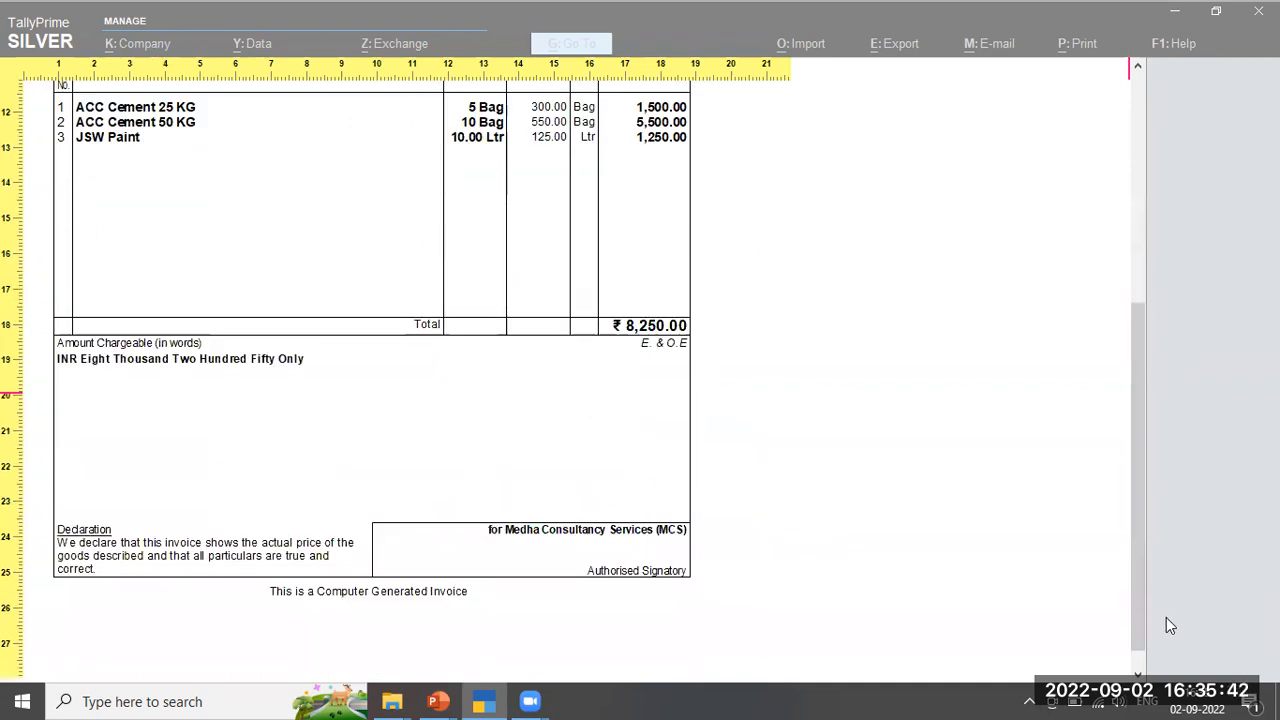
click(1137, 90)
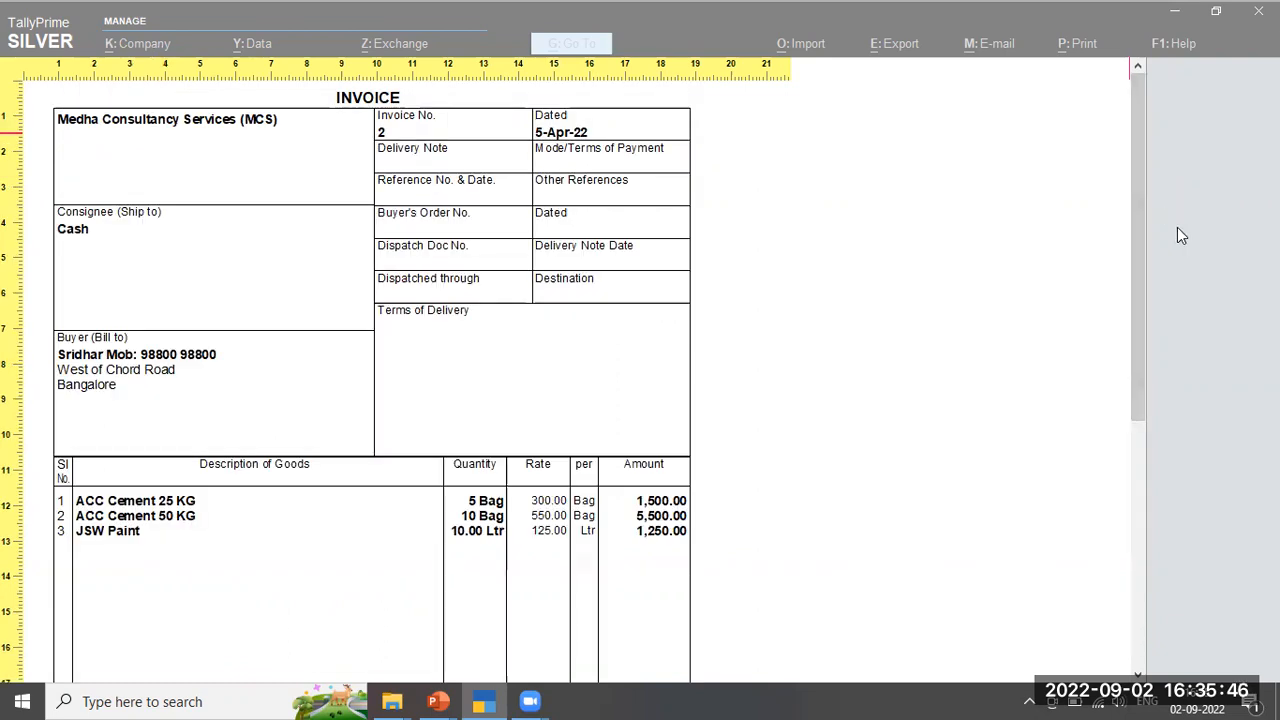
key(Escape)
key(Escape)
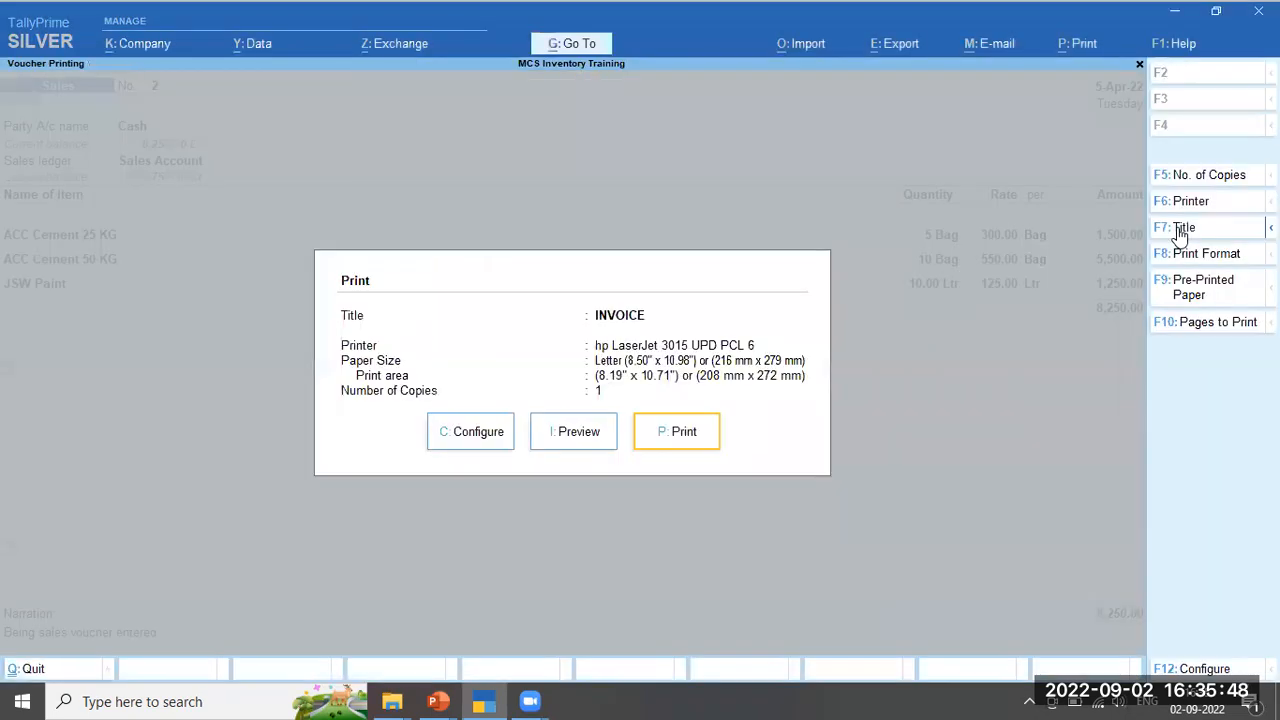
key(Escape)
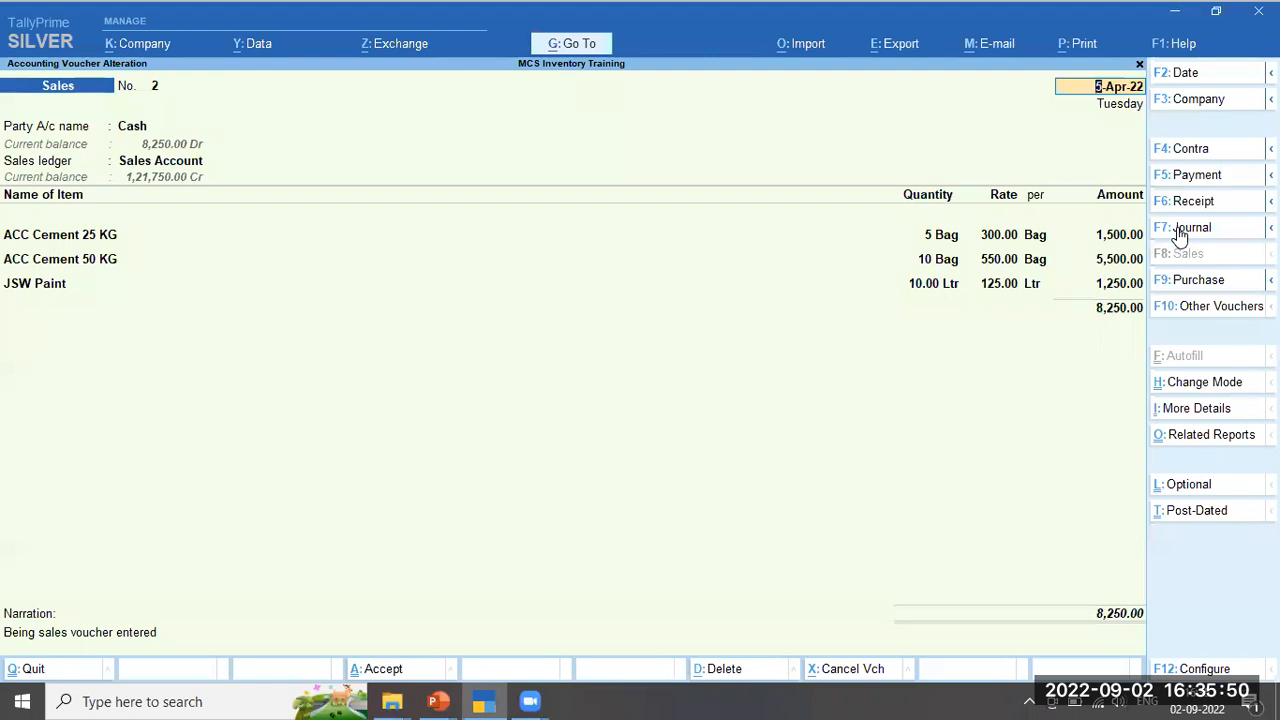
Display sales voucher No. 2 in As Voucher mode as debit and credit entries
click(1216, 392)
key(Down)
key(Return)
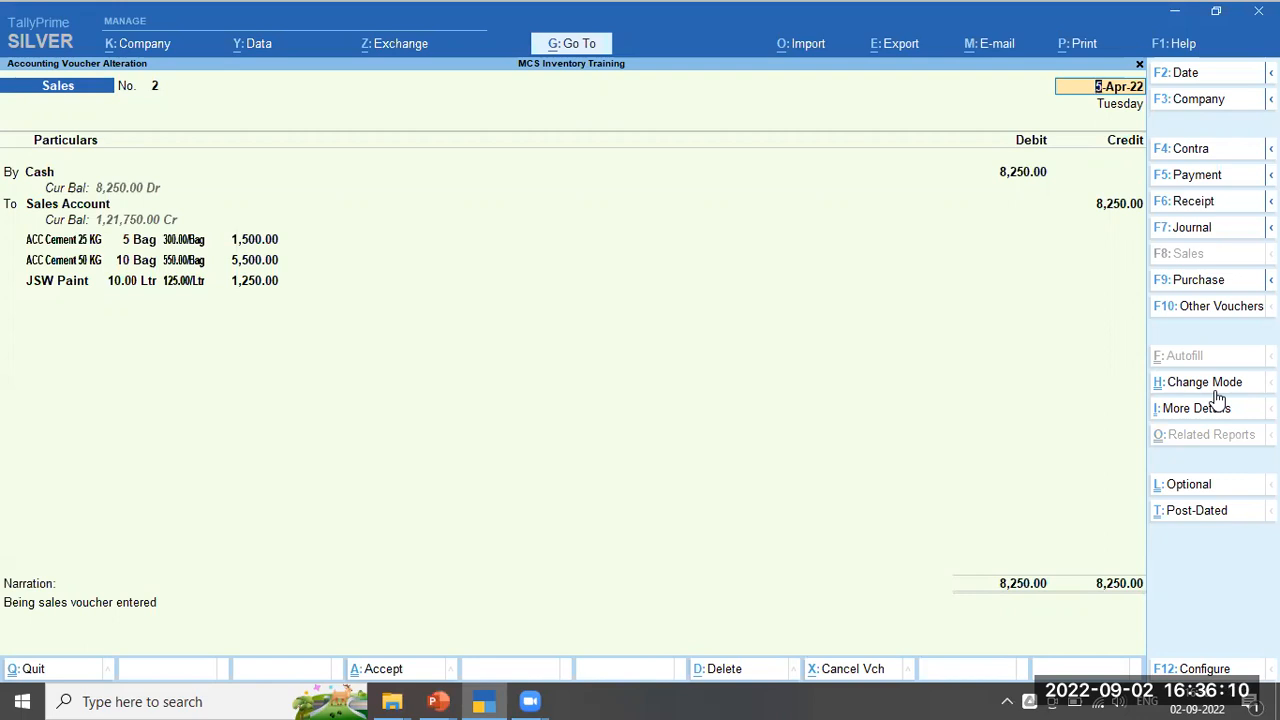
Switch back to Item Invoice view and quit the alteration without changes
click(1210, 386)
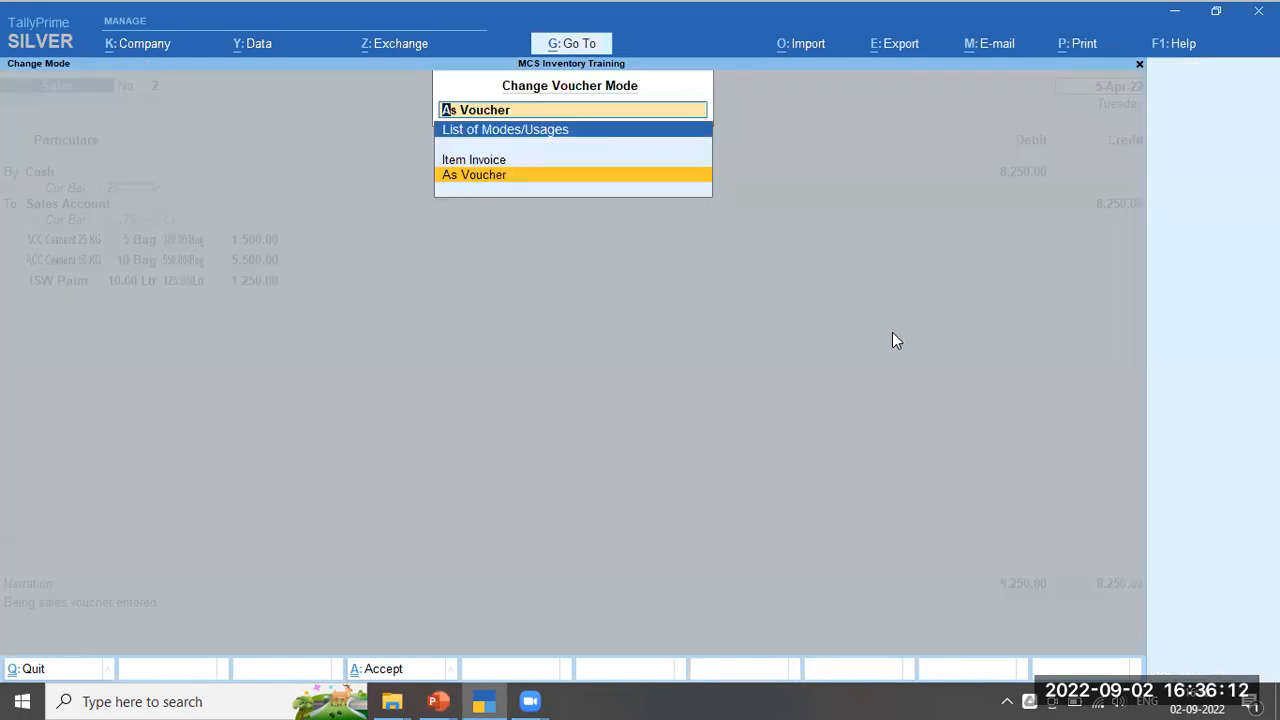
key(Up)
key(Return)
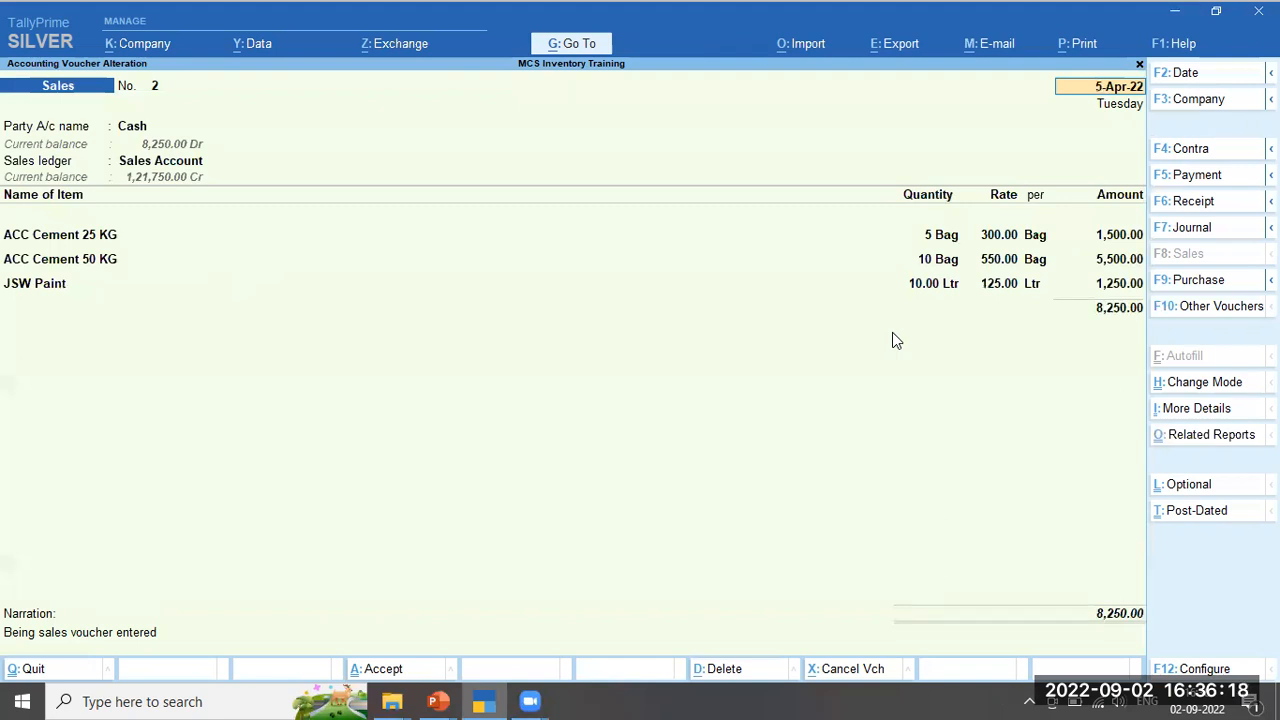
key(Escape)
key(Return)
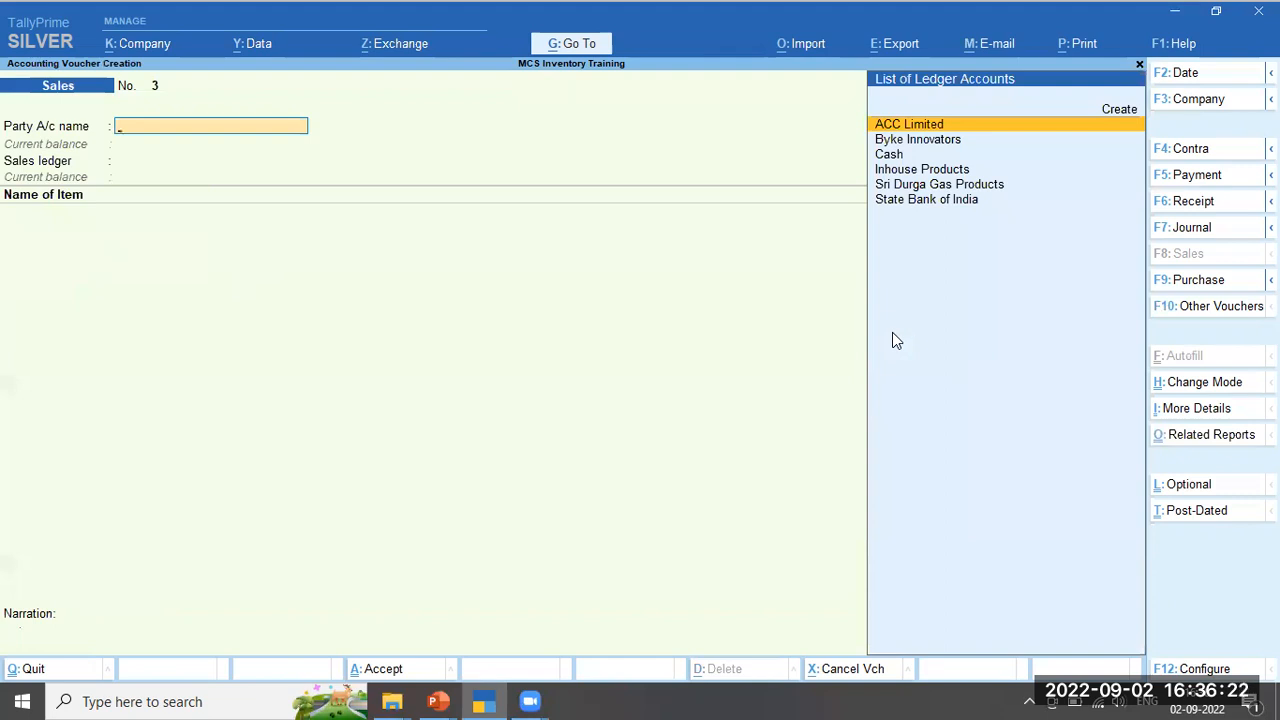
Return to the Gateway and open the Stock Summary in detailed item-wise view (Alt+F5)
key(Escape)
key(Return)
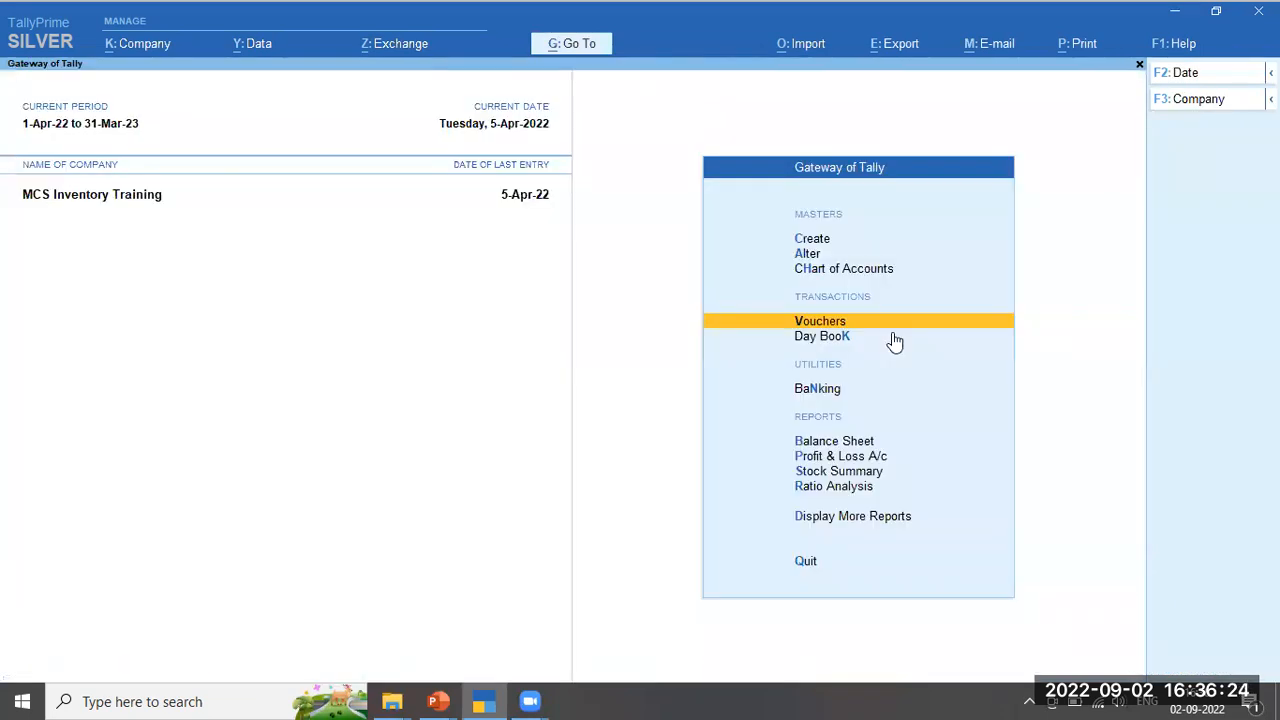
key(Down)
key(Down)
key(Down)
key(Down)
key(Down)
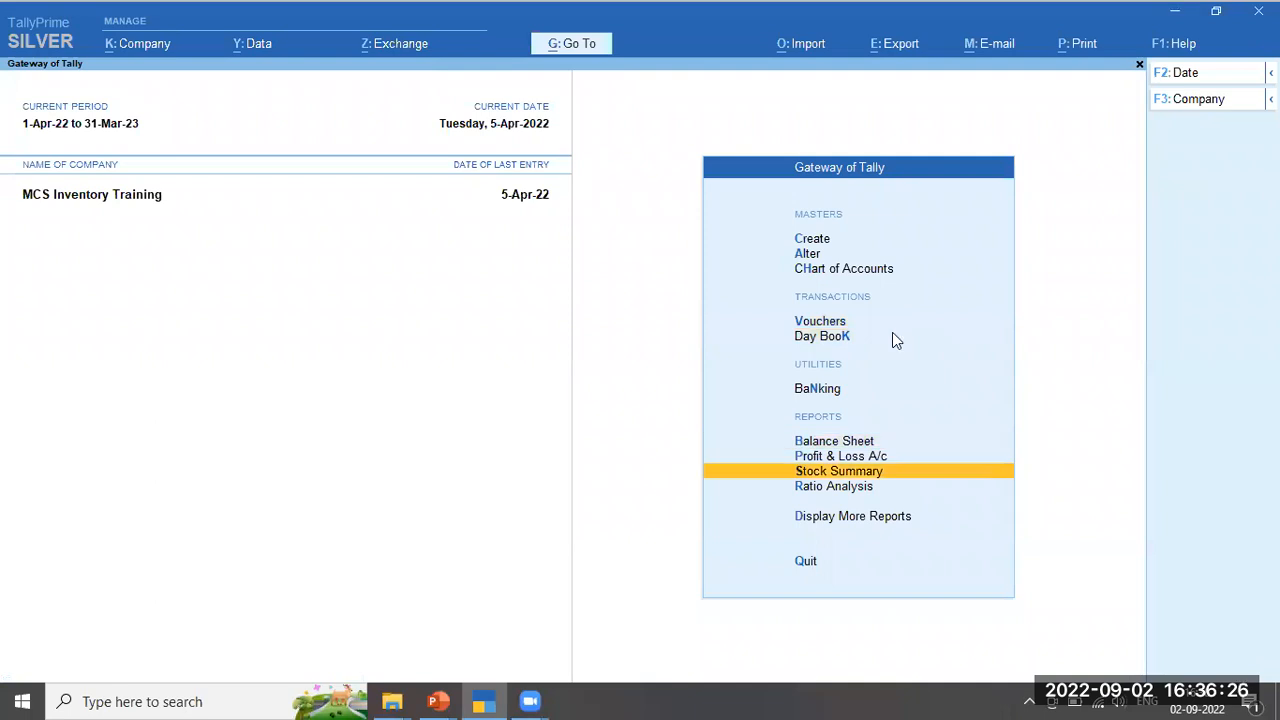
key(Return)
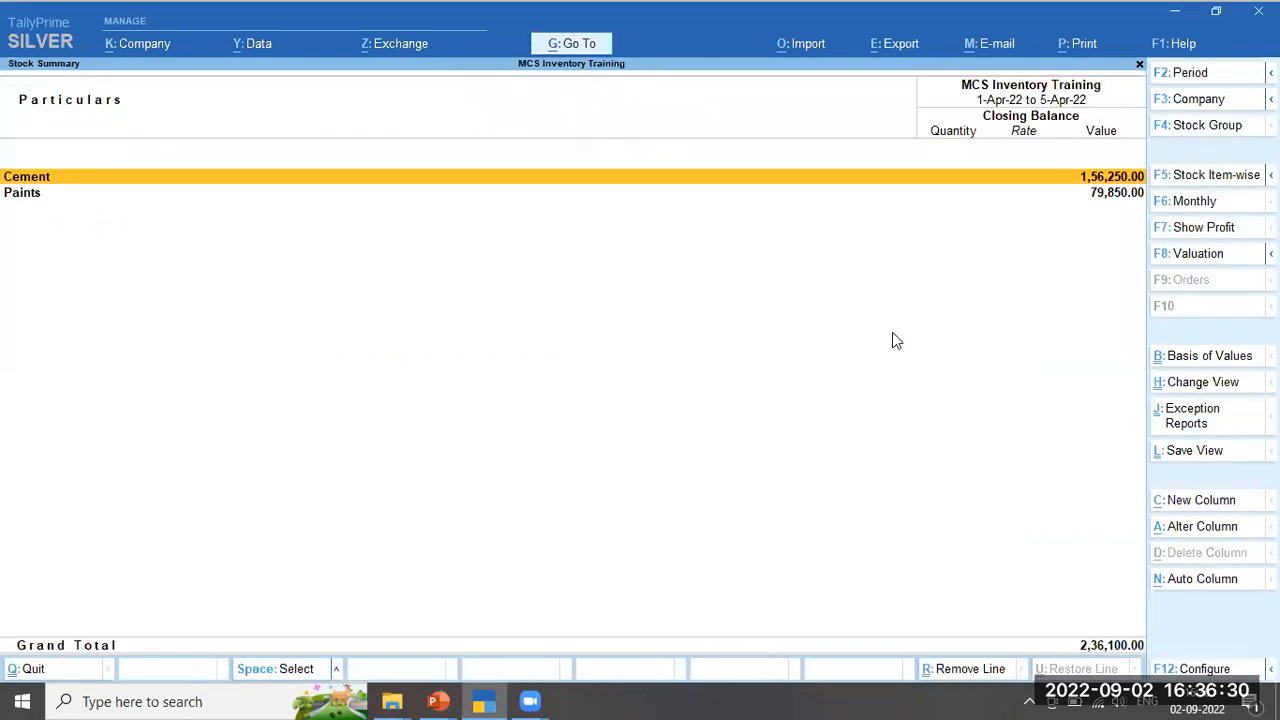
key(F1)
key(Escape)
key(alt+F5)
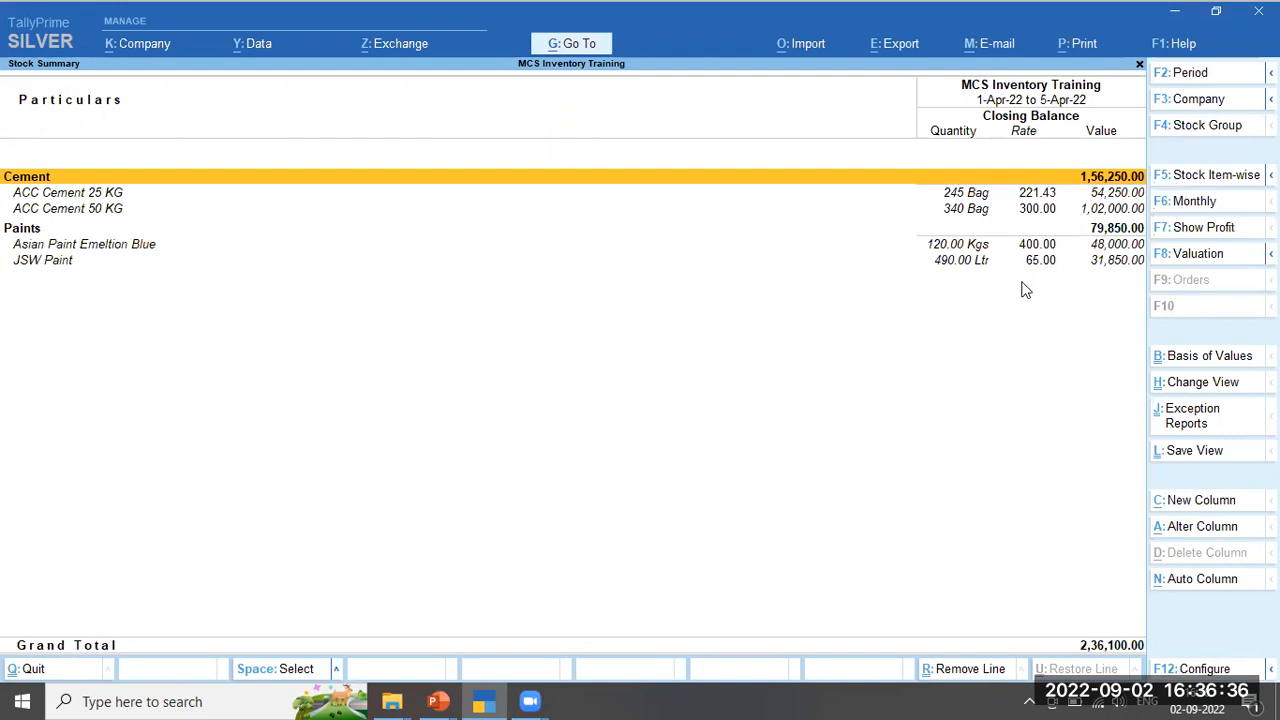
Show opening balance, goods inwards and goods outwards columns, then review the cement and paint rows
click(1205, 672)
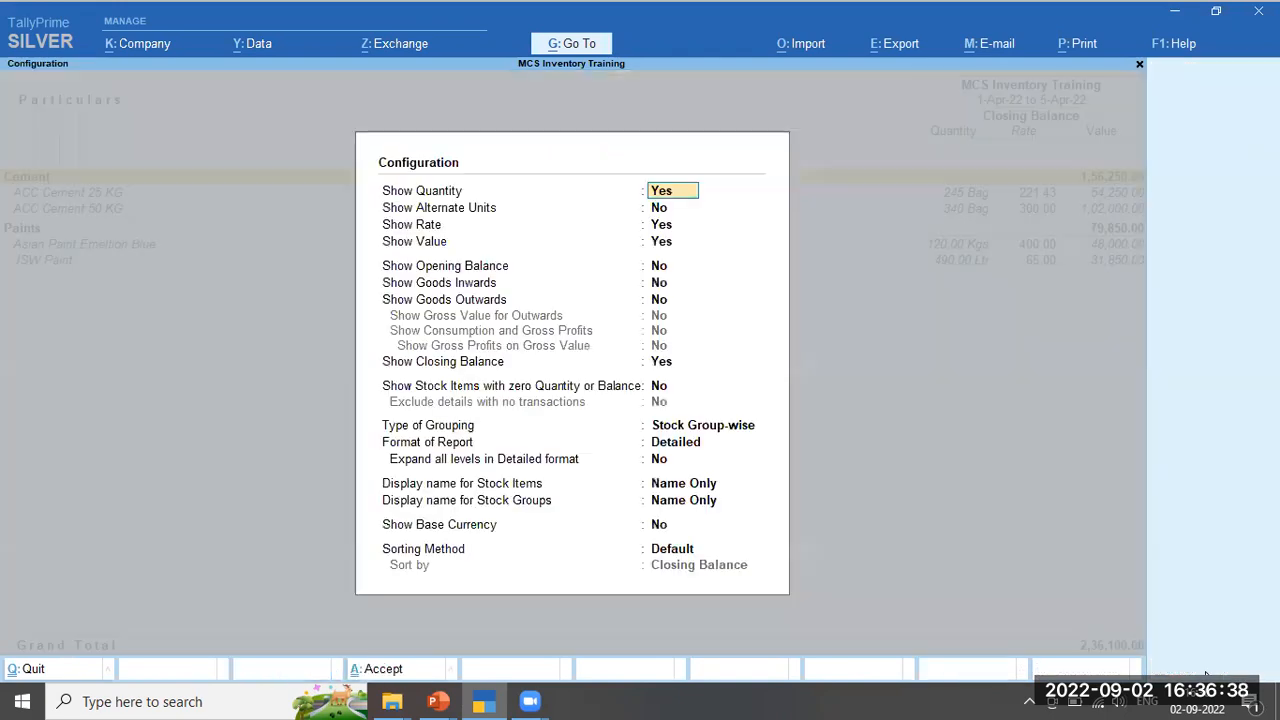
key(Down)
key(Down)
key(Down)
key(y)
key(y)
key(y)
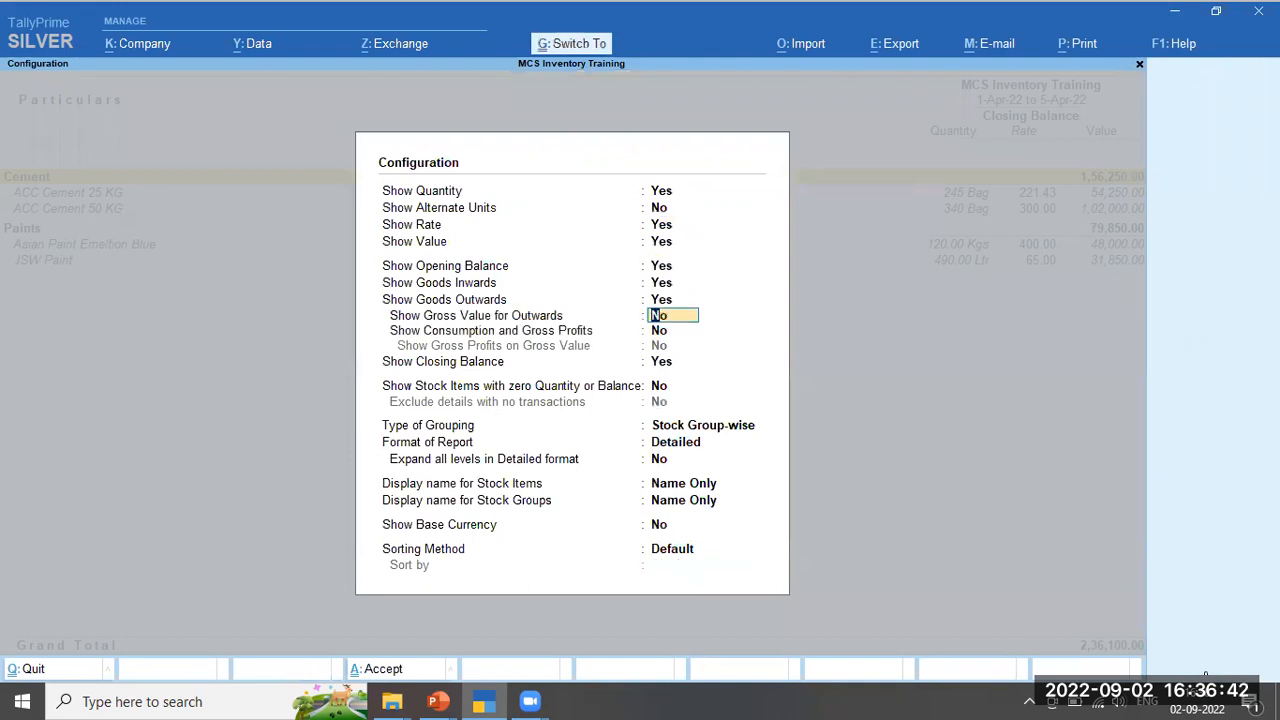
key(ctrl+a)
key(Down)
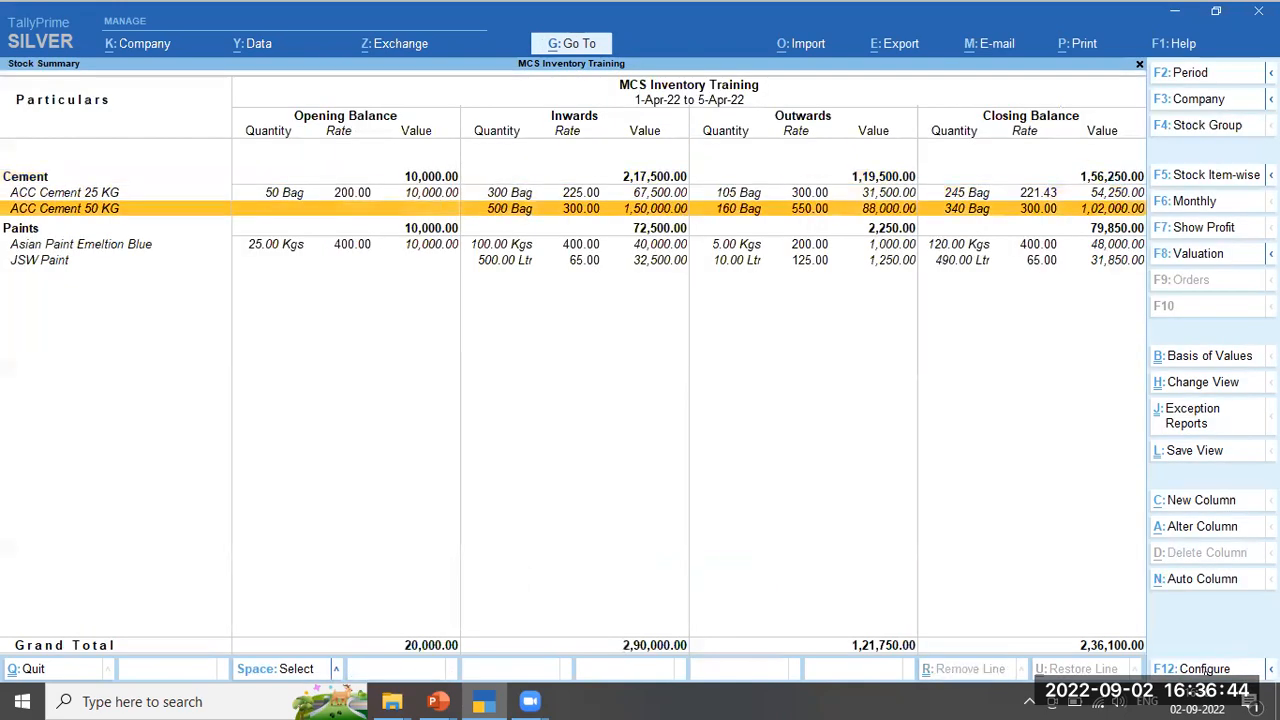
key(Down)
key(Down)
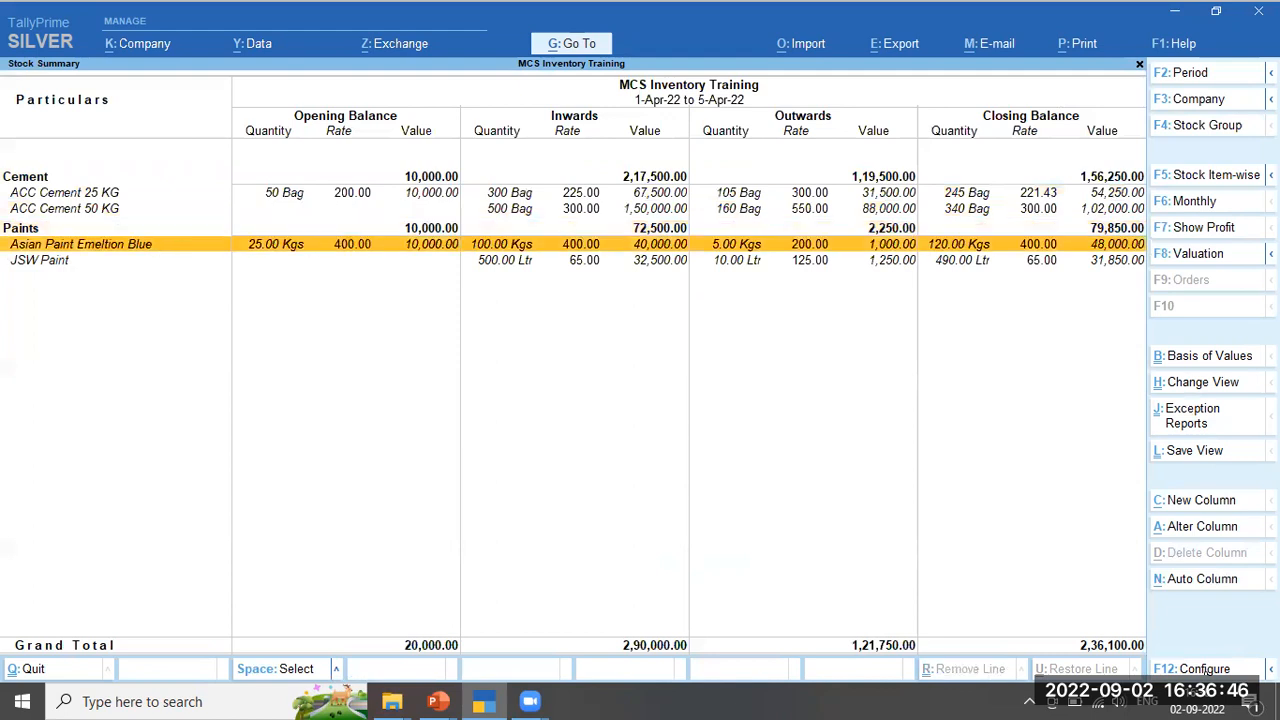
key(Up)
key(Up)
key(Up)
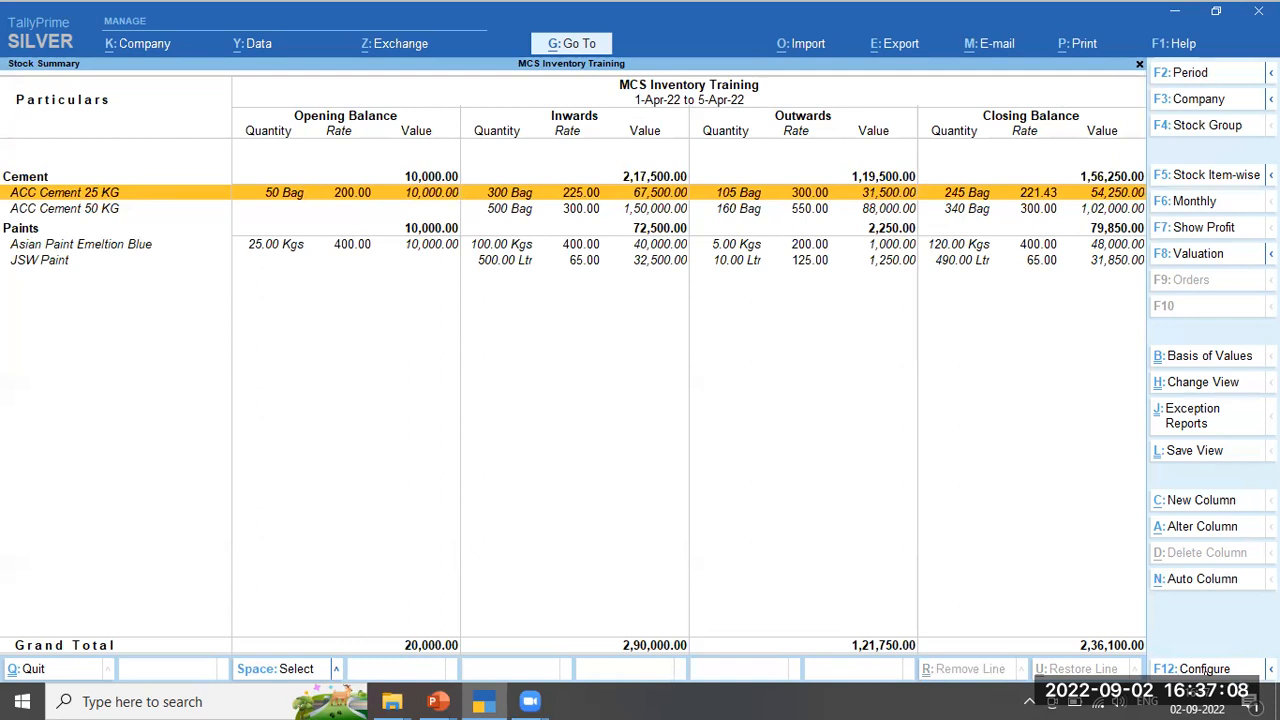
Close the Stock Summary and open voucher entry from the Gateway
key(Escape)
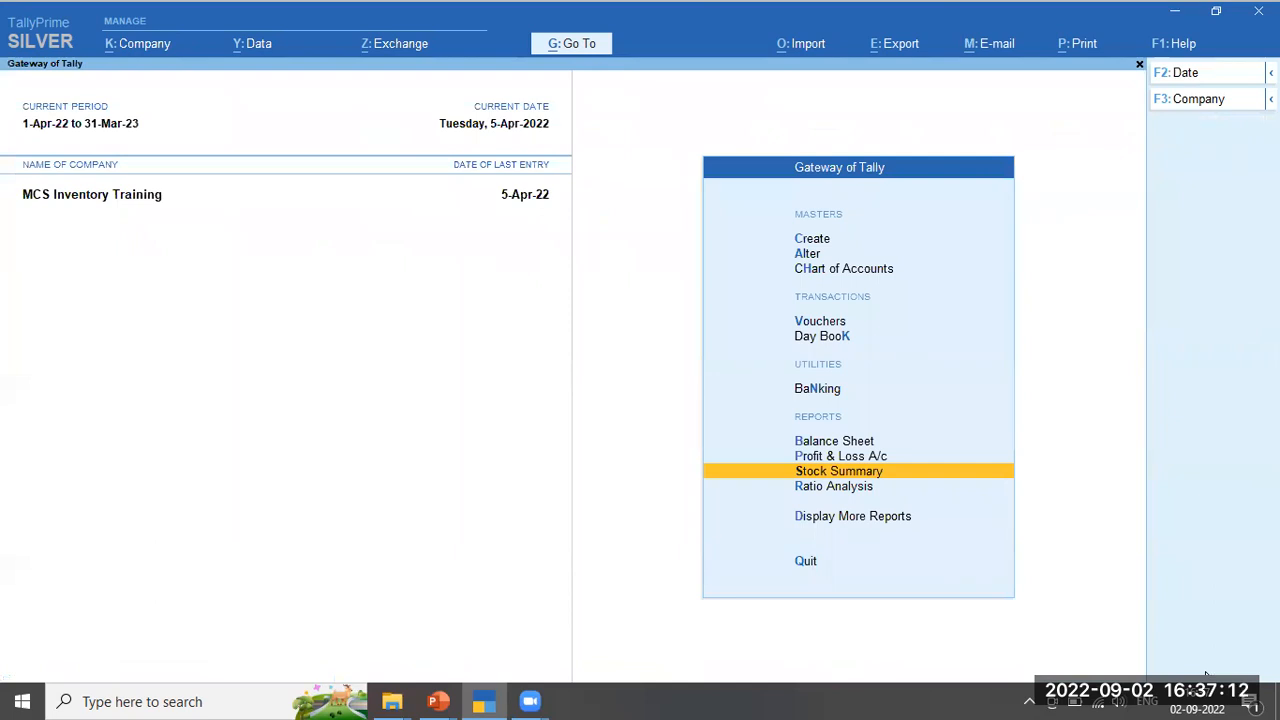
key(Up)
key(Up)
key(Up)
key(Up)
key(Up)
key(Return)
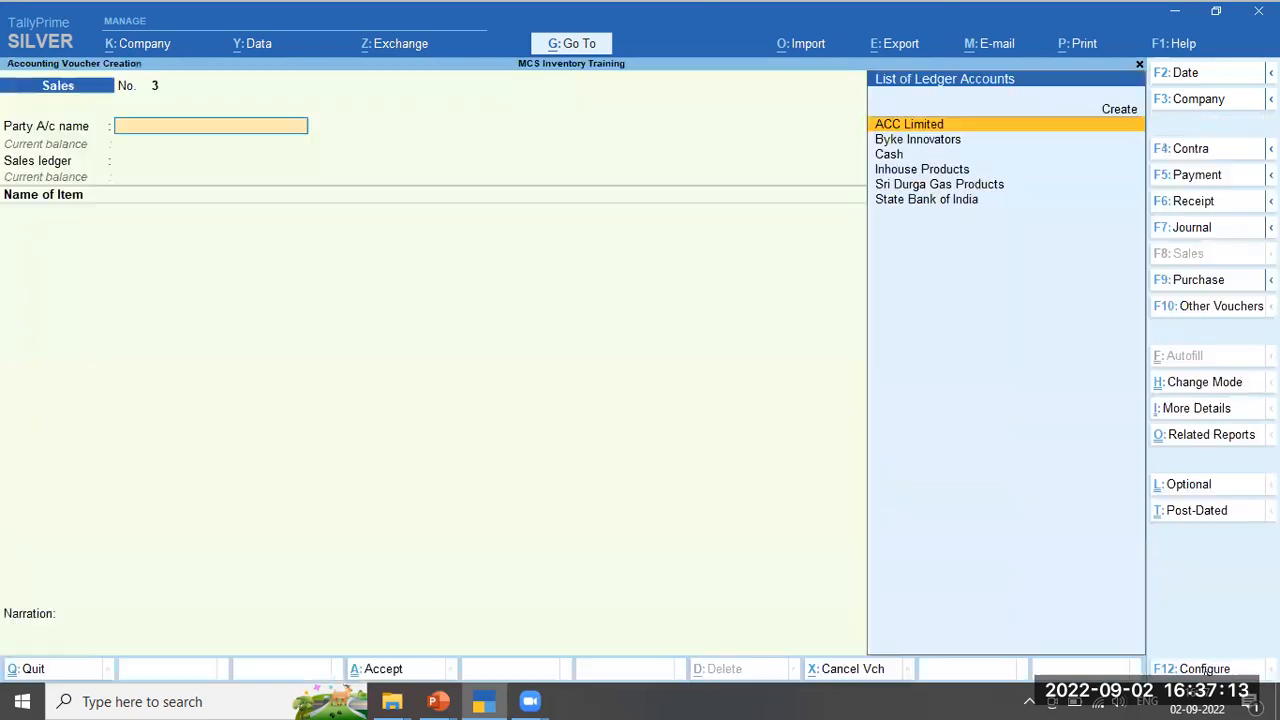
Start Debit Note No. 1 for ACC Limited, referencing original invoice 1234 dated 1-4-22
click(1207, 310)
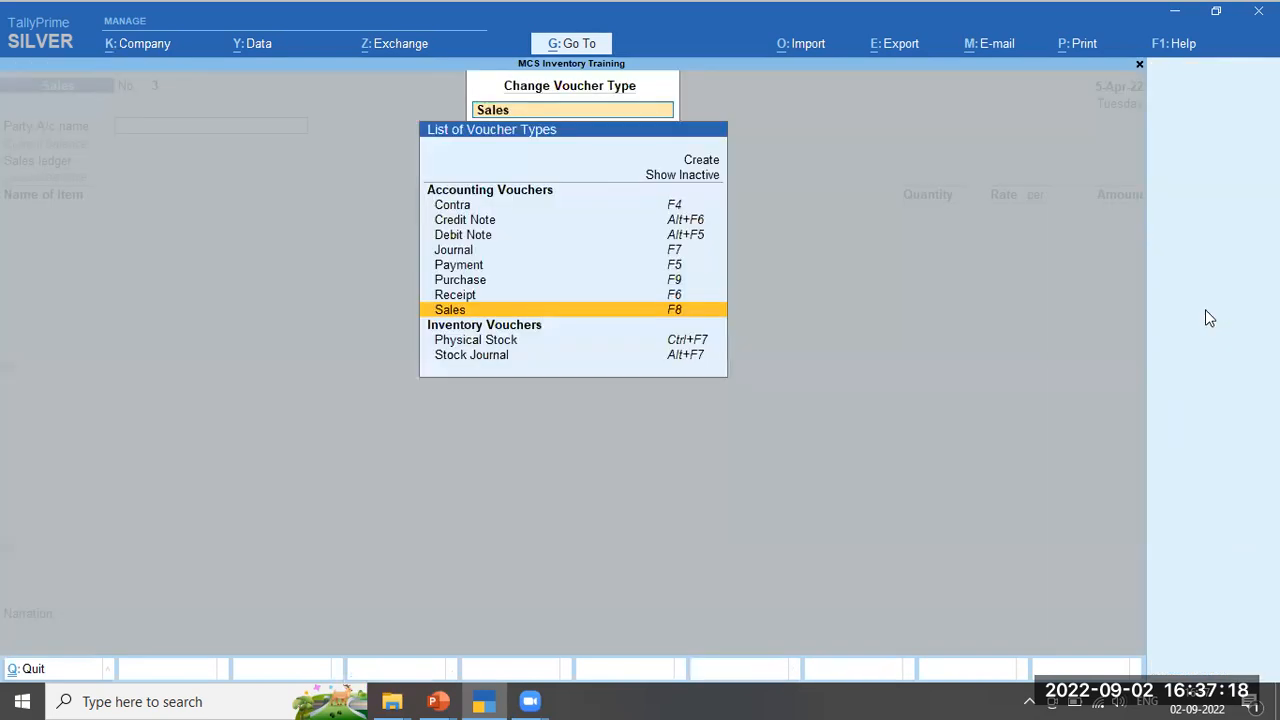
key(Up)
key(Up)
key(Up)
key(Up)
key(Up)
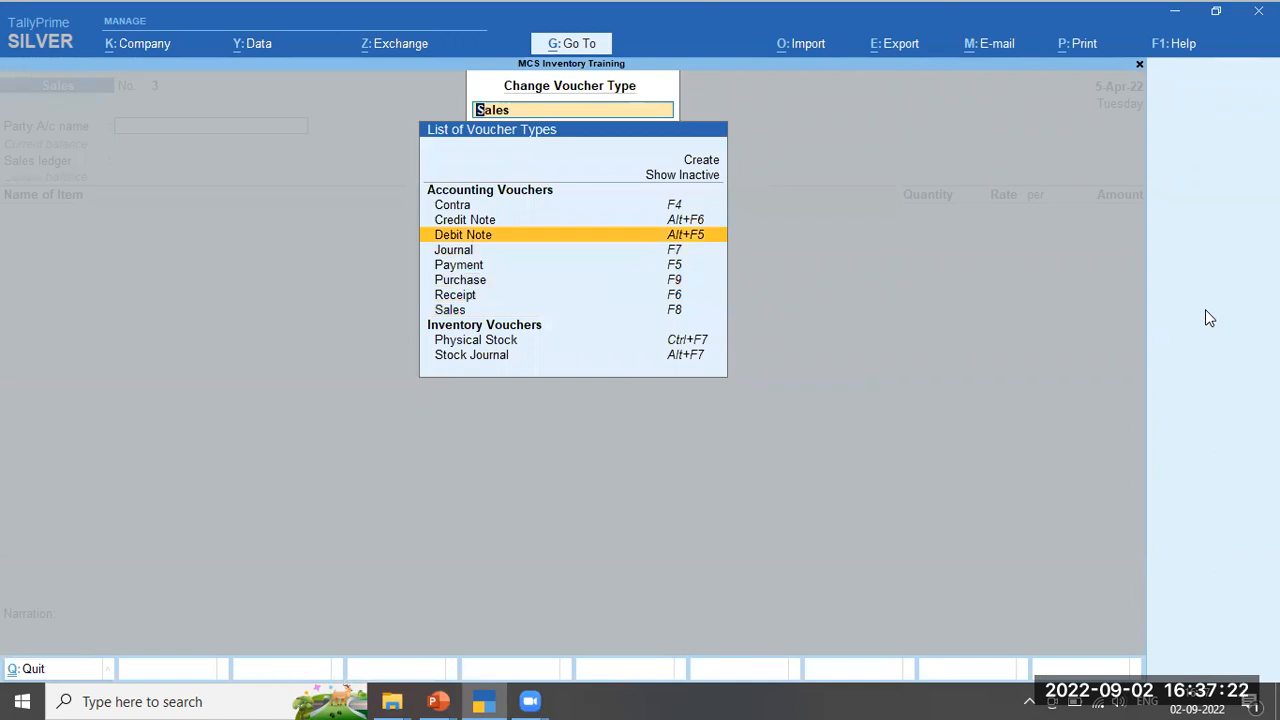
key(Return)
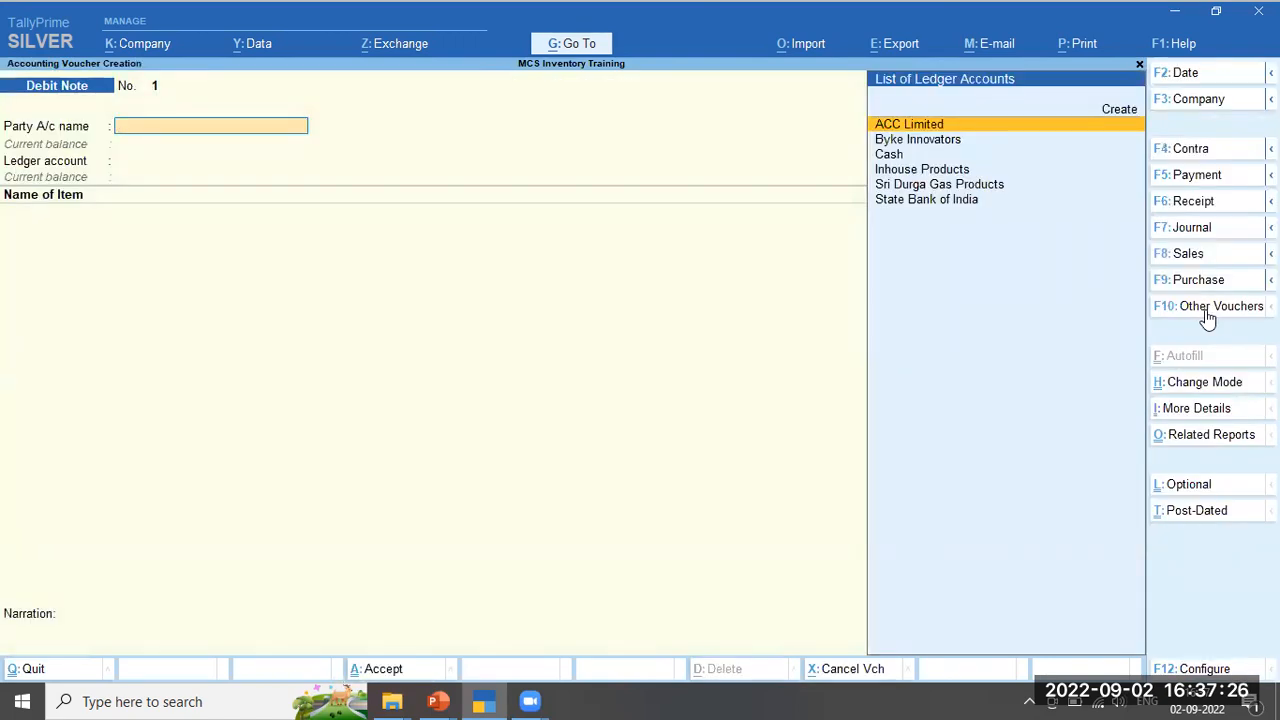
key(Return)
key(Return)
key(Return)
key(Return)
key(Return)
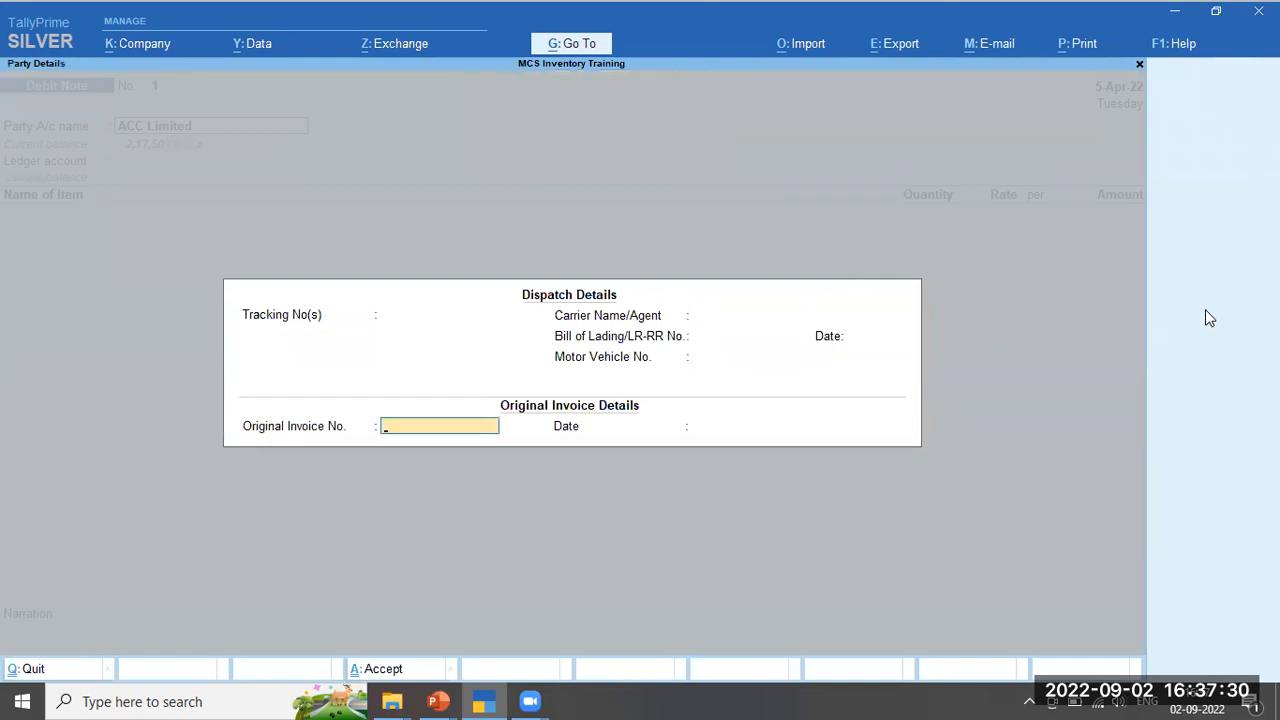
text(1234)
key(Return)
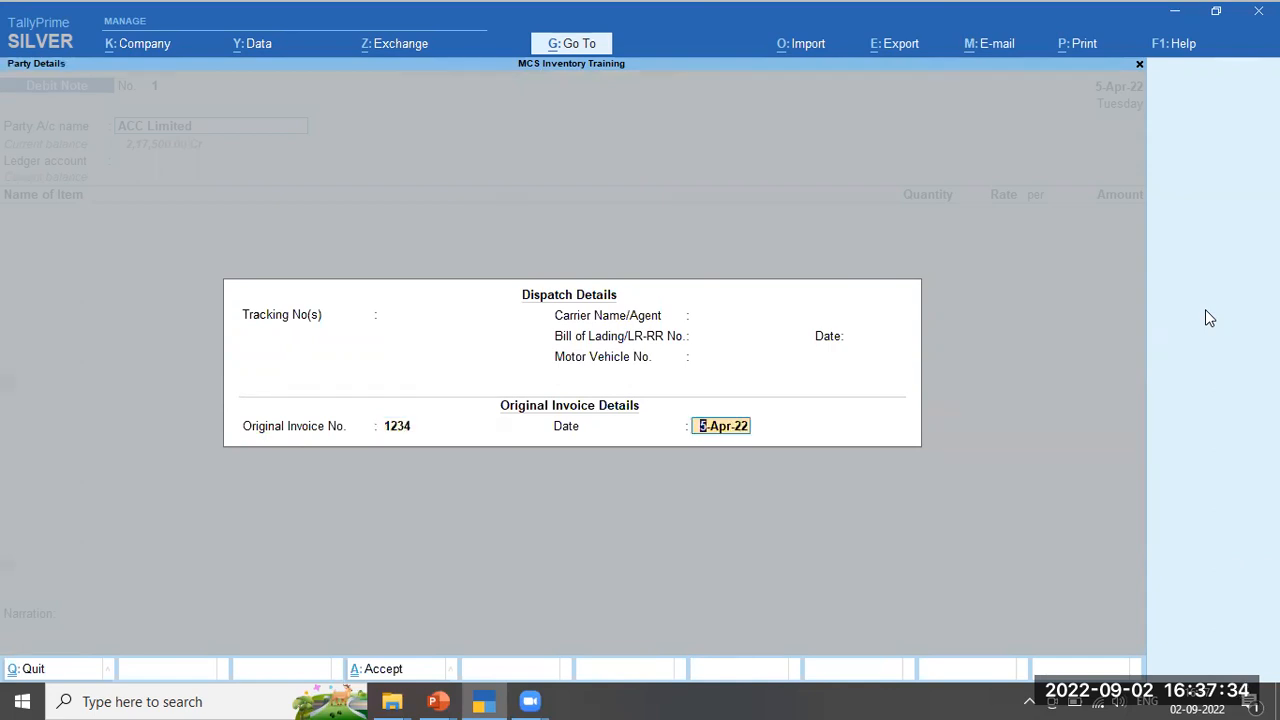
text(1-4-22)
key(Return)
Use Purchase Account as ledger and return 5 bags of ACC Cement 25 KG at 225.00 (1,125.00)
key(ctrl+a)
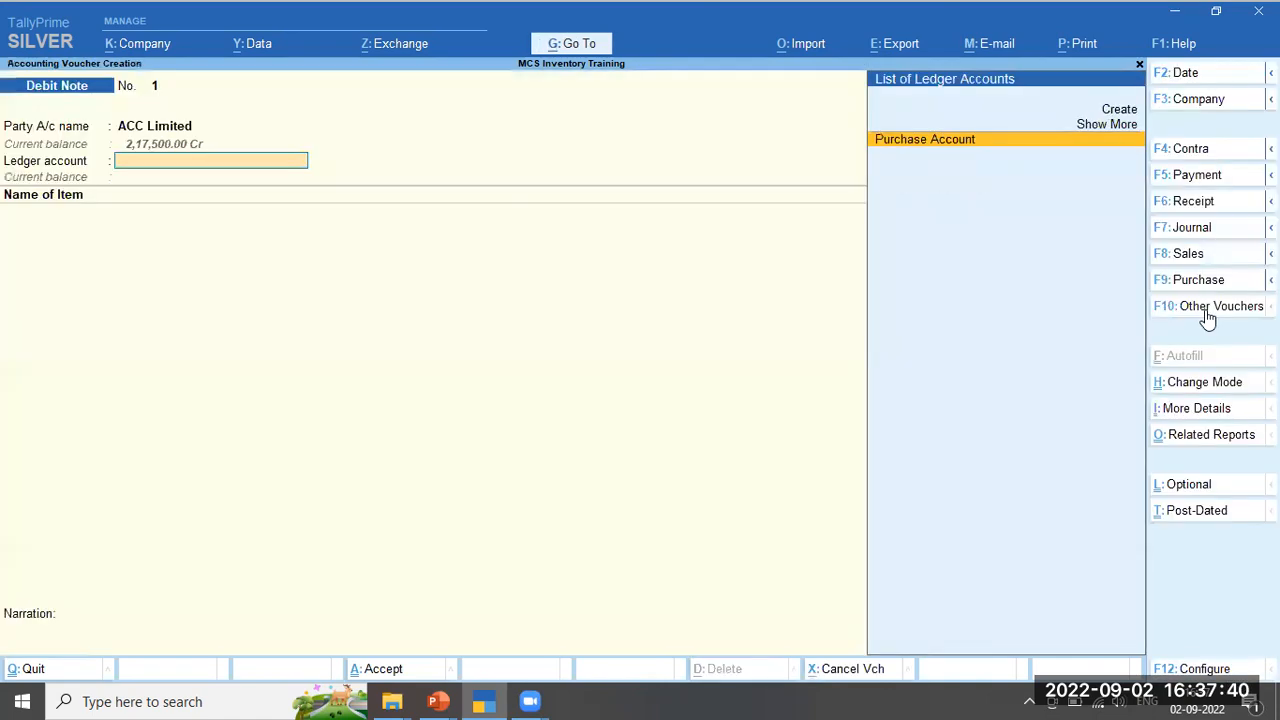
key(Return)
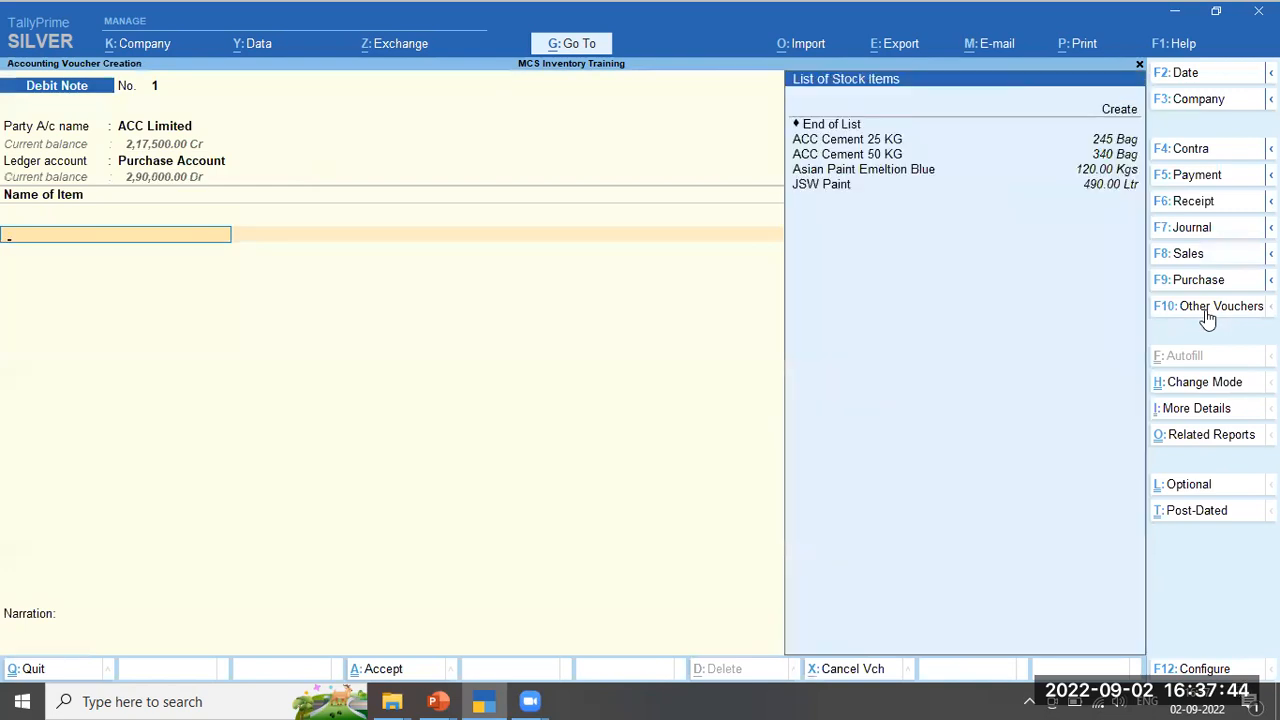
key(Down)
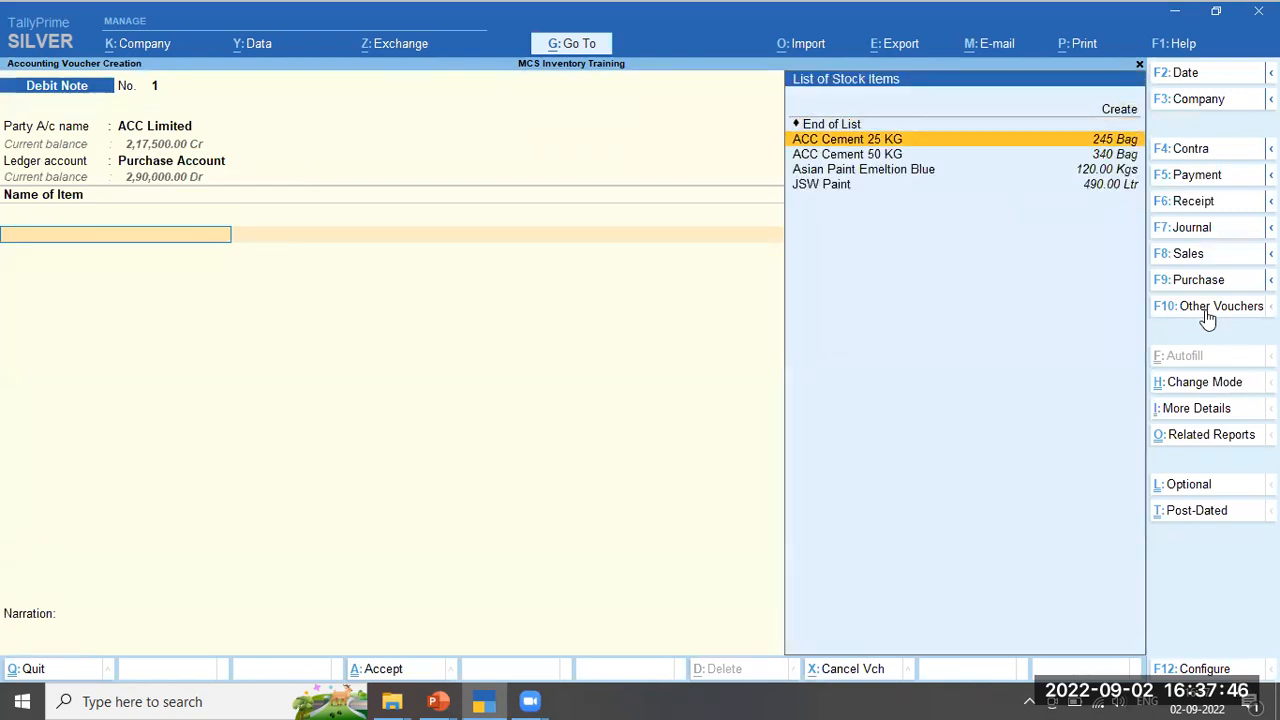
key(Return)
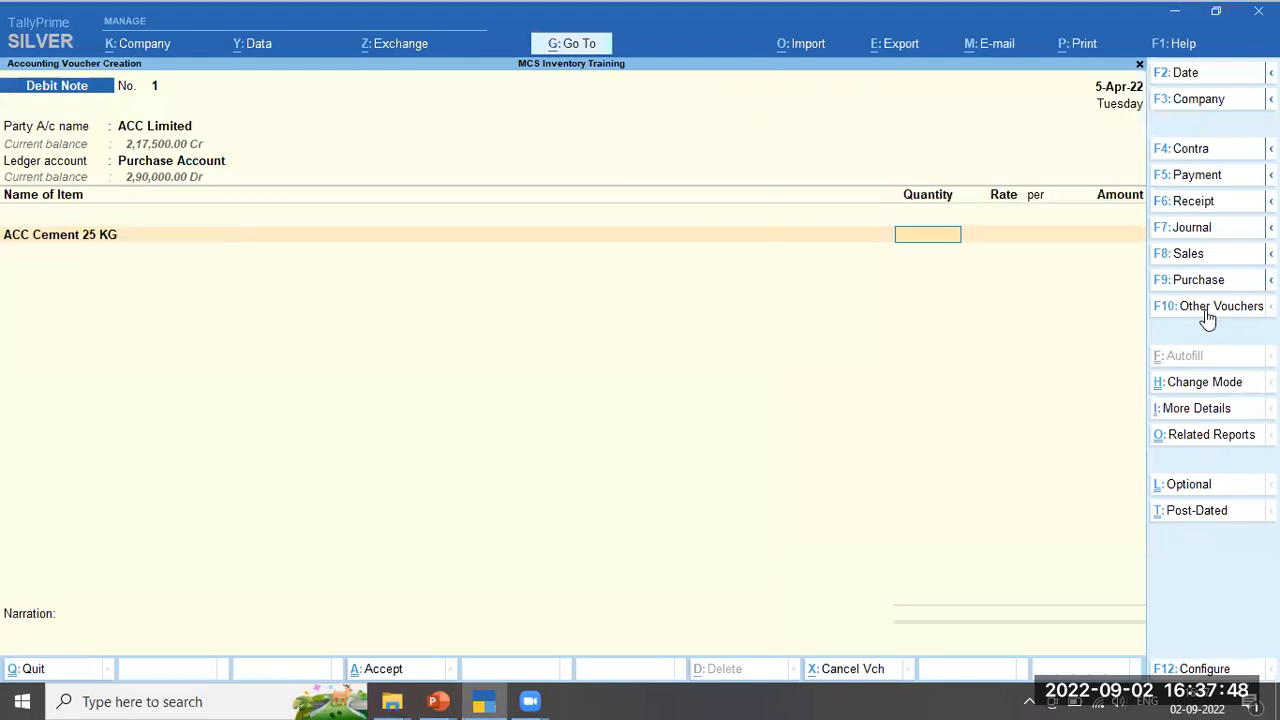
text(5)
key(Return)
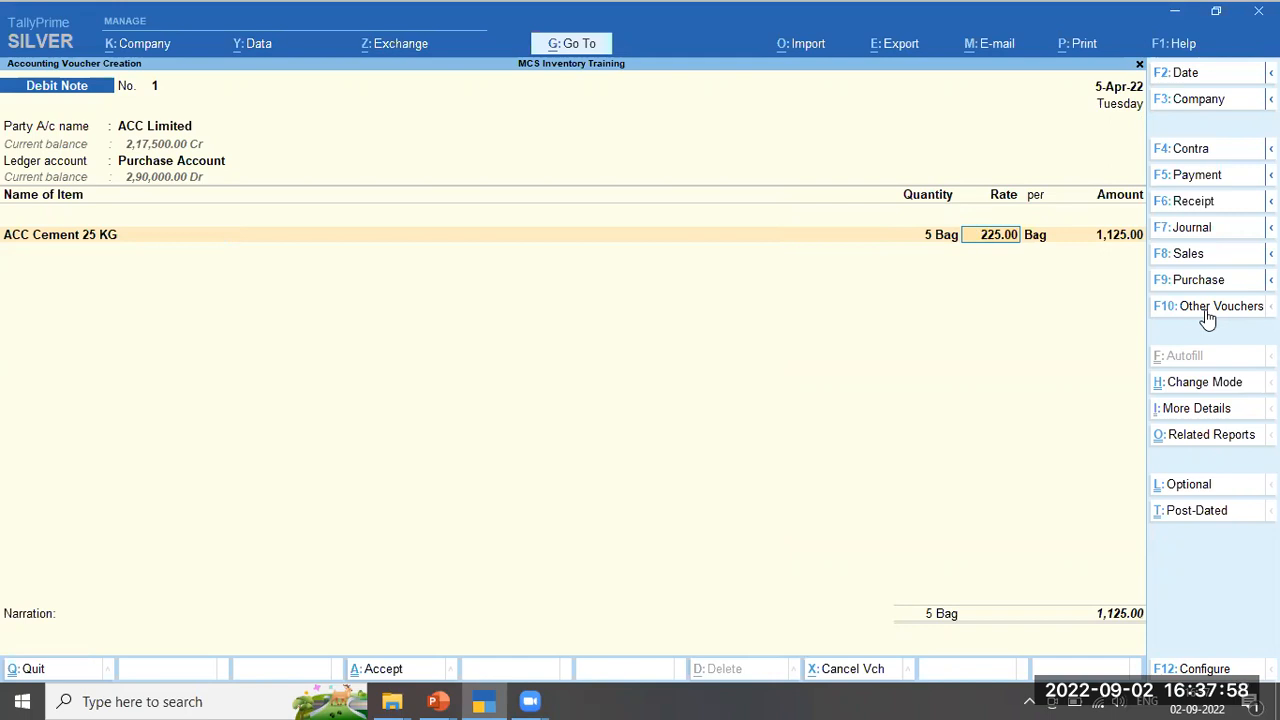
key(Return)
key(Return)
key(Return)
key(Return)
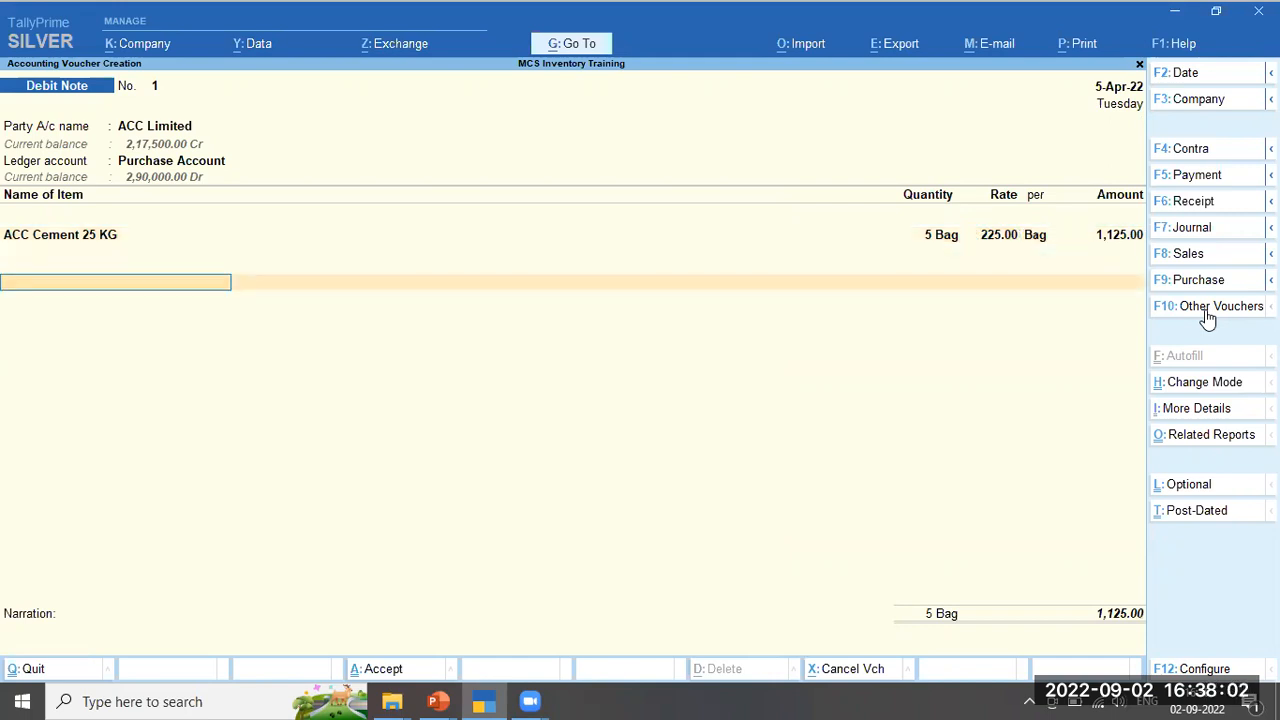
key(Return)
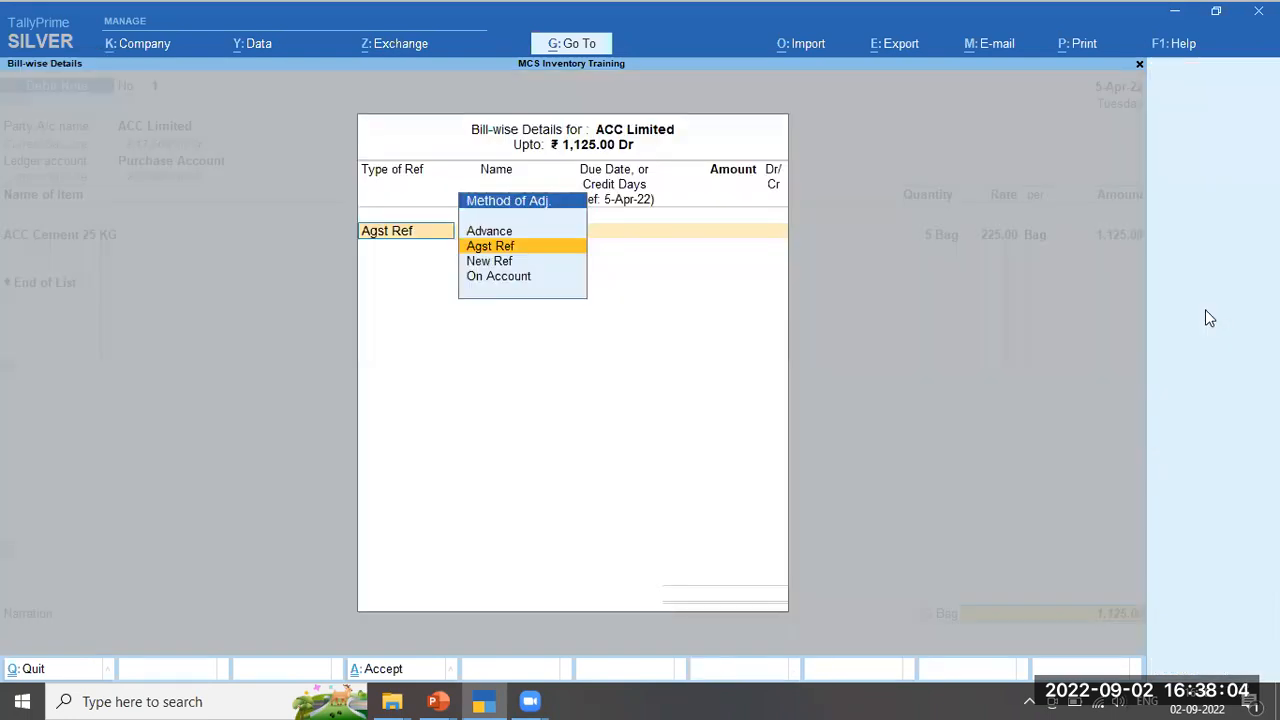
key(Return)
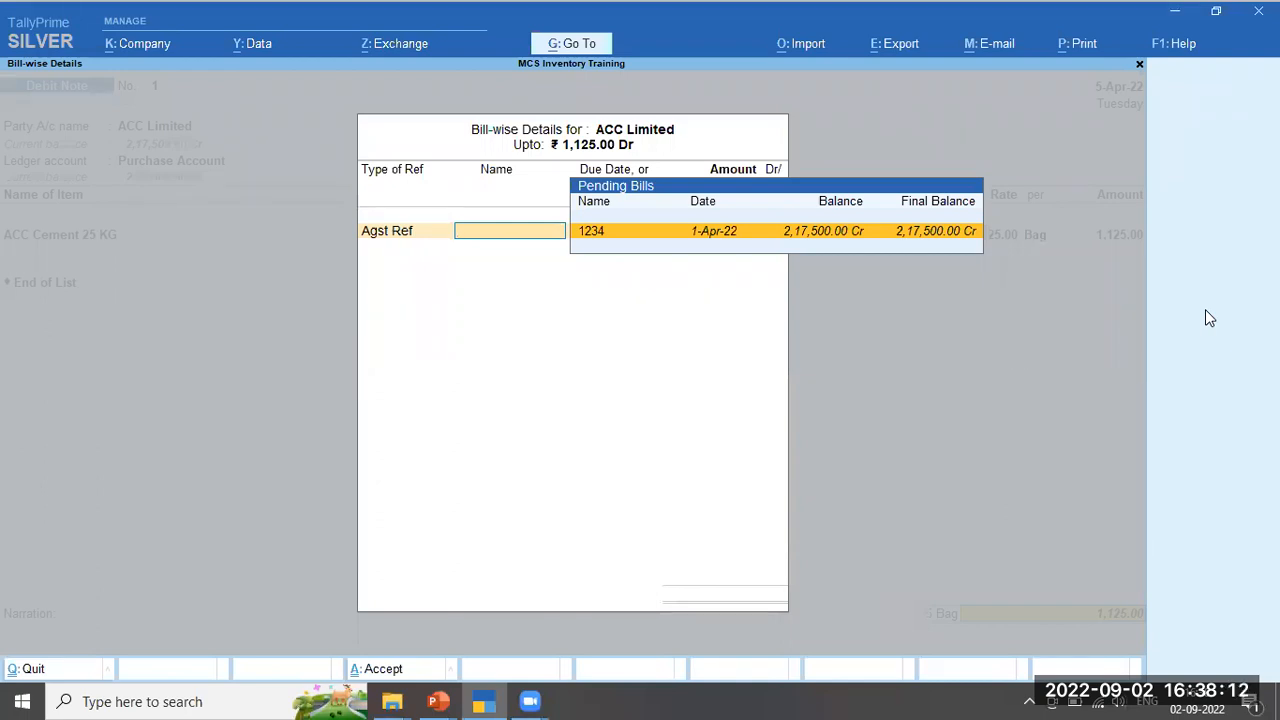
Adjust against bill 1234, add narration 'Being damaged materials returned', and save the debit note
key(Return)
key(Return)
key(Return)
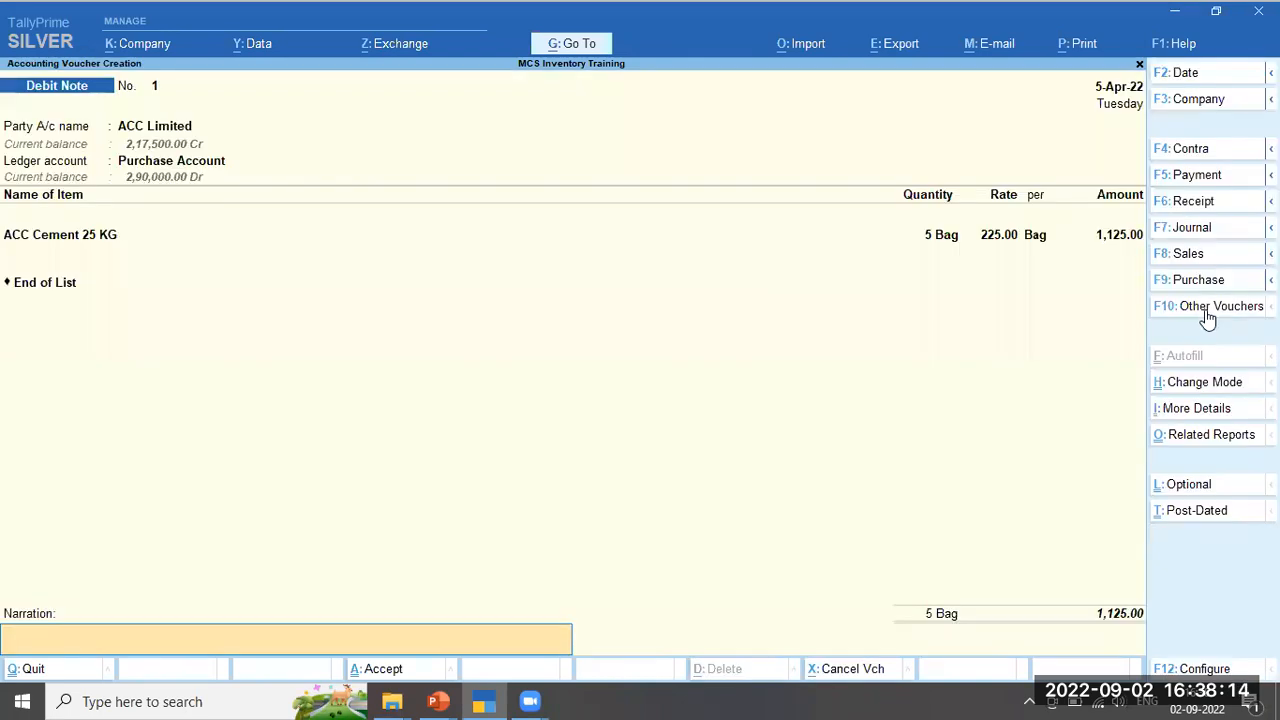
text(Being damaged)
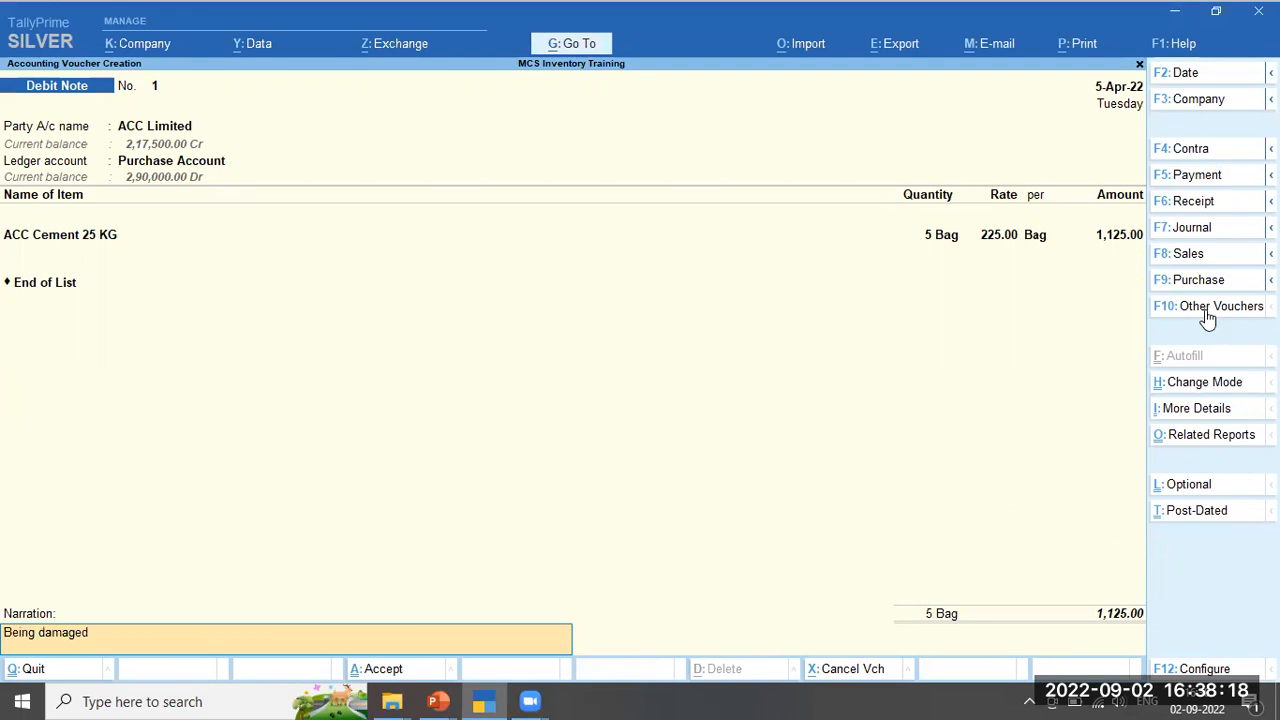
text( materials returned)
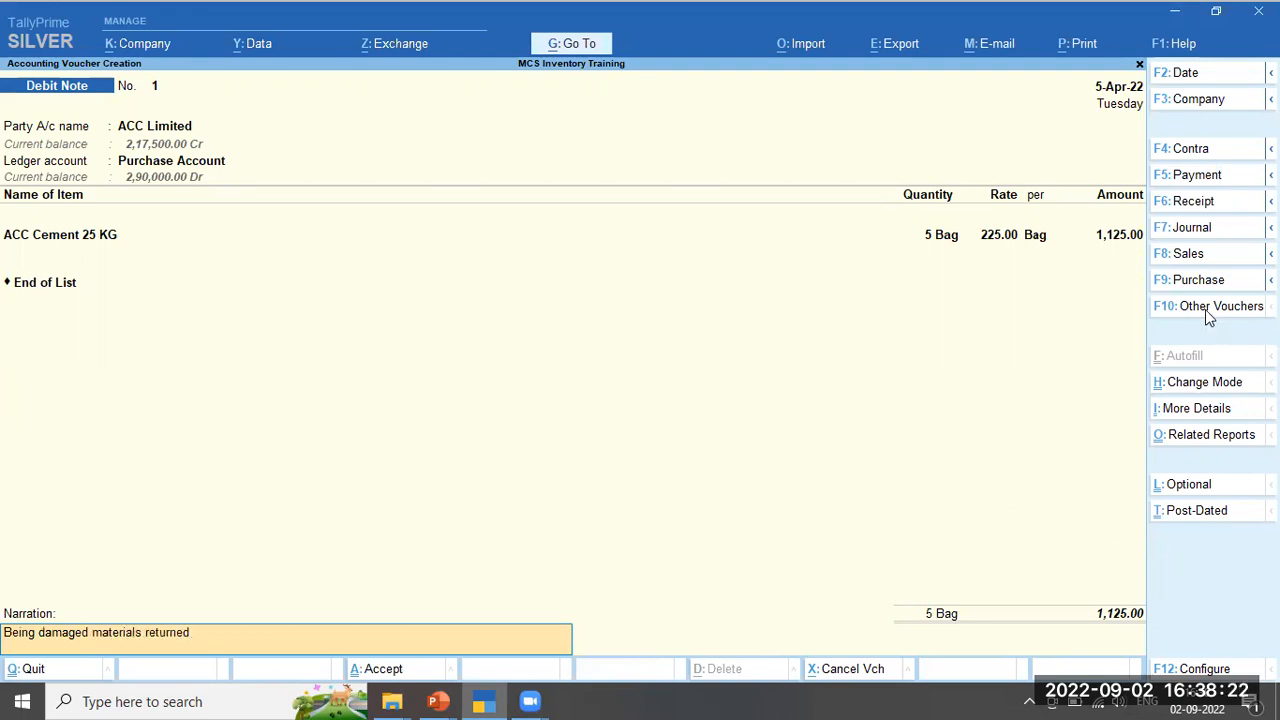
key(Return)
key(Return)
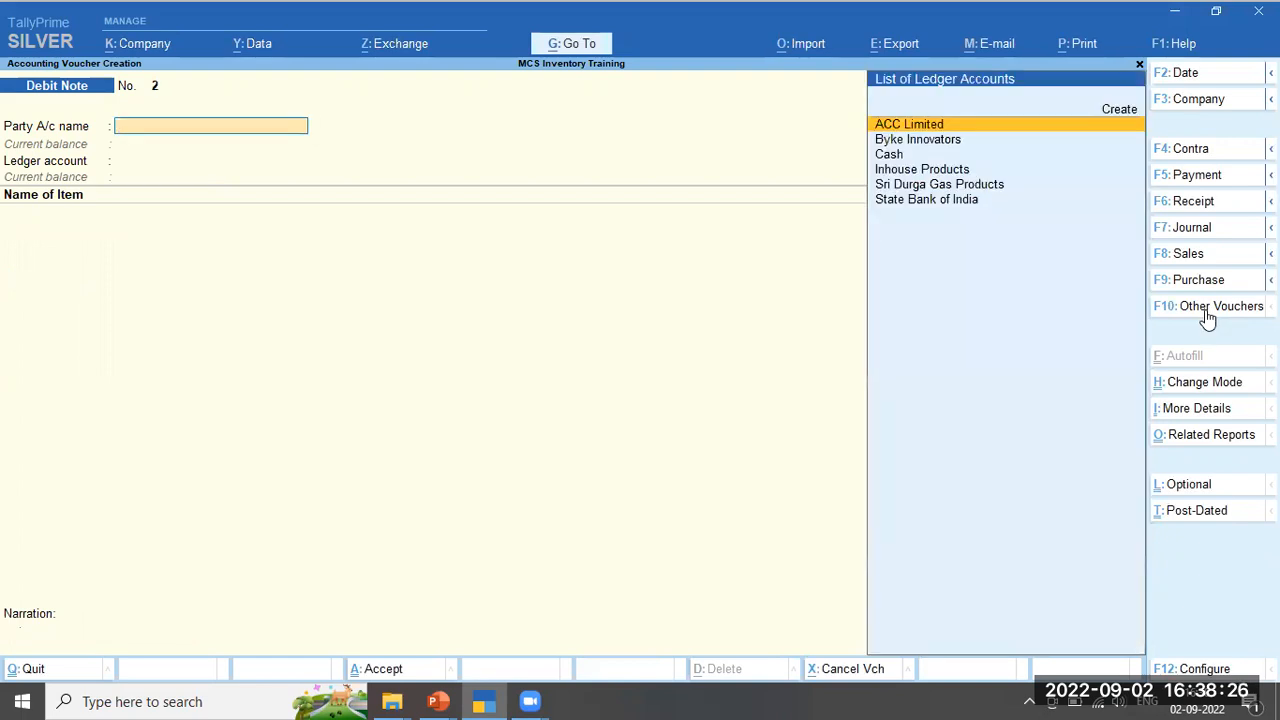
Drill from the Stock Summary into ACC Cement 25 KG's April figures: (-)5 Bag inwards, 240 Bag closing
key(Escape)
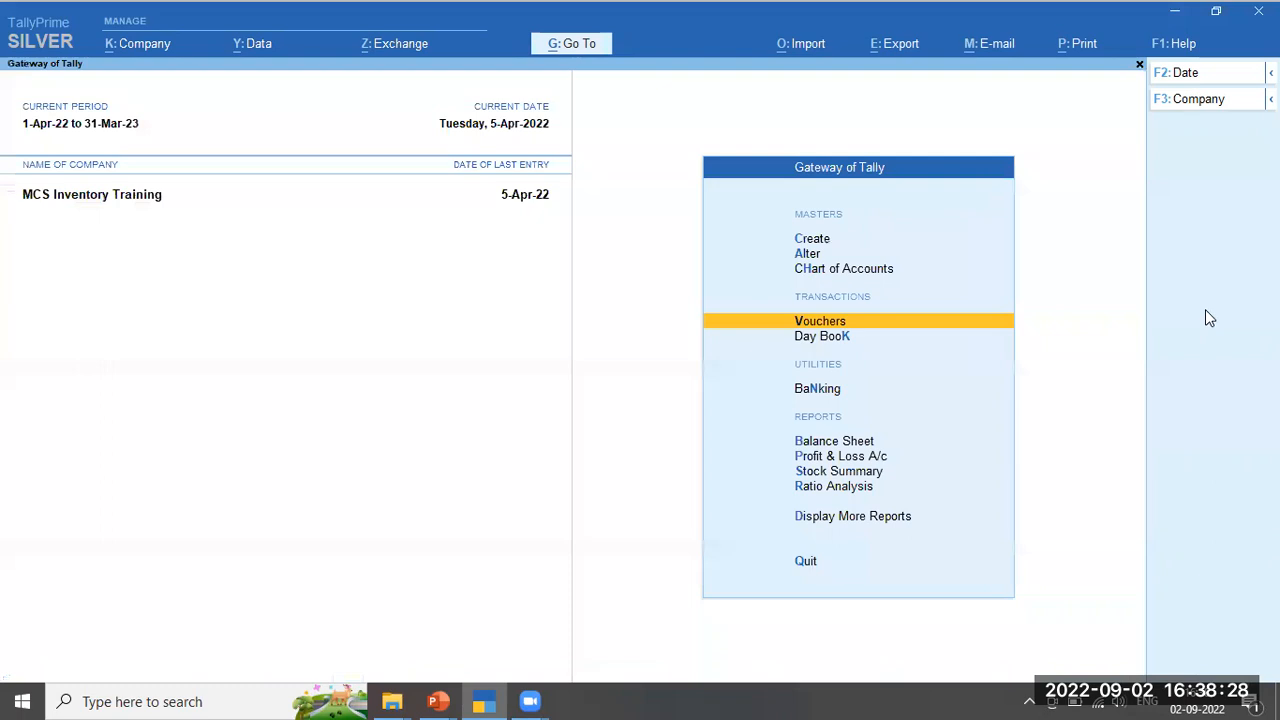
key(Down)
key(Down)
key(Down)
key(Down)
key(Down)
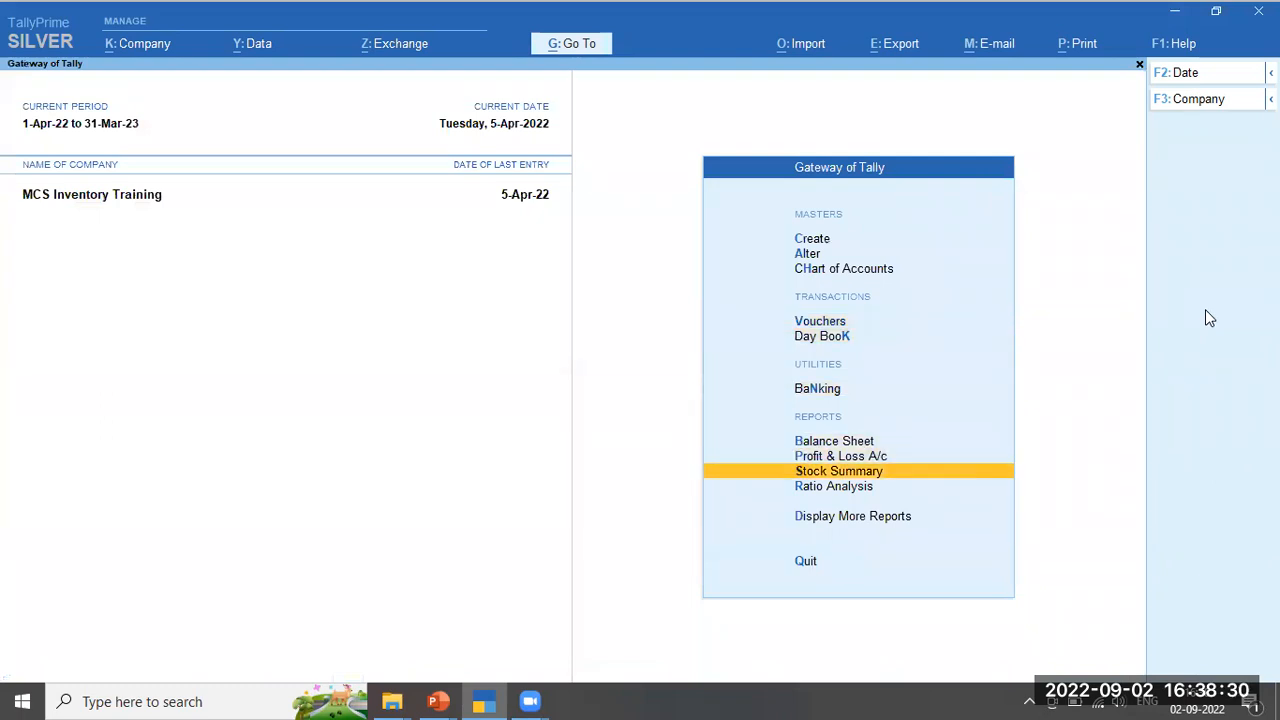
key(Return)
key(shift+Return)
key(Down)
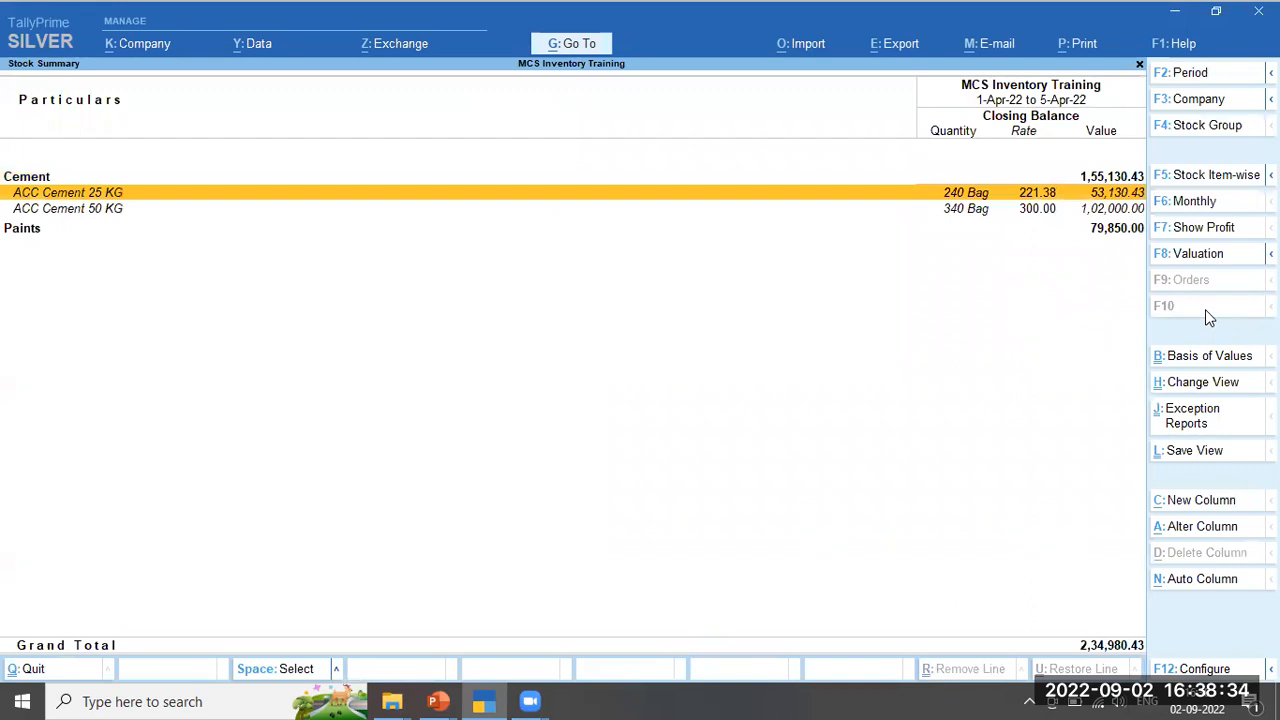
key(Return)
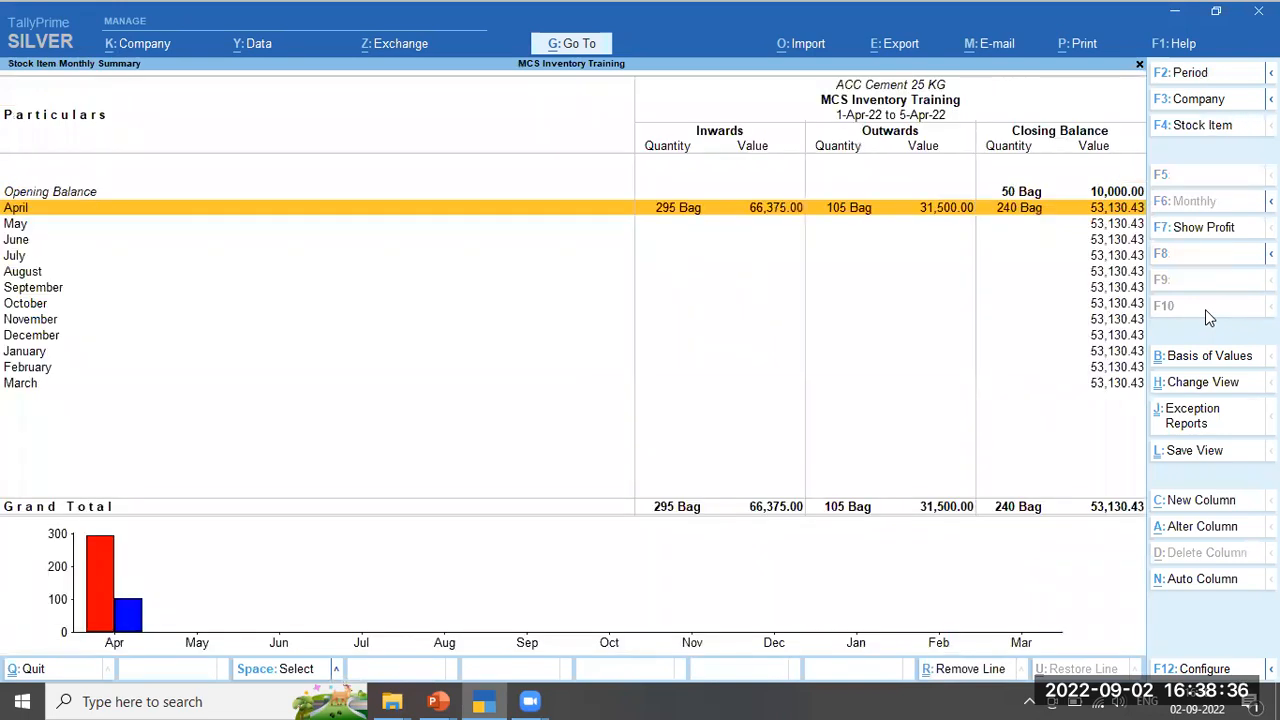
key(Return)
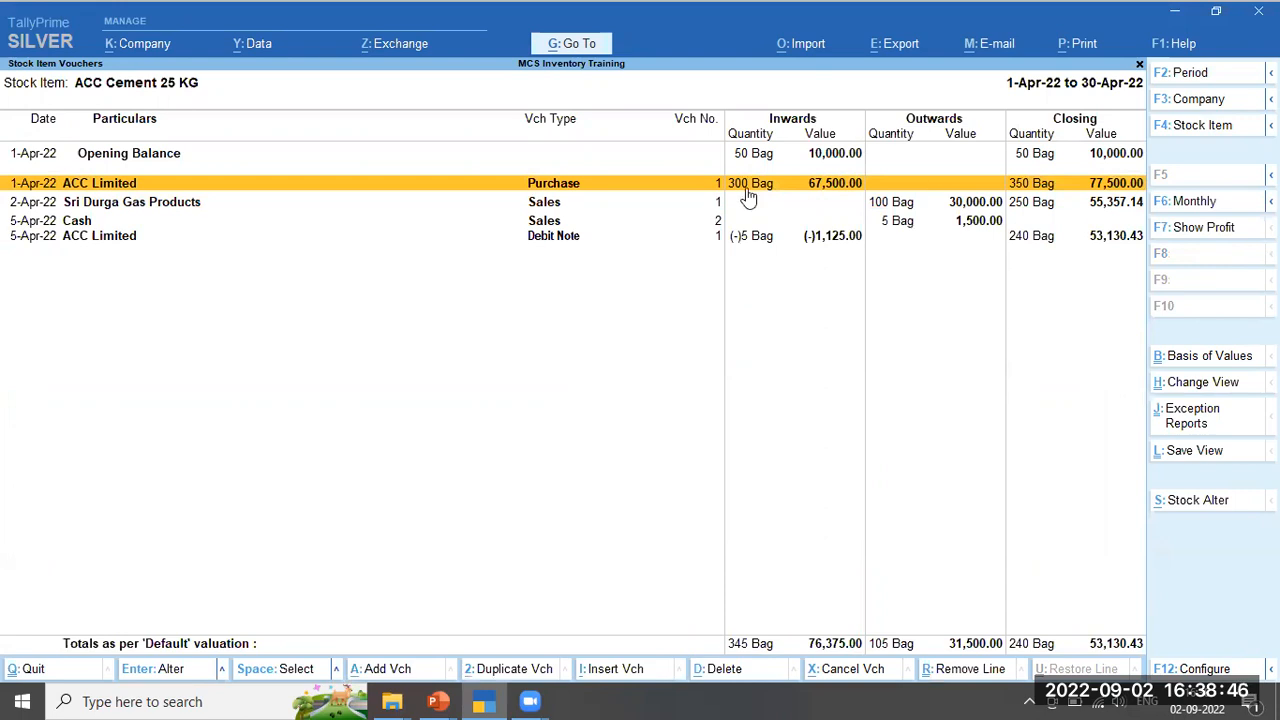
click(900, 205)
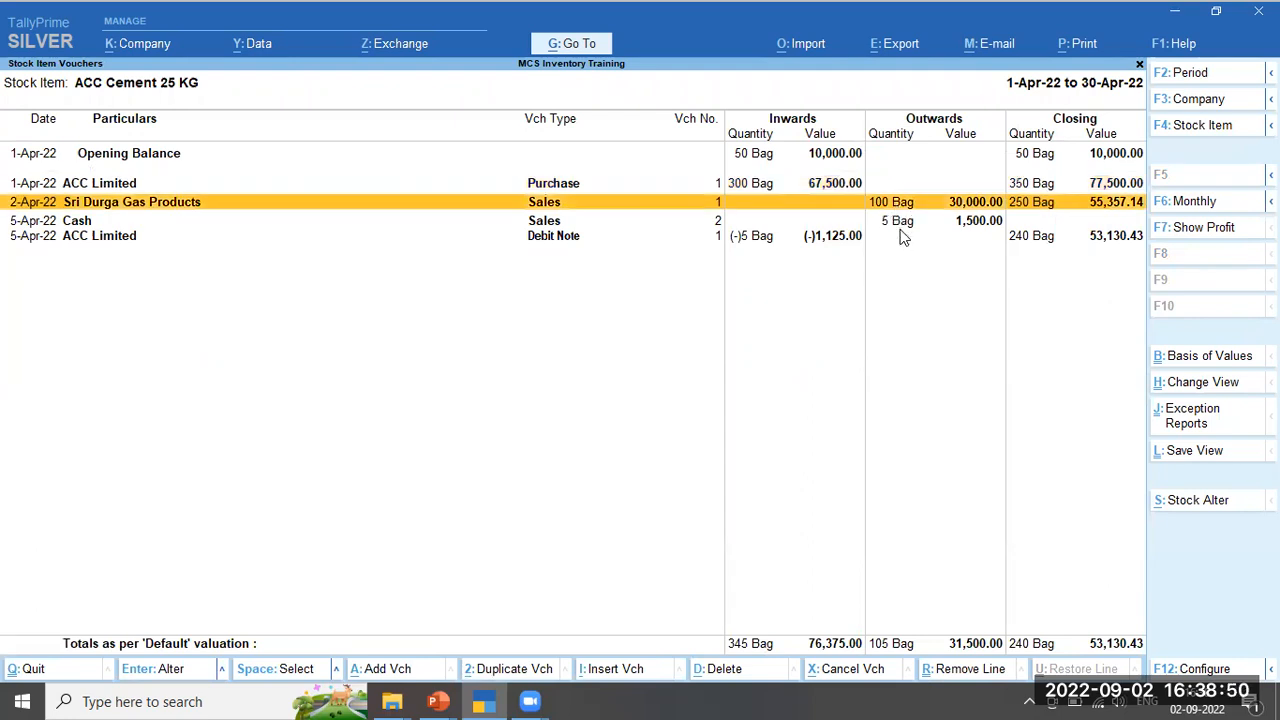
click(902, 237)
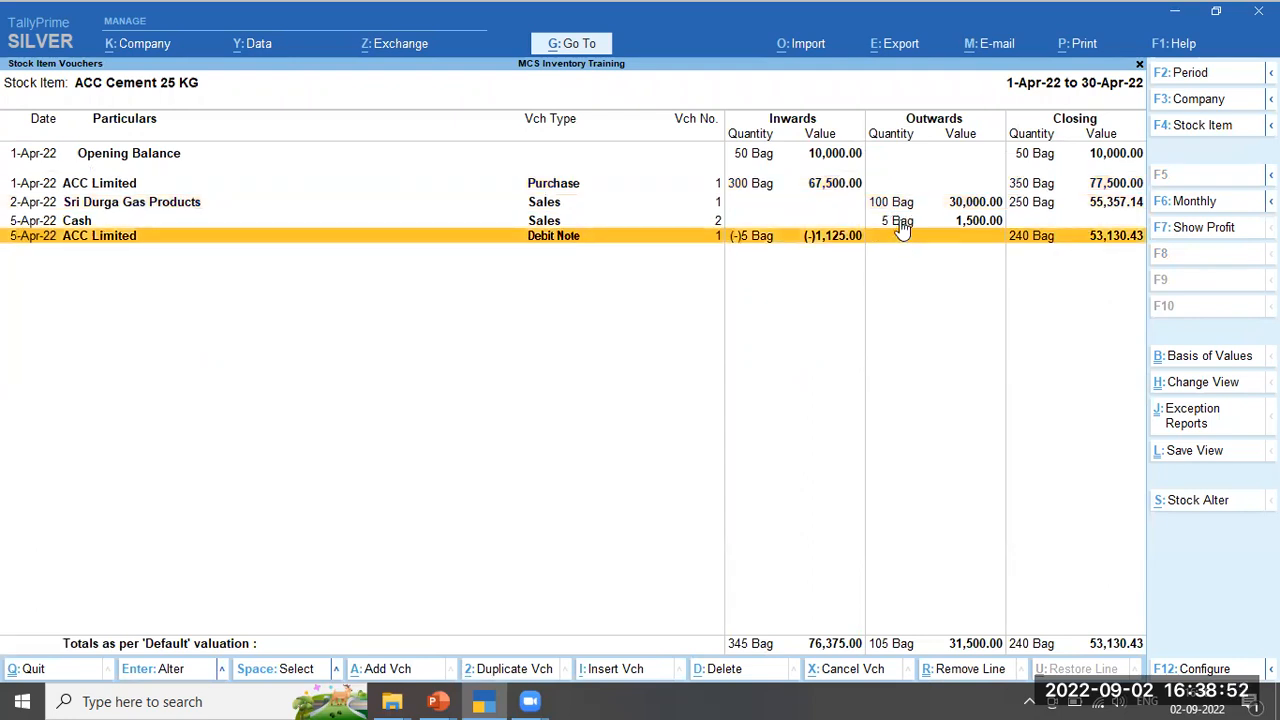
click(900, 222)
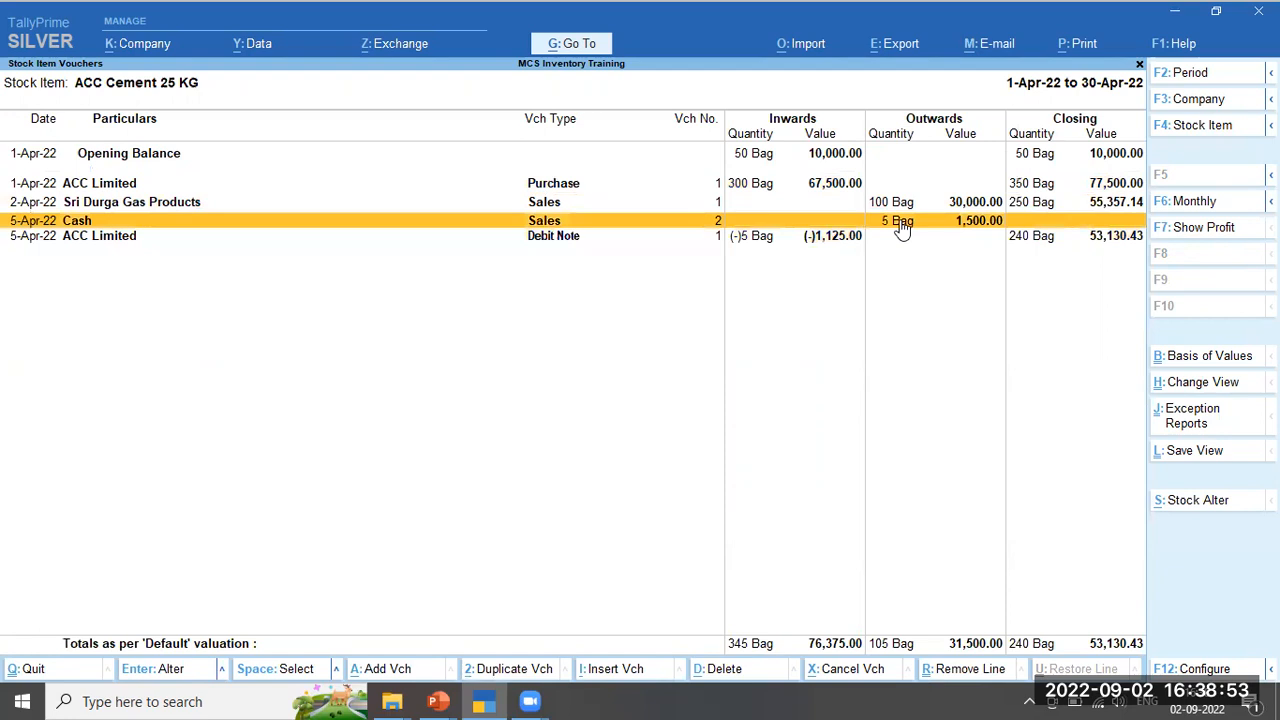
click(809, 240)
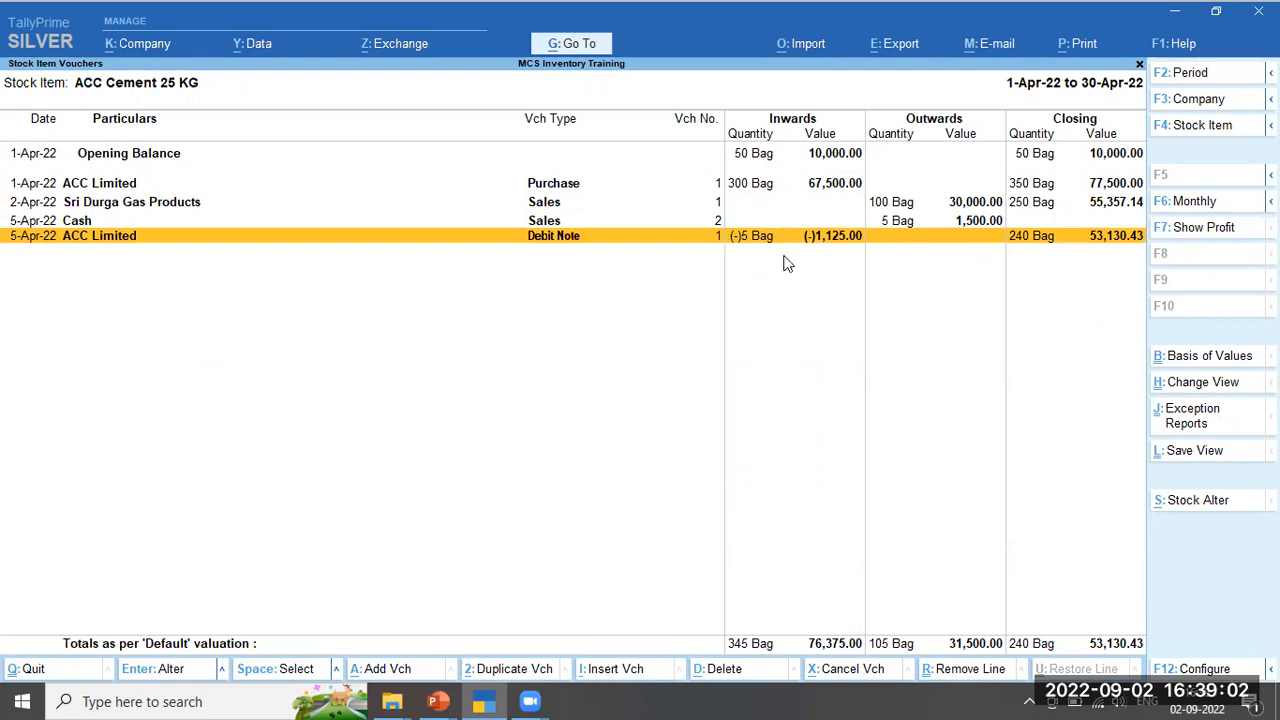
click(1028, 205)
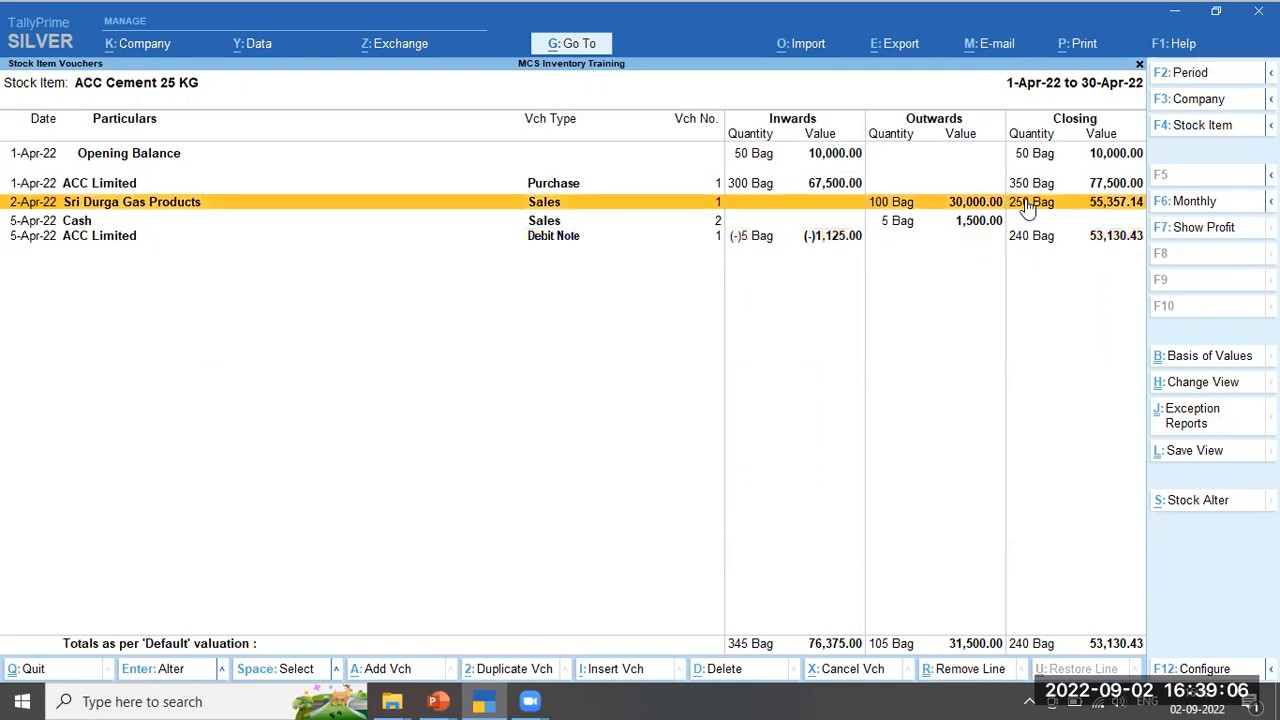
click(903, 221)
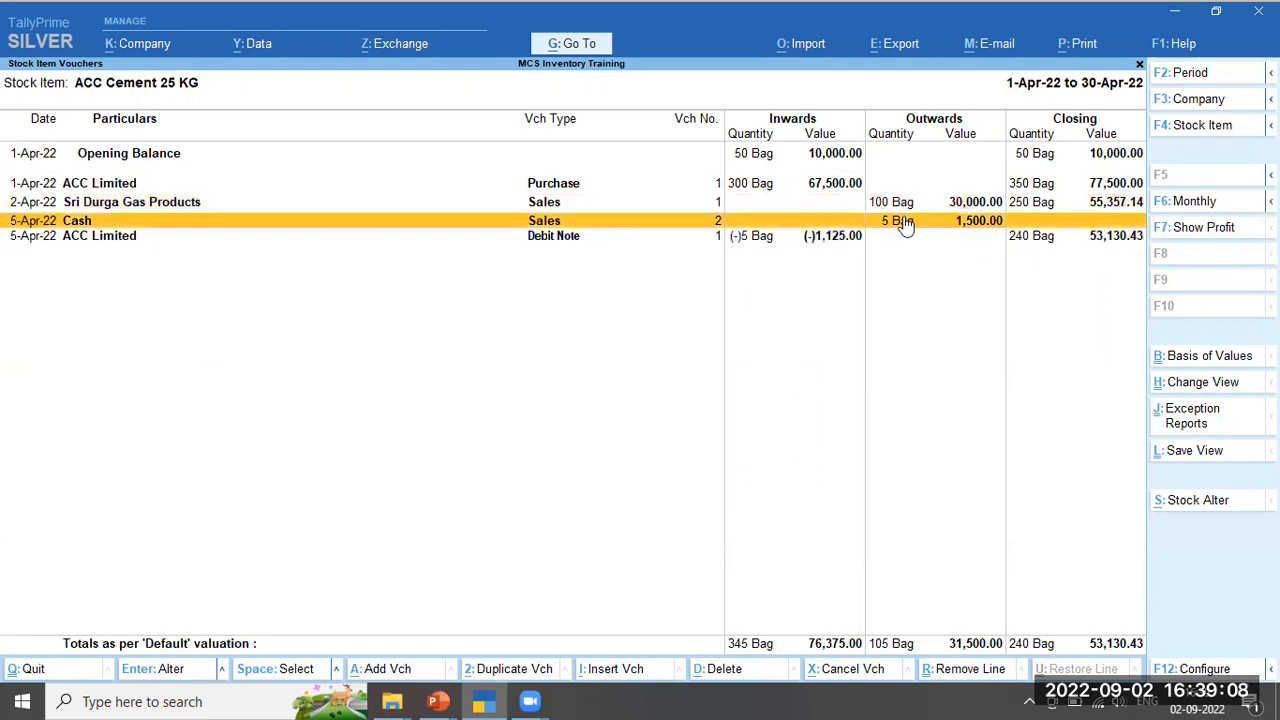
click(741, 240)
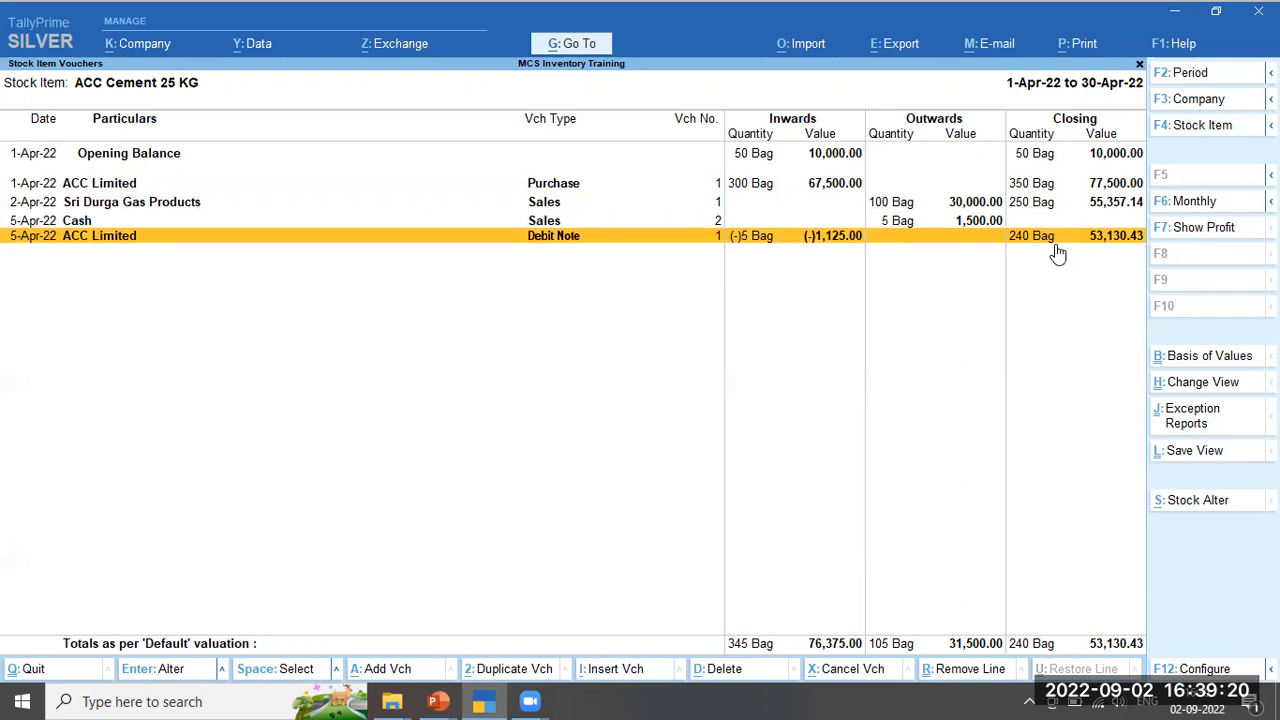
click(667, 90)
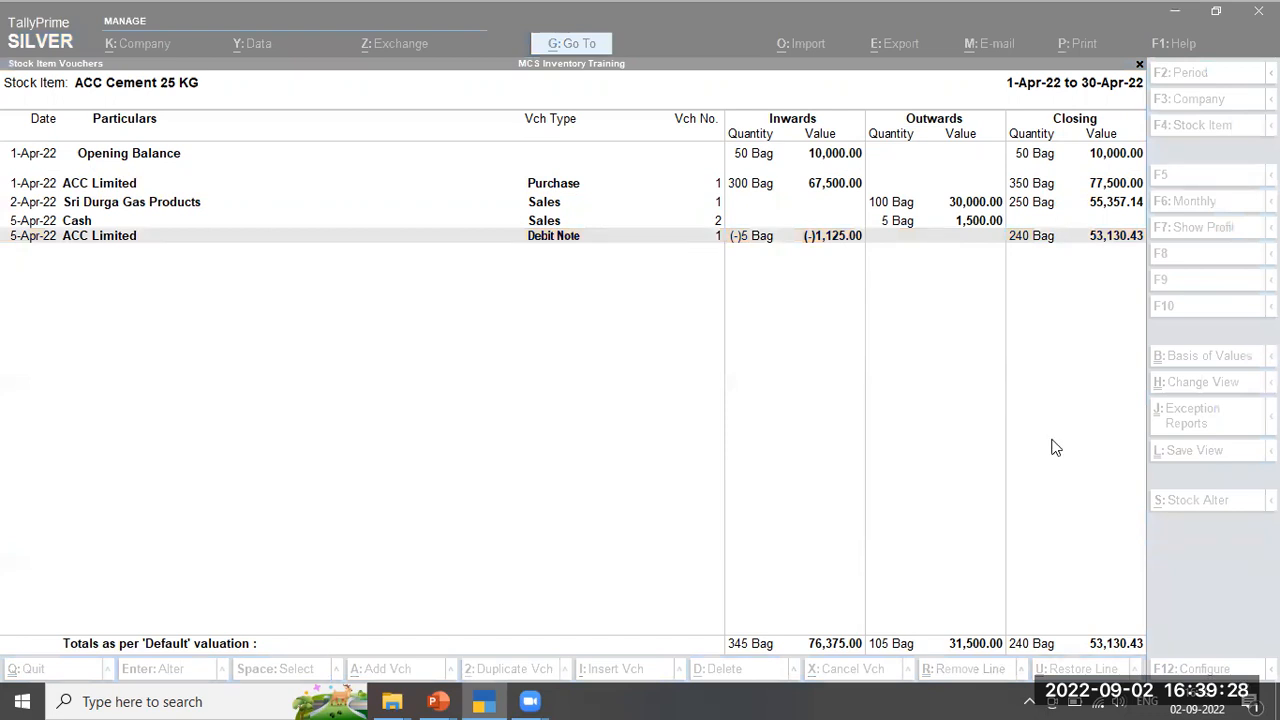
click(1097, 420)
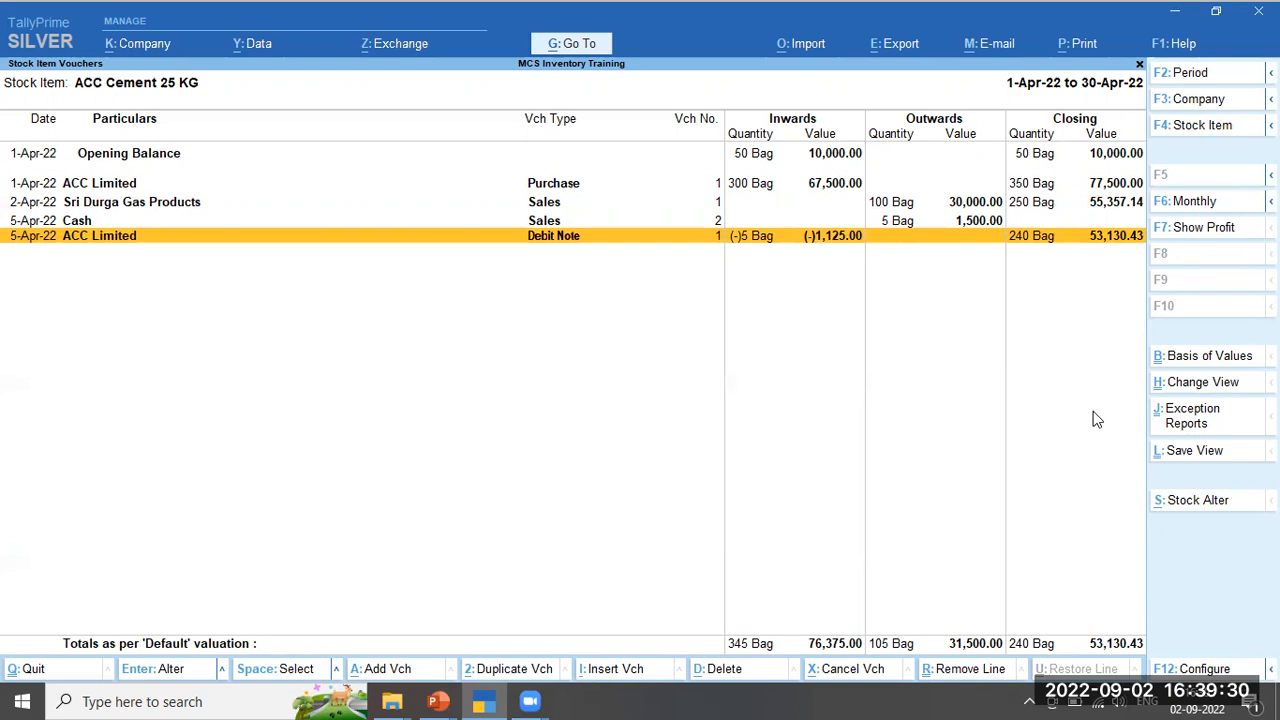
Back out of the monthly and Stock Summary reports to the Gateway of Tally, moving up toward Create
key(Escape)
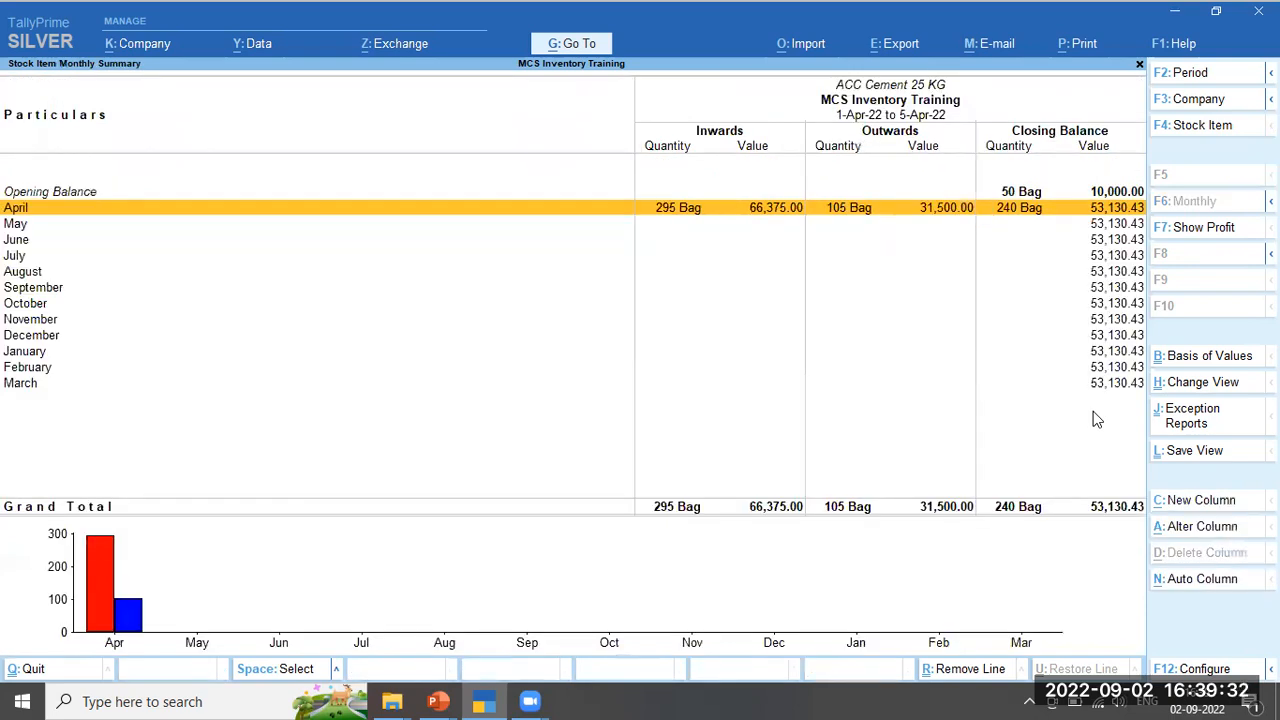
key(Escape)
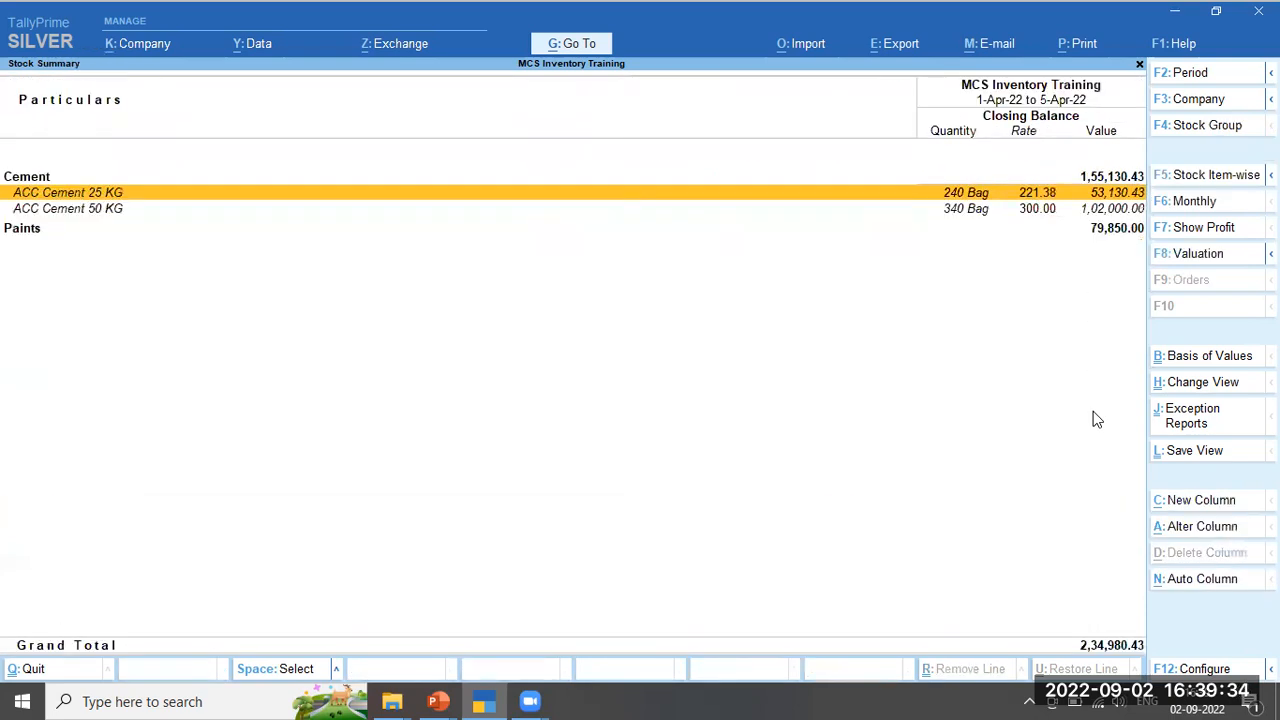
key(Escape)
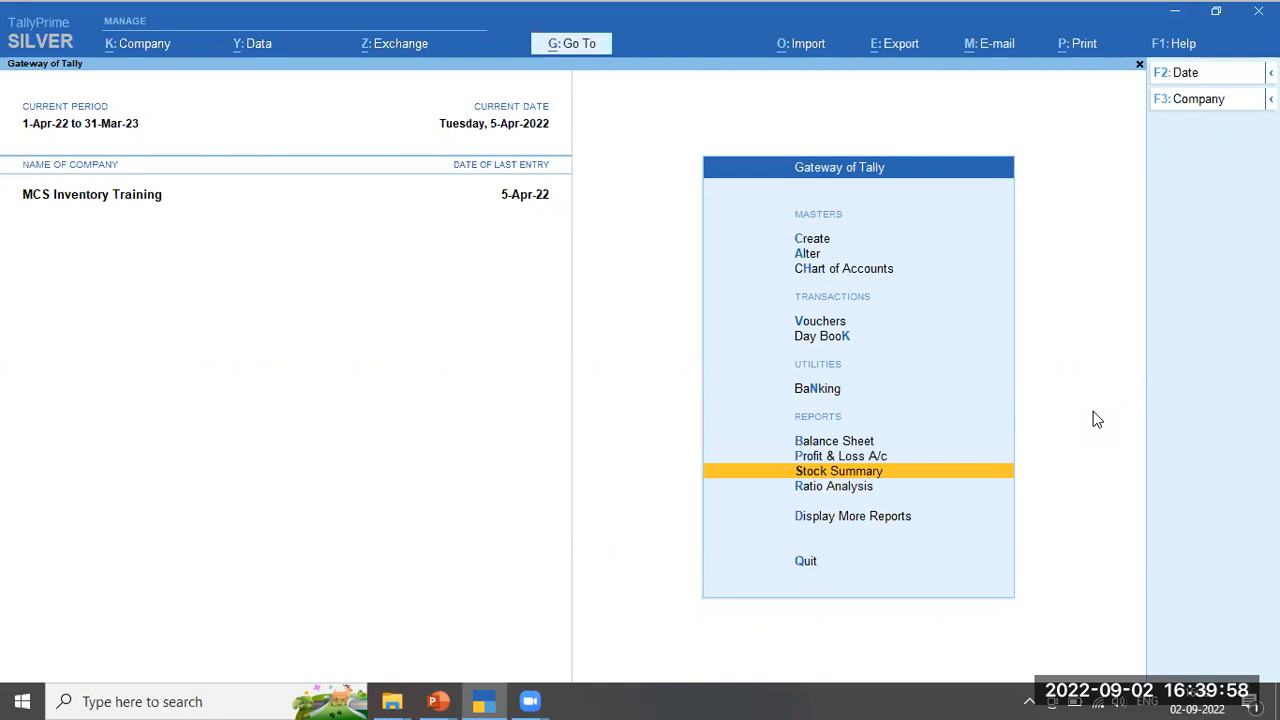
key(Up)
key(Up)
key(Up)
key(Up)
key(Up)
key(Up)
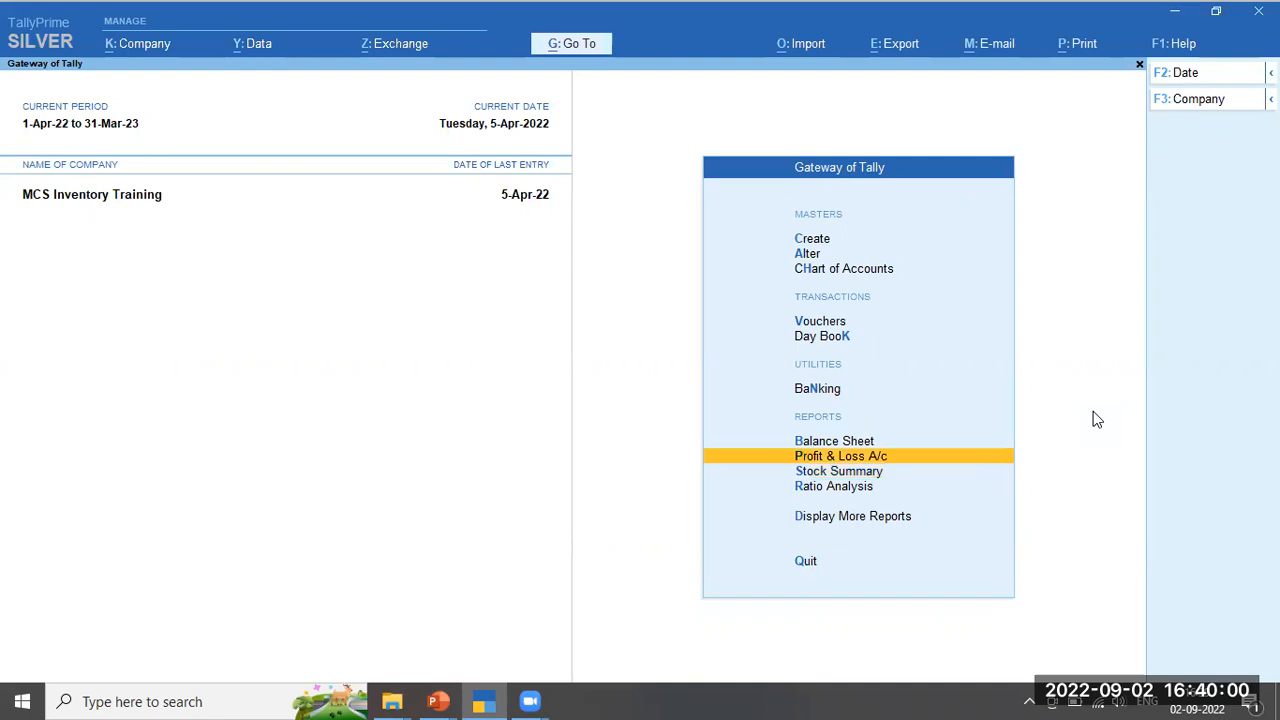
key(Up)
key(Up)
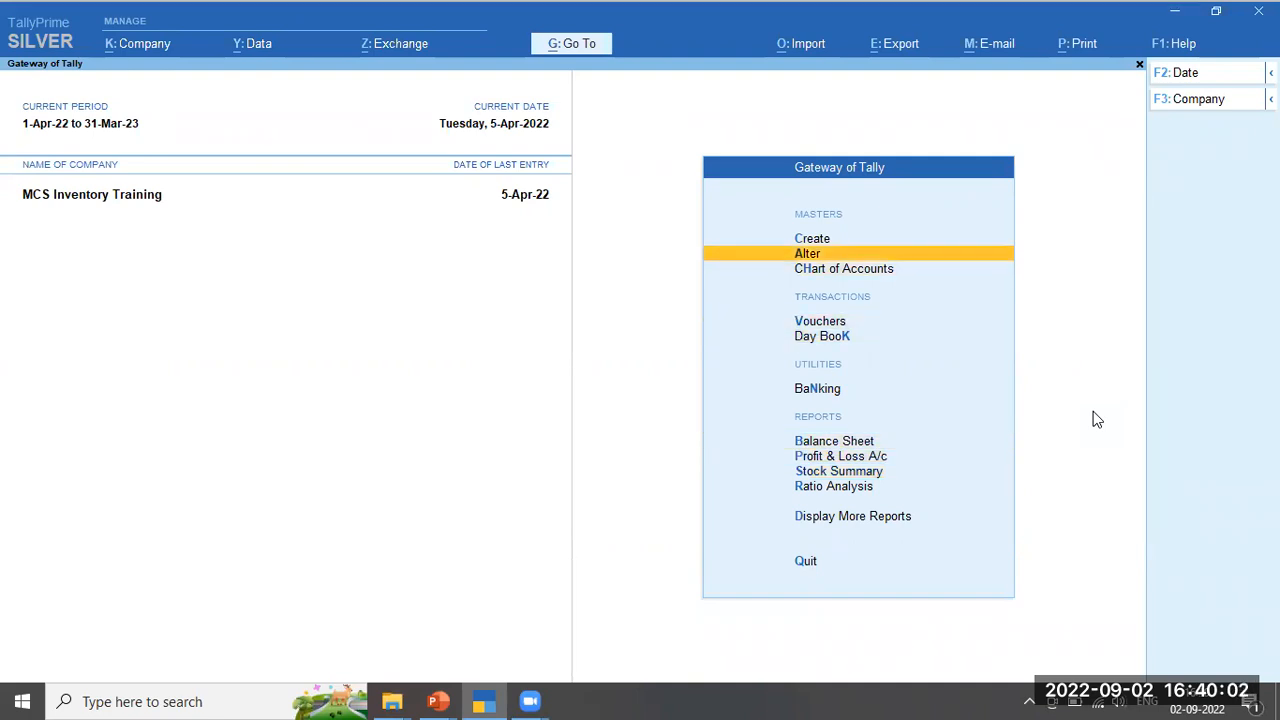
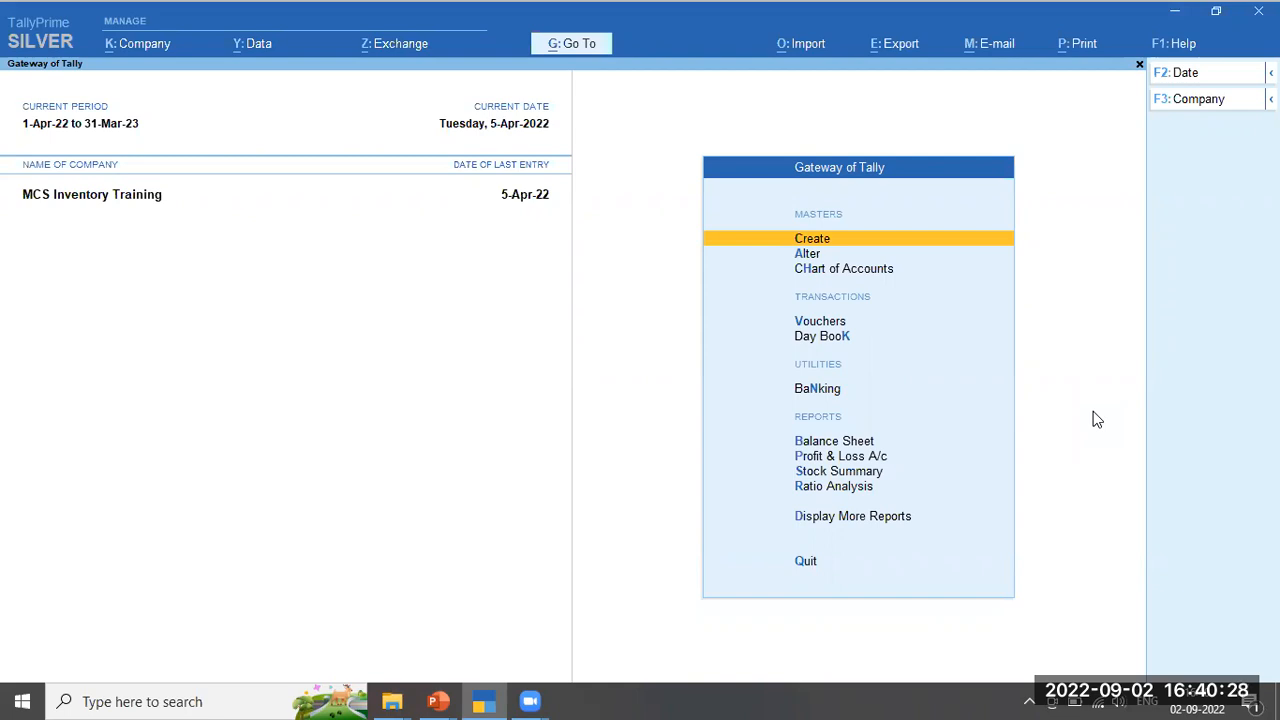
Open ACC Cement 25 KG under Alter > Stock Item and bring up its F12 configuration
key(Down)
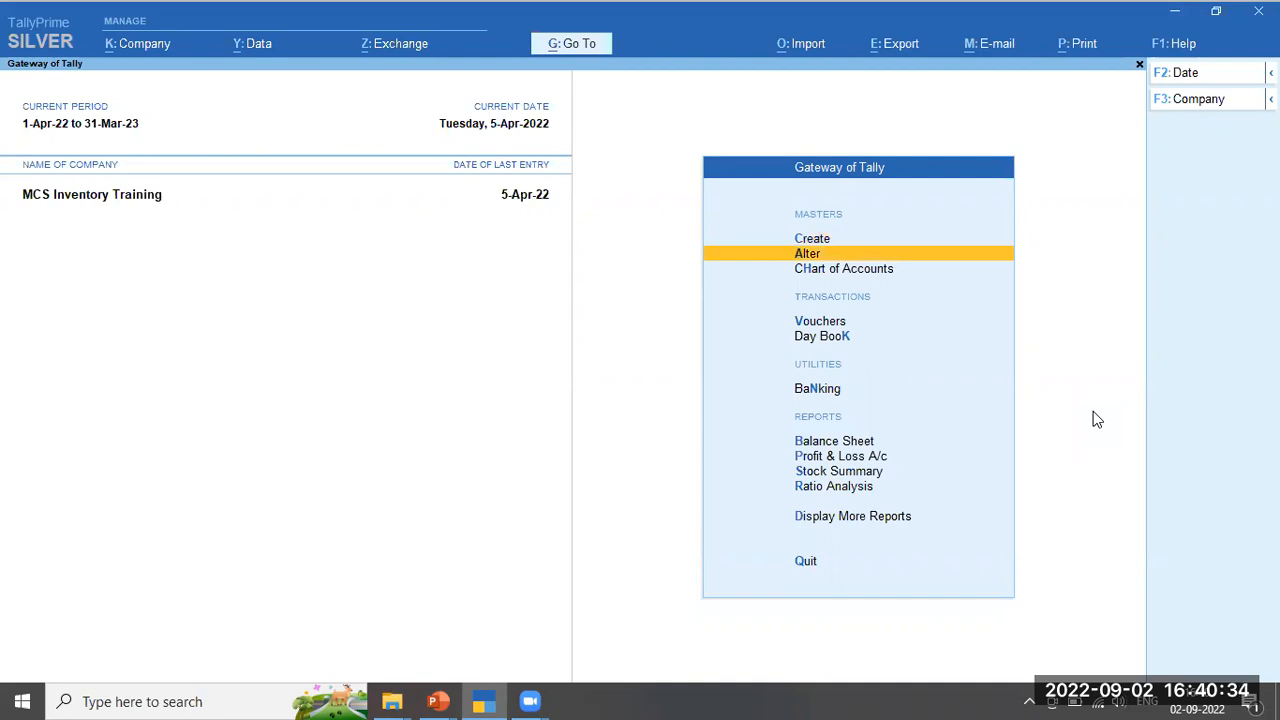
key(Return)
key(Down)
key(Down)
key(Down)
key(Down)
key(Down)
key(Down)
key(Down)
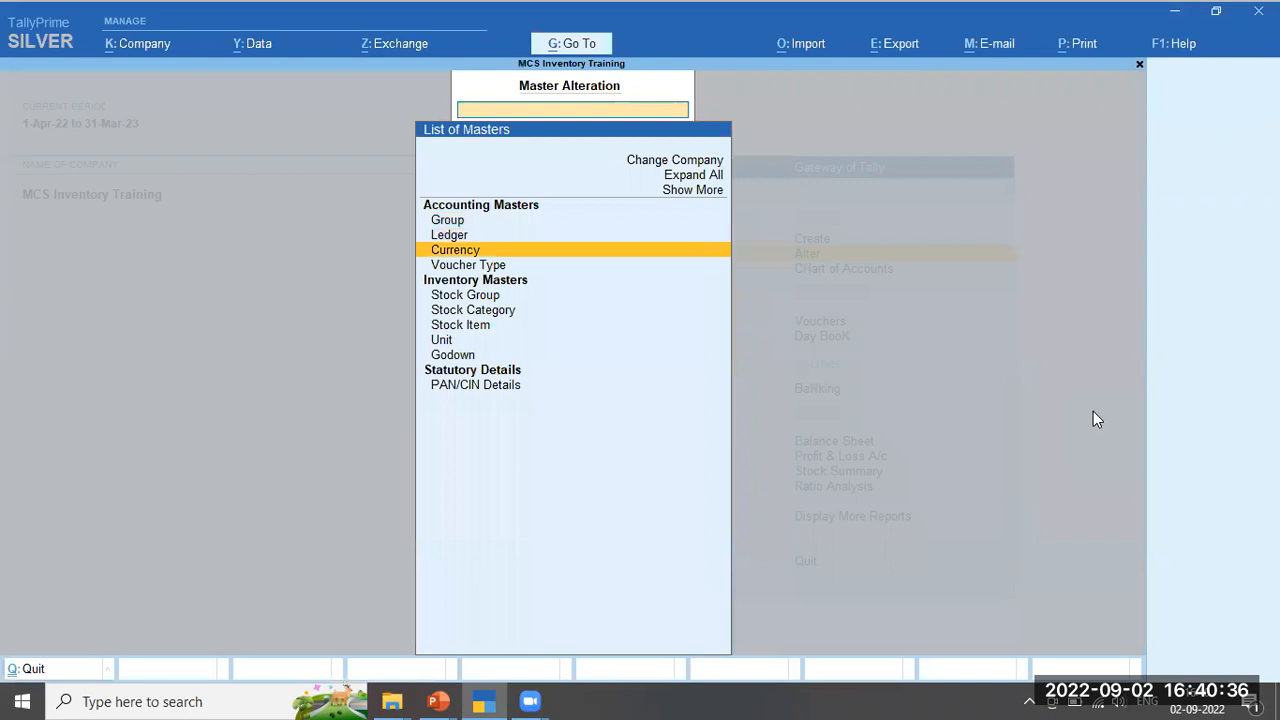
key(Return)
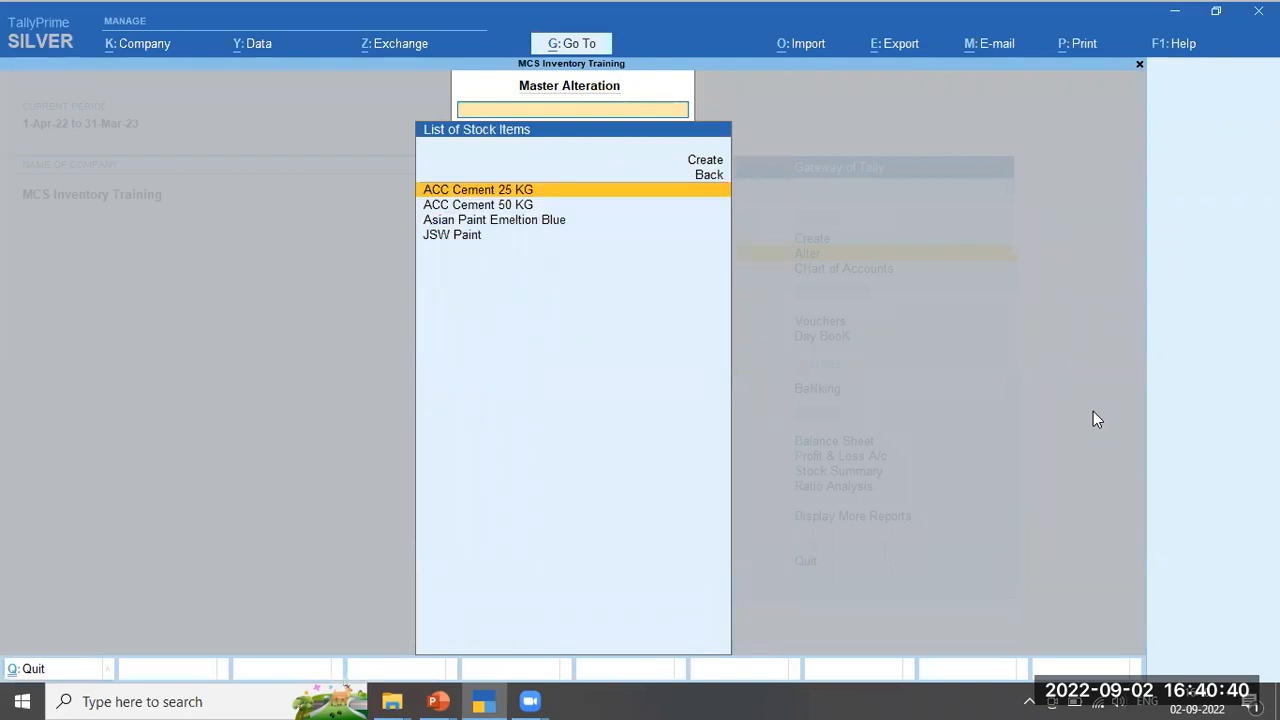
key(Return)
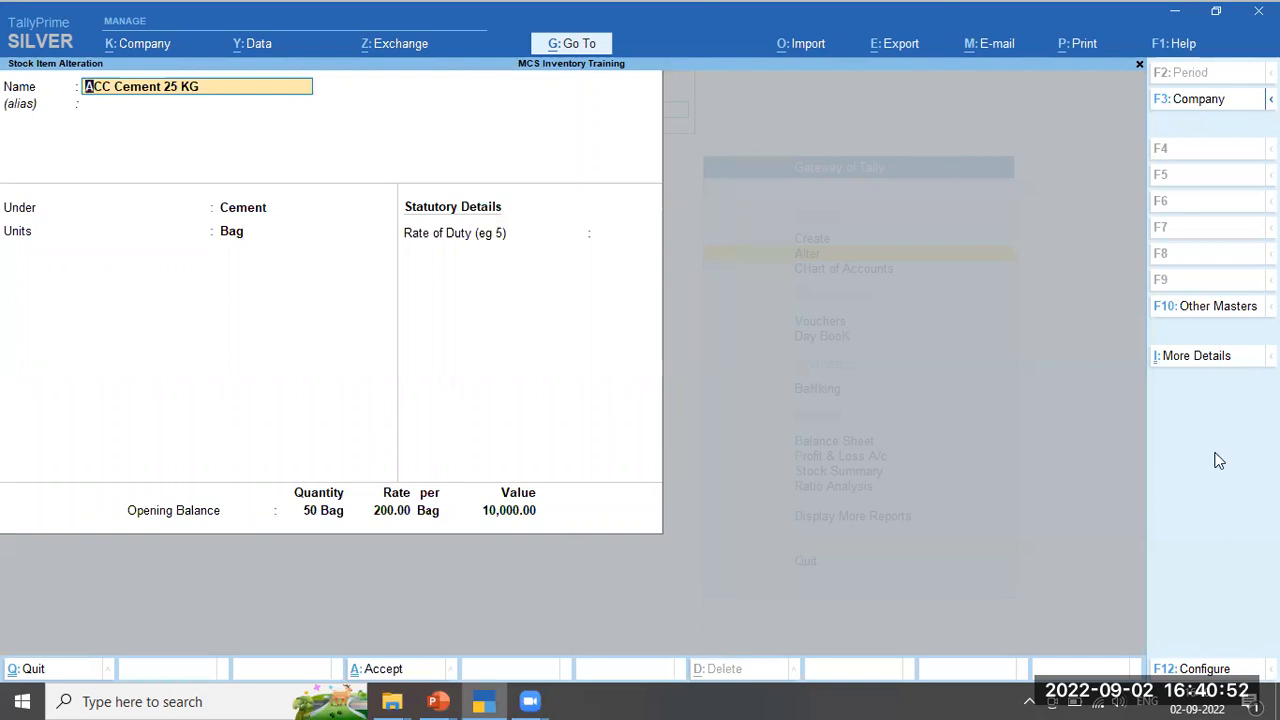
key(F12)
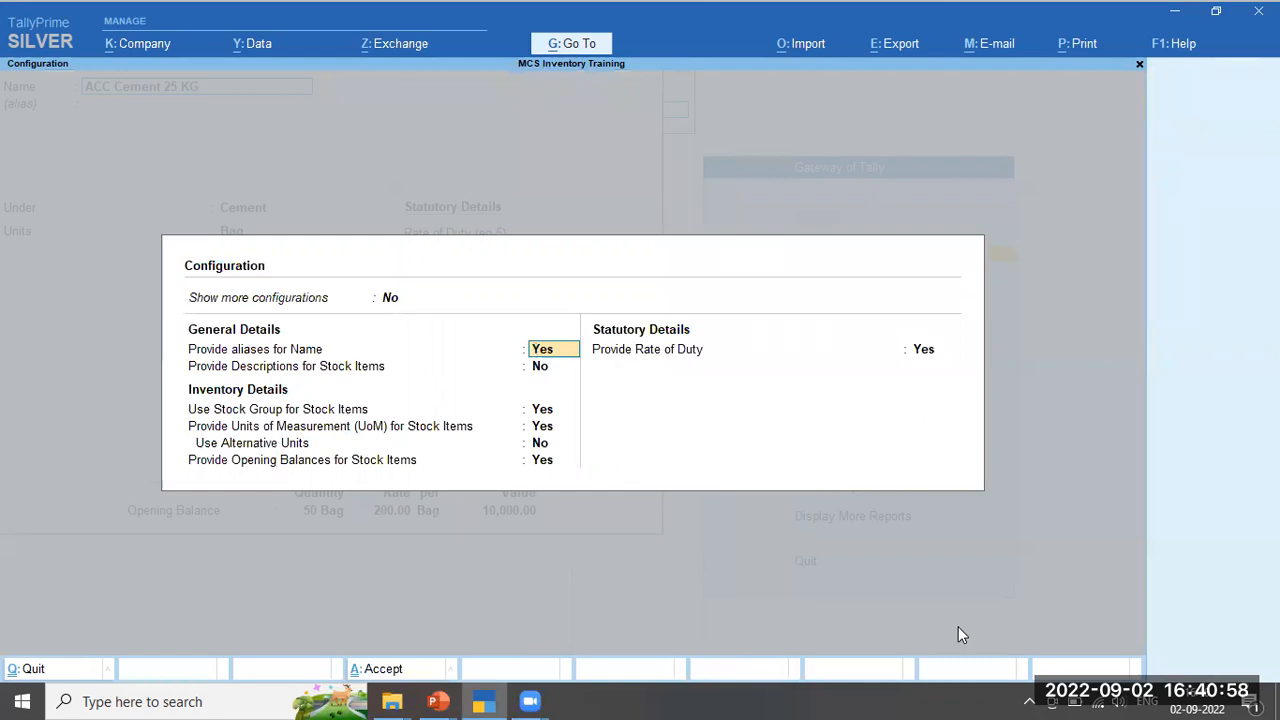
Turn on Show more configurations and Provide Standard Buying and Selling Rates, then accept
key(Up)
text(y)
key(Return)
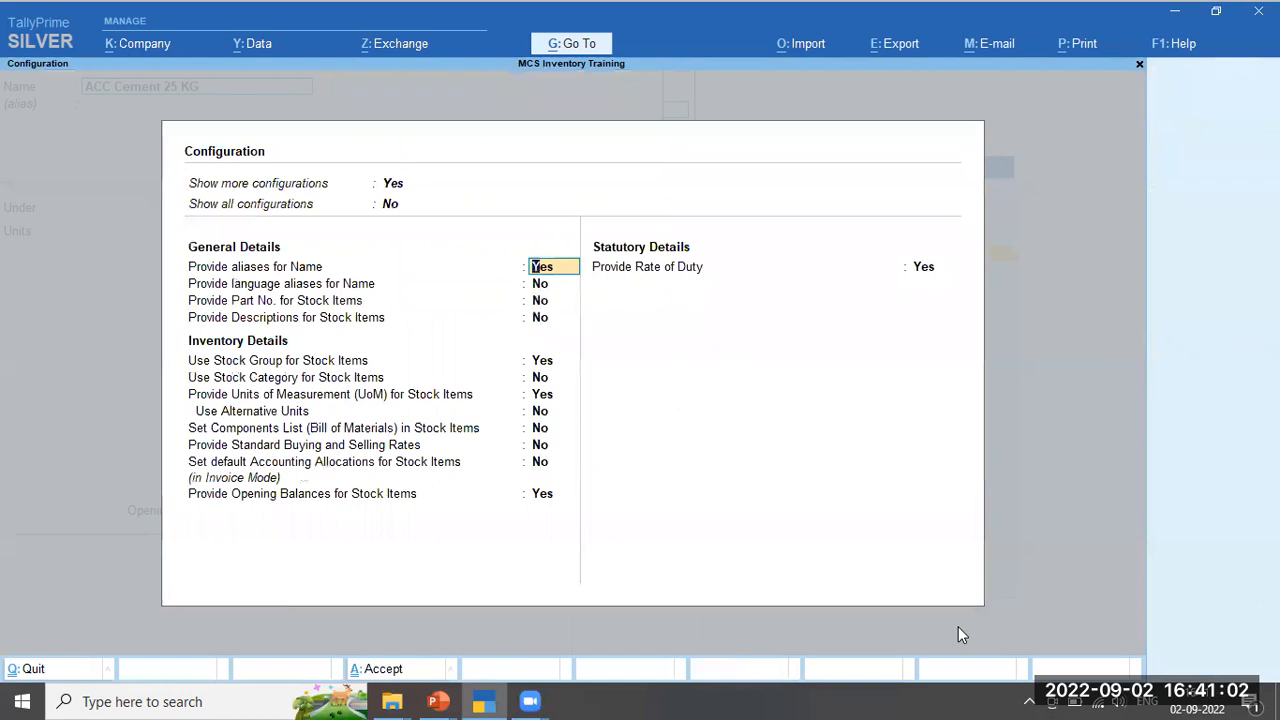
key(Return)
key(Return)
key(Return)
key(Return)
key(Return)
key(Return)
key(Return)
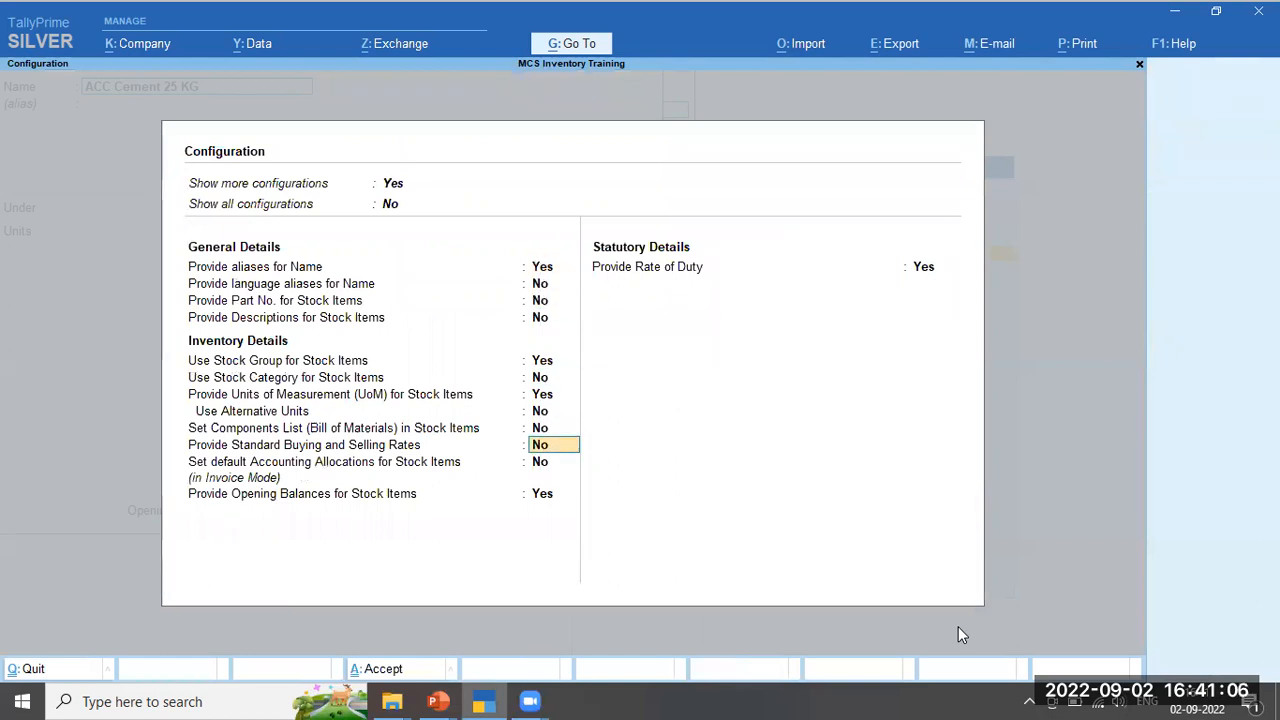
key(Return)
key(ctrl+a)
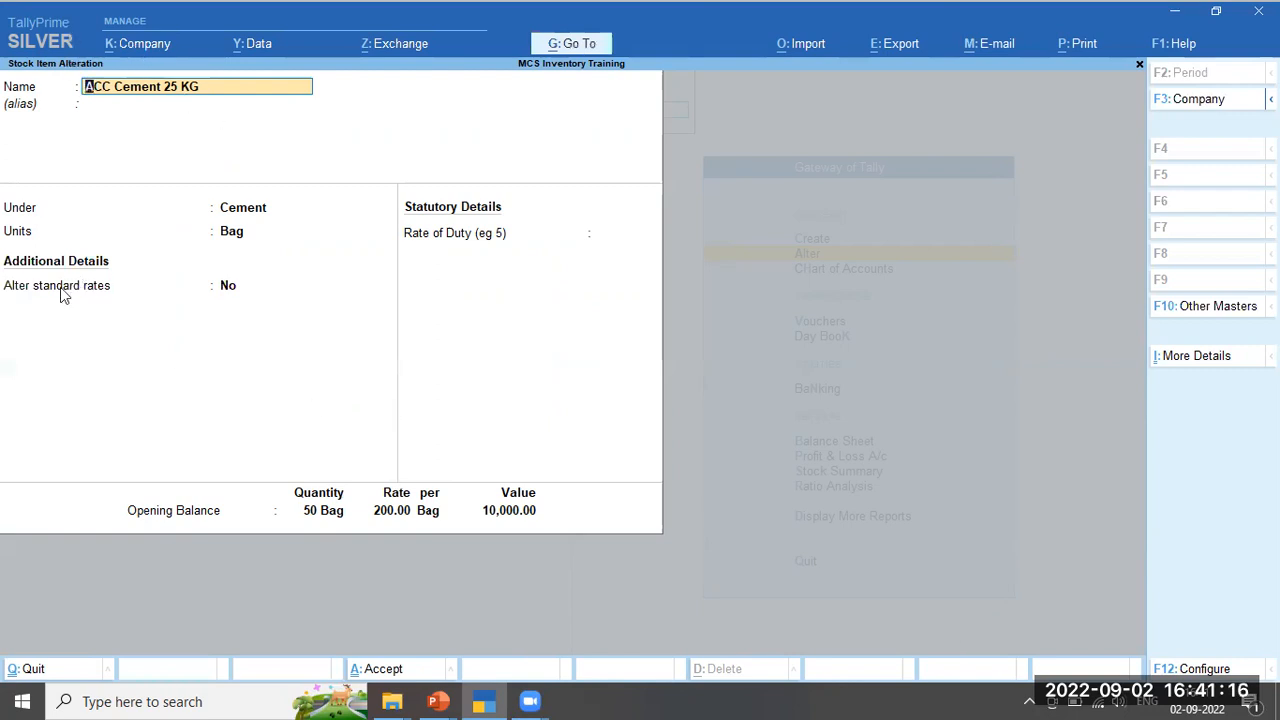
Give ACC Cement 25 KG a standard selling price of 300.00 per Bag from 1-Apr-22, and save
click(229, 291)
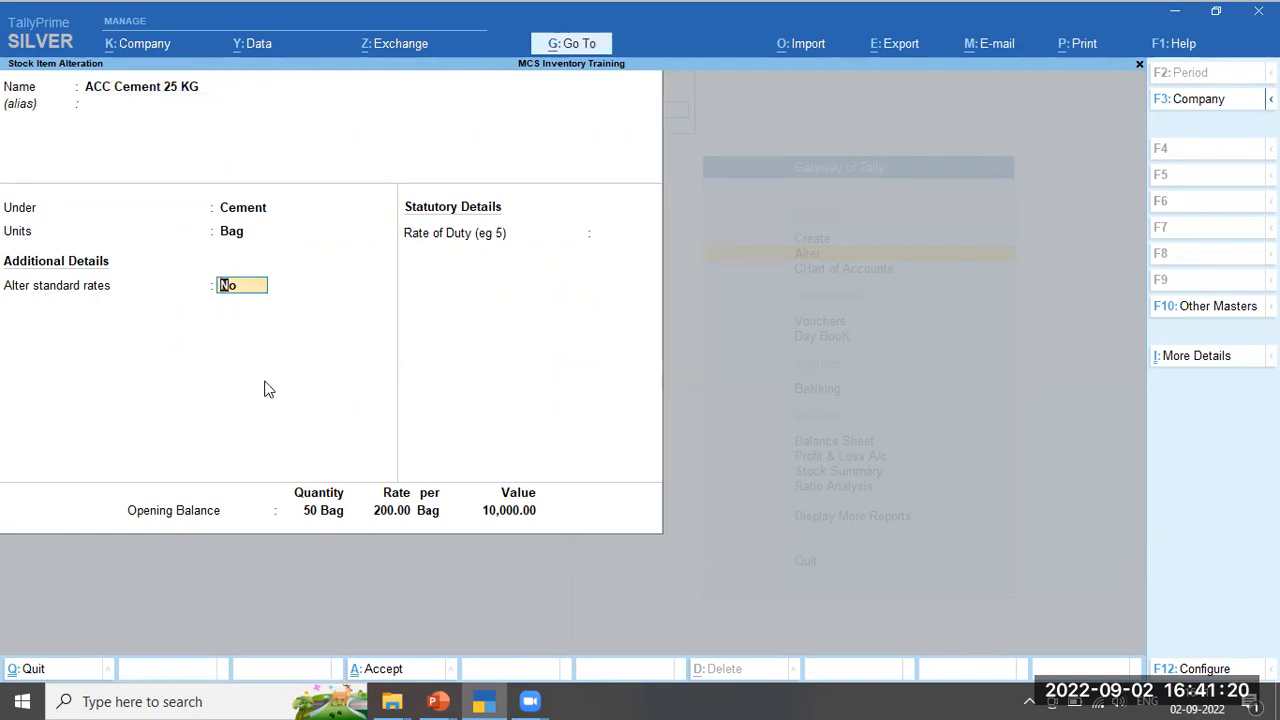
text(y)
key(Return)
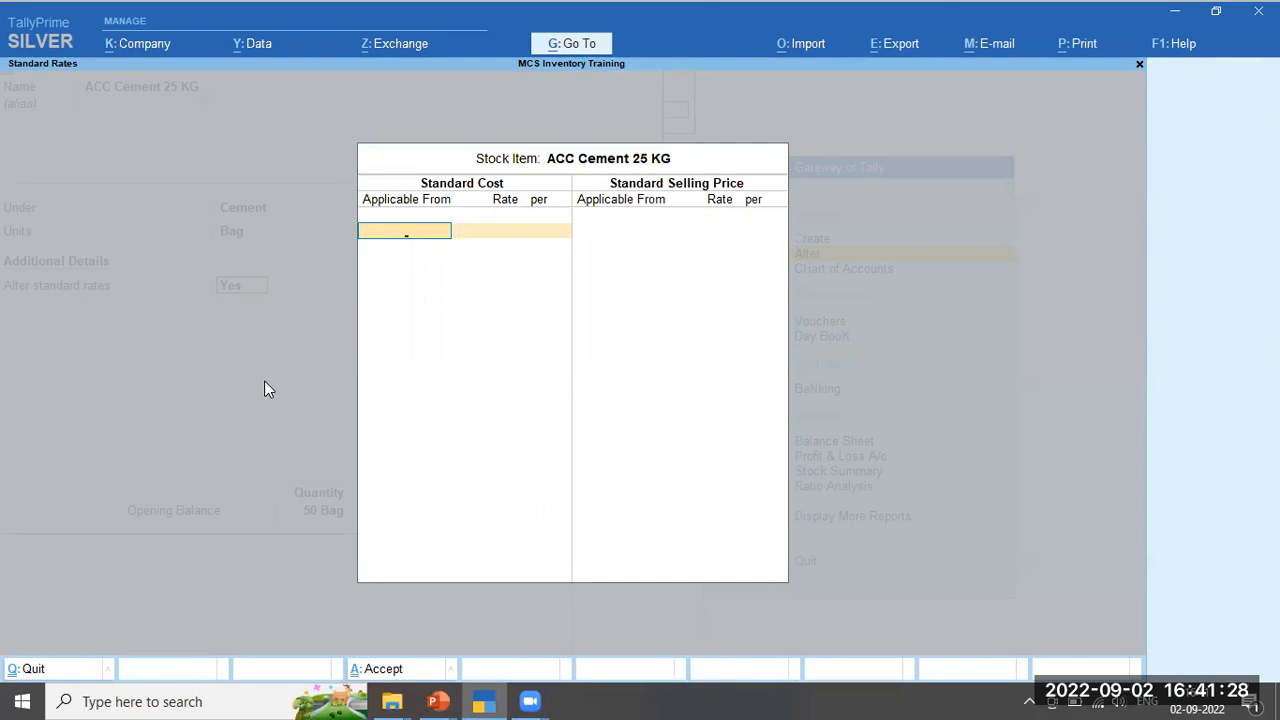
key(Return)
text(1)
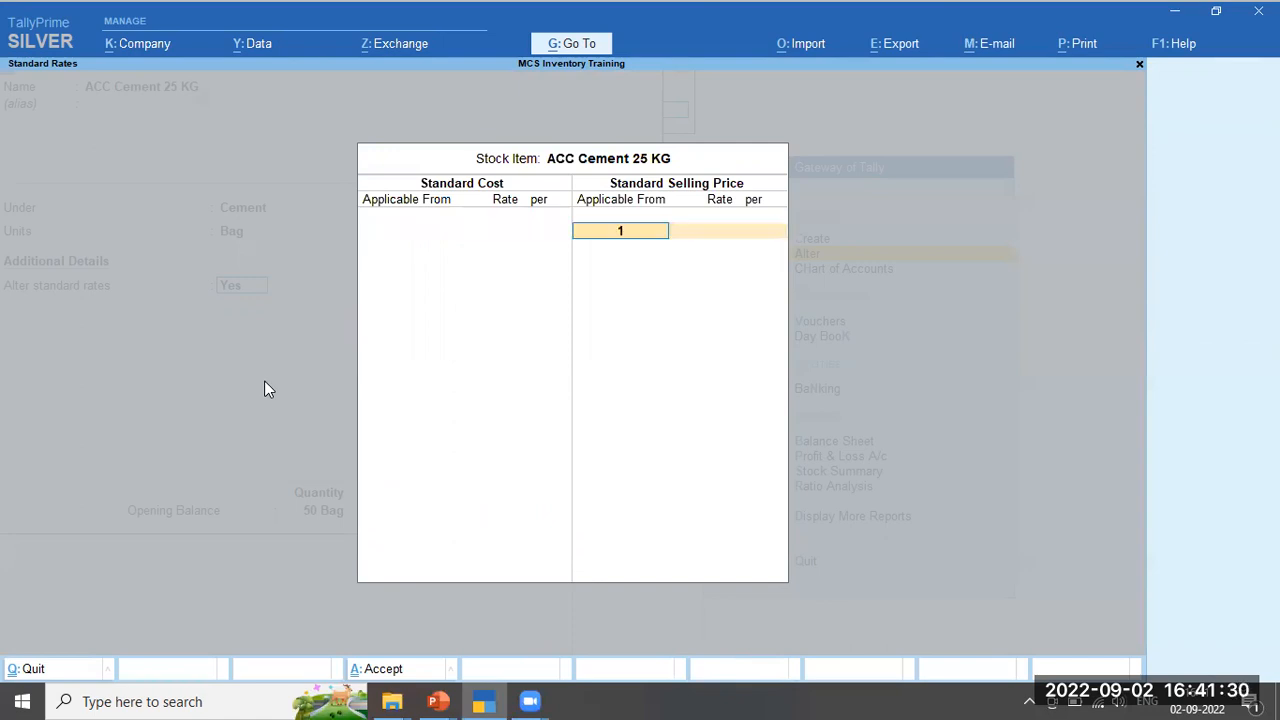
text(-4-22)
key(Return)
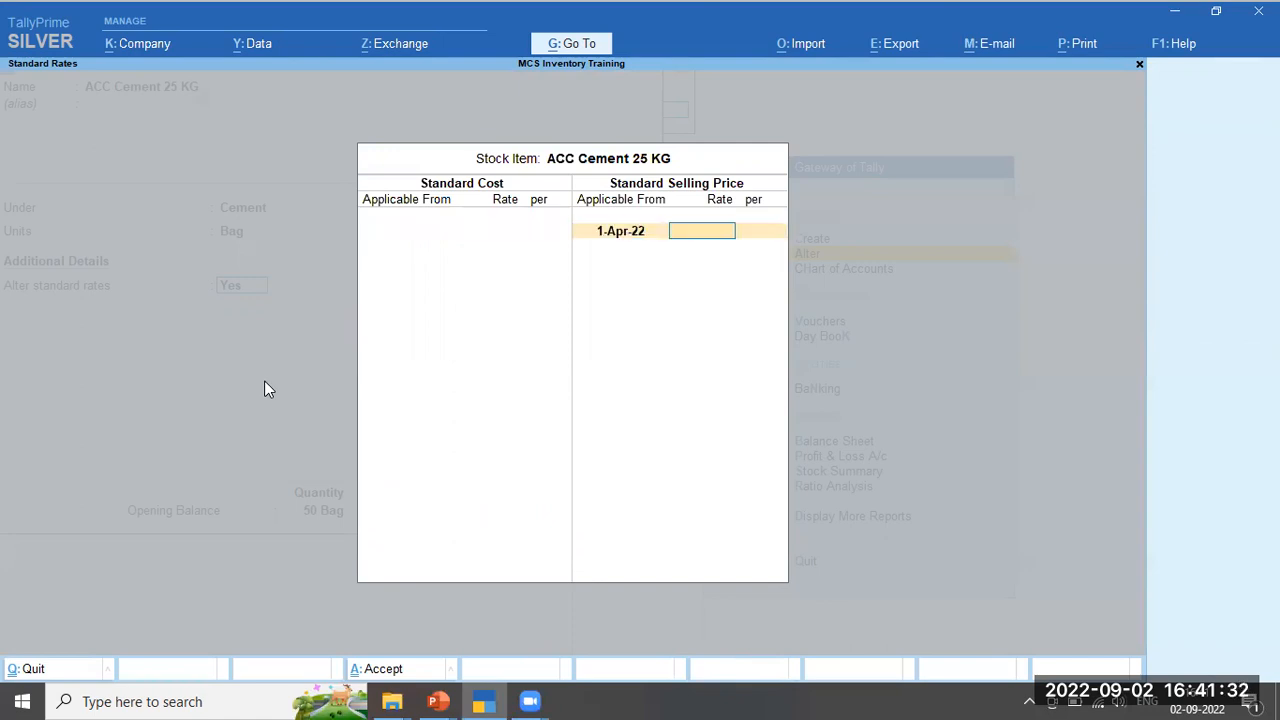
text(300)
key(Return)
key(Return)
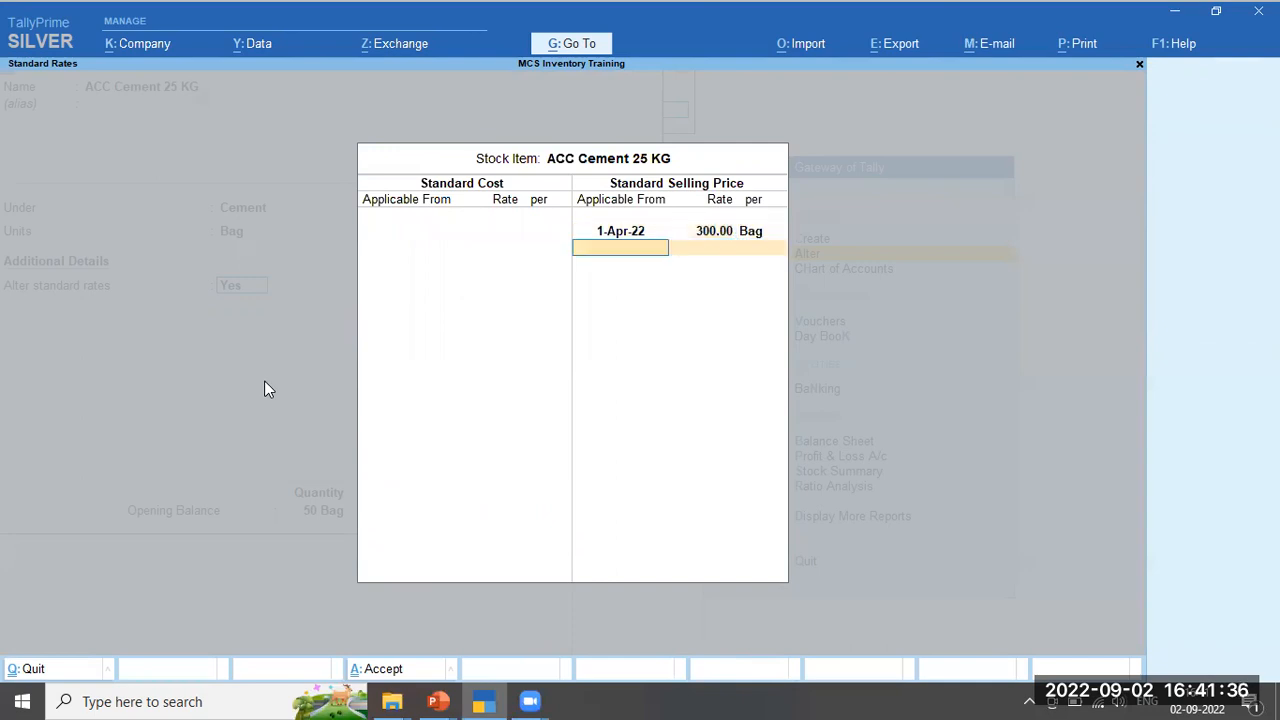
key(Return)
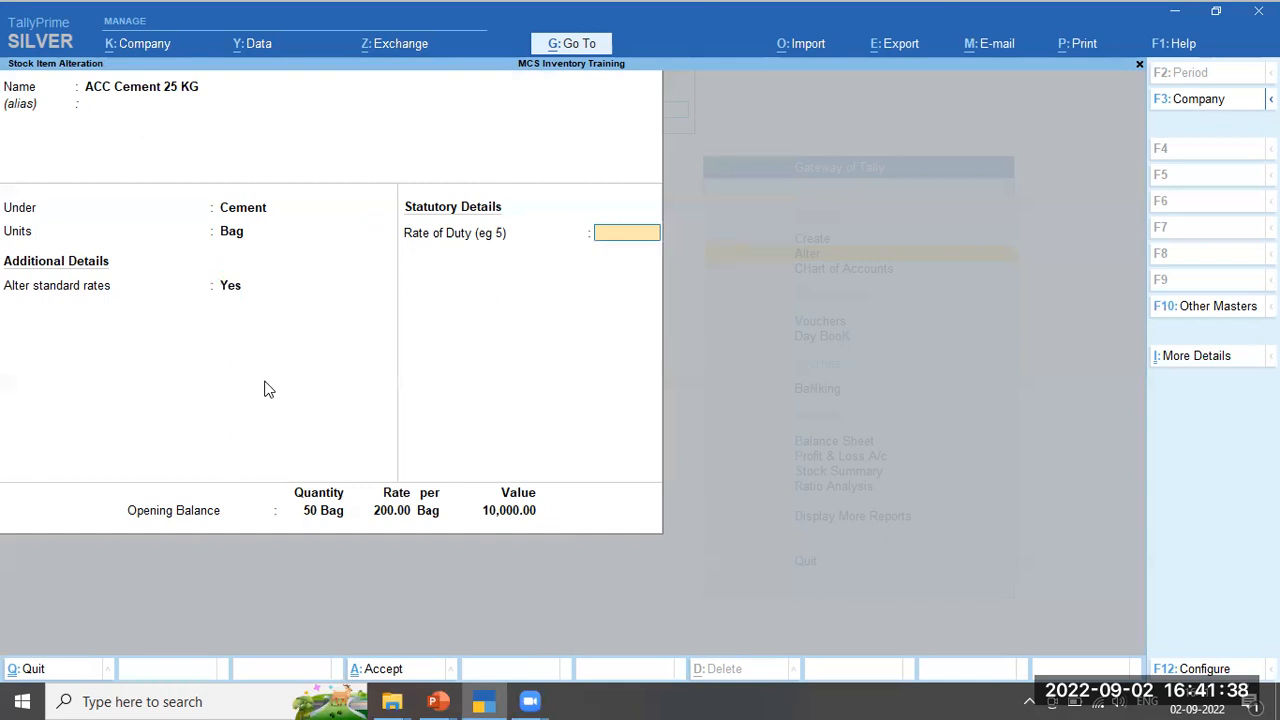
key(ctrl+a)
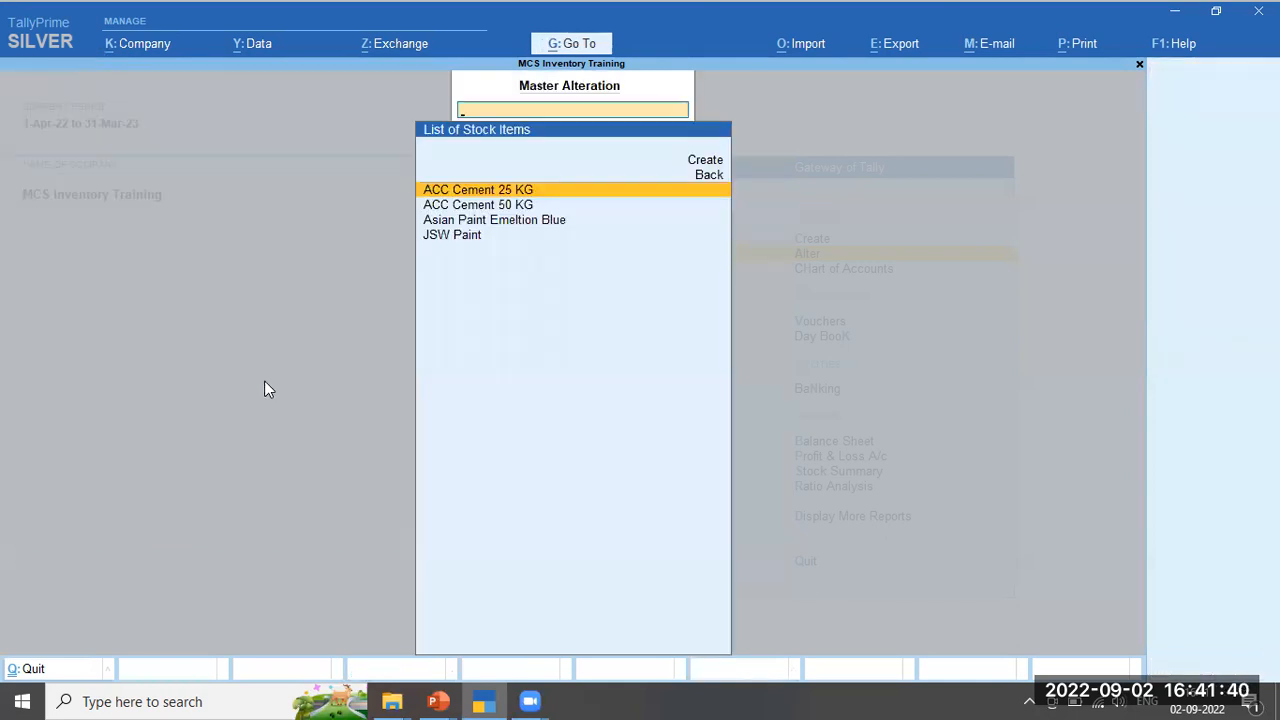
Open ACC Cement 50 KG for alteration and set Alter standard rates to Yes
key(Down)
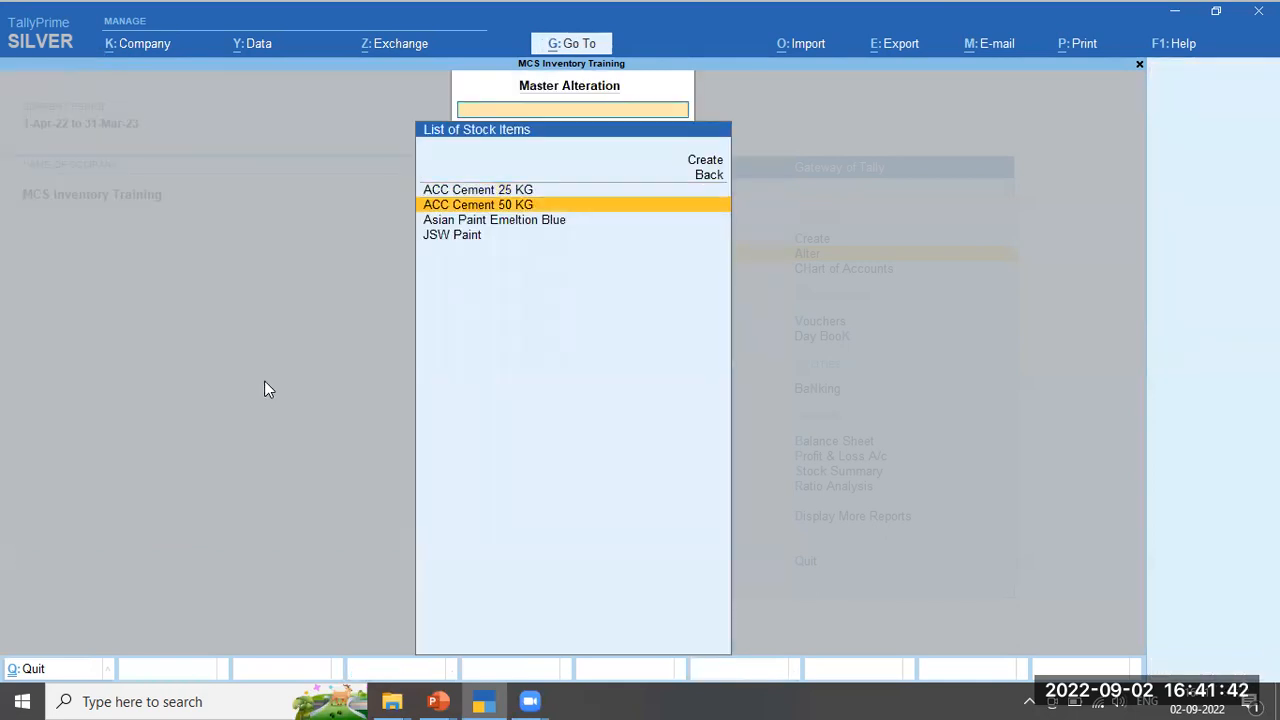
key(Return)
click(227, 288)
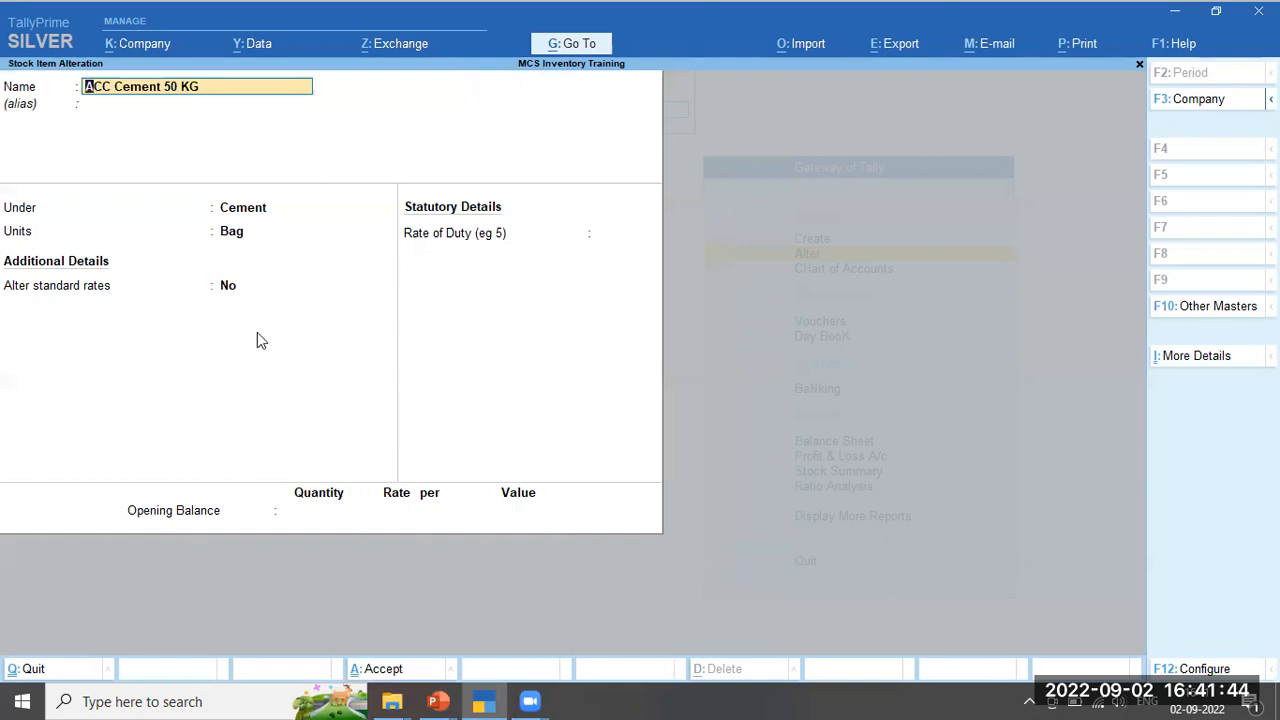
text(y)
key(Return)
Enter per-Bag selling prices: 550.00 from 1-Apr-22, 600.00 from 1-May, 650.00 from 1-Jun
key(Return)
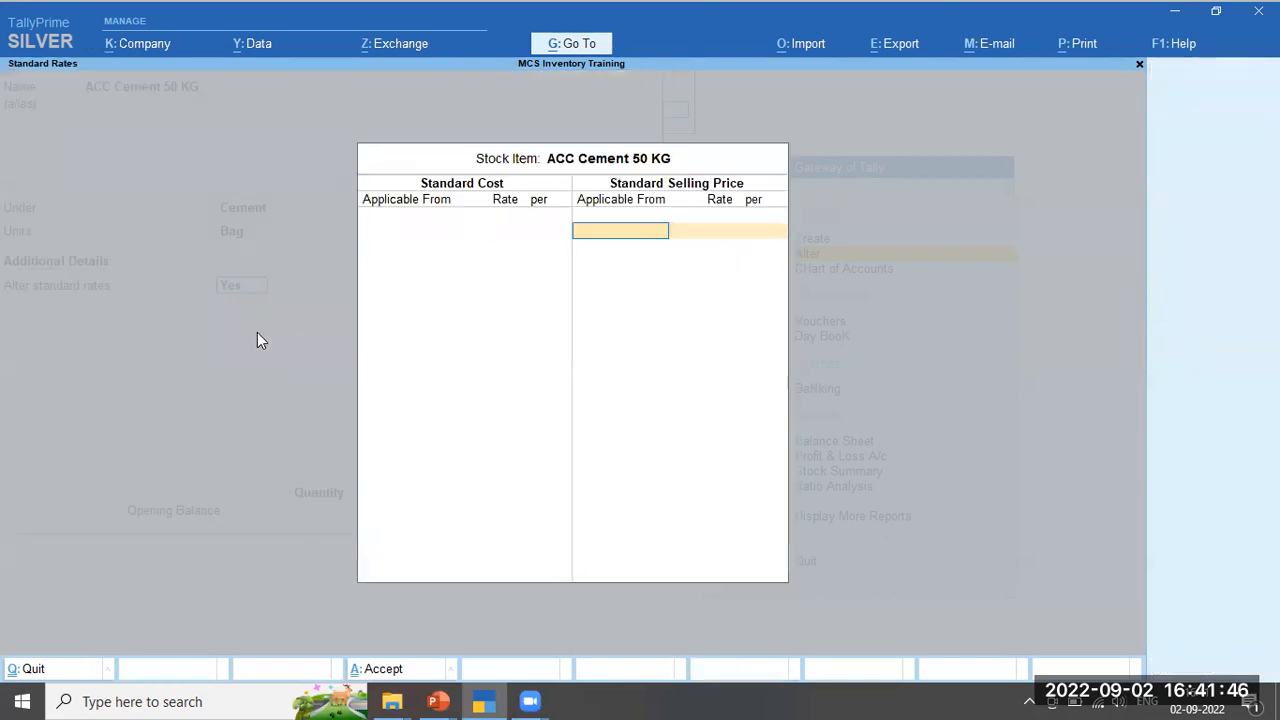
text(1-4-22)
key(Return)
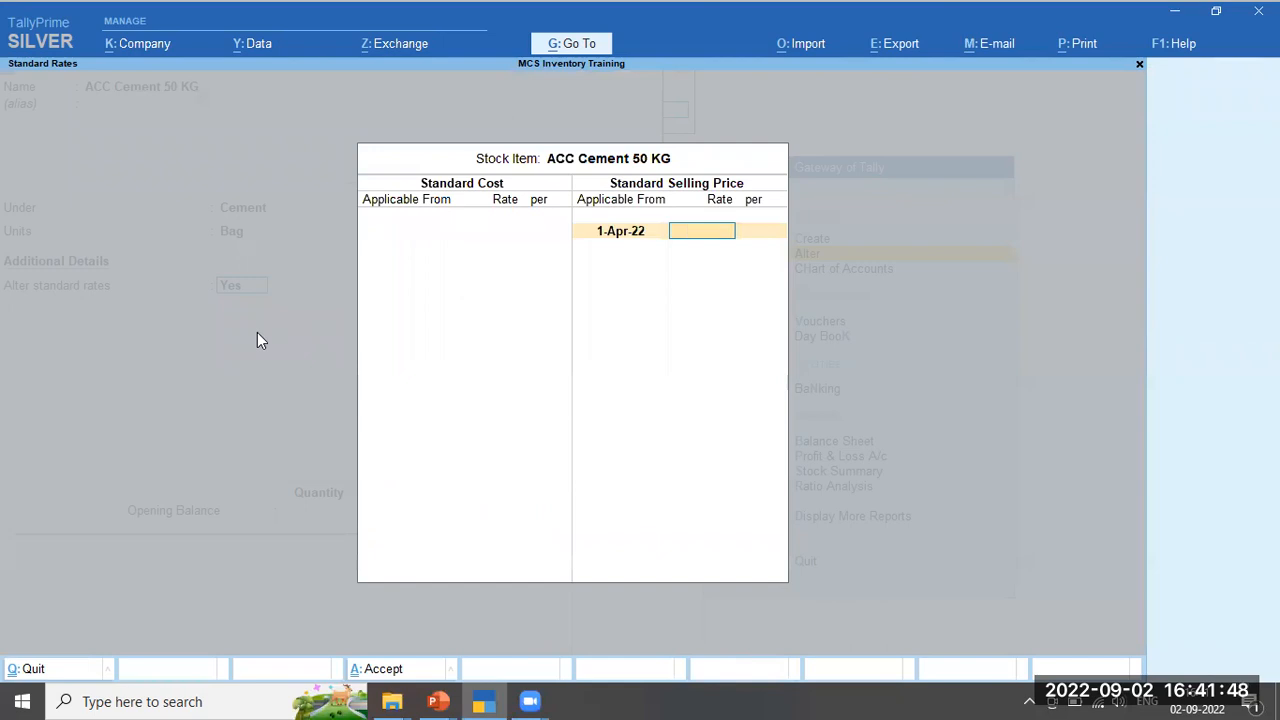
text(550)
key(Return)
key(Return)
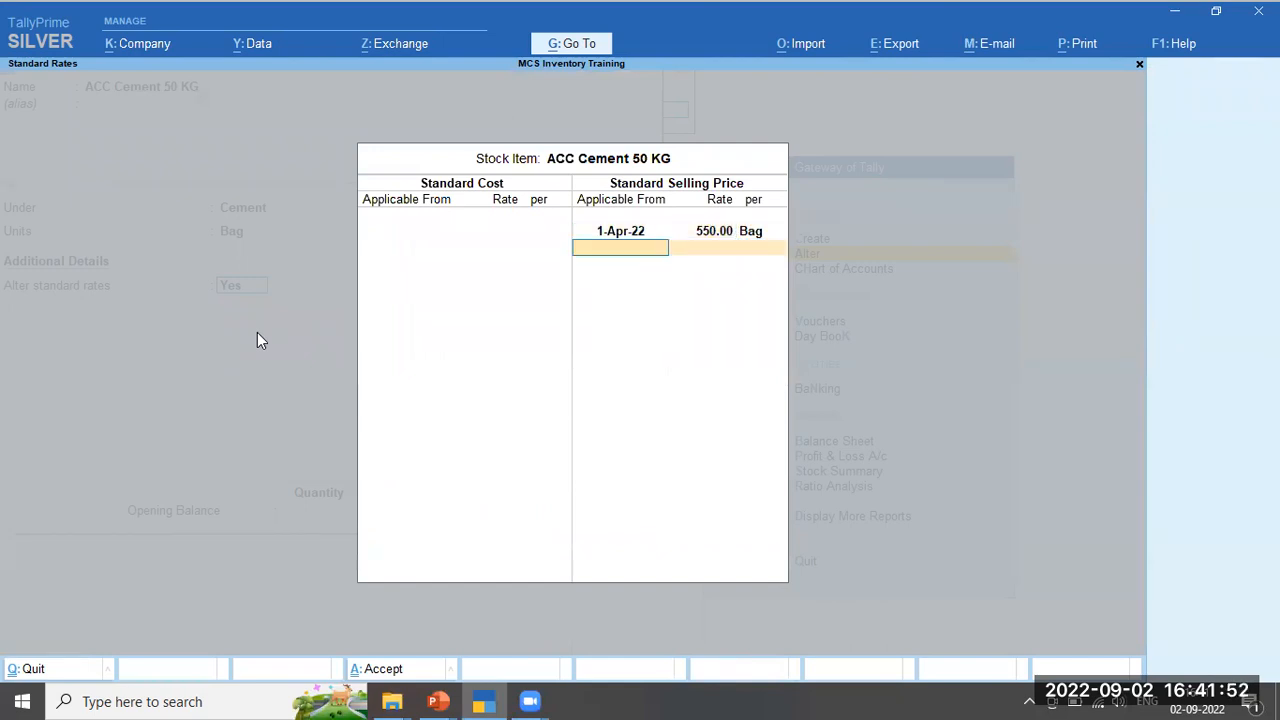
text(1-5)
key(Return)
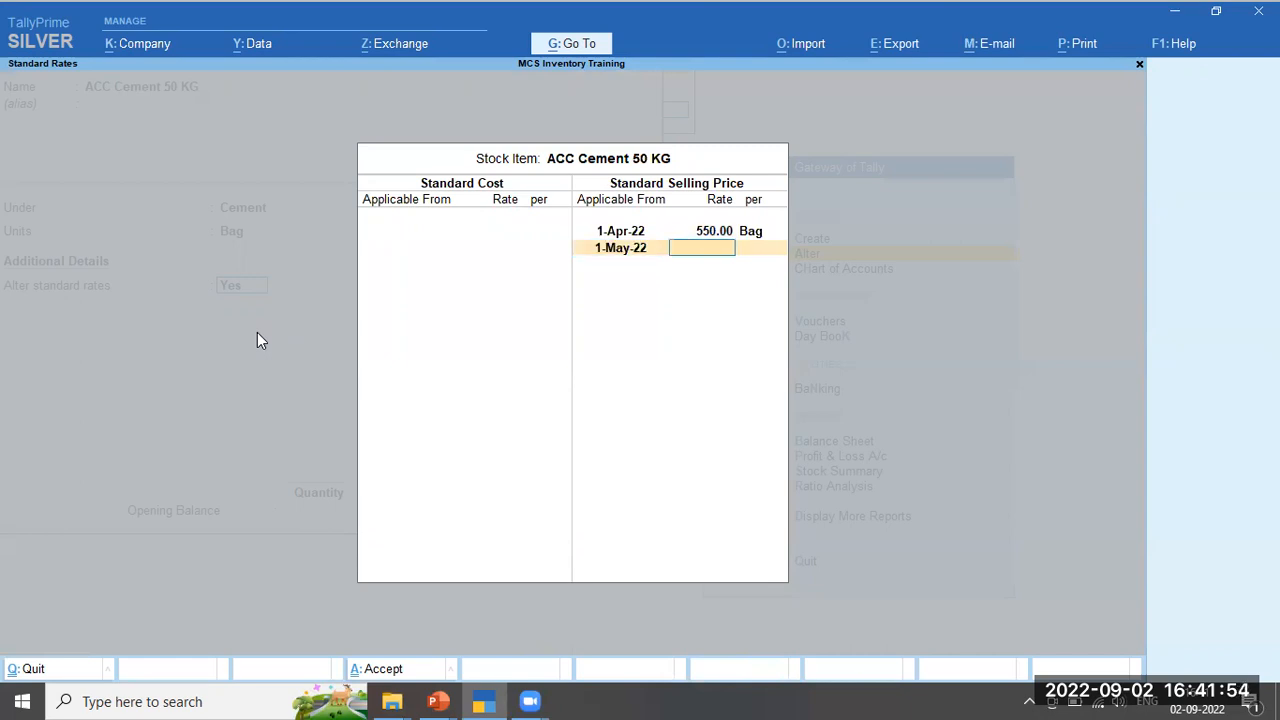
text(600)
key(Return)
key(Return)
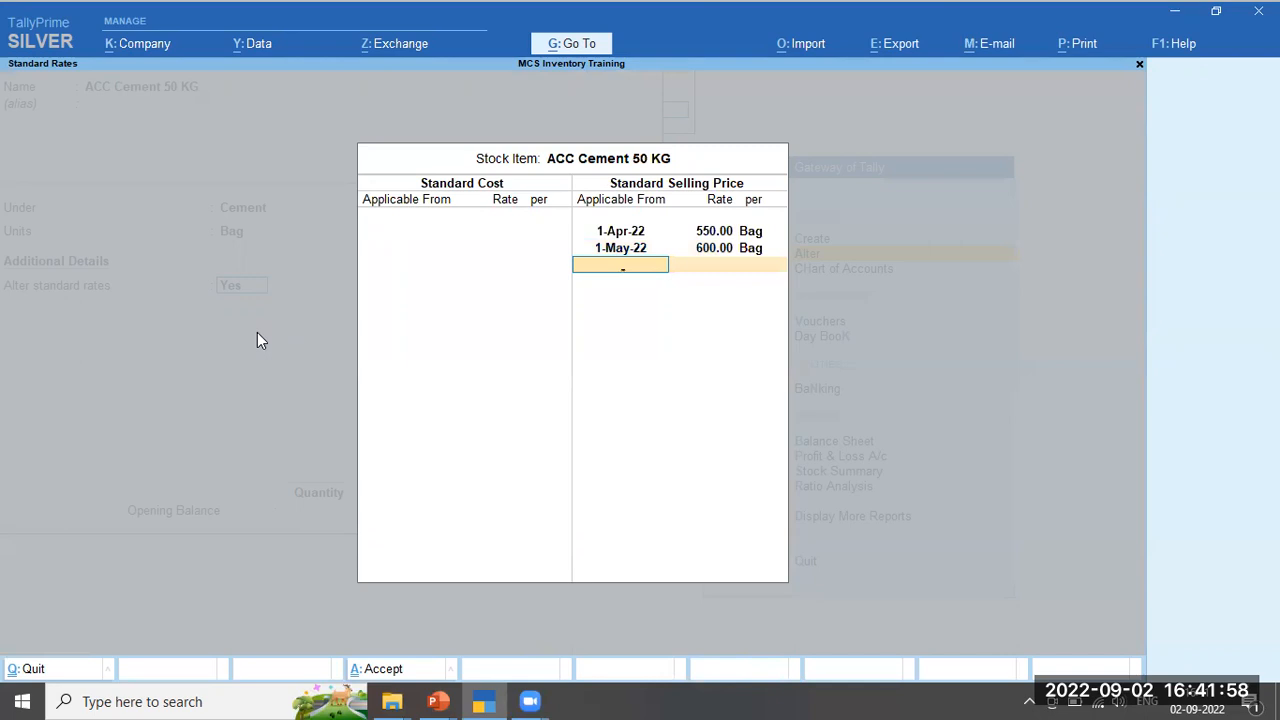
text(1-6)
key(Return)
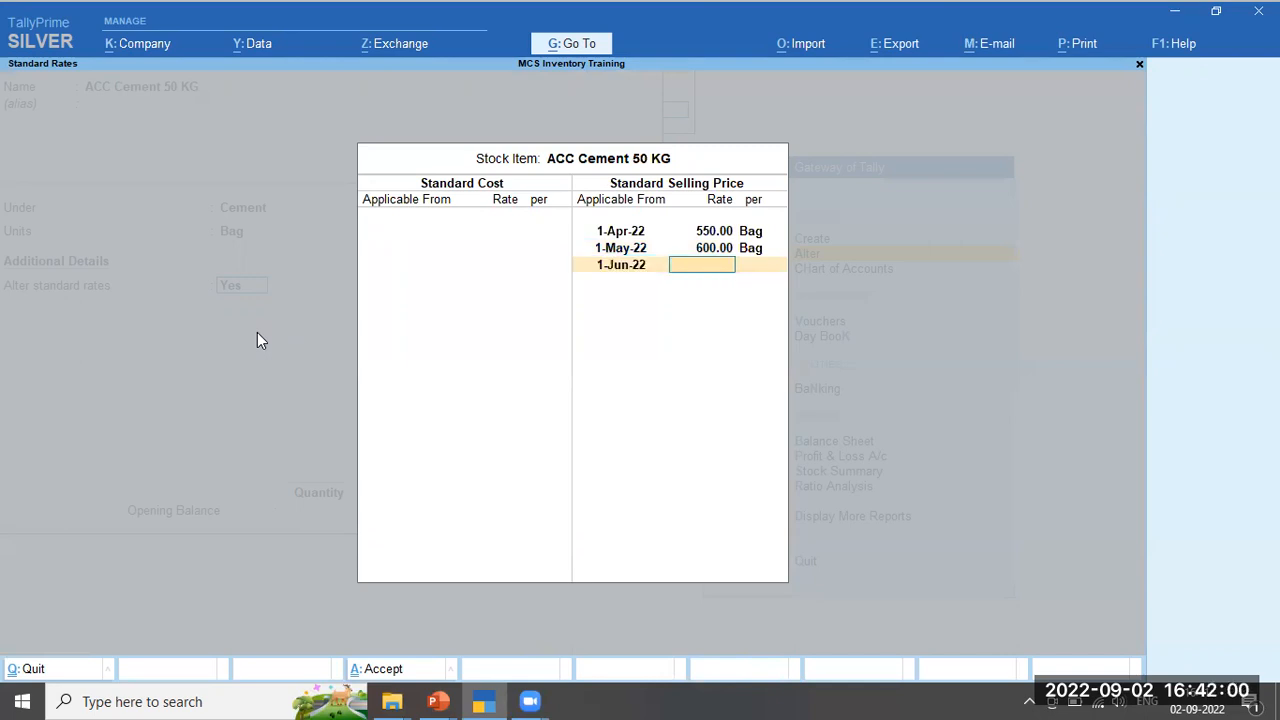
text(650)
key(Return)
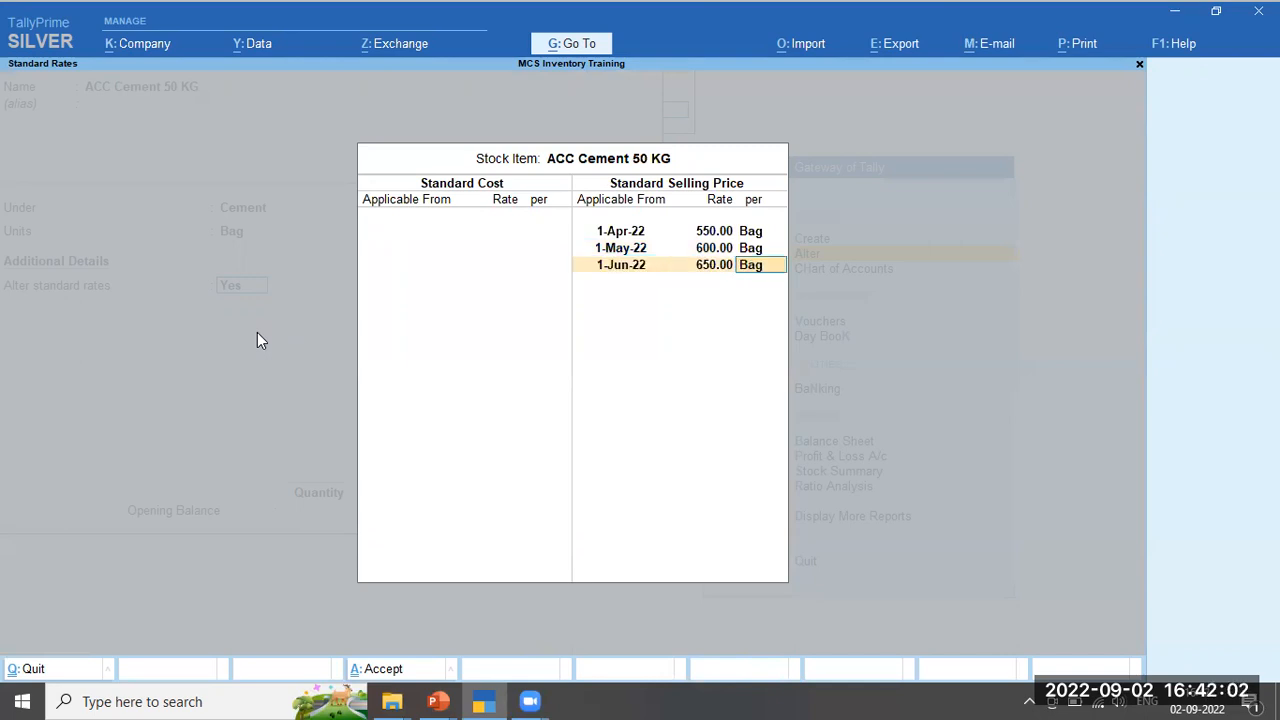
key(Return)
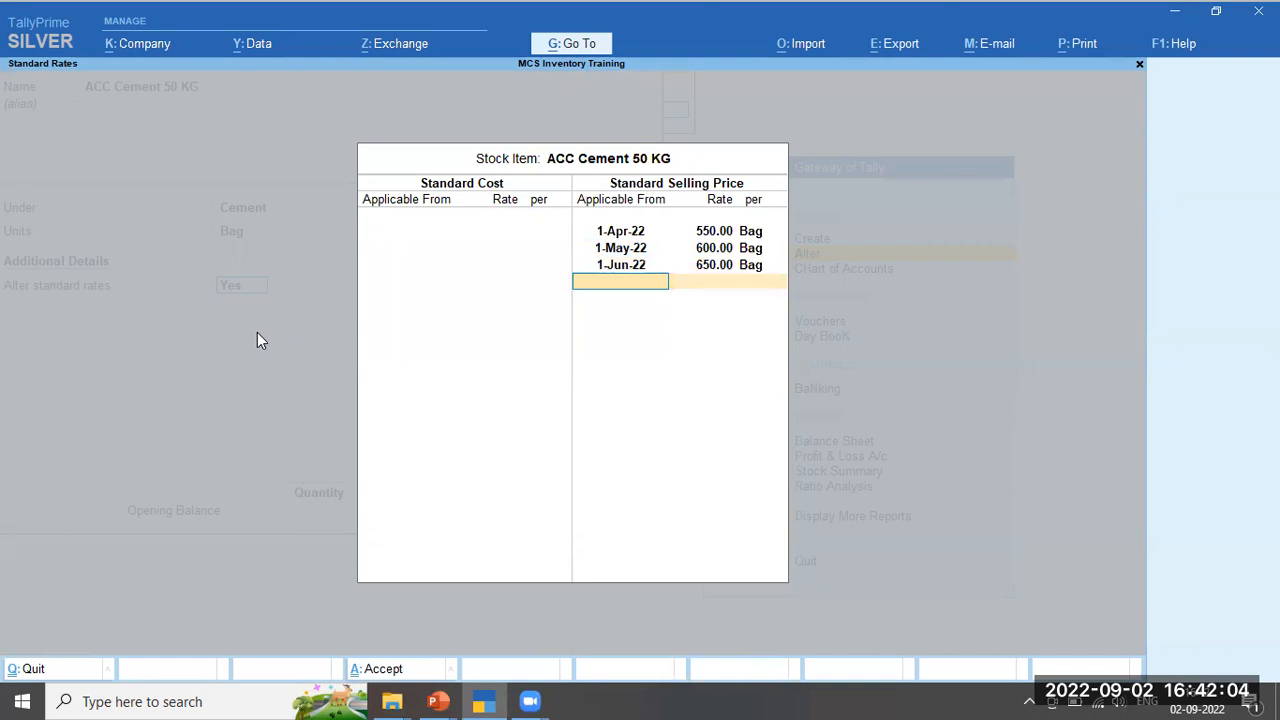
key(Return)
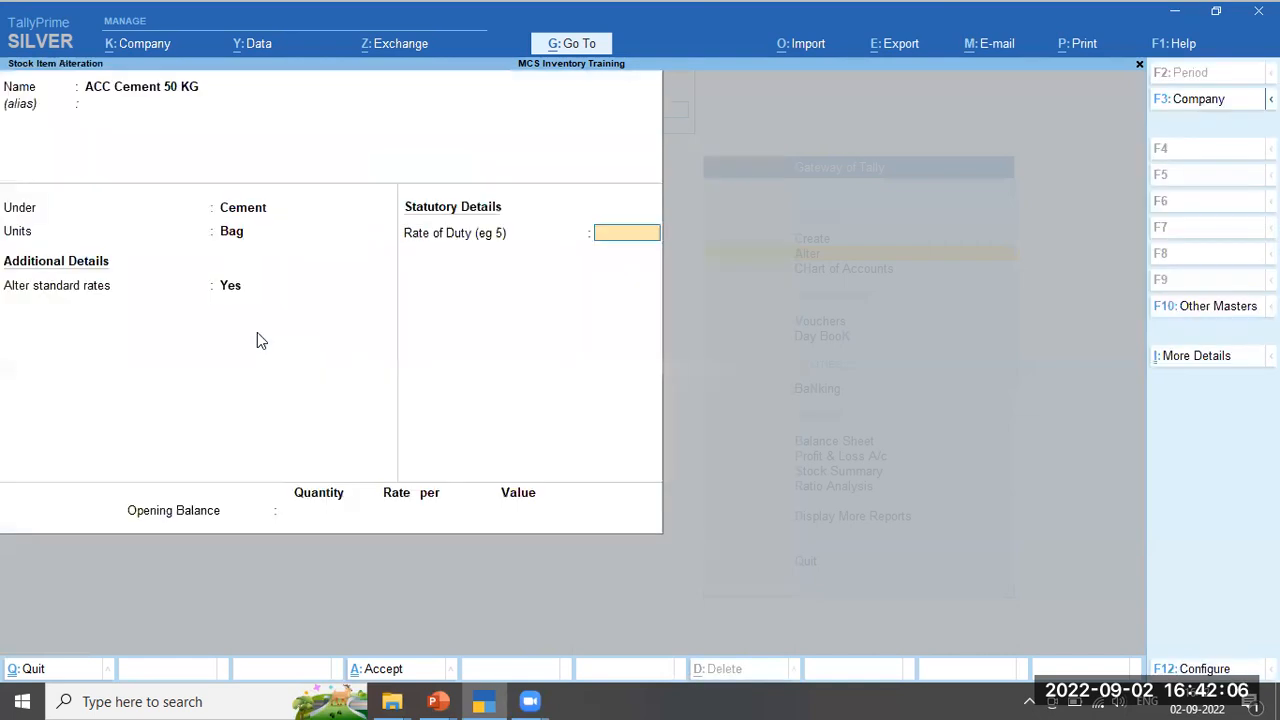
key(Return)
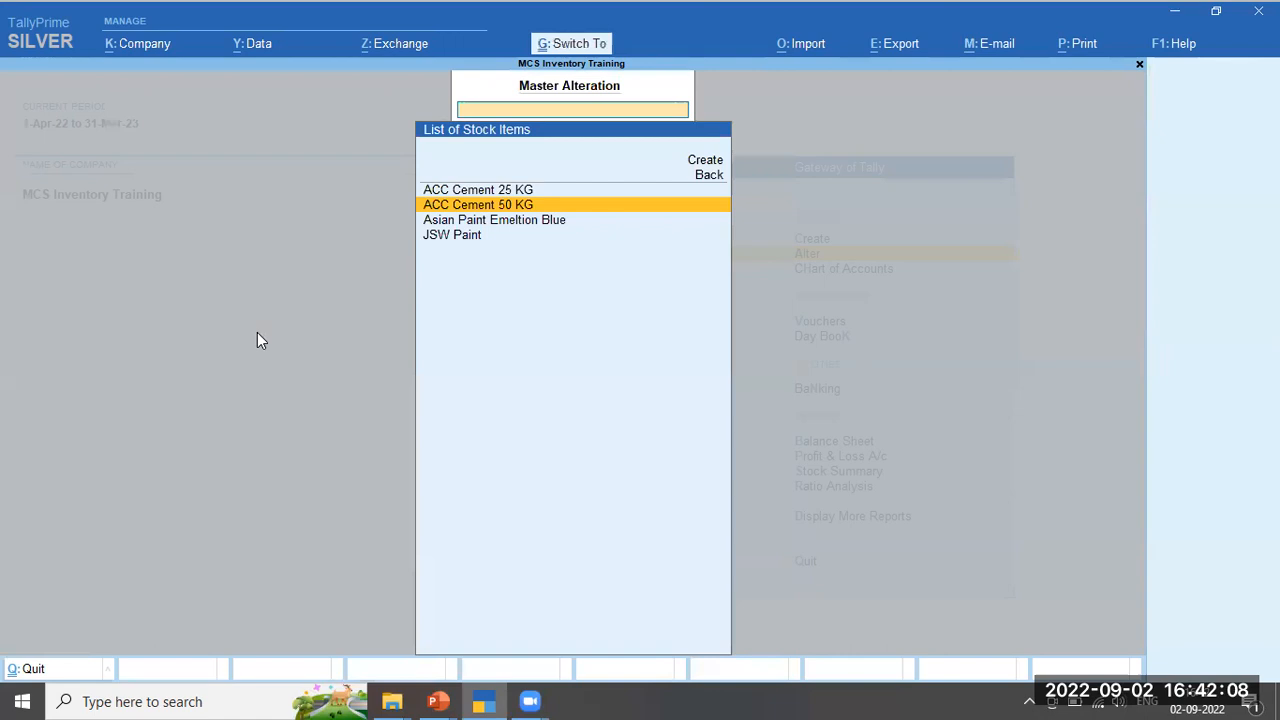
Return to the Gateway of Tally and start a Sales voucher in voucher entry
key(Escape)
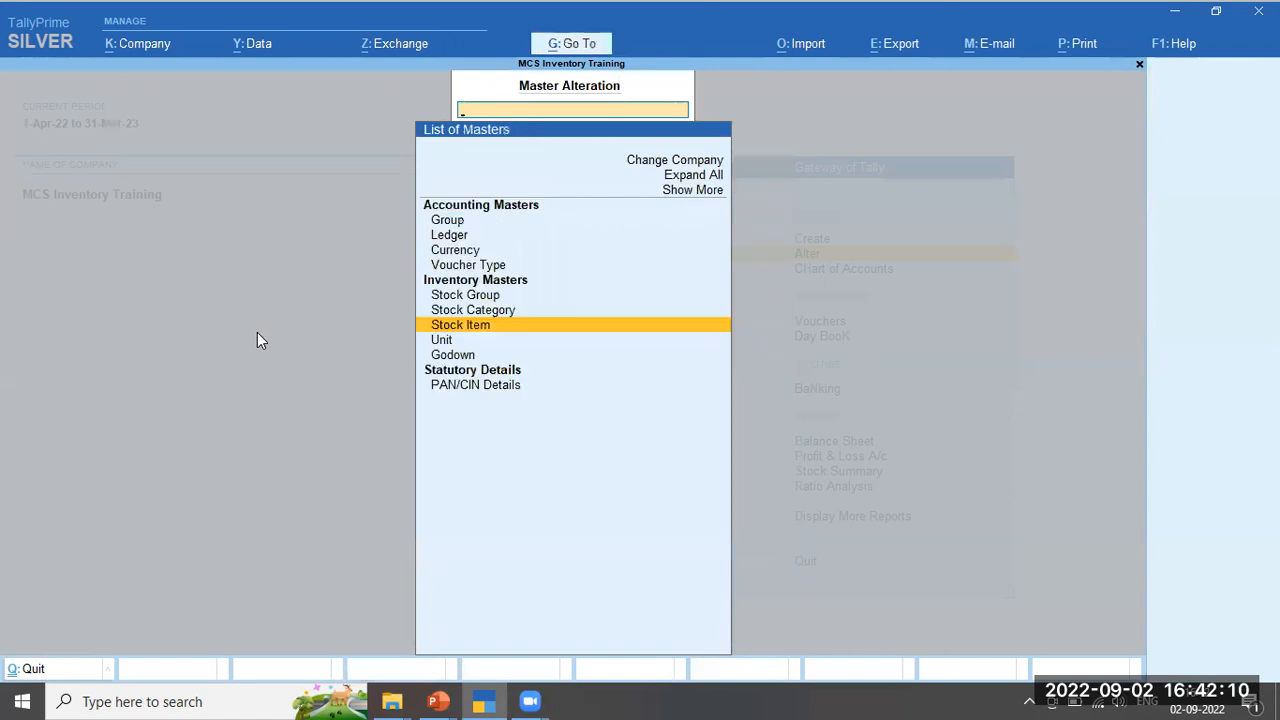
key(Escape)
key(Down)
key(Down)
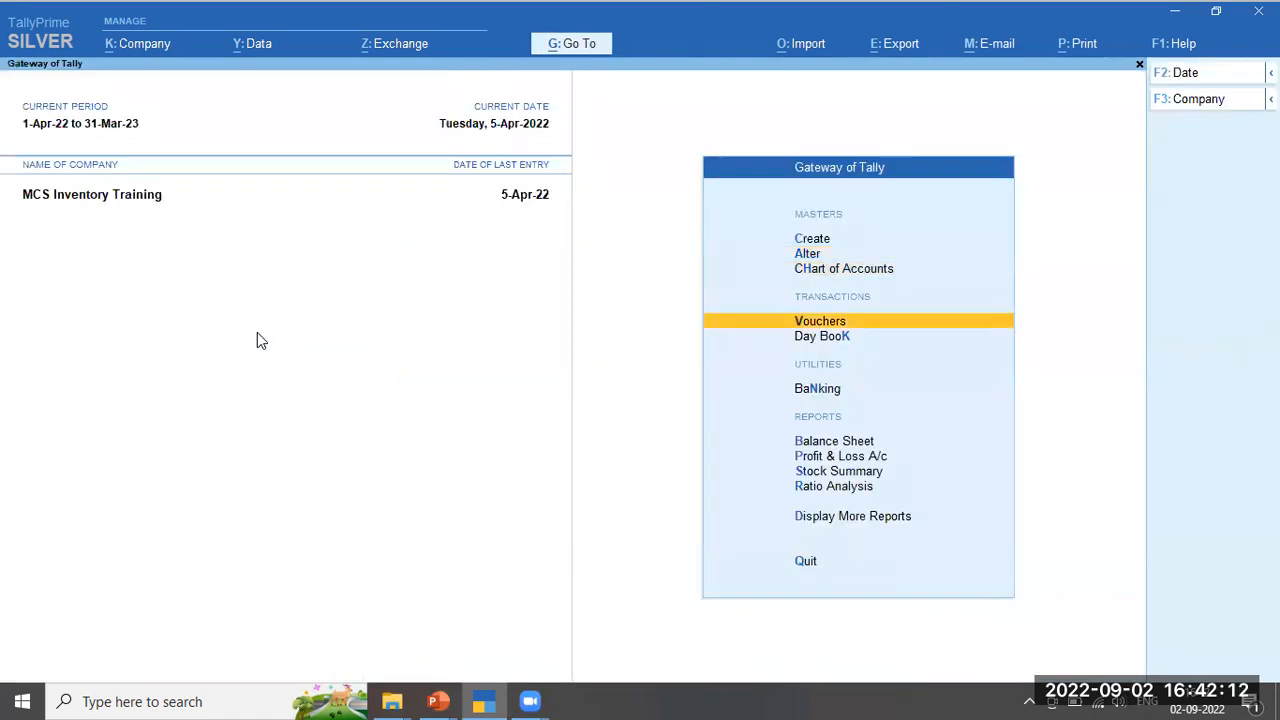
key(Return)
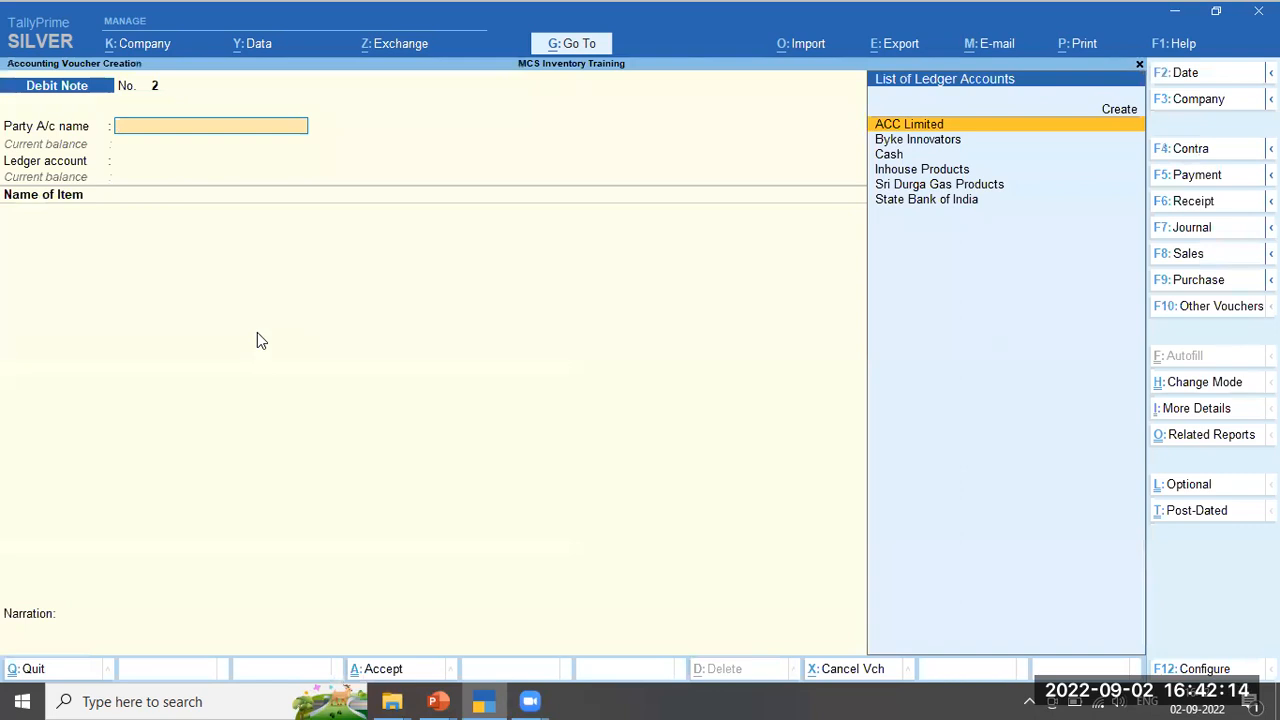
key(F8)
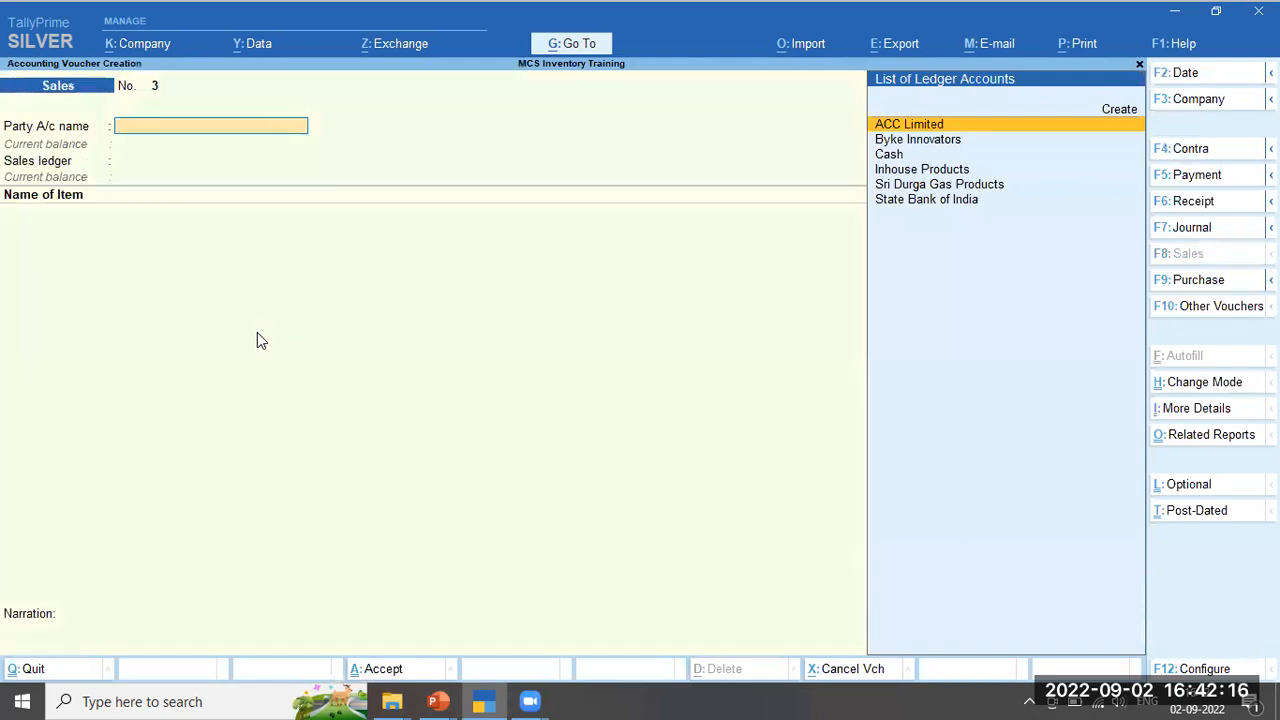
Enter a cash sale of 1 ACC Cement 50 KG via Sales Account, showing the 550.00 rate
key(Return)
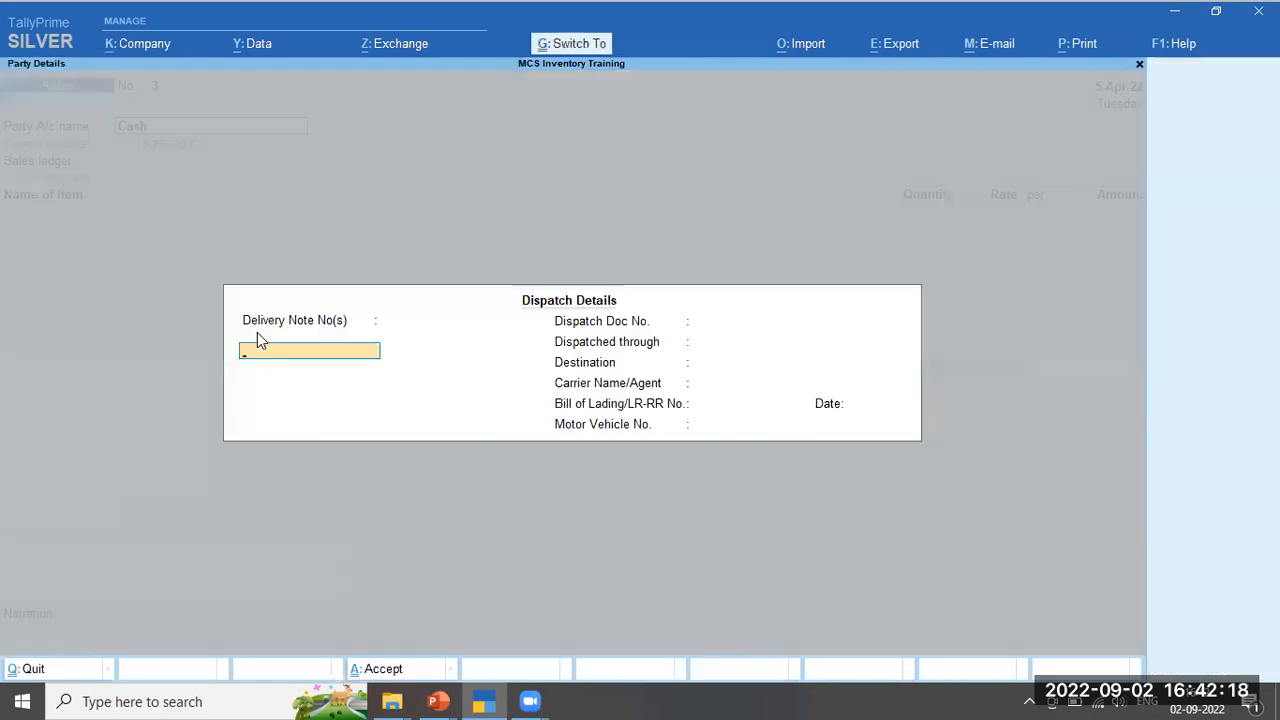
key(ctrl+a)
key(ctrl+a)
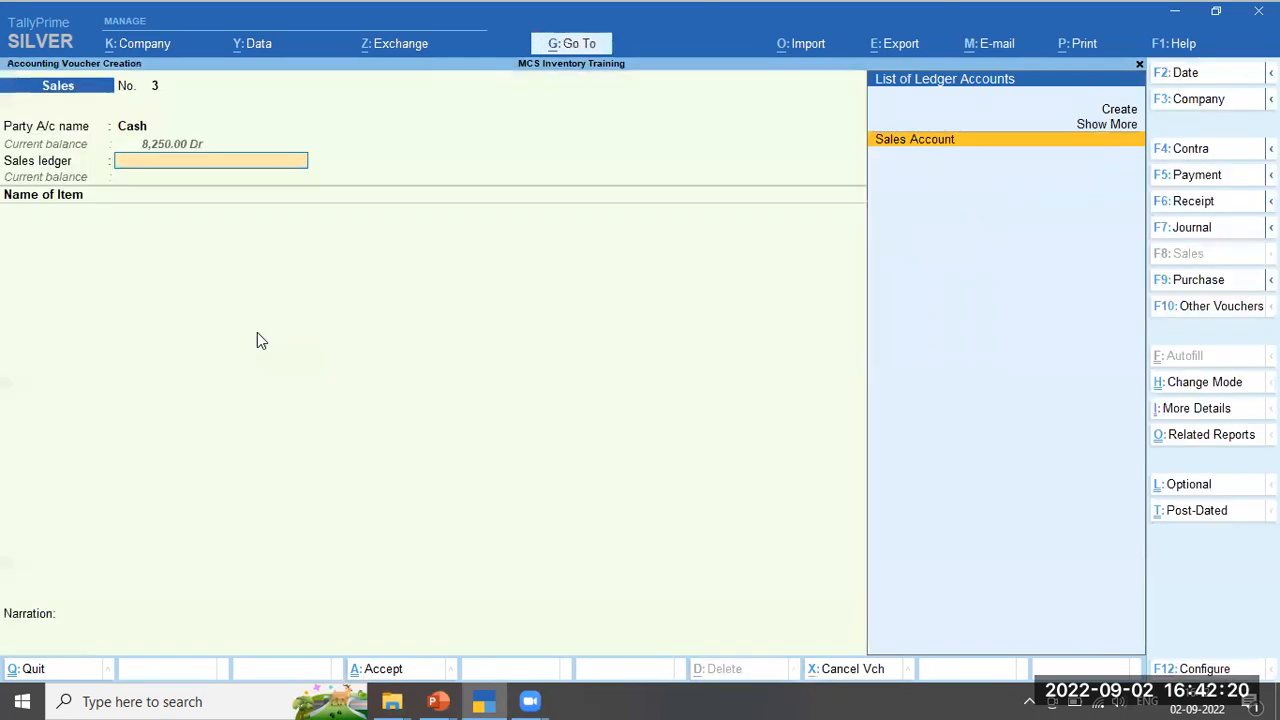
key(Return)
key(Down)
key(Down)
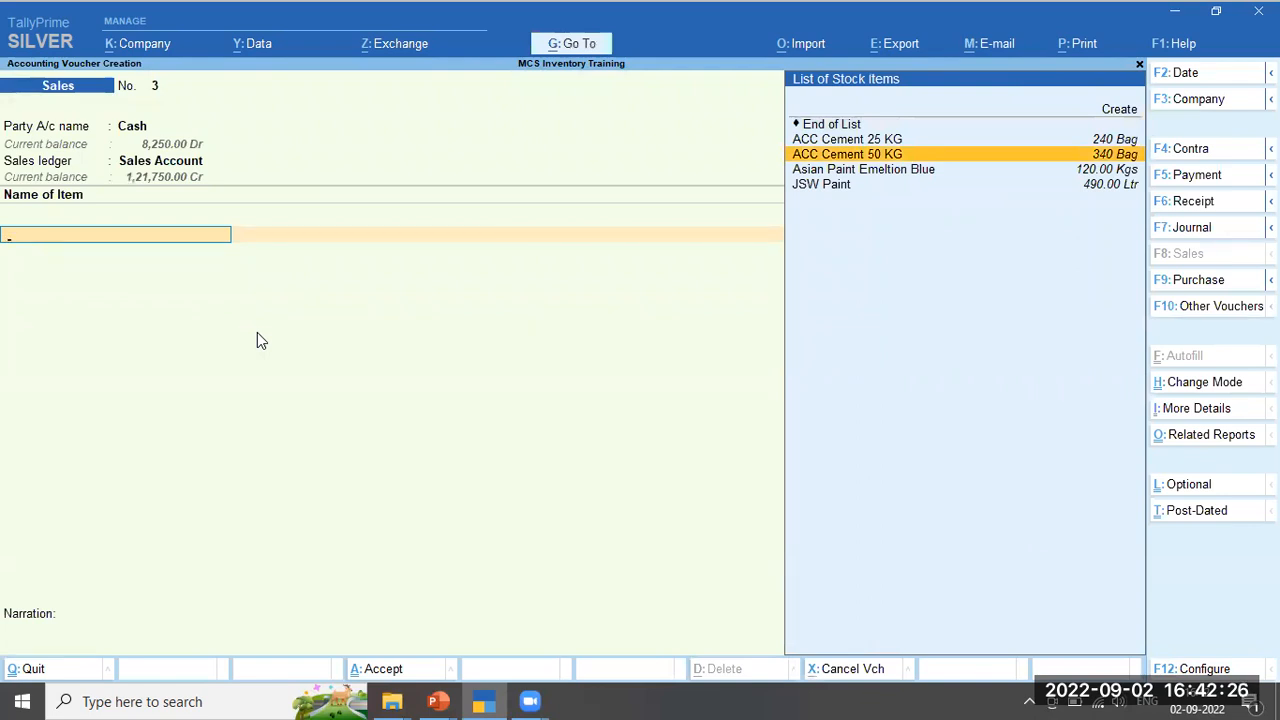
key(Return)
text(1)
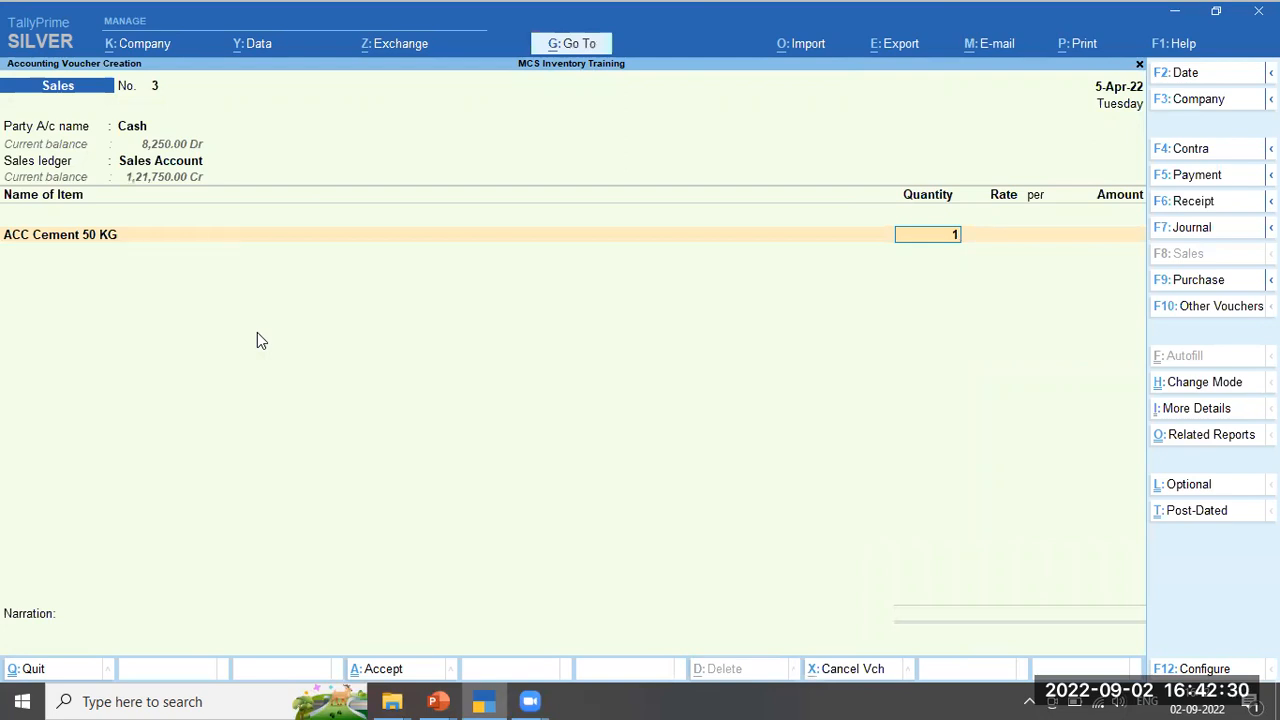
key(Return)
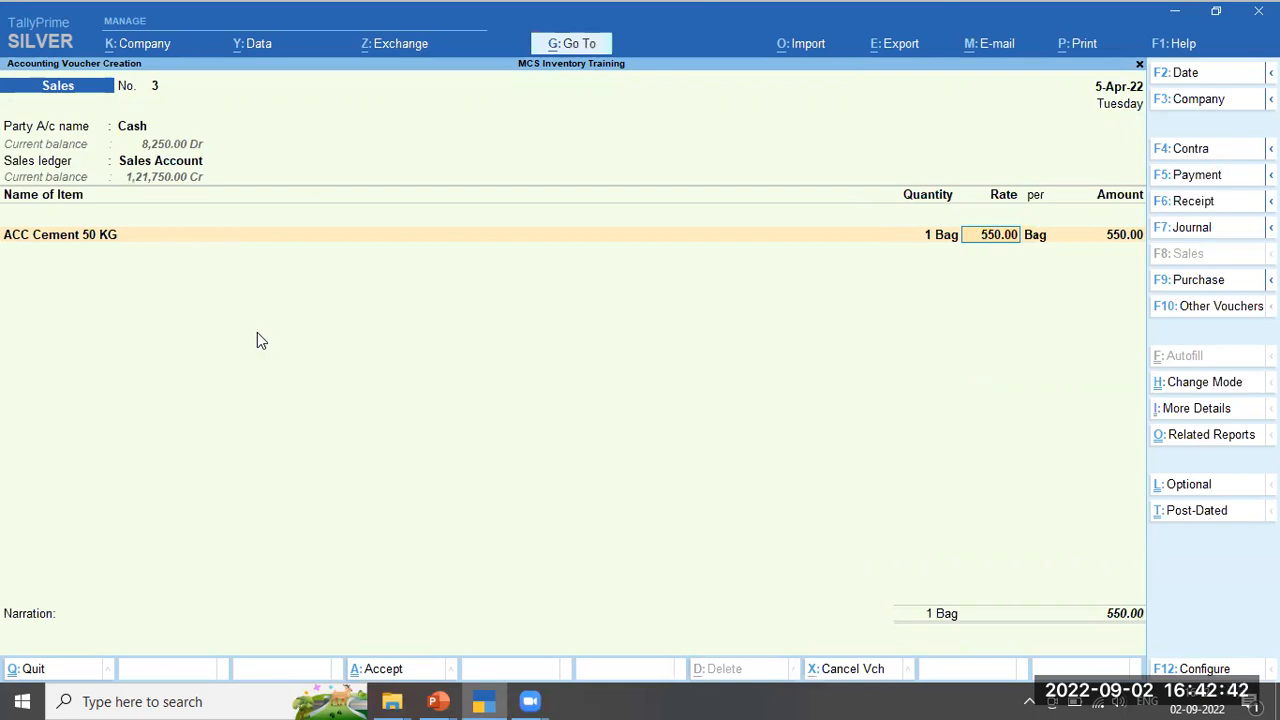
Quit the trial voucher without saving and begin a fresh sales voucher
key(BackSpace)
key(Escape)
key(y)
key(Return)
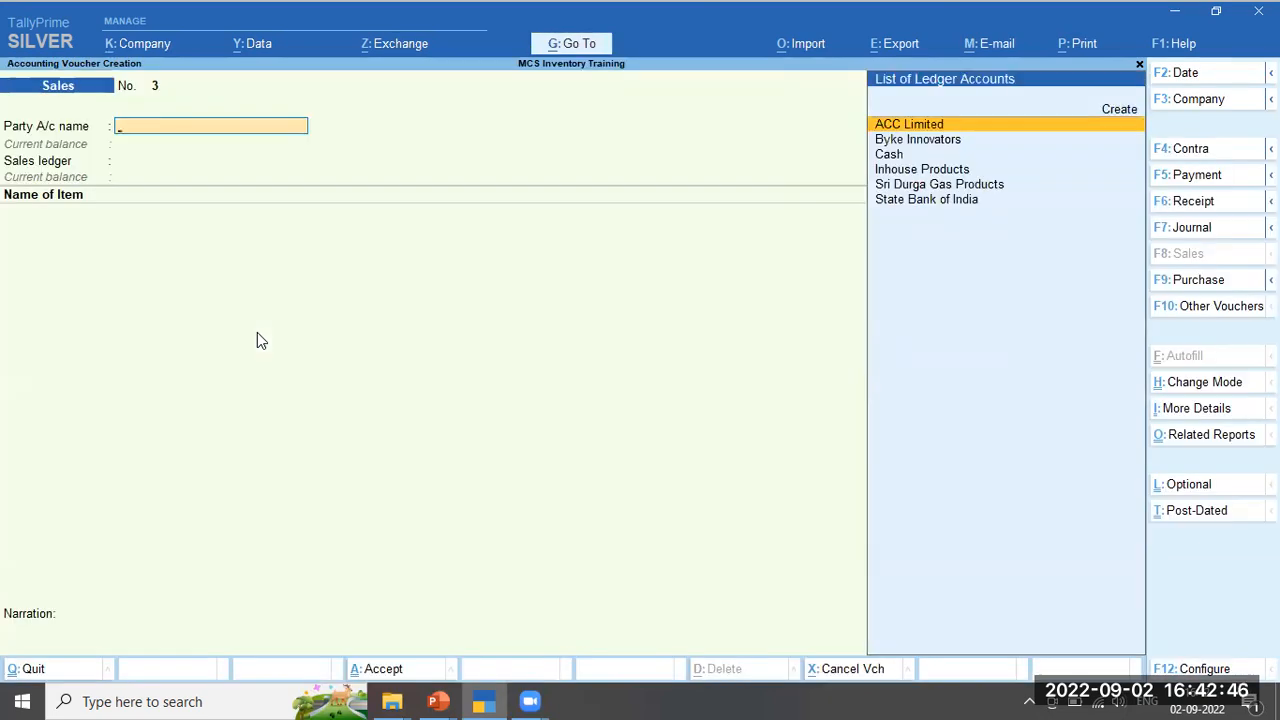
Enter a 4-May-22 cash sale of 1 ACC Cement 50 KG, which fills in at 600.00 per bag
key(F2)
text(4 5 22)
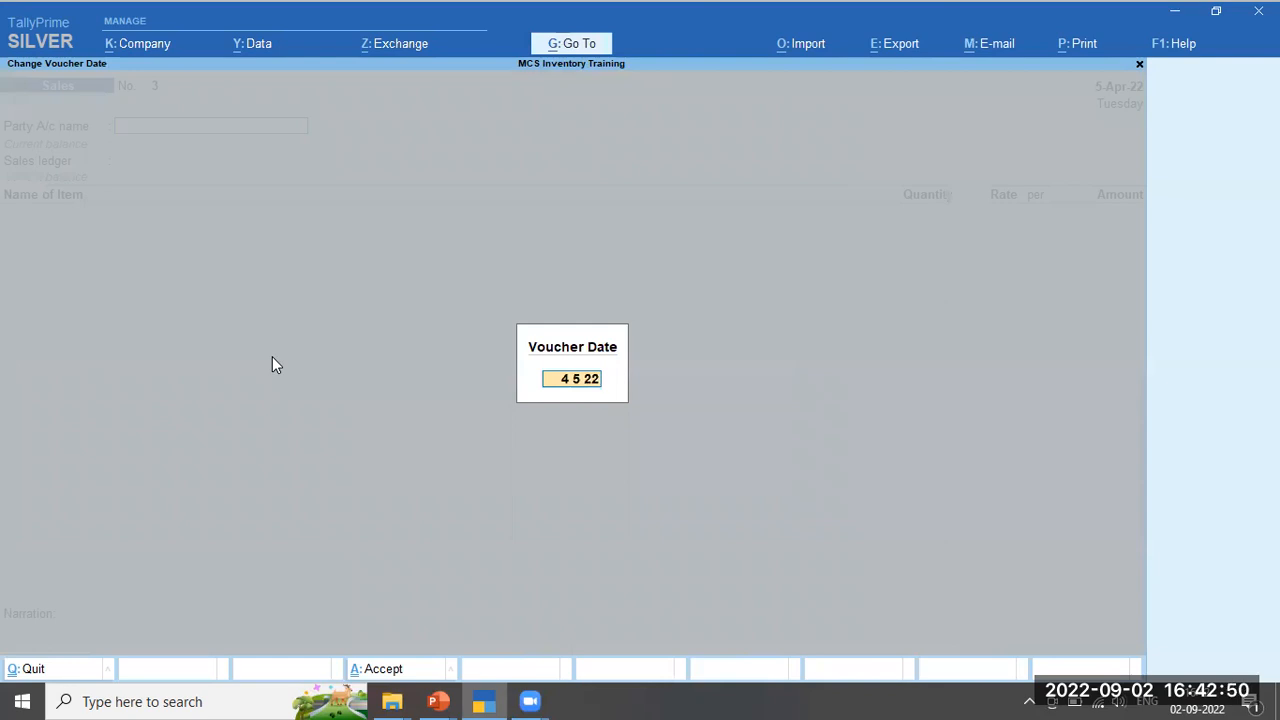
key(Return)
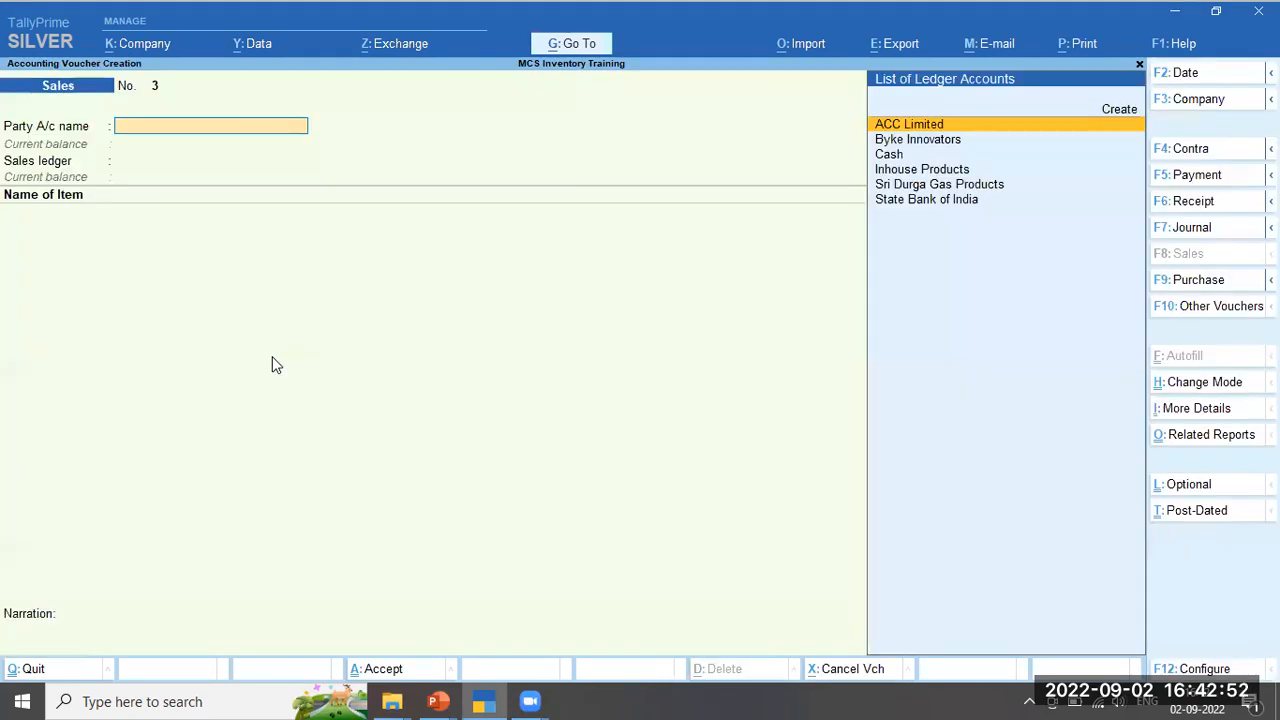
key(Down)
key(Down)
key(Return)
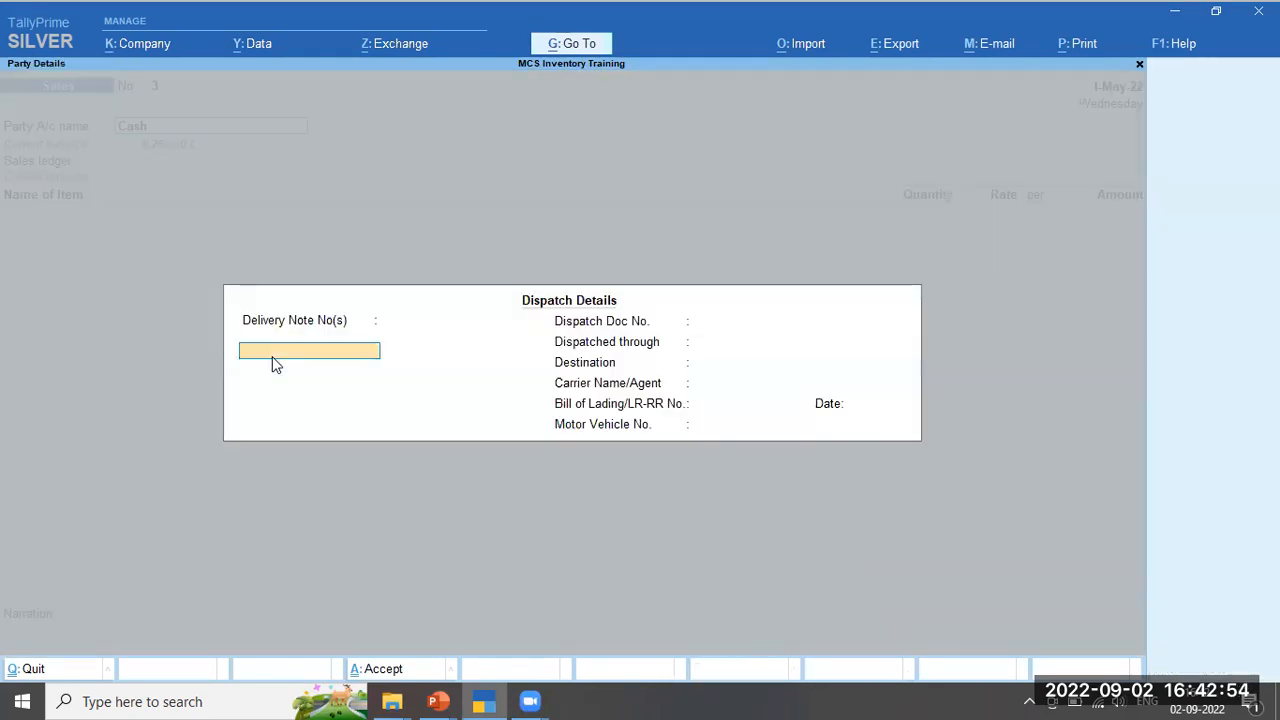
key(ctrl+a)
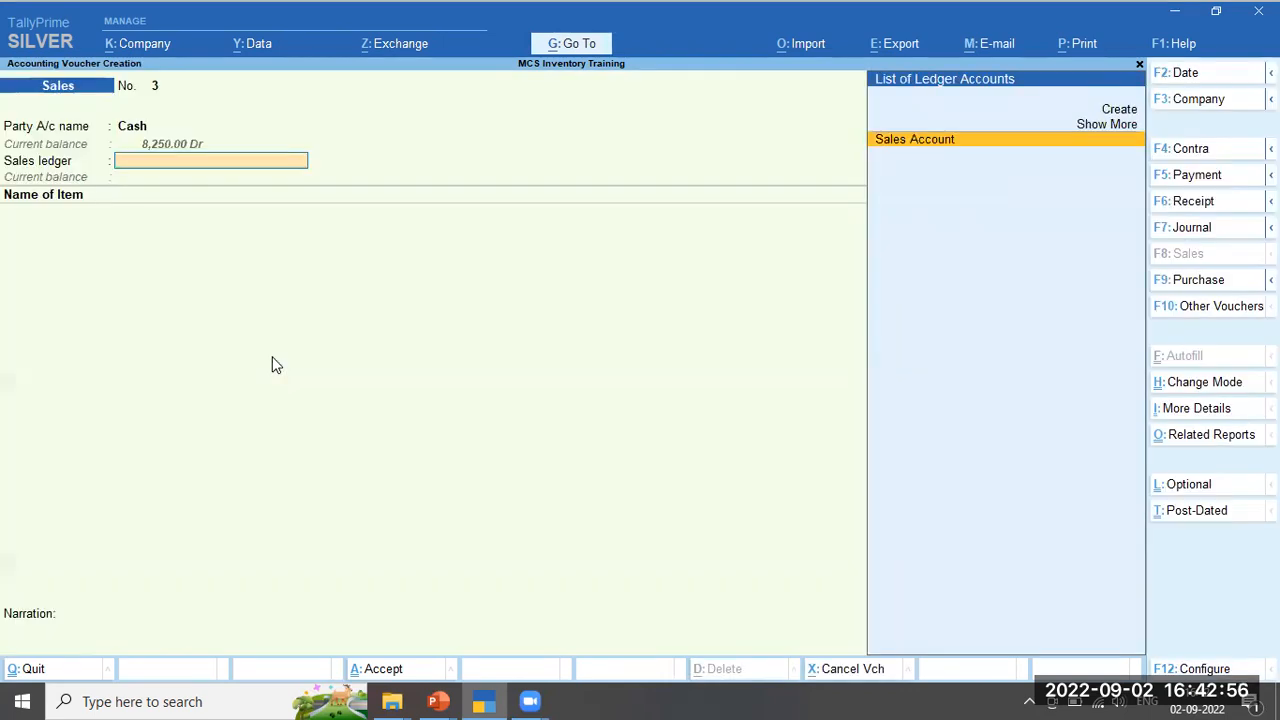
key(Return)
key(Down)
key(Down)
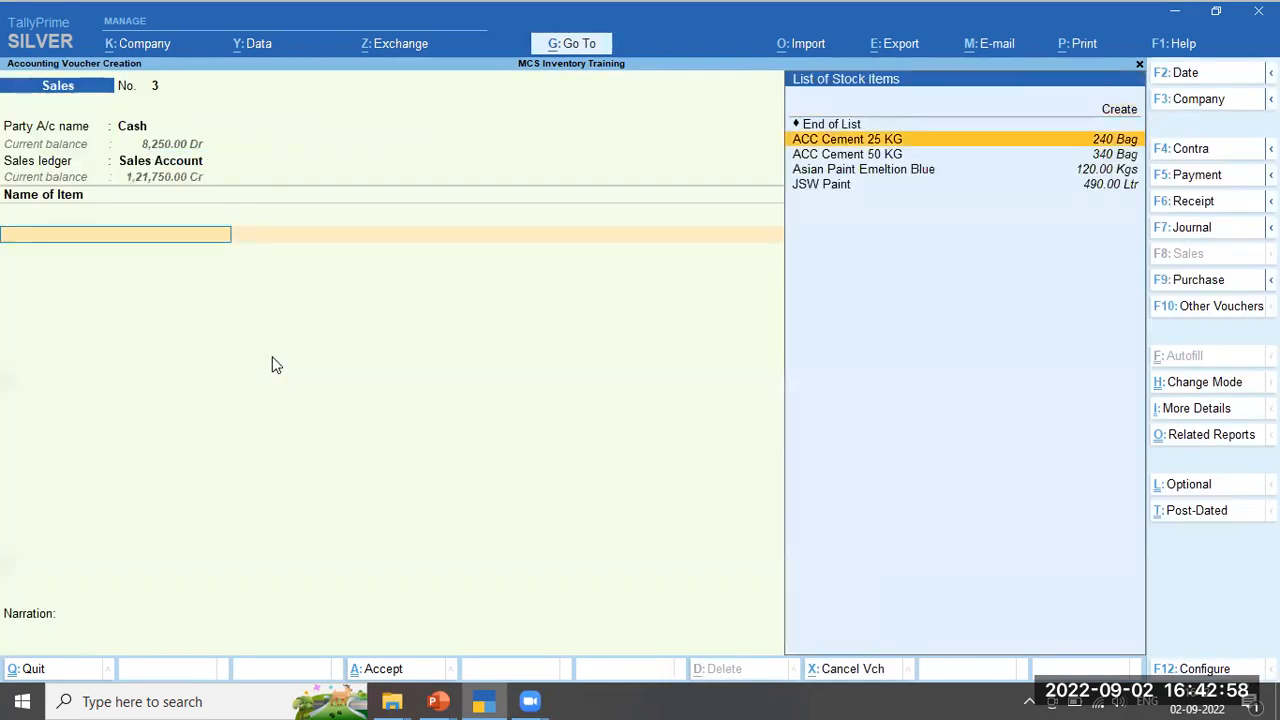
key(Return)
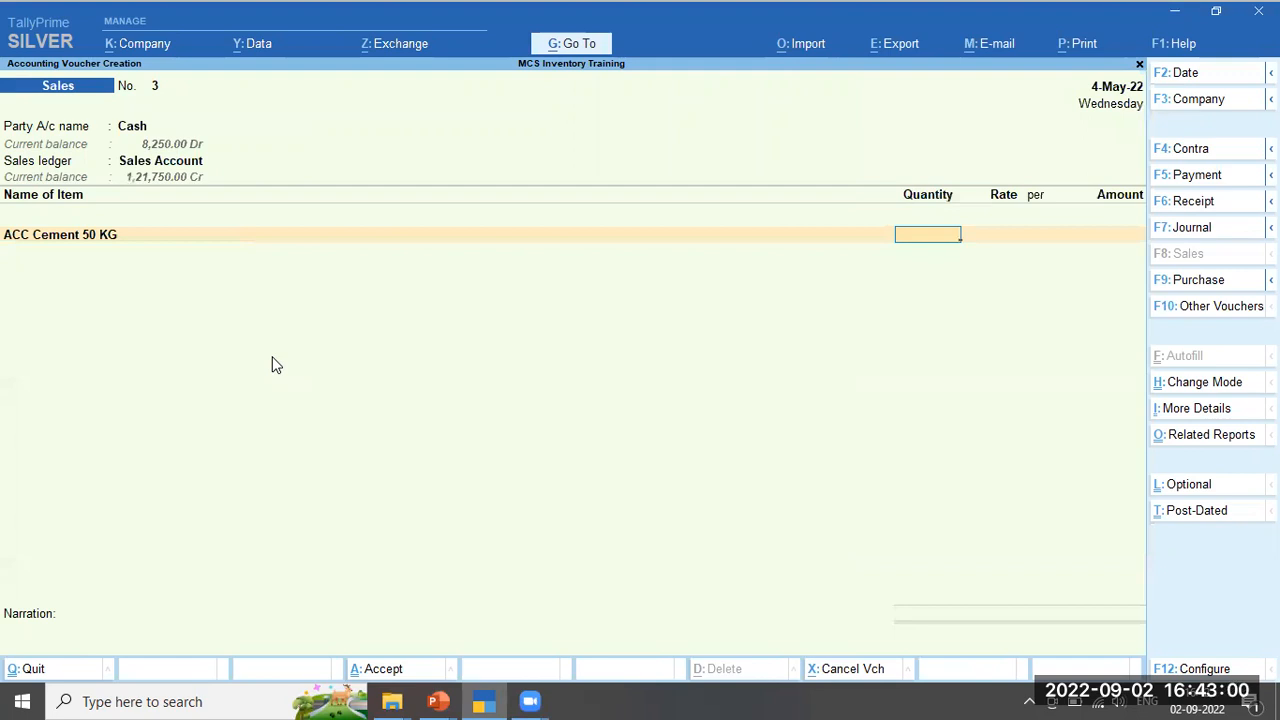
key(Return)
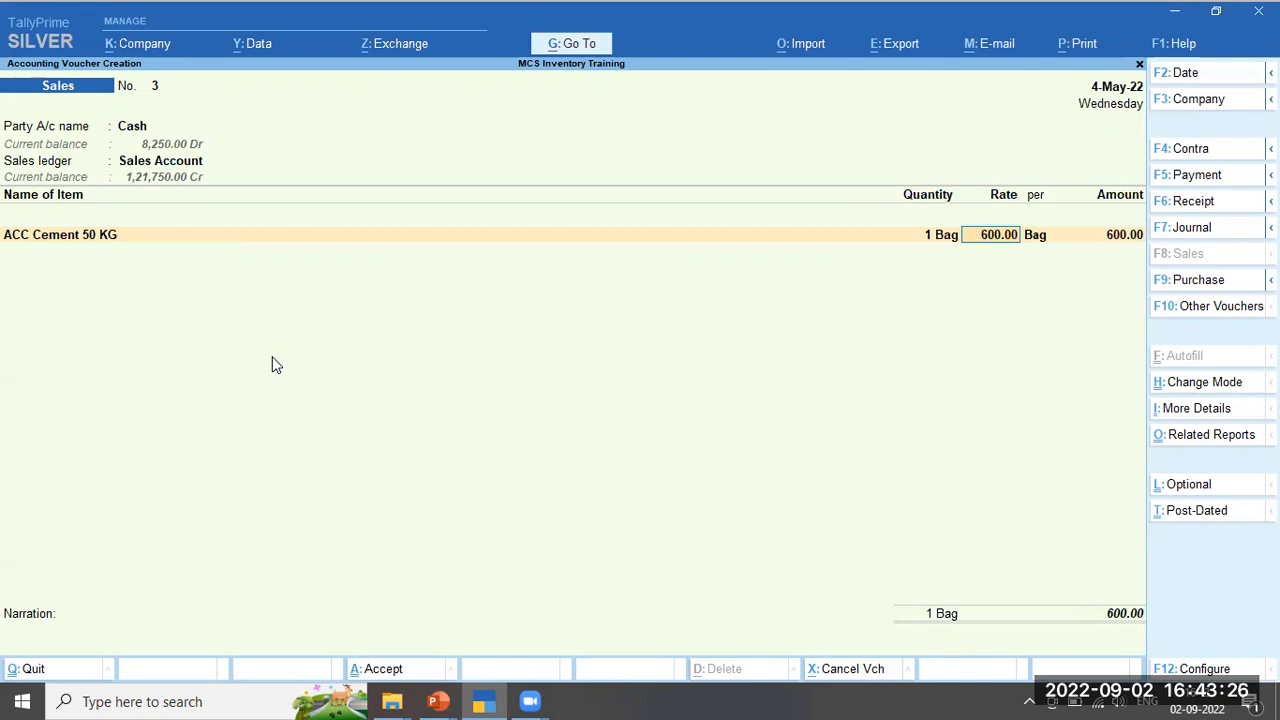
key(Escape)
key(Escape)
Discard the voucher and review the item-wise Stock Summary, closing total 2,34,980.43
key(y)
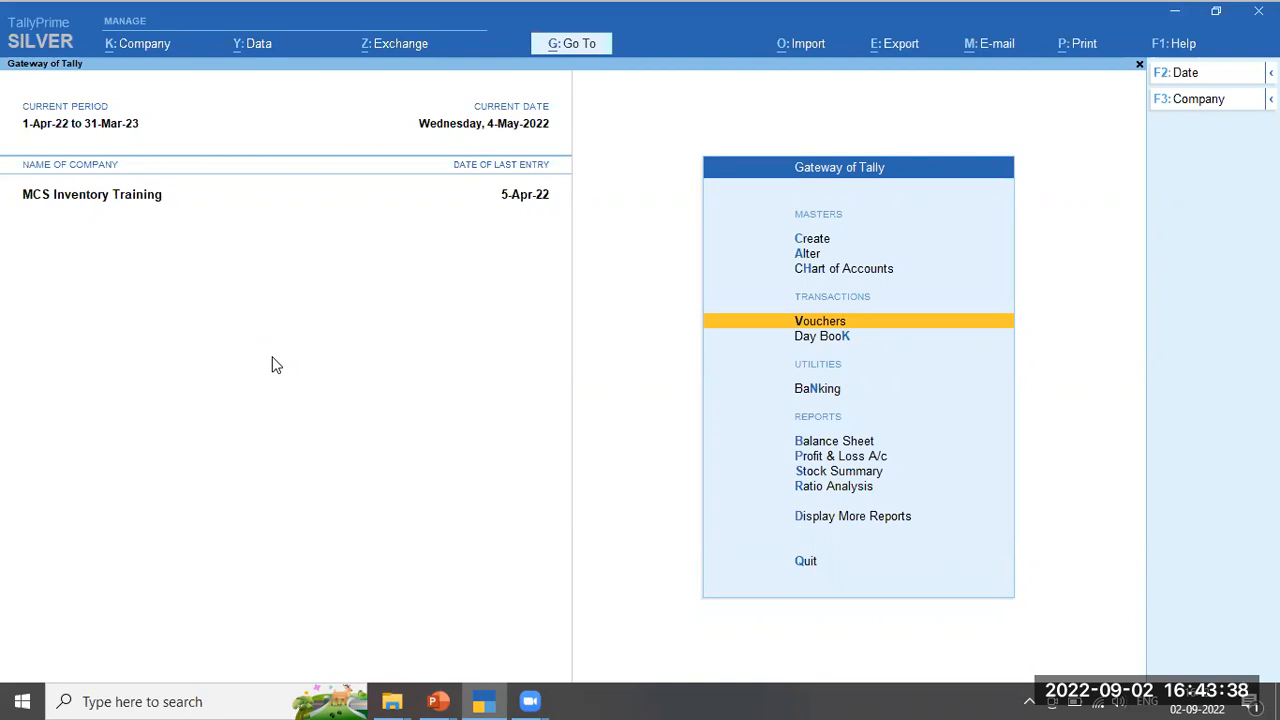
key(s)
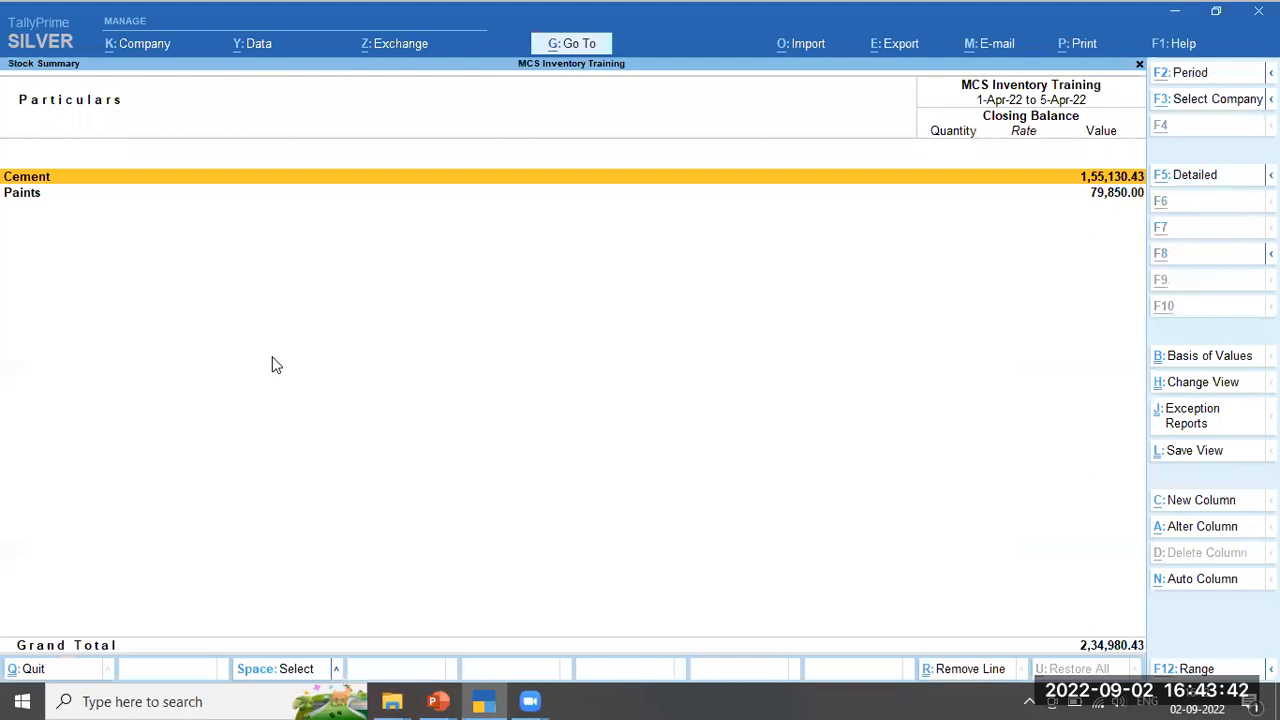
key(alt+F5)
key(Down)
key(Down)
key(Down)
key(Down)
key(Down)
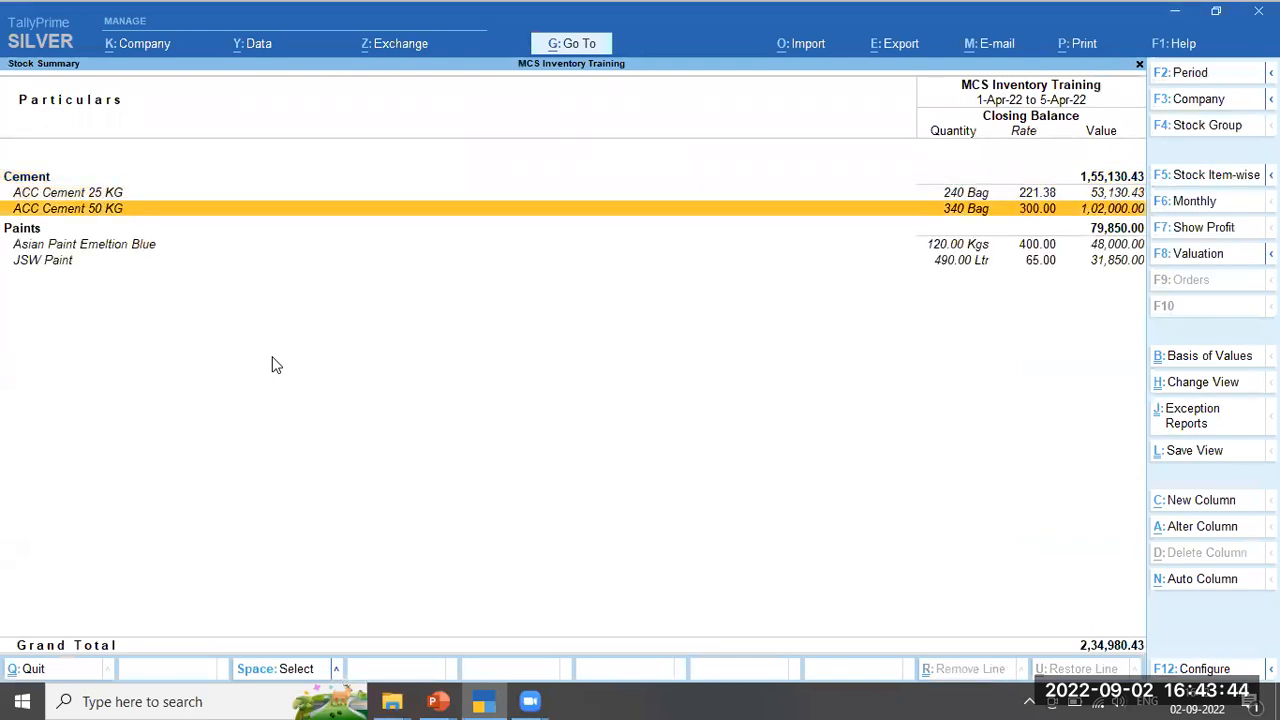
key(Up)
key(Up)
key(Up)
key(Up)
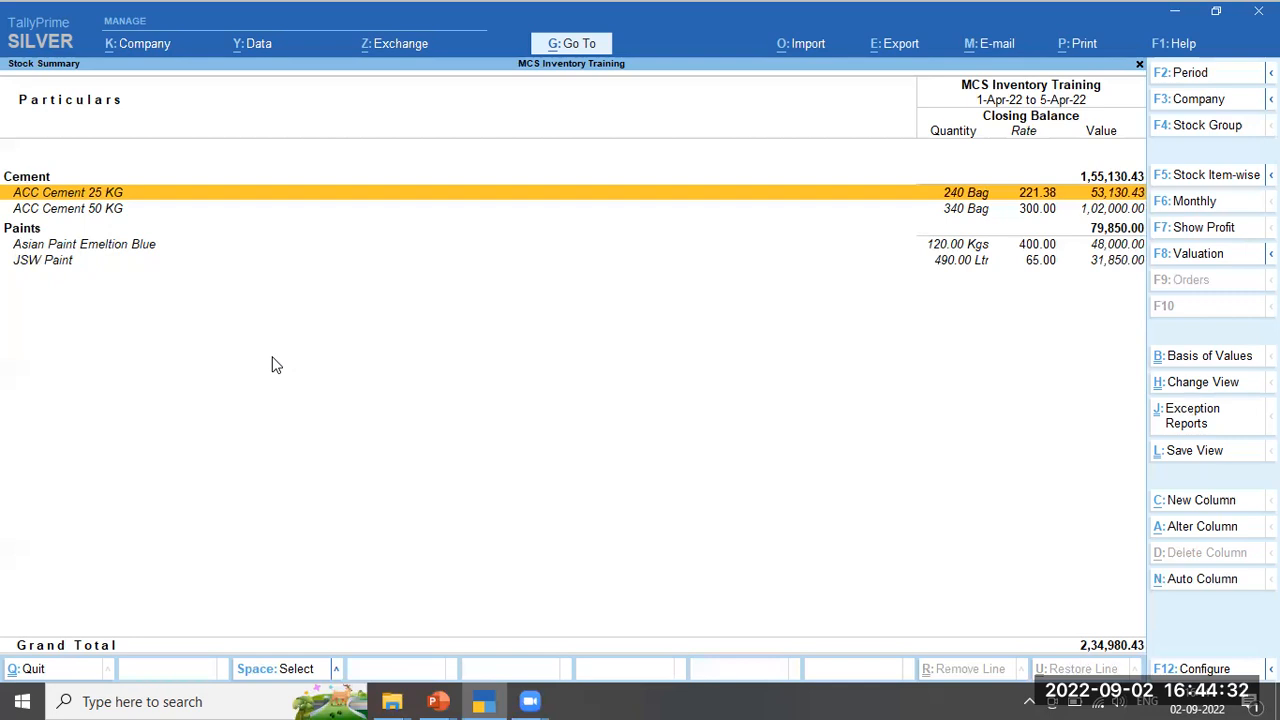
key(Escape)
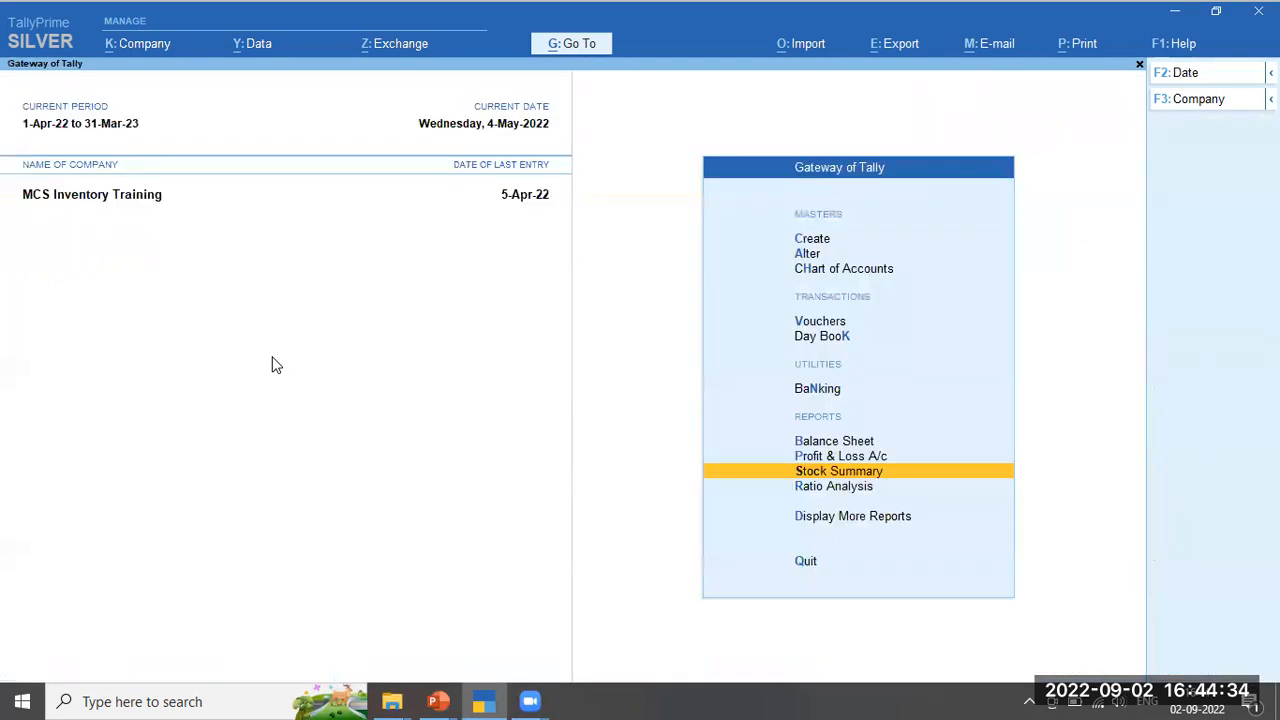
From Create, add the stock group 'Consumables' under Primary and save it
key(Up)
key(Up)
key(Up)
key(Up)
key(Up)
key(Up)
key(Up)
key(Up)
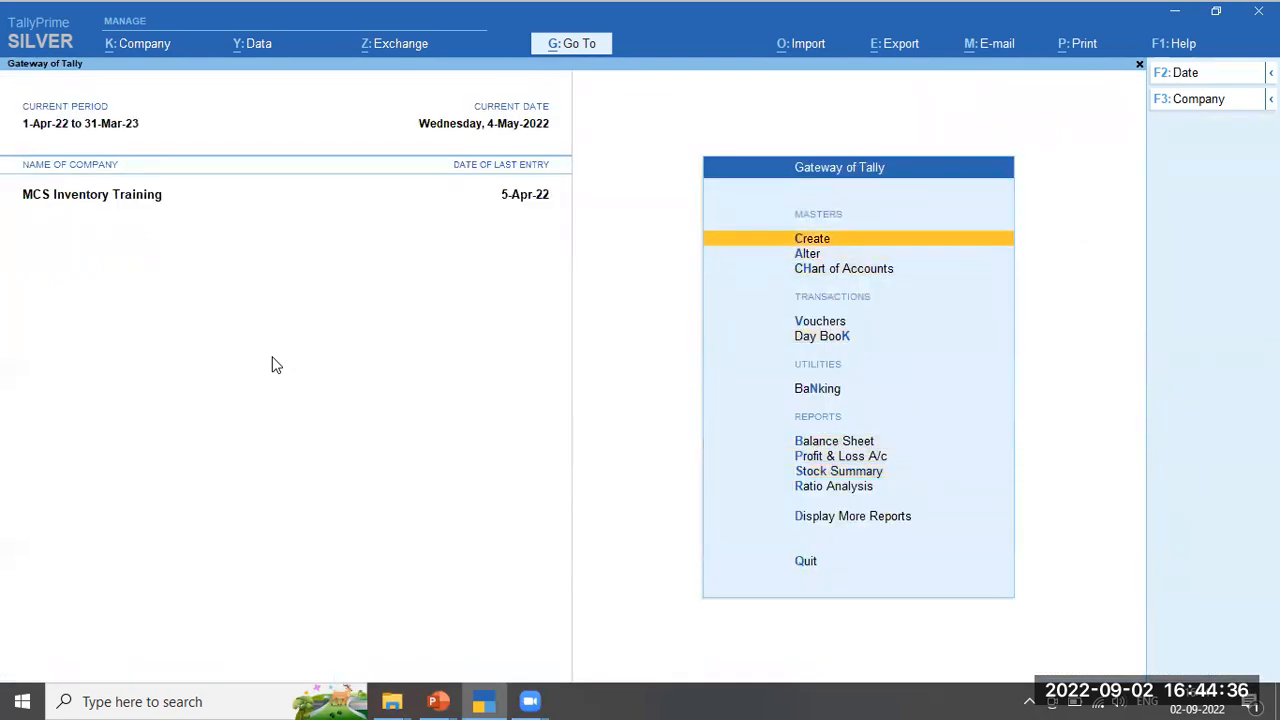
key(Return)
key(Down)
key(Down)
key(Down)
key(Down)
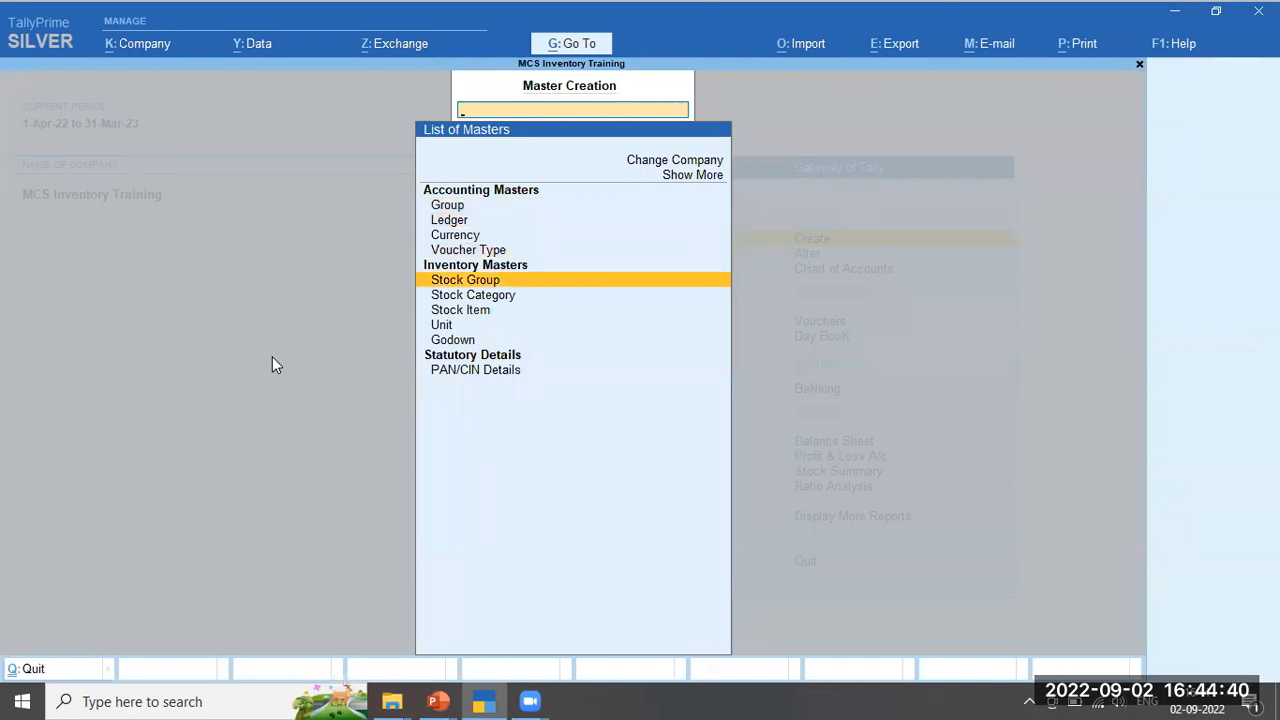
key(Return)
text(Consumables)
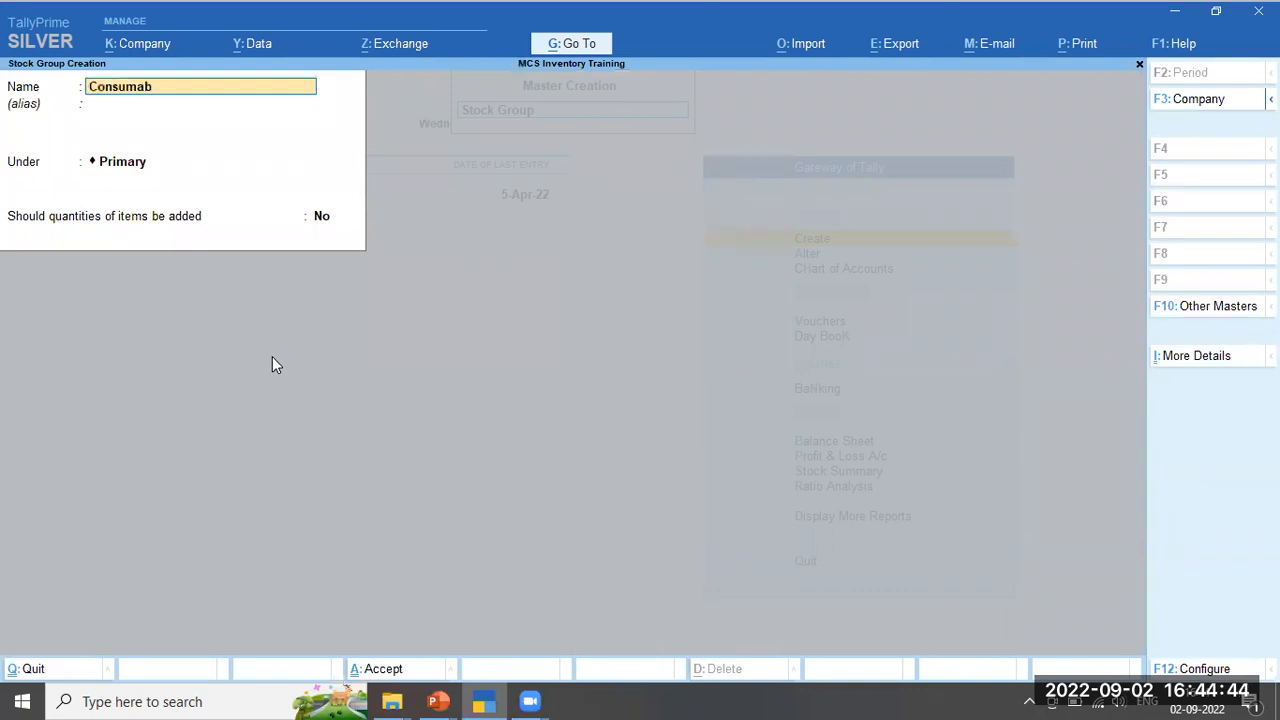
key(Return)
key(Return)
key(Return)
key(Return)
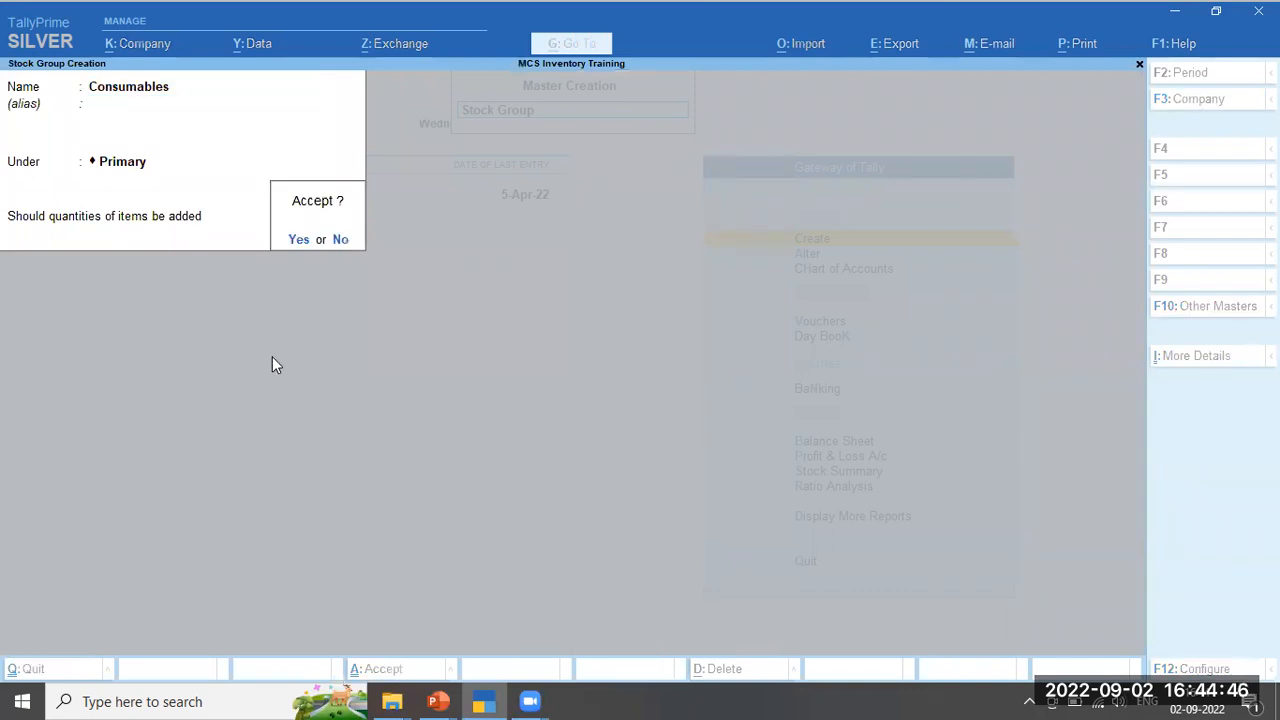
key(Return)
key(Escape)
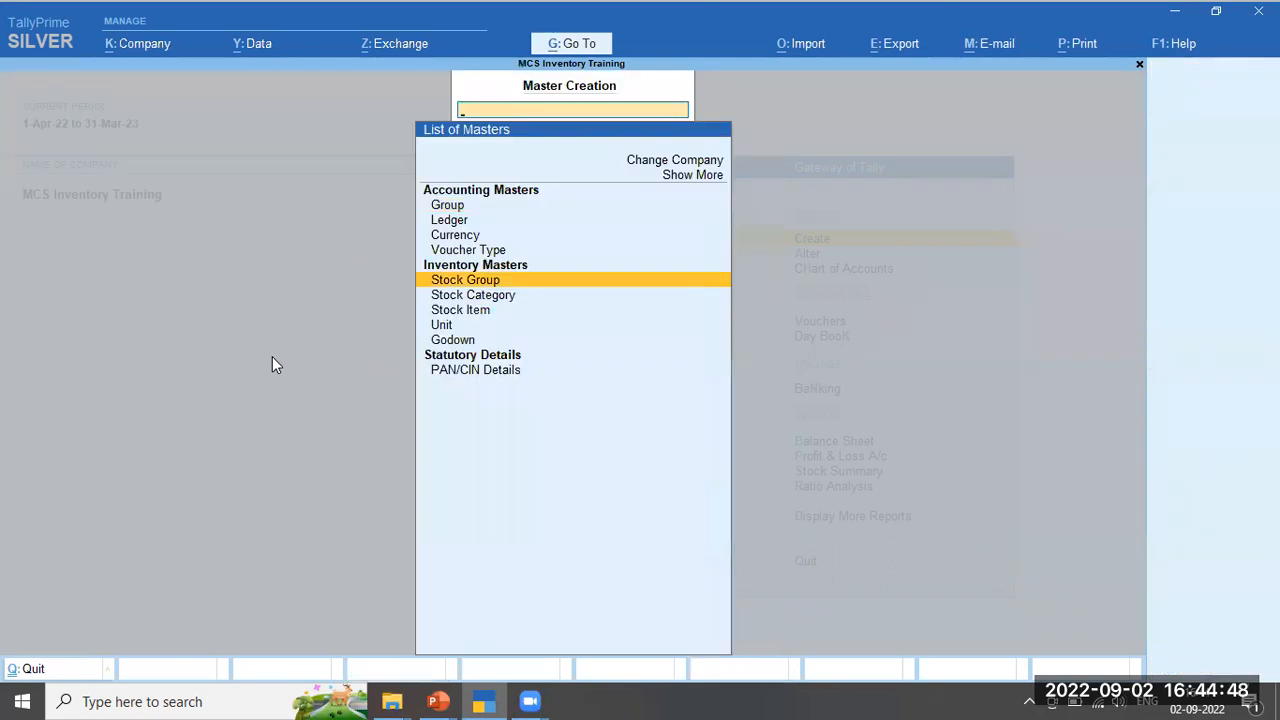
Create stock item 'Greeze' under Consumables with unit Kgs, and open its configuration
key(Down)
key(Down)
key(Return)
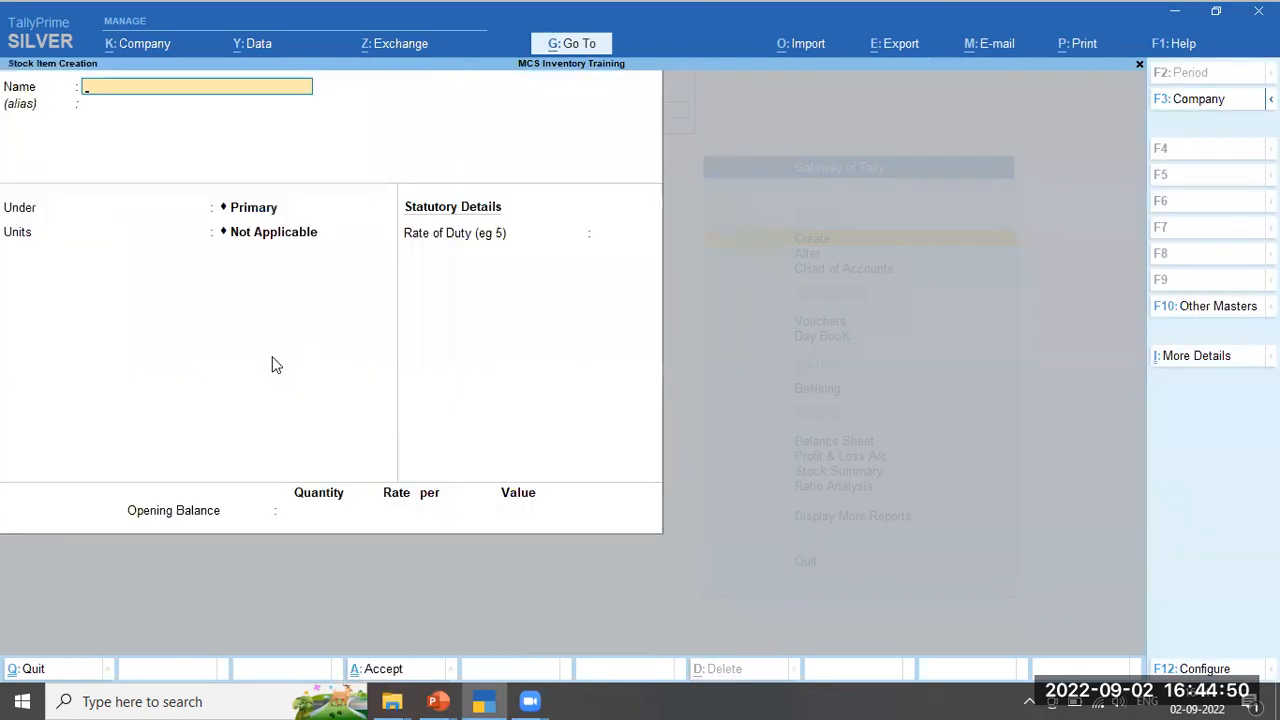
text(Greeze)
key(Return)
key(Return)
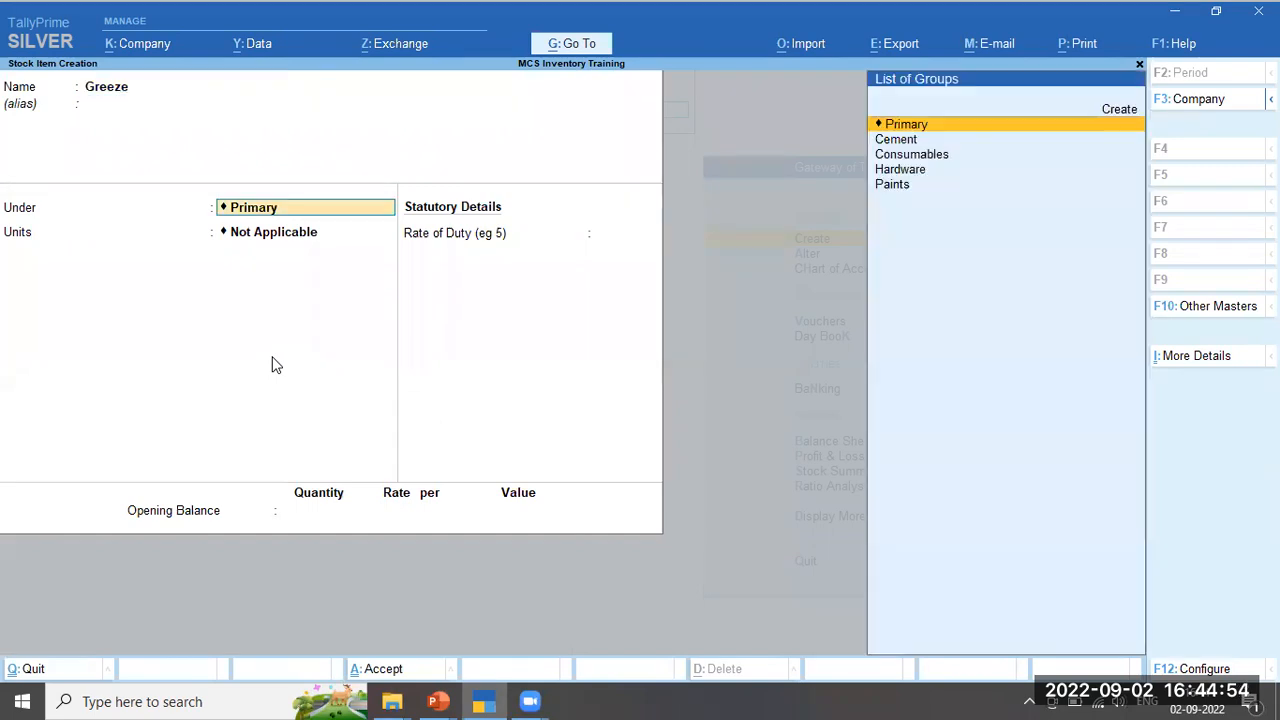
key(Down)
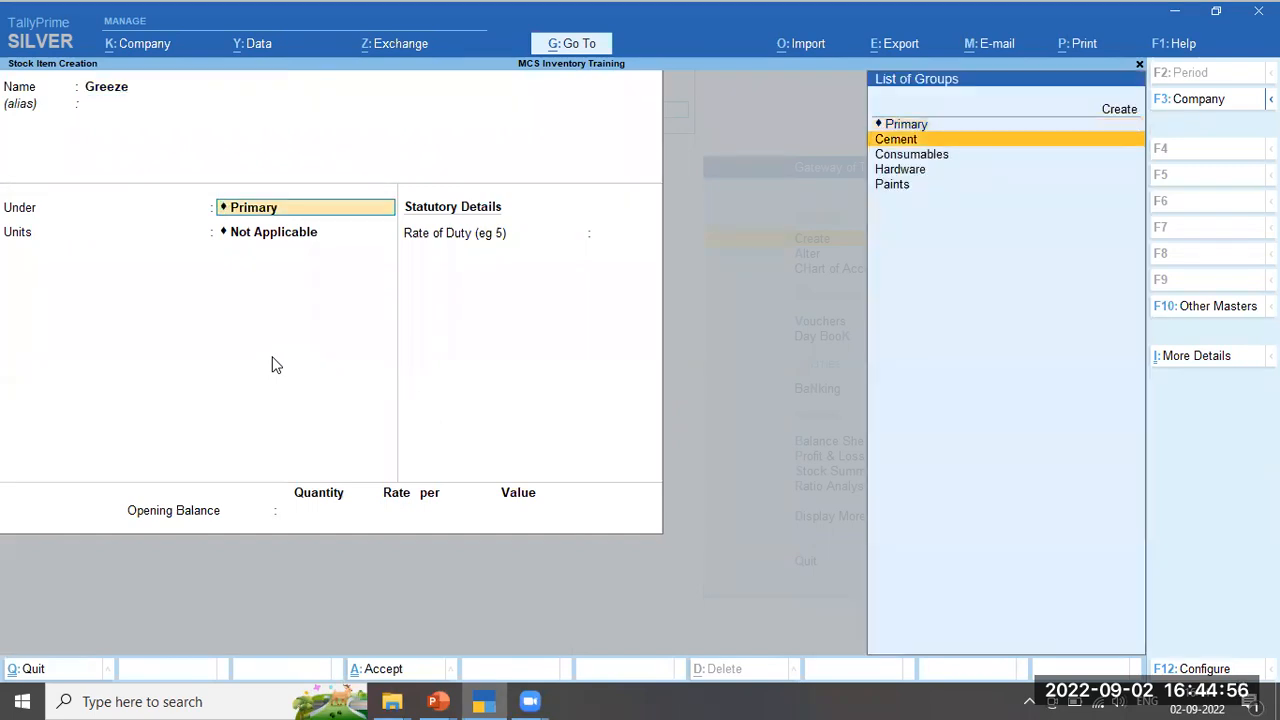
key(Down)
key(Return)
key(Down)
key(Down)
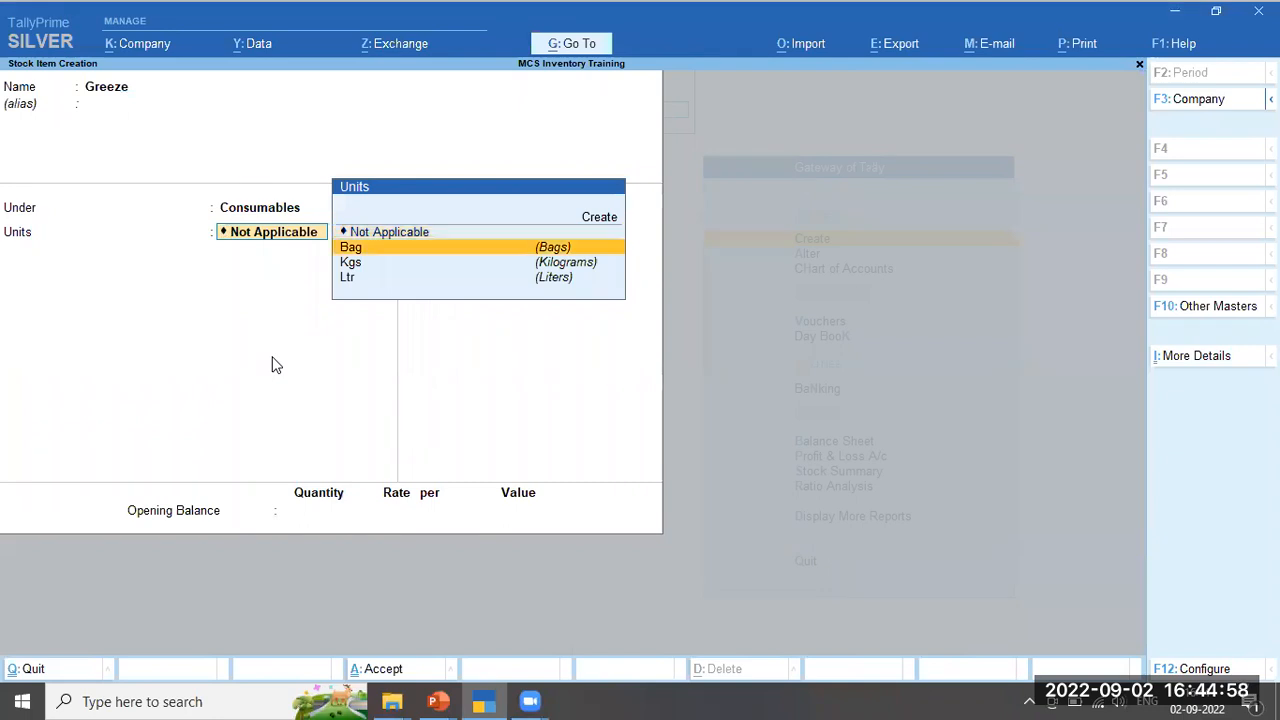
key(Return)
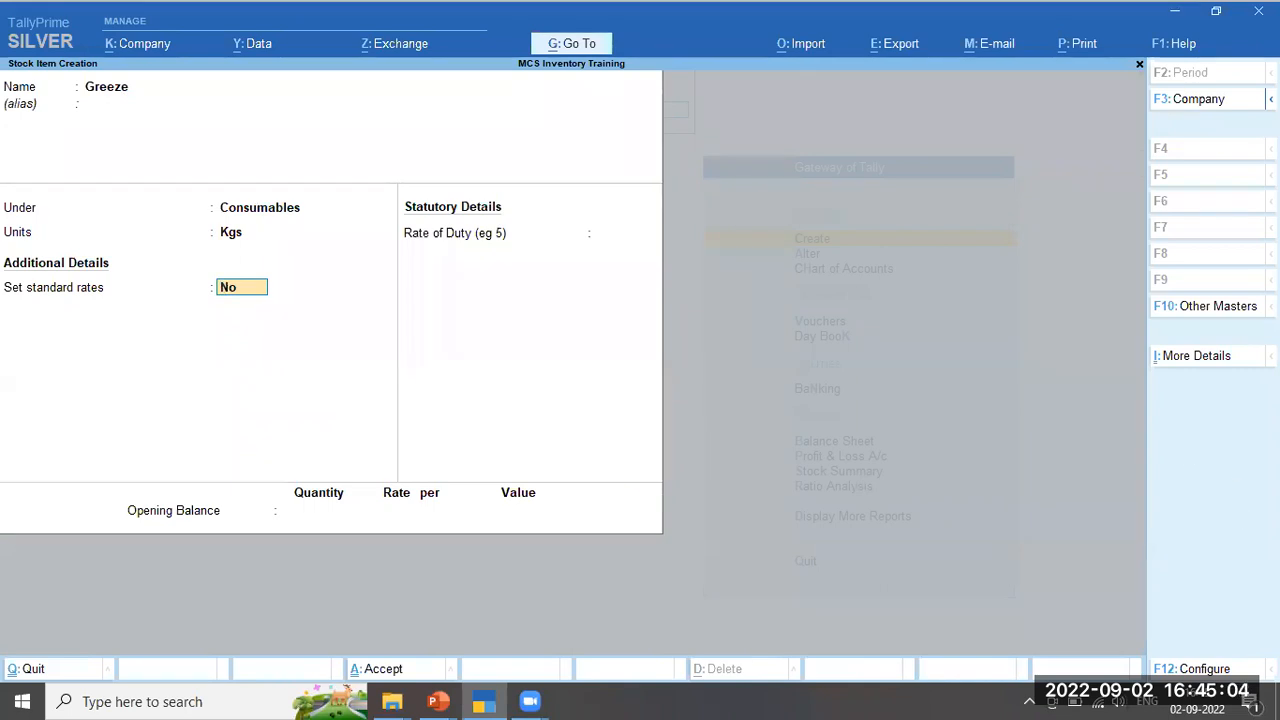
click(1218, 670)
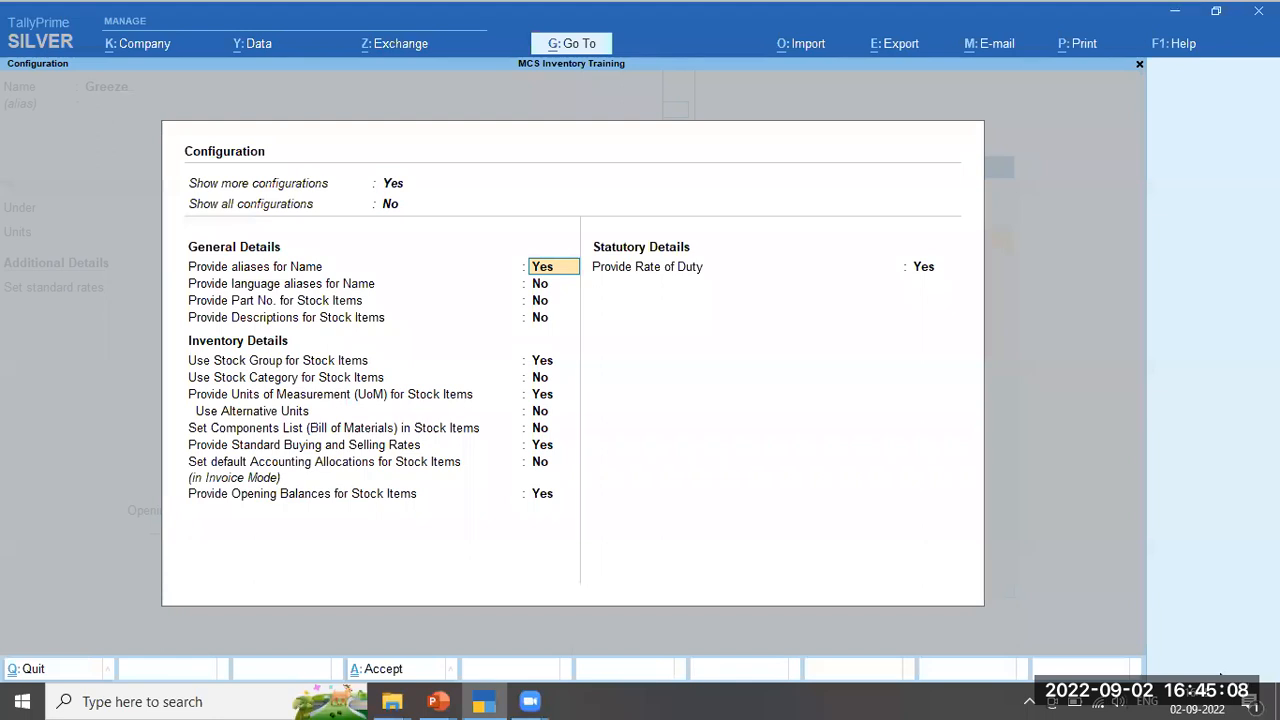
Reveal all stock item configuration options and browse down the list
key(Up)
text(y)
key(Return)
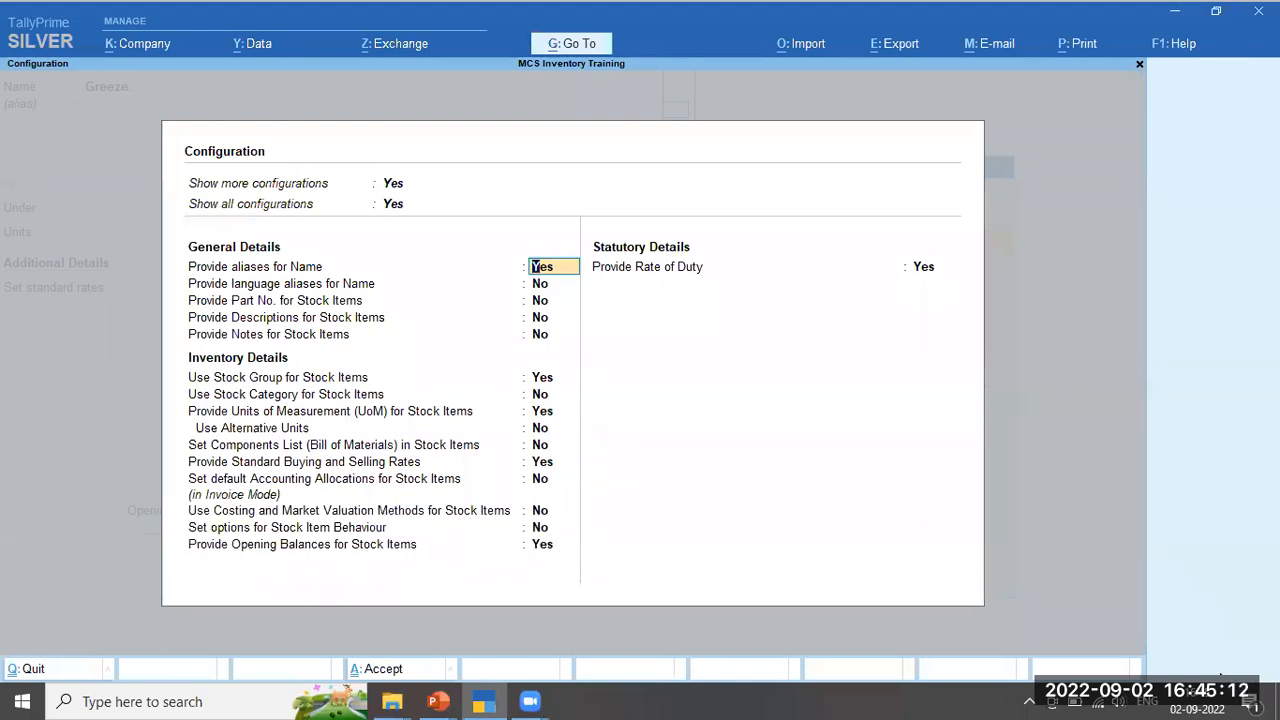
key(Return)
key(Return)
key(Return)
key(Return)
key(Return)
key(Return)
key(Return)
key(Return)
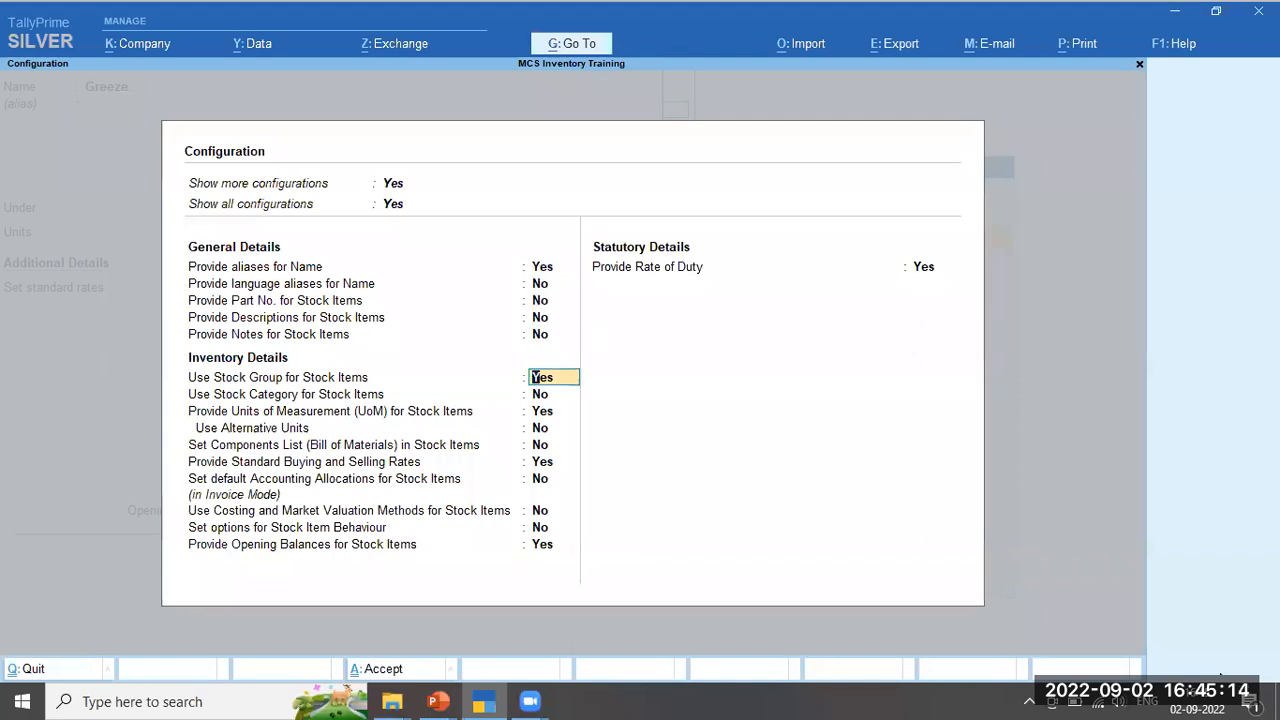
key(Return)
key(Return)
key(Return)
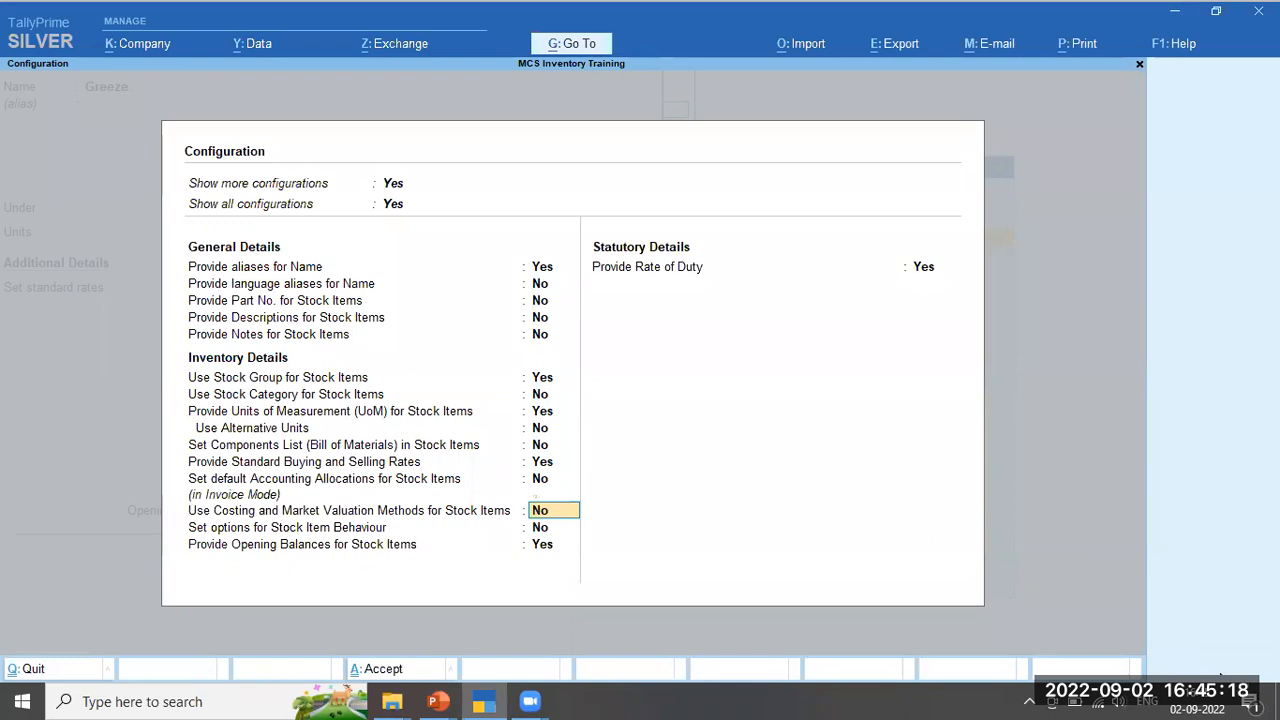
key(Return)
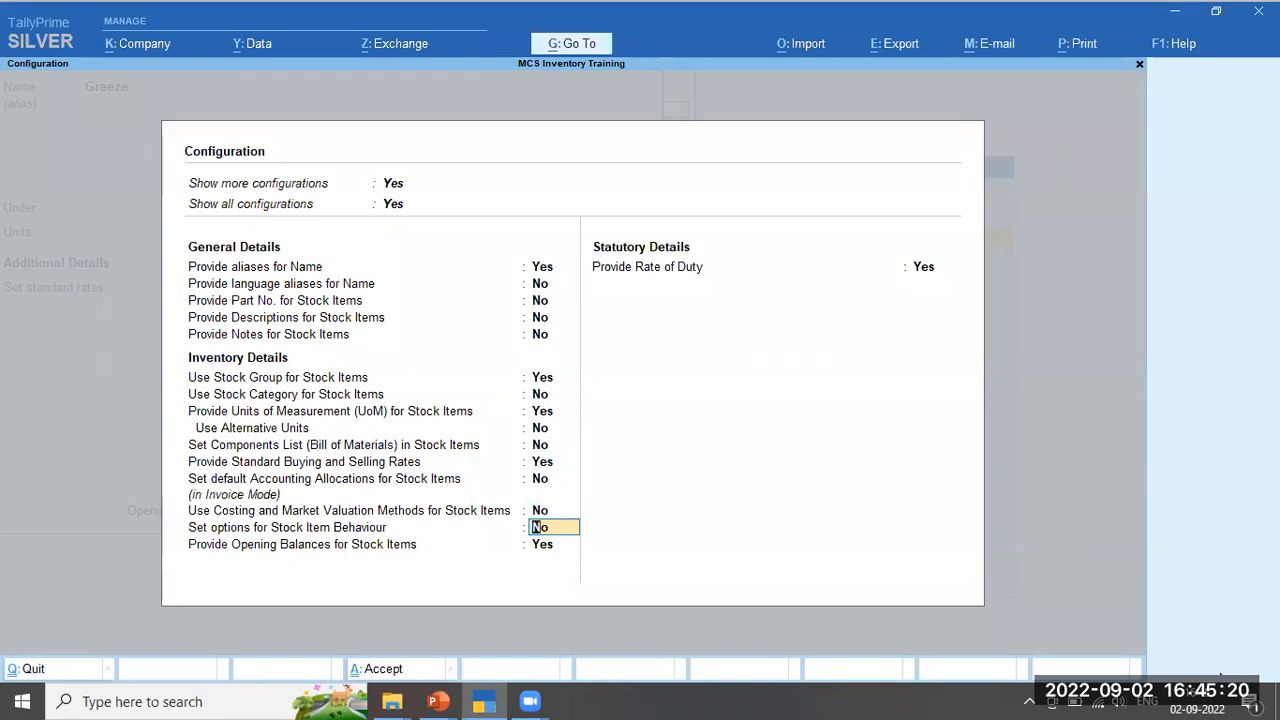
key(Return)
key(Return)
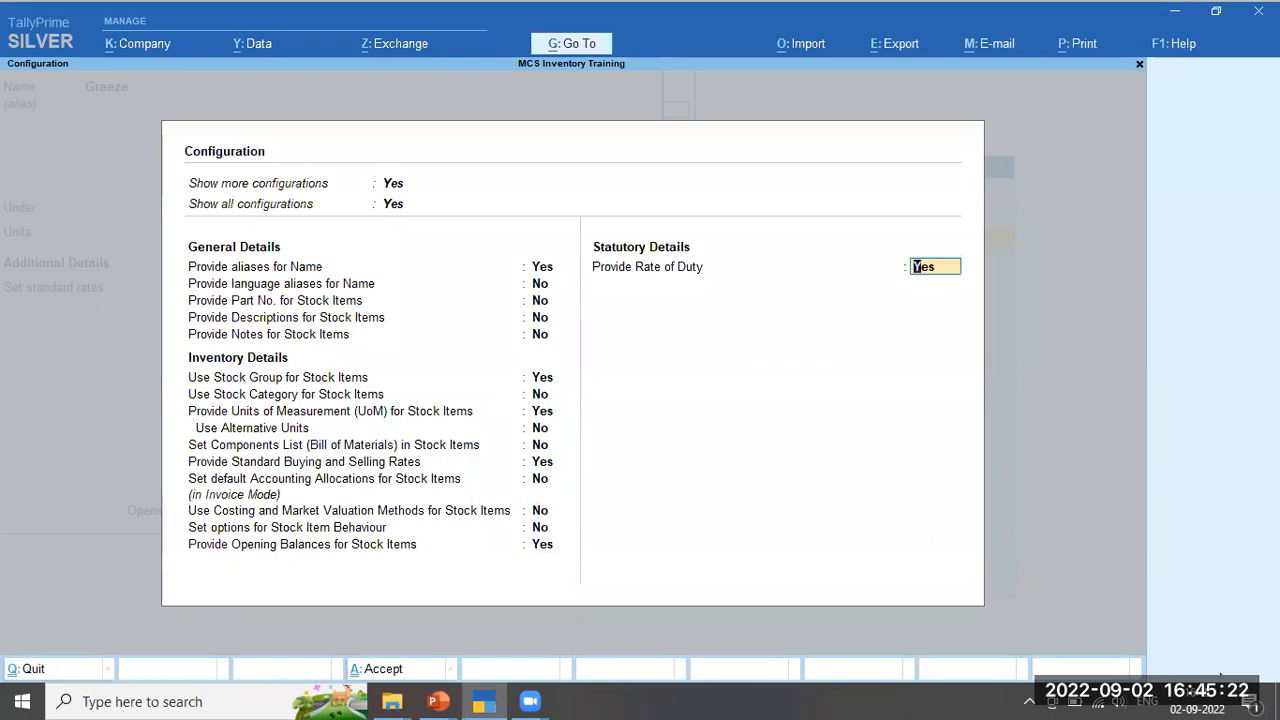
Set 'Set options for Stock Item Behaviour' to Yes and accept the configuration
key(Up)
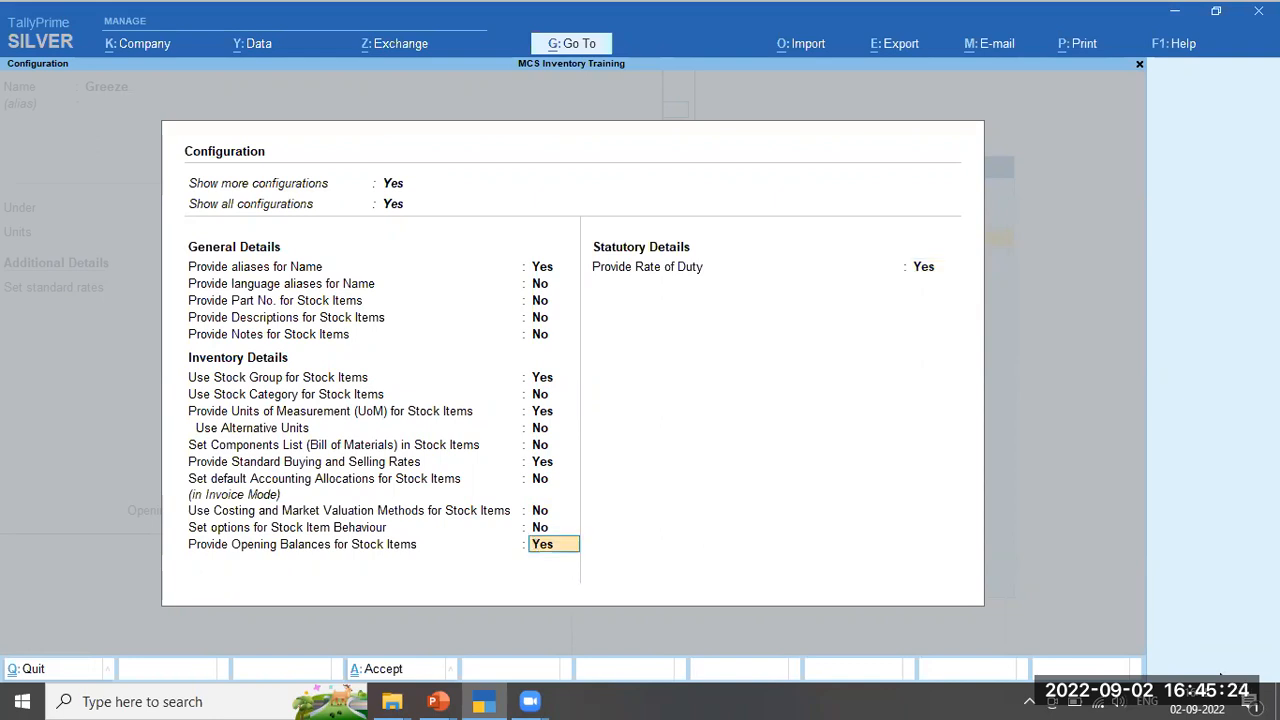
key(Up)
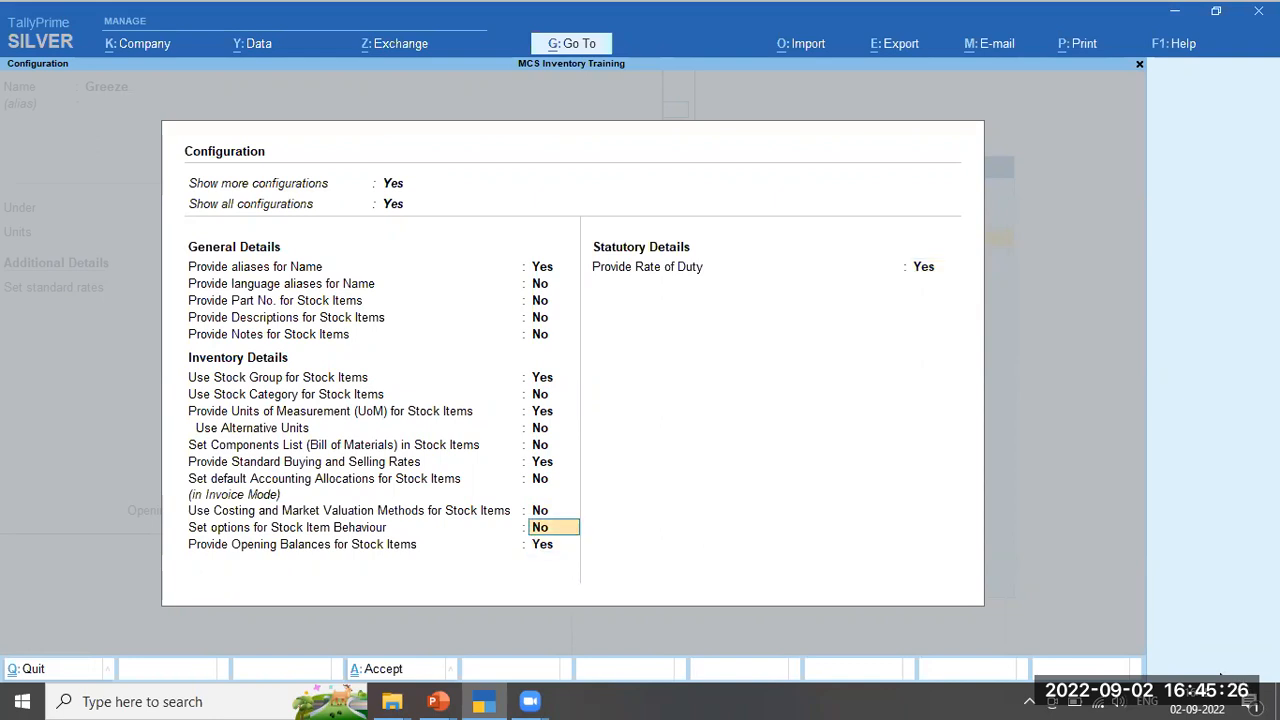
key(Up)
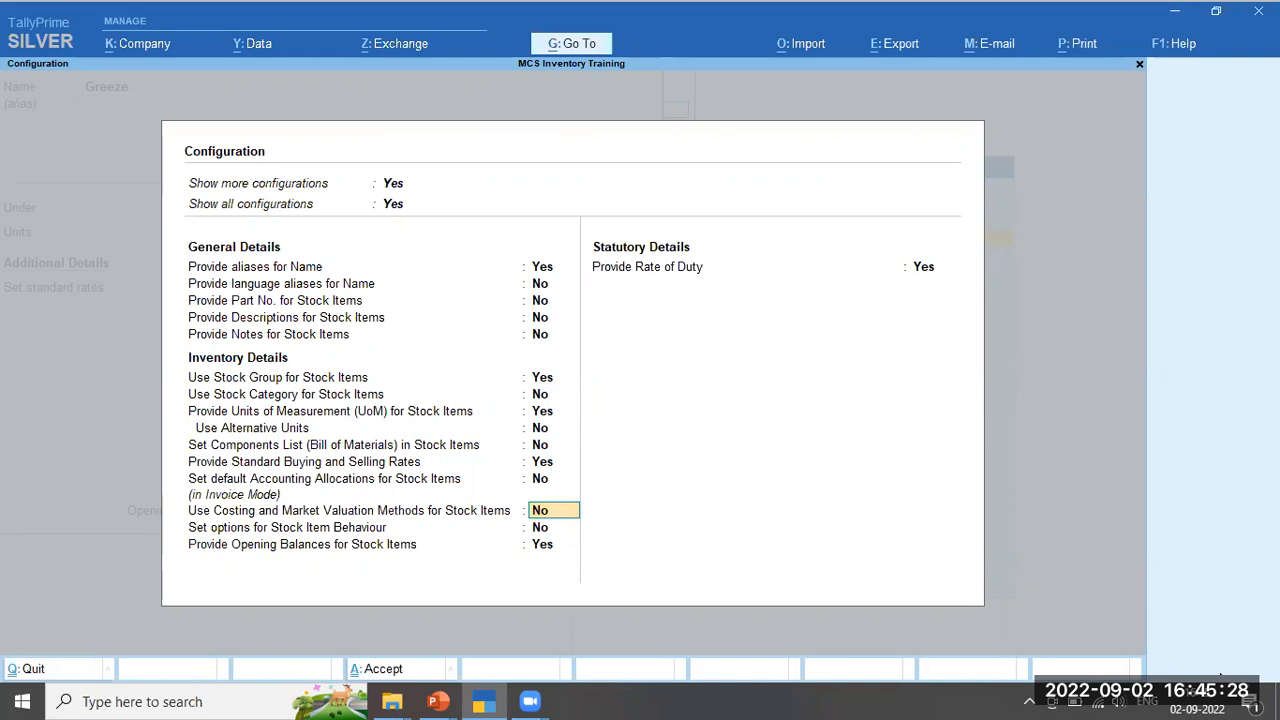
key(Up)
key(Up)
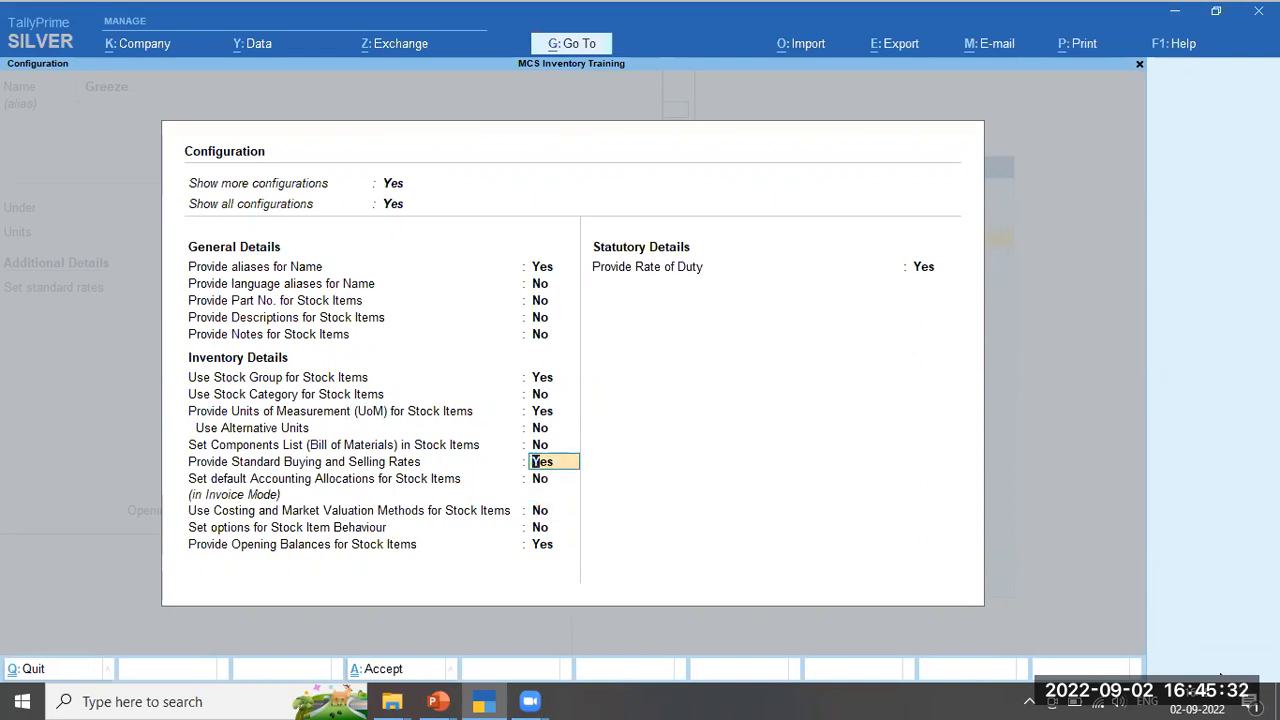
key(Down)
key(Down)
key(Down)
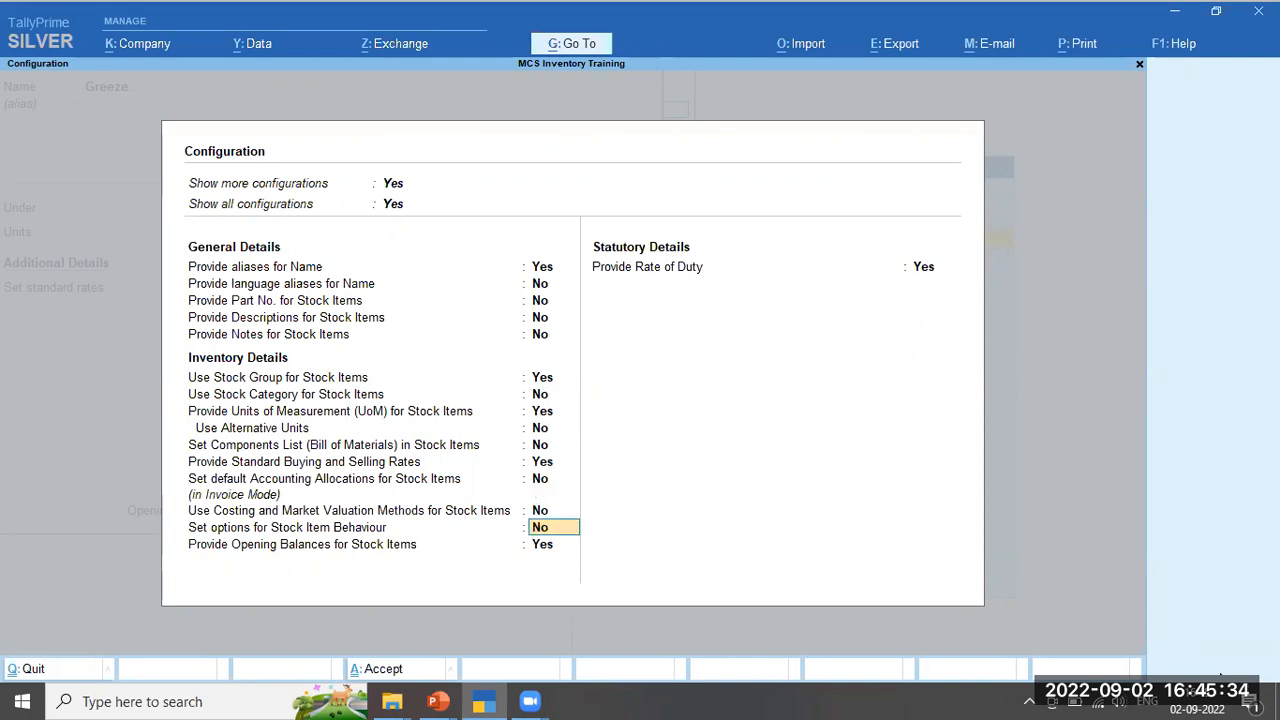
text(y)
key(Return)
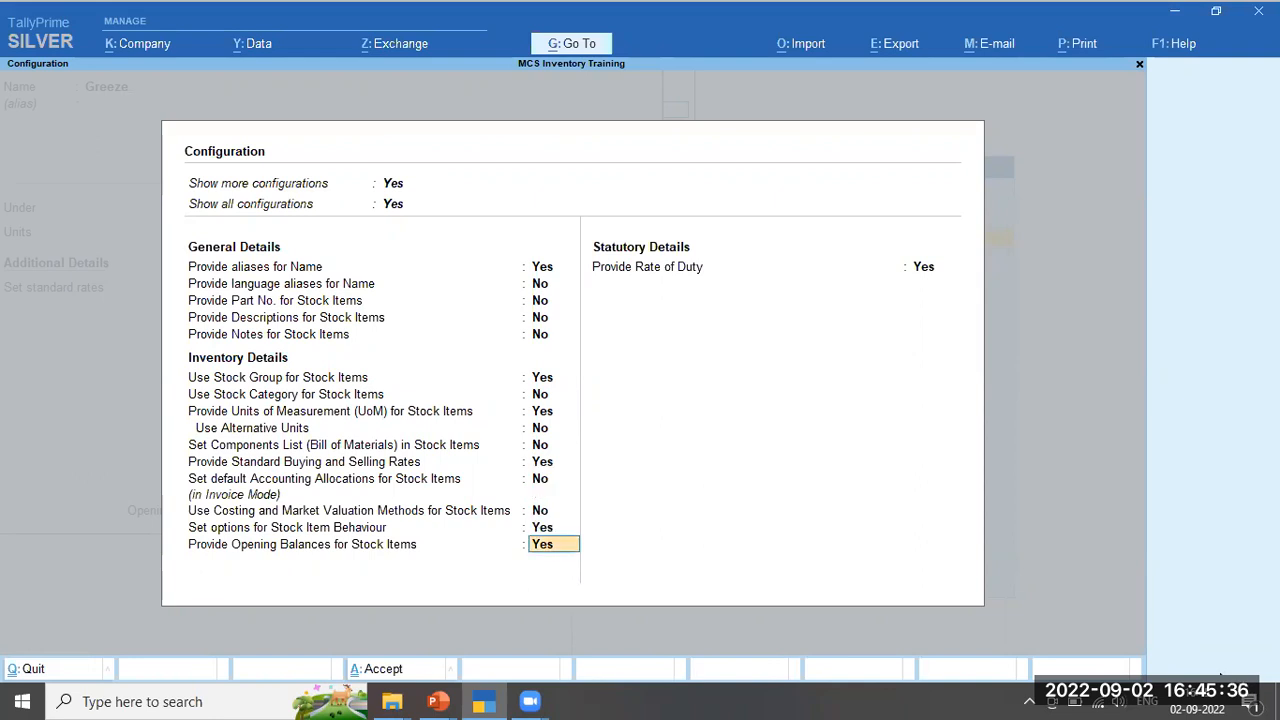
key(ctrl+a)
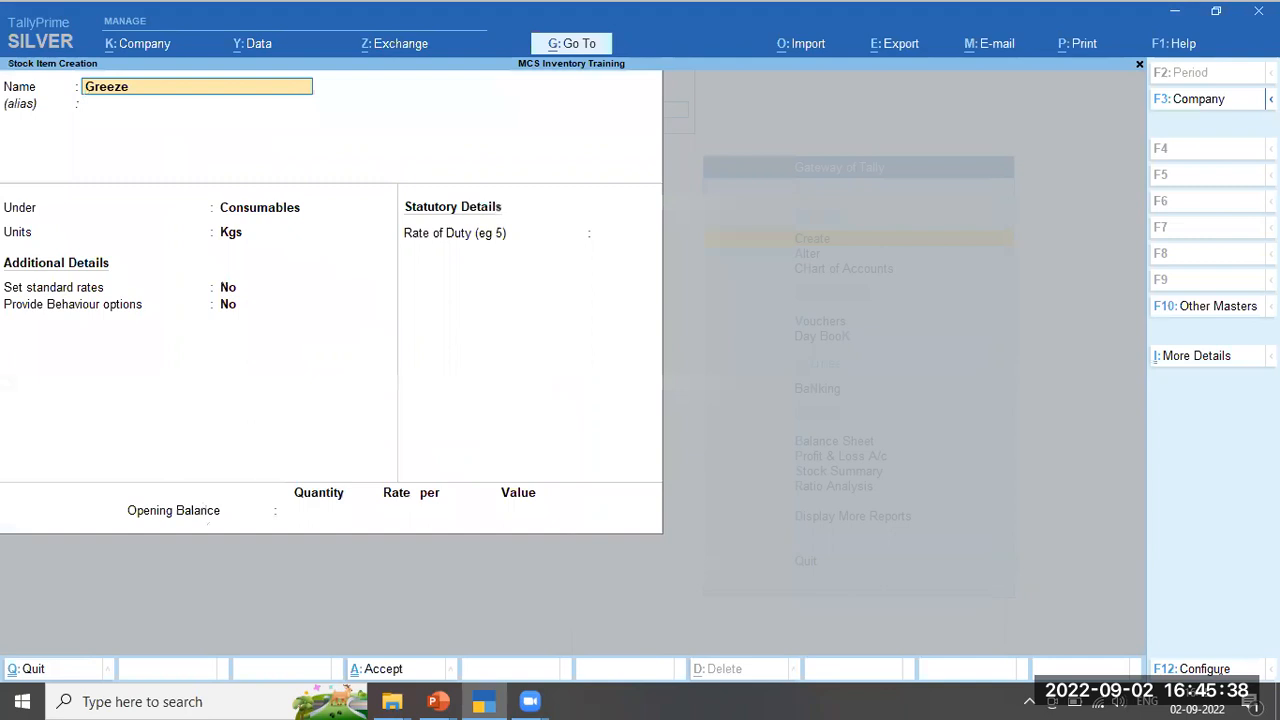
Enable Provide Behaviour options for Greeze, set 'Treat all purchases as consumed' to Yes, and save the item
key(Return)
key(Return)
key(Return)
key(Return)
key(Return)
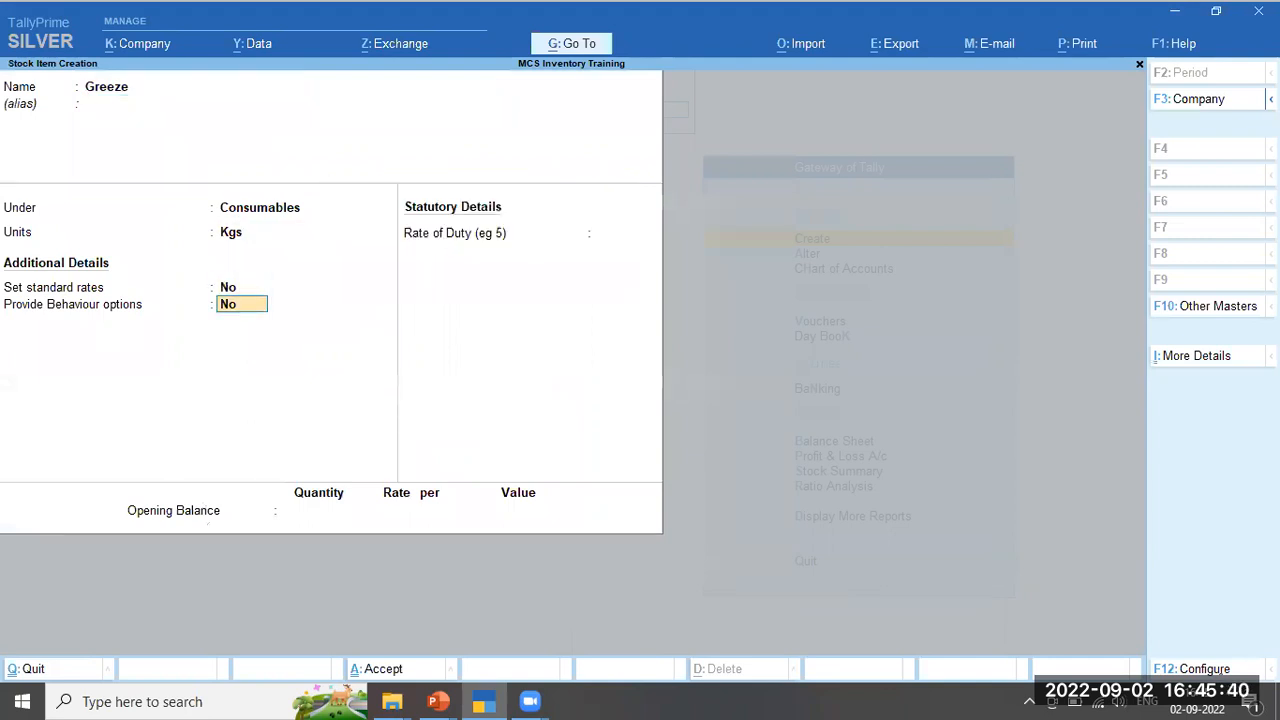
text(y)
key(Return)
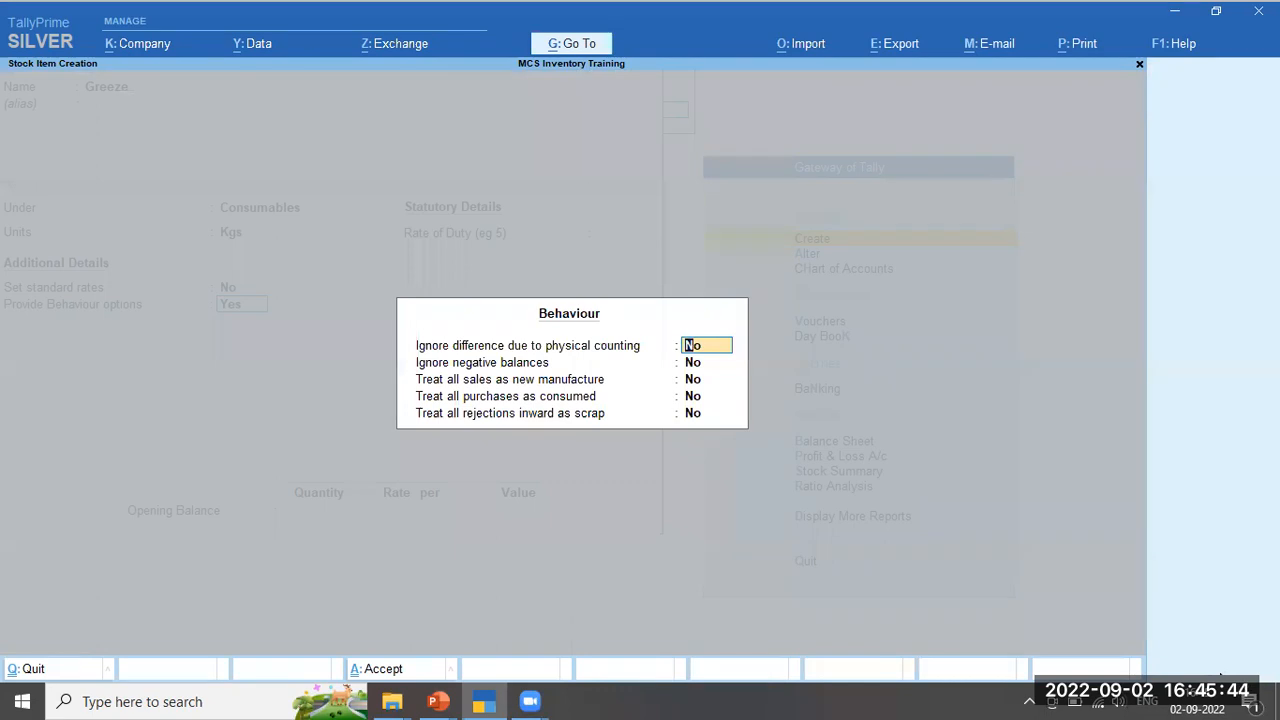
key(Return)
key(Return)
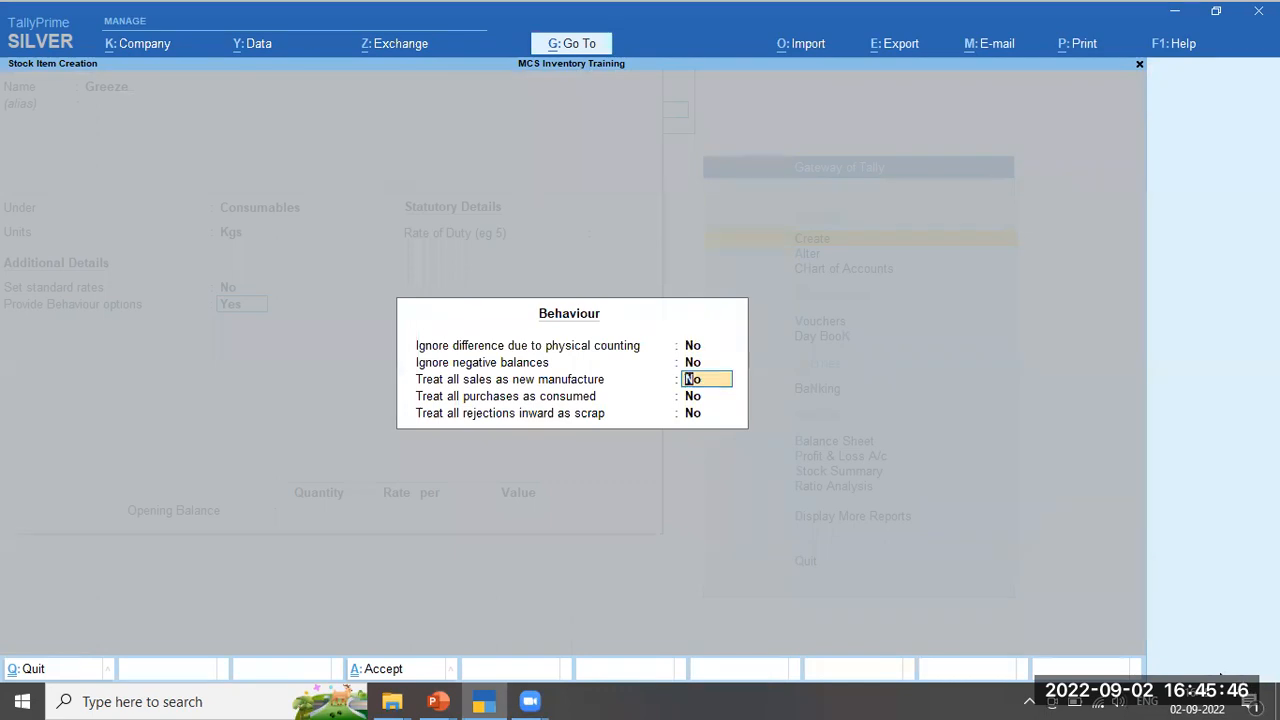
key(Return)
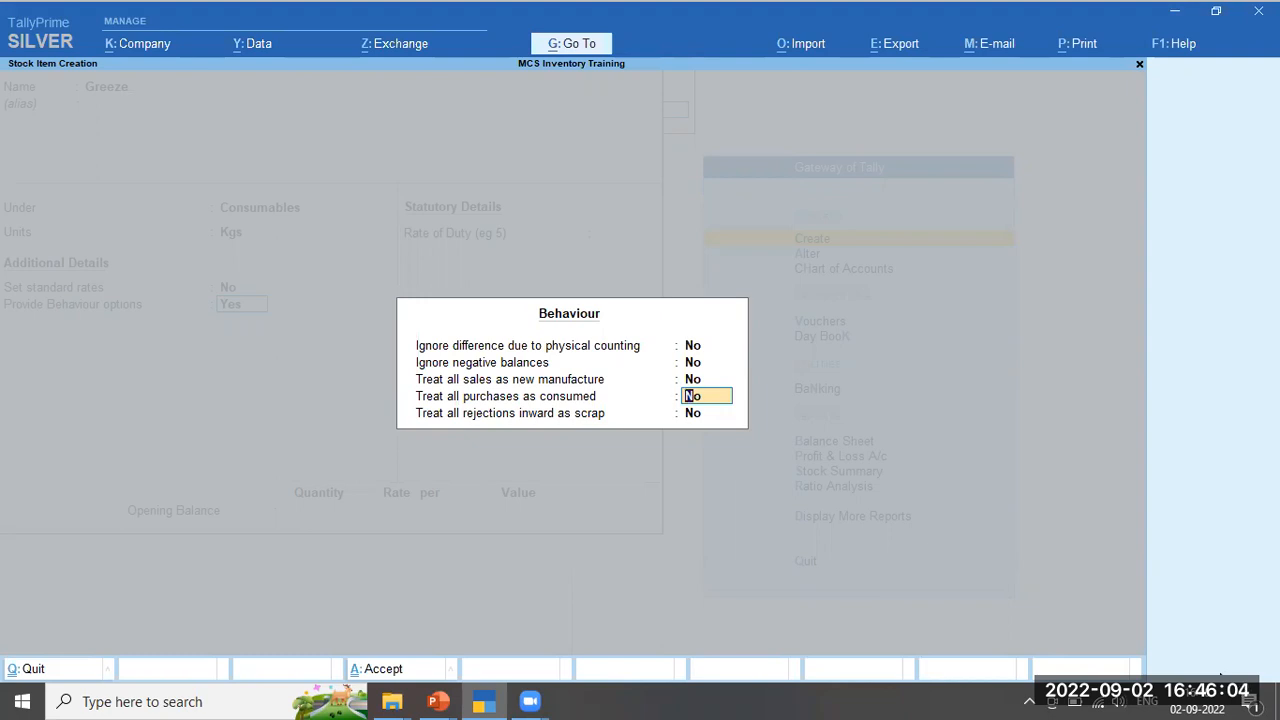
key(y)
key(Return)
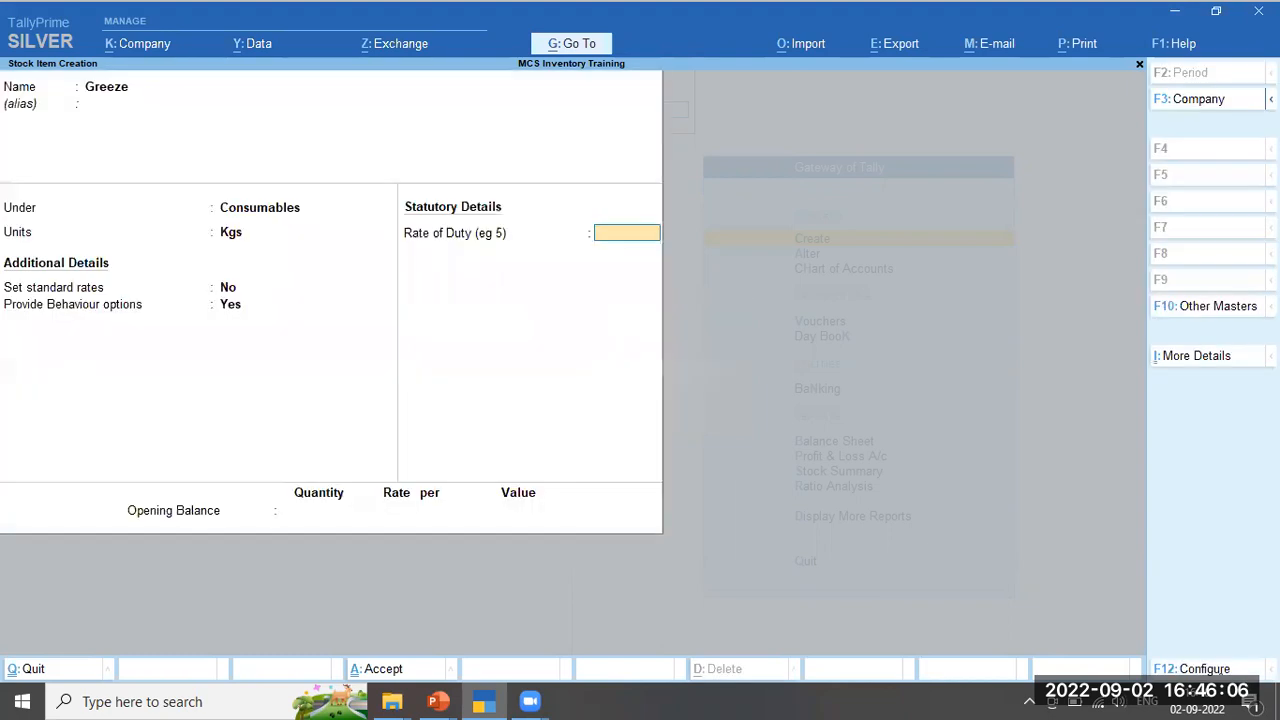
key(ctrl+a)
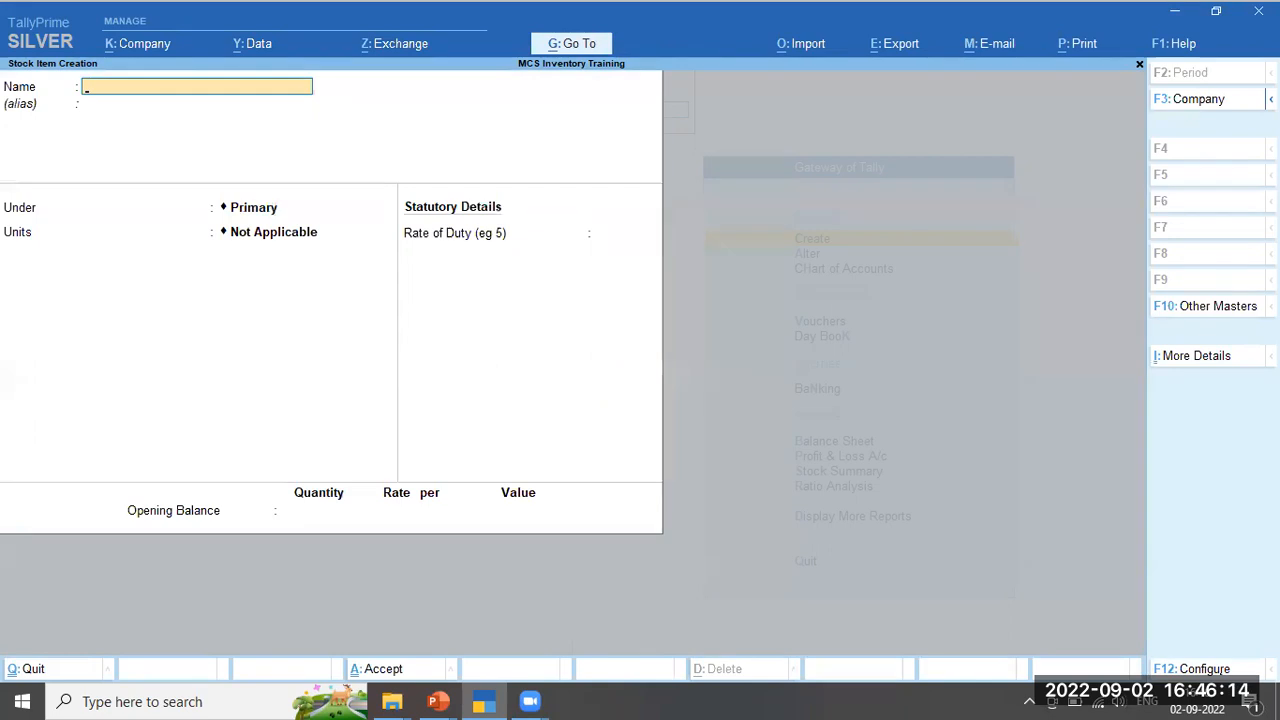
Open the Stock Summary from the Gateway and review the Cement and Paints rows
key(Escape)
key(Escape)
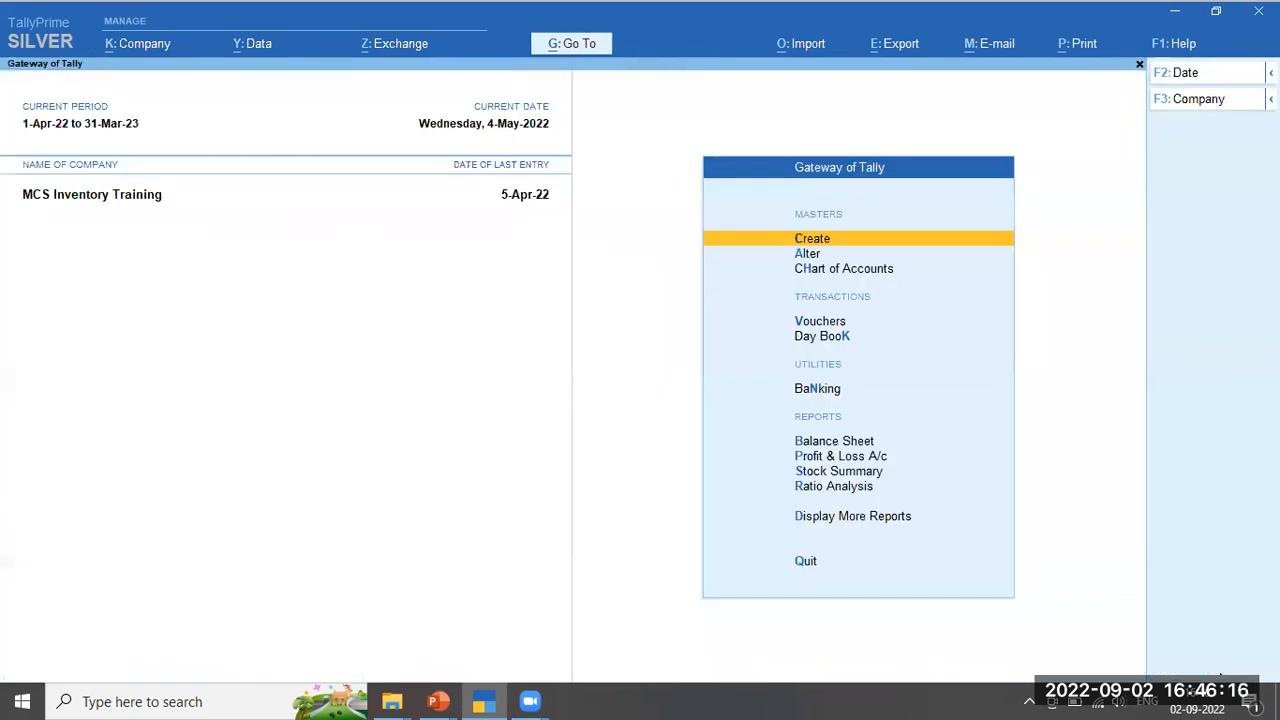
key(s)
key(Down)
key(Up)
key(Down)
key(Up)
key(Down)
key(Up)
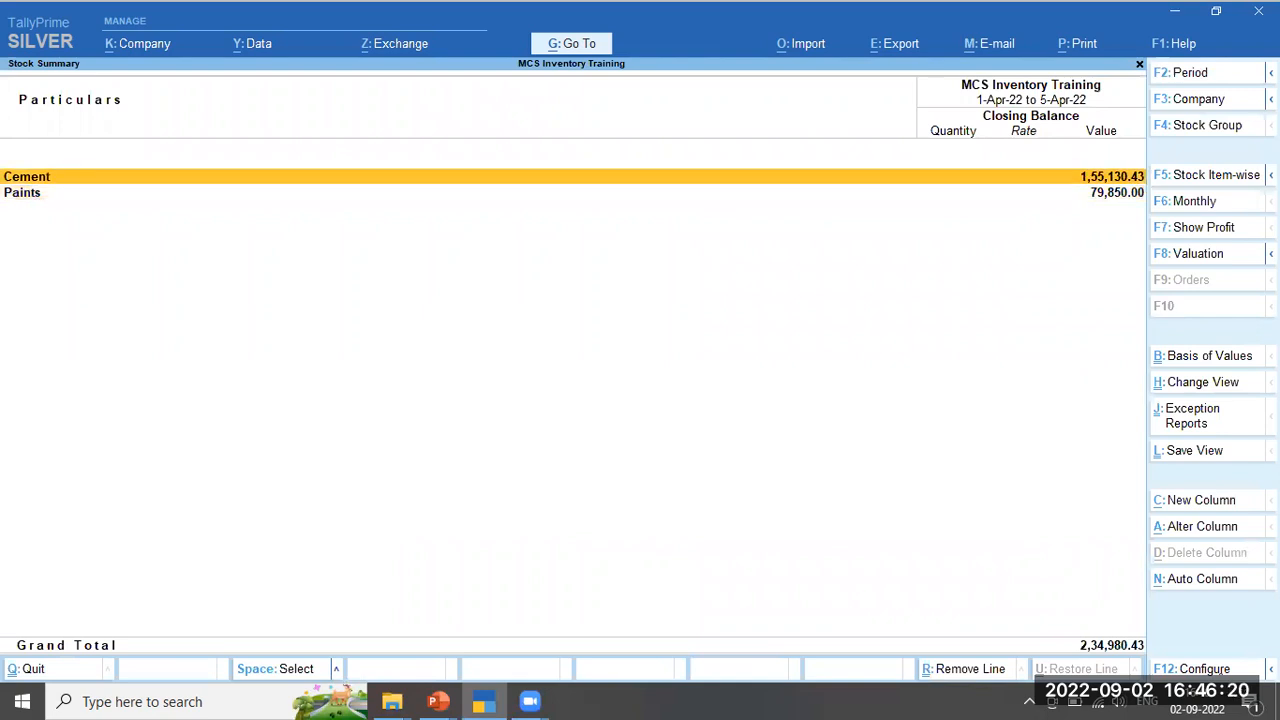
Close the stock summary and start a new voucher entry
key(Escape)
key(Up)
key(Up)
key(Up)
key(Up)
key(Up)
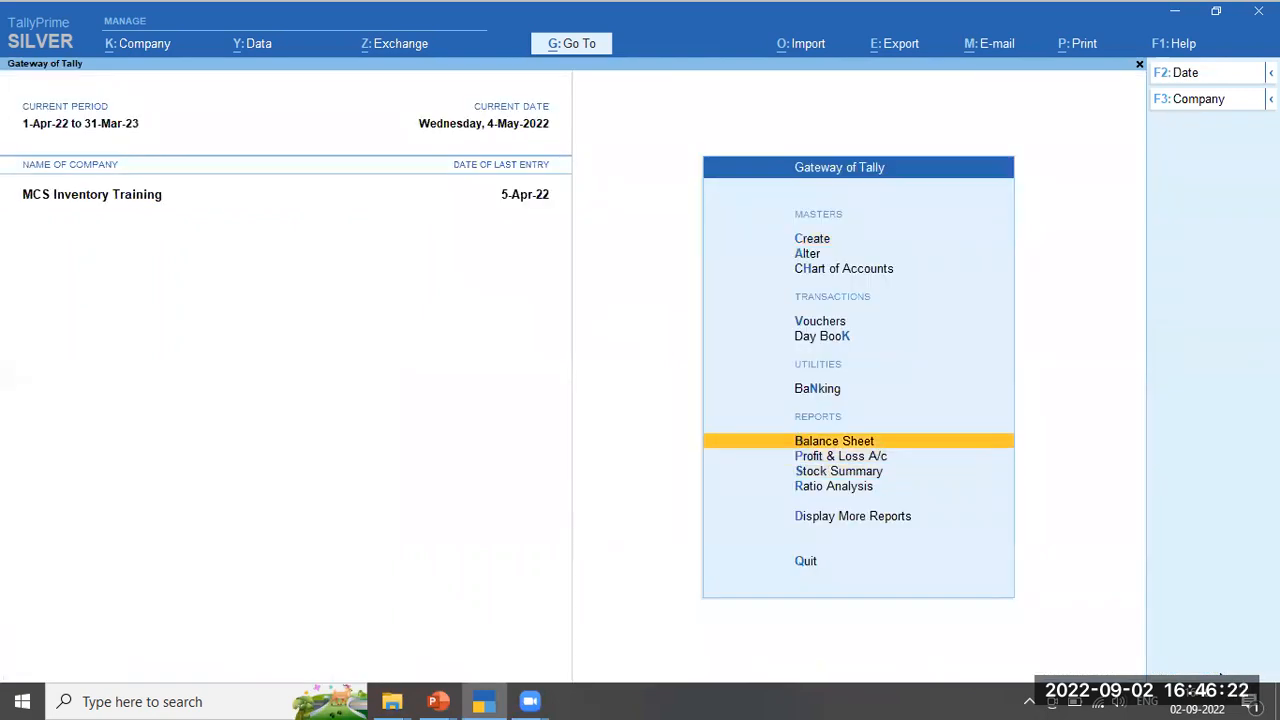
key(Return)
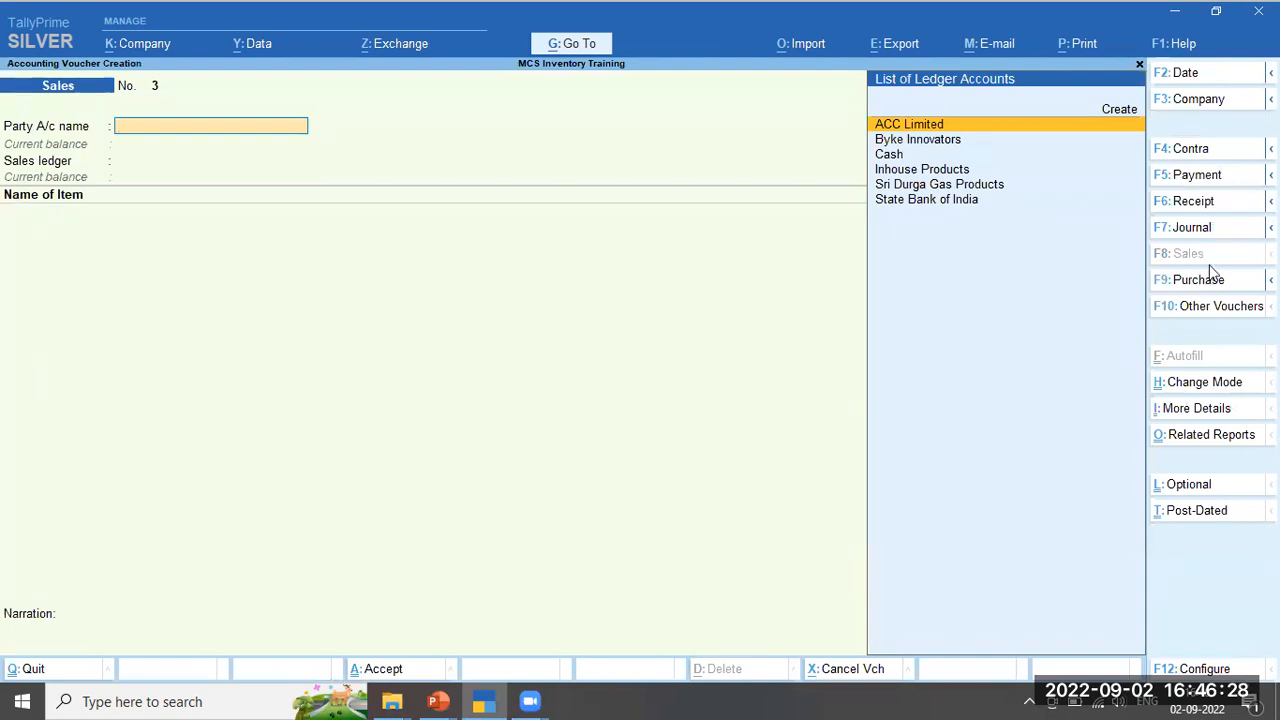
Switch the voucher type from Sales to Journal, then to Payment
click(1211, 234)
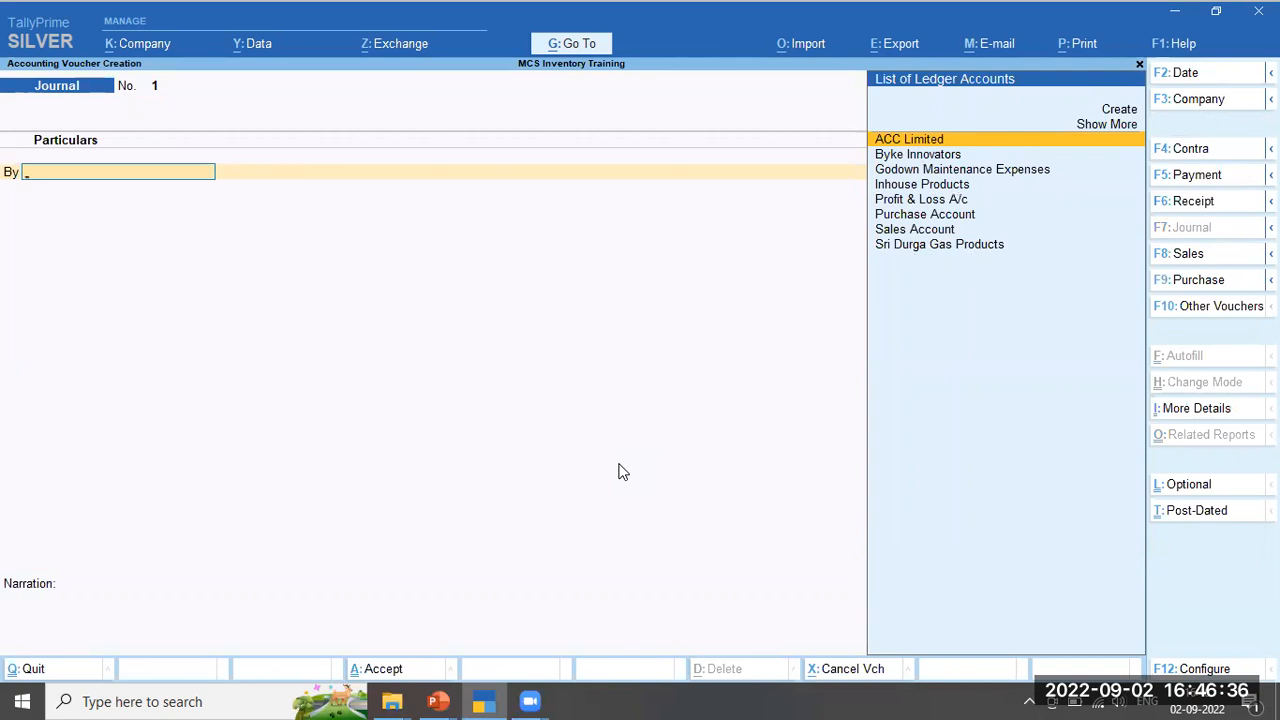
key(Down)
key(Down)
key(Down)
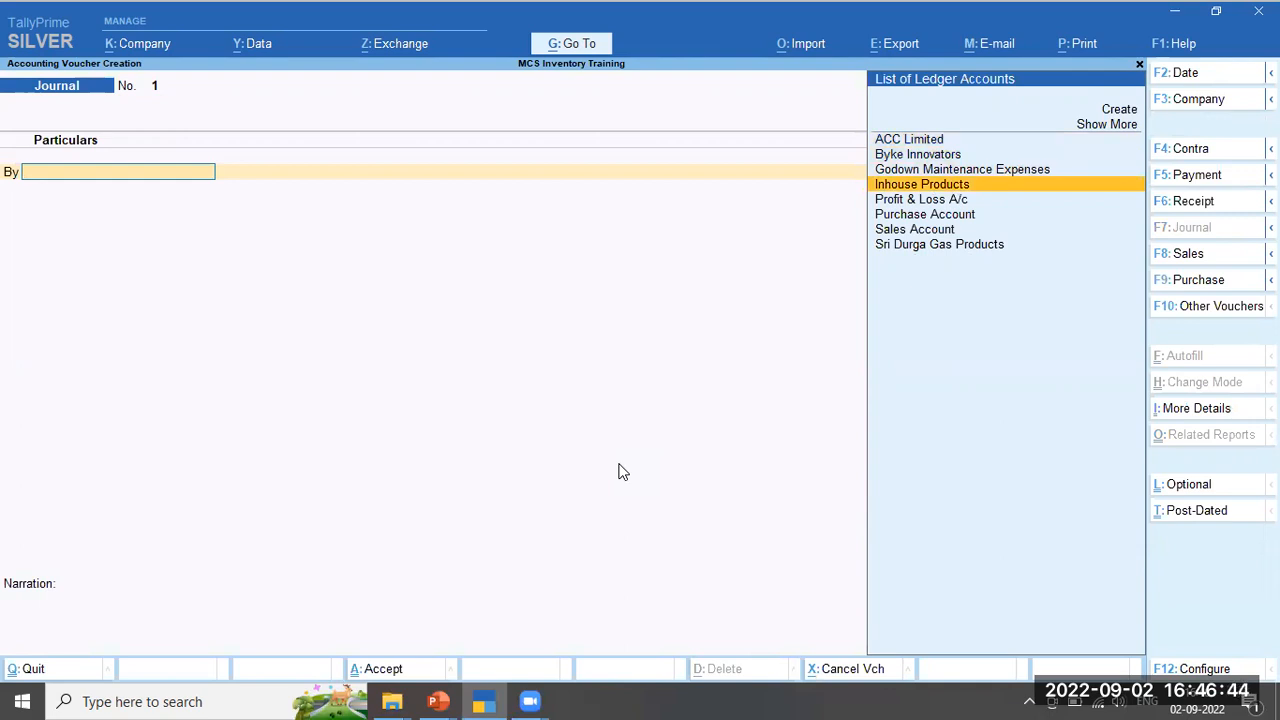
click(1221, 174)
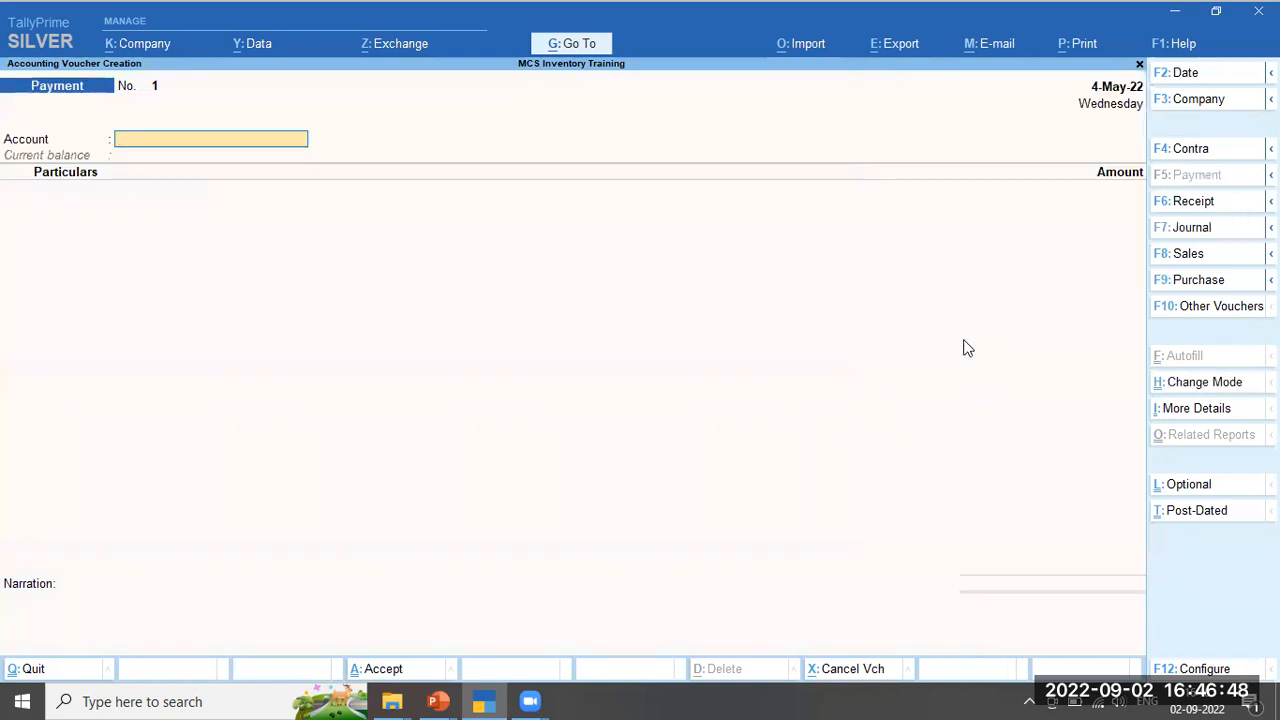
Enter Cash as the account and Godown Maintenance Expenses as particulars, then open that ledger for alteration
text(Ca)
key(Return)
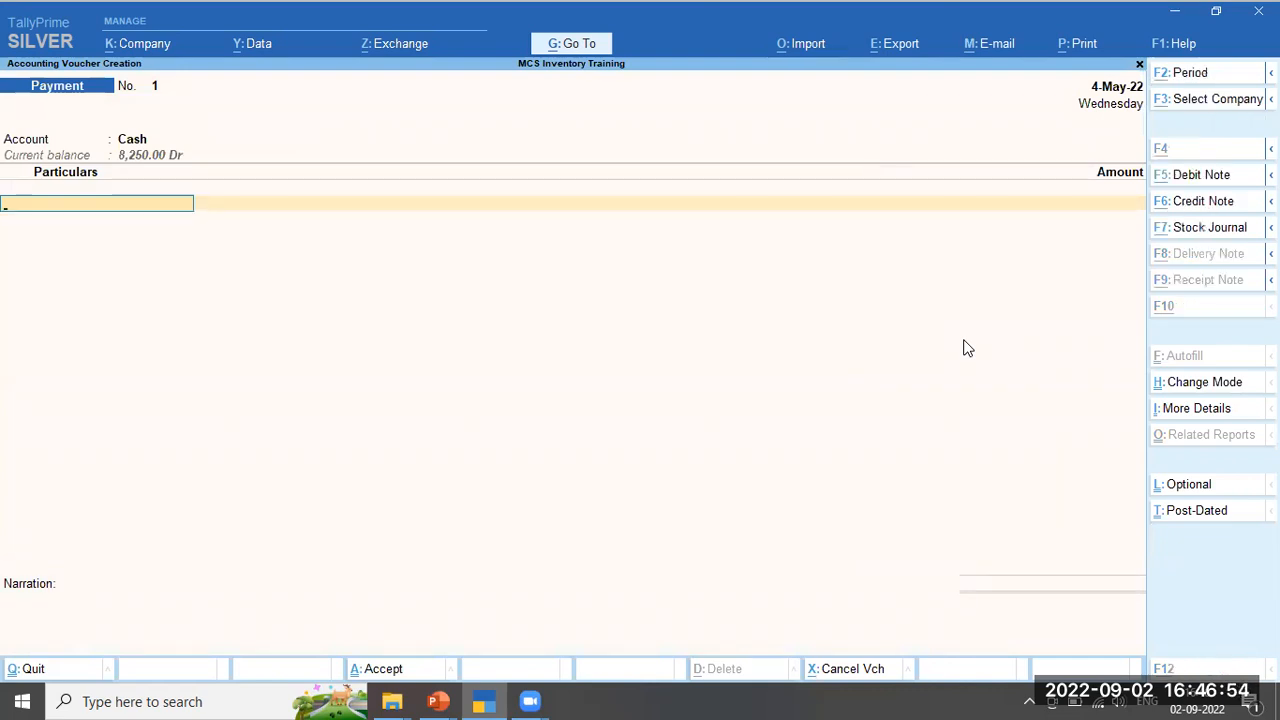
key(alt+c)
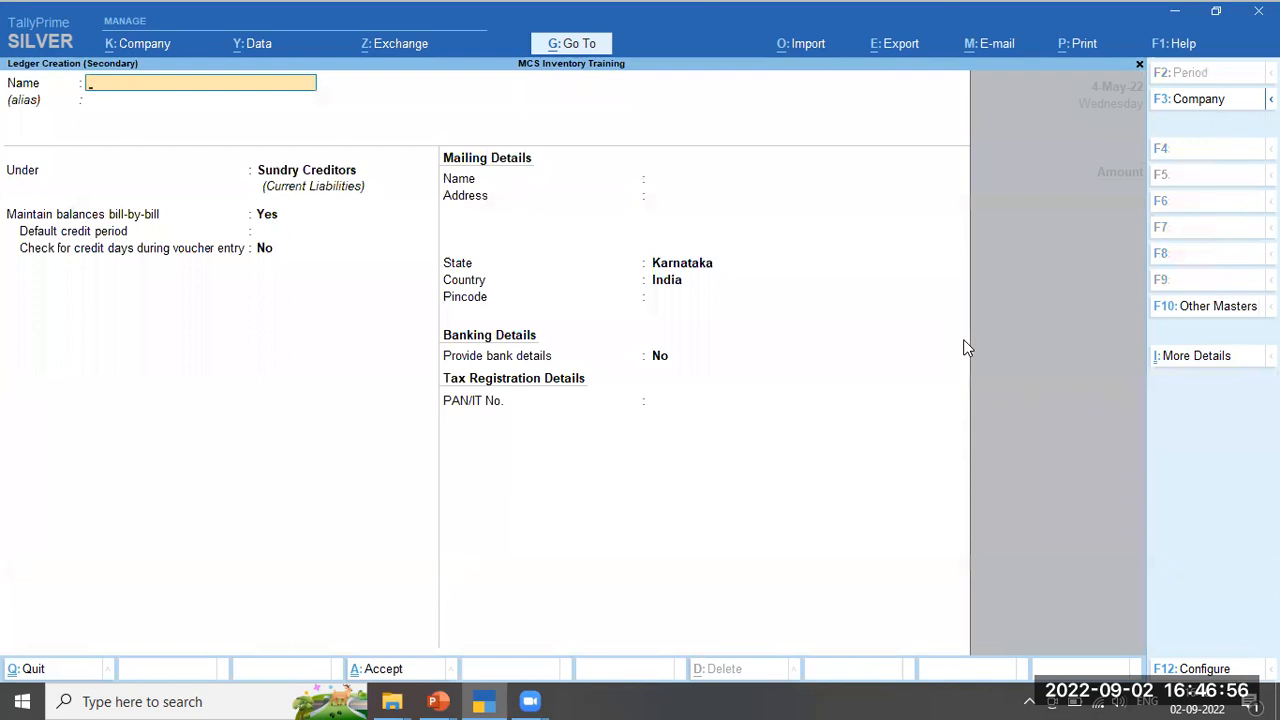
key(Escape)
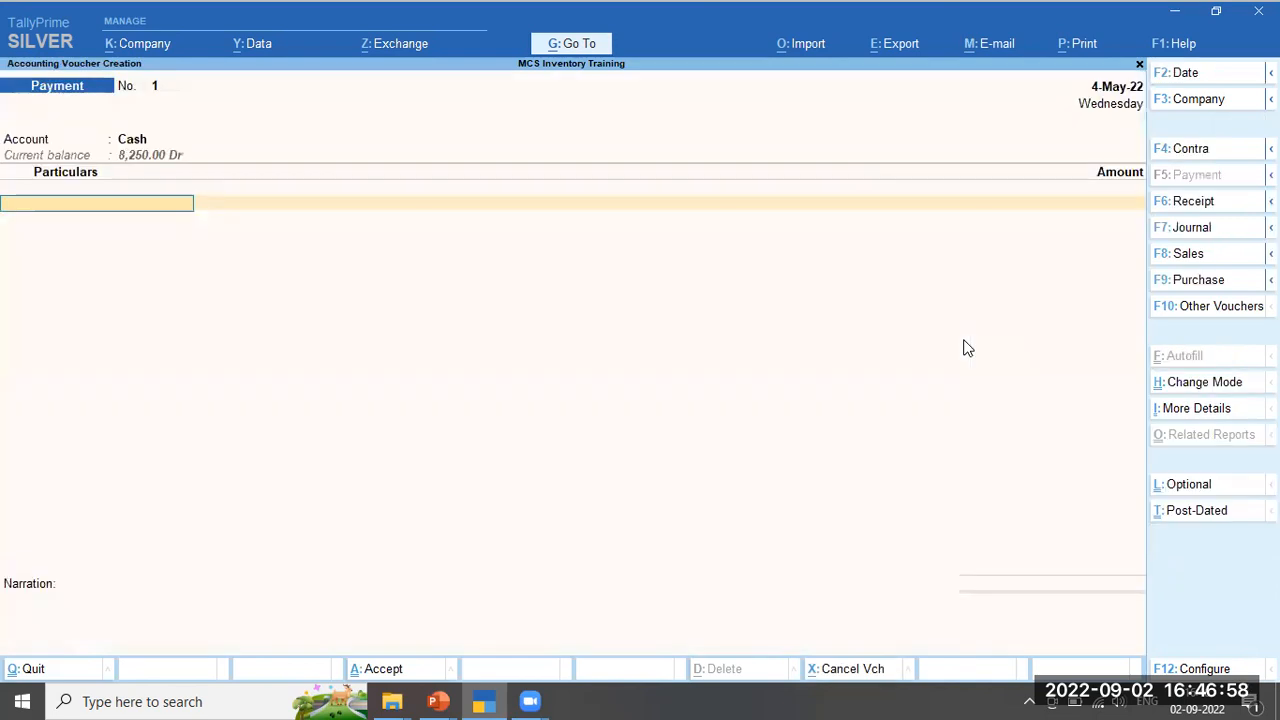
text(G)
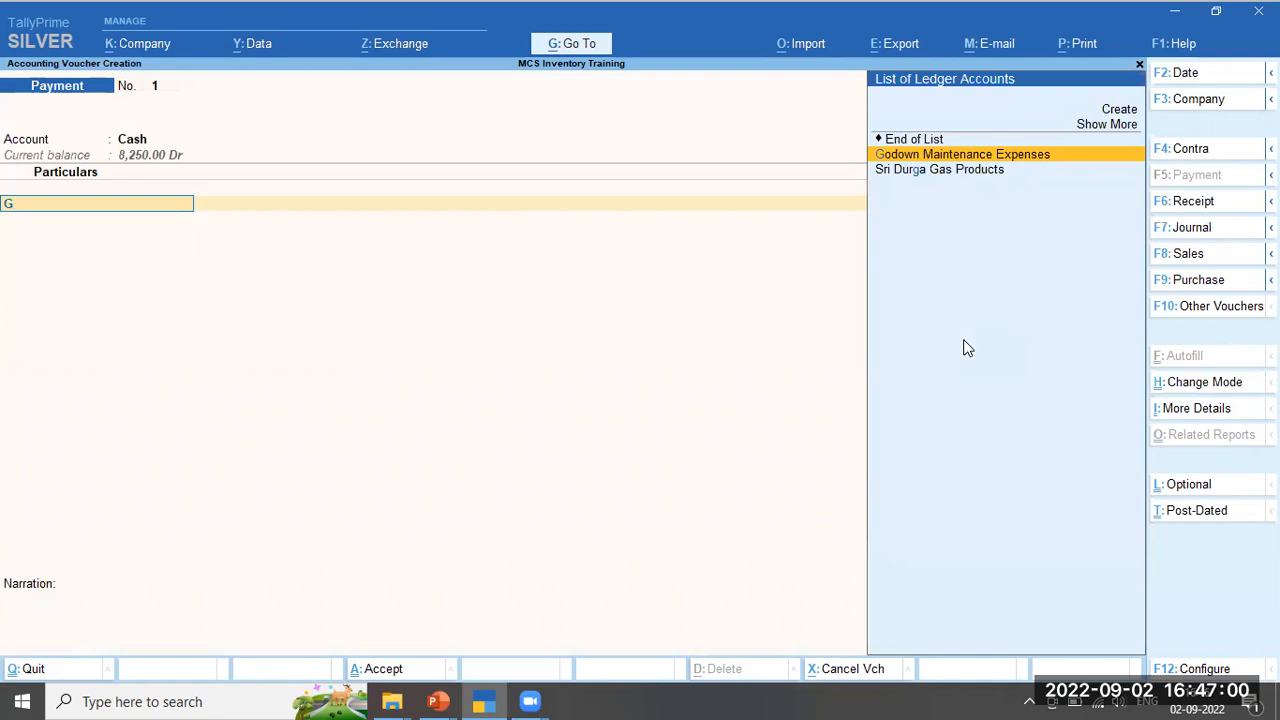
key(Return)
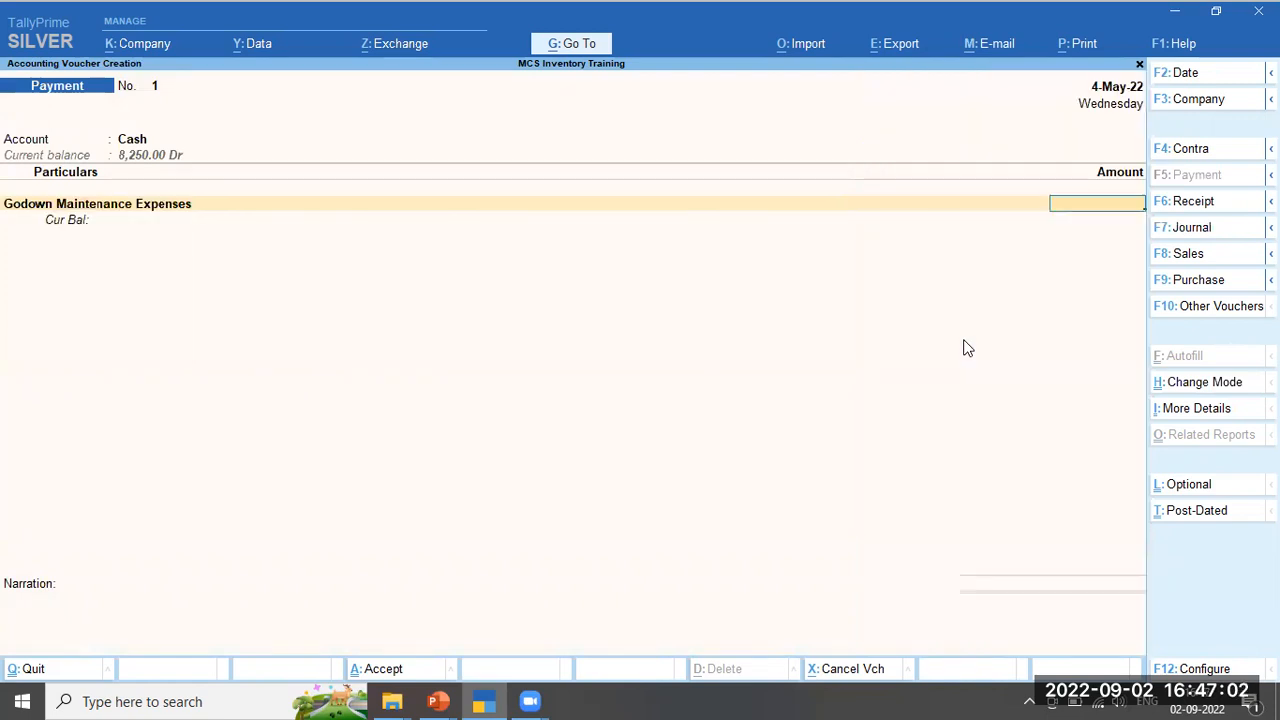
key(BackSpace)
key(ctrl+Return)
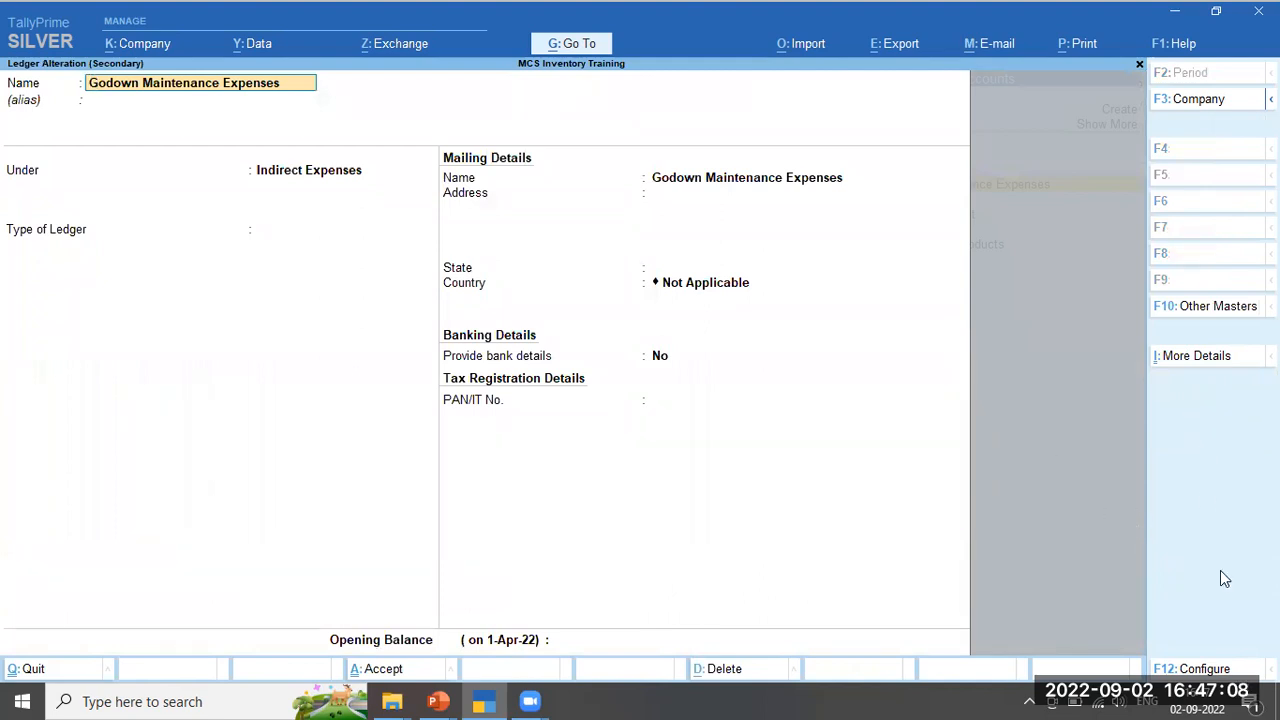
Set 'Inventory values are affected' to Yes on Godown Maintenance Expenses, accept, and return to the voucher
click(1193, 360)
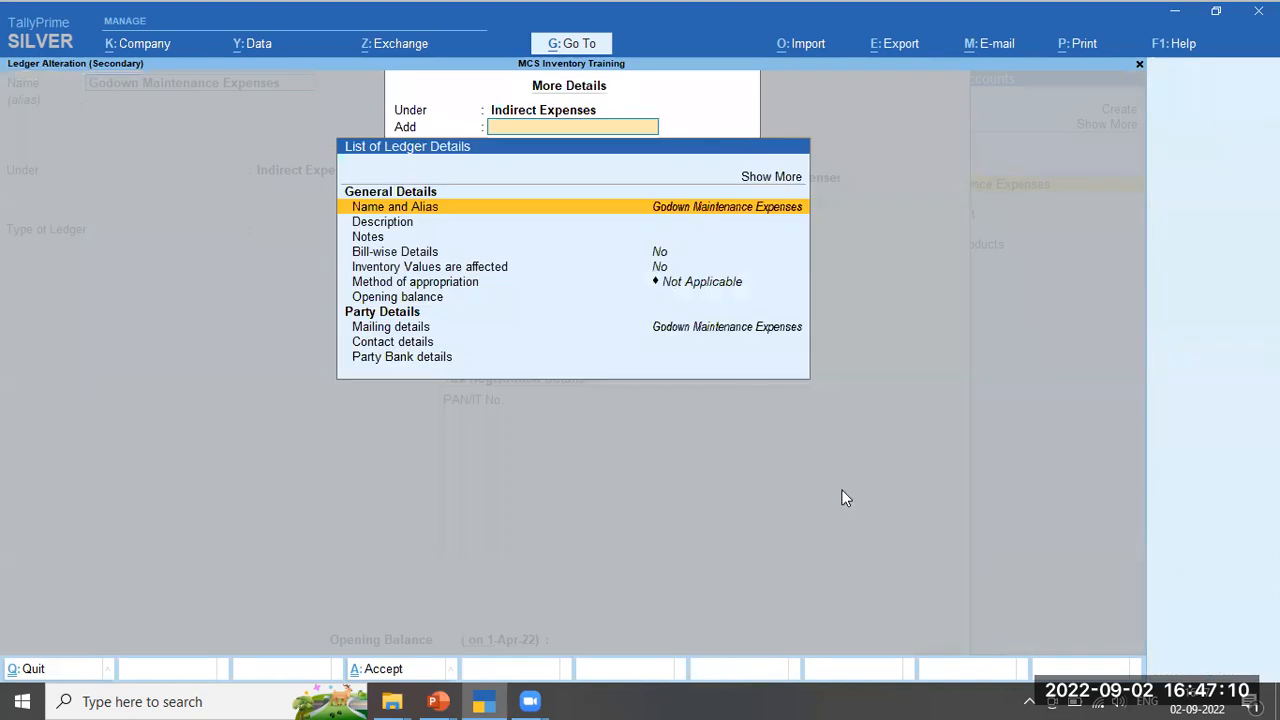
click(657, 267)
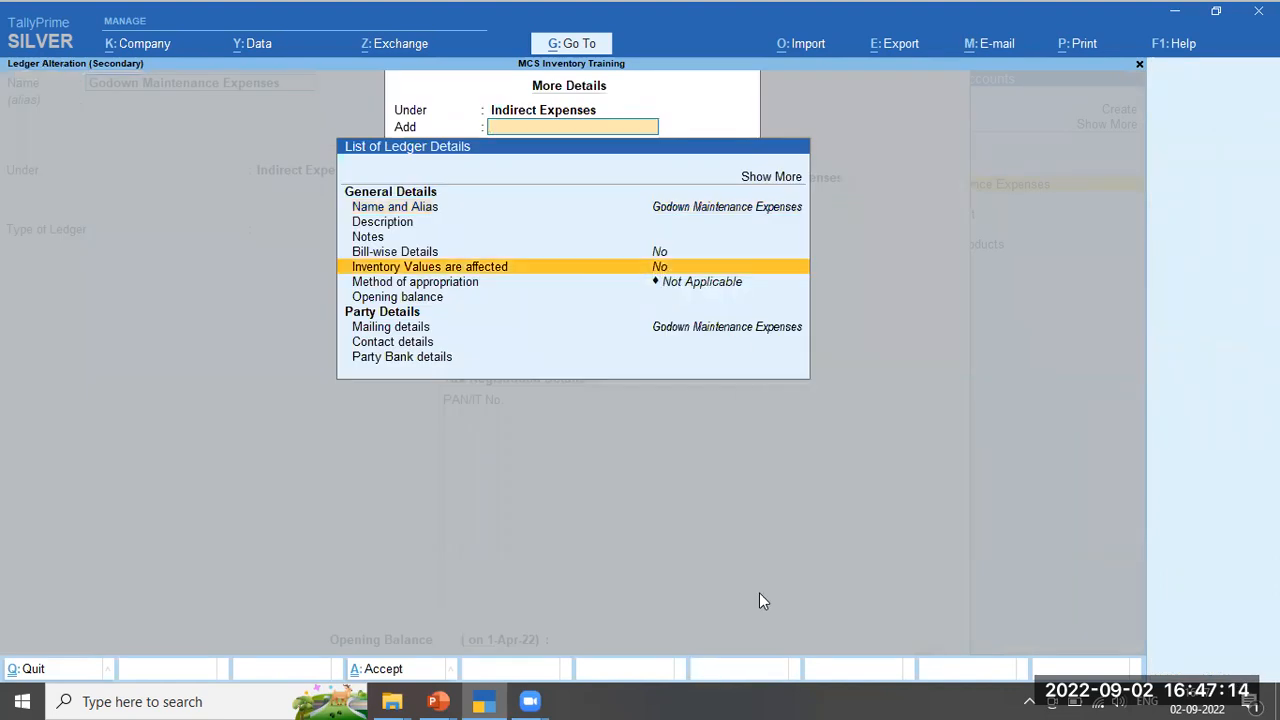
key(Return)
key(Return)
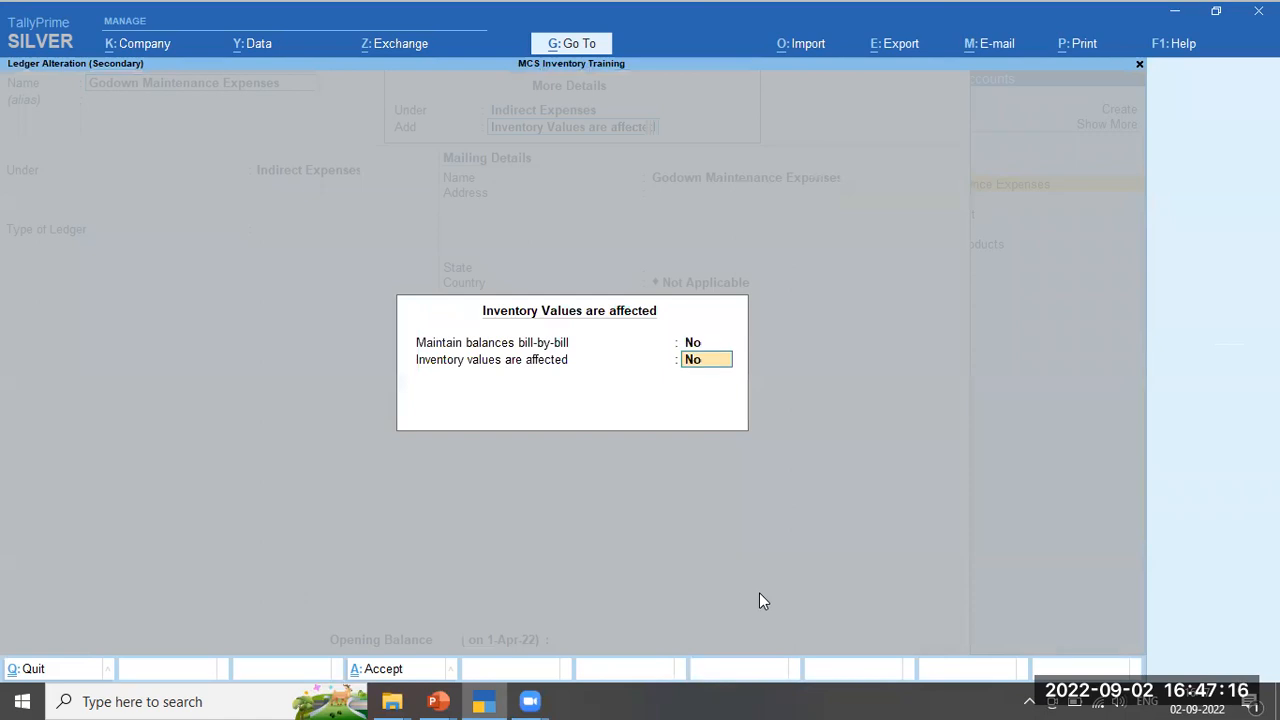
text(y)
key(Return)
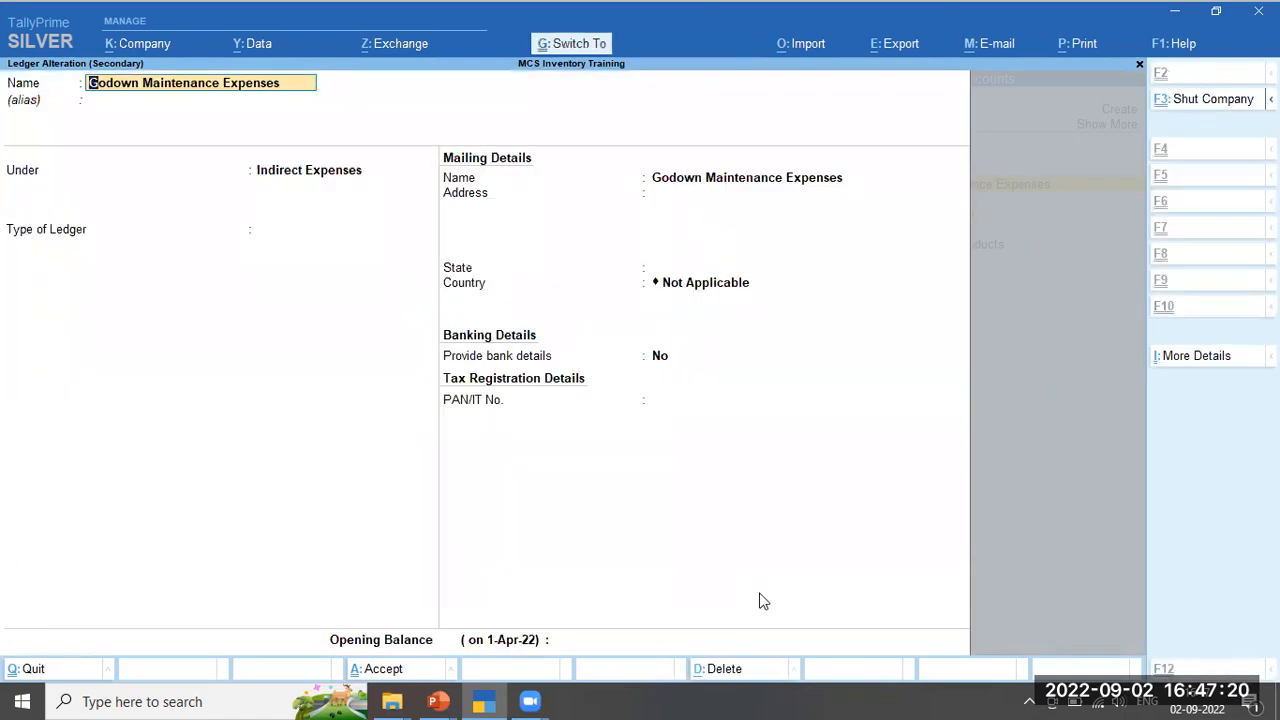
key(ctrl+a)
key(Escape)
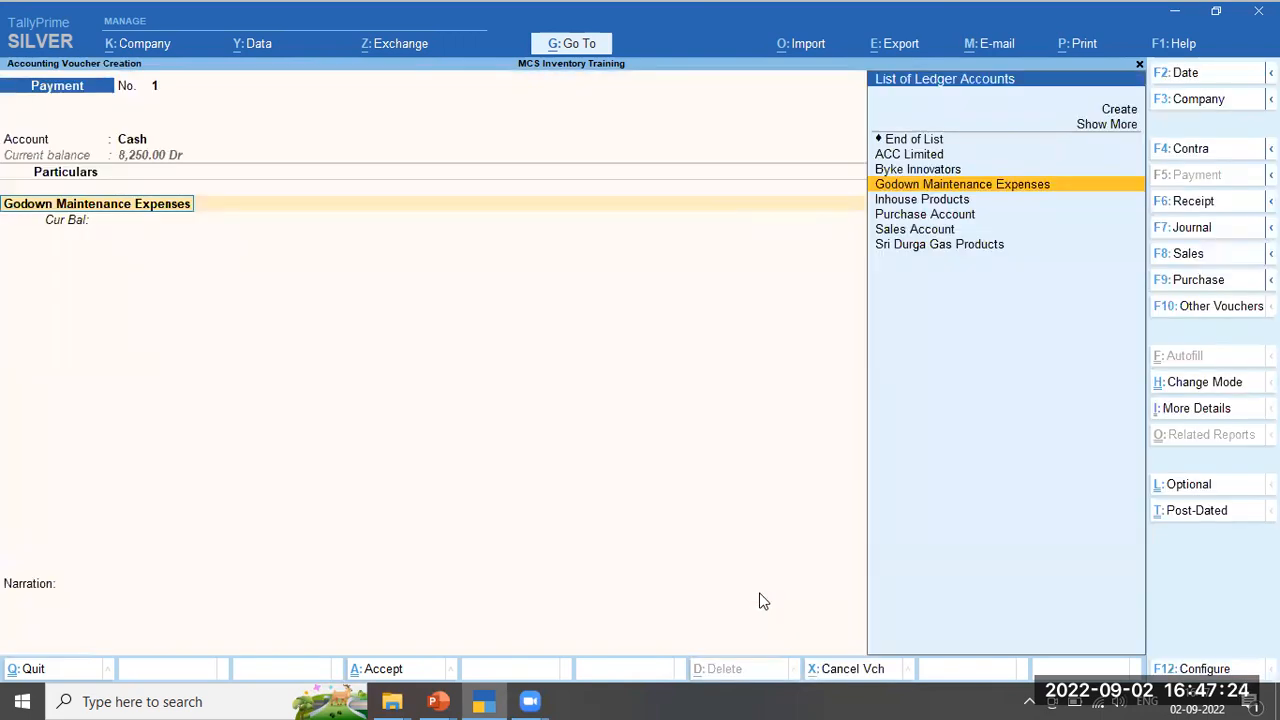
Allocate 5 Kgs of Greeze at 125.00 per Kg (625.00) to the expense line
key(Return)
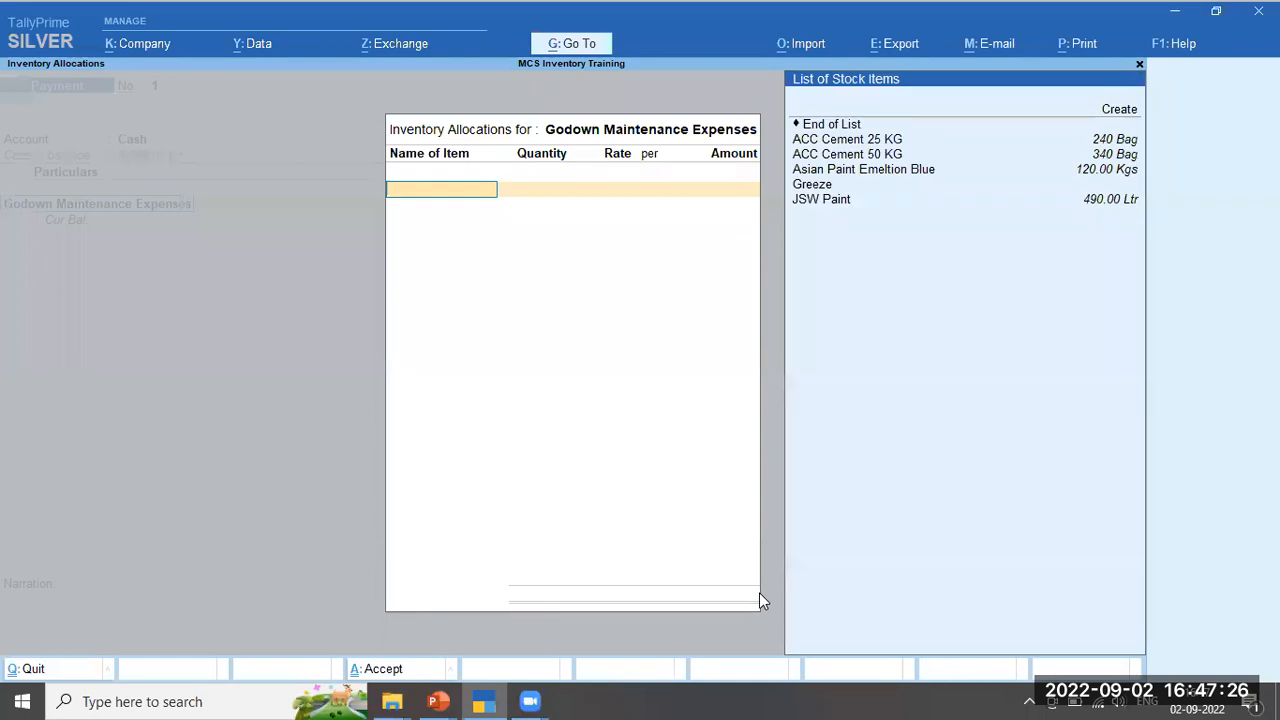
key(Down)
key(Down)
key(Down)
key(Down)
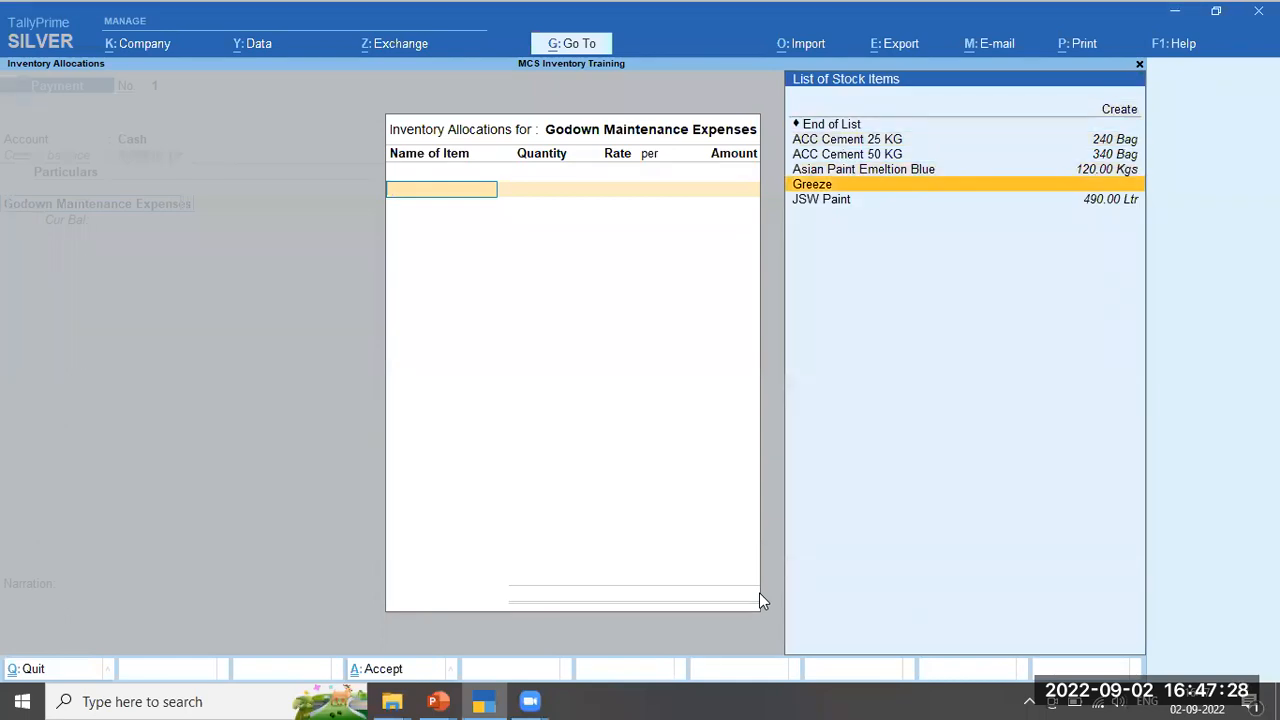
key(Return)
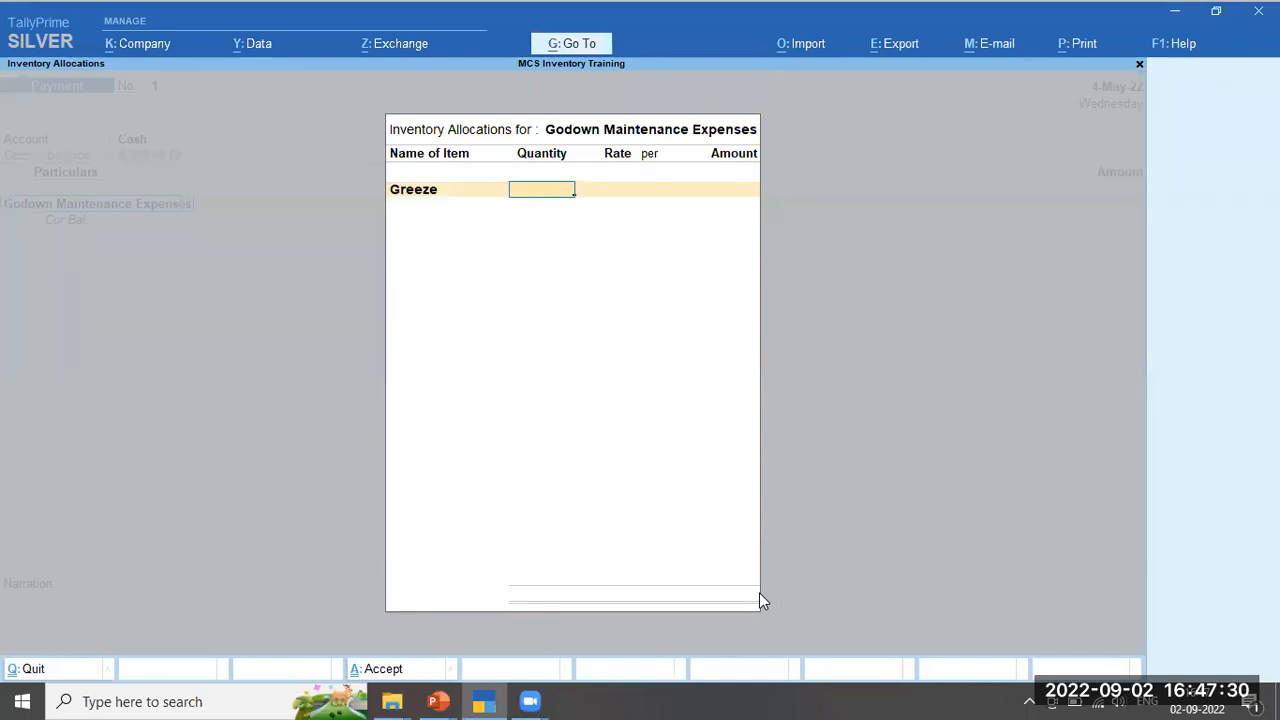
text(5)
key(Return)
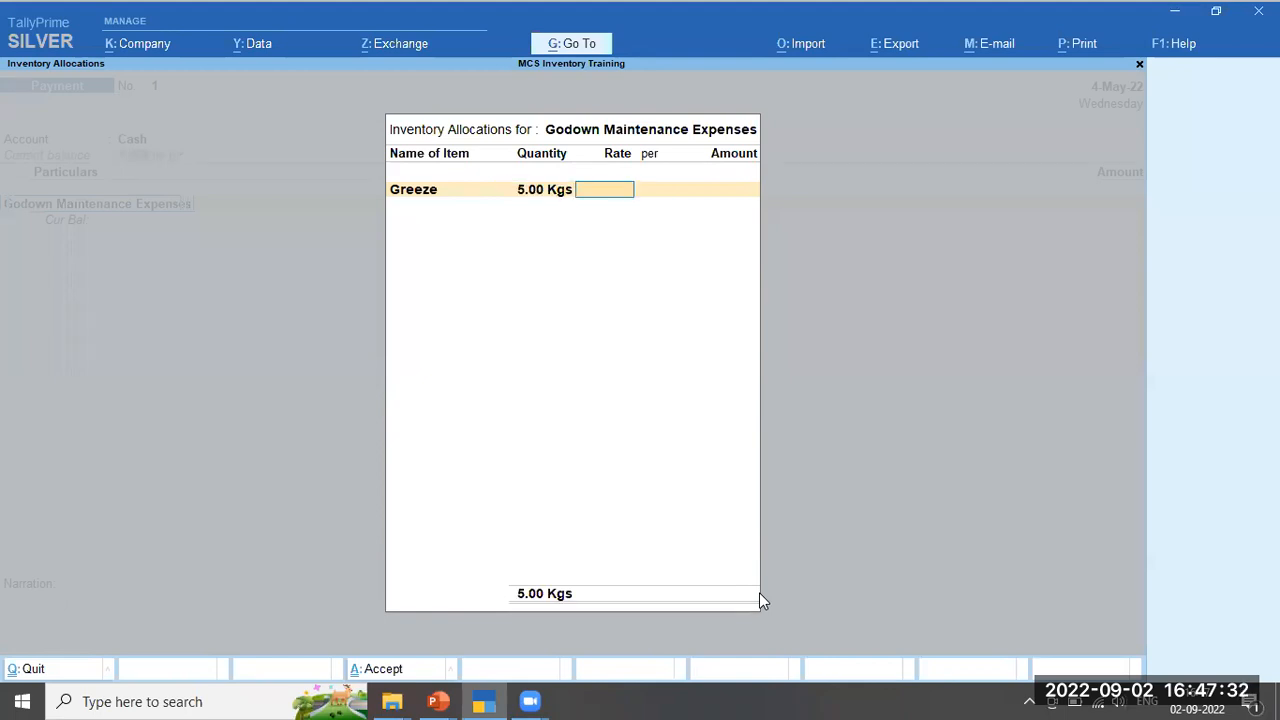
text(125)
key(Return)
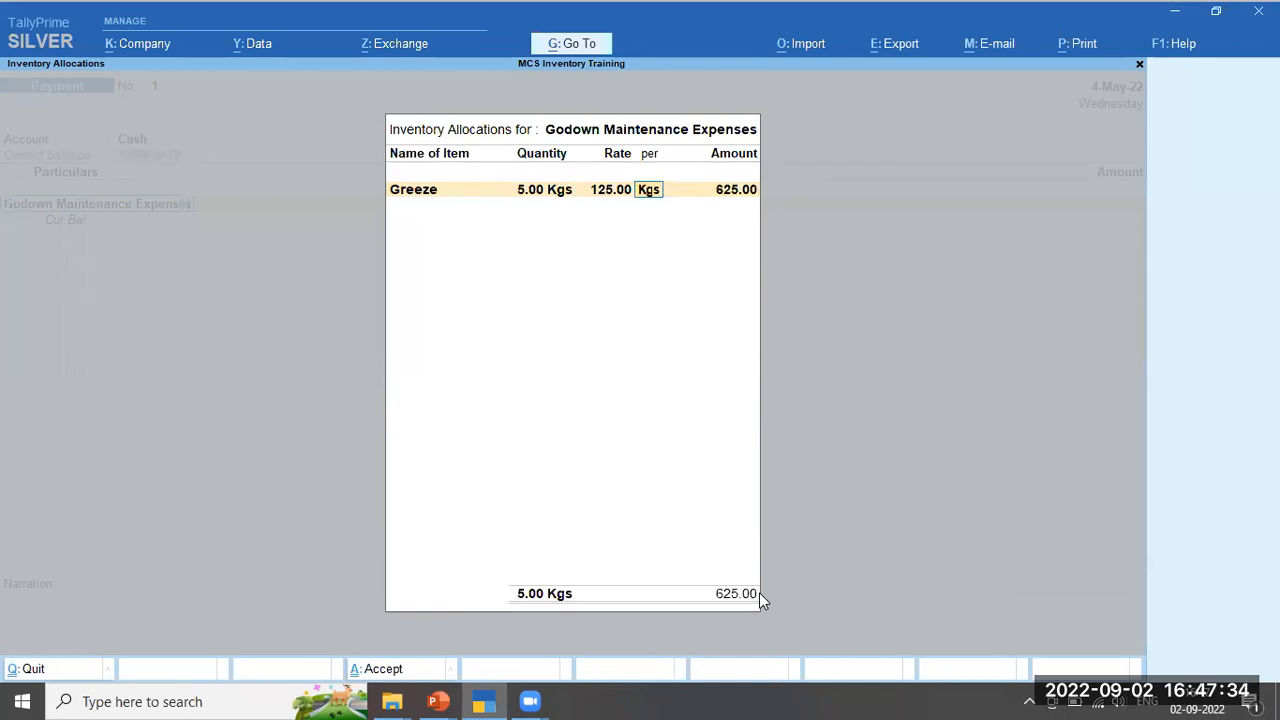
key(Return)
key(Return)
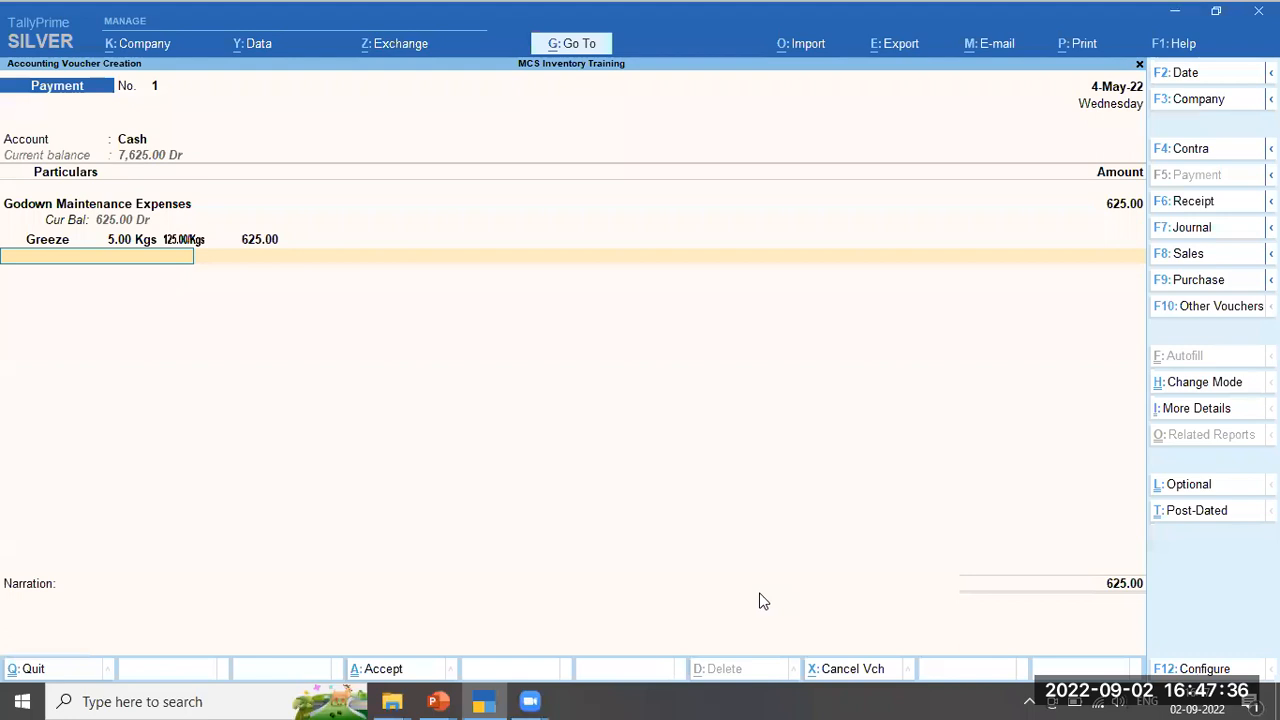
key(Return)
Add the narration 'Being consumables purchase' and save the payment voucher
text(Bei)
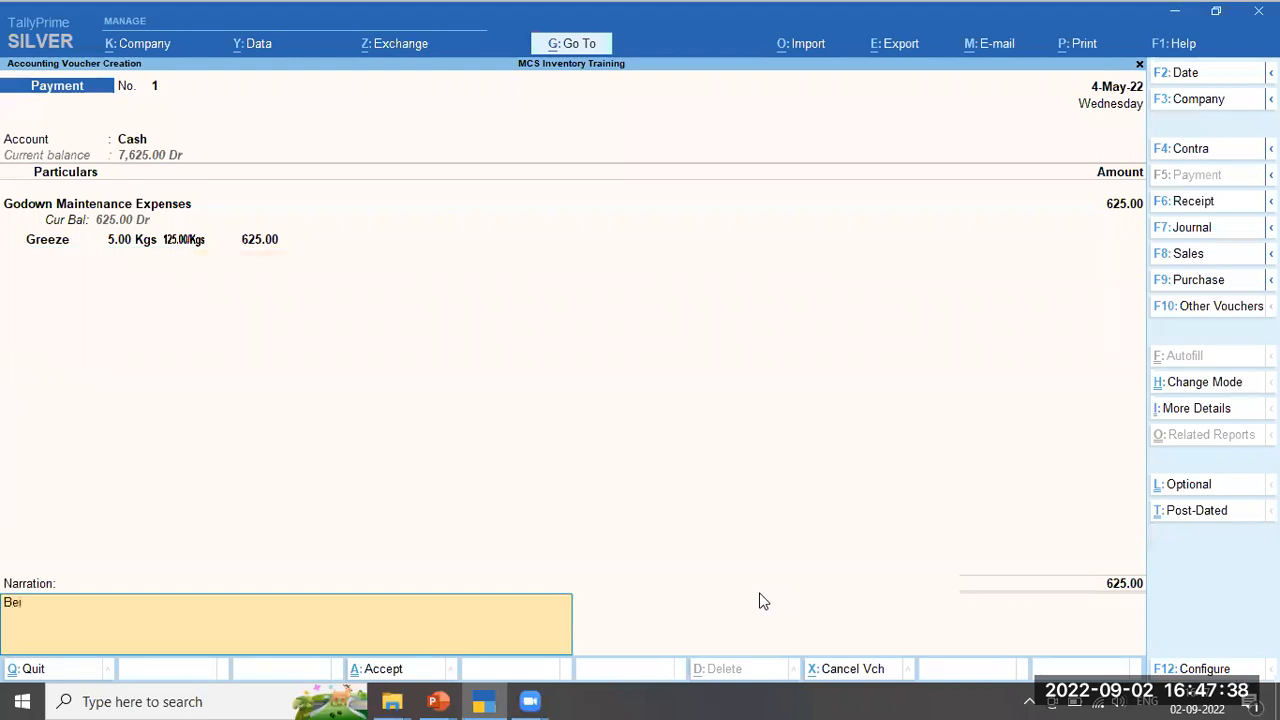
text(ng consumables purchase)
key(Return)
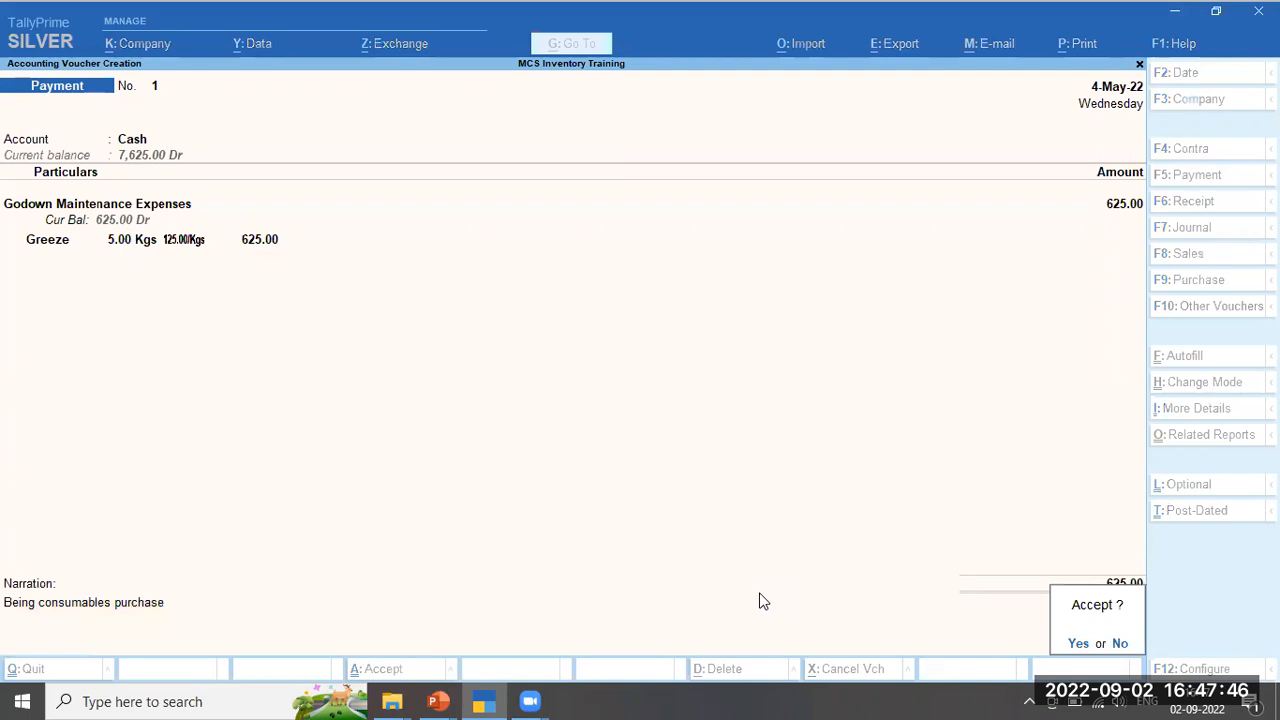
key(Return)
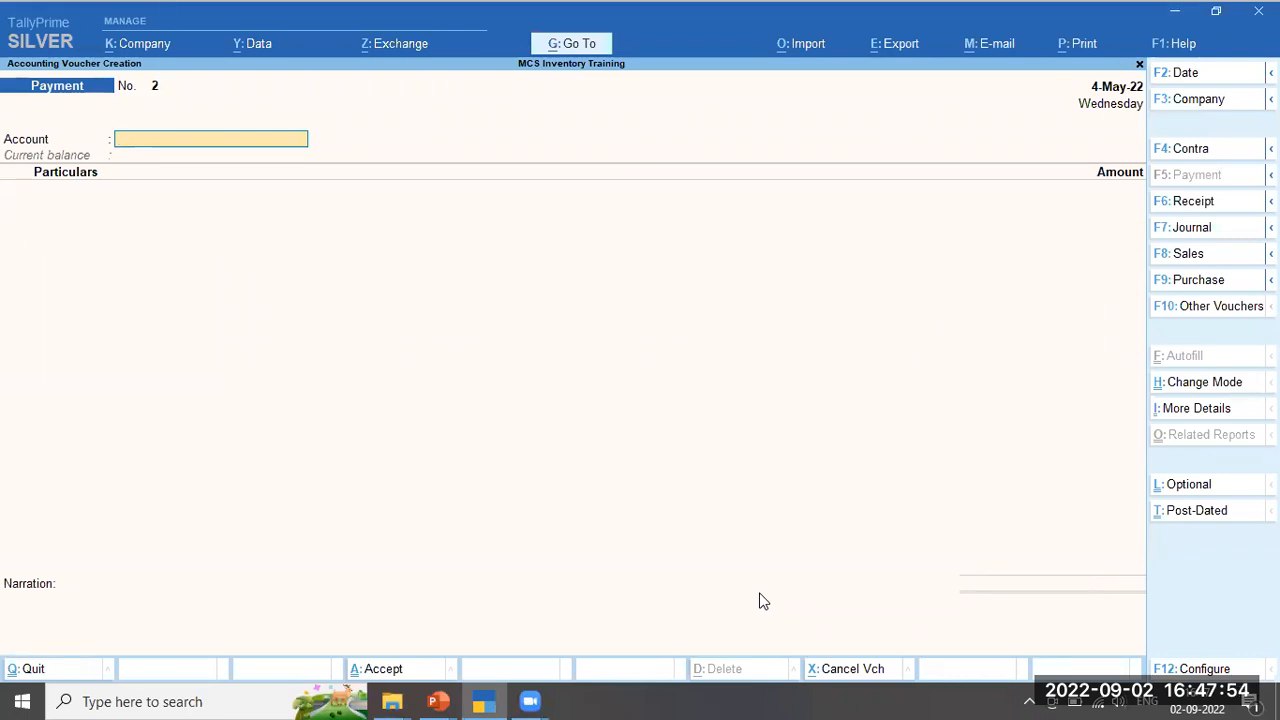
Open the Stock Summary and set 'Show Stock Items with zero Quantity or Balance' to Yes
key(Escape)
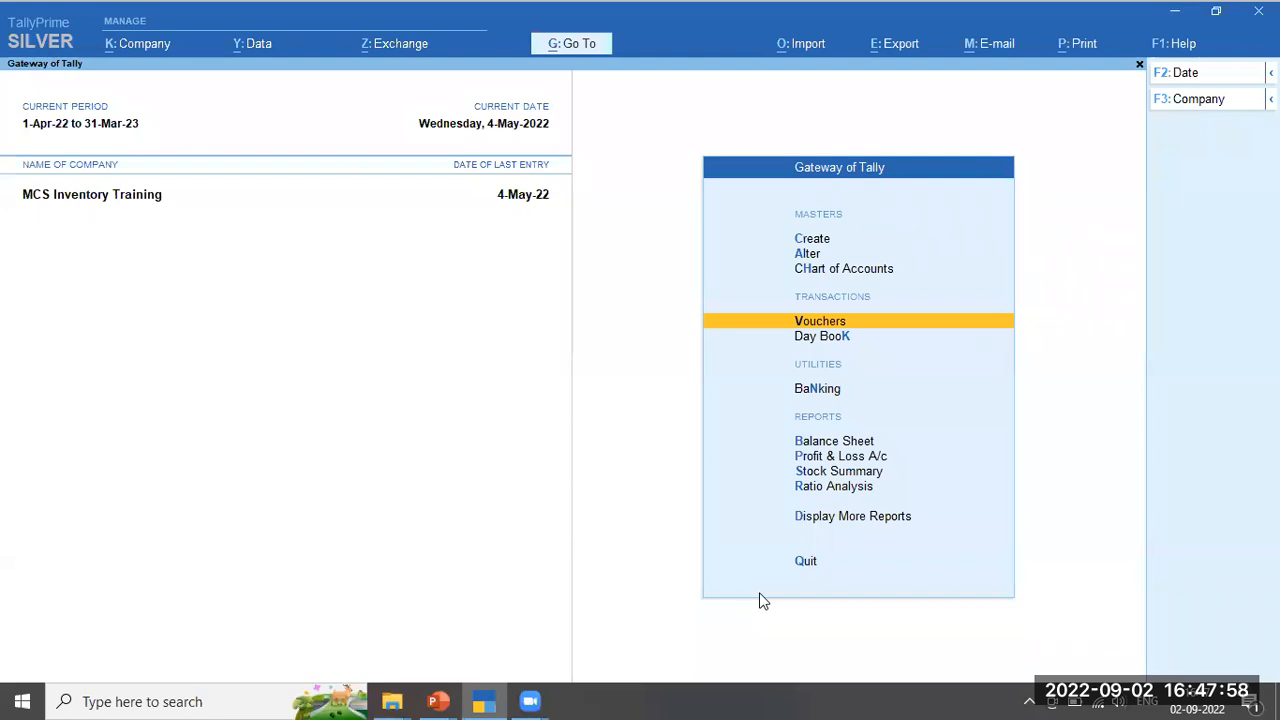
key(s)
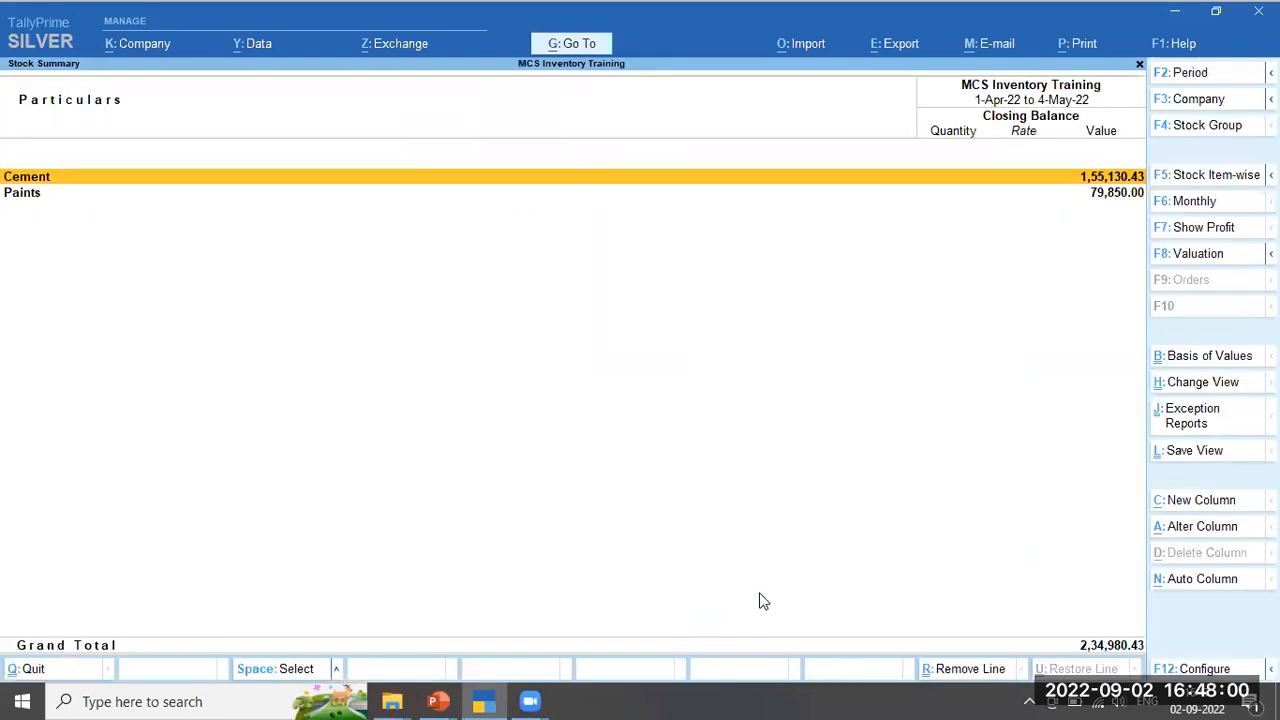
key(Down)
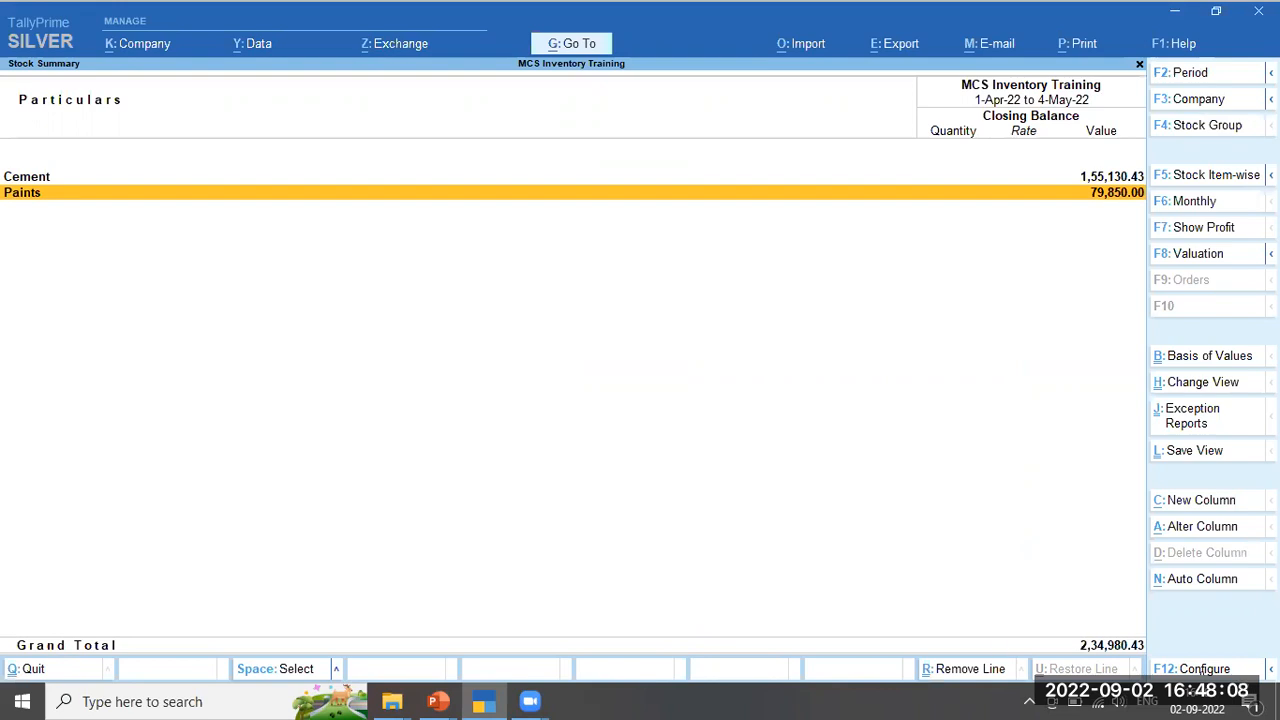
click(1190, 672)
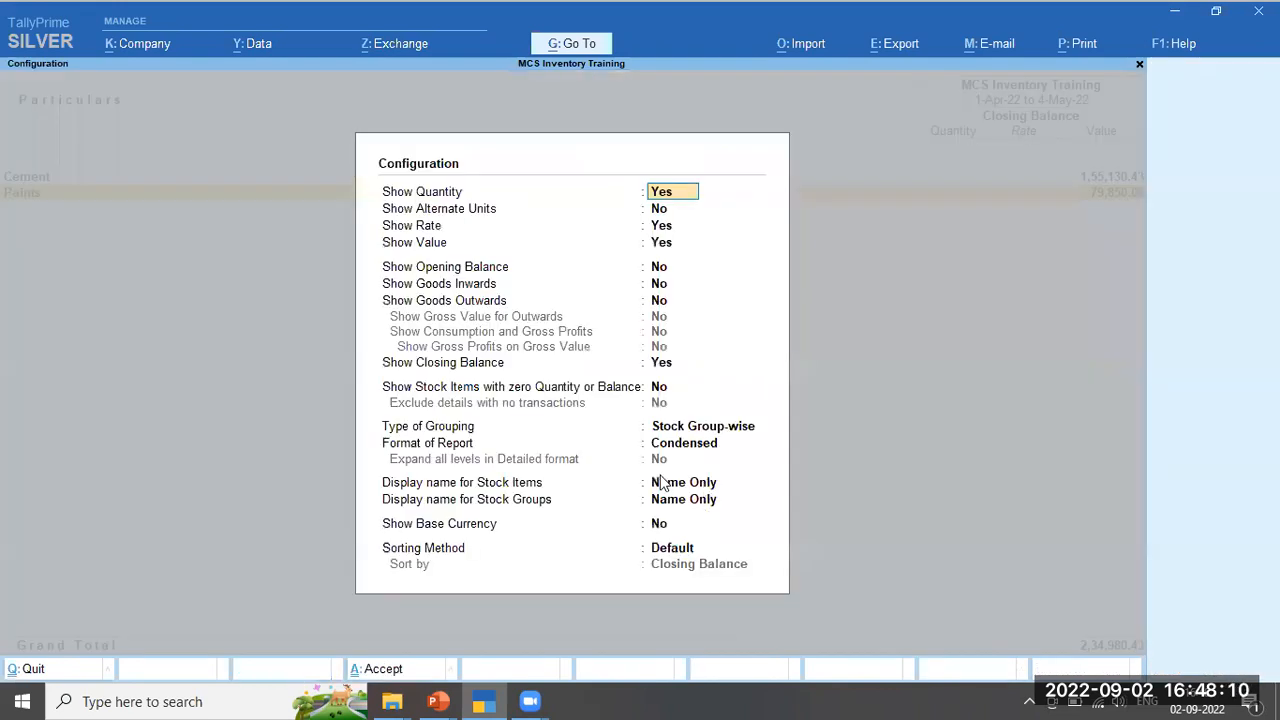
click(662, 388)
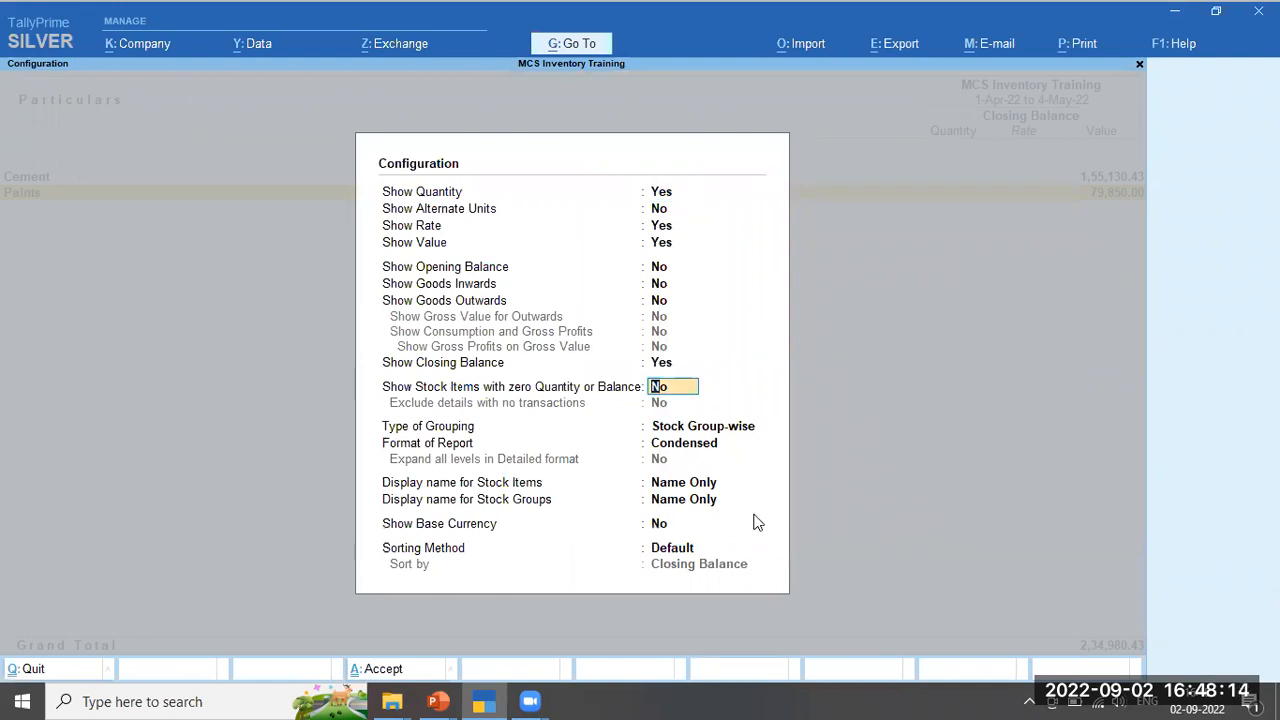
text(y)
key(Return)
key(ctrl+a)
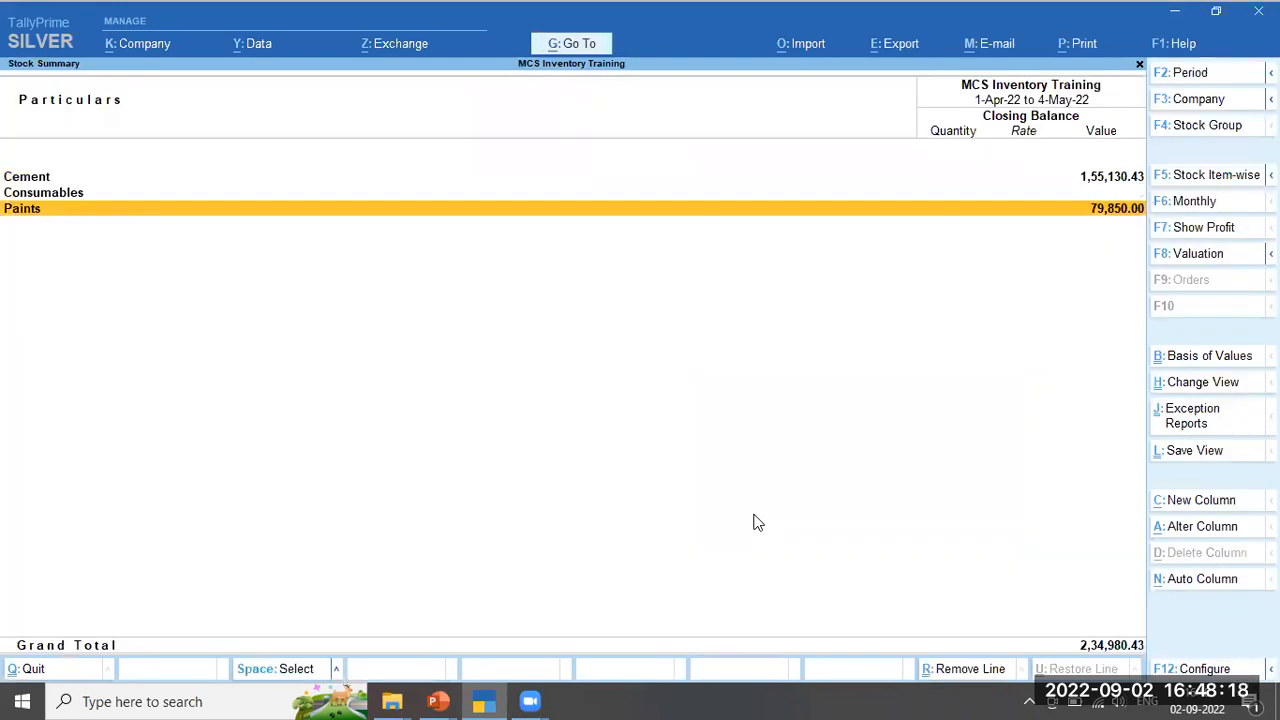
Expand the Consumables group and open Greeze's monthly summary, focusing the May row
key(Up)
key(shift+Return)
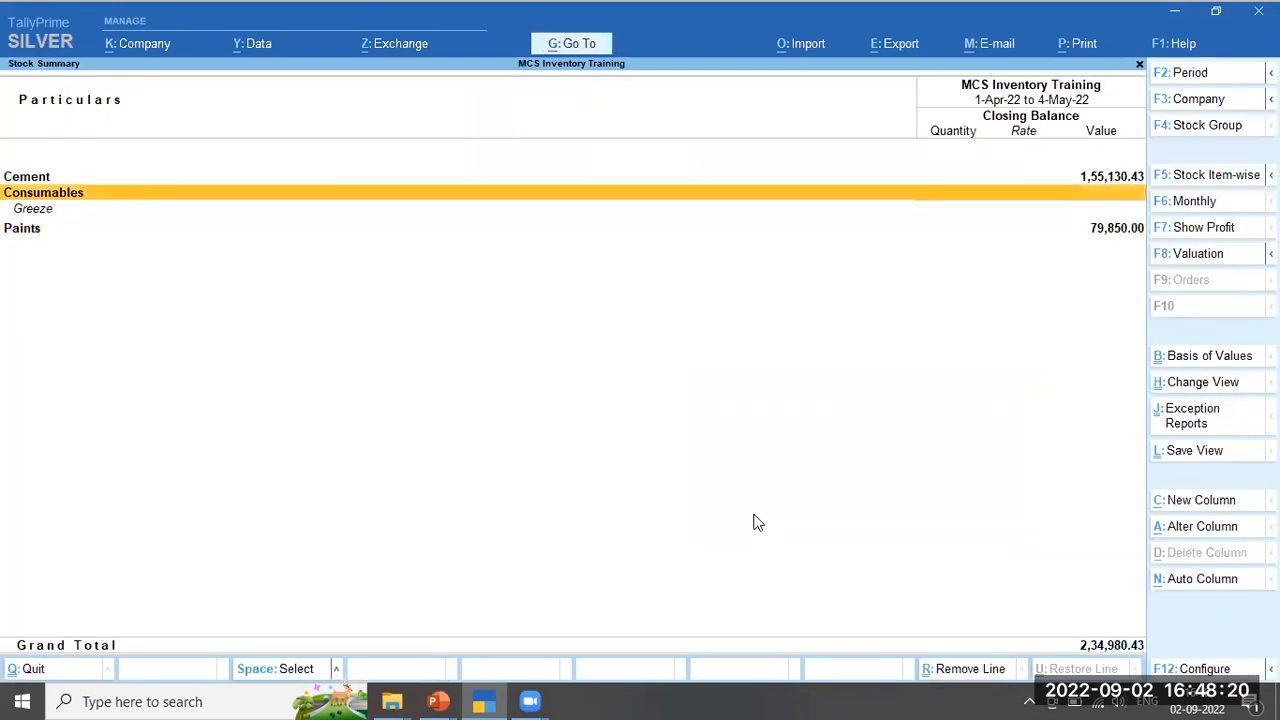
key(Down)
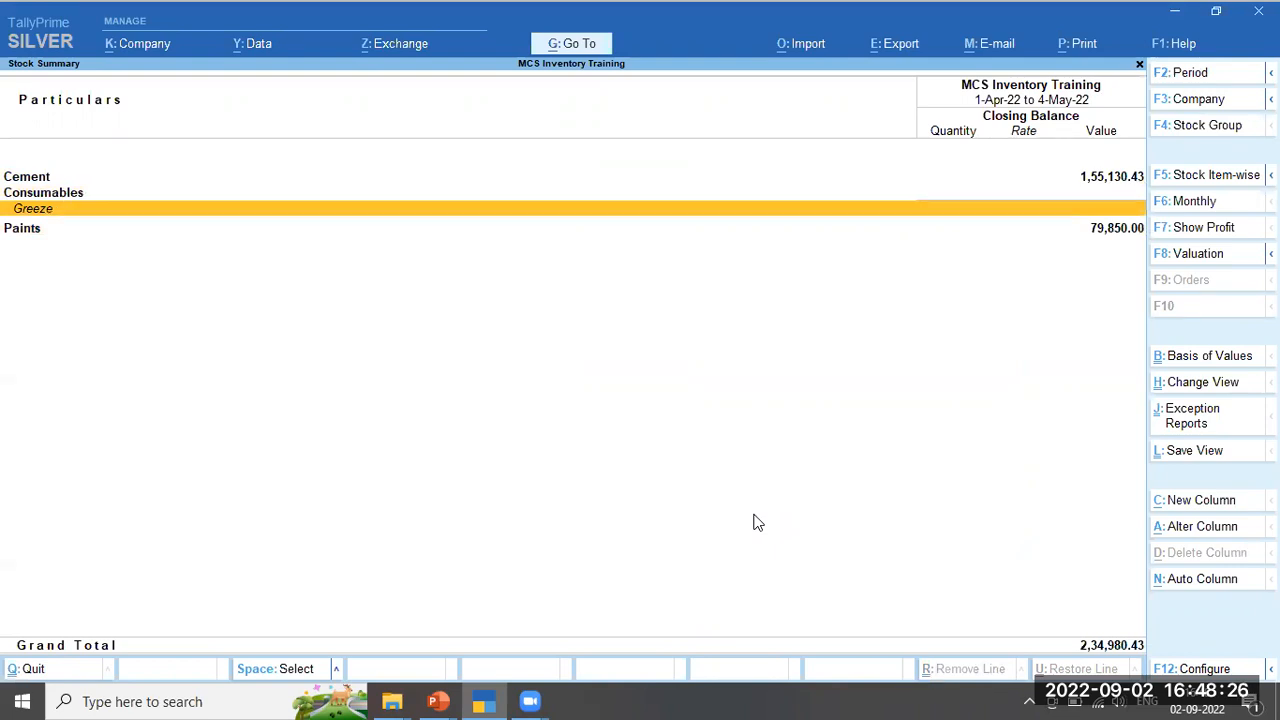
key(Return)
key(Down)
key(Up)
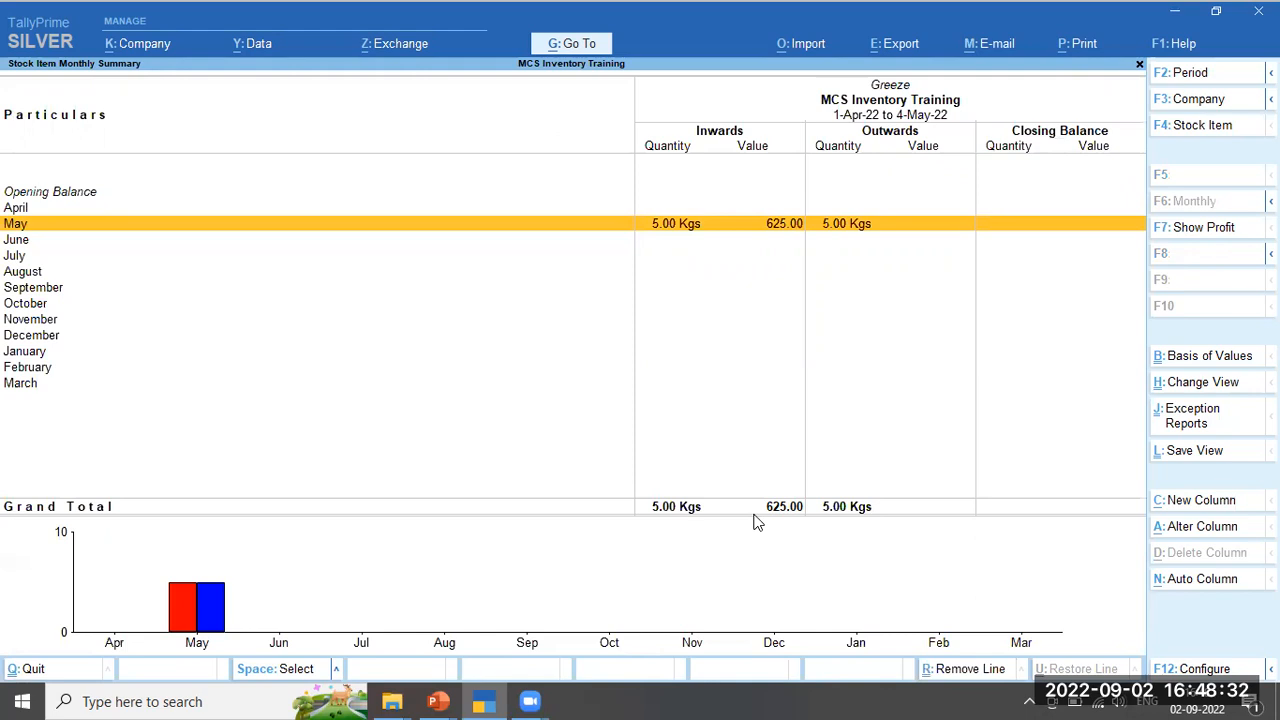
View Greeze's May payment voucher, then return to the Gateway of Tally
key(Return)
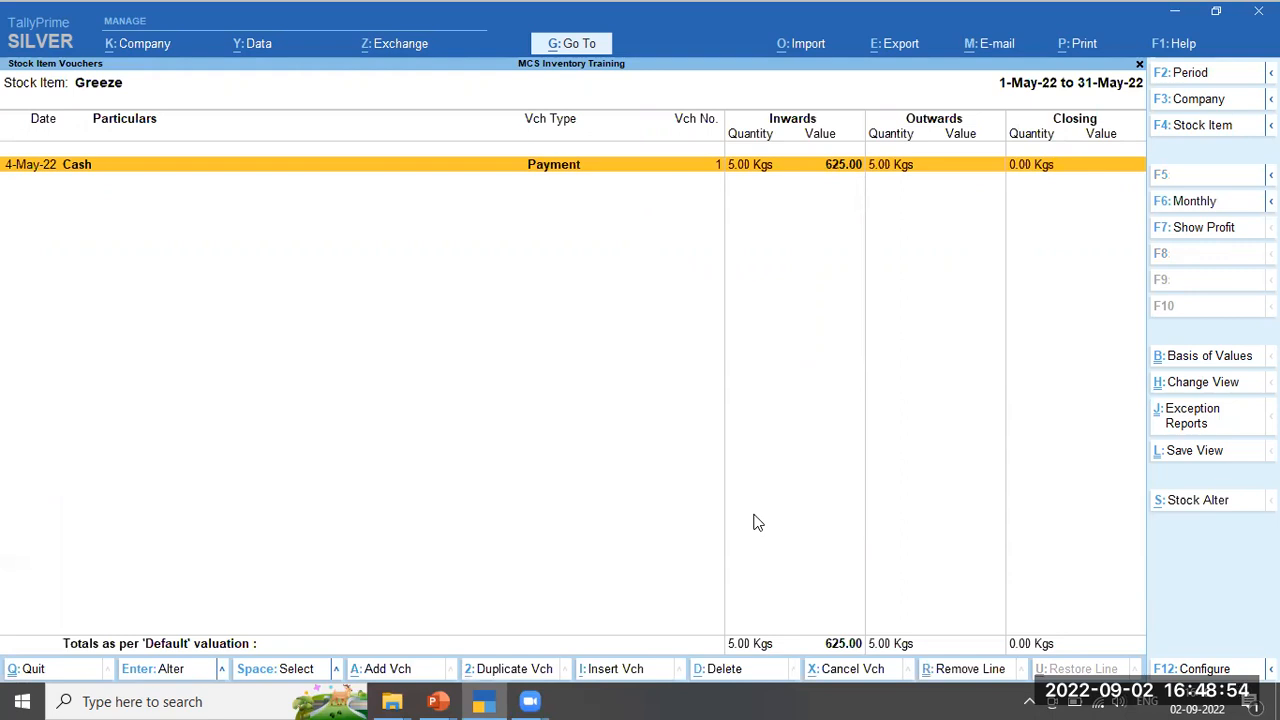
key(Escape)
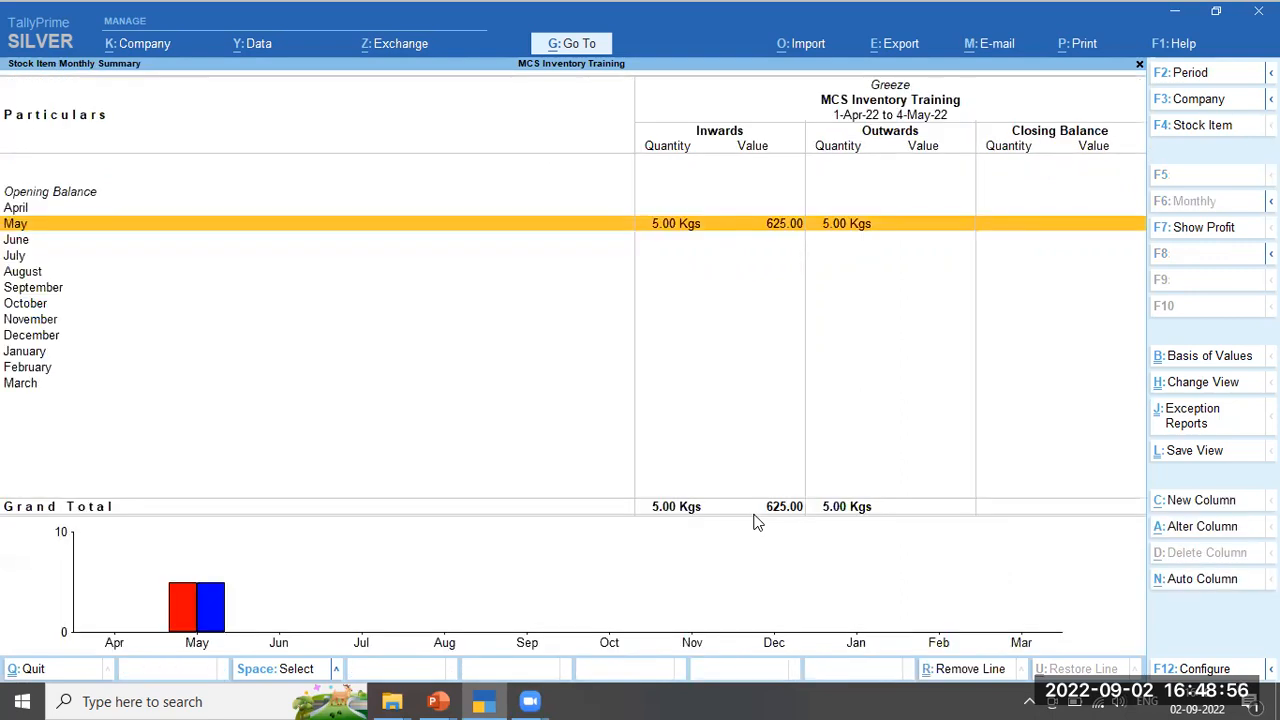
key(Escape)
key(Escape)
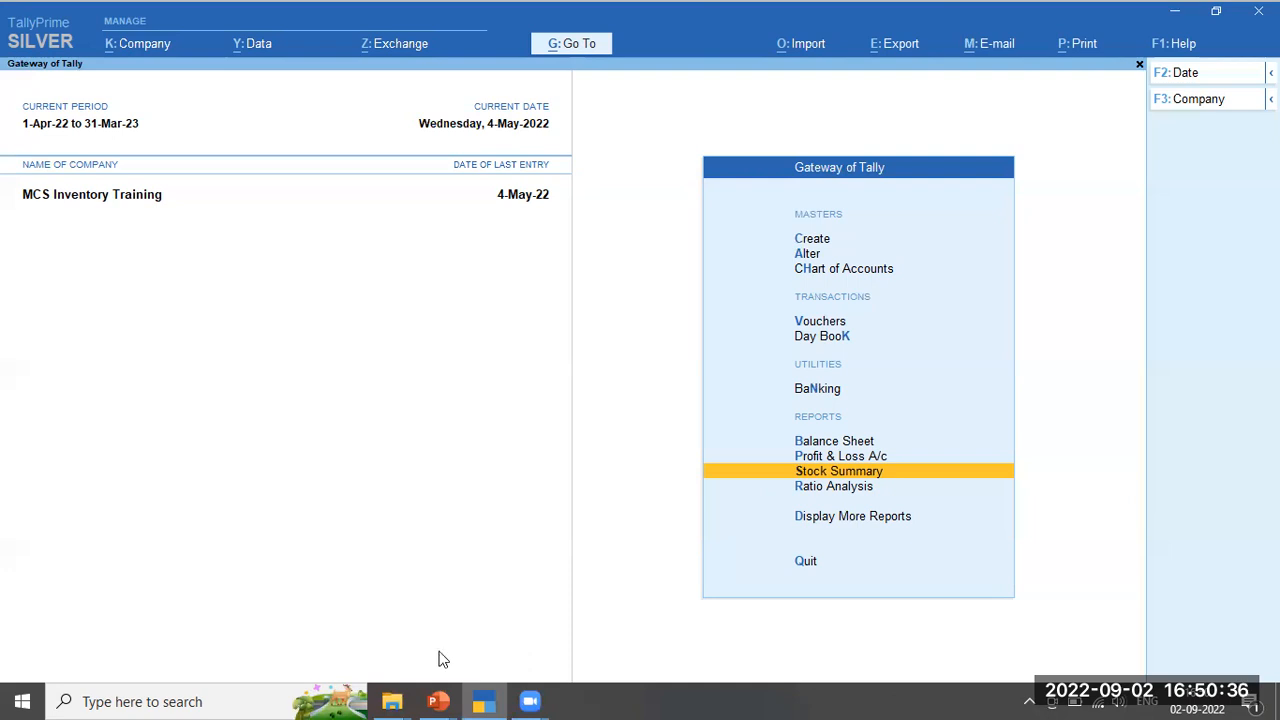
Switch to the PowerPoint slideshow and advance to the 'Any Questions' slide
mouse_move(448, 700)
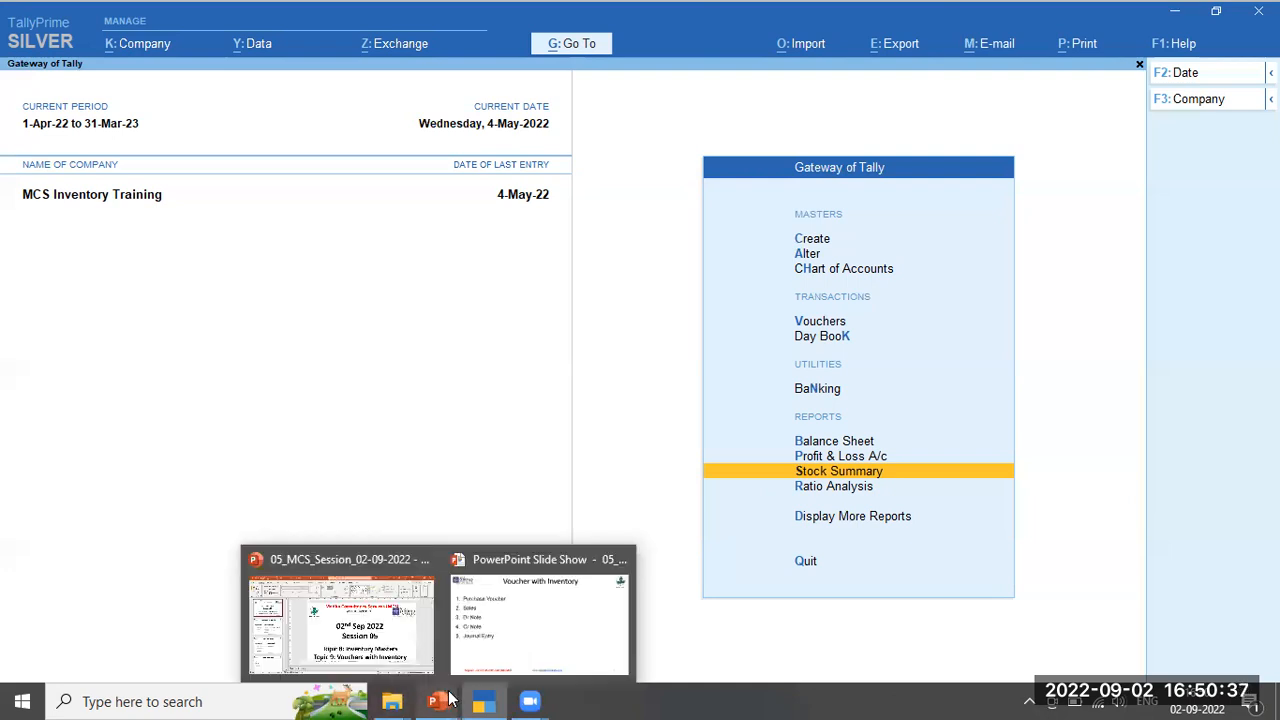
click(531, 617)
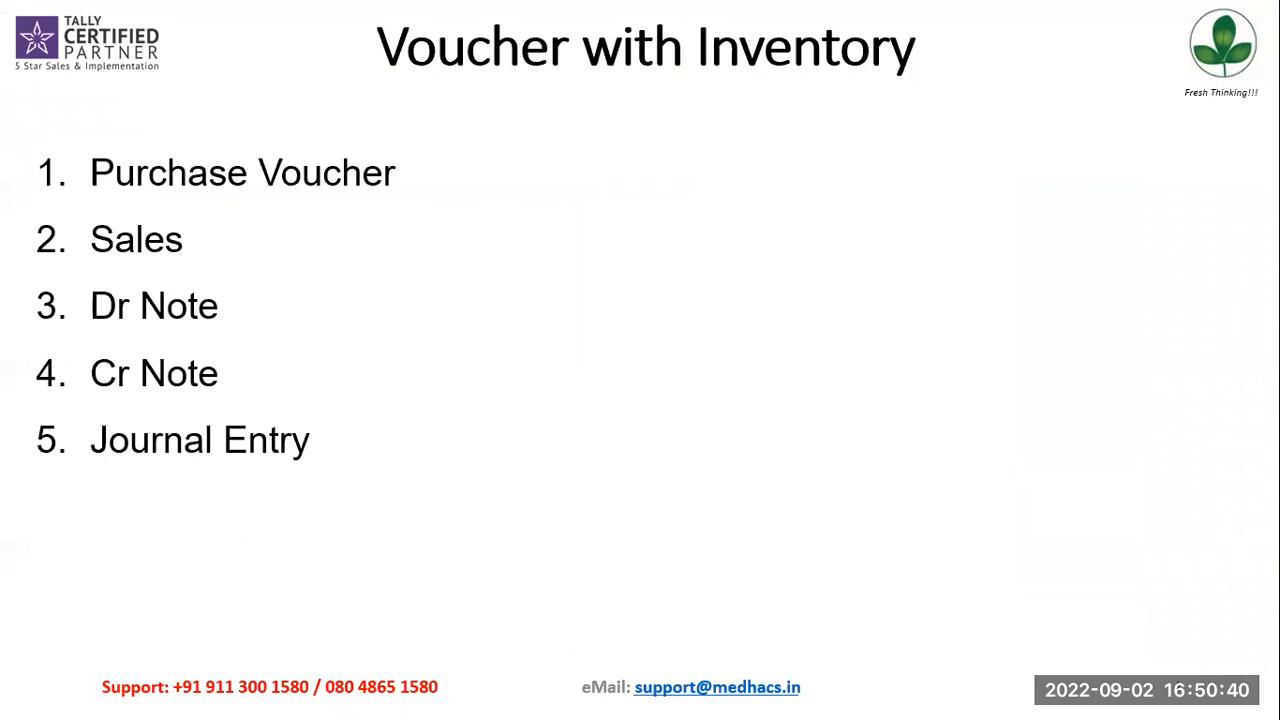
key(Right)
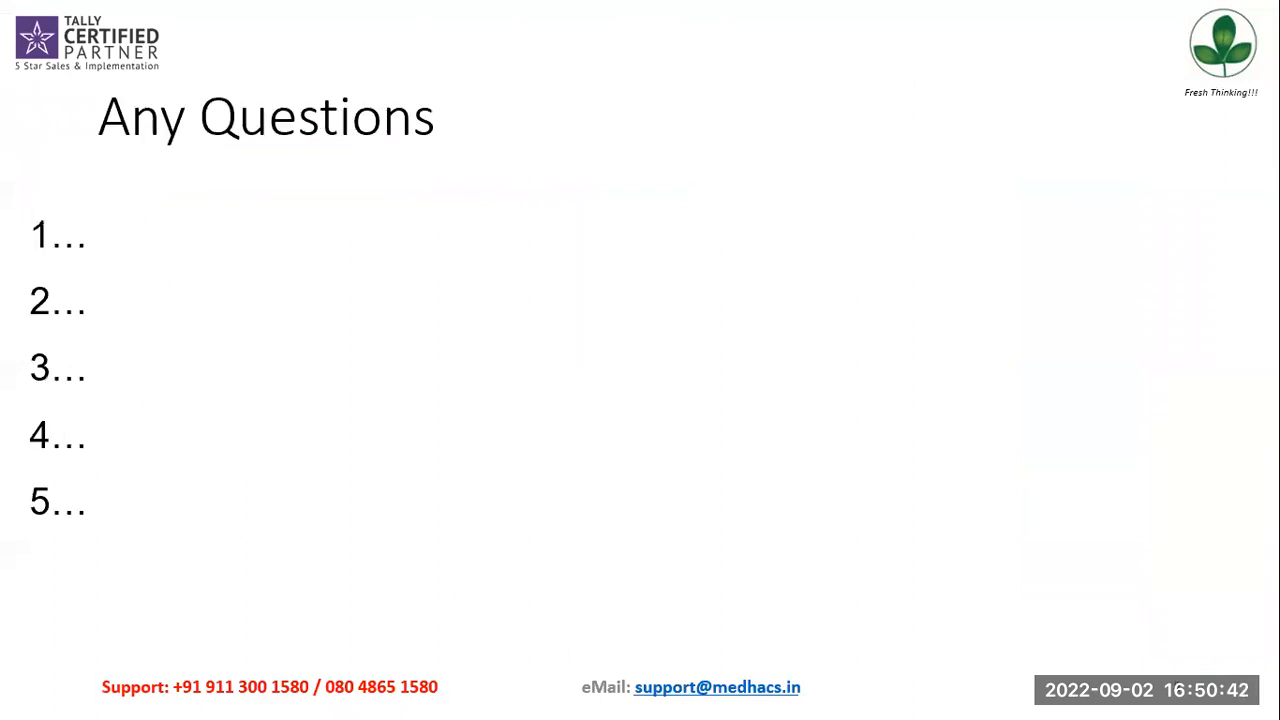